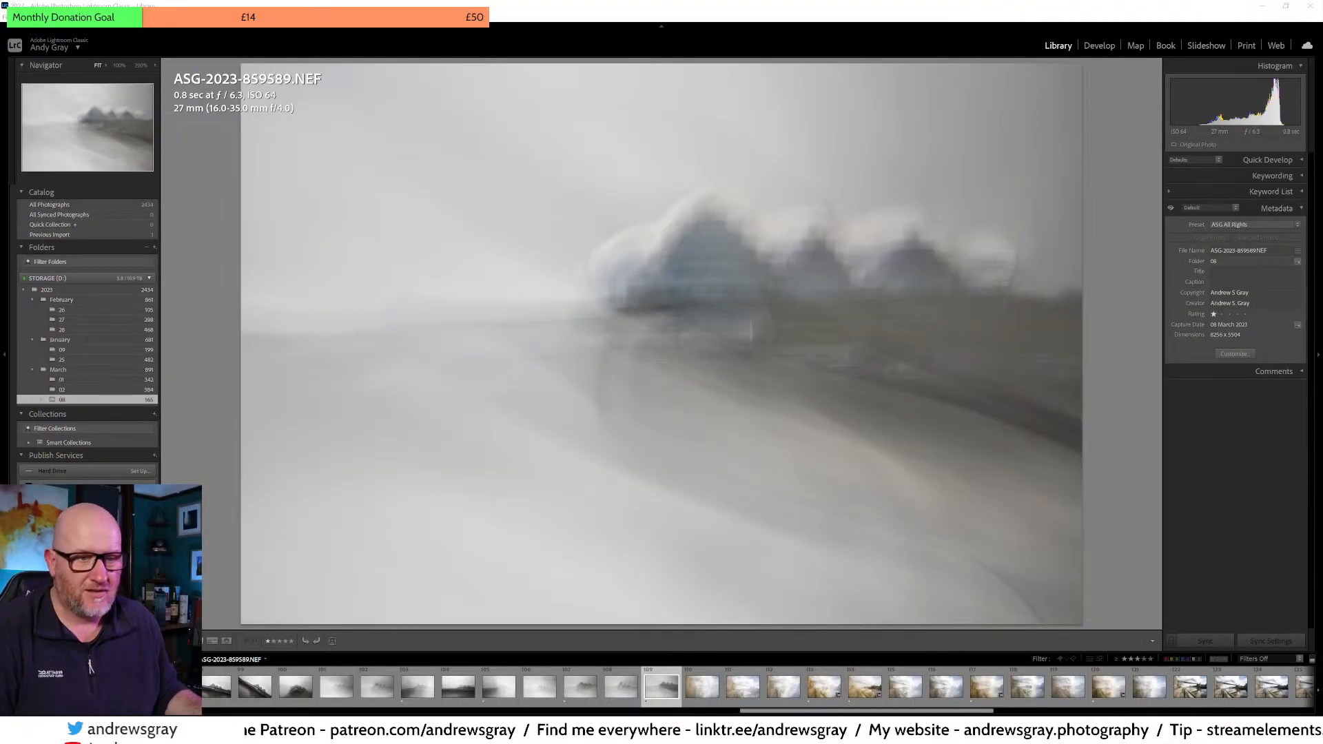
scroll(303, 687, "up", 10)
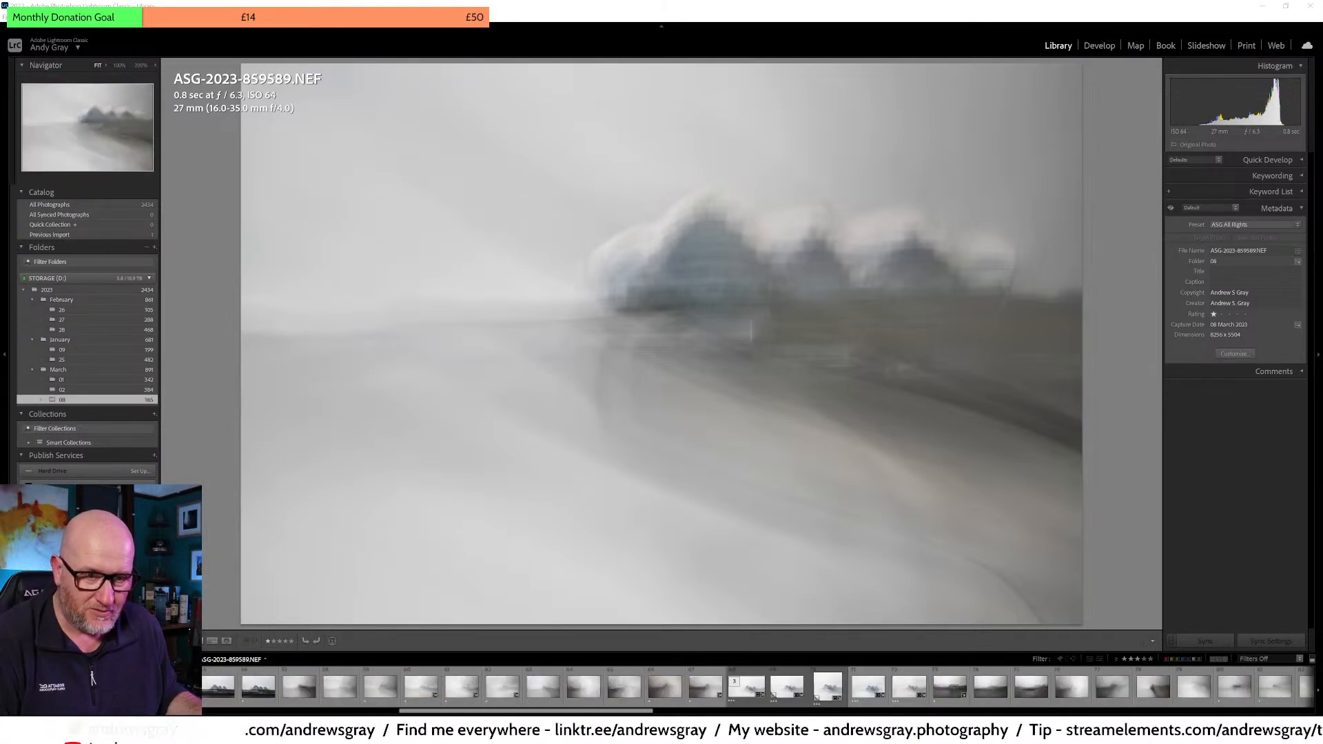
left_click(259, 687)
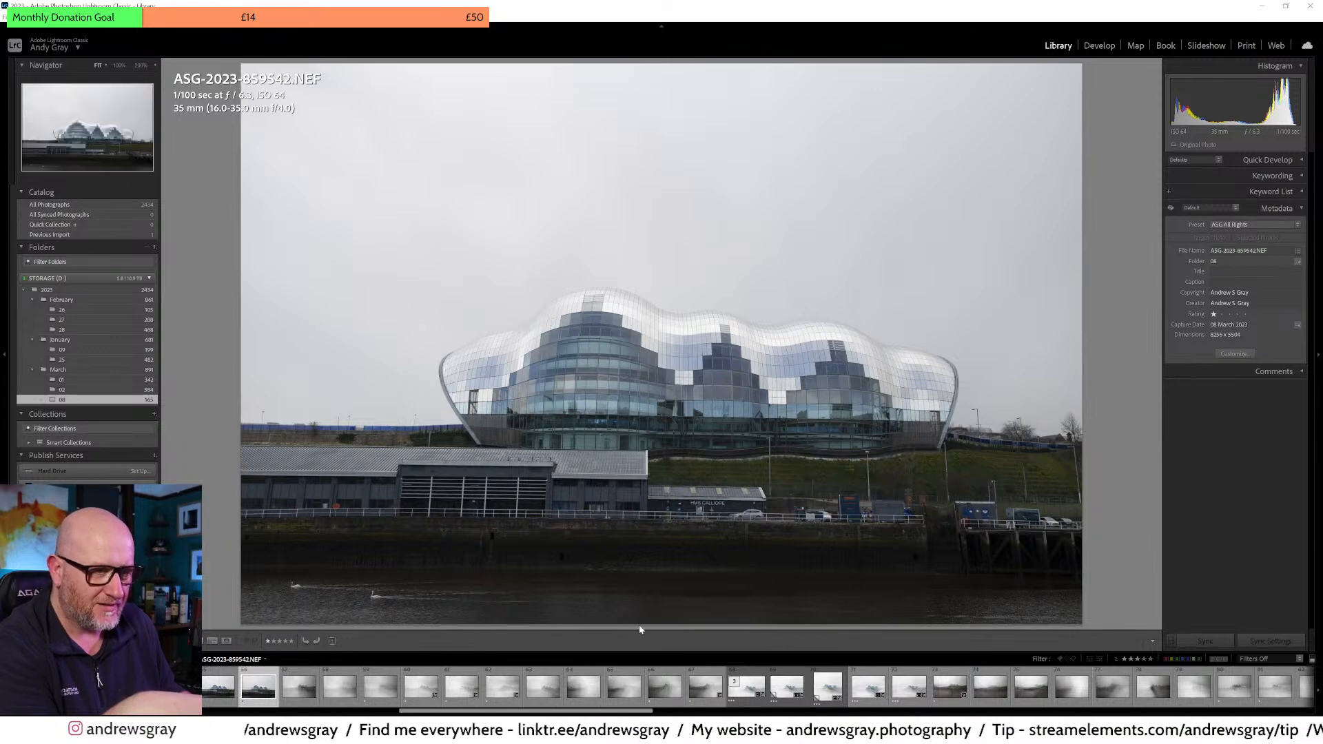
left_click(787, 666)
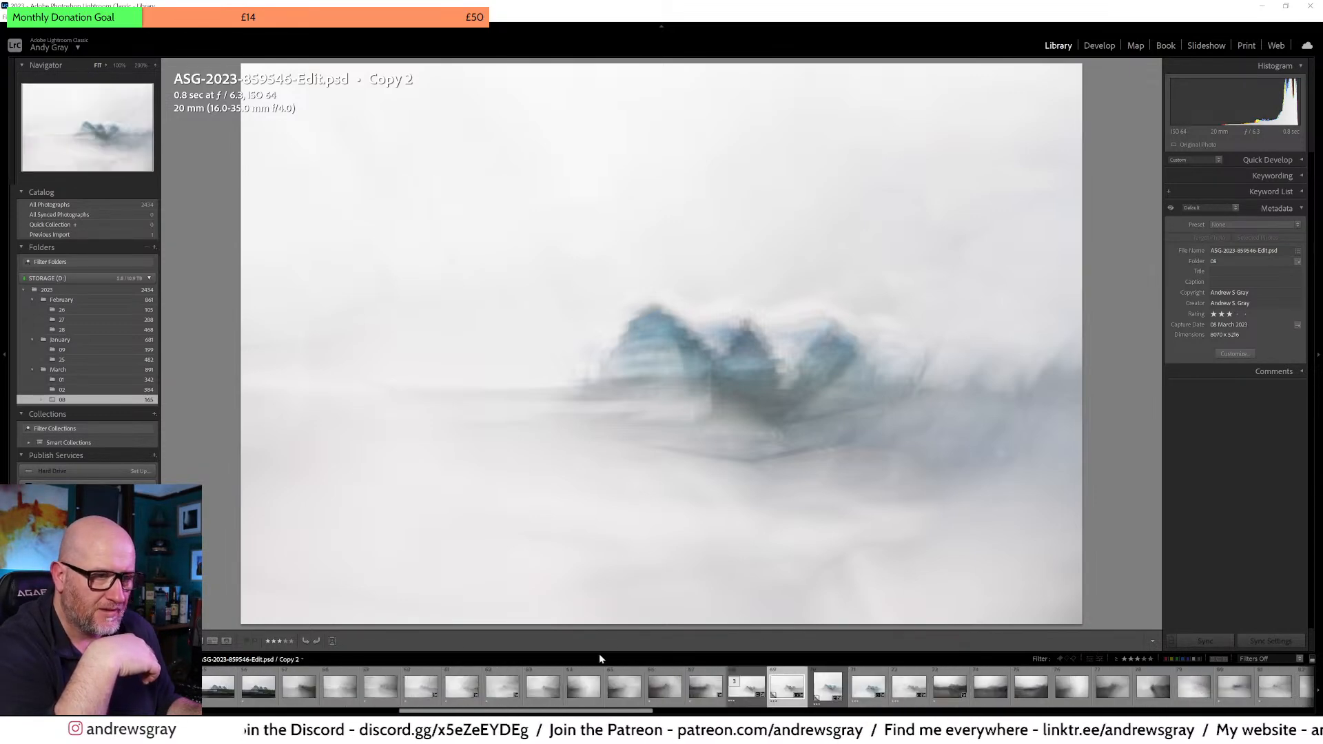
left_click(420, 686)
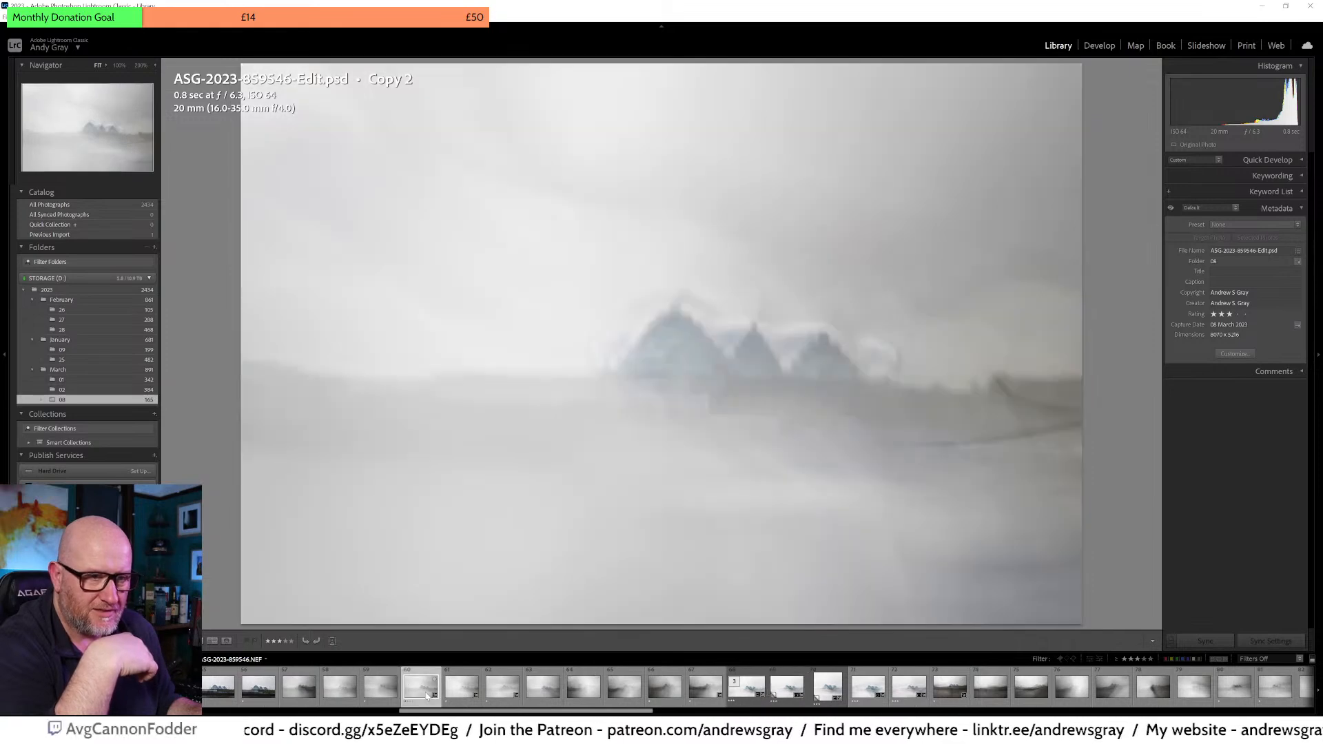
scroll(1062, 696, "down", 10)
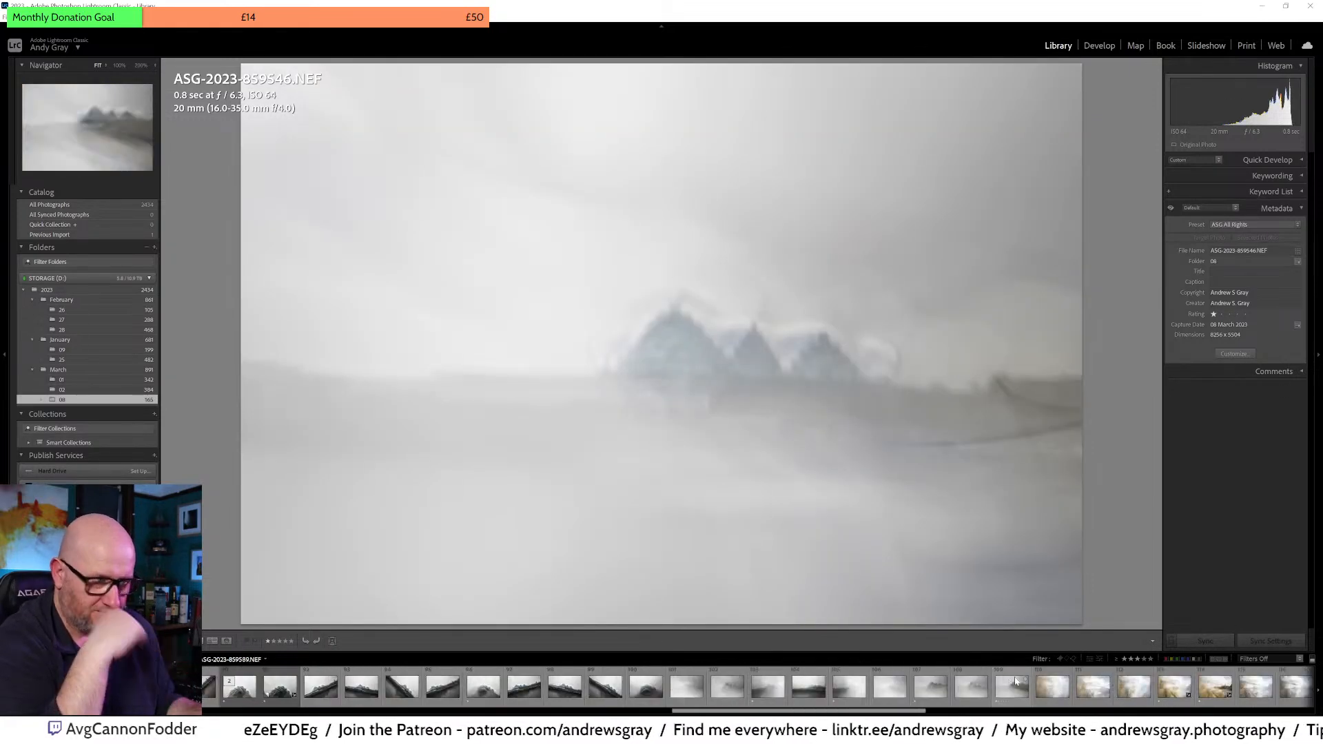
left_click(1003, 688)
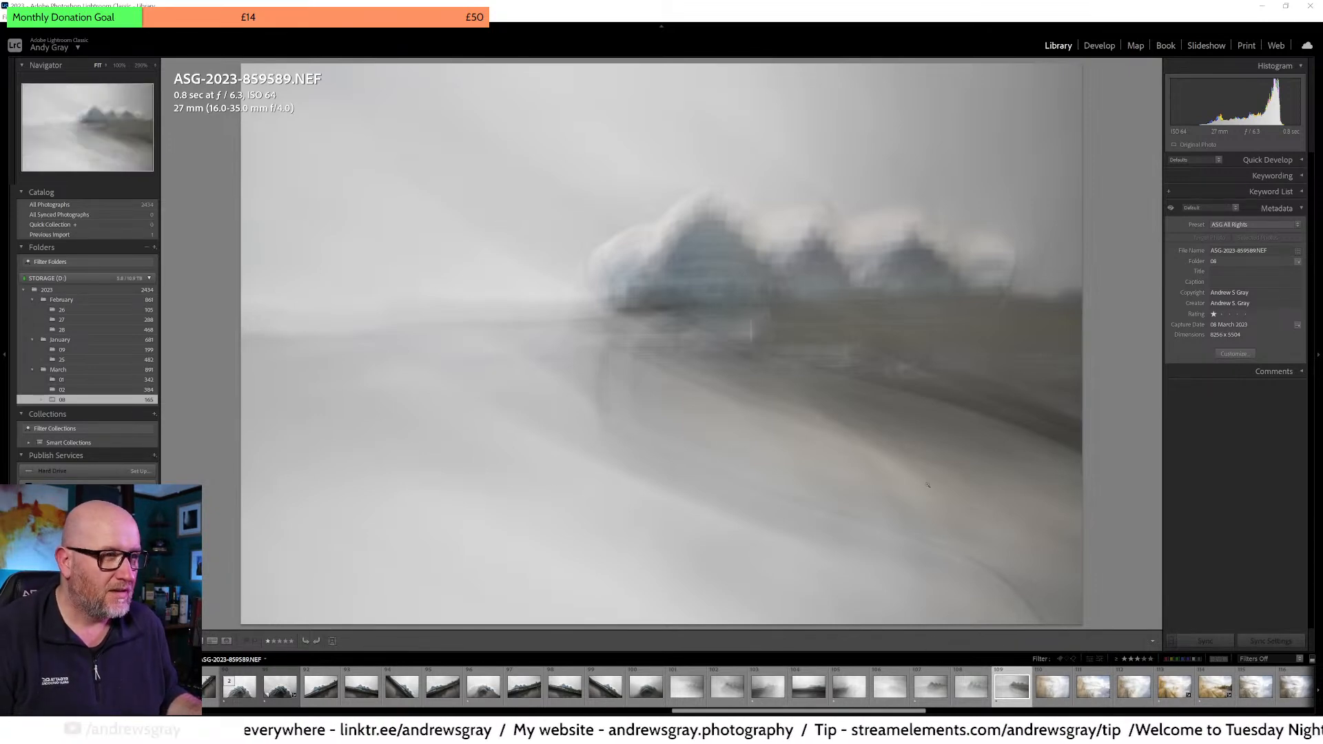
key("Left")
key("Left")
key("Left")
key("Left")
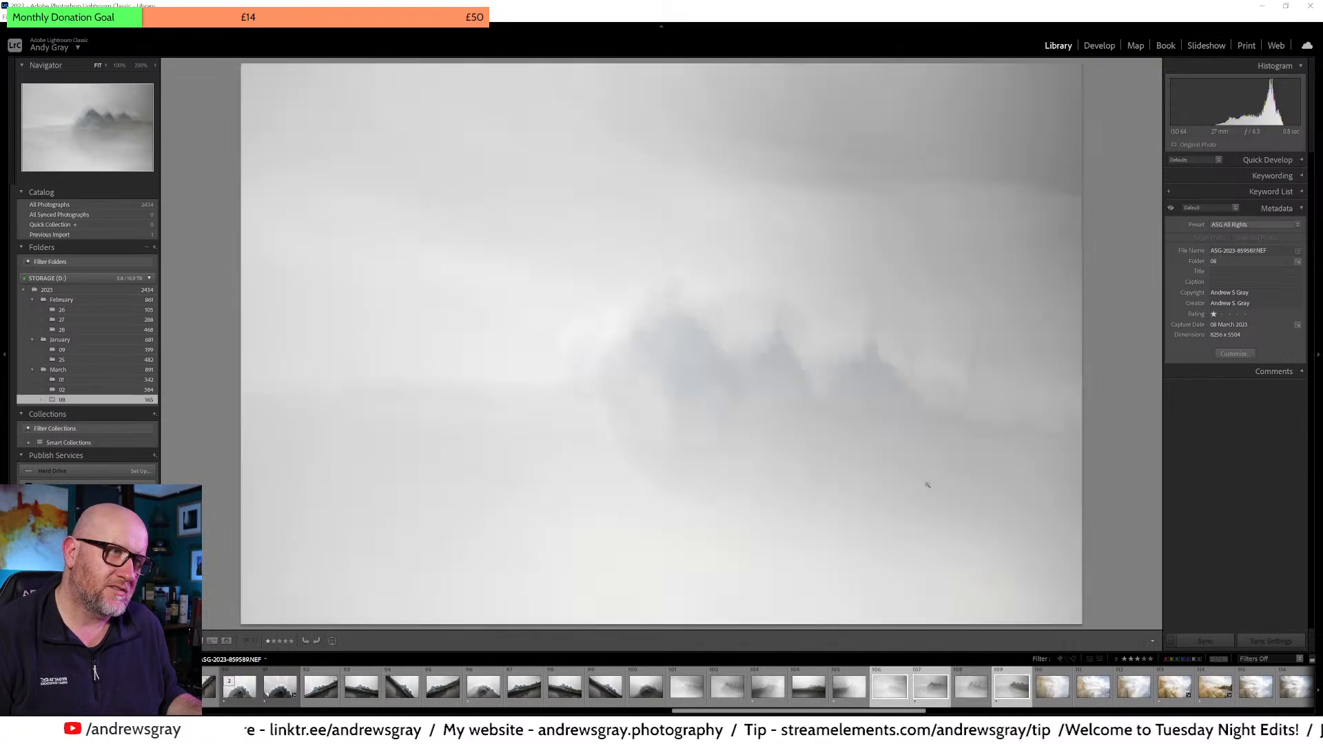
key("Left")
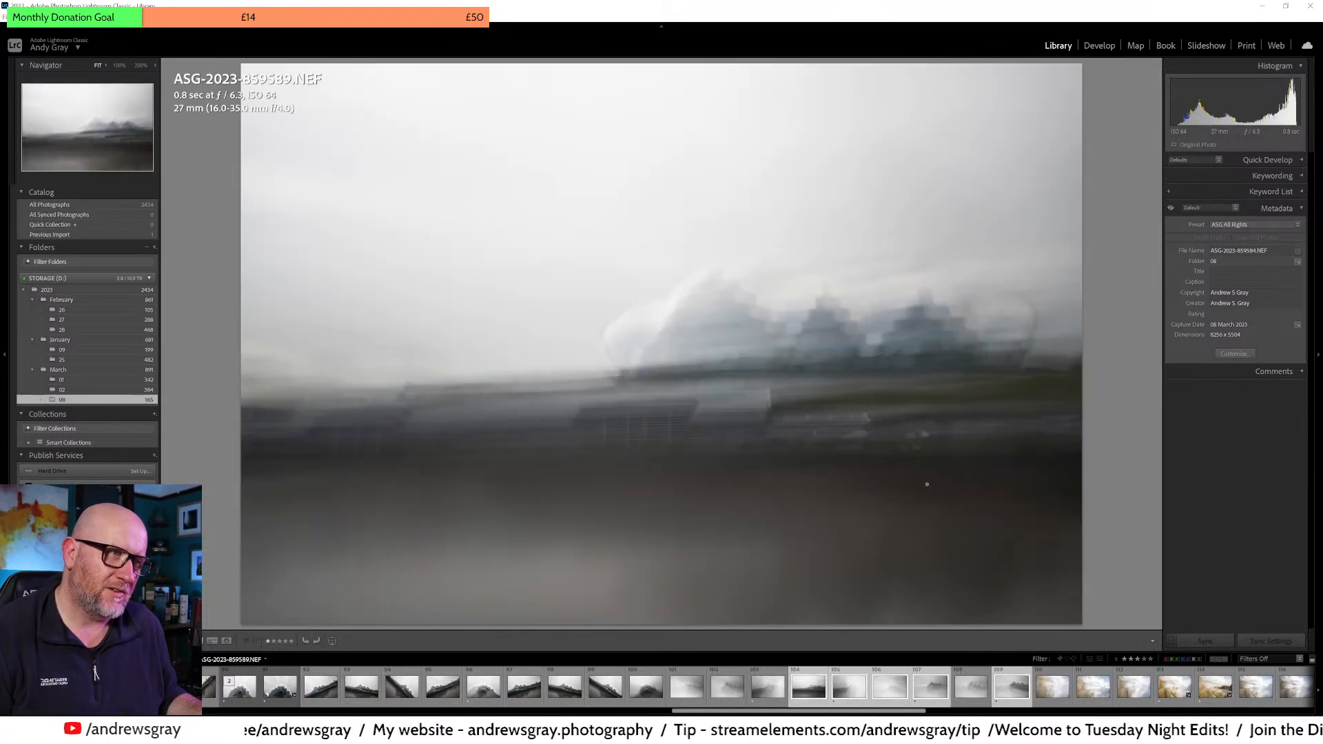
key("Left")
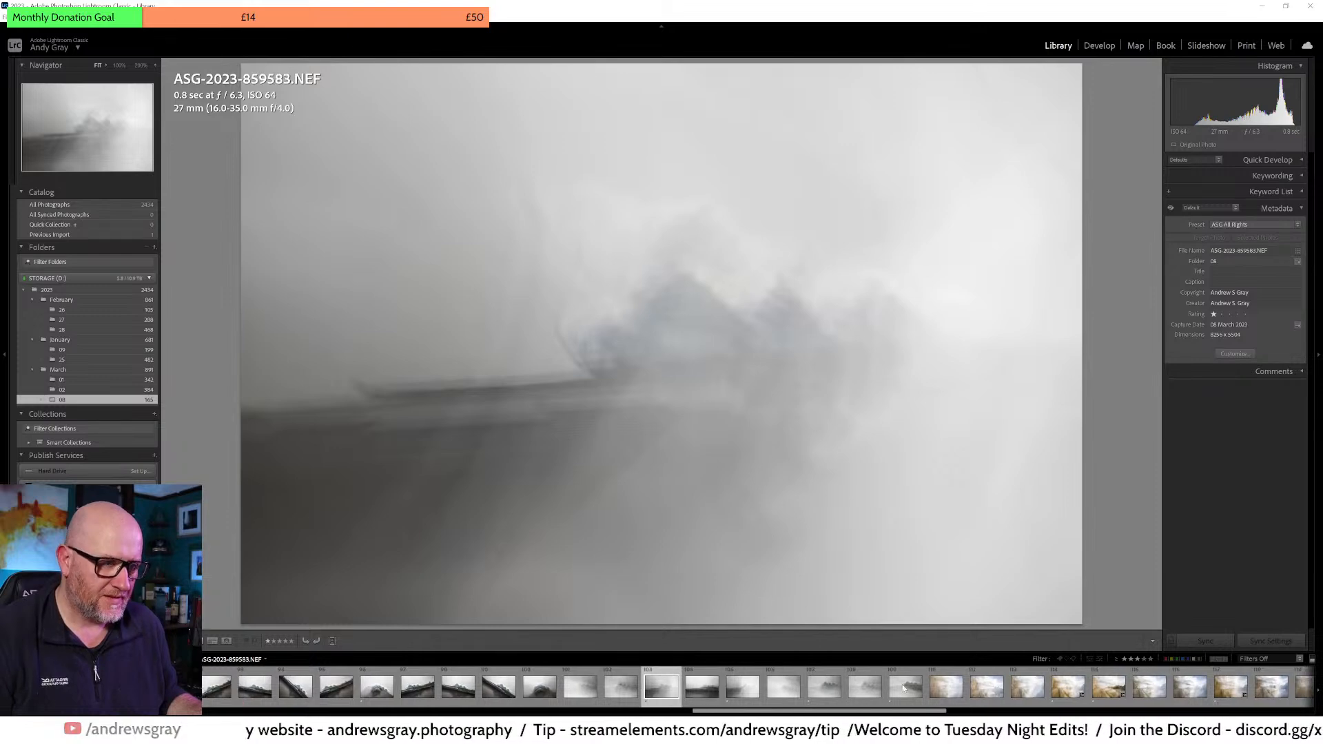
left_click(865, 687, "ctrl")
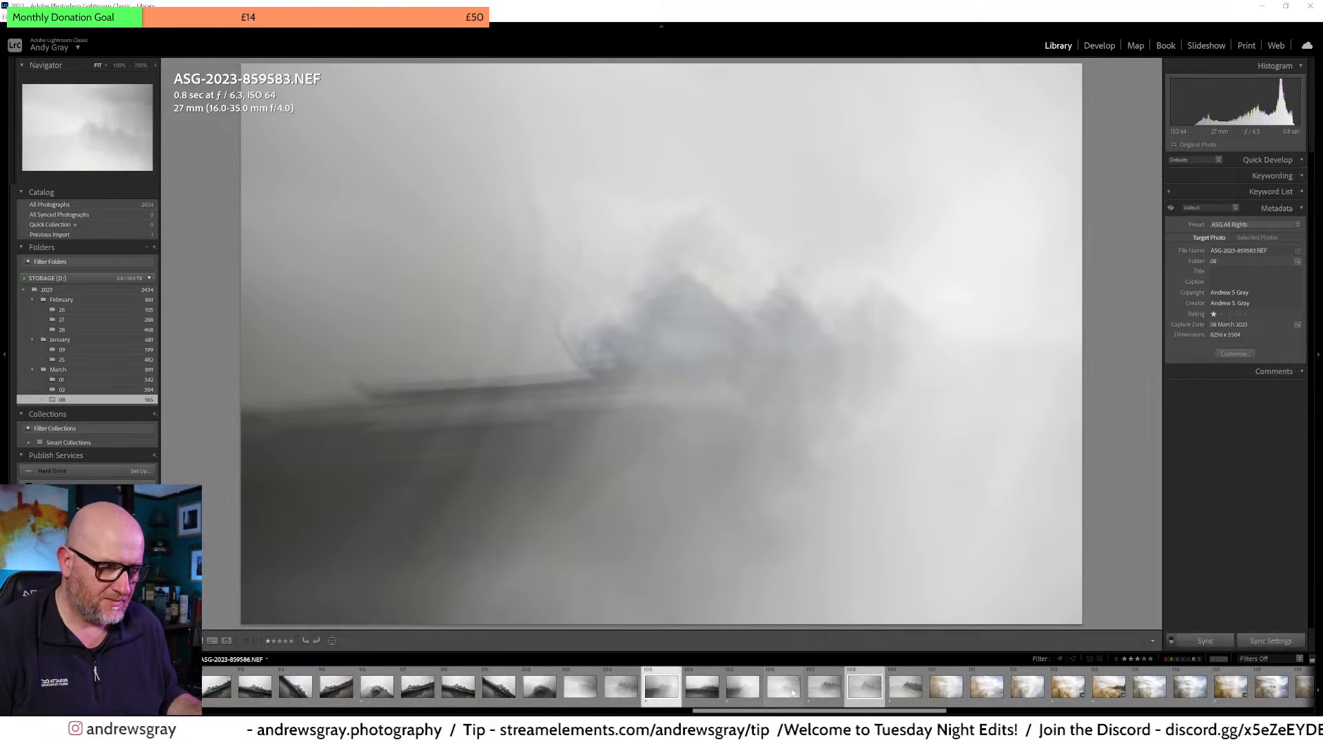
key("1")
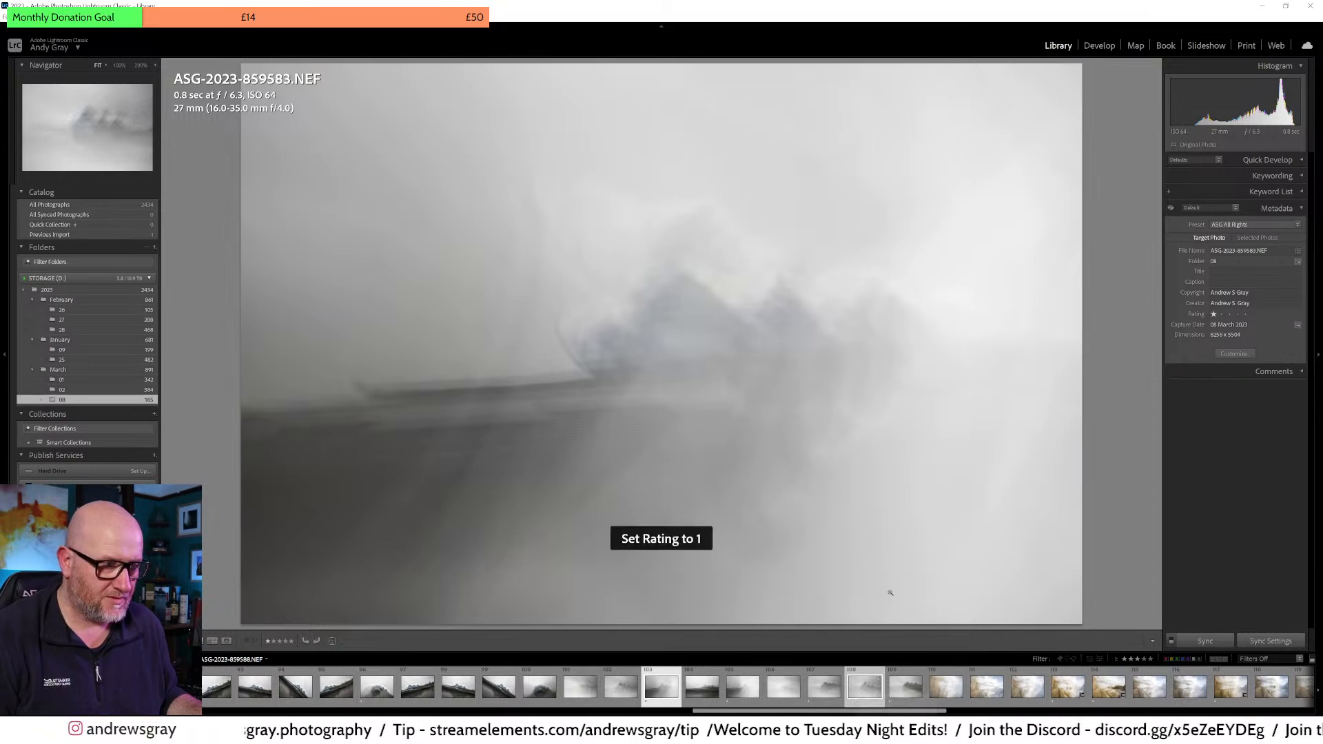
left_click(873, 679)
key("1")
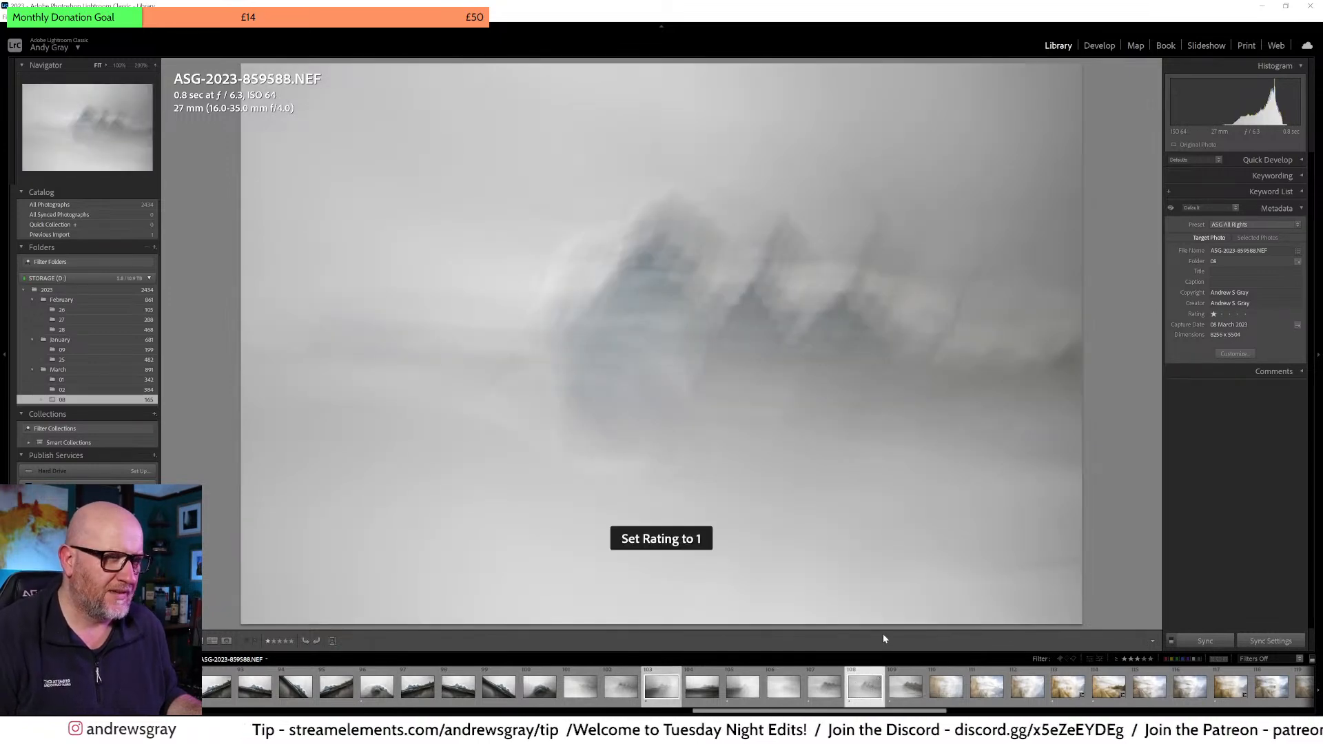
left_click(892, 692)
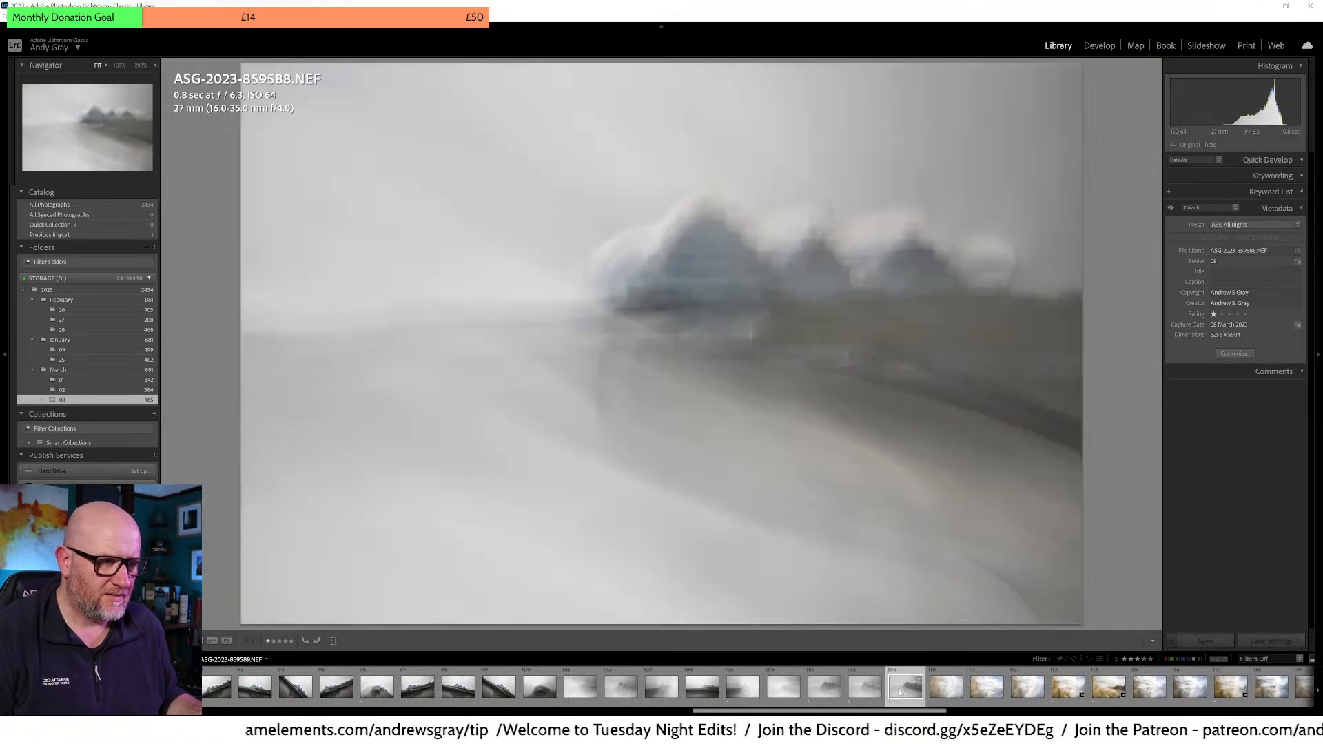
left_click(824, 688, "shift")
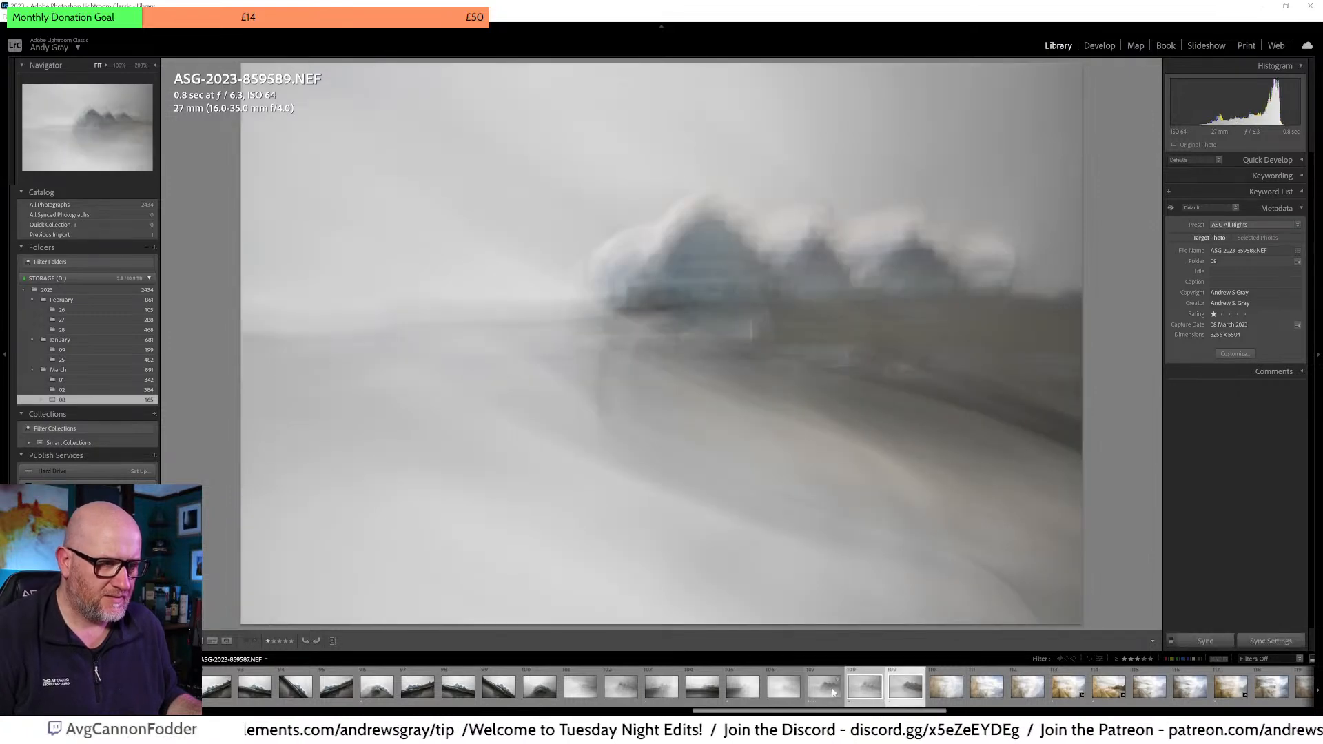
left_click(743, 686, "ctrl")
left_click(650, 681, "ctrl")
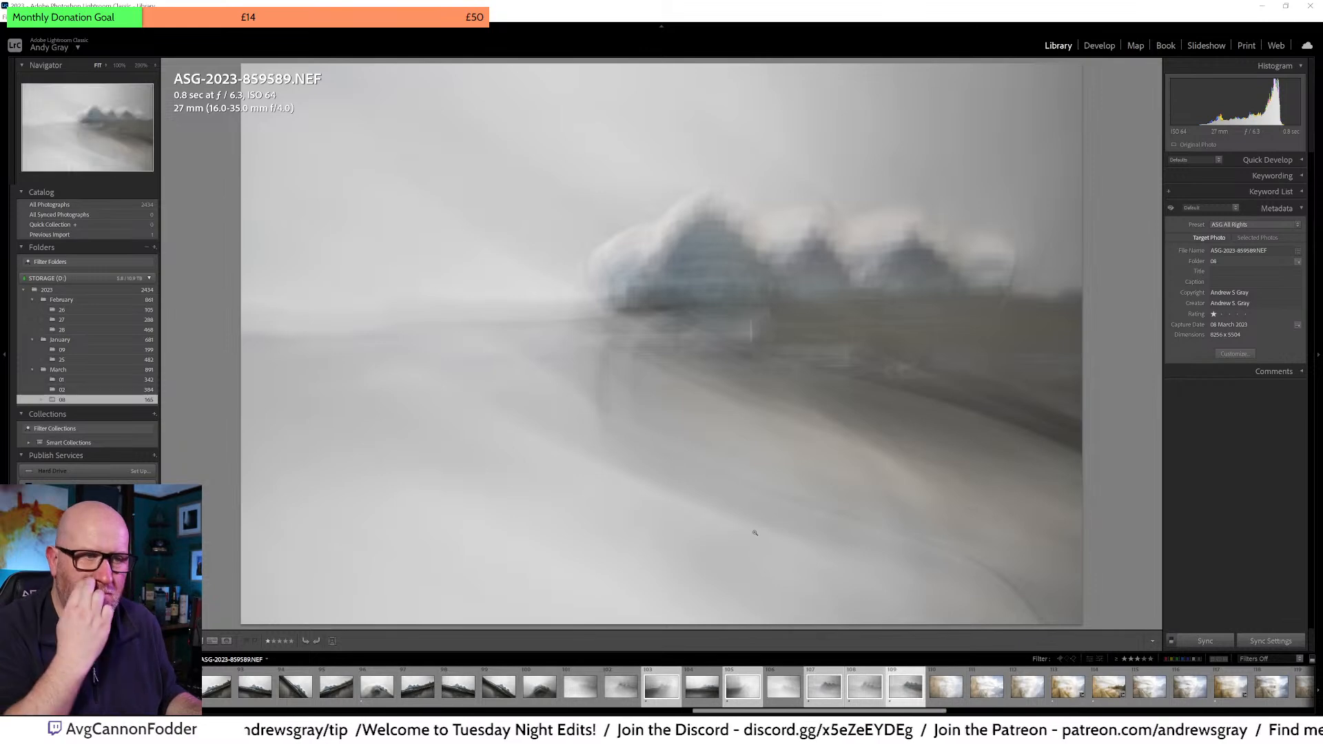
key("Left")
key("Left")
key("Left")
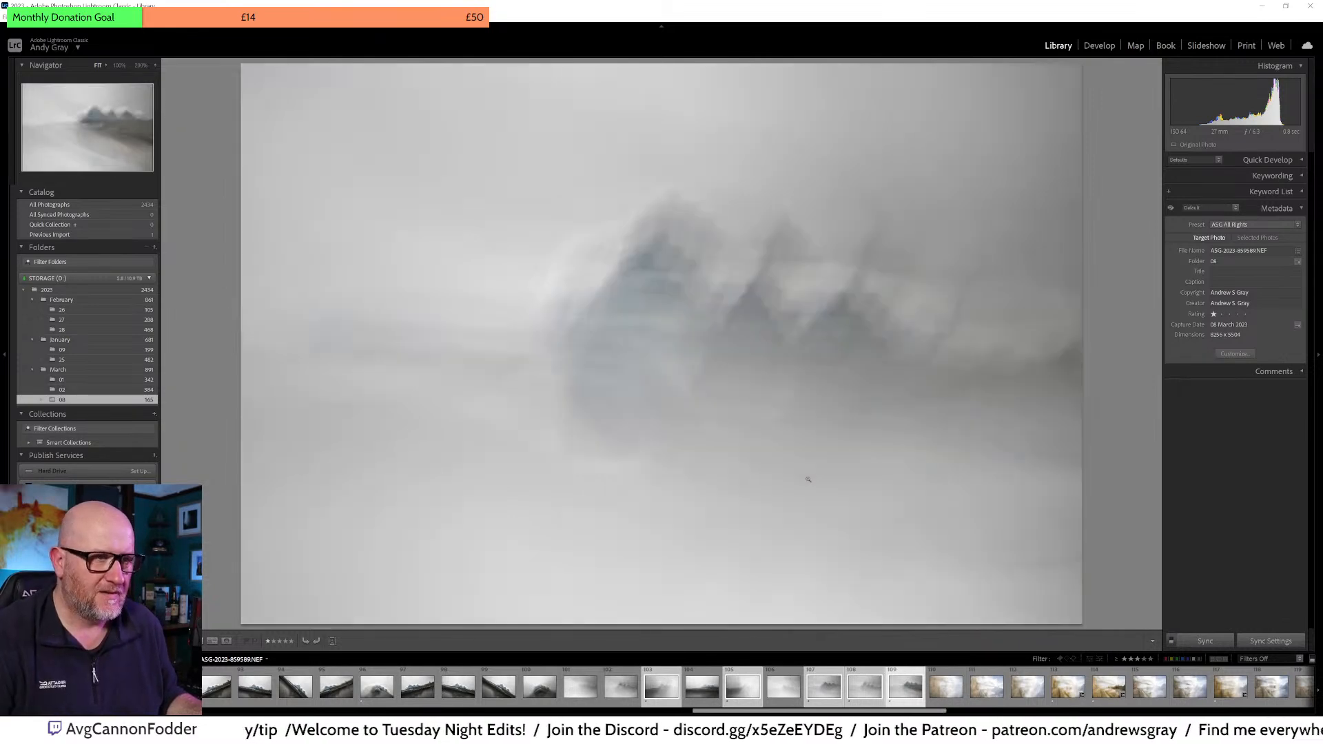
key("Left")
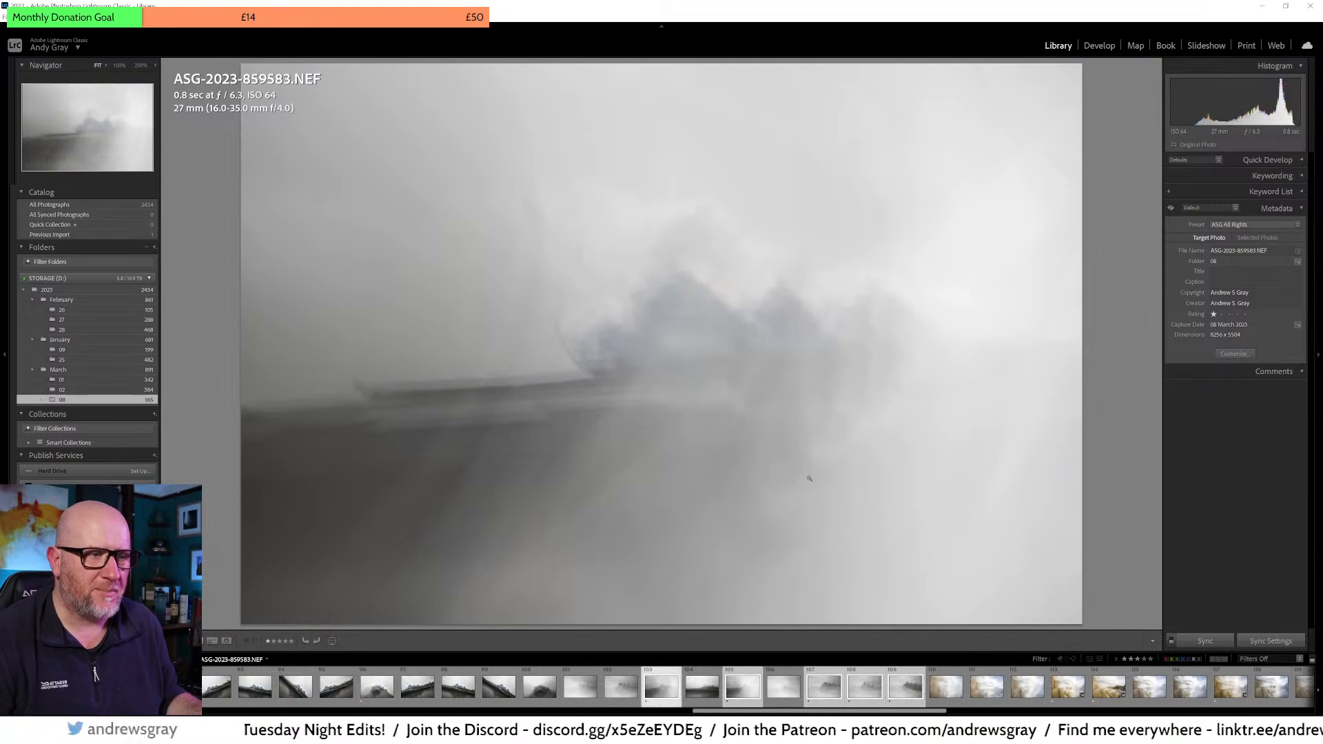
key("Right")
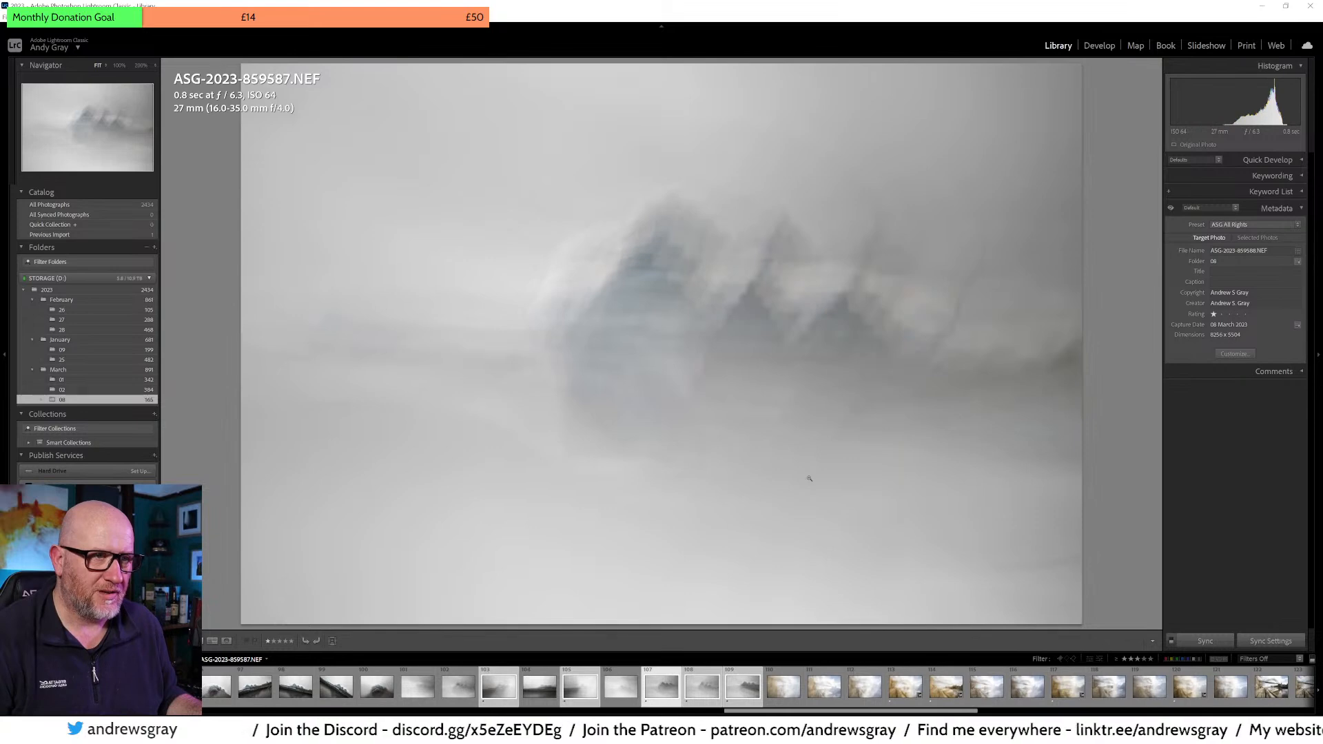
key("Right")
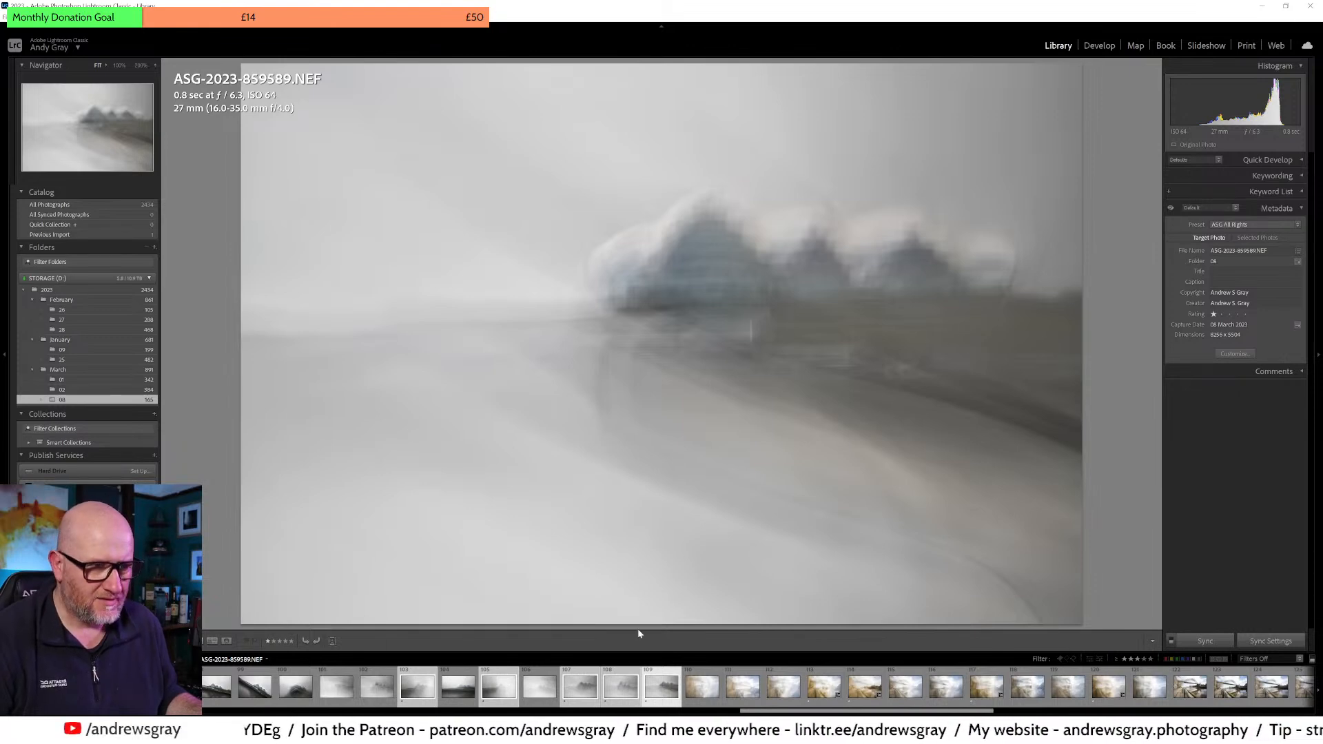
key("Left")
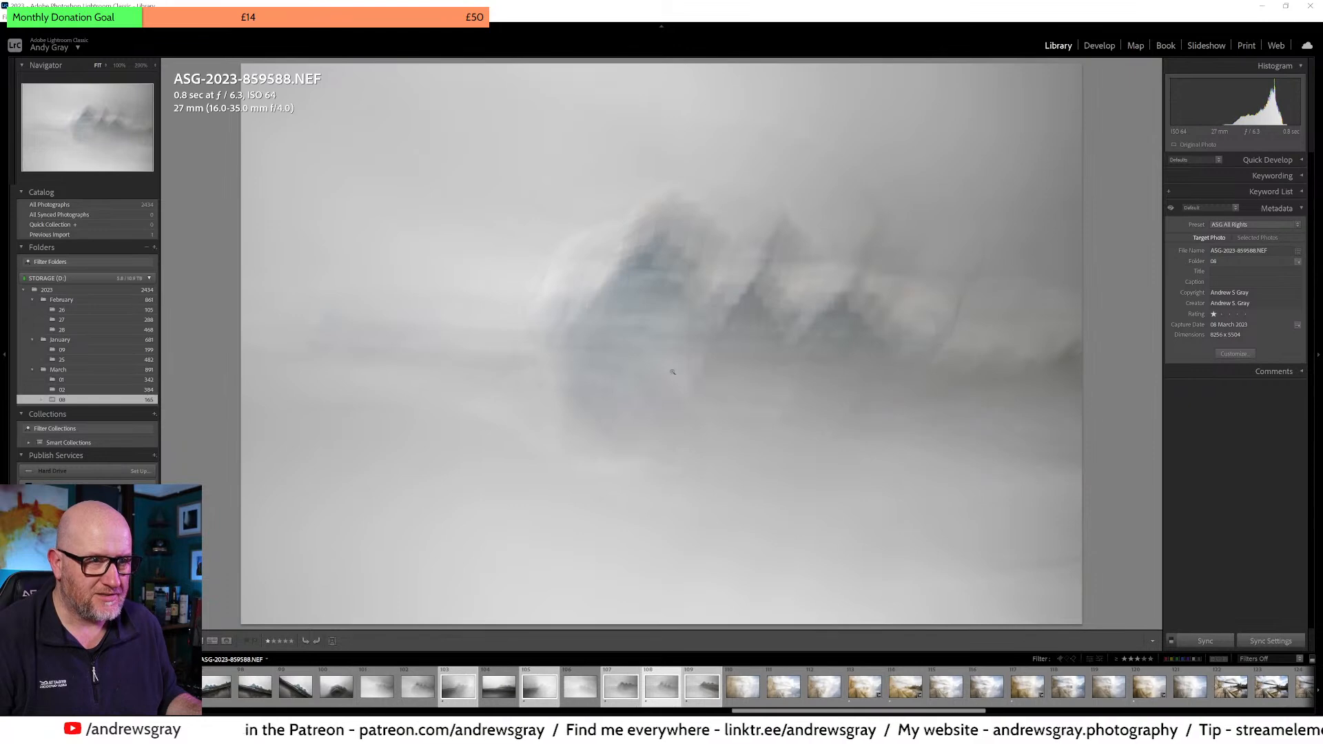
key("Left")
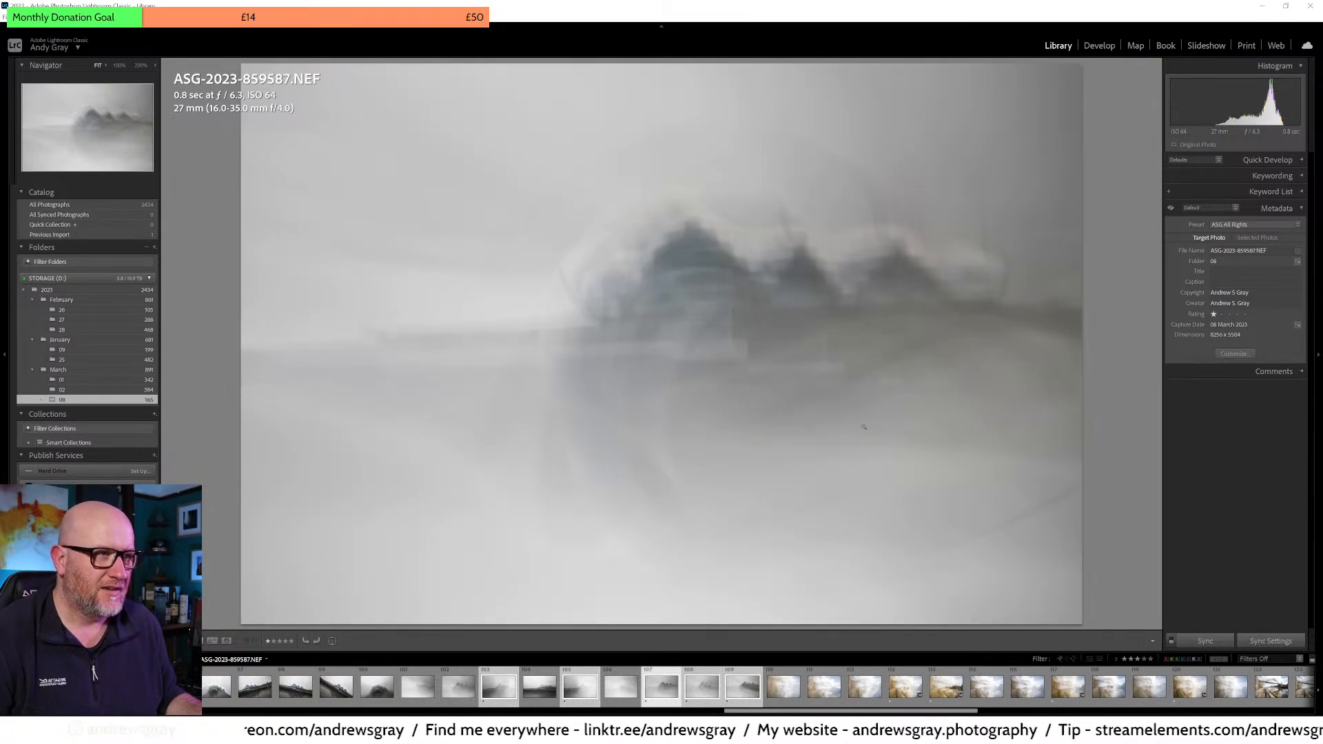
key("Left")
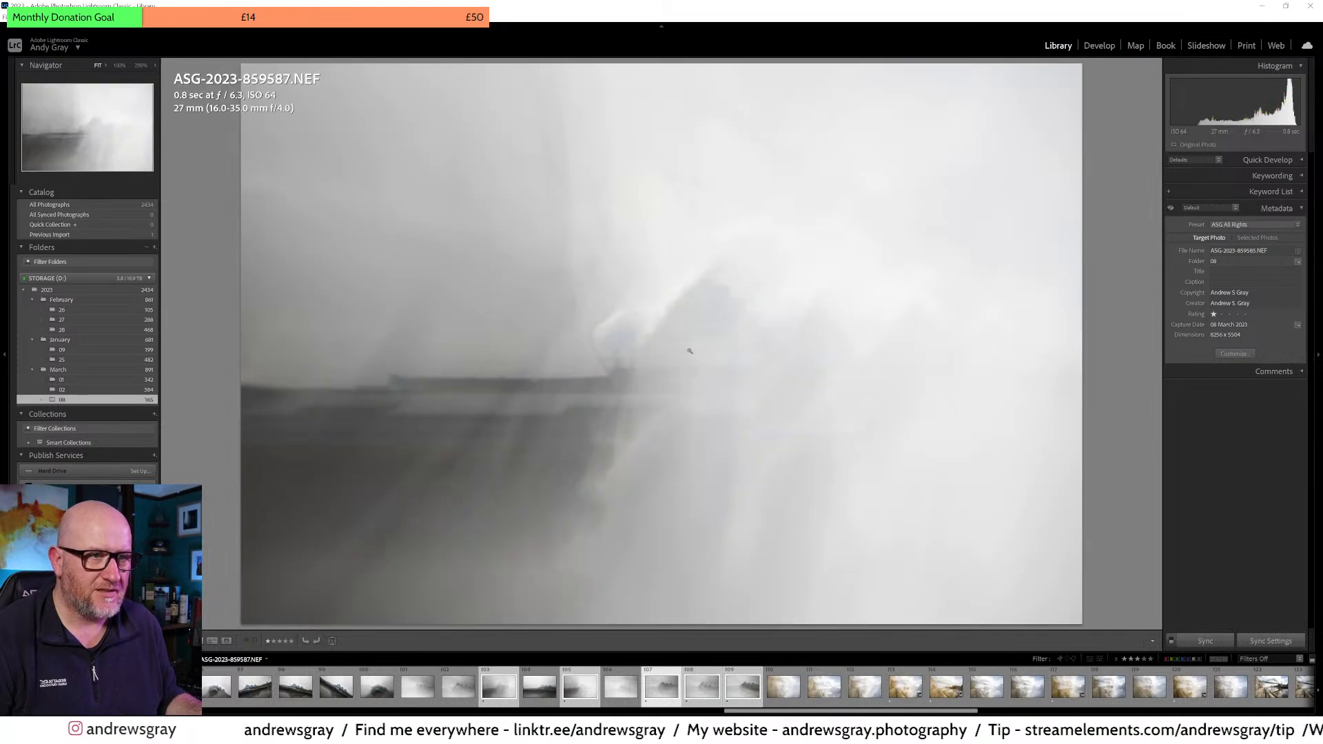
key("Left")
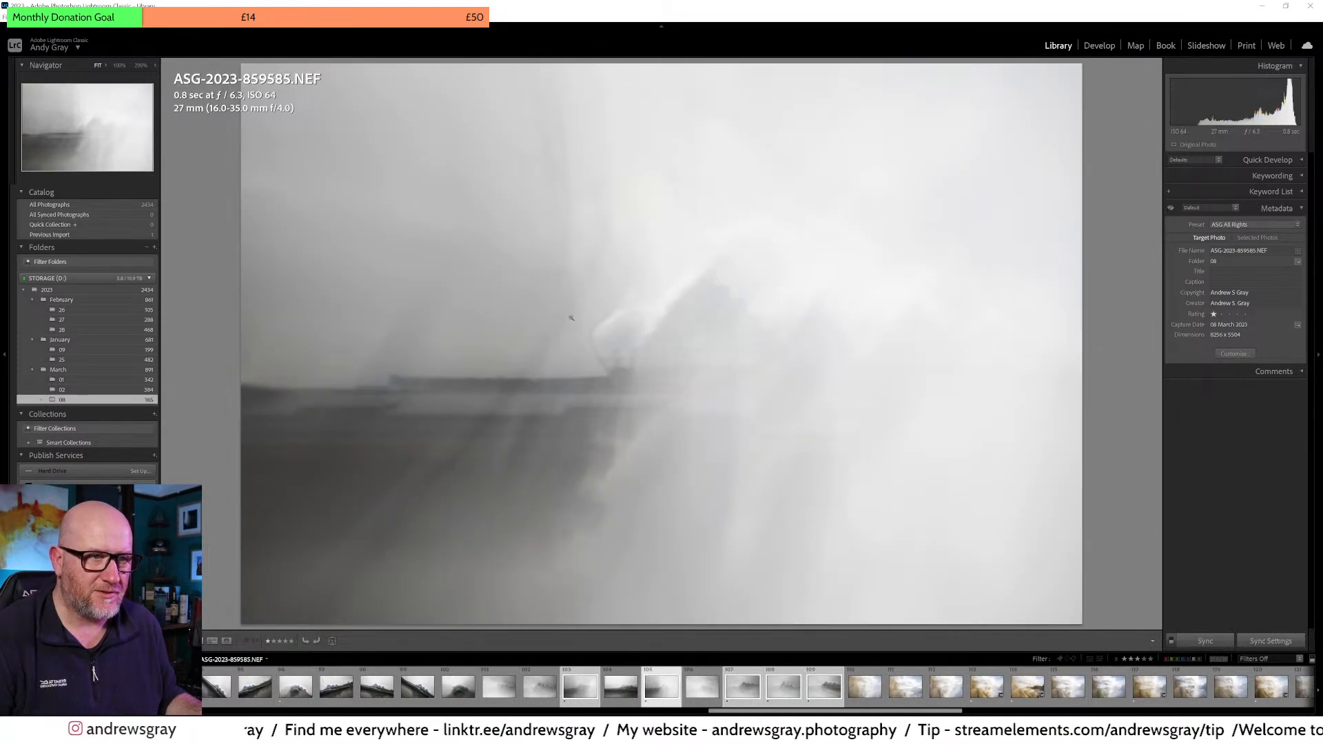
left_click(579, 687)
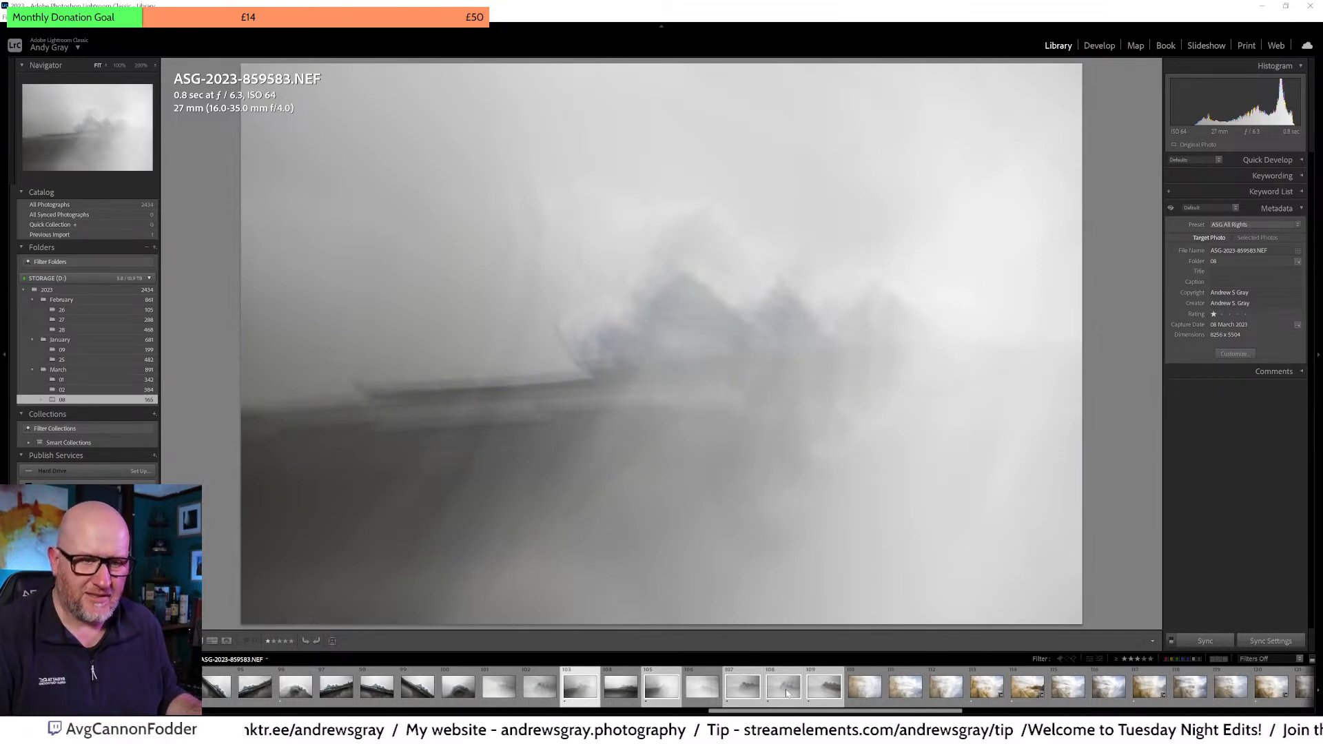
scroll(690, 691, "up", 8)
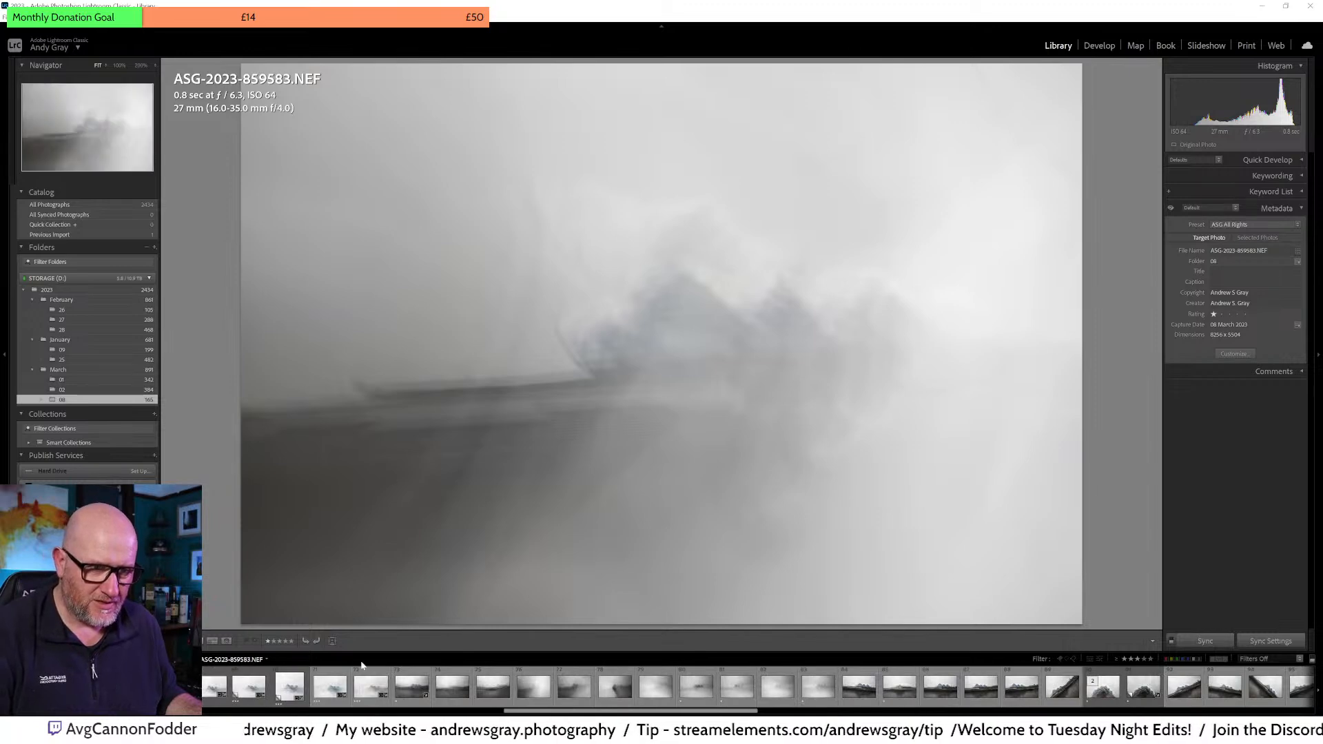
left_click(321, 687)
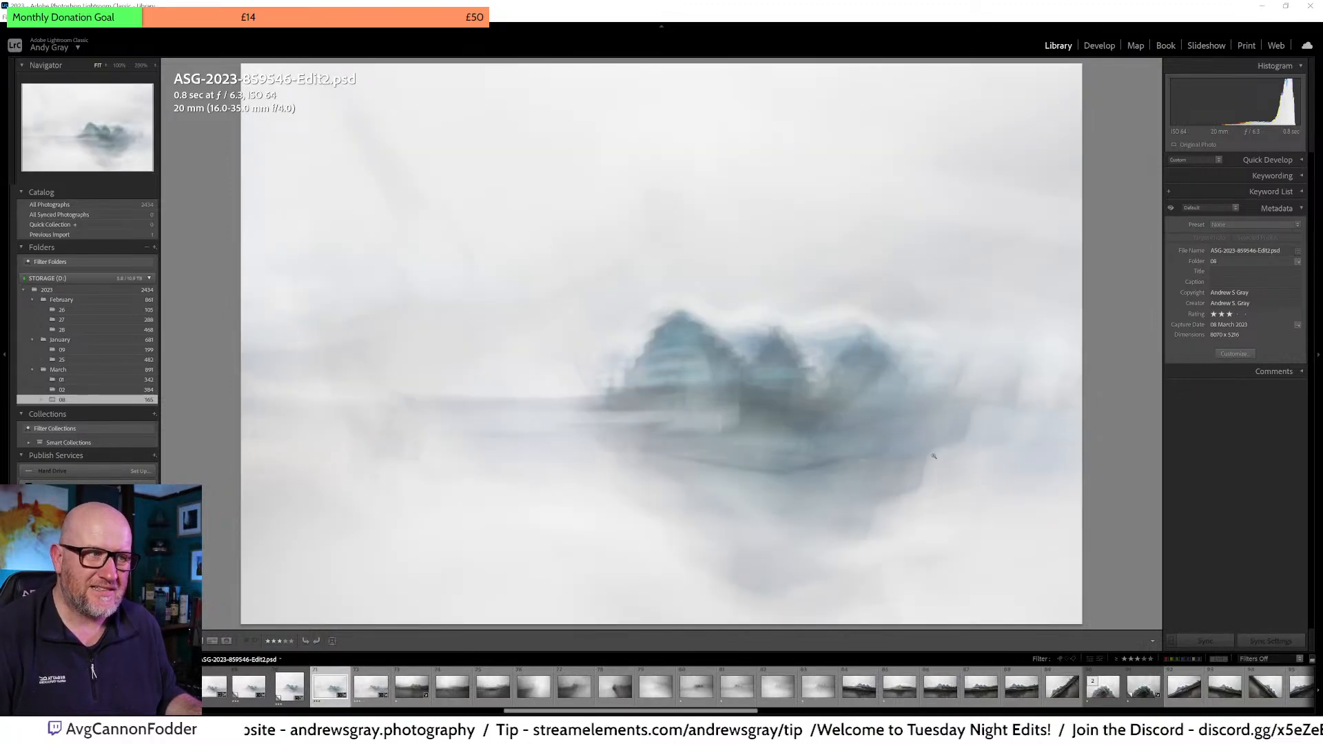
left_click(263, 692)
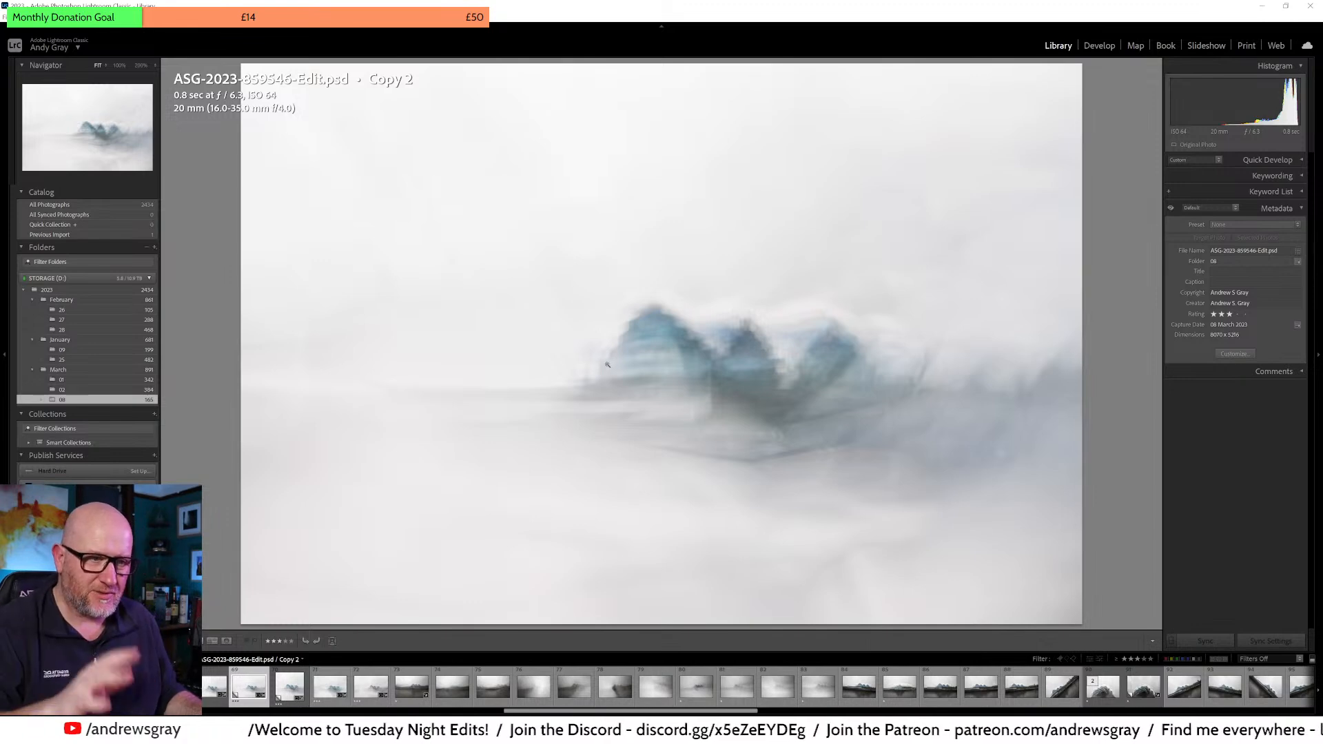
scroll(922, 692, "right", 10)
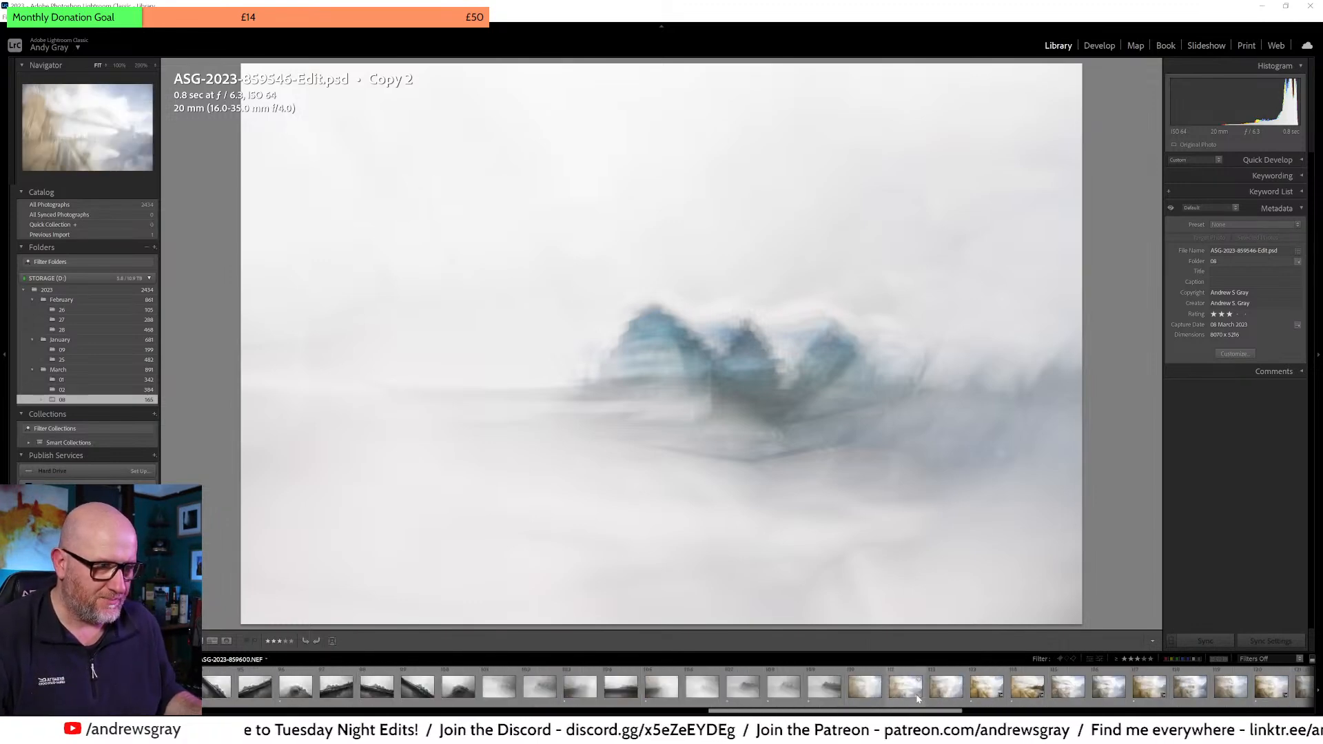
left_click(581, 687)
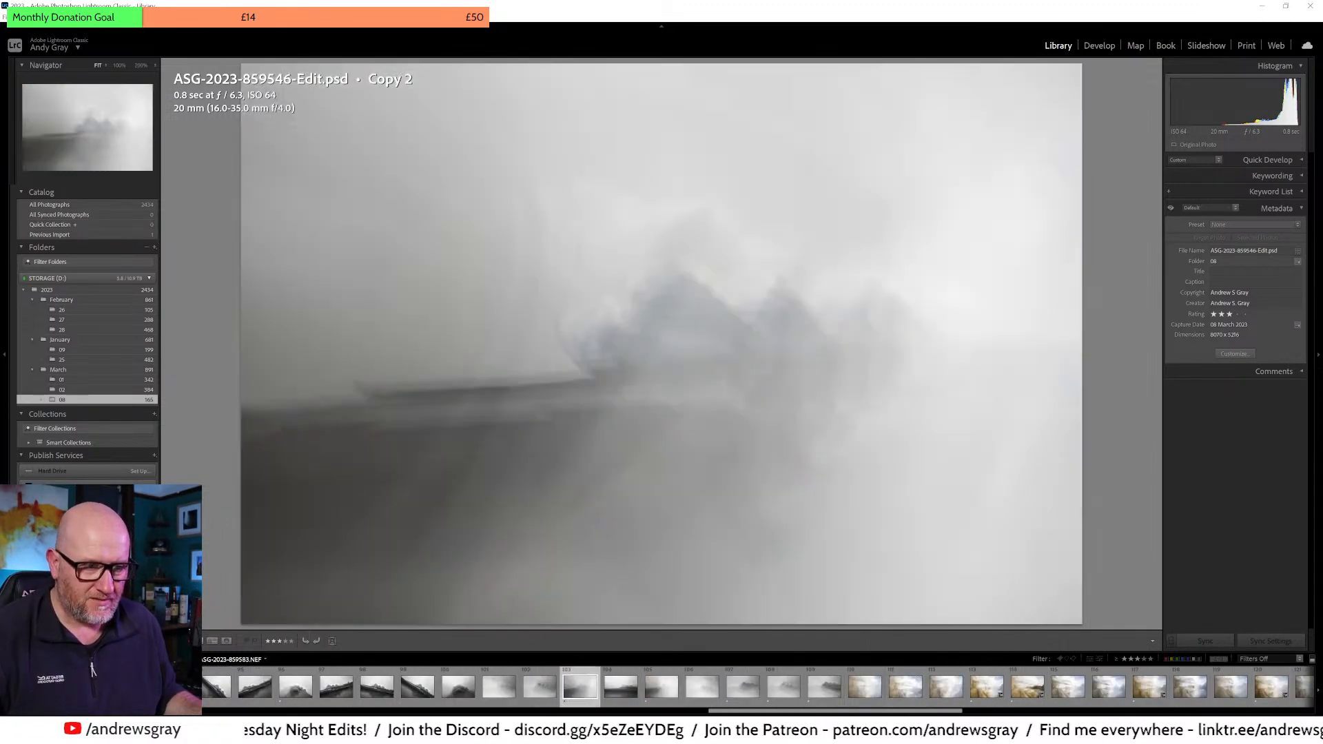
left_click(662, 687, "ctrl")
left_click(743, 687, "ctrl")
left_click(783, 687, "ctrl")
left_click(826, 687, "ctrl")
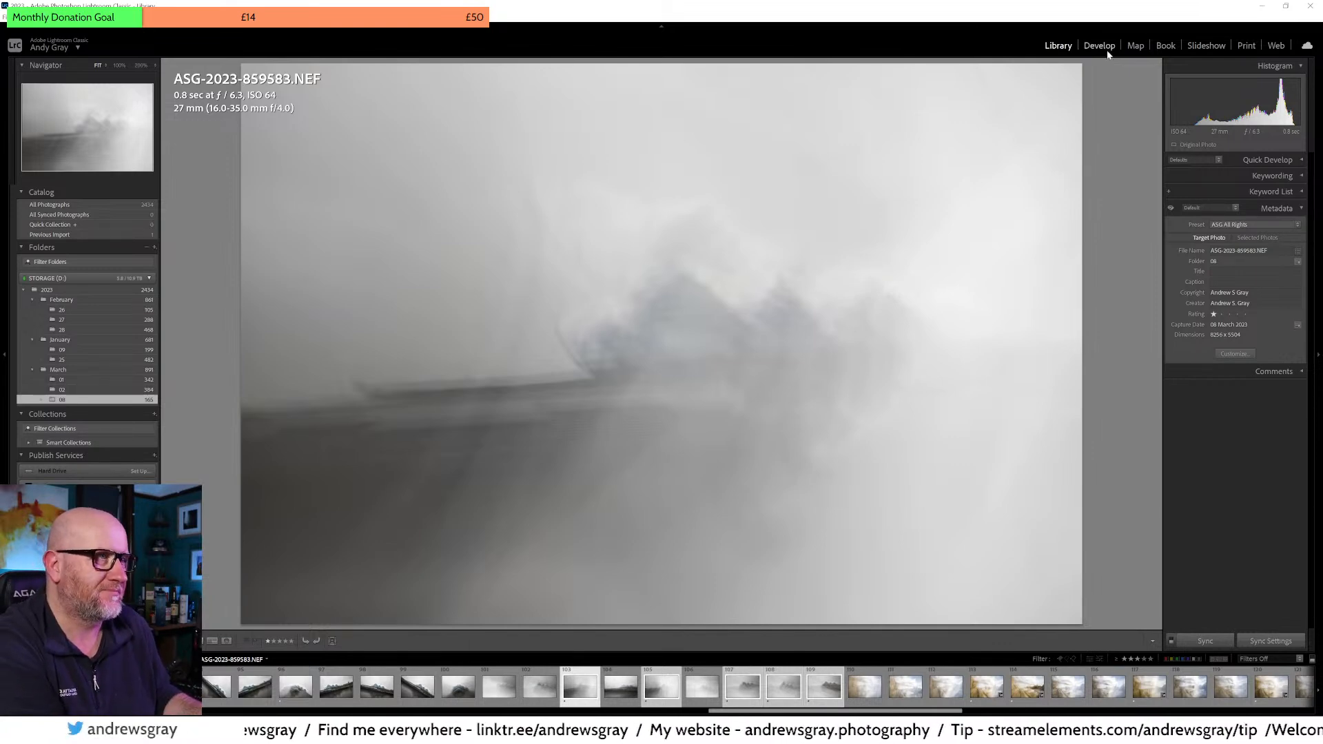
key("d")
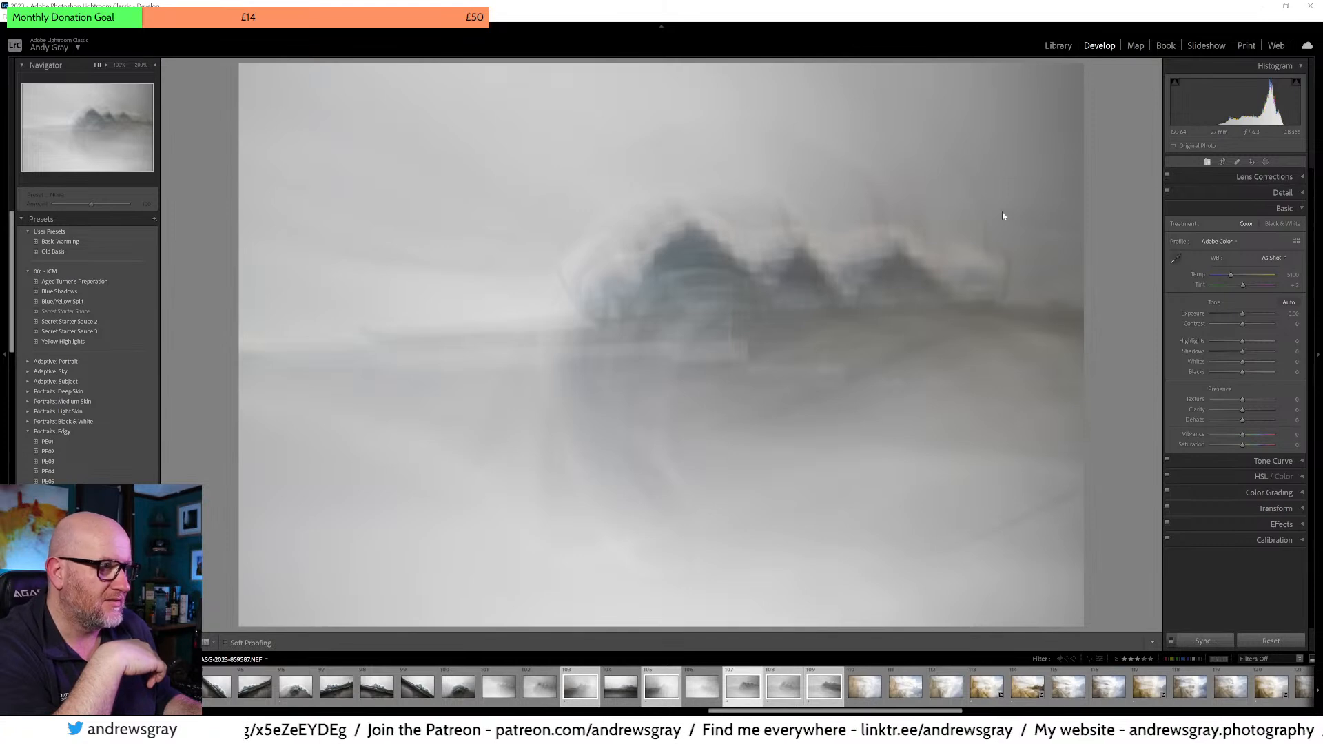
left_click(1288, 176)
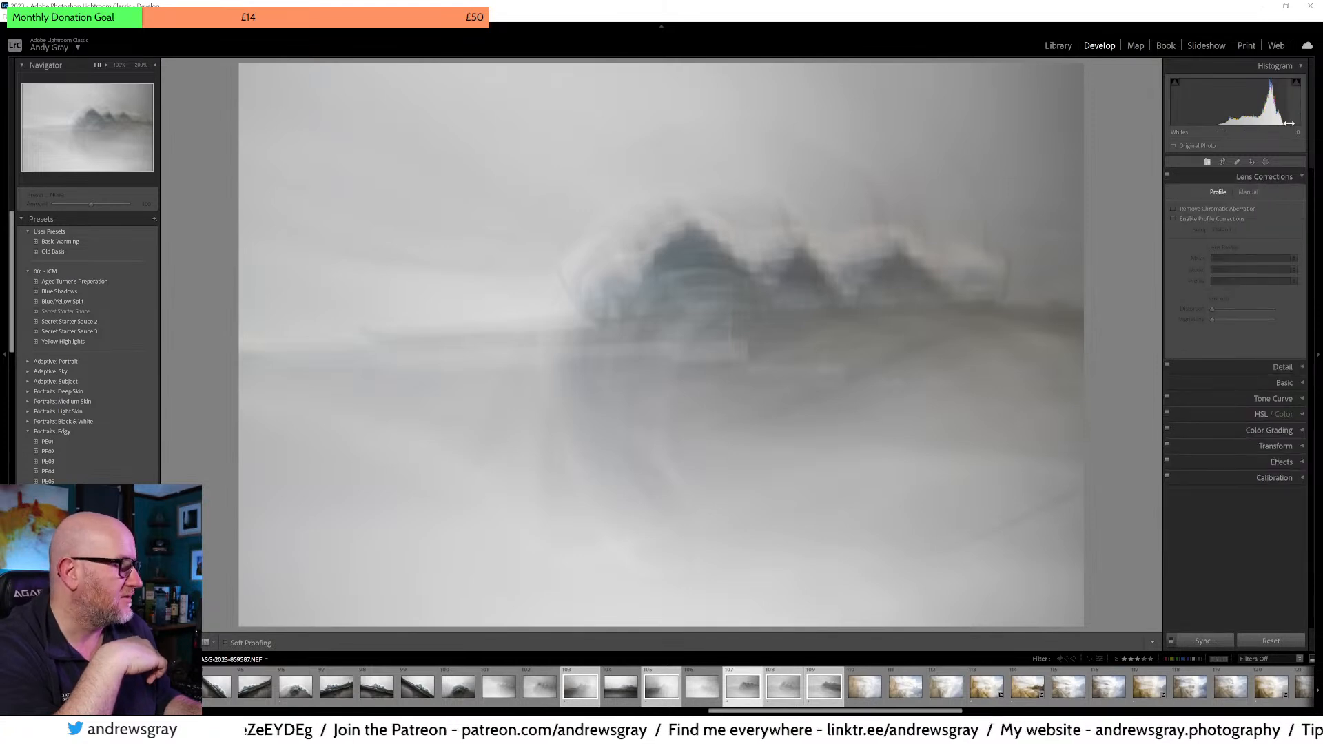
left_click(1202, 219)
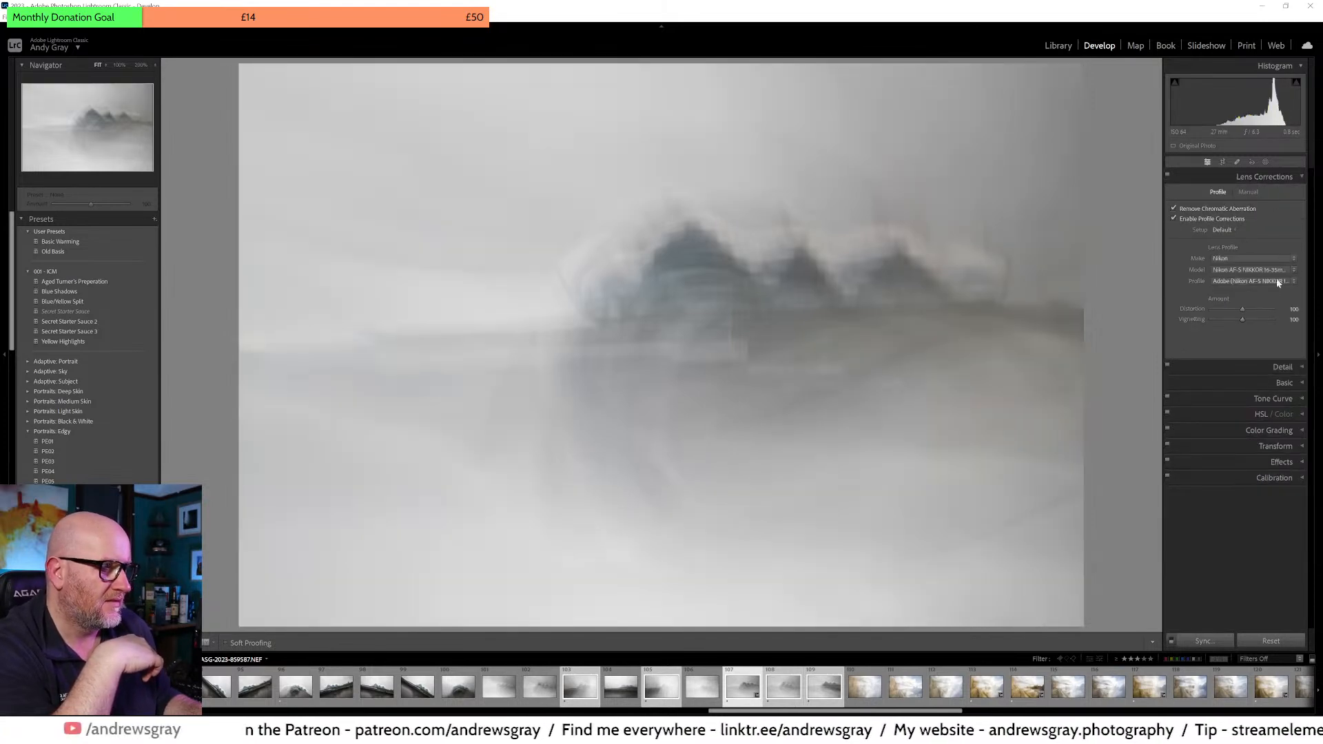
left_click(1260, 320)
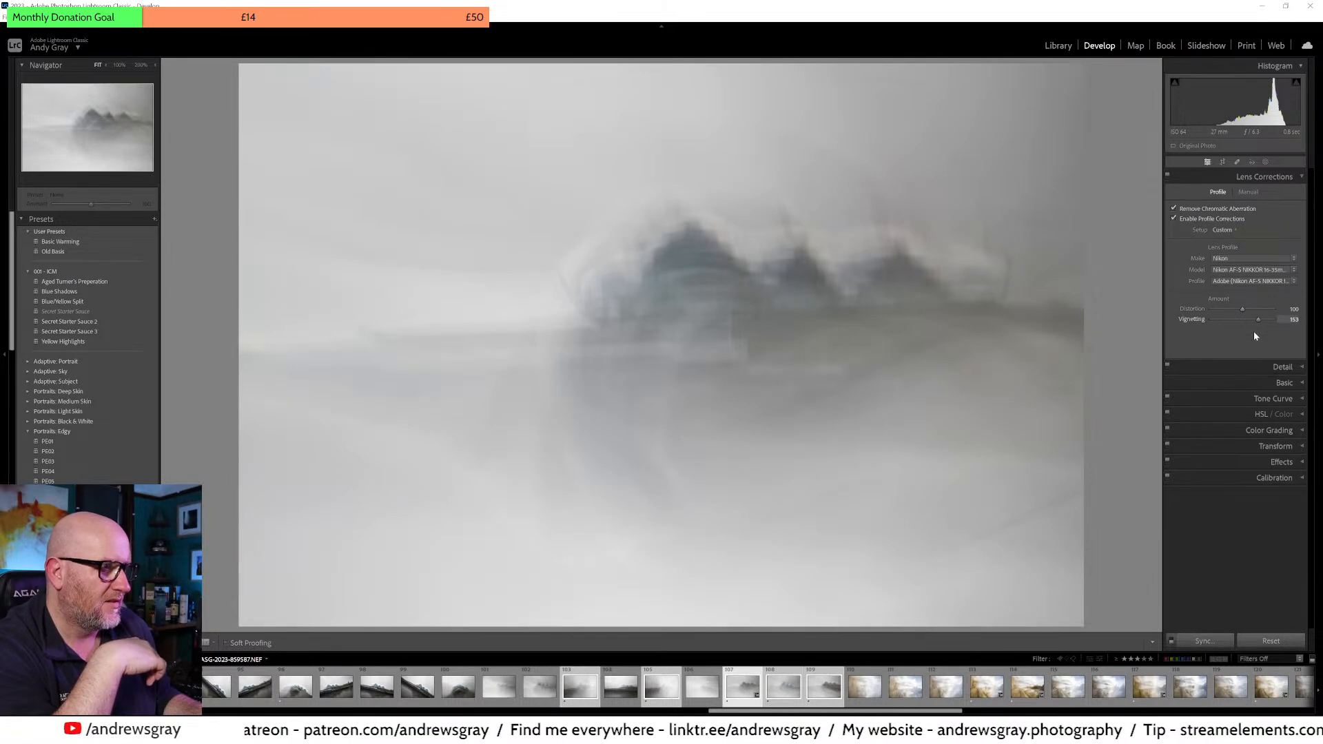
left_click(1259, 176)
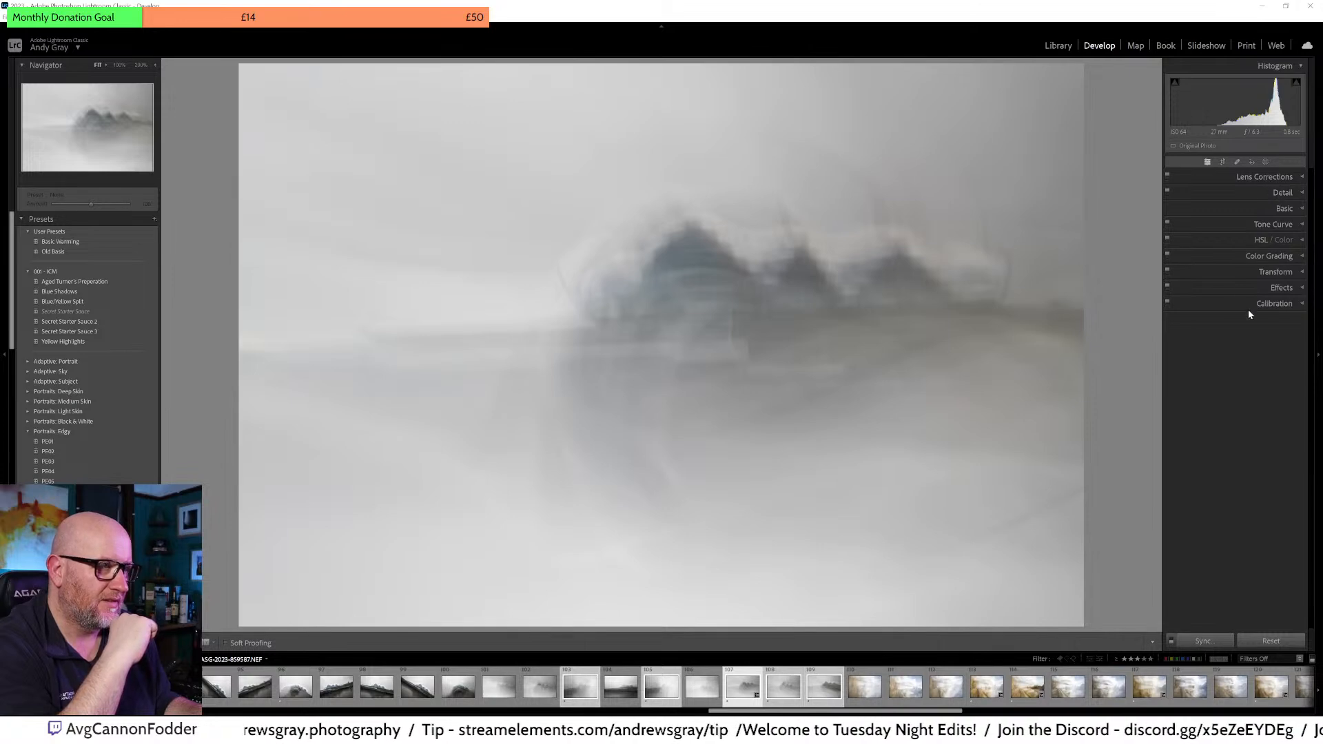
left_click(1283, 194)
left_click(1242, 374)
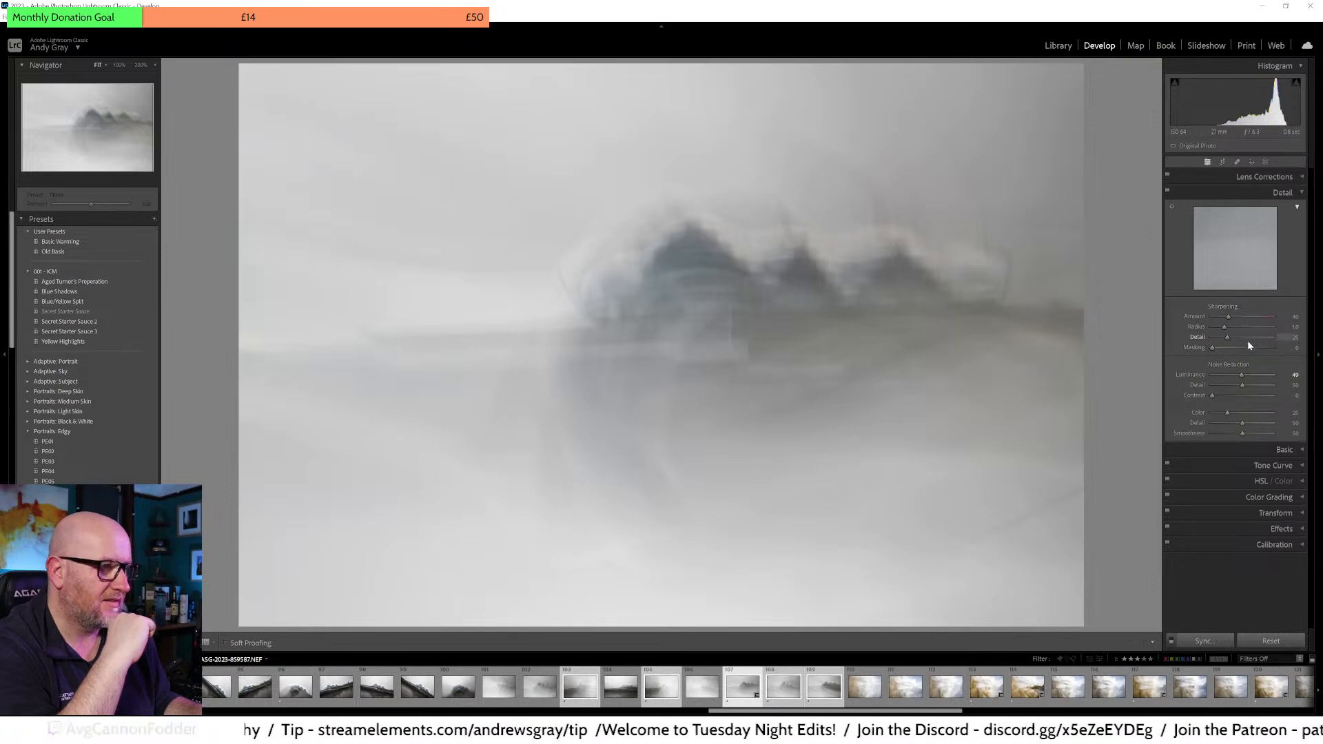
left_click(1282, 194)
left_click(1283, 209)
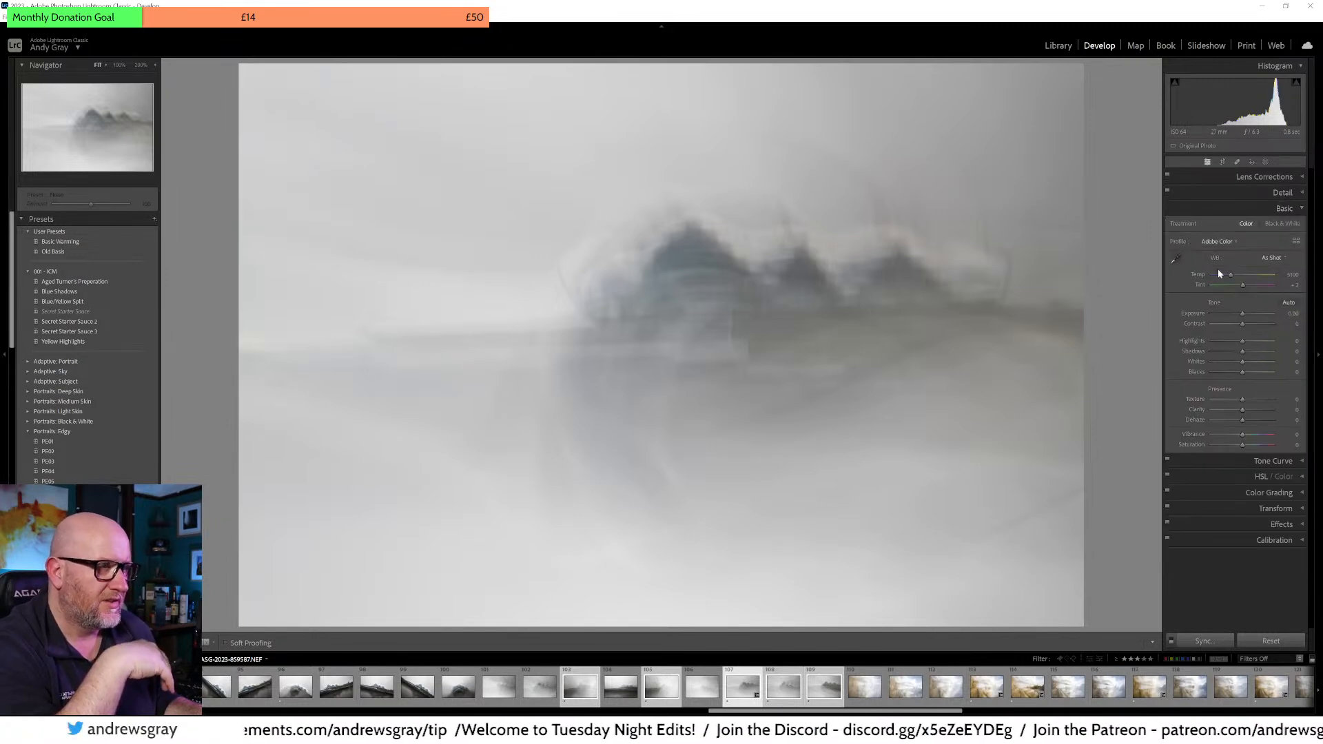
left_click(1271, 258)
left_click(1228, 279)
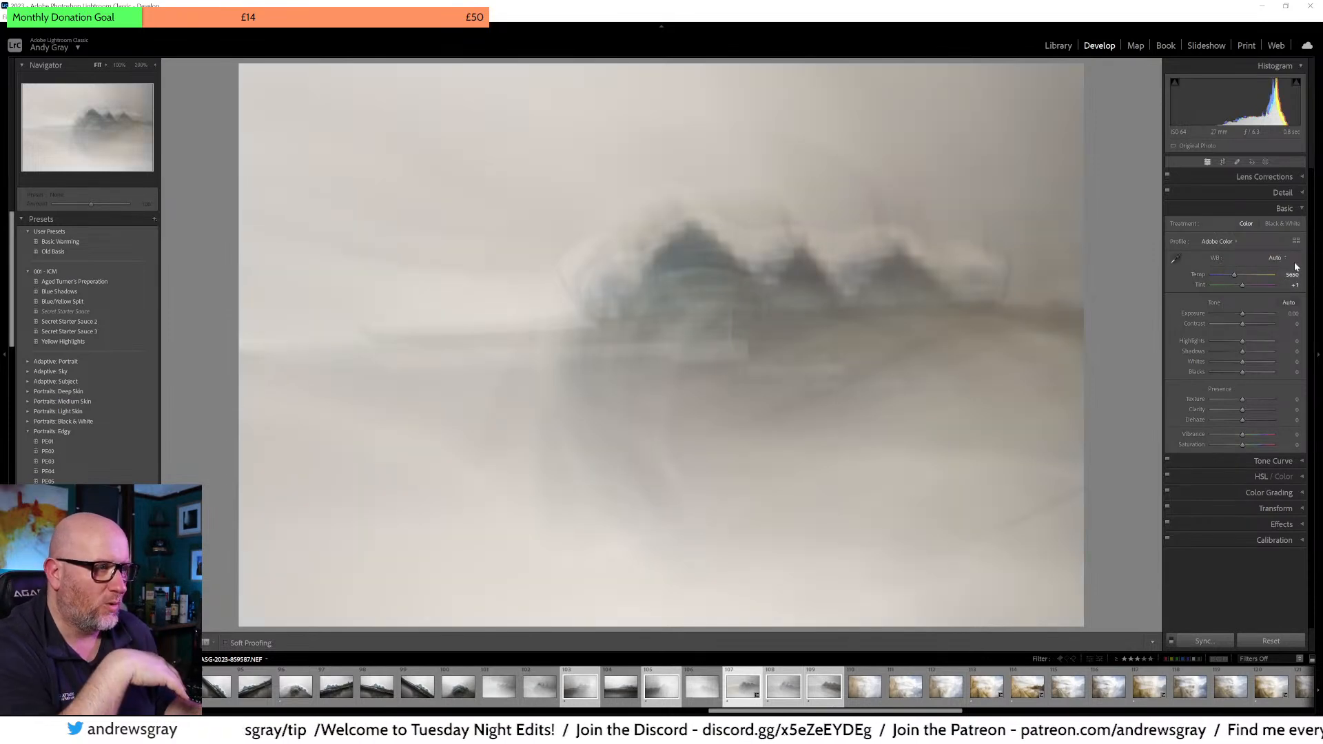
left_click(1279, 258)
left_click(1260, 291)
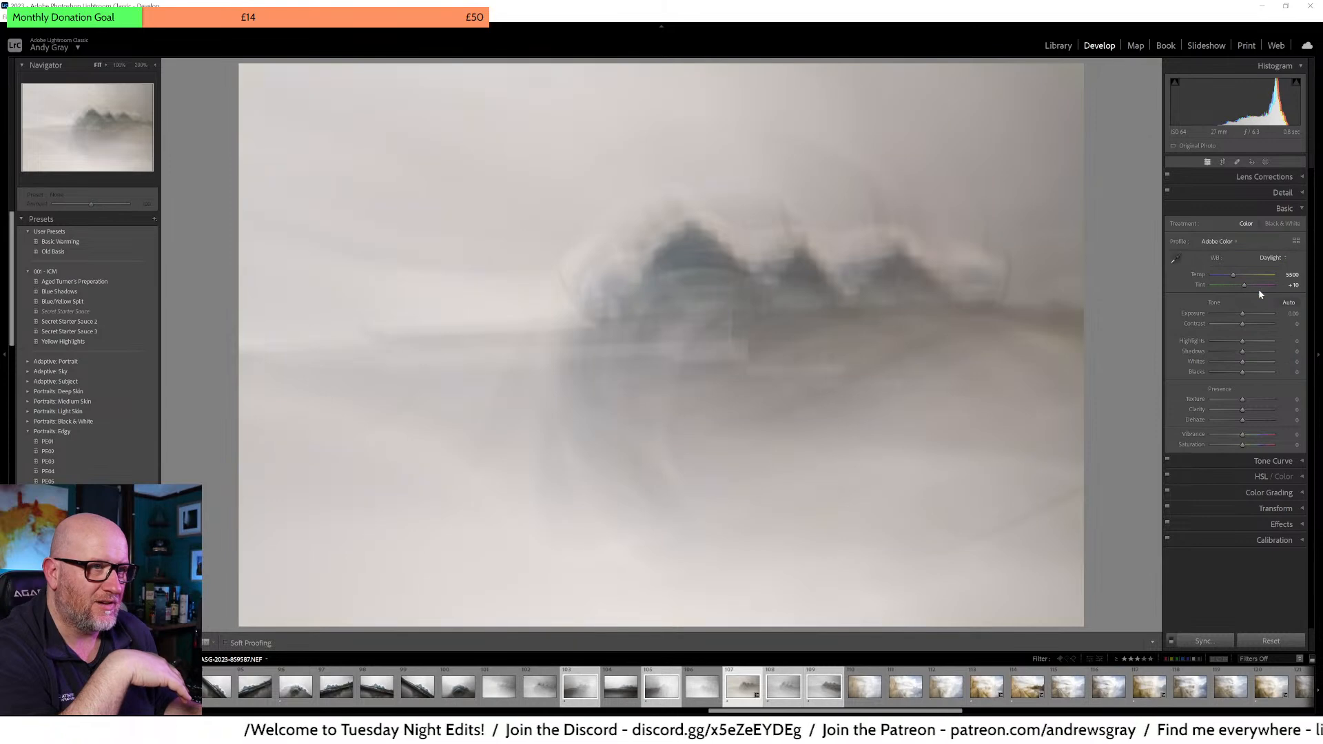
left_click(1272, 258)
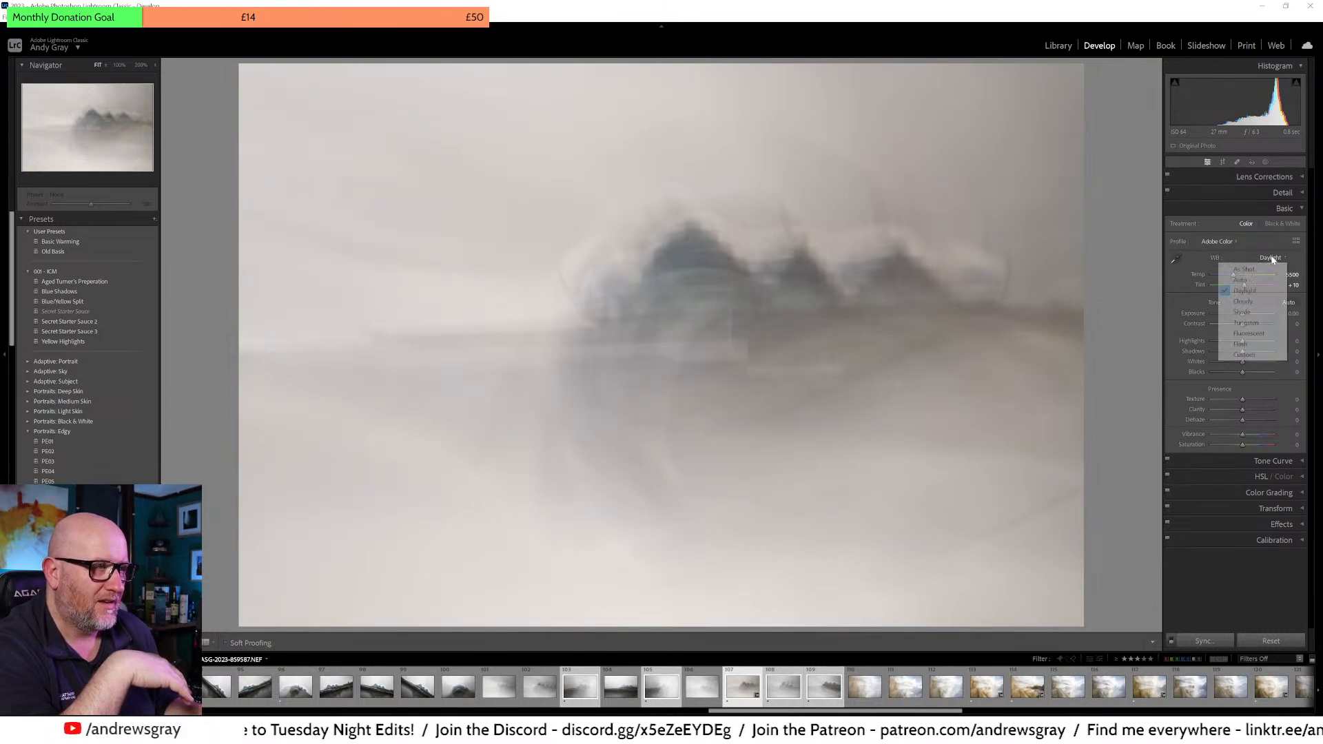
left_click(1242, 304)
Step: Try the Shade and Tungsten white balance presets, ending on Fluorescent
left_click(1275, 258)
left_click(1254, 312)
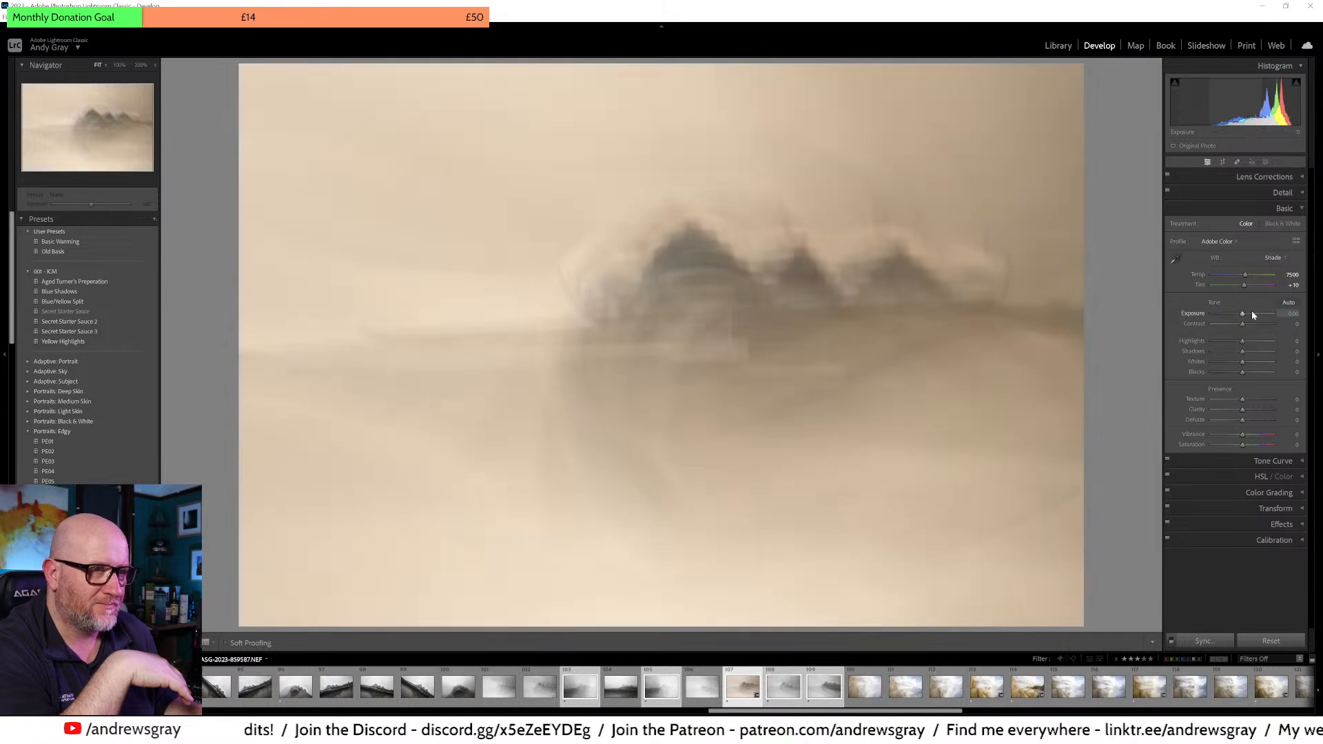
left_click(1272, 260)
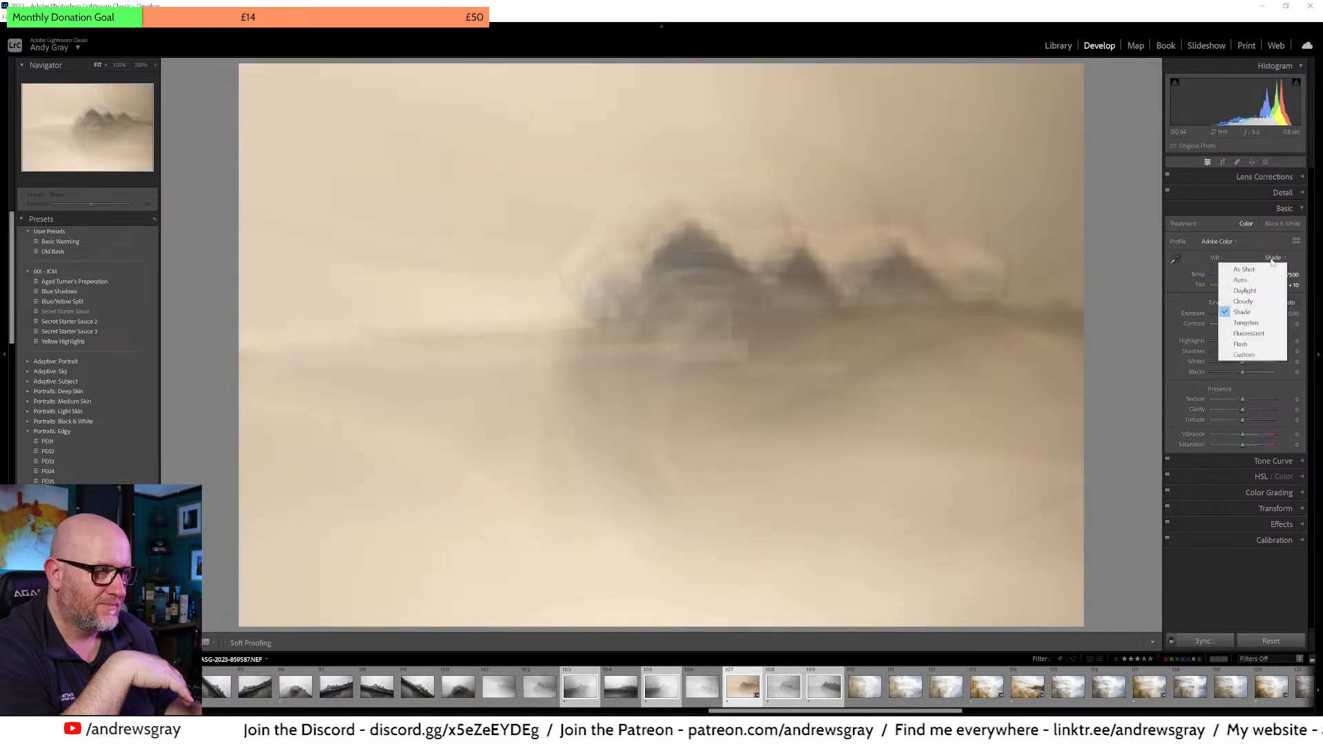
left_click(1260, 322)
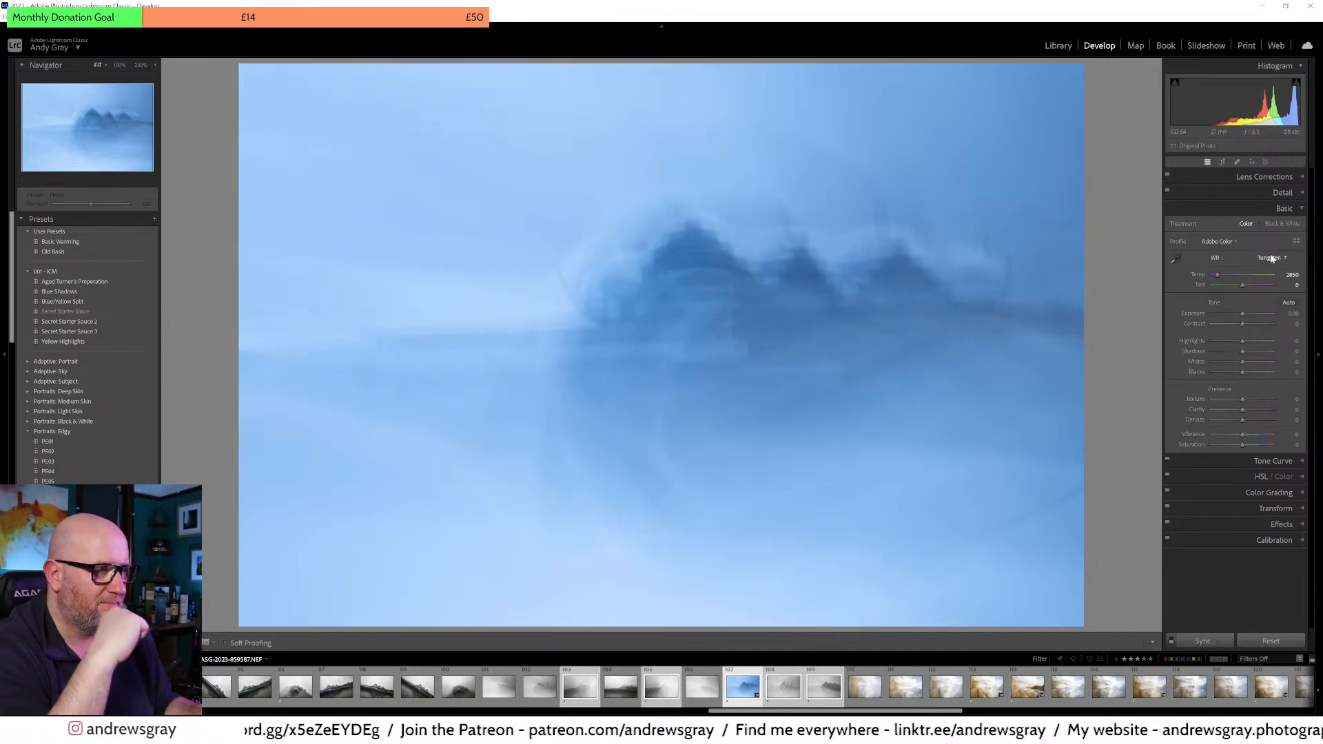
left_click(1272, 260)
left_click(1248, 332)
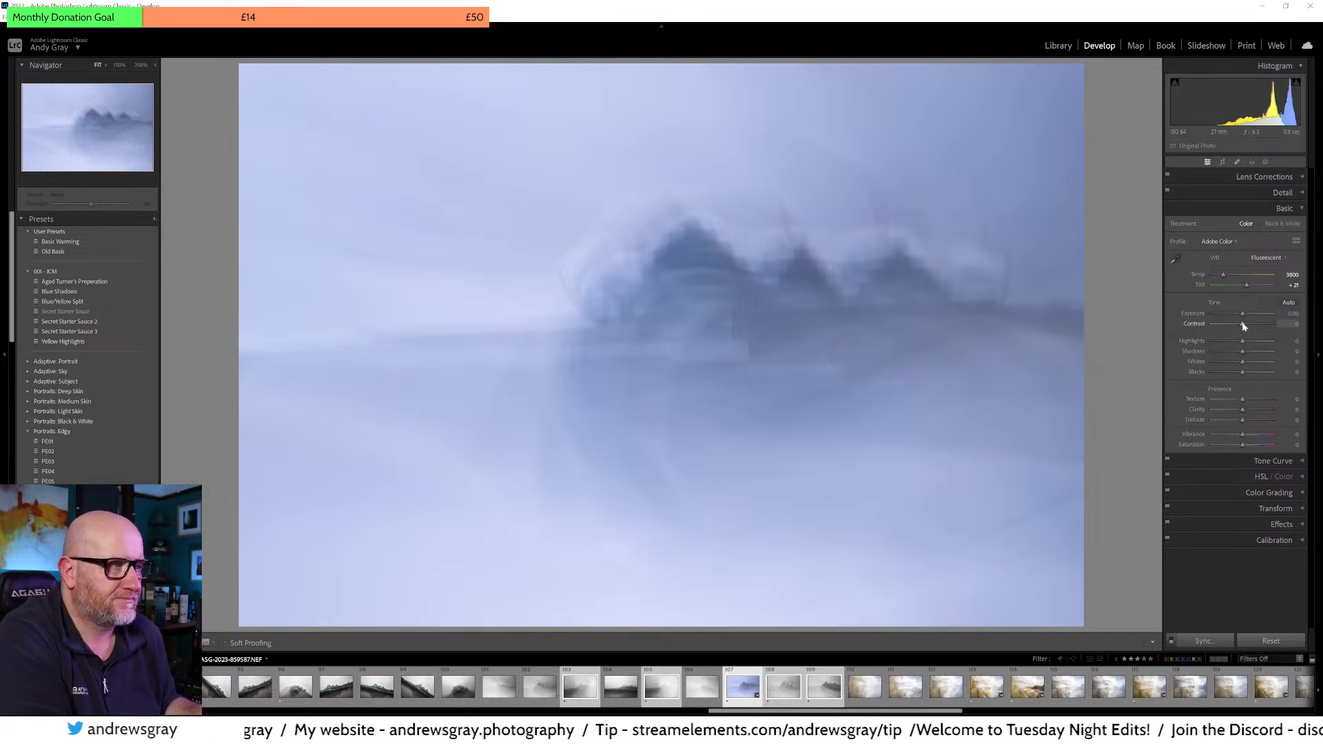
Step: Set exposure to +0.03, contrast +46, tint +15, highlights -49, shadows +31, whites +9 and blacks +27
mouse_move(1228, 325)
left_mouse_down()
mouse_move(1265, 340)
mouse_move(1241, 320)
left_mouse_up()
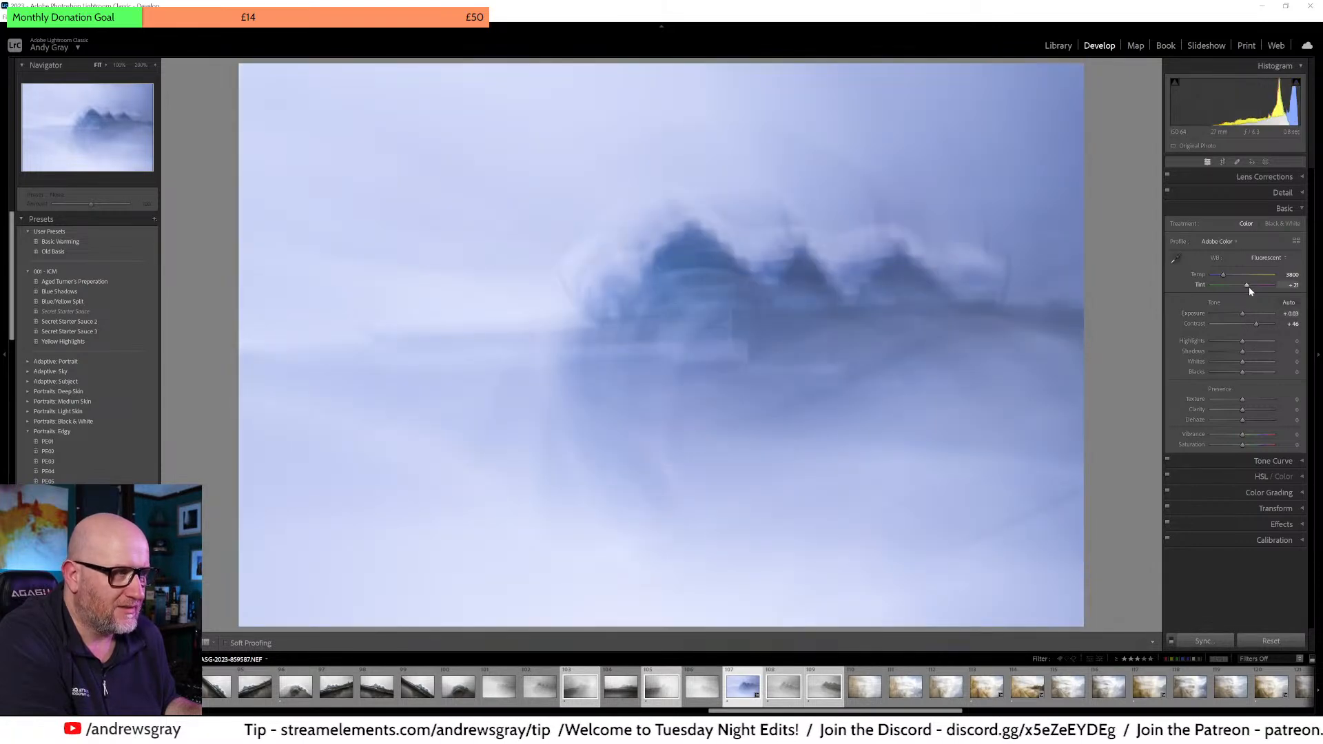
left_click_drag(1253, 289, 1243, 287)
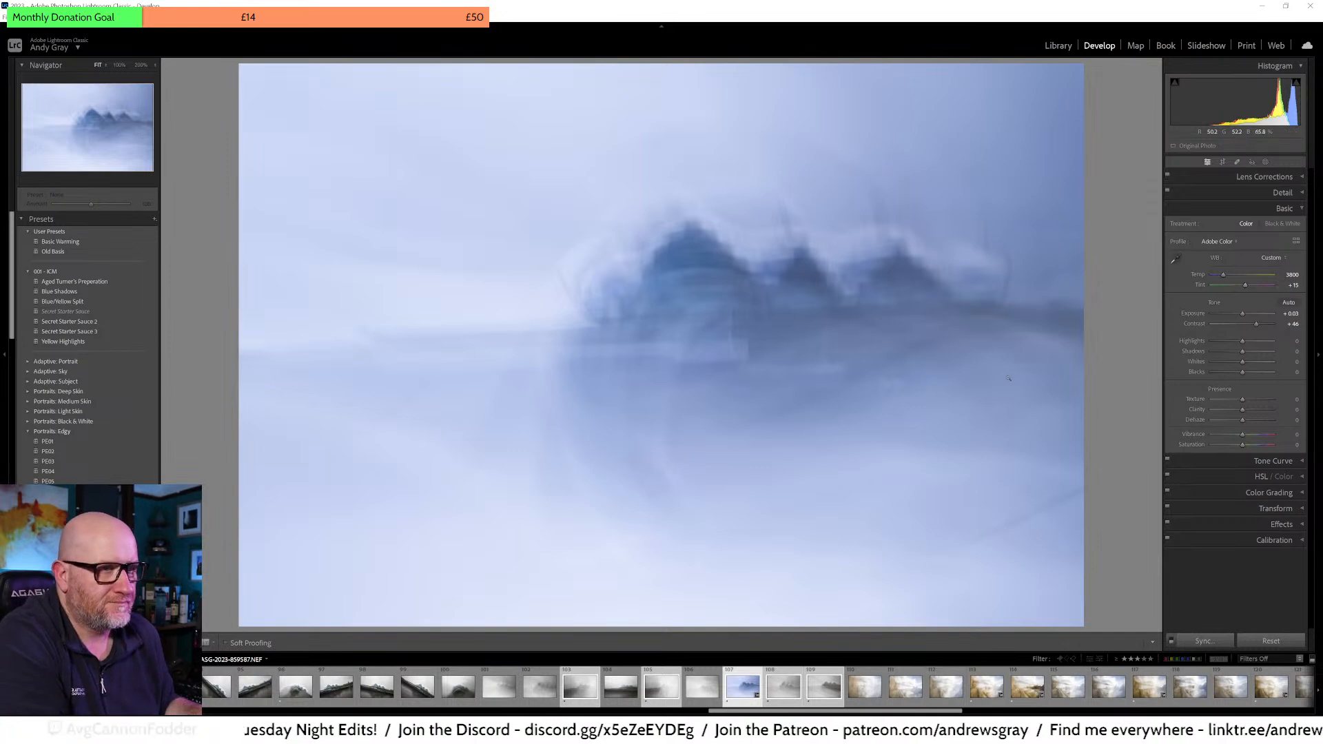
left_click_drag(1242, 342, 1251, 392)
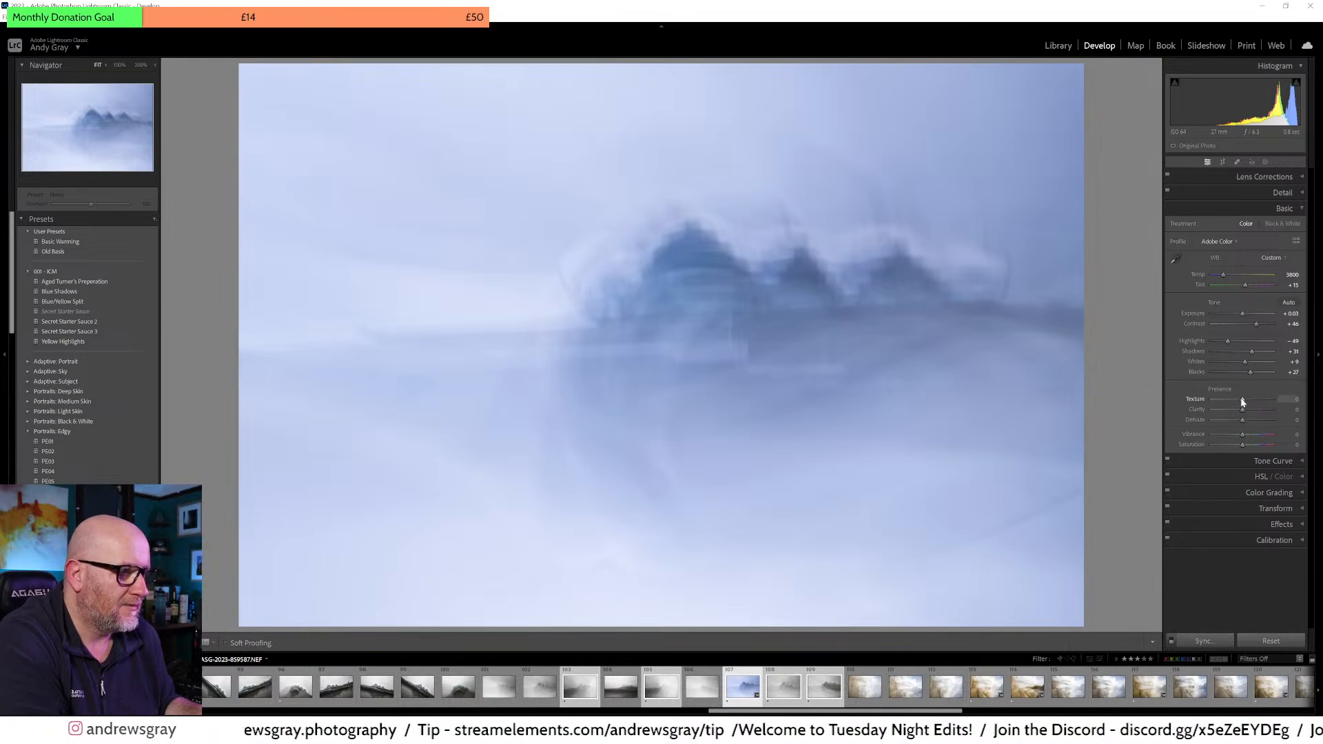
Step: Set texture to +11, clarity to -5 and vibrance to +6, lower dehaze slightly, keep saturation at 0, and raise contrast to +50
left_click_drag(1256, 403, 1249, 404)
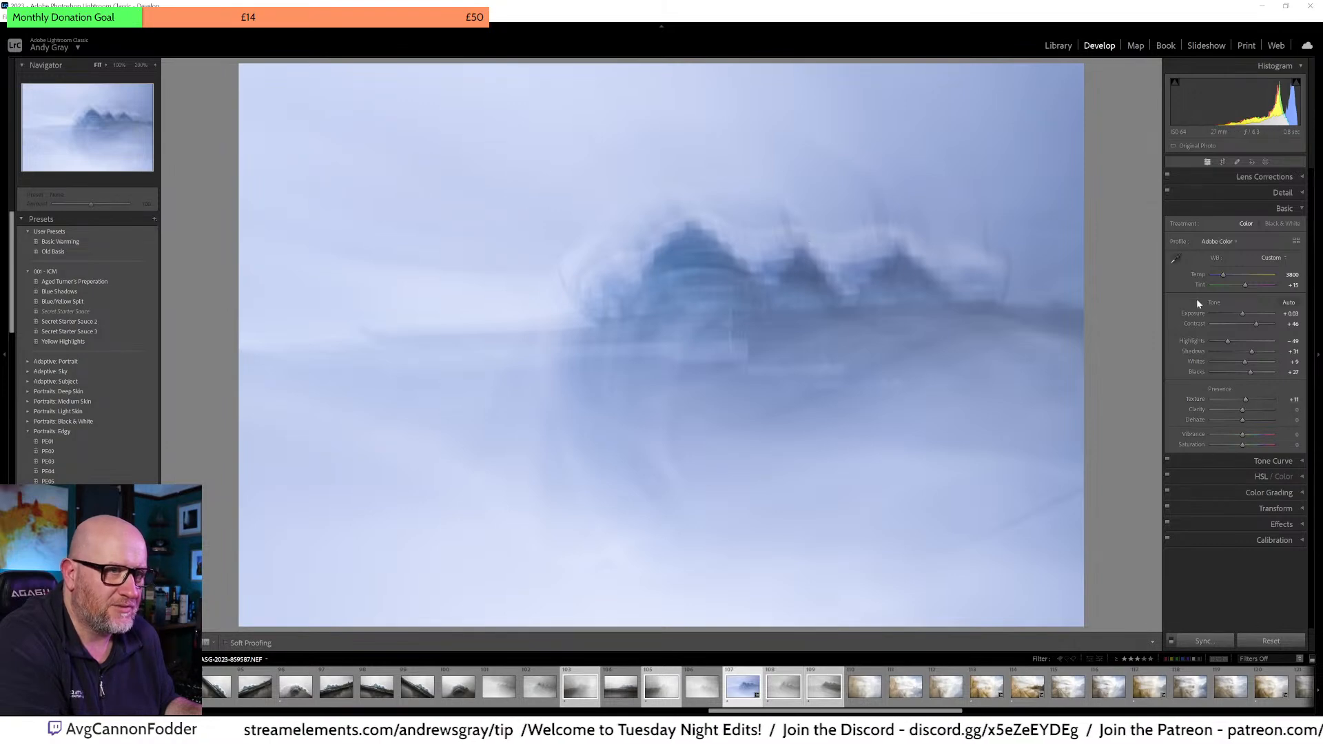
mouse_move(1244, 410)
left_mouse_down()
mouse_move(1209, 412)
mouse_move(1255, 420)
mouse_move(1229, 420)
mouse_move(1239, 423)
left_mouse_up()
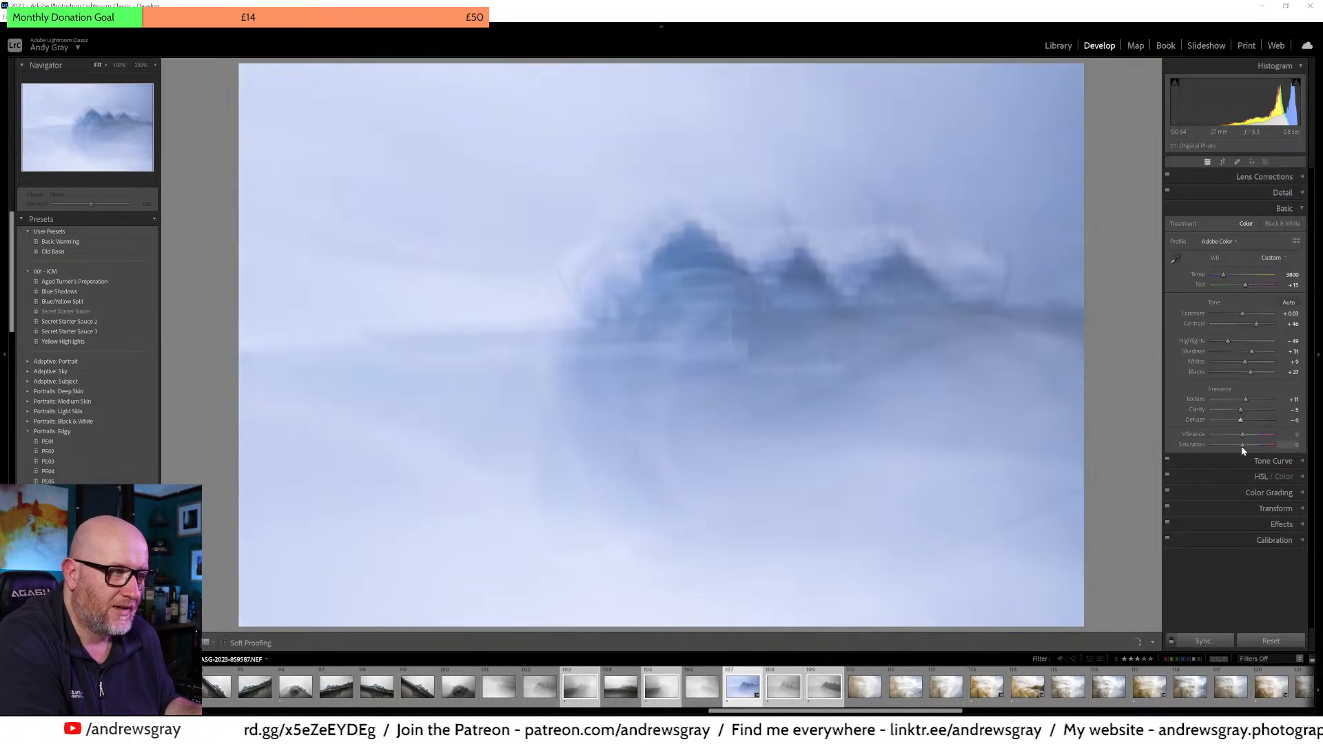
mouse_move(1244, 445)
left_mouse_down()
mouse_move(1255, 448)
mouse_move(1228, 435)
mouse_move(1242, 435)
left_mouse_up()
double_click(1242, 445)
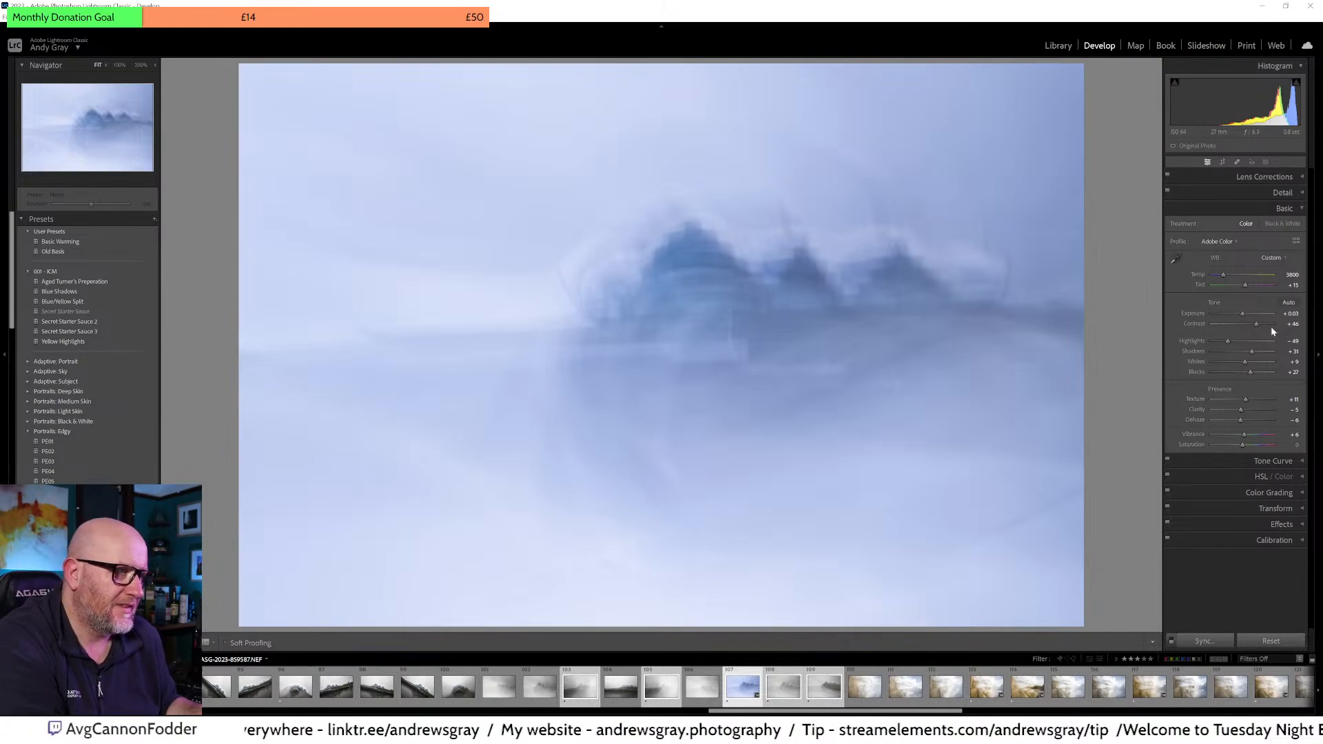
left_click_drag(1257, 325, 1226, 322)
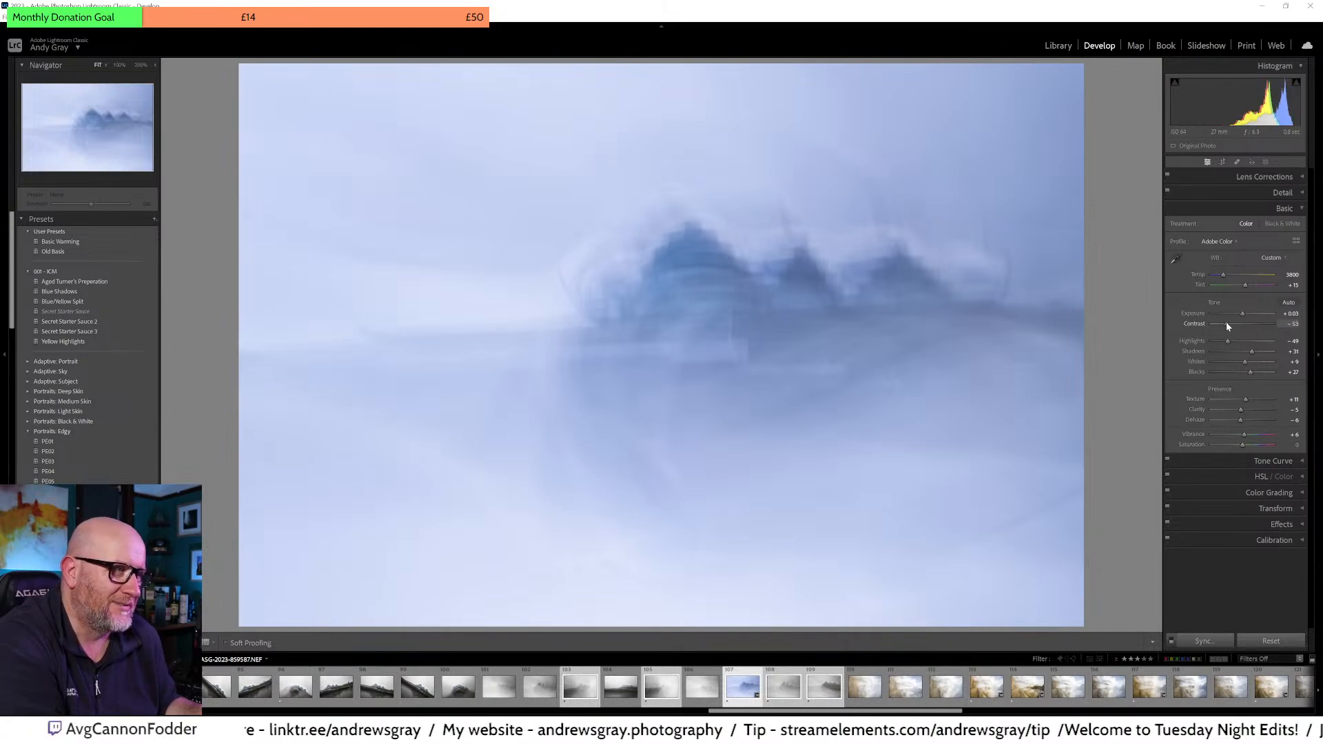
left_click(1258, 334)
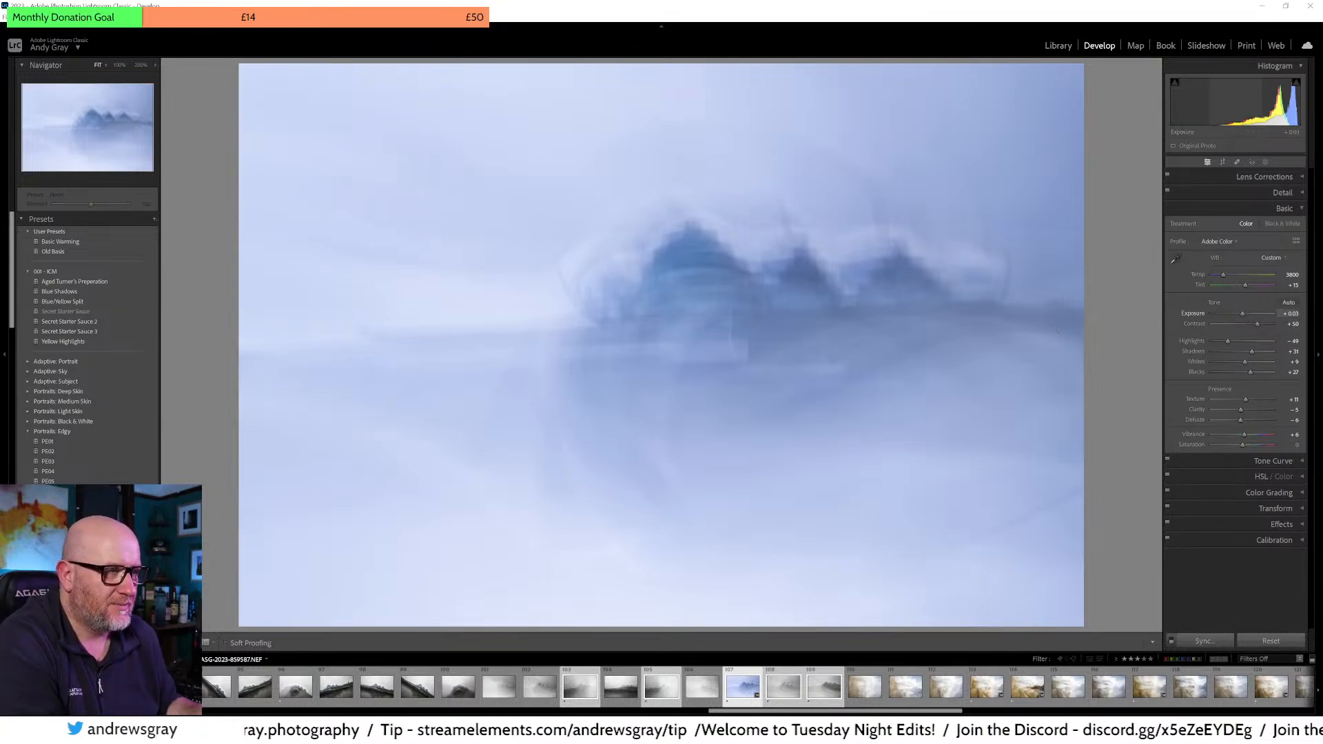
Step: Neutralize the white balance by sampling the pale haze beside the tallest roof peak, and set highlights to -23
left_click_drag(1222, 274, 1227, 274)
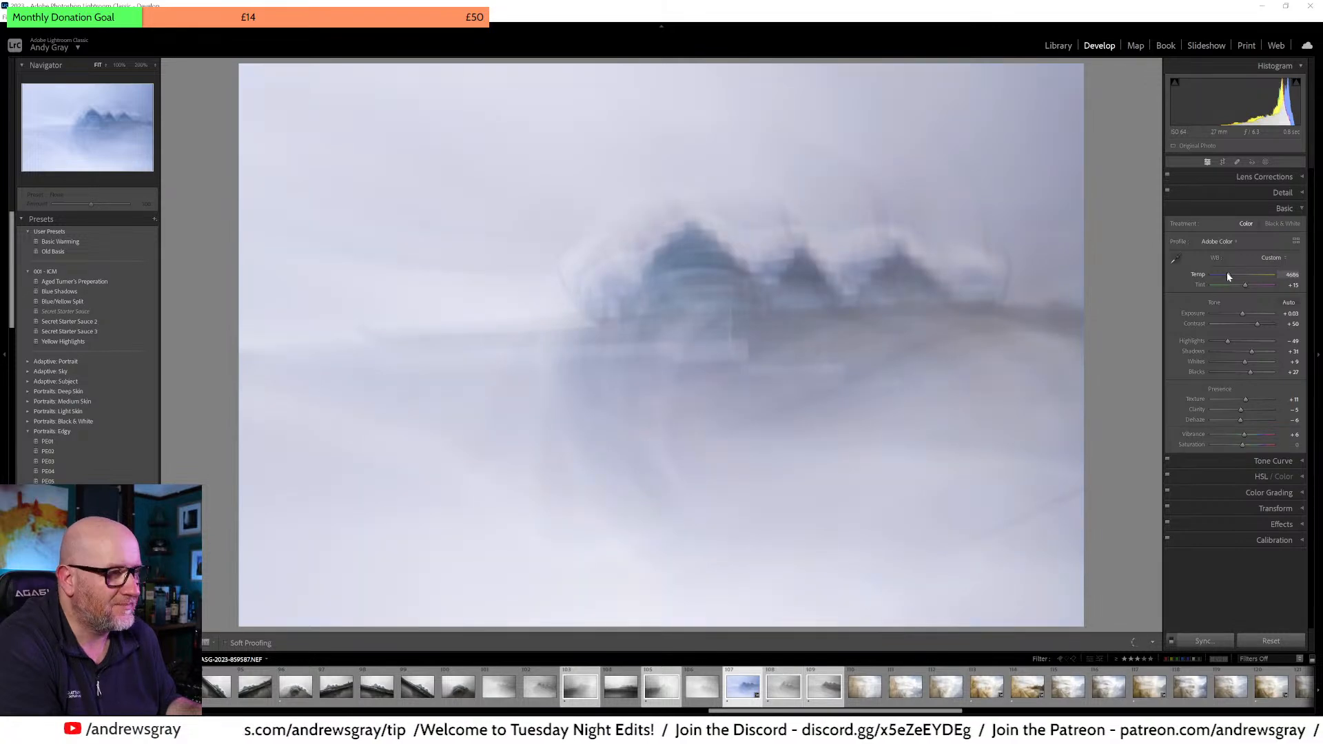
key("t")
left_click(1177, 257)
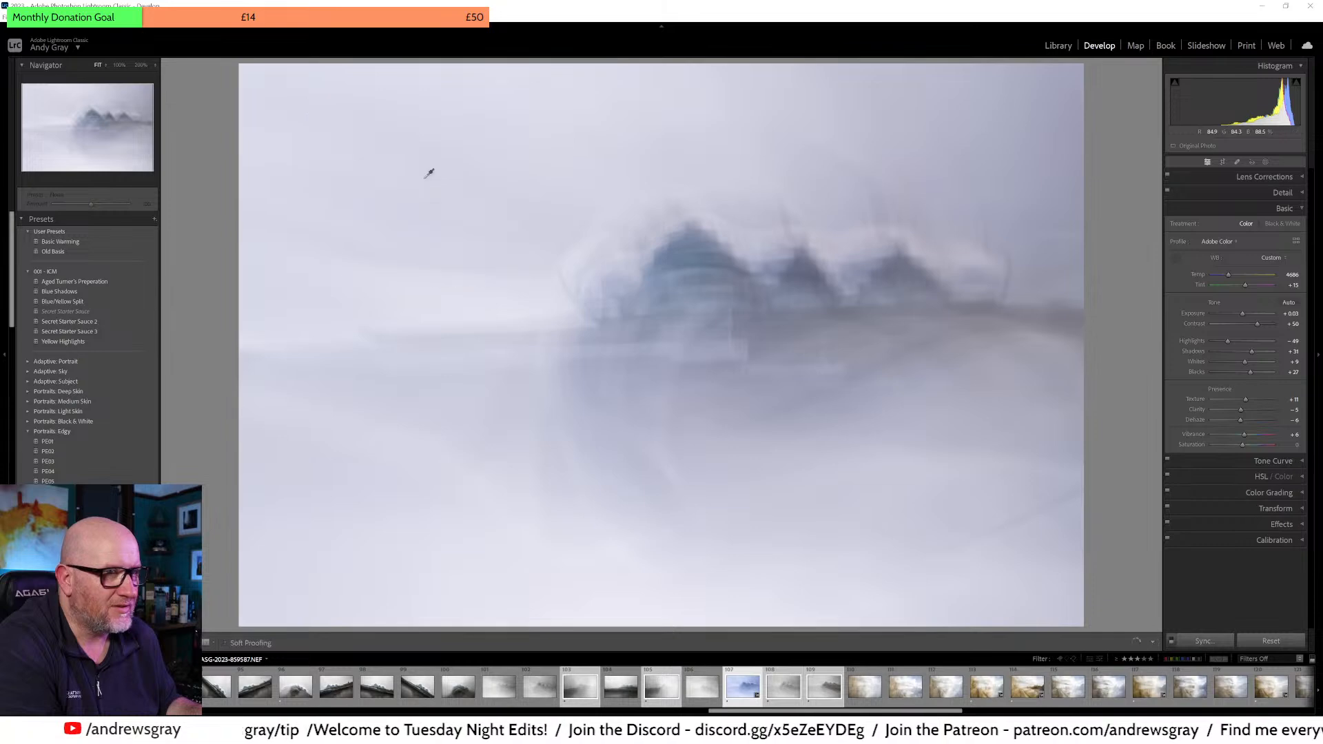
left_click(649, 237)
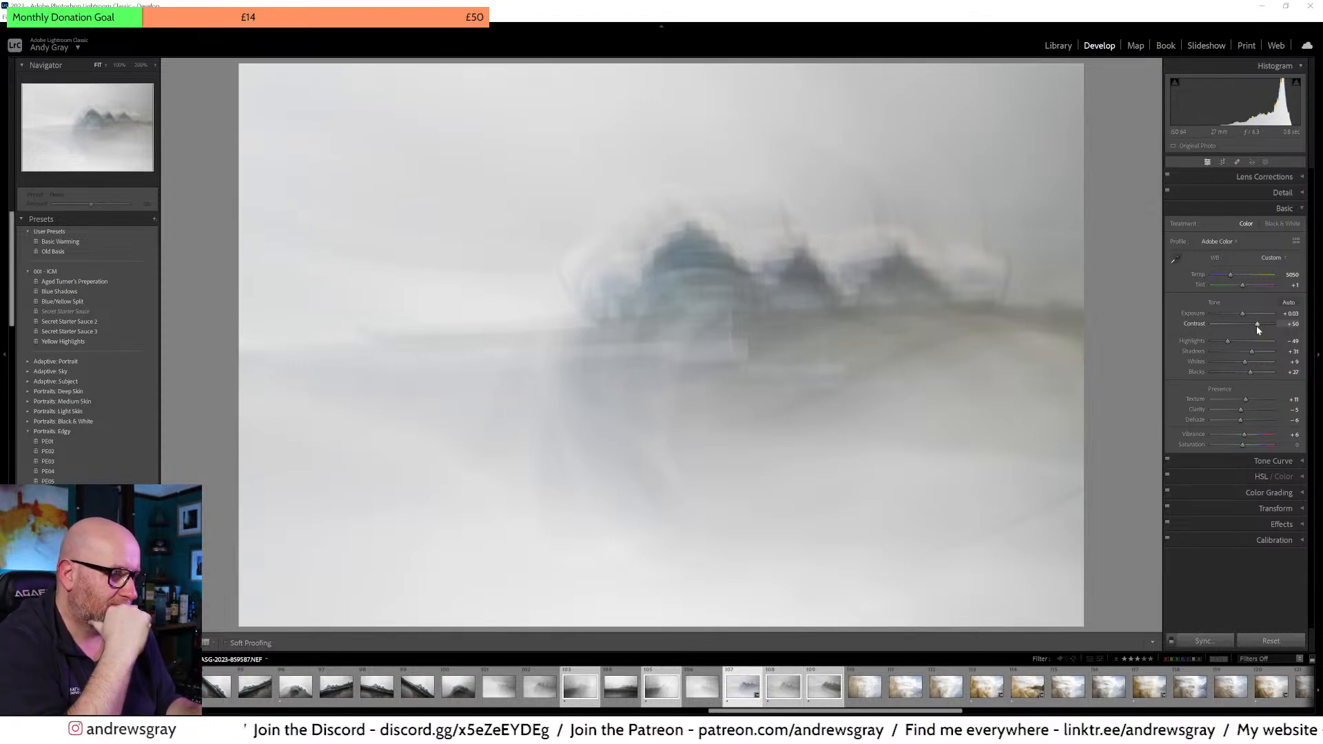
mouse_move(1229, 341)
left_mouse_down()
mouse_move(1259, 345)
mouse_move(1234, 343)
left_mouse_up()
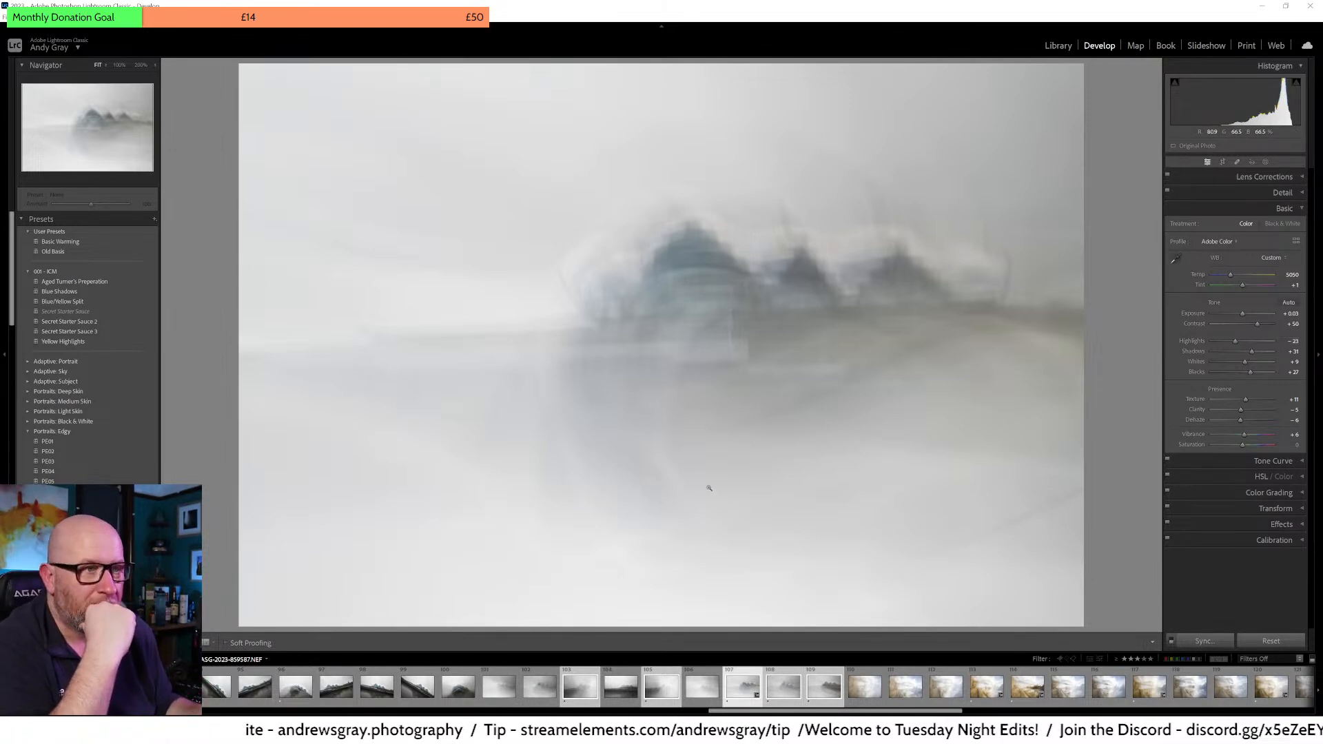
Step: Heal the dust spot in the upper-left sky with a size 77 brush, using spot visualization to find it
left_click(1225, 163)
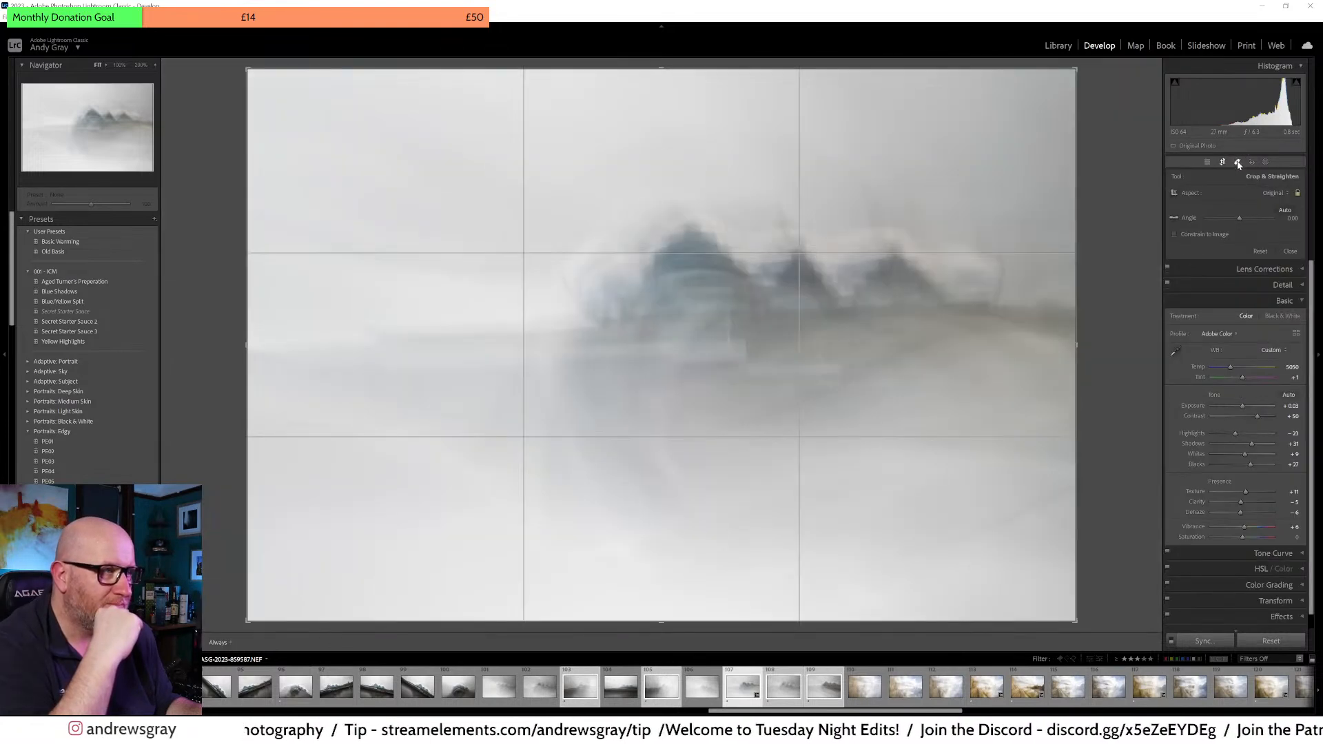
left_click(1238, 162)
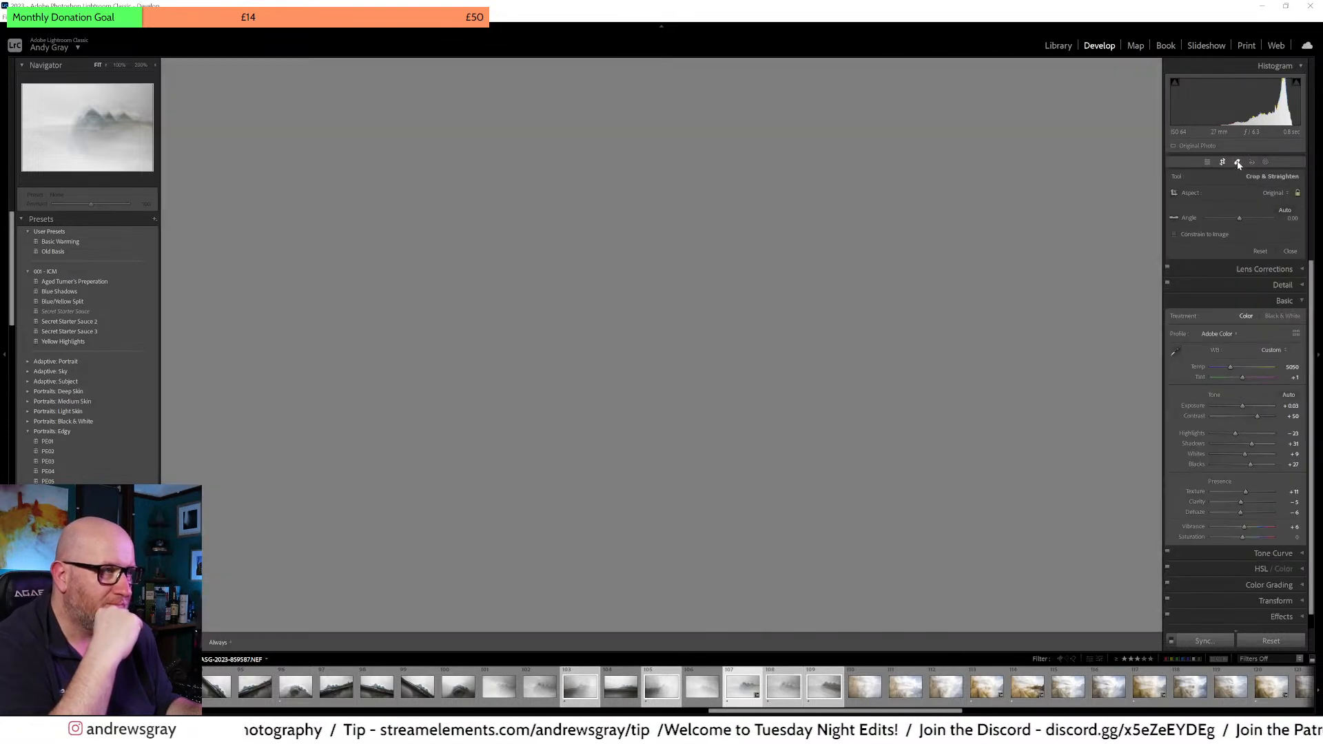
left_click(253, 642)
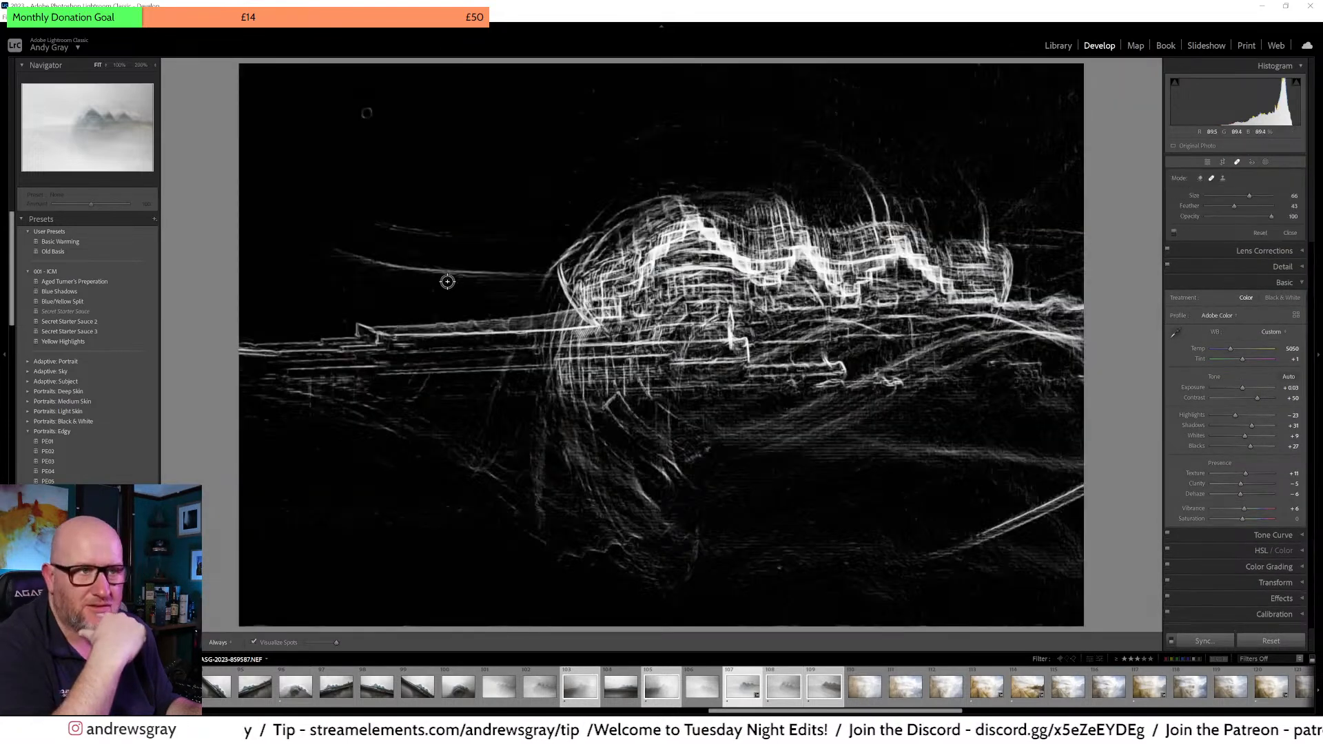
scroll(361, 126, "up", 3)
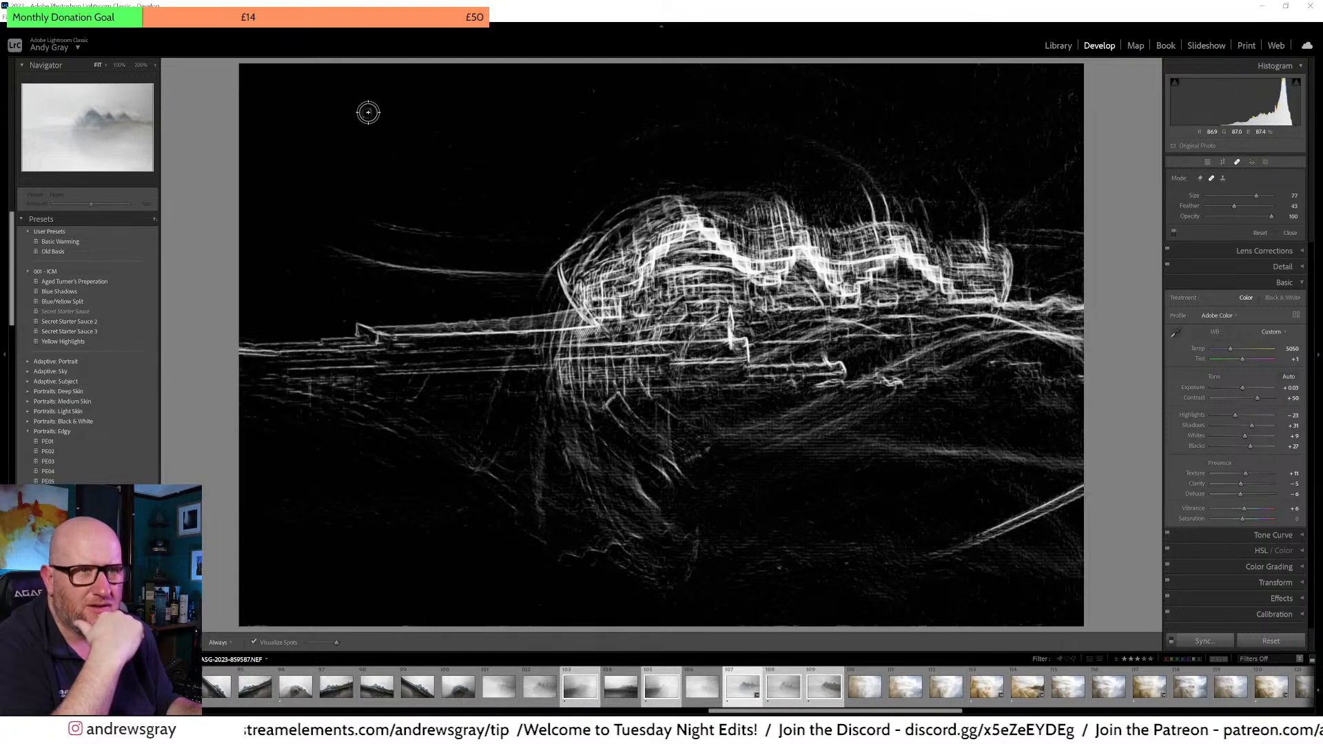
left_click(368, 112)
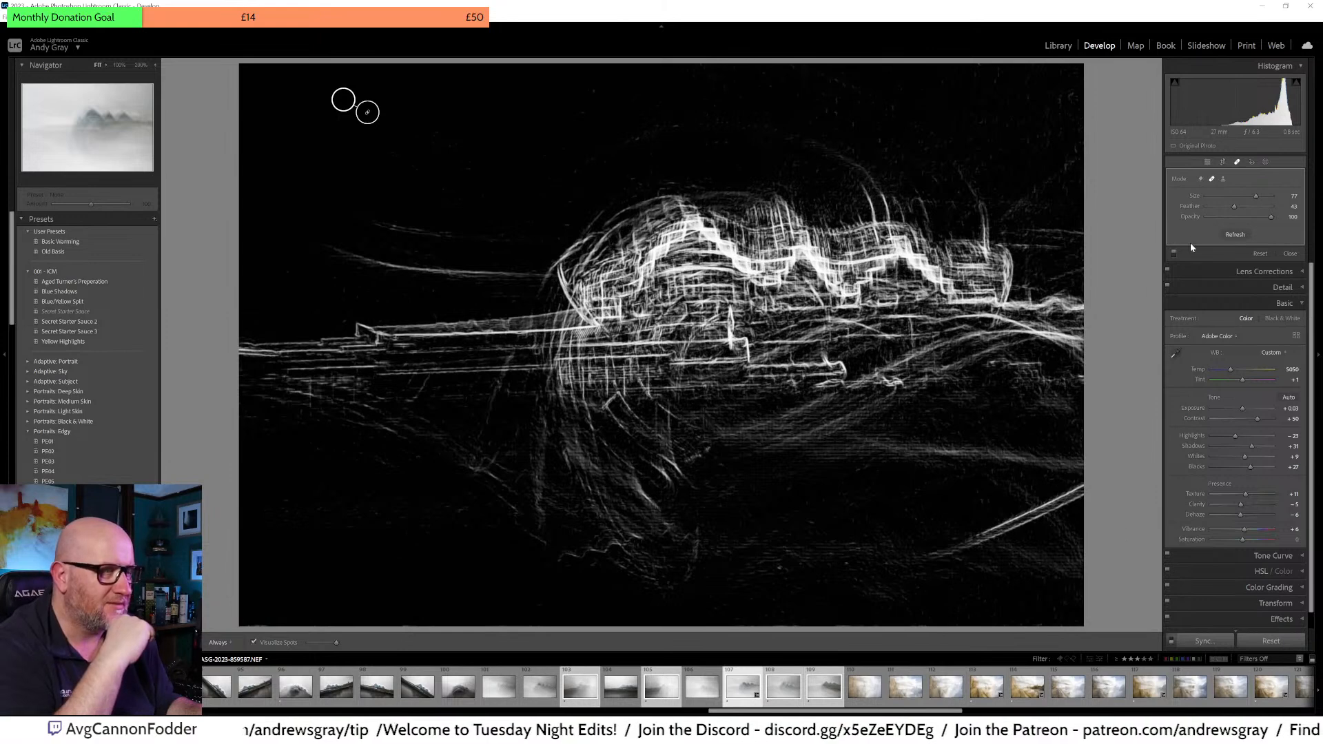
left_click(1208, 162)
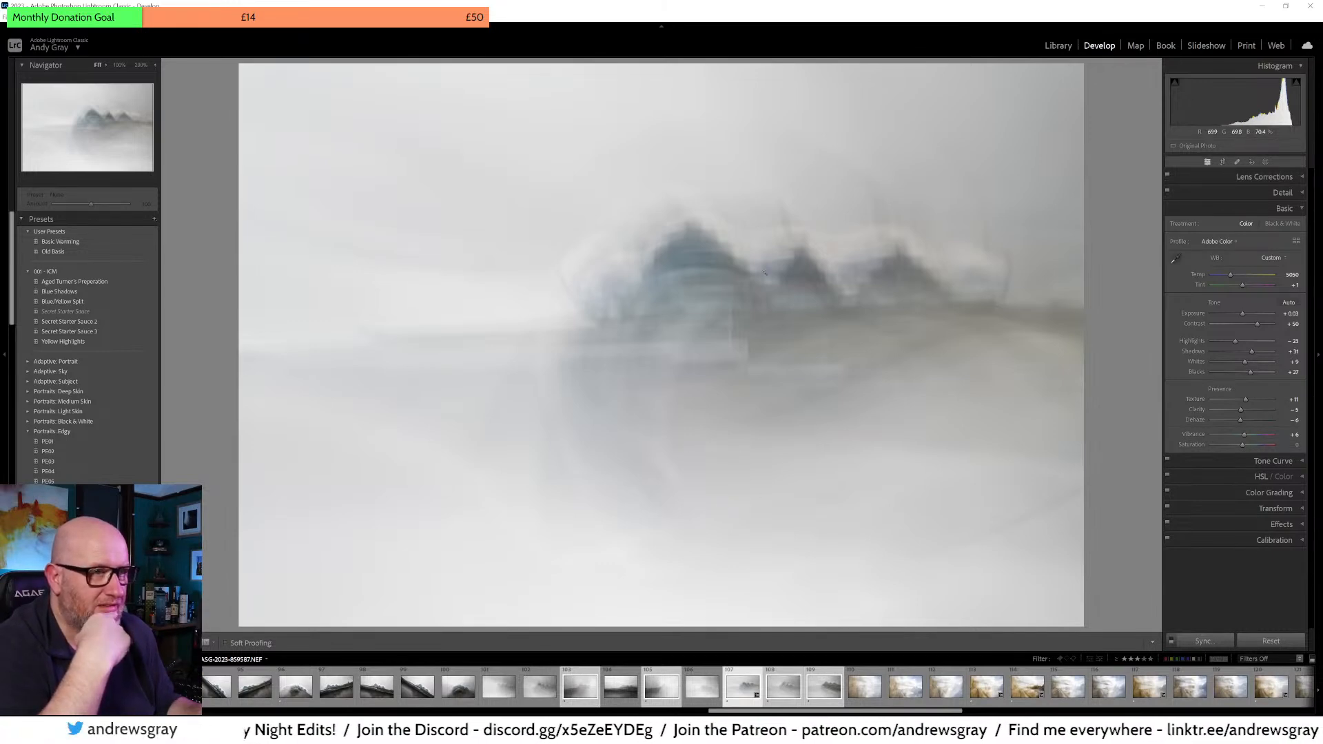
Step: Synchronize all develop settings except masking to the other selected frames, and review the synced frames in the Library
left_click(1218, 646)
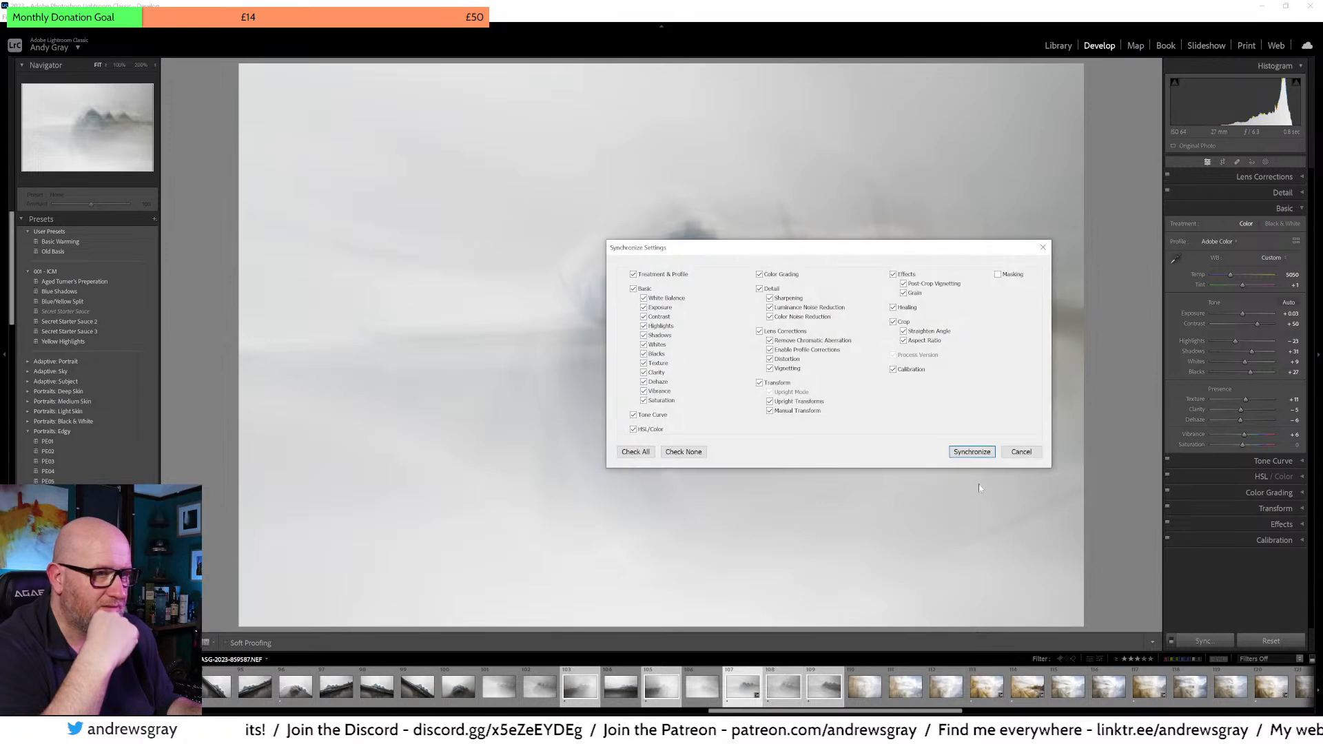
left_click(983, 449)
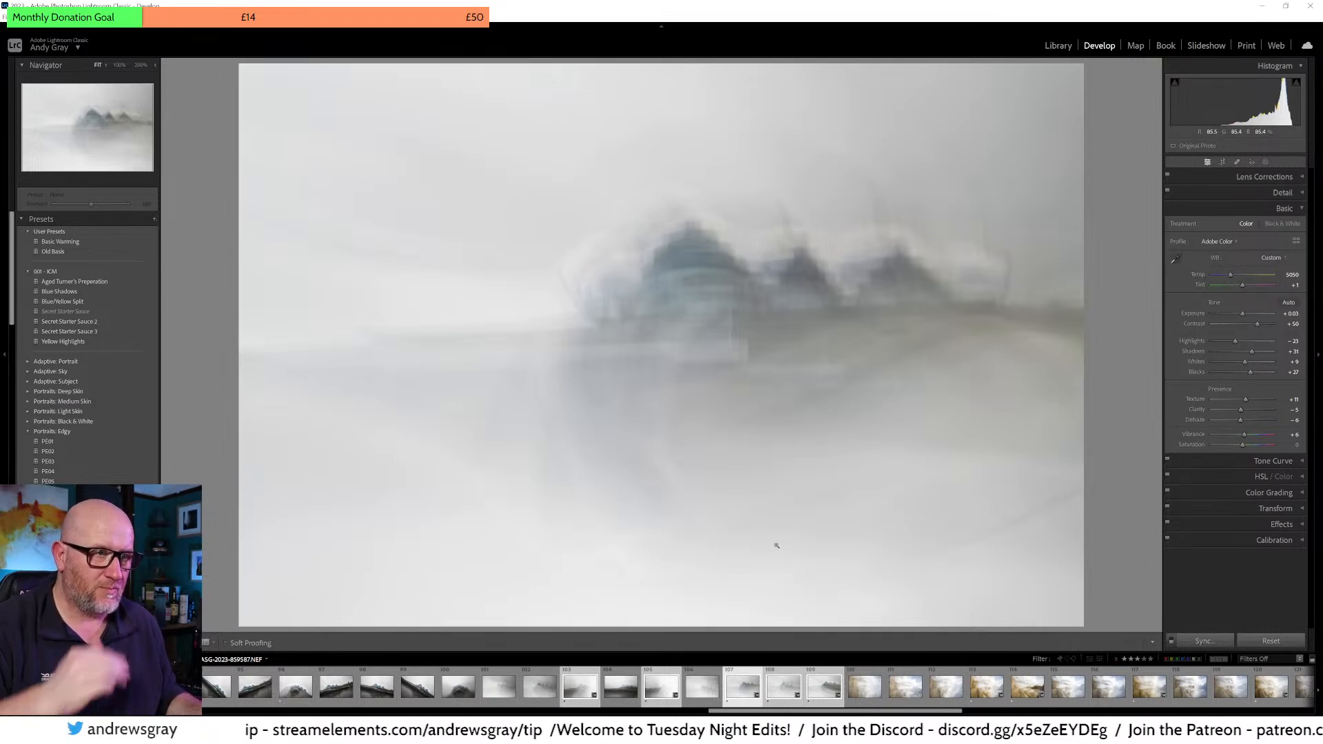
left_click(1058, 46)
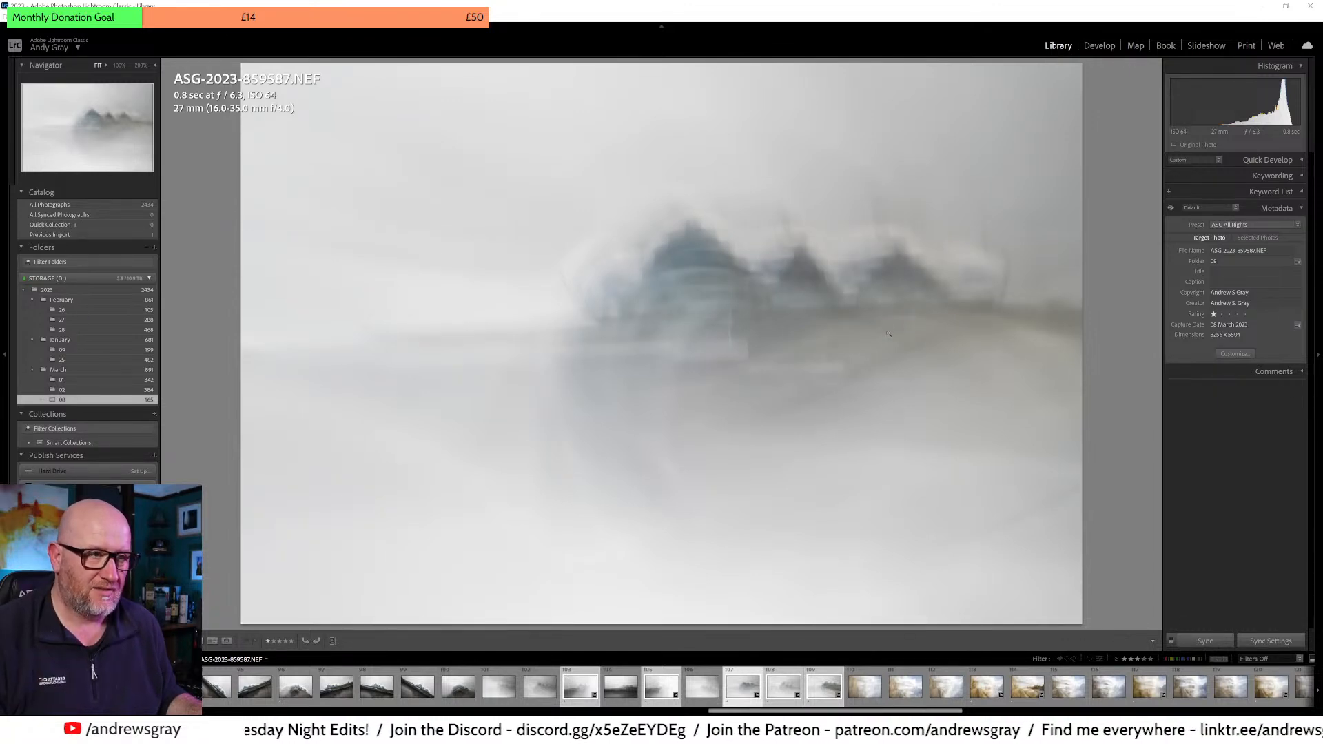
key("Right")
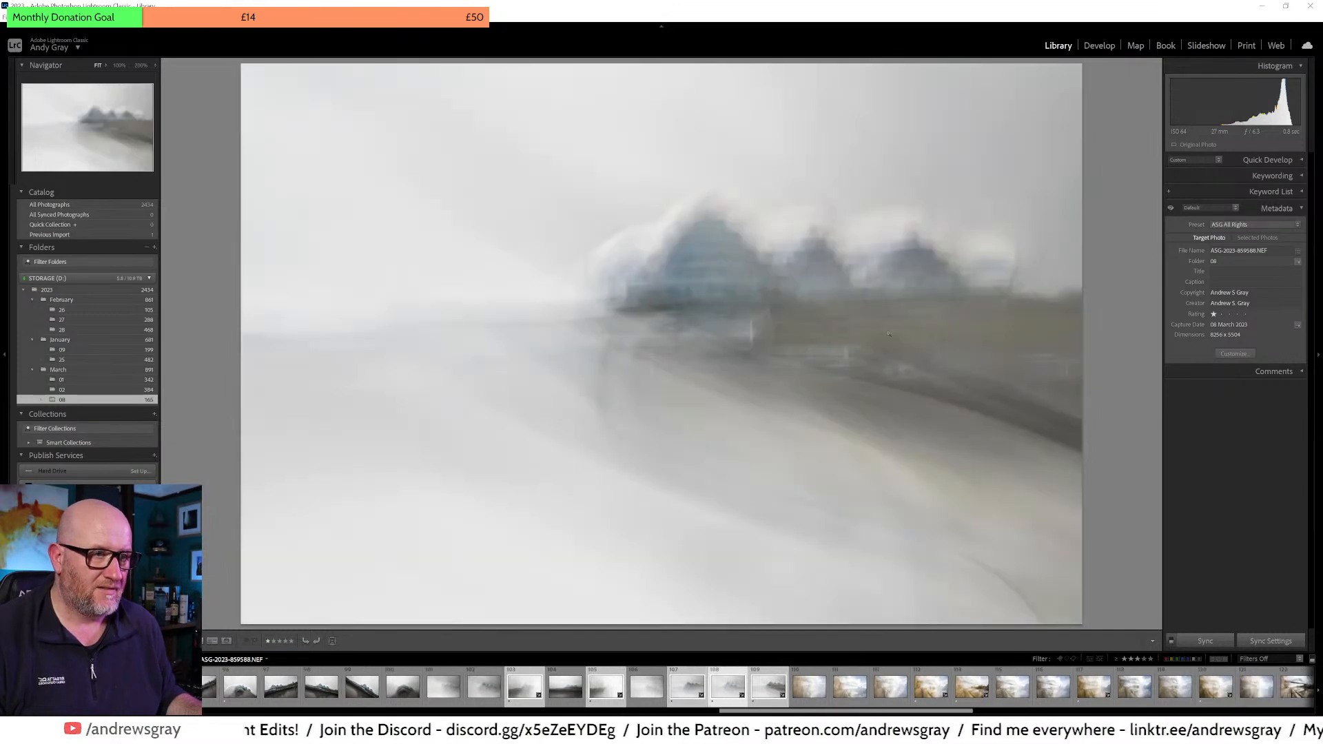
key("Right")
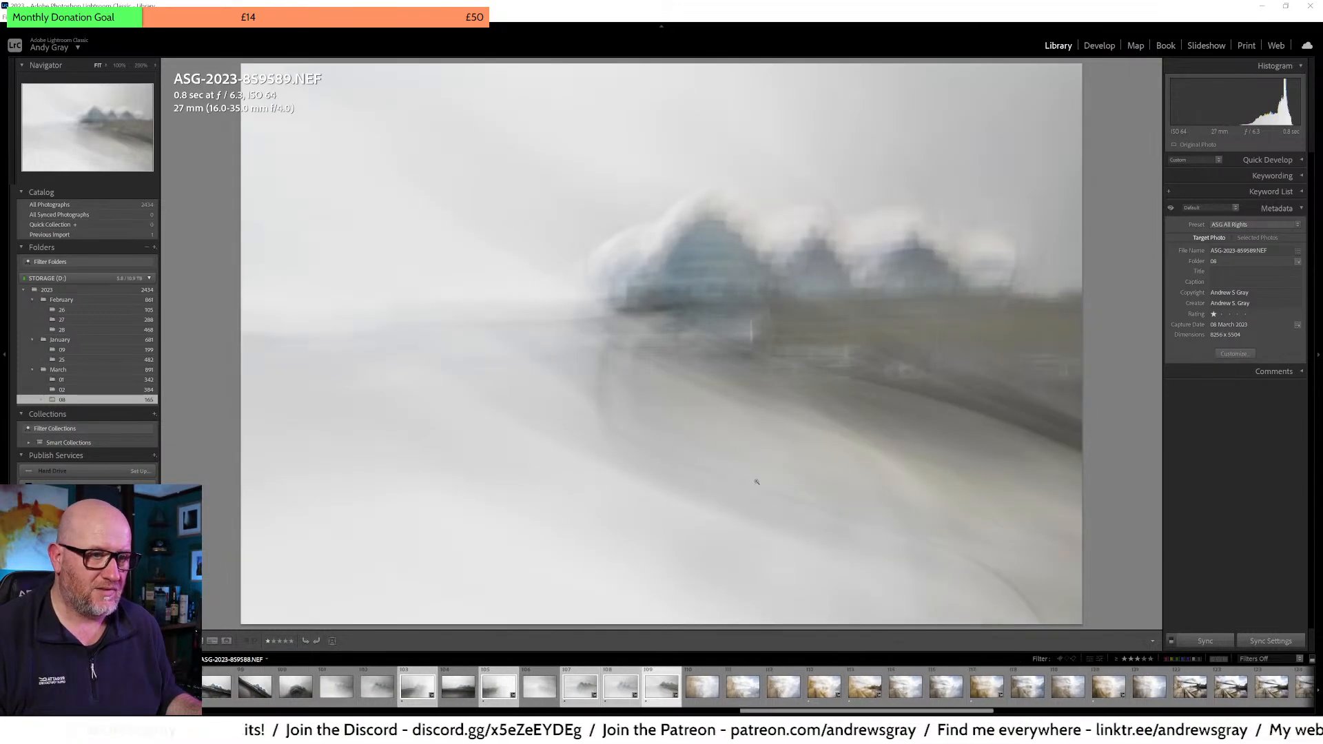
left_click(491, 692)
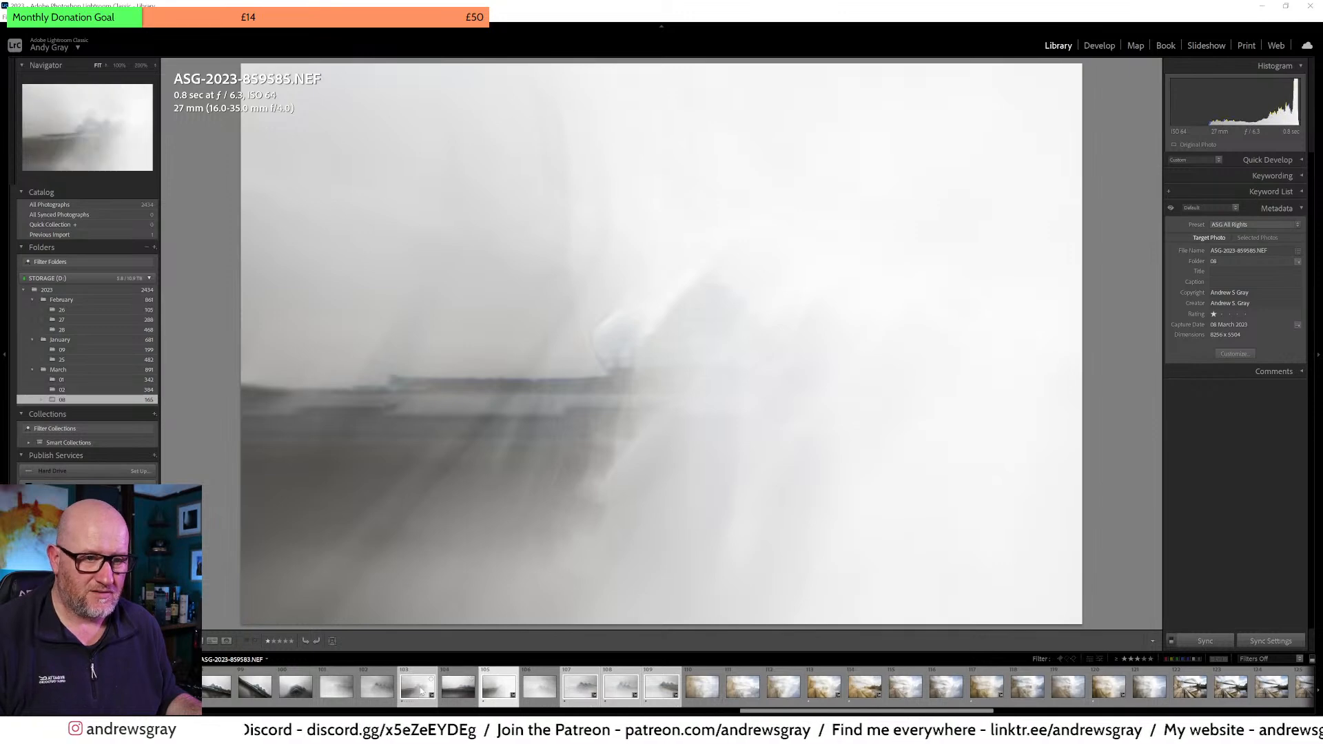
Step: Open the five selected photos as layers of a single document in Photoshop, with ASG-2023-859583.NEF as the active frame
left_click(422, 691)
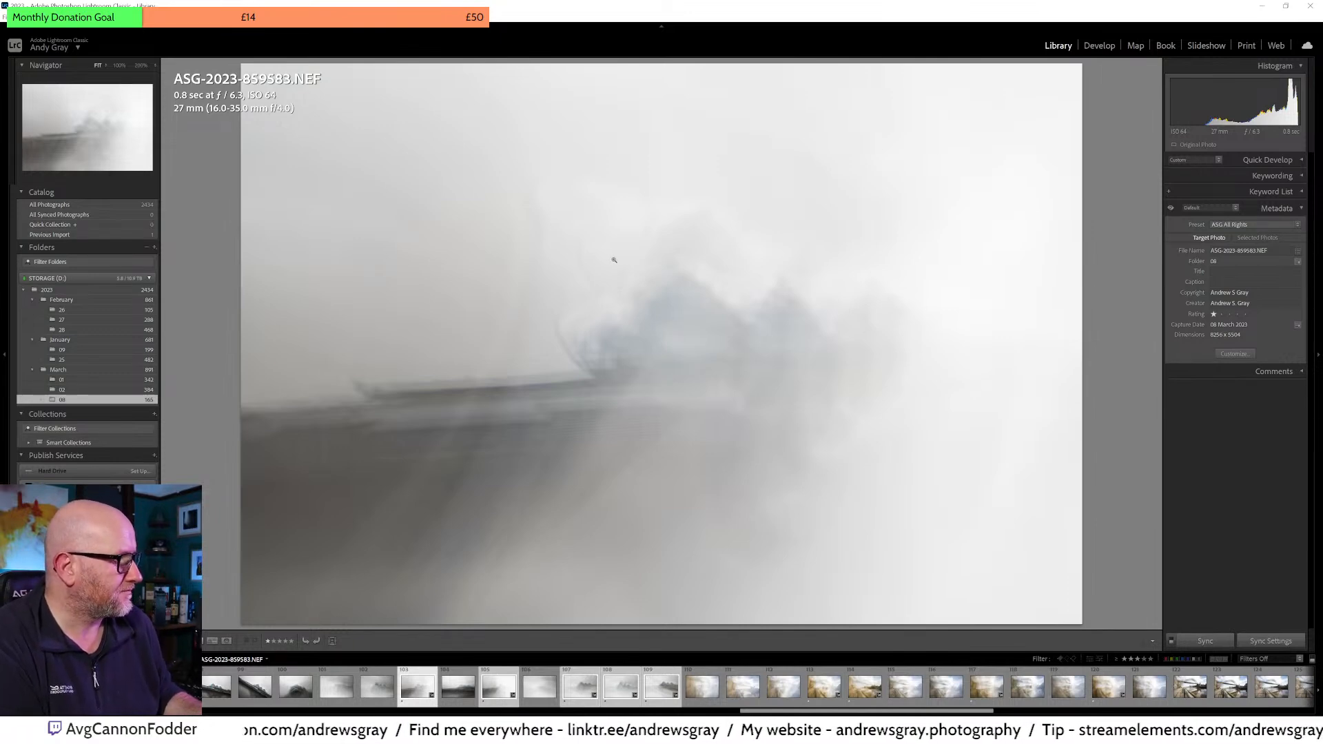
right_click(531, 423)
mouse_move(585, 193)
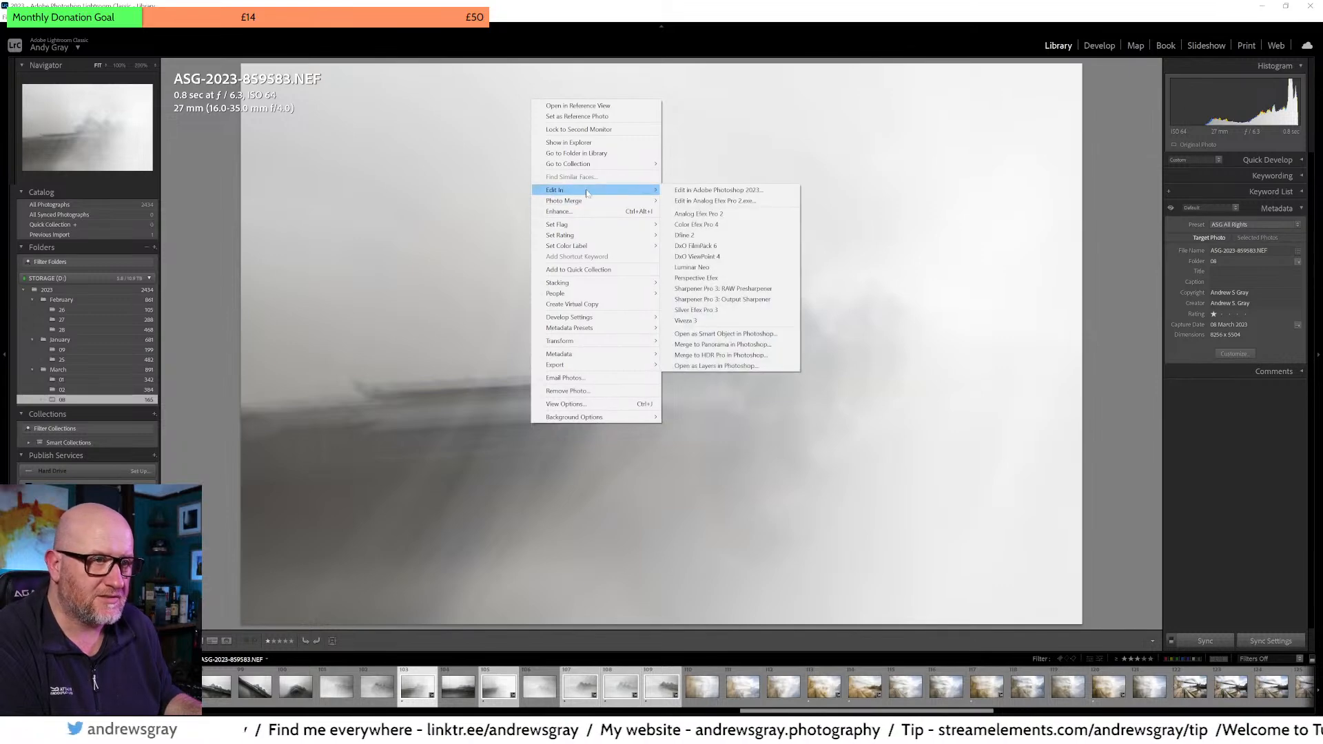
left_click(754, 366)
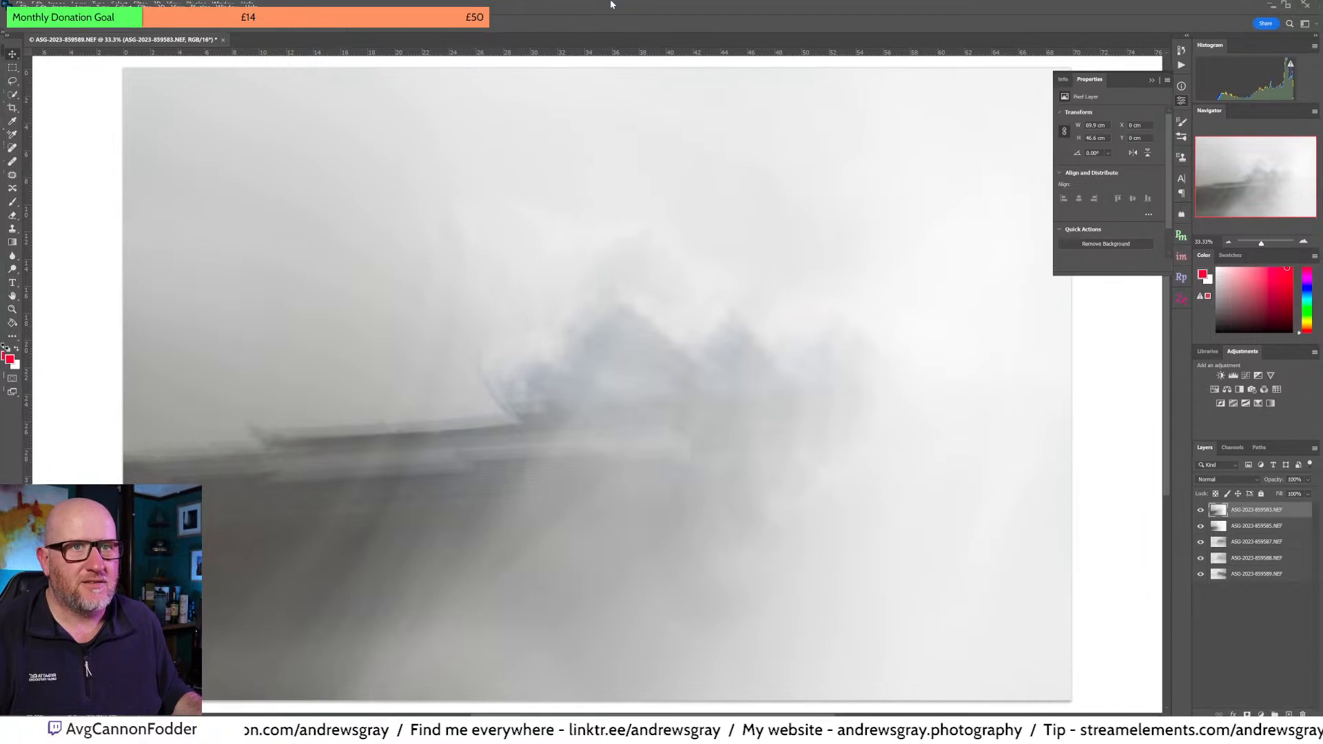
Step: Set the blend mode of all five photo layers to Multiply and deselect them
left_click(1266, 576, "shift")
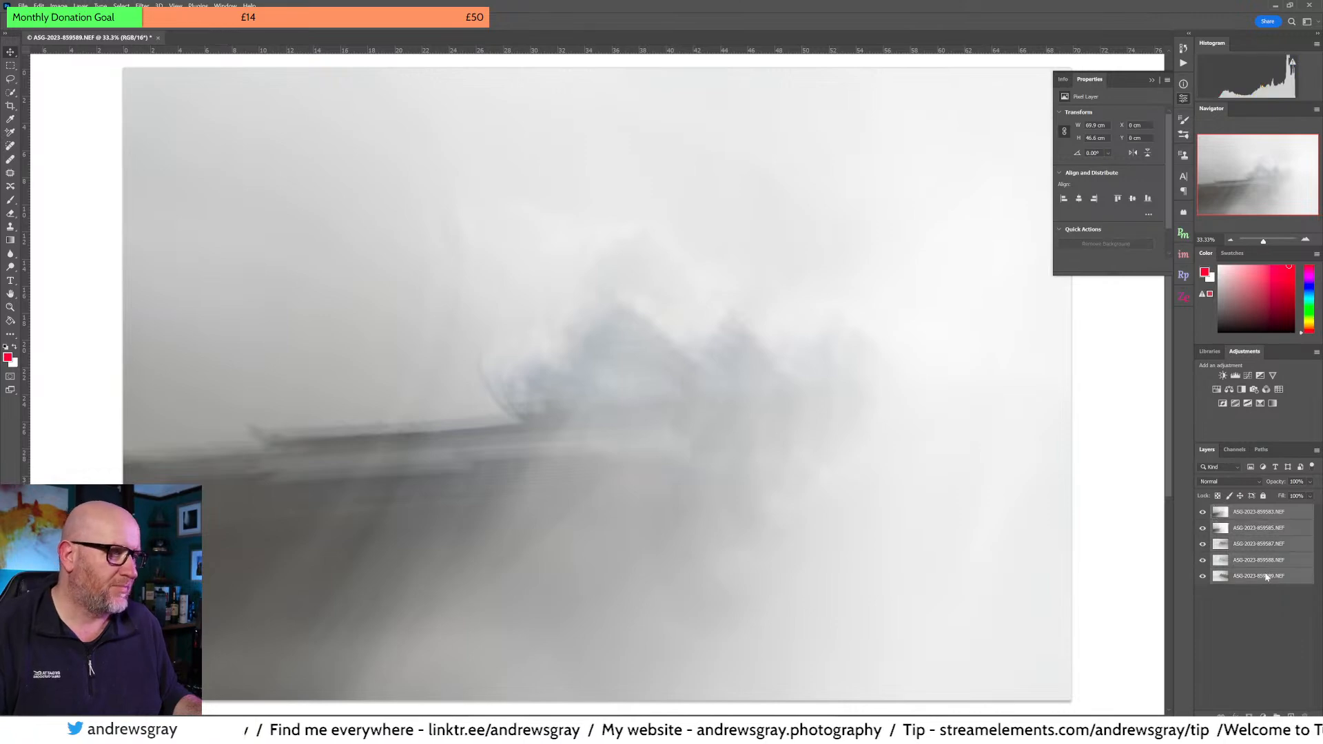
left_click(1236, 485)
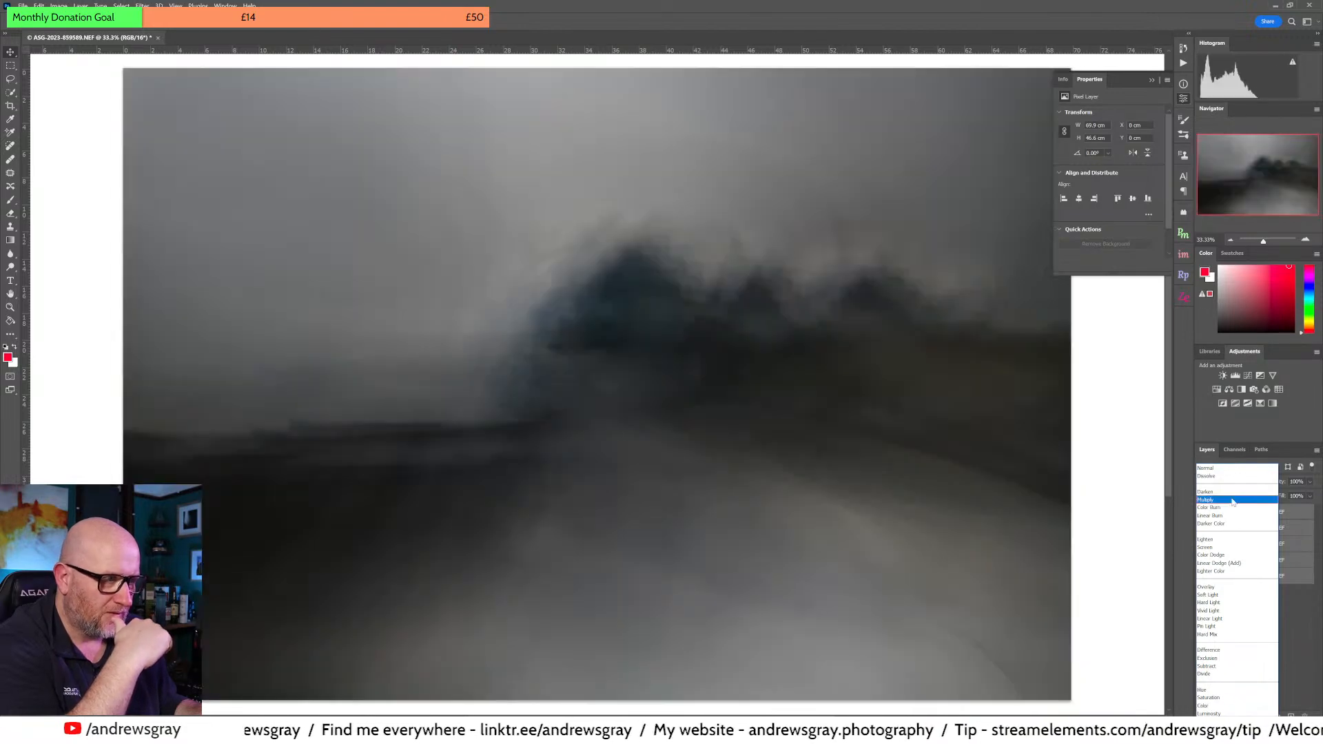
left_click(1233, 502)
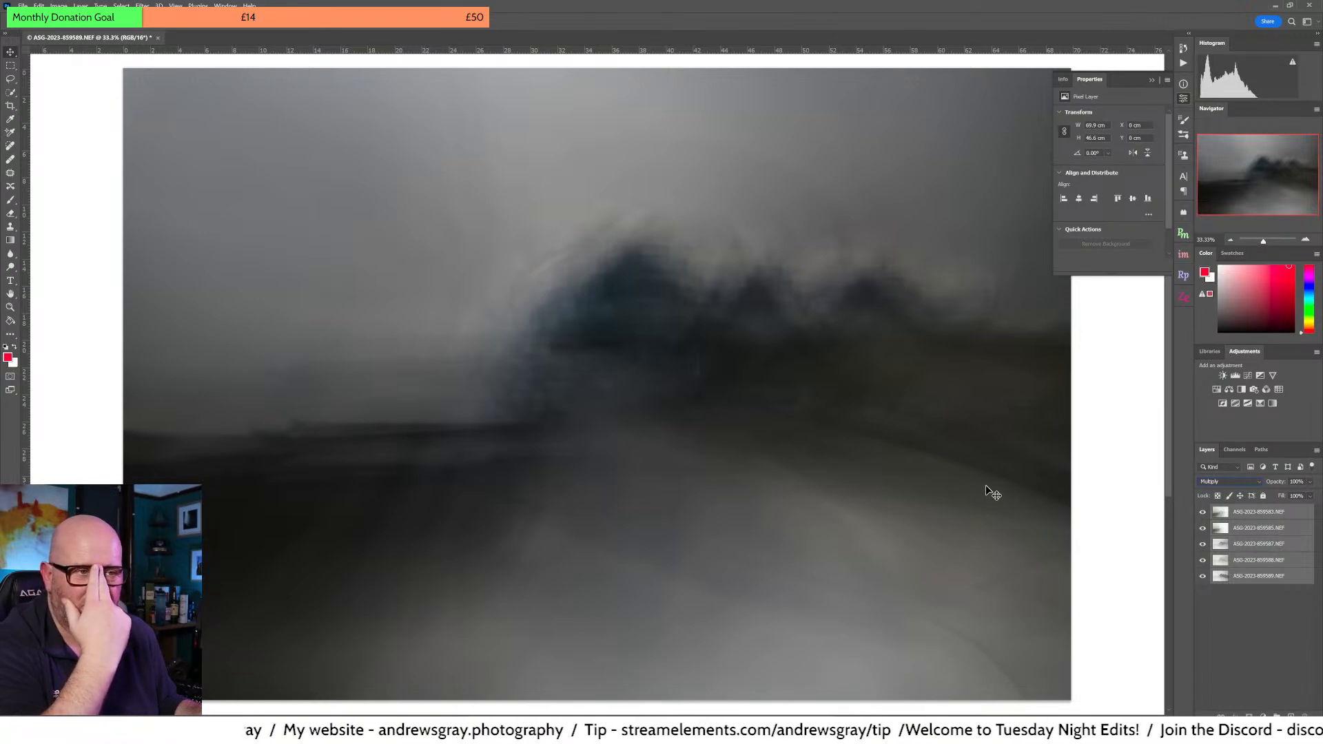
left_click(1280, 623)
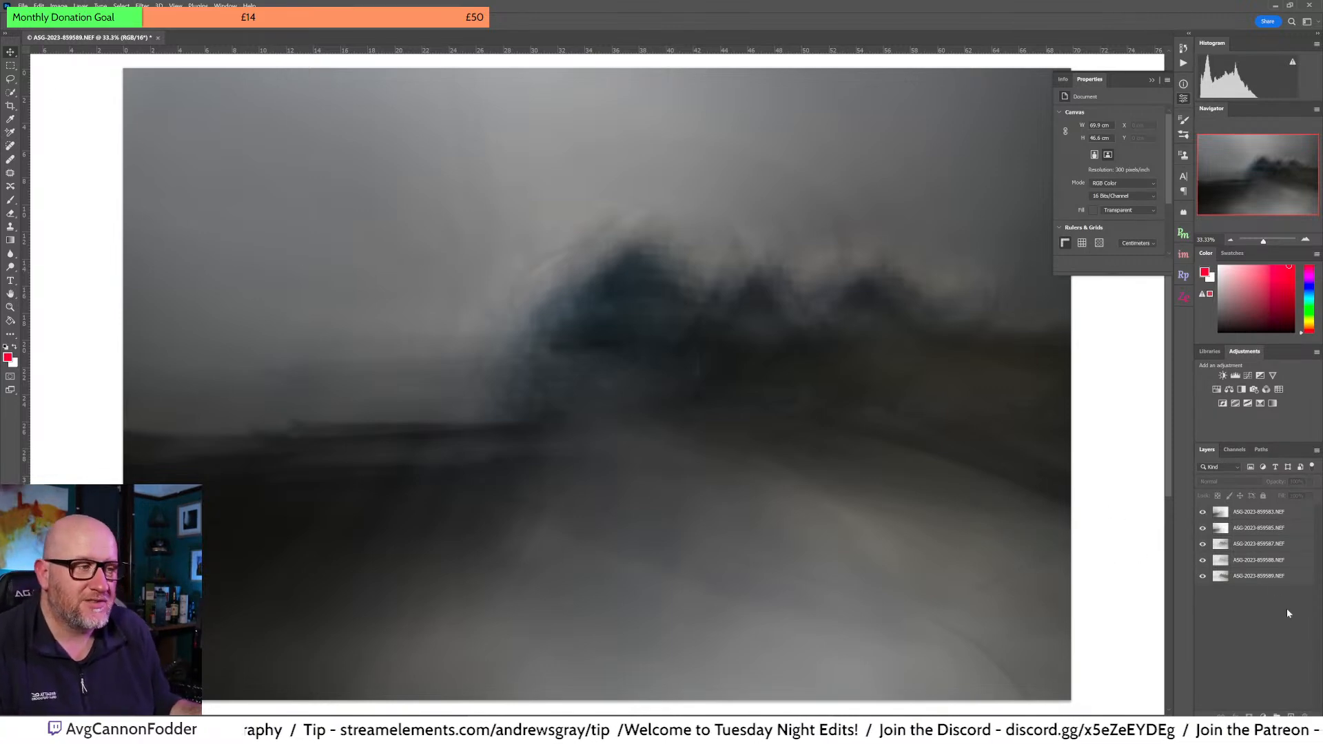
Step: Hide the upper four photo layers one by one, leaving only the lowest layer, ASG-2023-859589.NEF, visible
left_click(1203, 513)
left_click(1203, 528)
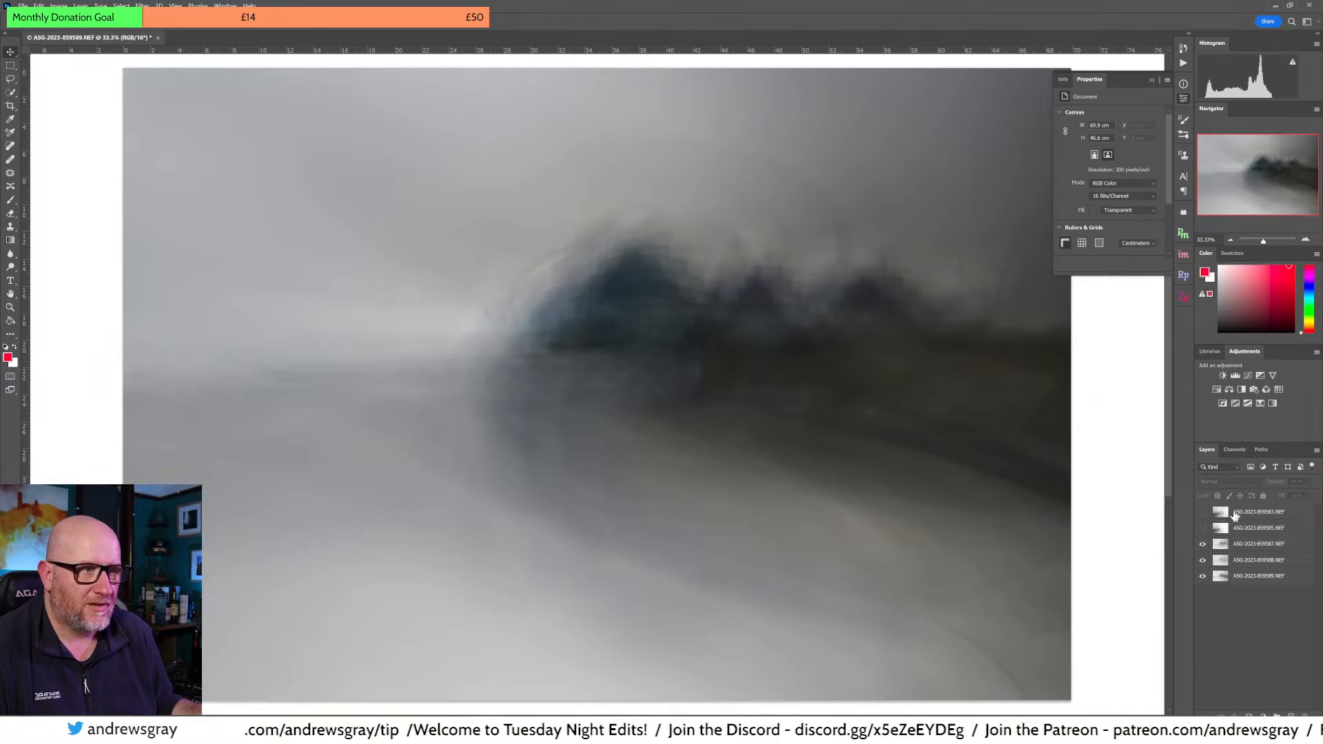
left_click(1202, 544)
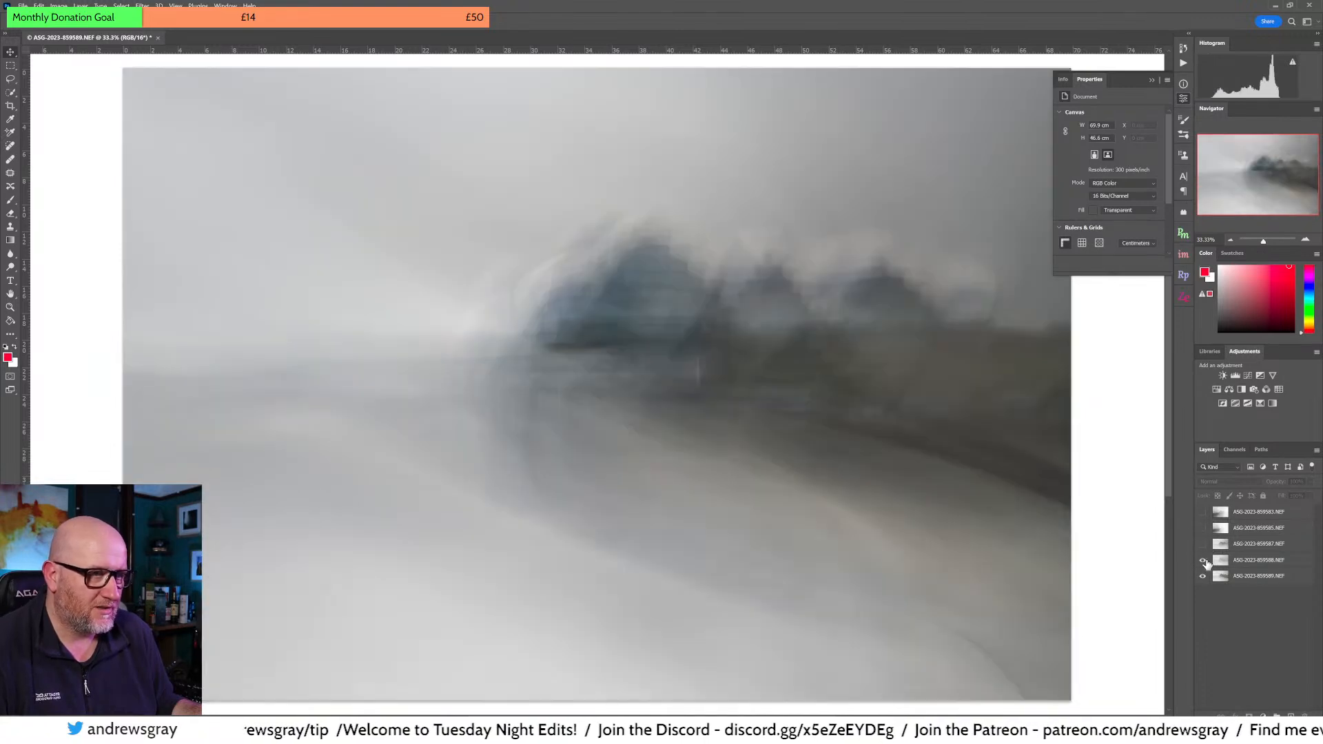
left_click(1199, 562)
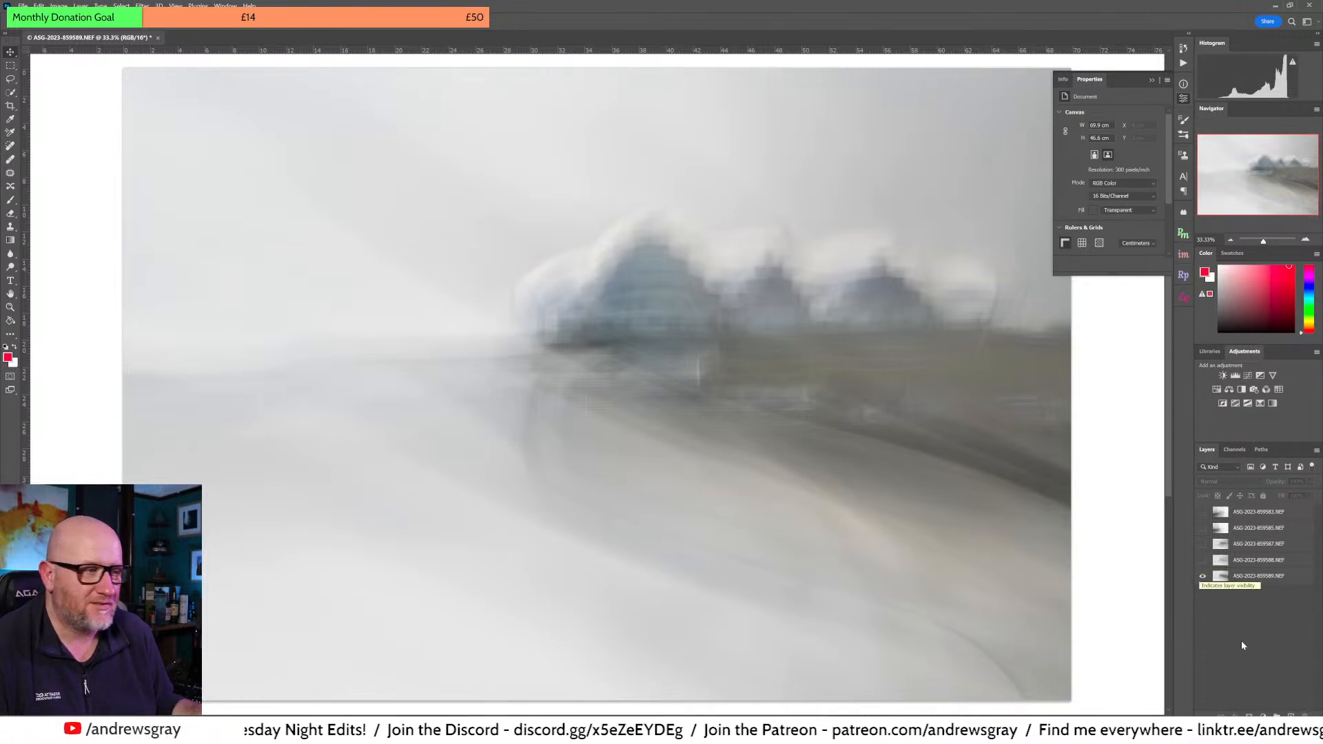
left_click(1205, 577)
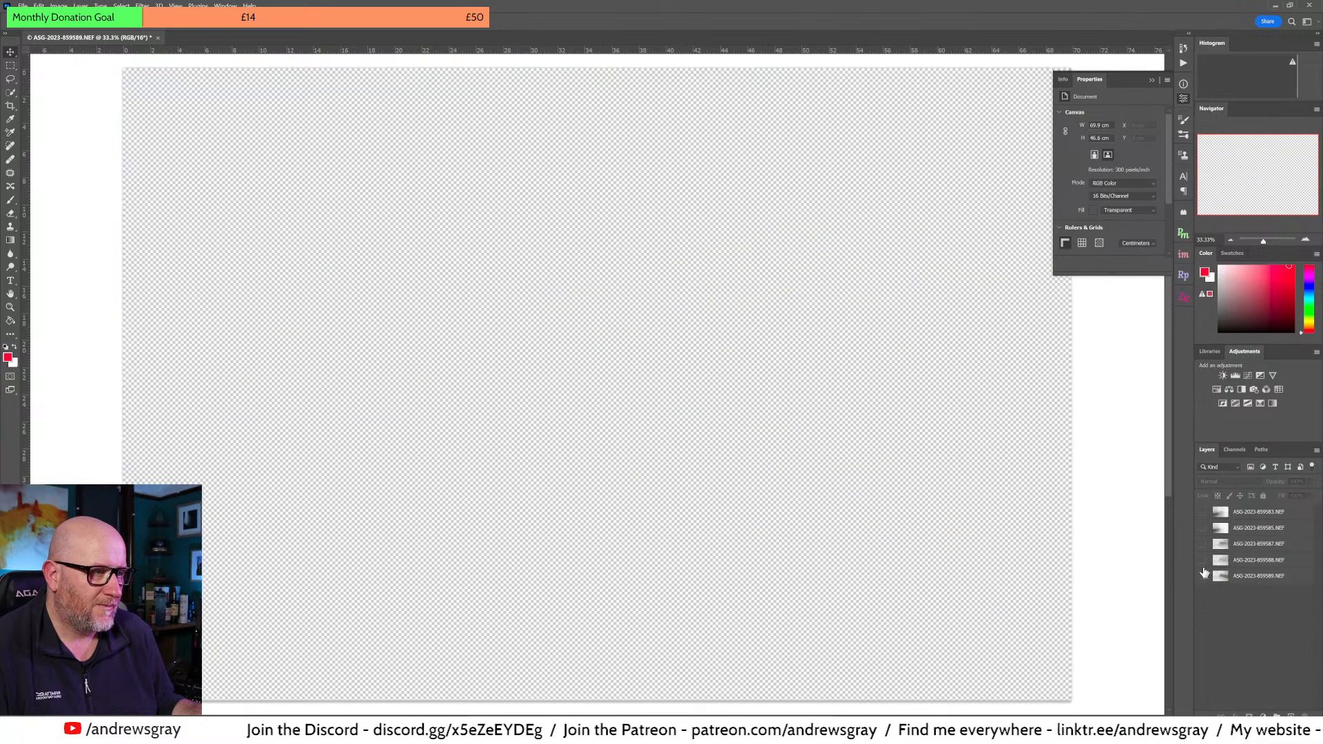
left_click(1205, 573)
Step: Show layer 859588 and move it about 6 cm right and 2.8 cm up, and layer 859587 about 1.8 cm right and 0.6 cm up, aligning the roofs
left_click(1203, 560)
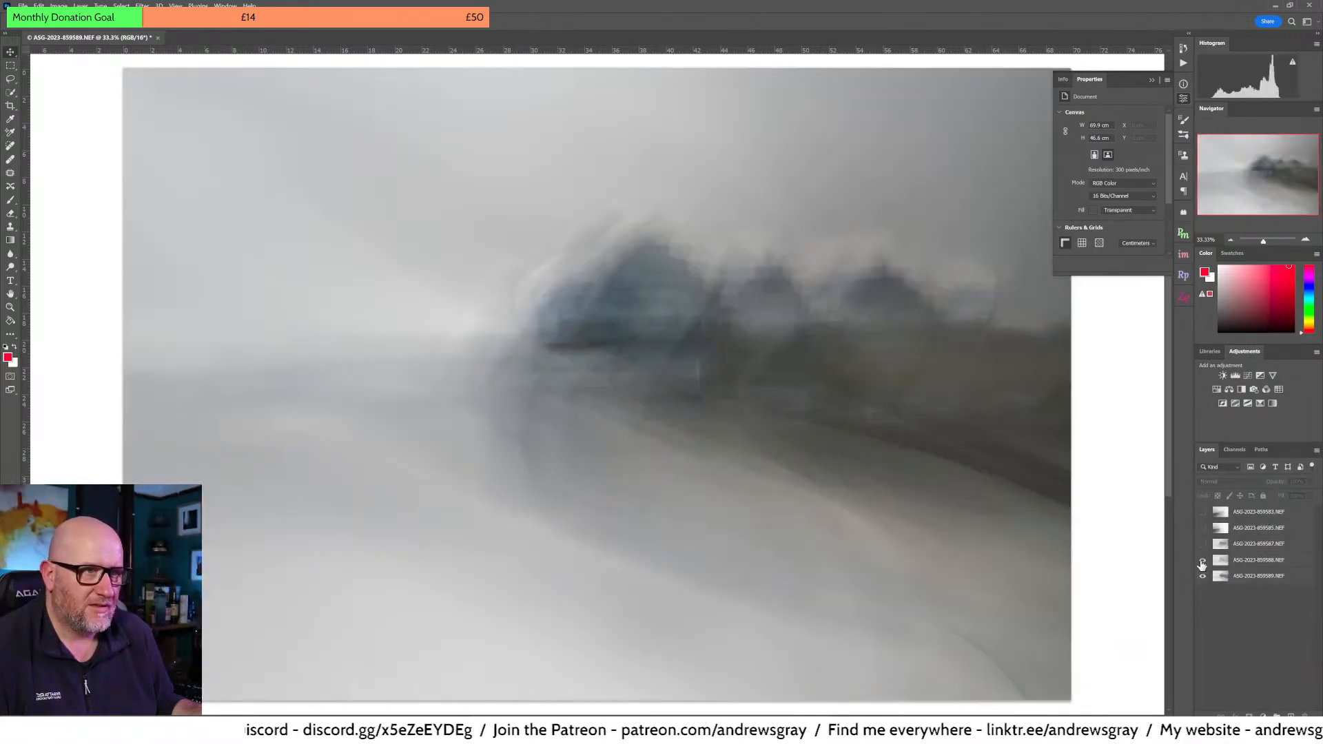
left_click(1269, 560)
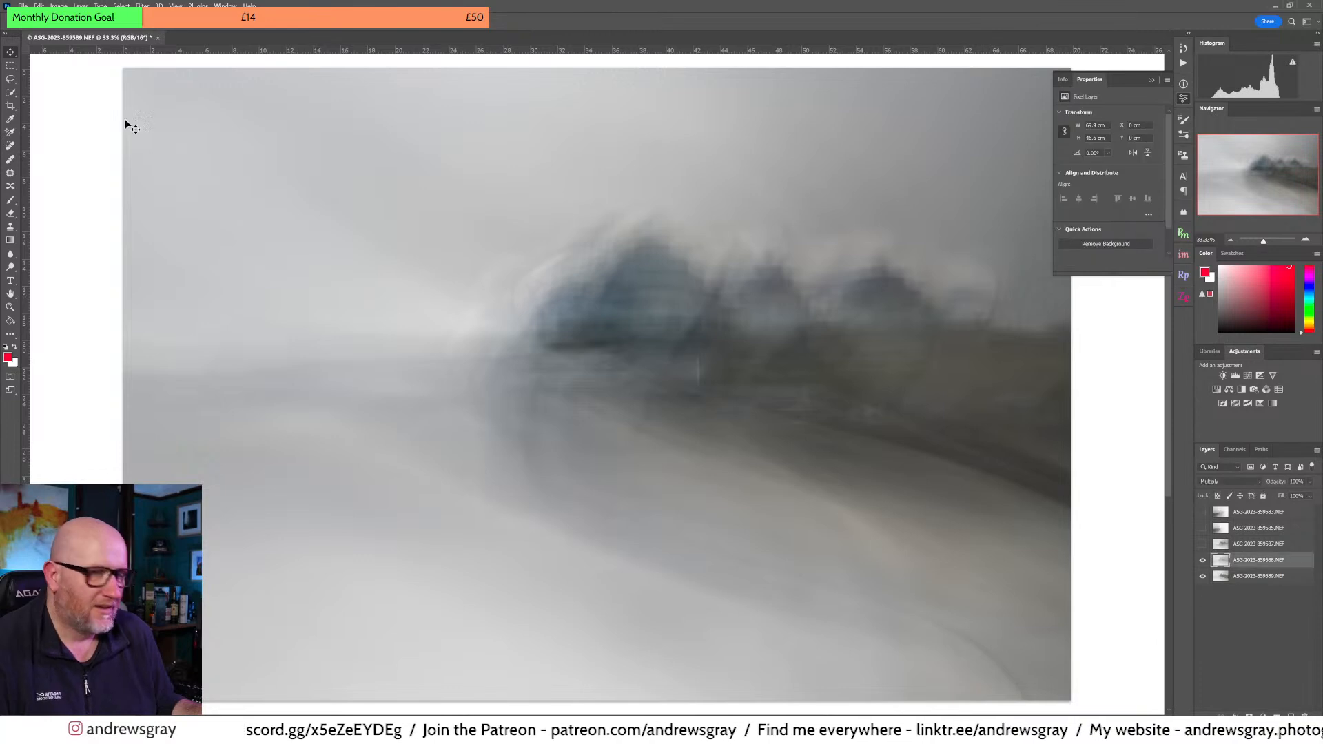
left_click_drag(740, 325, 889, 452)
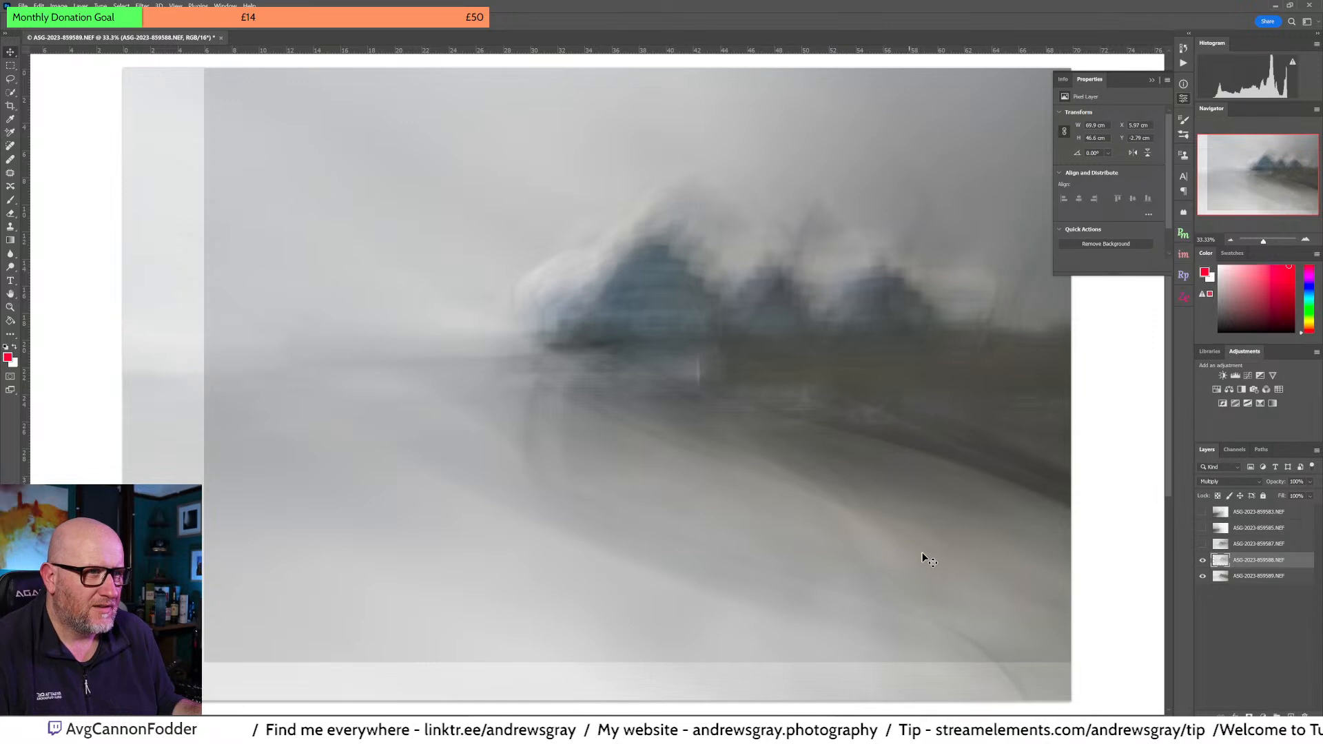
left_click(1224, 547)
left_click_drag(835, 496, 881, 541)
Step: Show layer 859585 and move it about 0.5 cm left and 6 cm up, and layer 859583 about 1.8 cm right and 6 cm up
left_click(1203, 528)
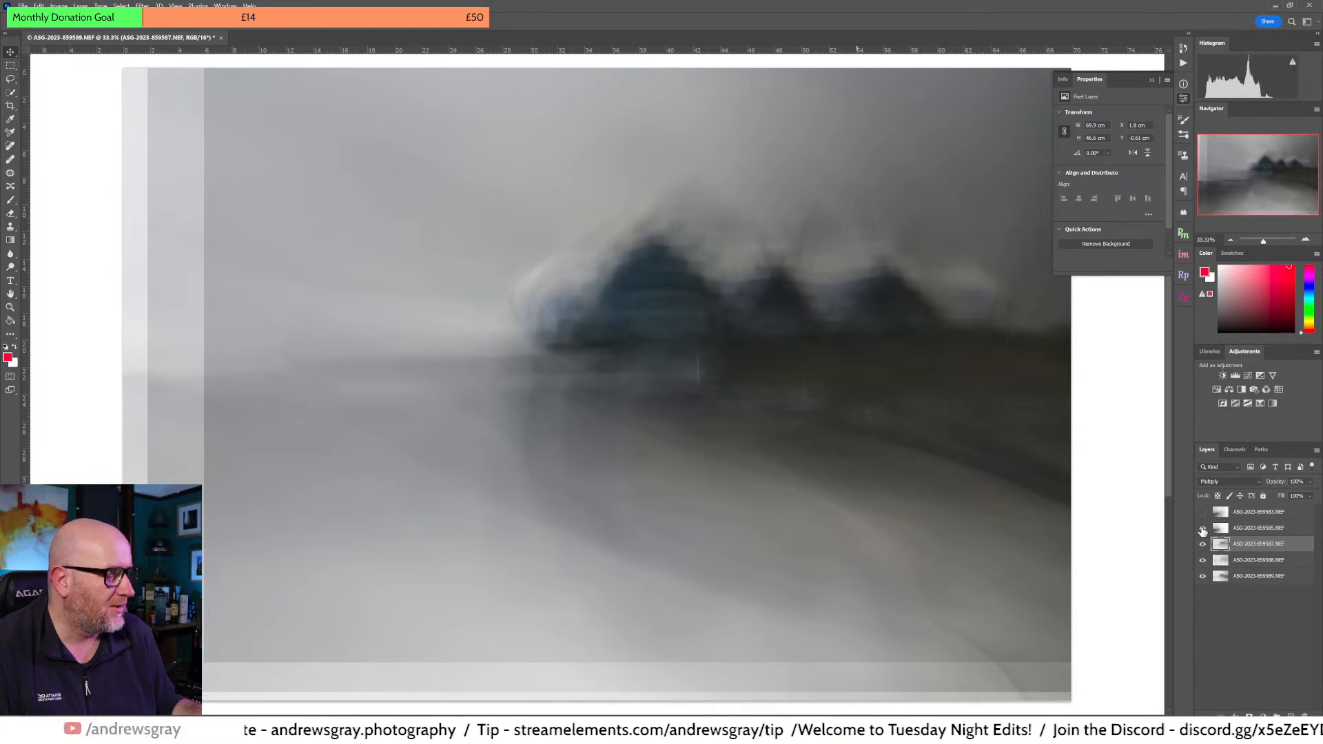
left_click(1267, 528)
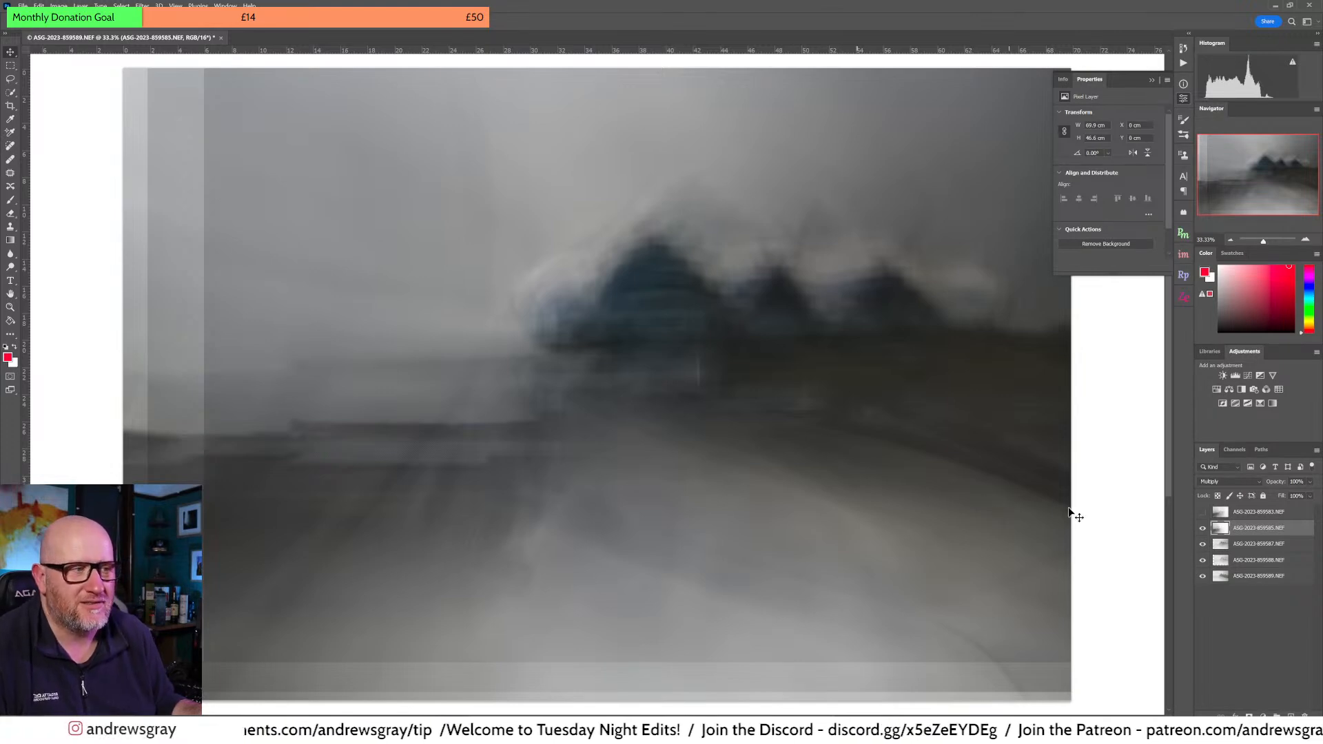
left_click_drag(878, 525, 866, 473)
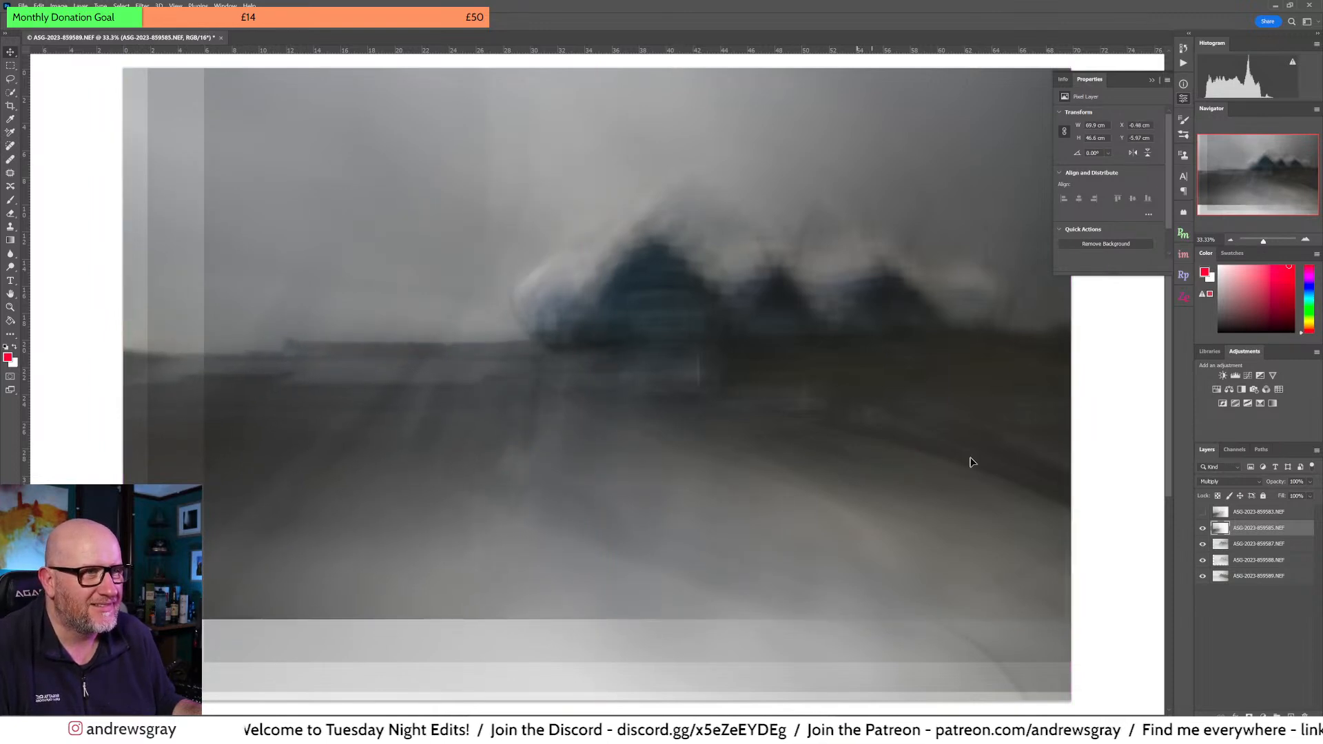
left_click(1203, 511)
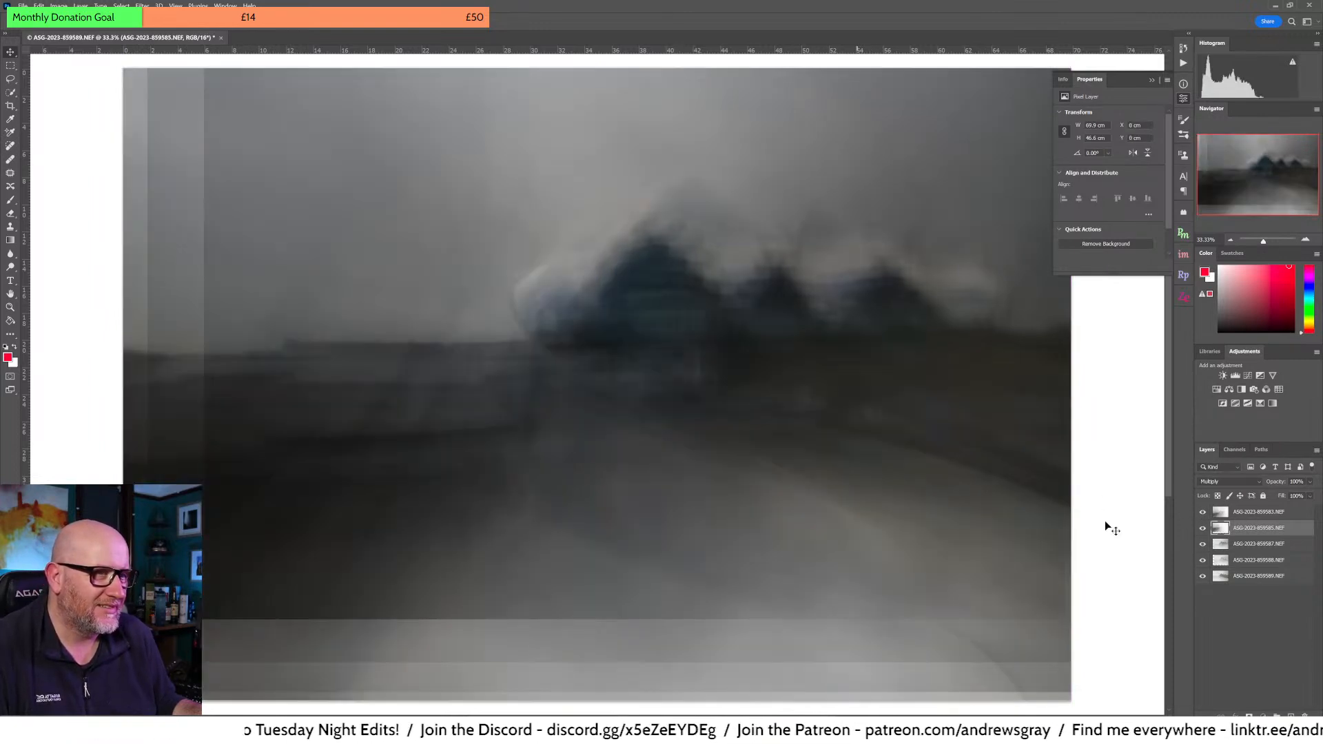
left_click(1249, 513)
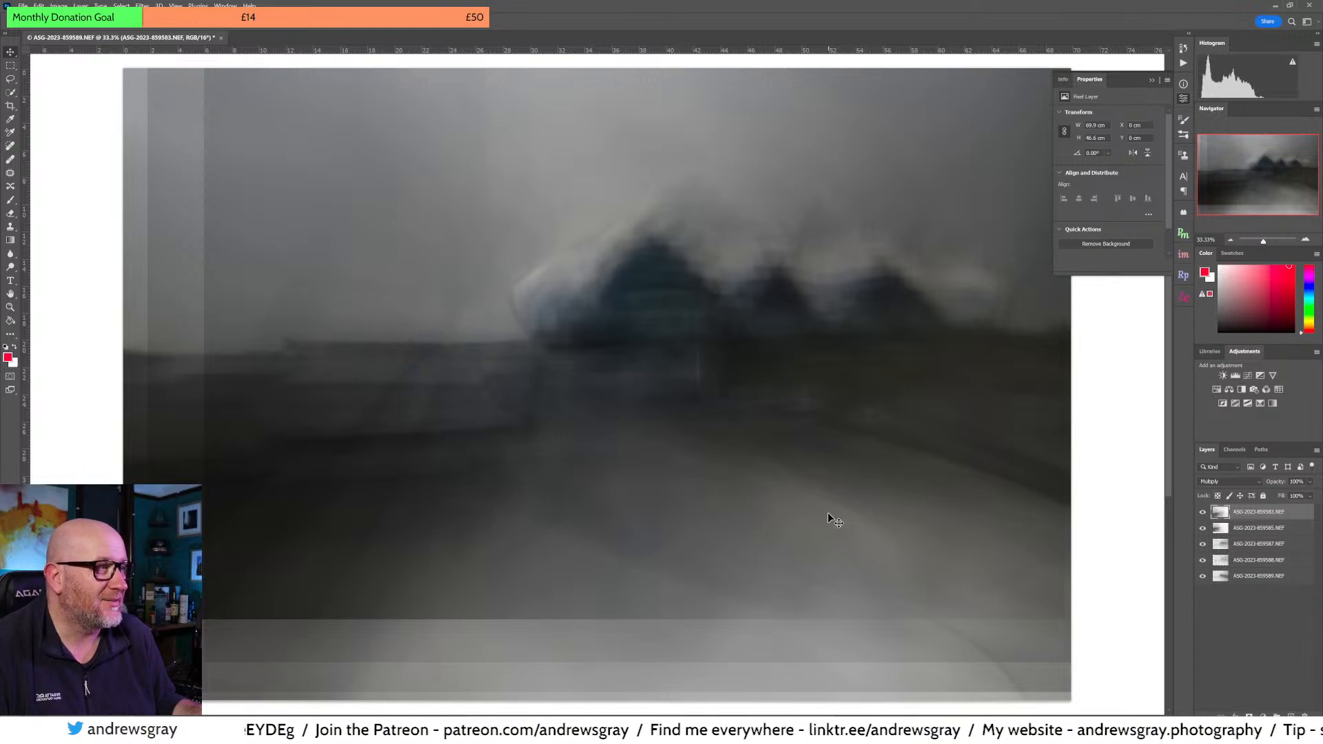
left_click_drag(749, 524, 773, 447)
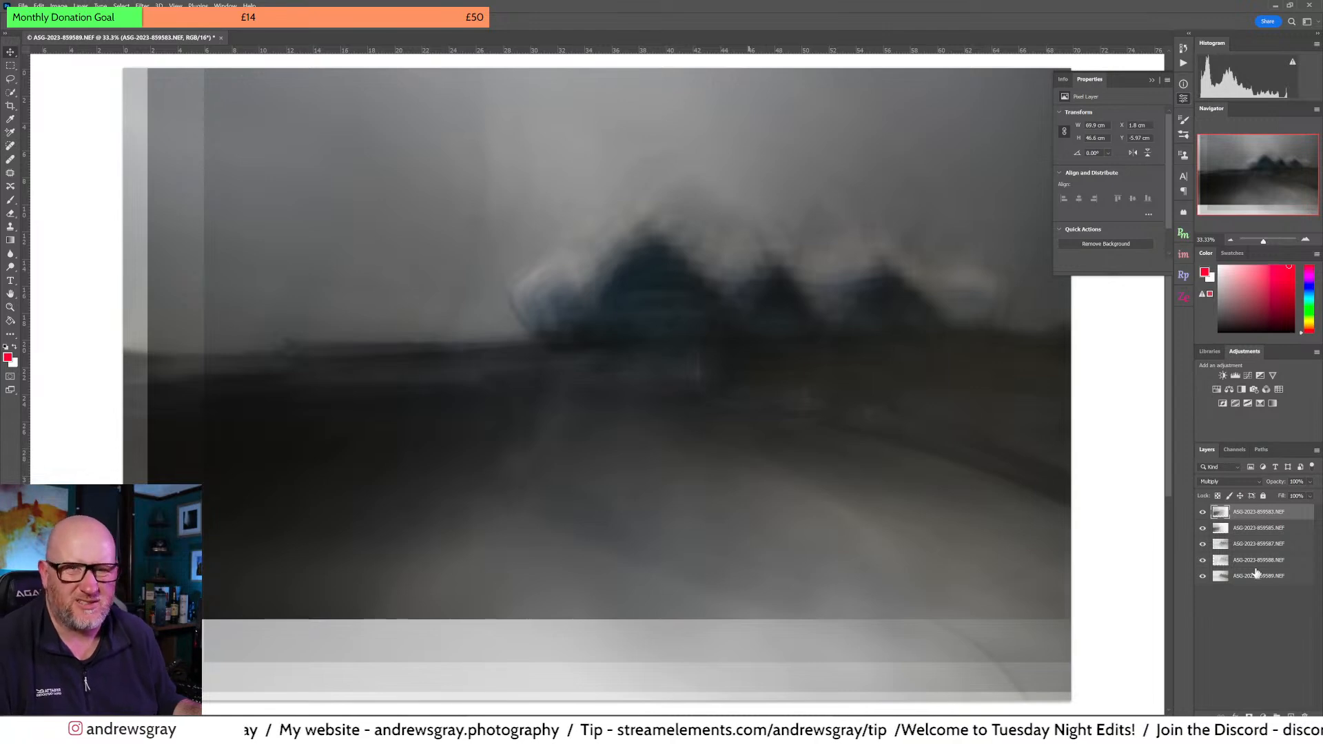
Step: Check the lowest layer's contribution, and move all five layers together about 2.1 cm left and 2.4 cm down
left_click(1203, 578)
left_click(1203, 578)
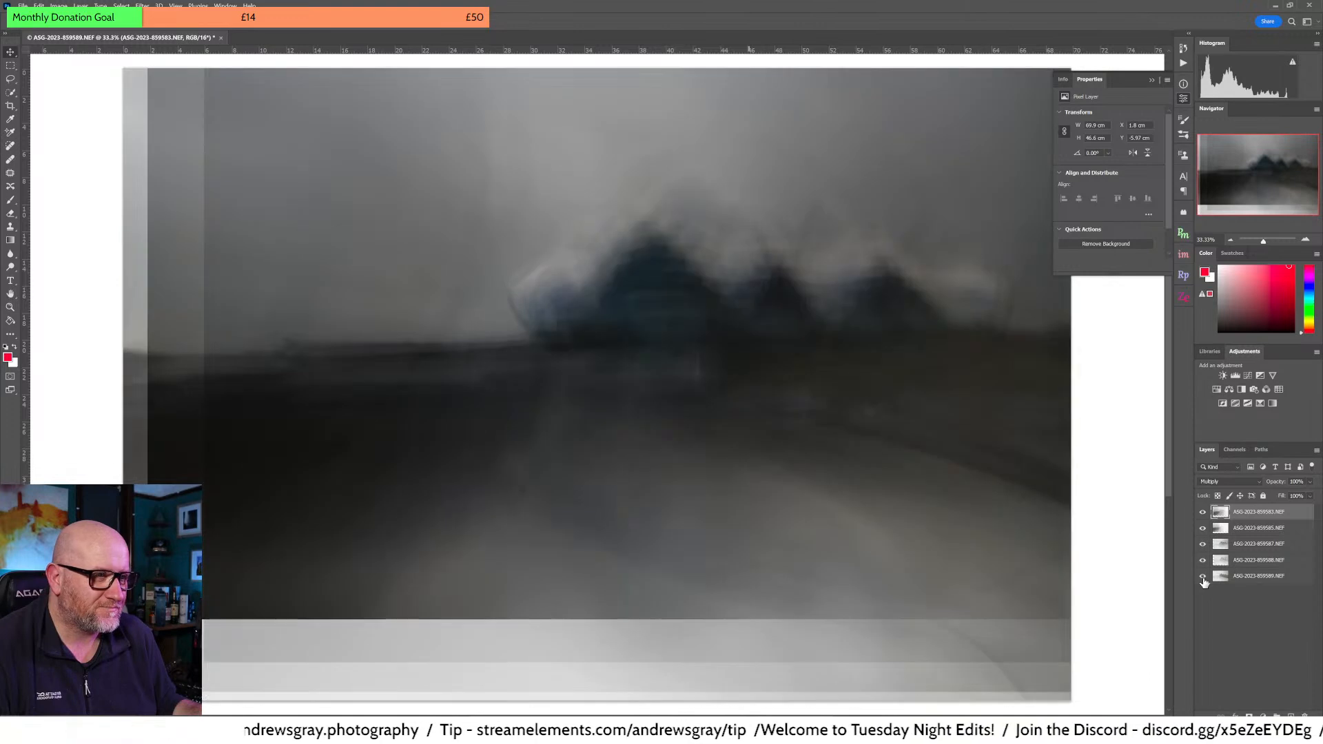
left_click(1256, 576, "shift")
left_click_drag(764, 296, 738, 320)
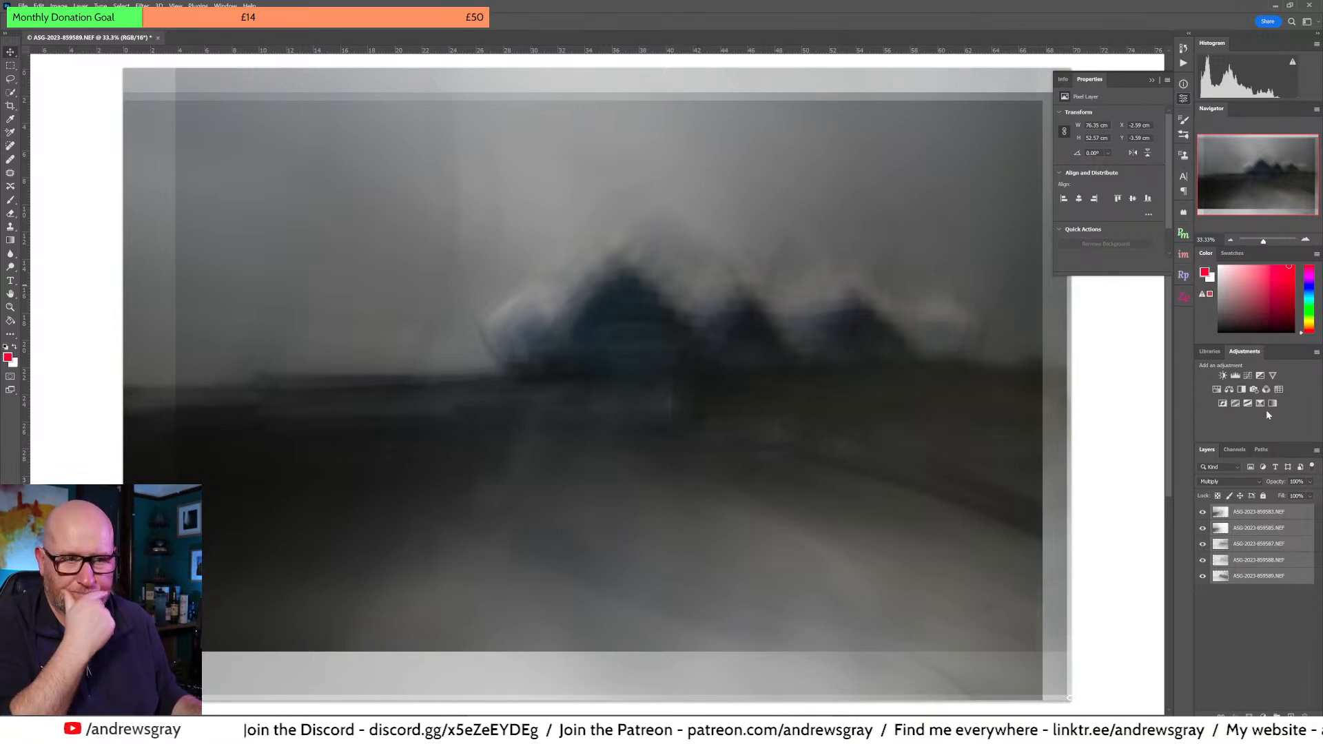
Step: Compare the composite with the top two layers, 859583 and 859585, hidden and shown in turn
left_click(1202, 529)
left_click(1202, 529)
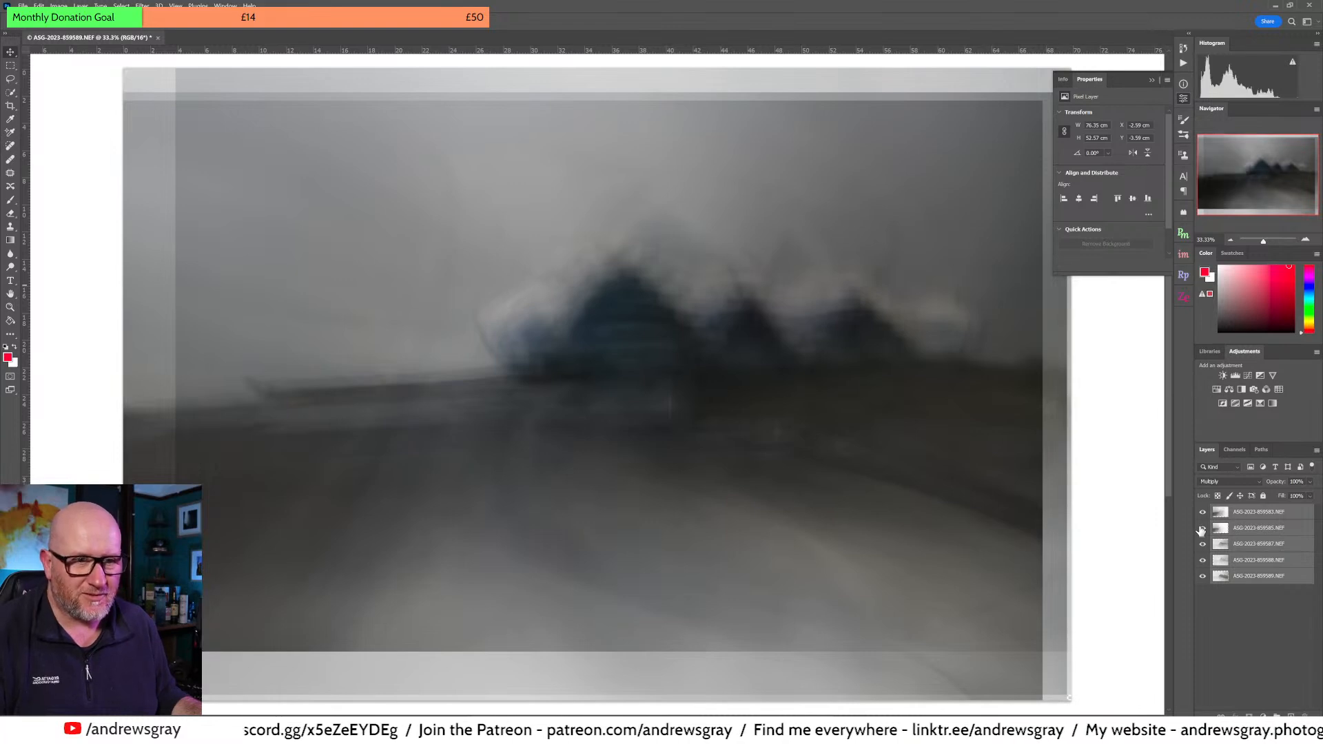
left_click(1202, 528)
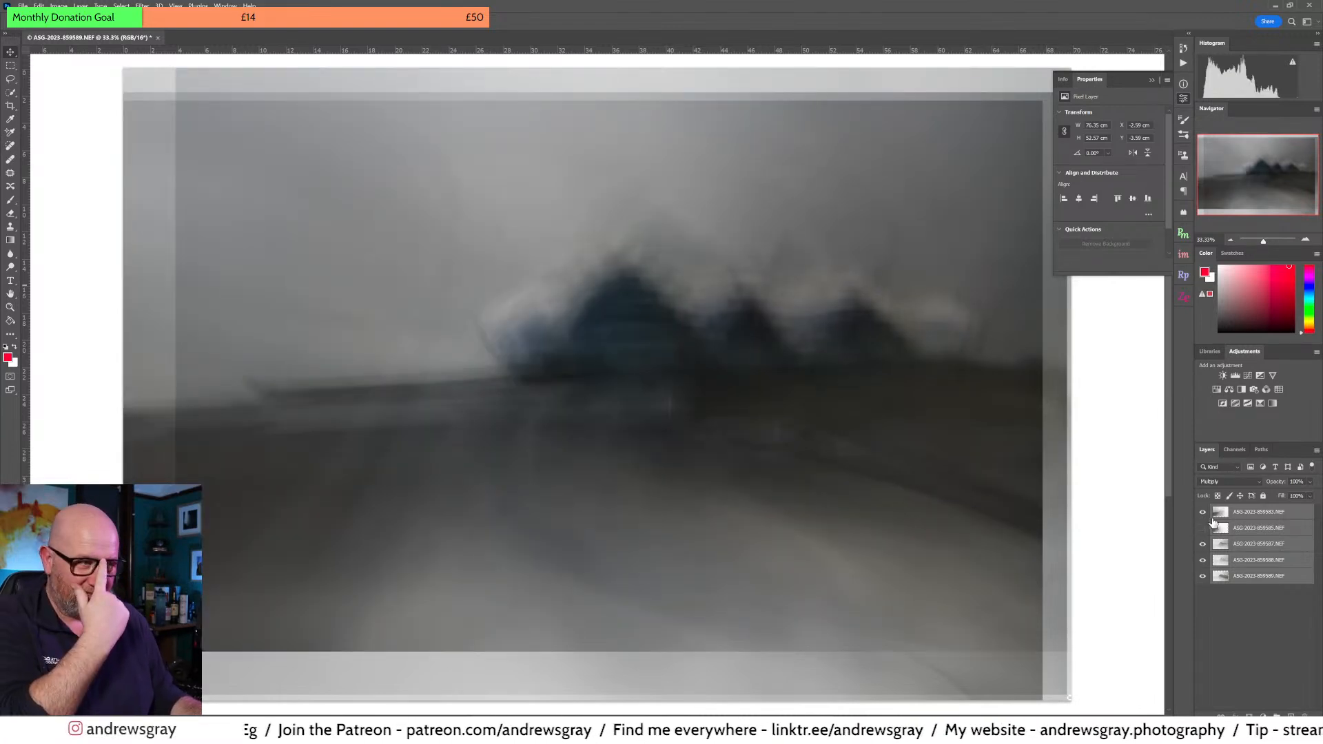
left_click(1202, 514)
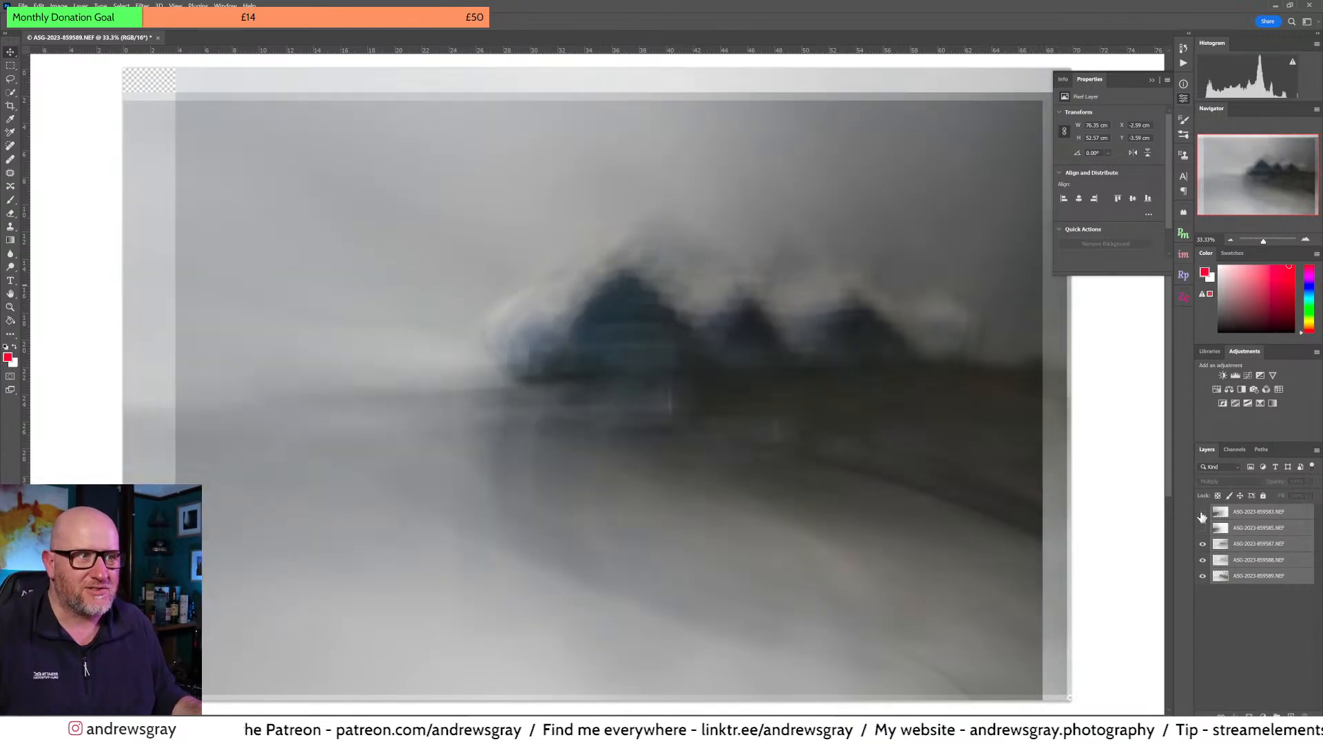
left_click(1203, 529)
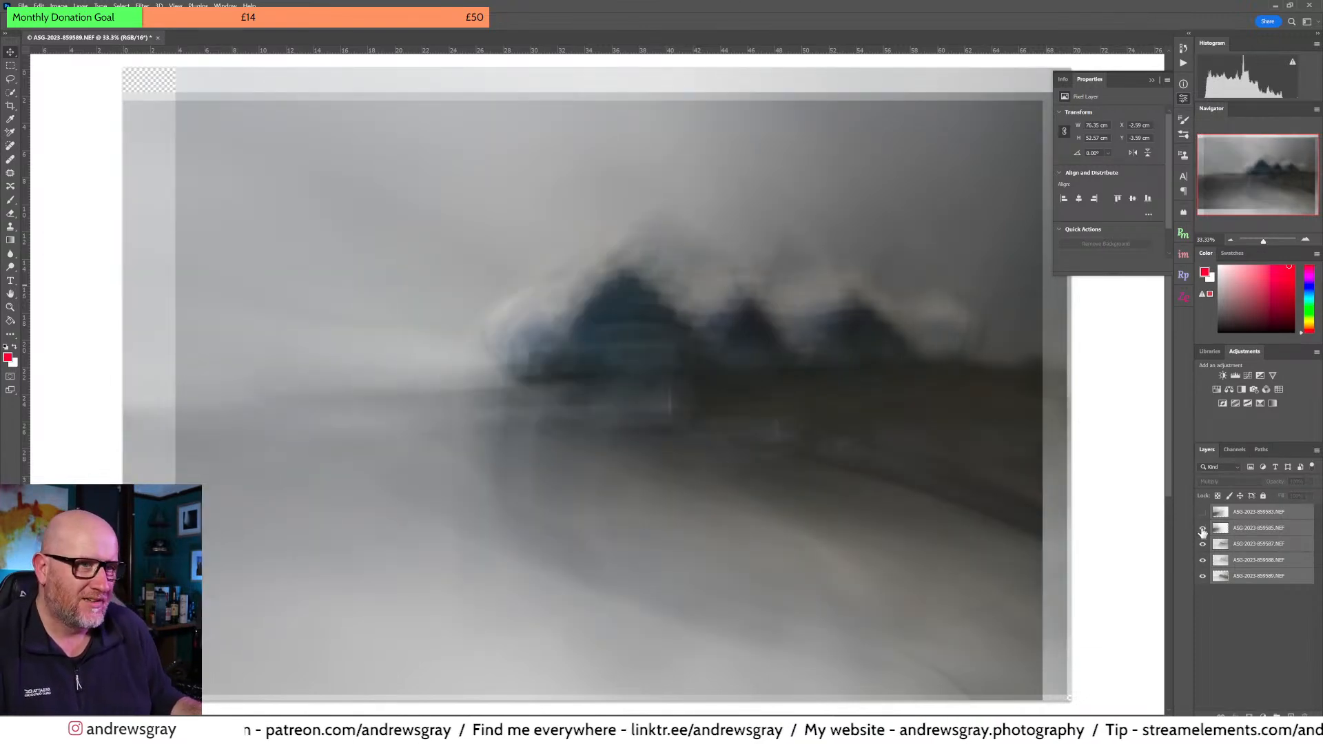
left_click(1203, 529)
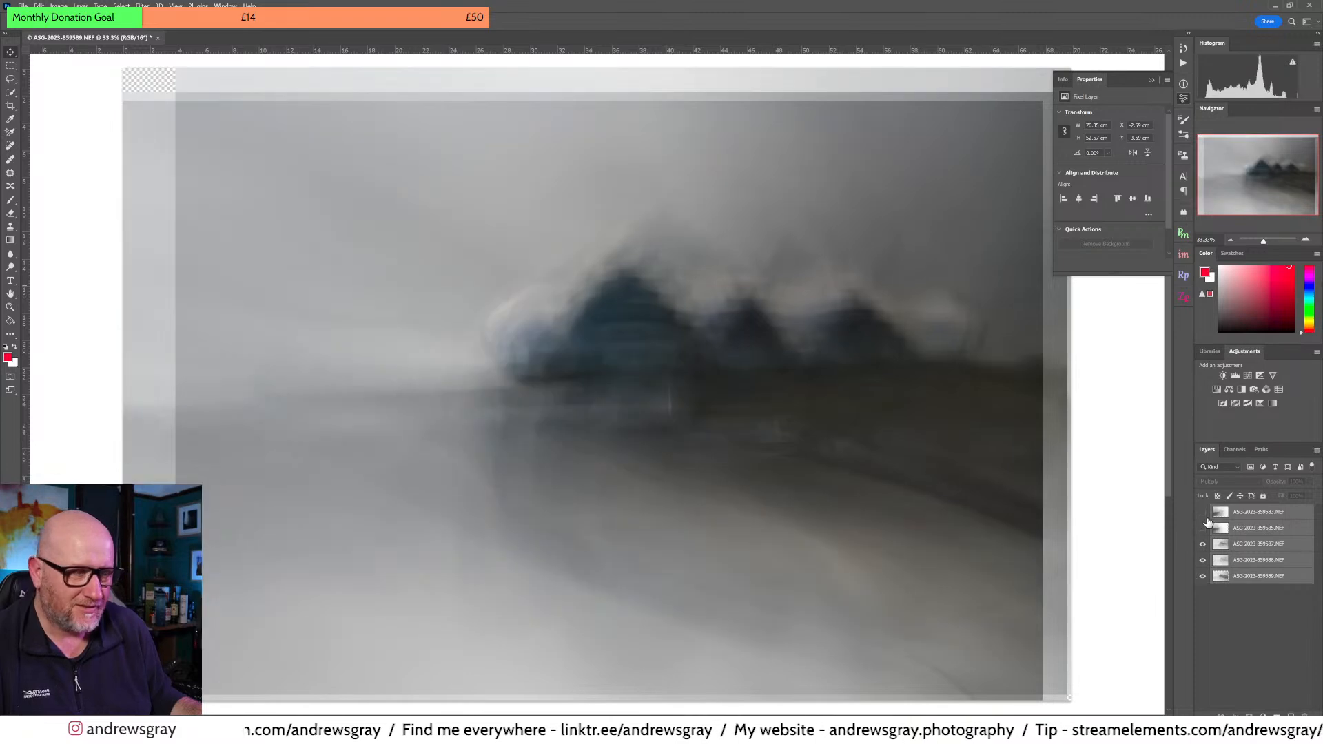
left_click(1202, 513)
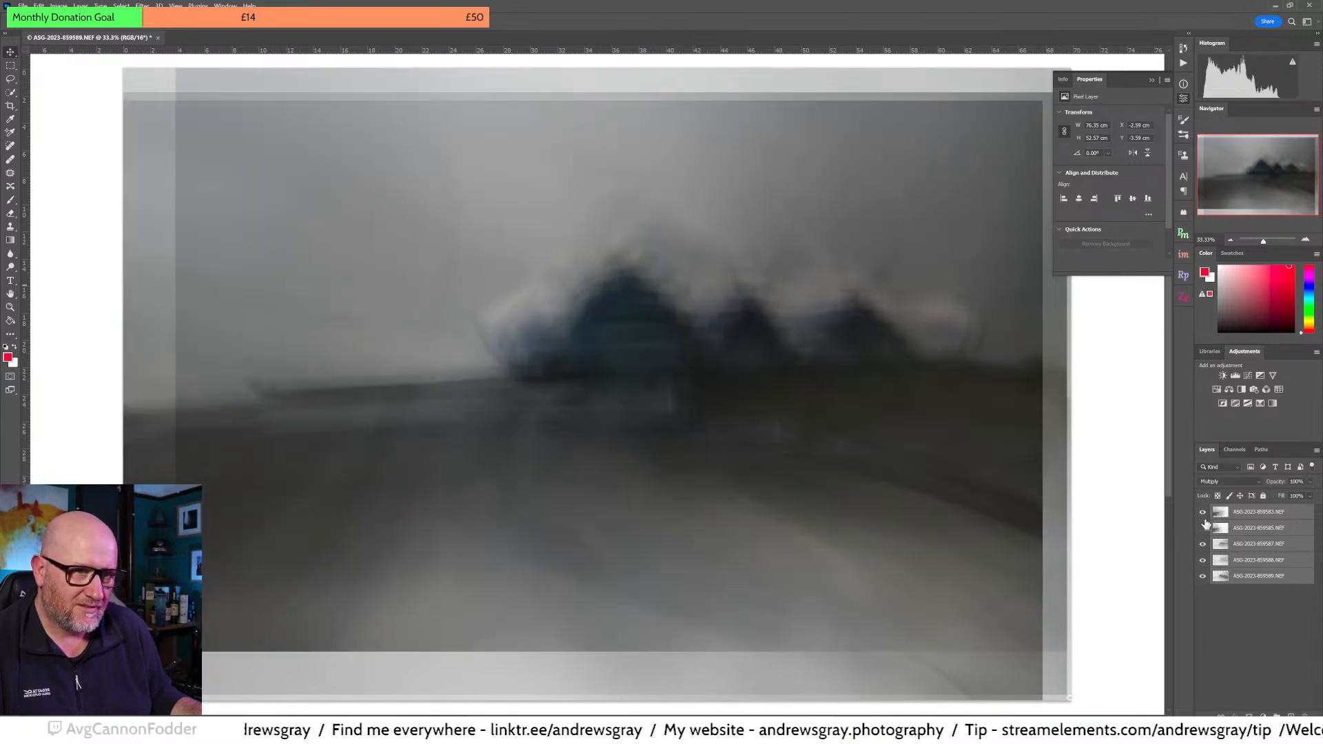
left_click(1203, 530)
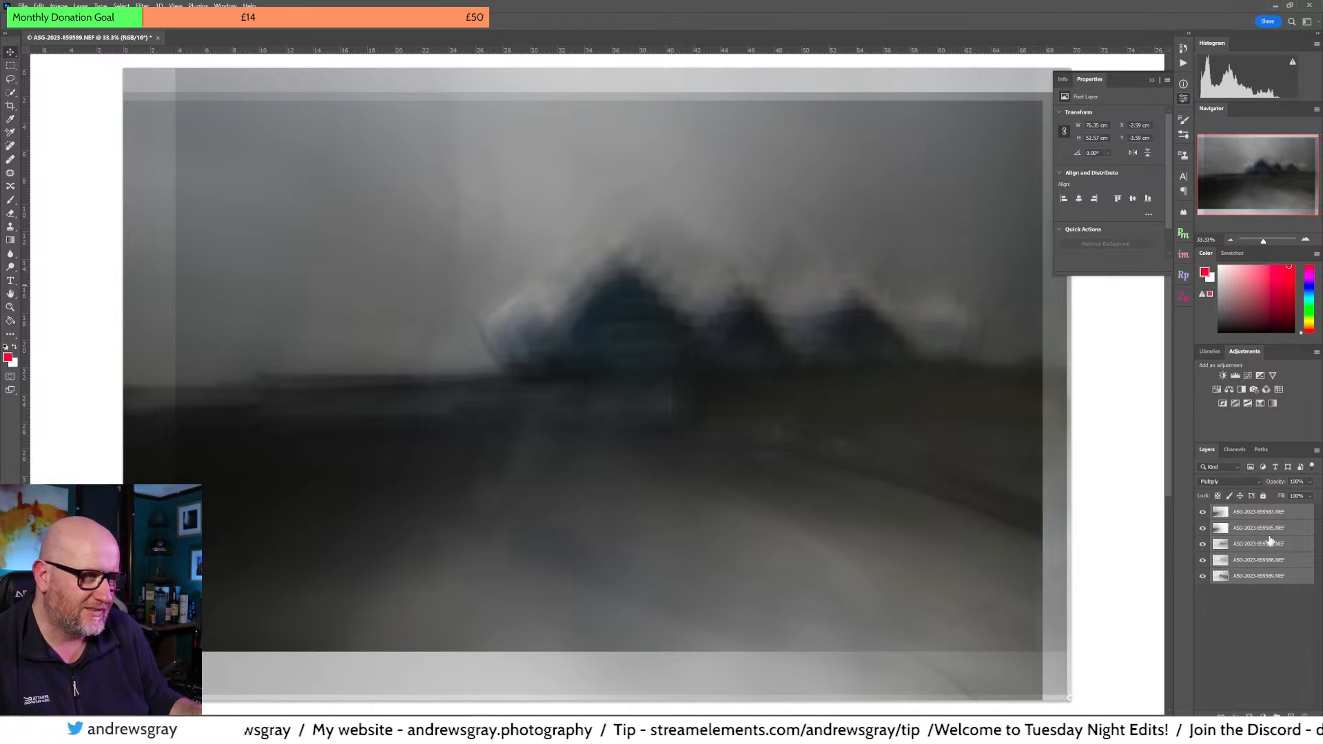
left_click(1203, 512)
left_click(1203, 530)
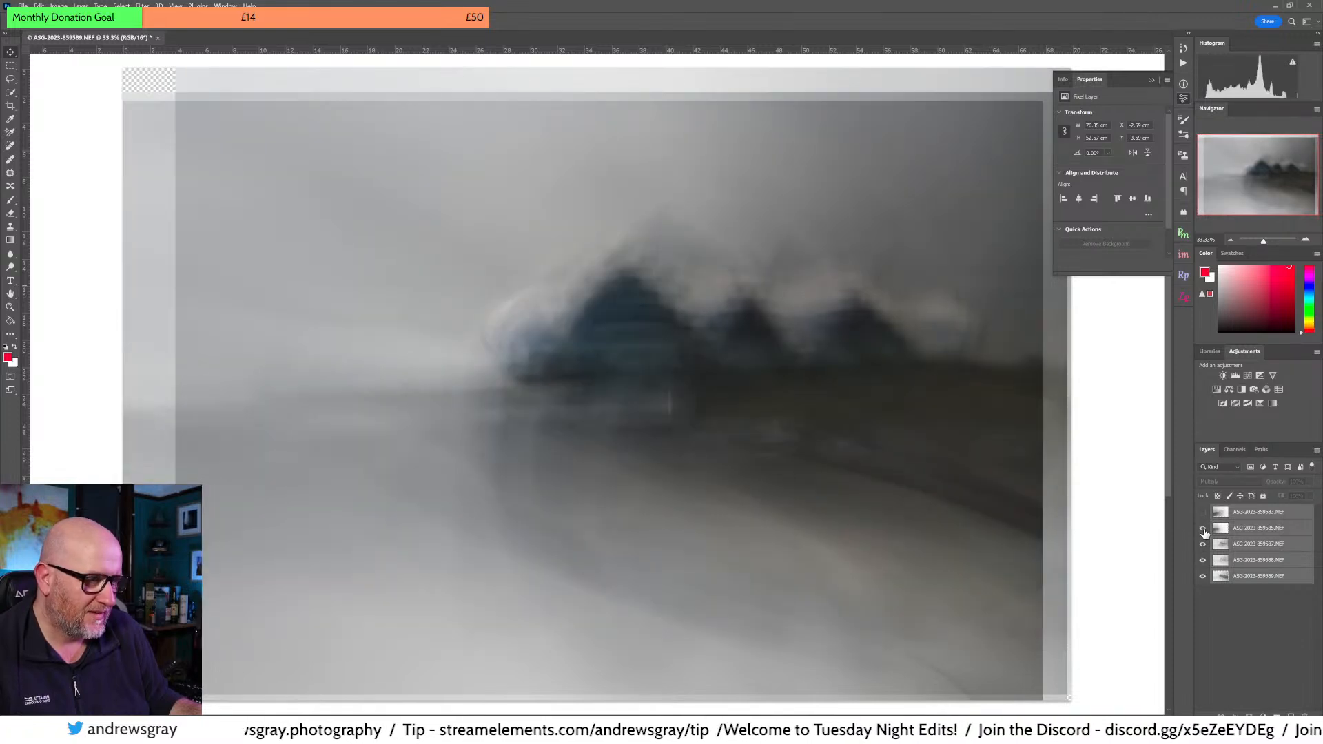
left_click(1204, 529)
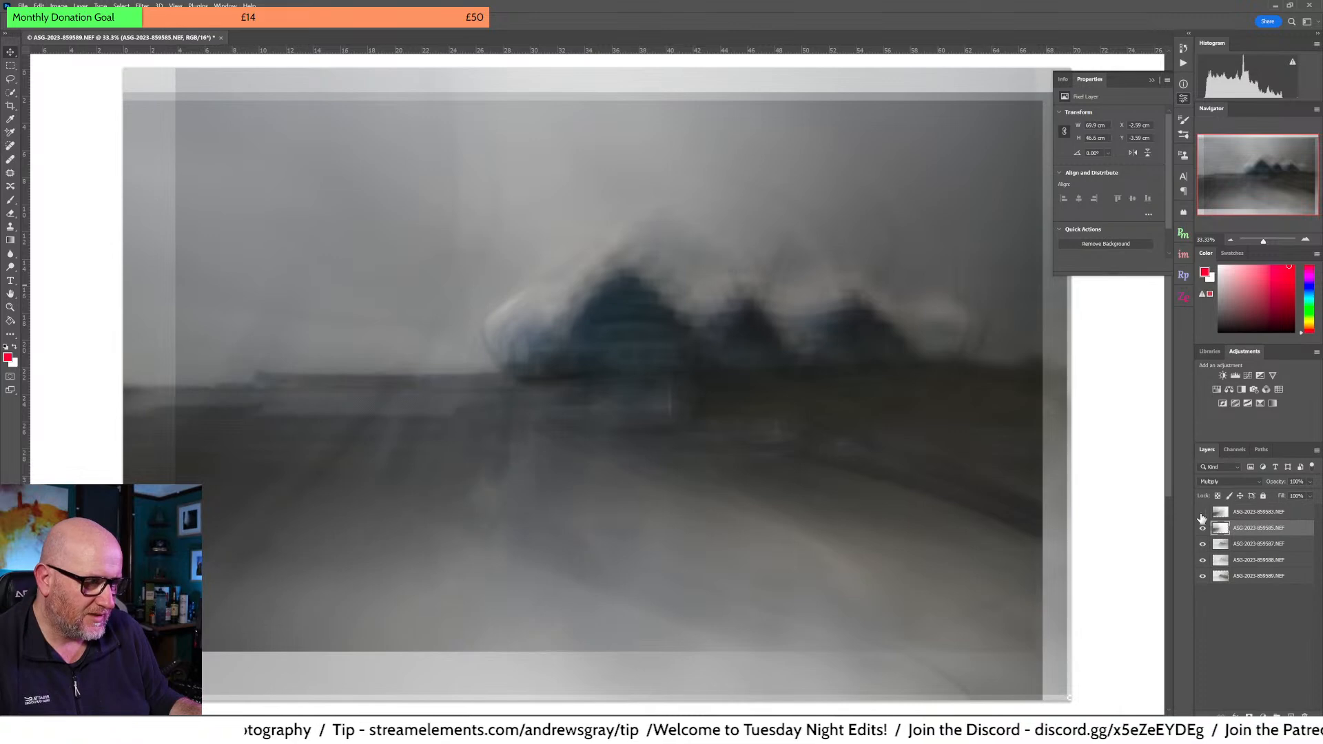
left_click(1202, 513)
Step: Reduce the opacity of the top two layers, 859583 and 859585, to about 42% and deselect them
left_click(1244, 513)
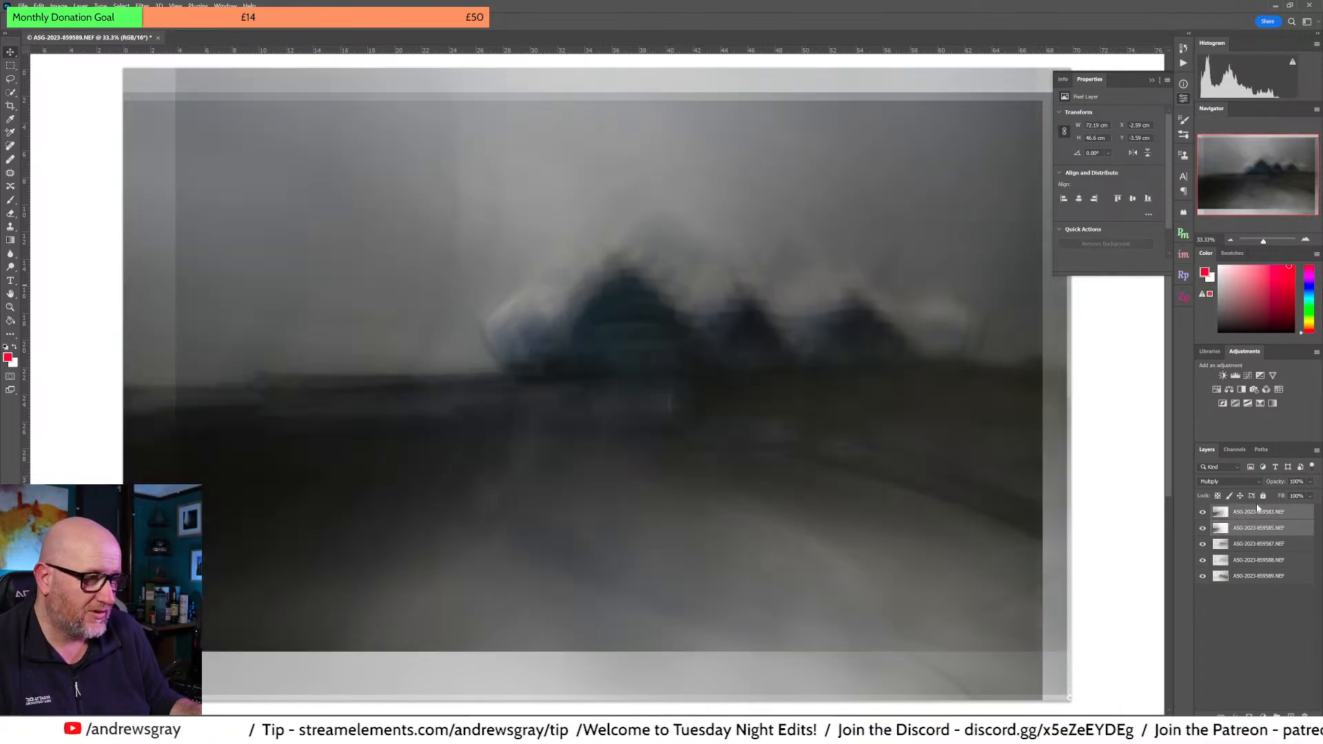
left_click(1311, 483)
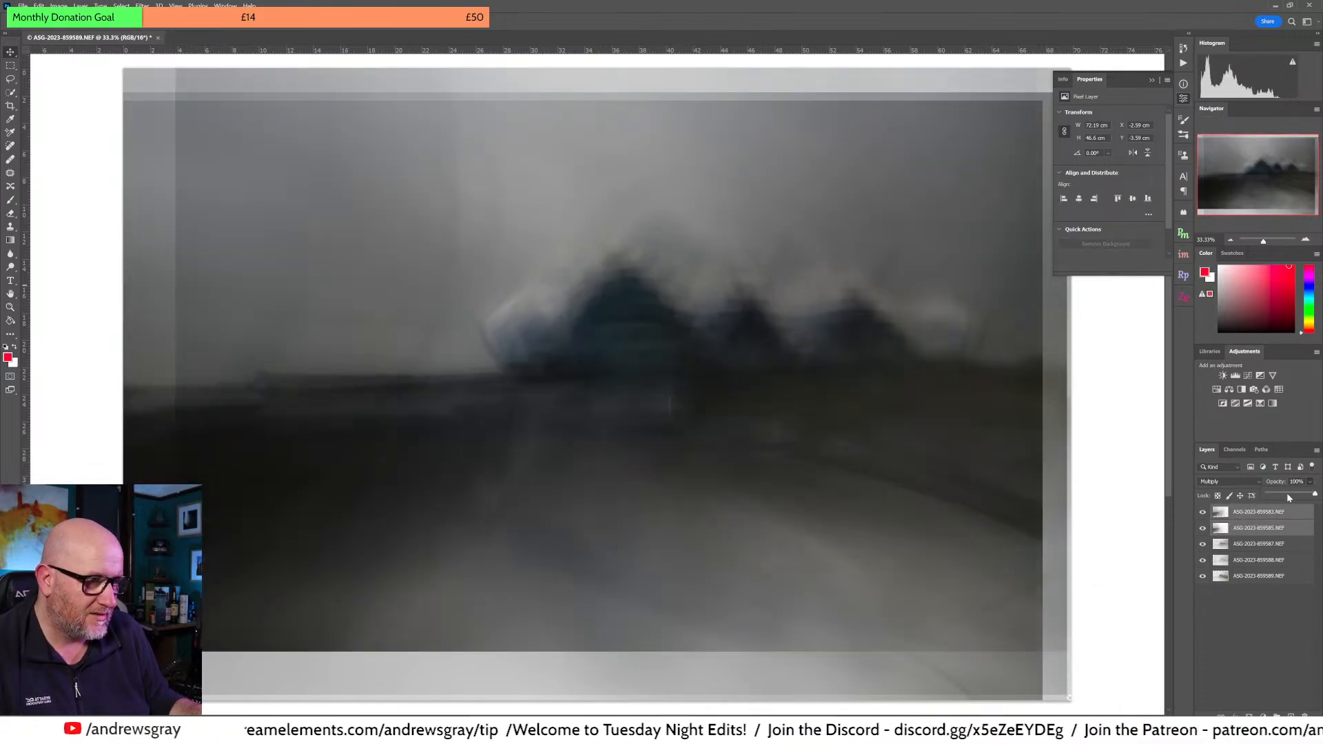
left_click(1288, 494)
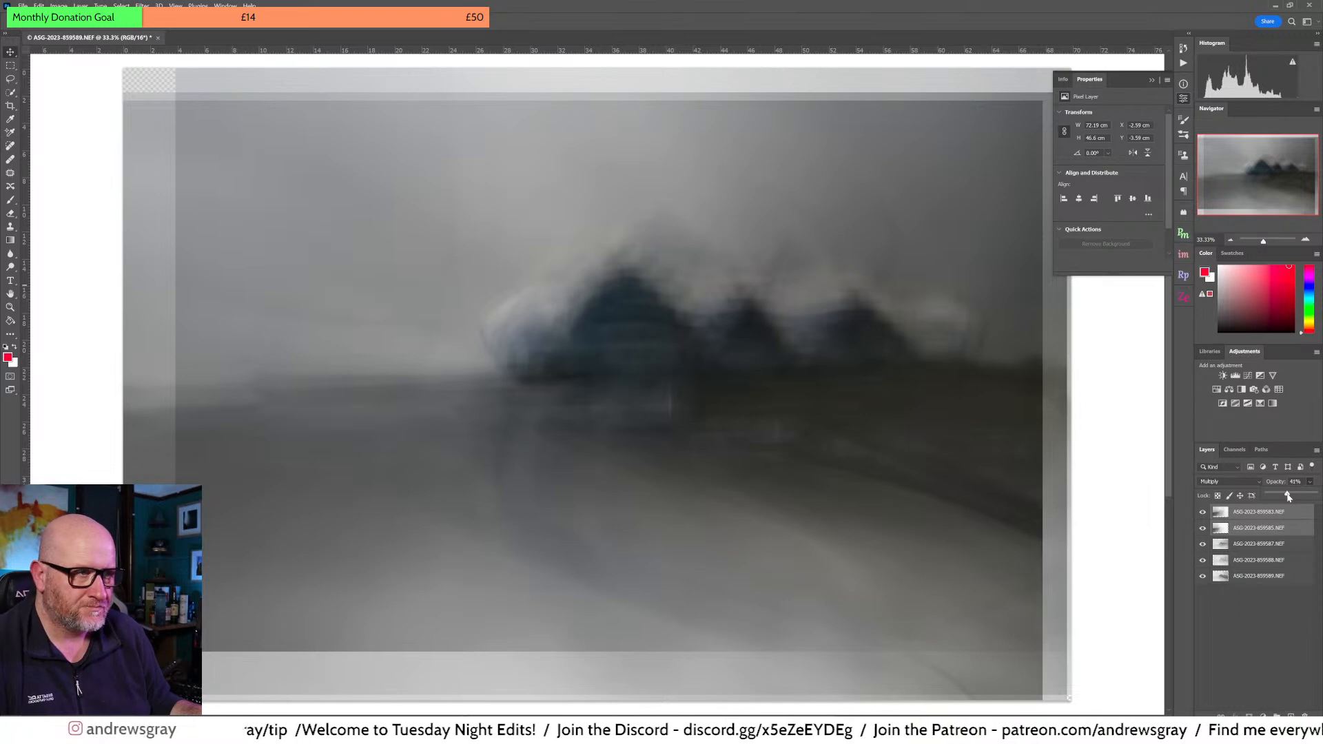
left_click(1269, 610)
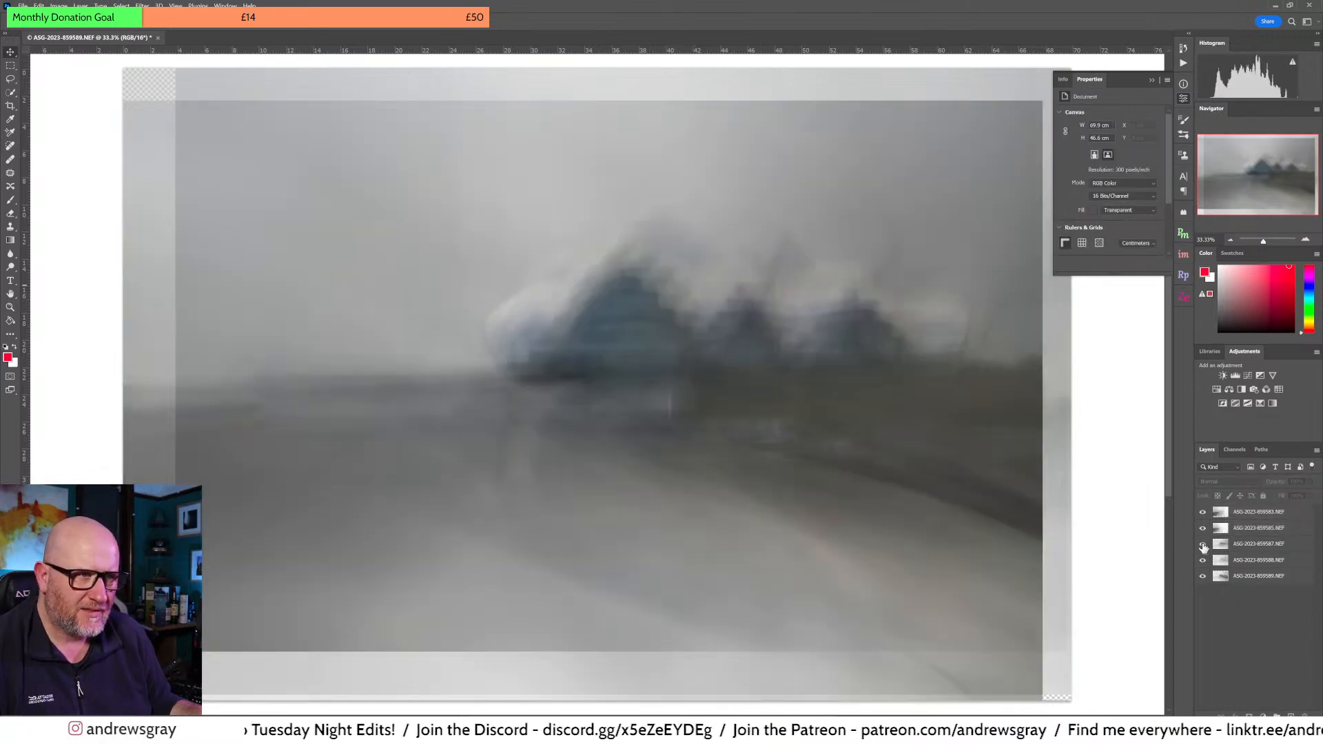
Step: Compare the composite with layers 859587, 859588 and 859589 hidden and shown in turn
left_click(1204, 546)
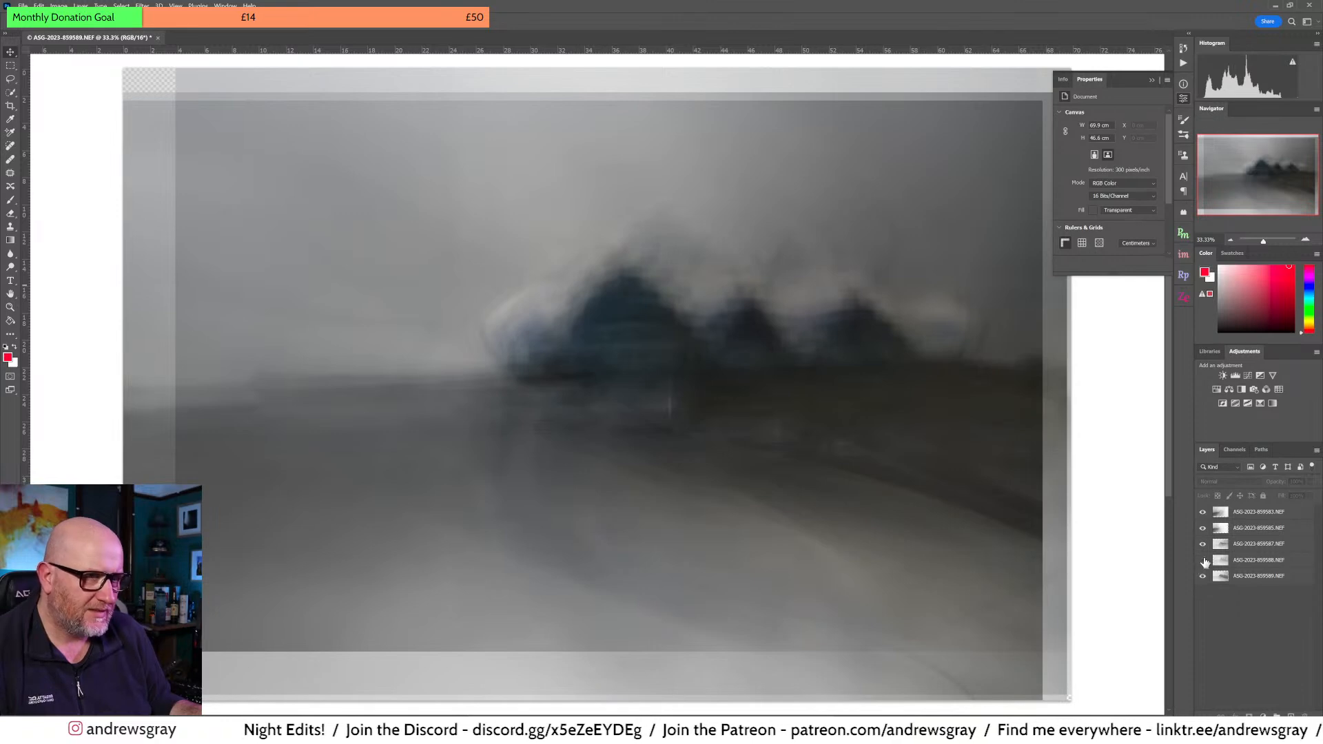
left_click(1203, 561)
left_click(1203, 561)
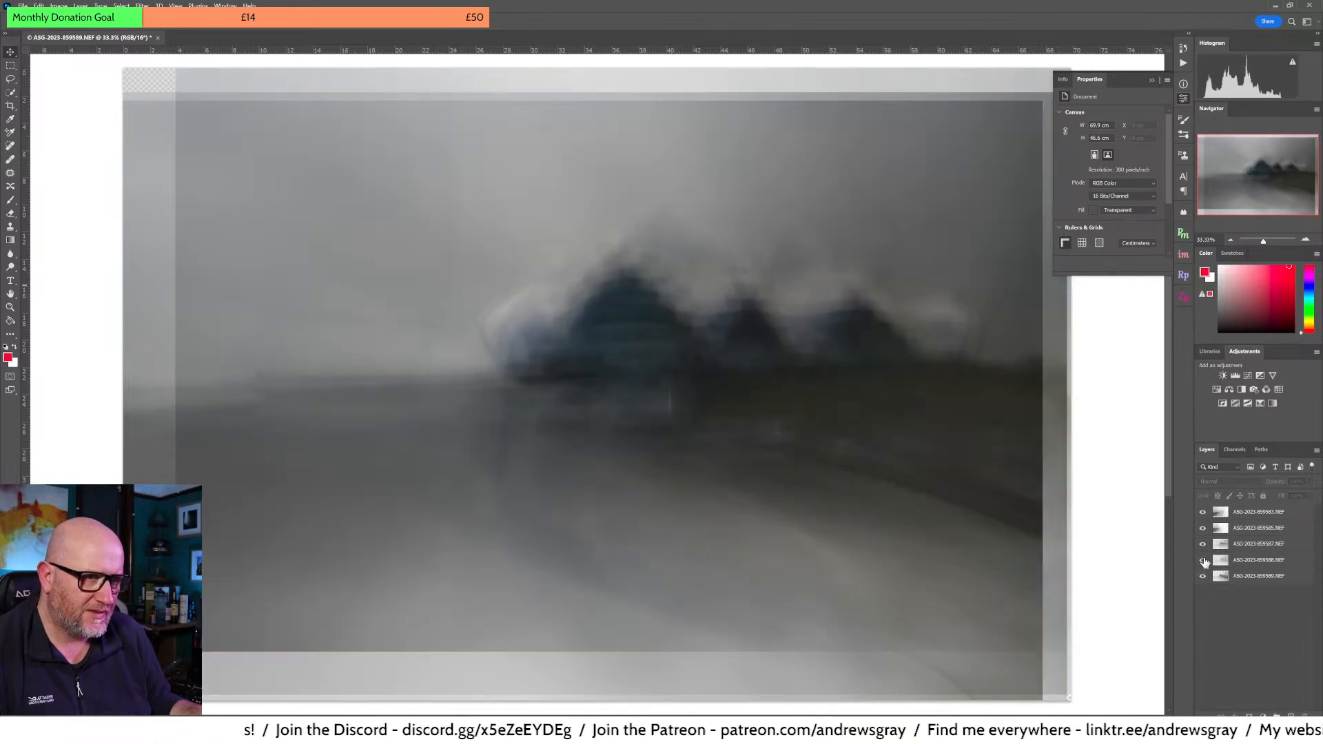
left_click(1204, 579)
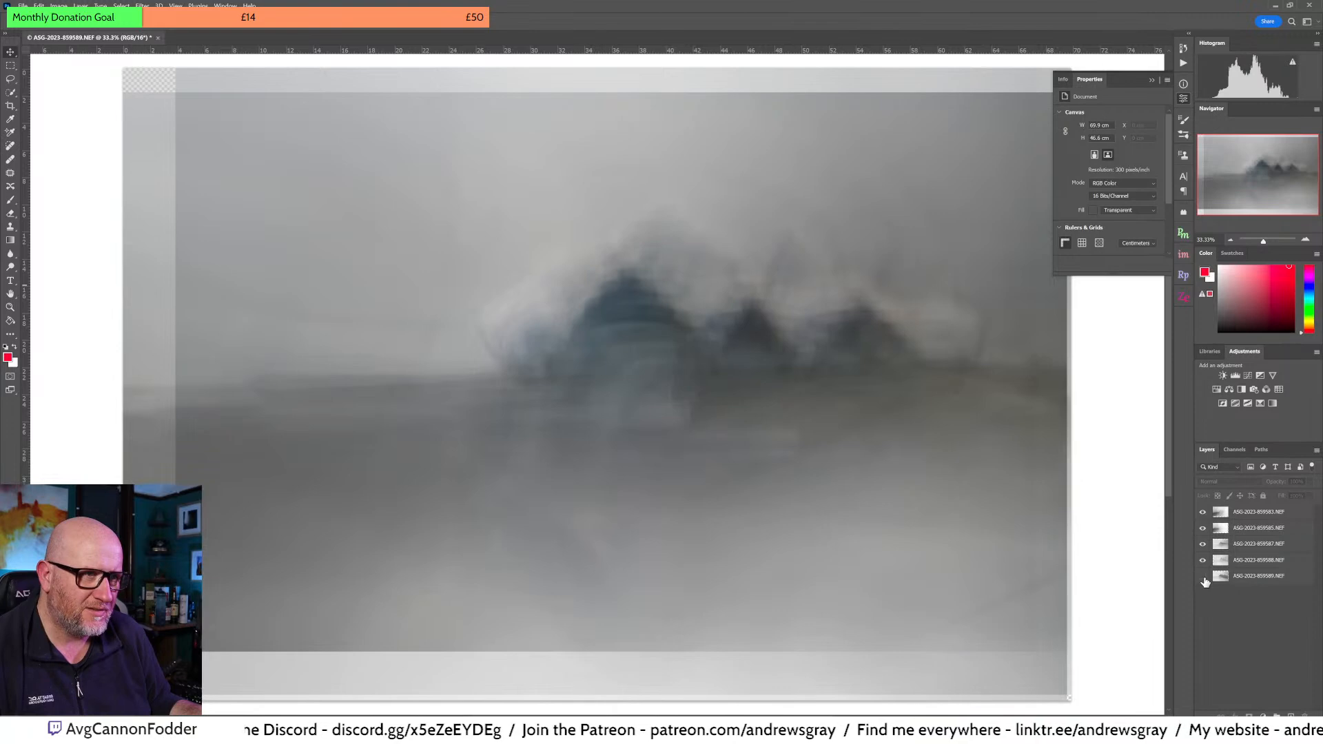
left_click(1204, 579)
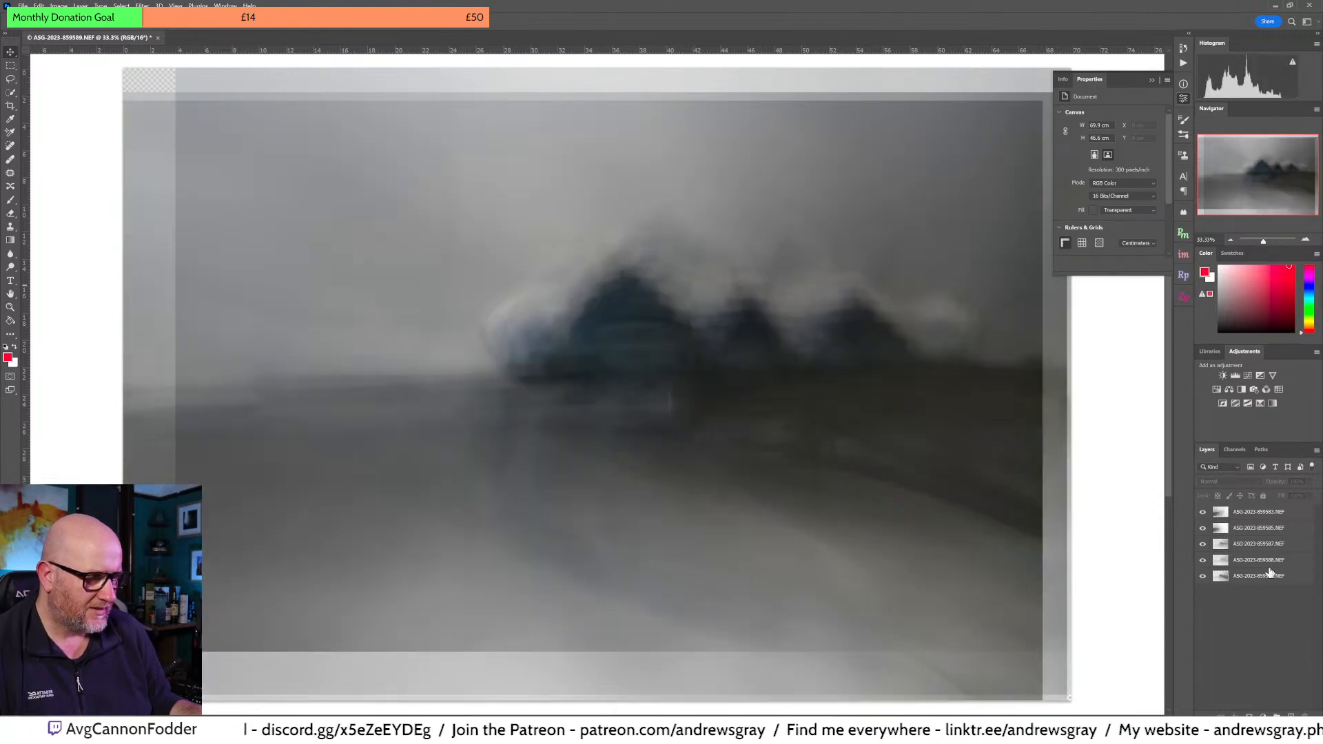
Step: Raise the opacity of layers 859585 and 859583 back to 100%, one after the other
left_click(1263, 528)
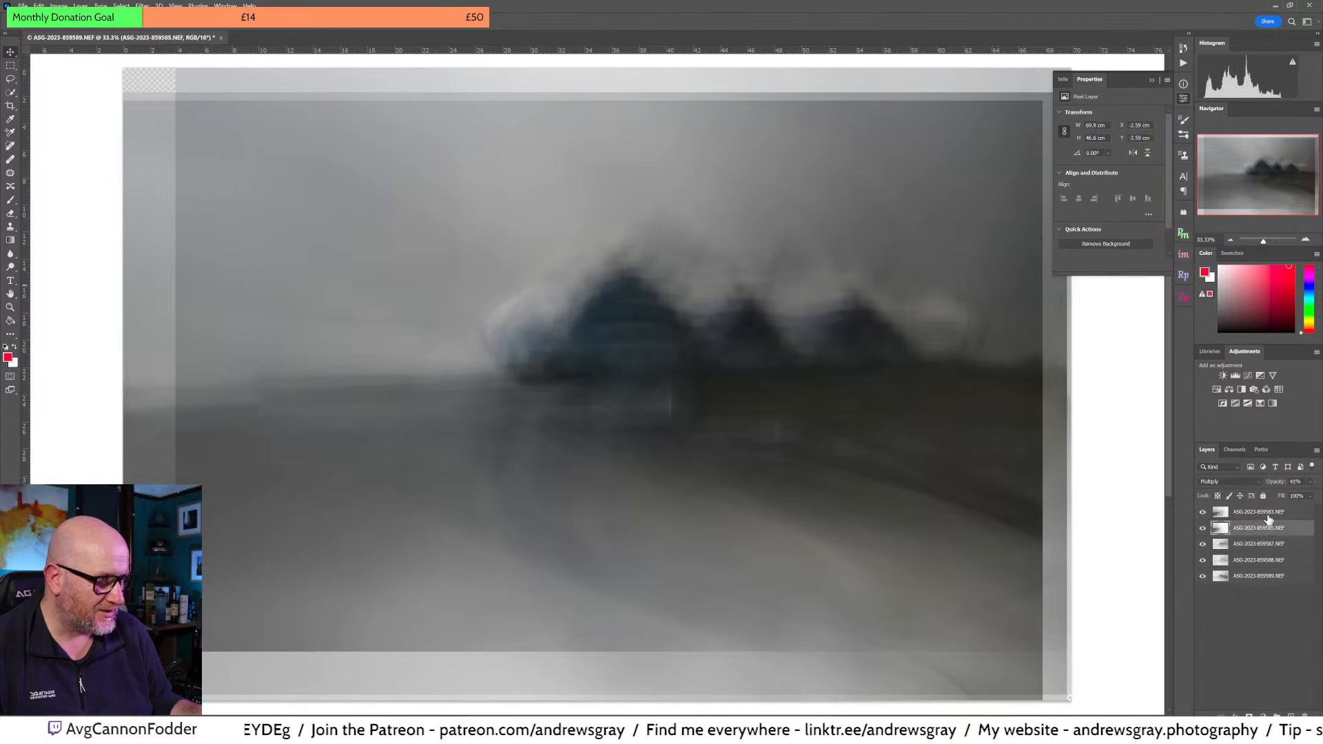
left_click(1311, 484)
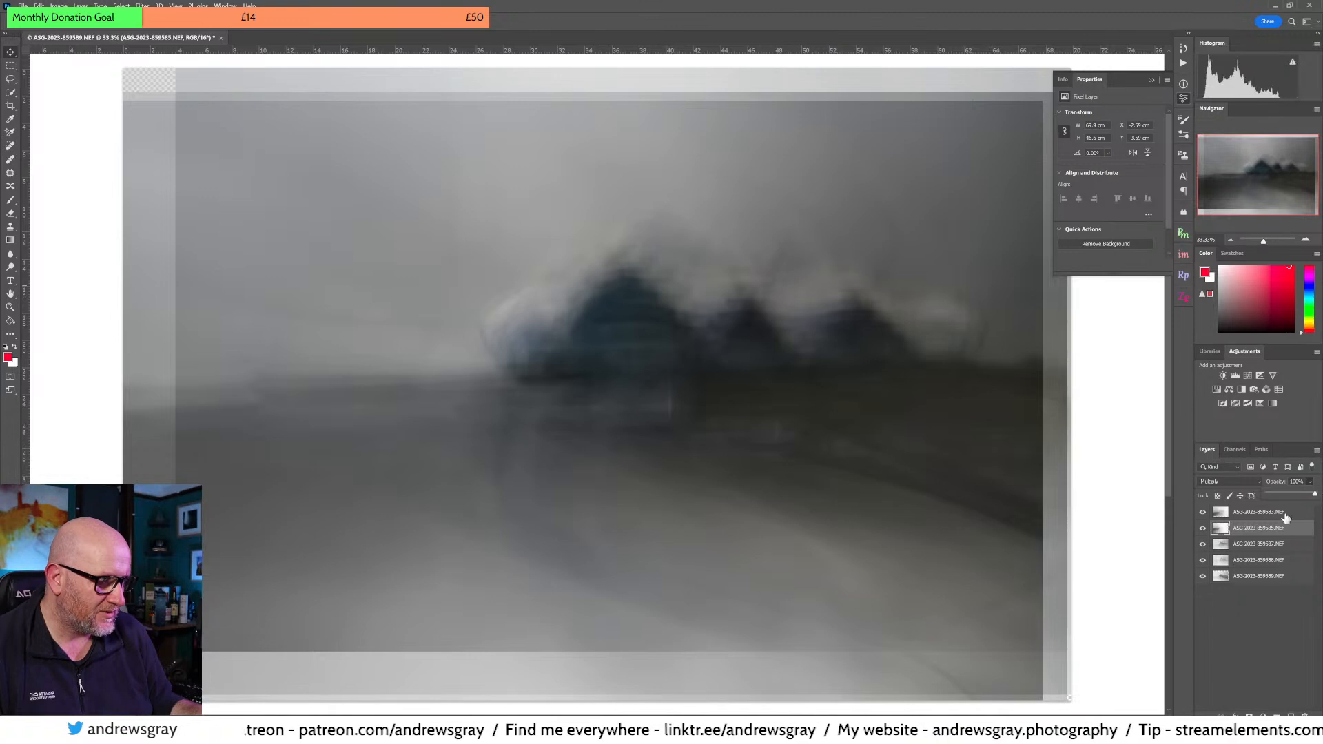
left_click(1282, 514)
left_click(1312, 483)
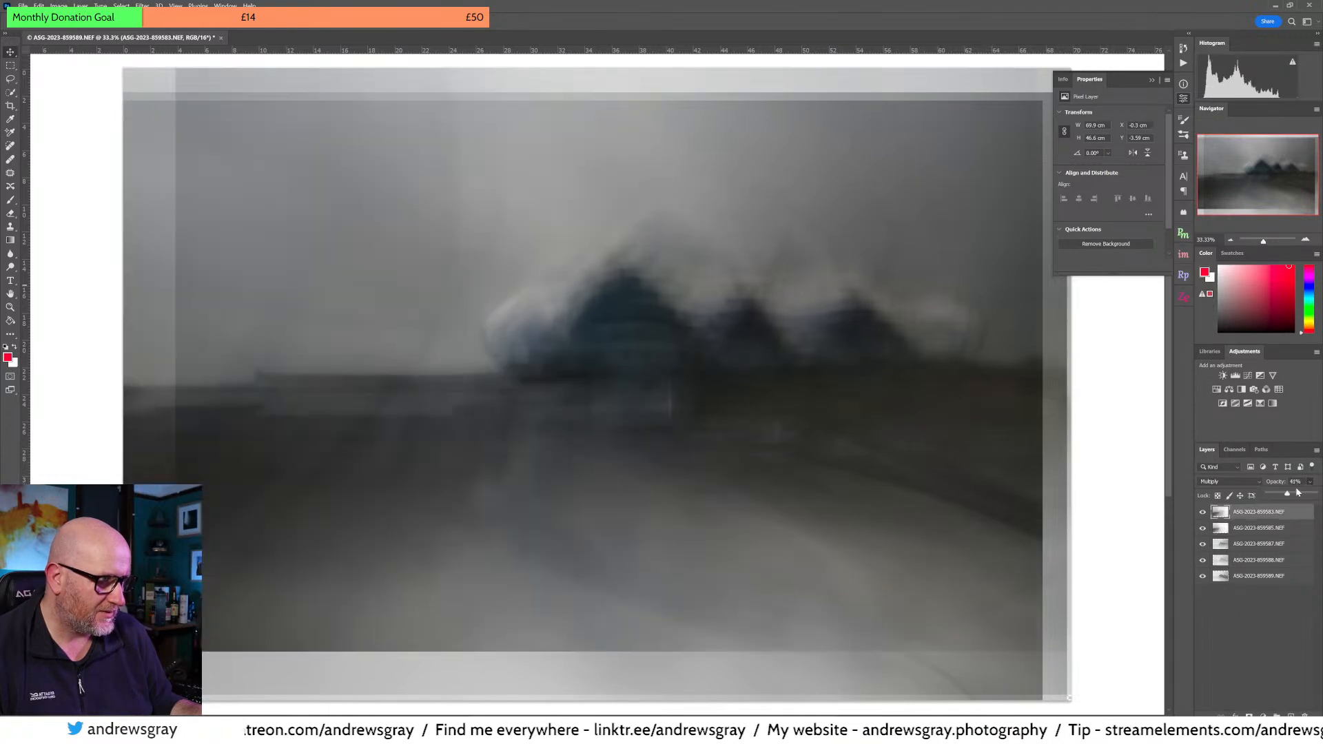
left_click(1272, 632)
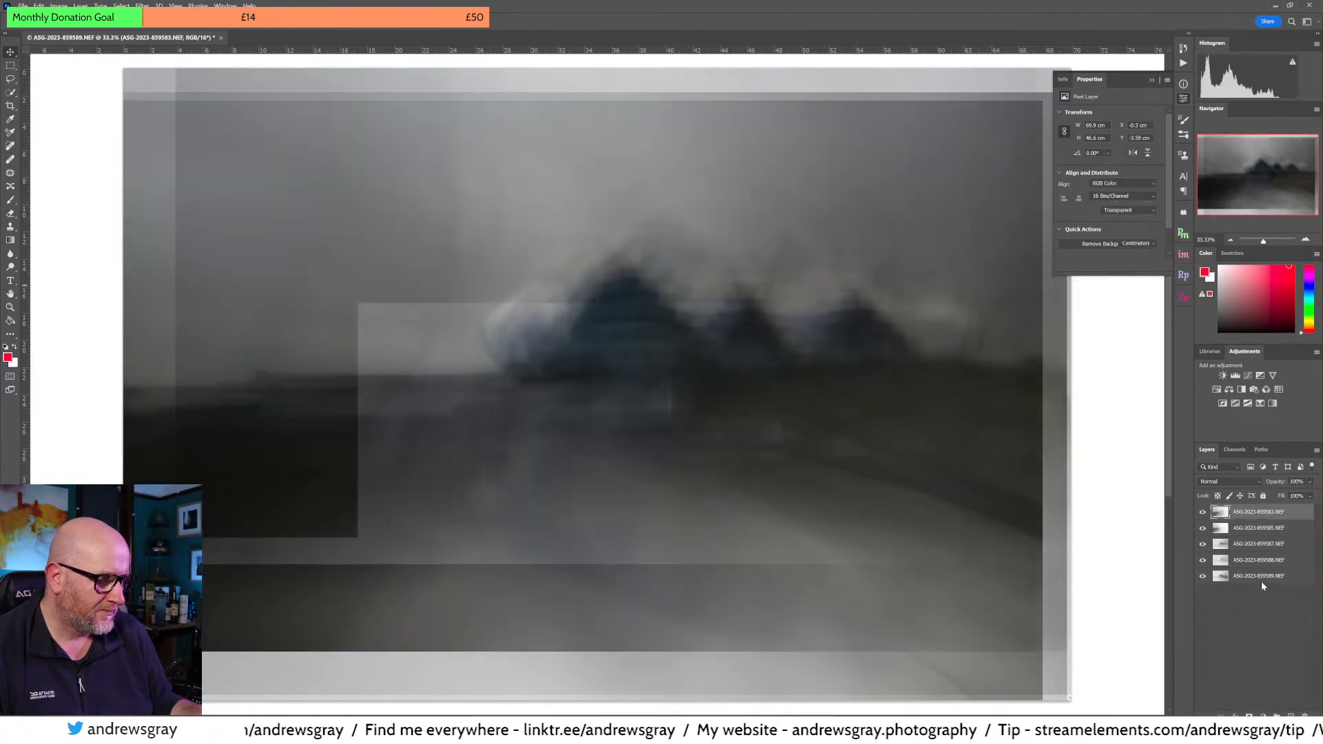
left_click(1262, 516)
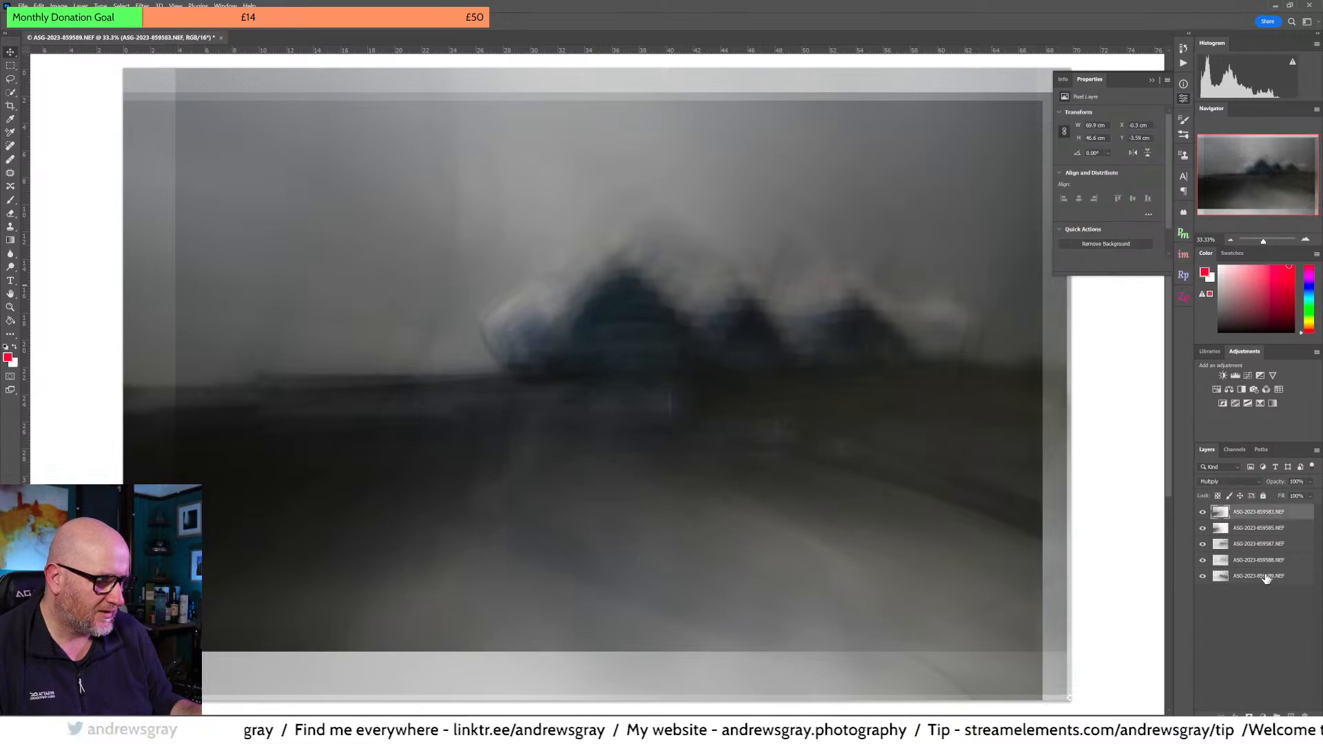
Step: Select all five photo layers and set their blend mode to Multiply
left_click(1270, 585)
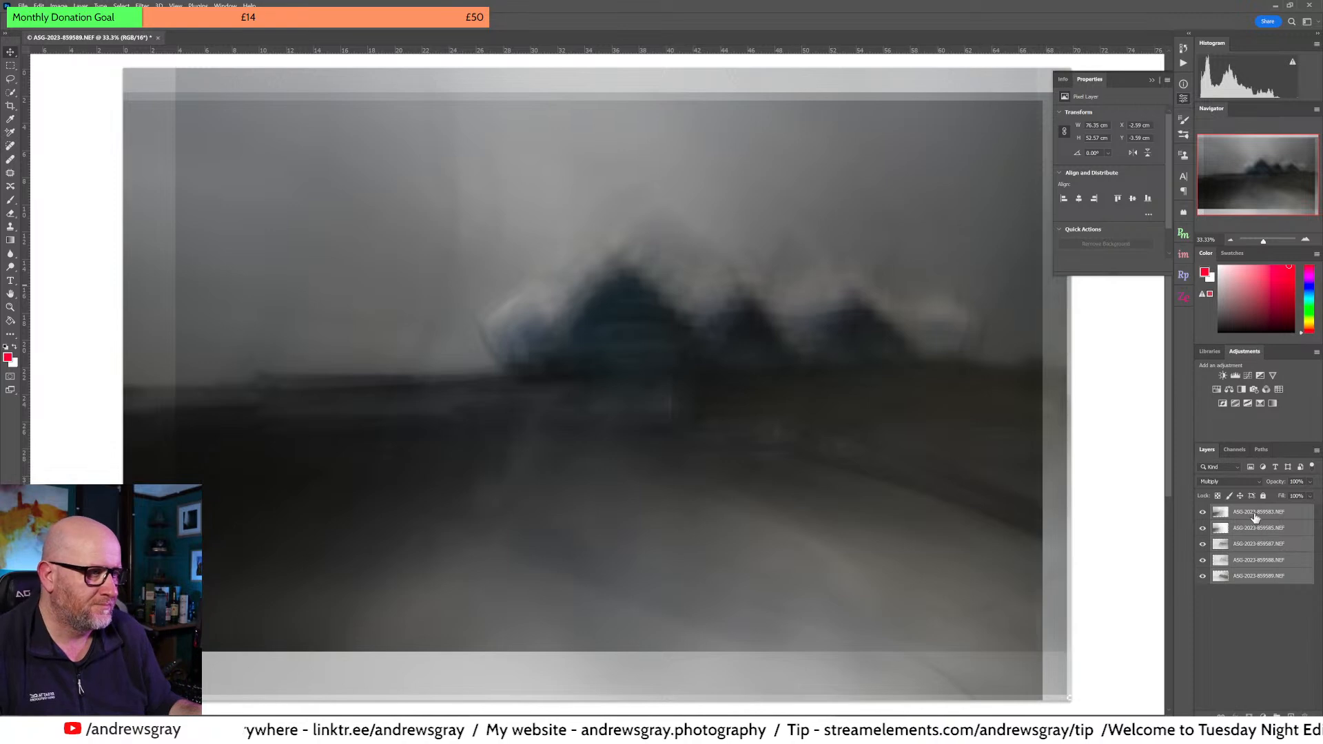
left_click(1231, 480)
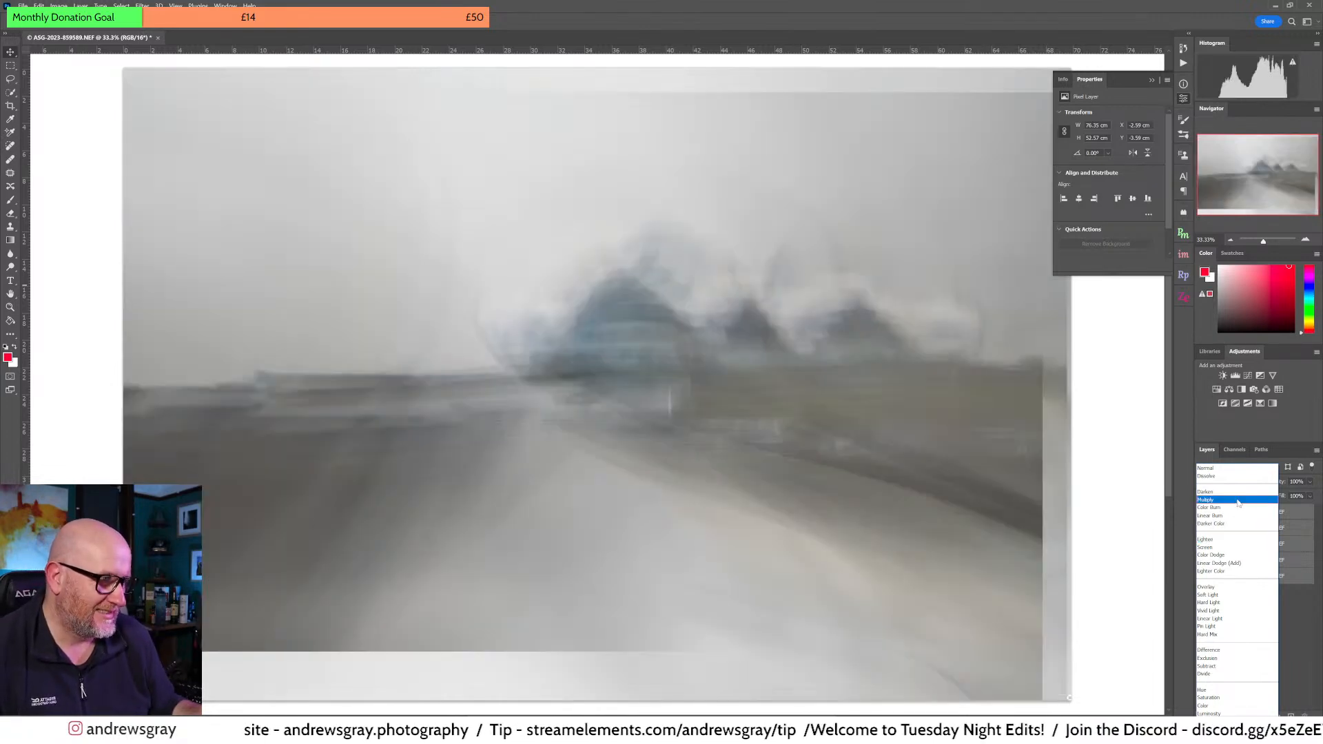
left_click(1239, 501)
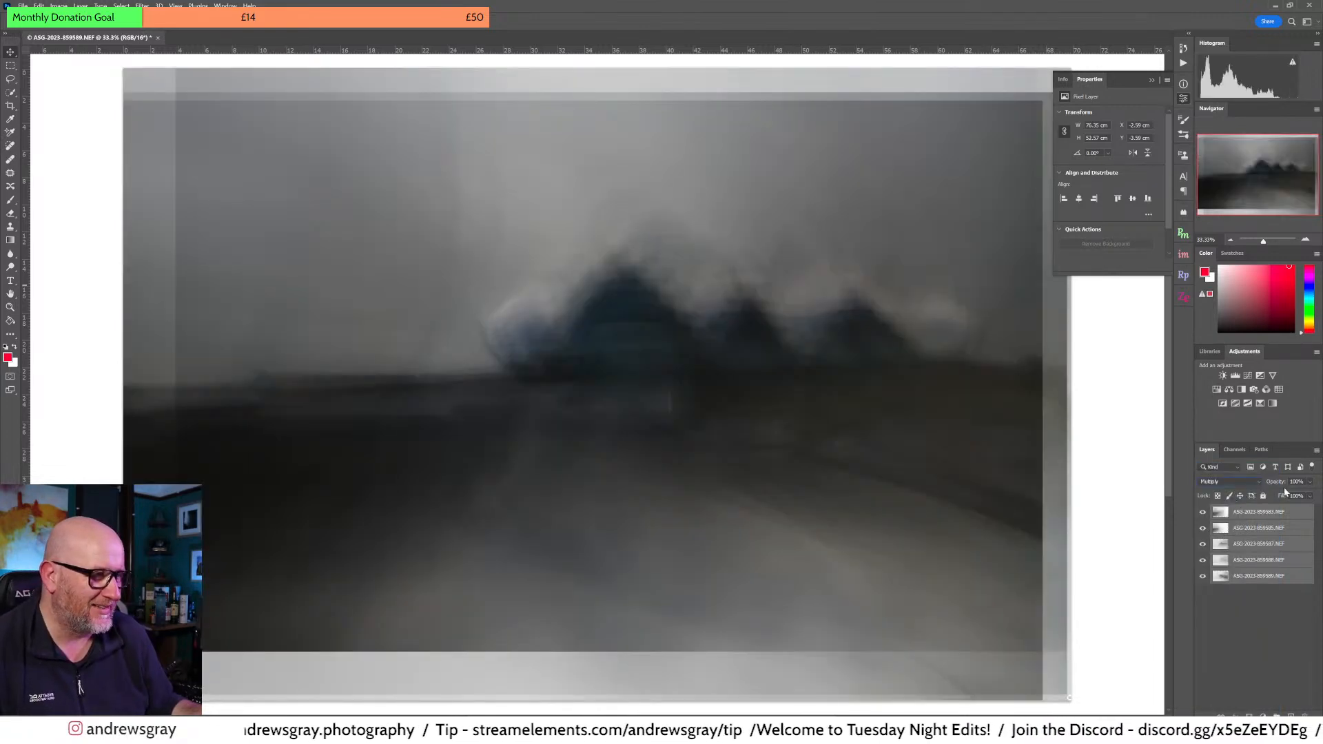
Step: Reduce the opacity of the top two layers, 859583 and 859585, to 40% and deselect them
left_click(1263, 517)
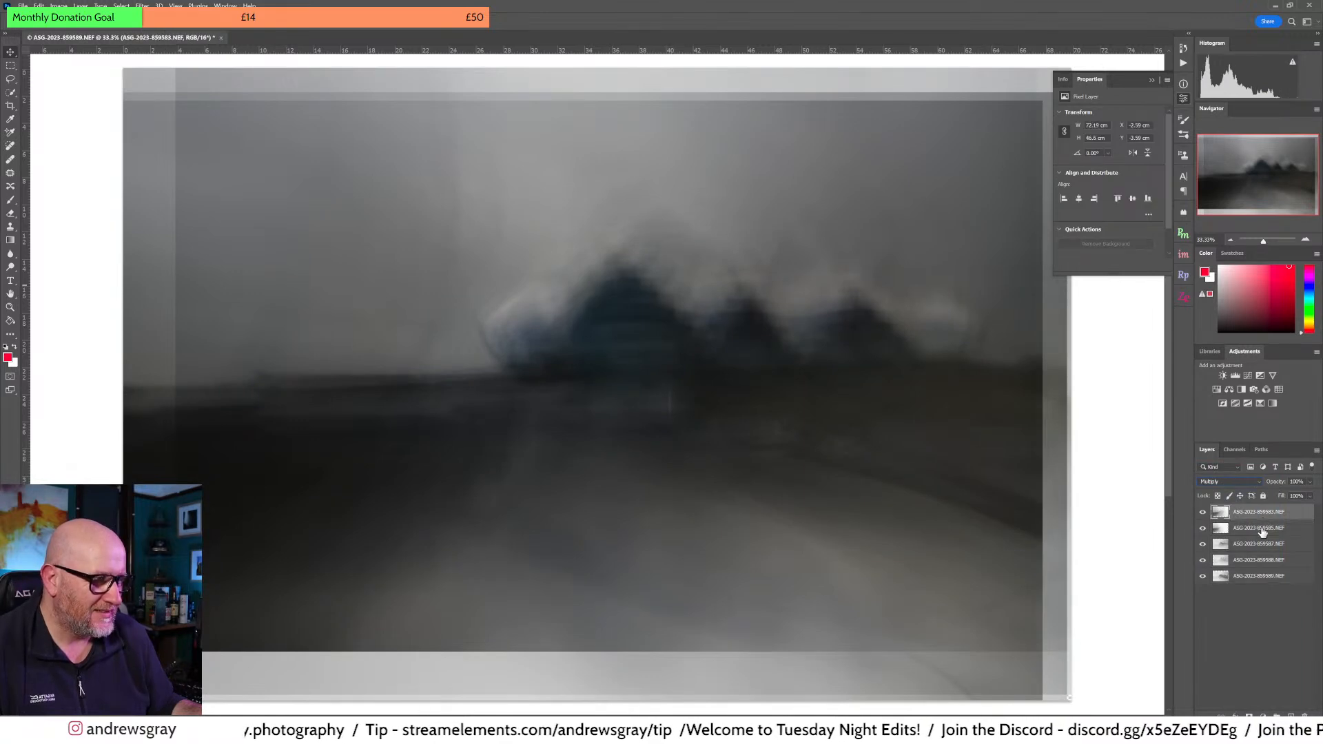
left_click(1261, 530, "shift")
left_click(1310, 482)
left_click_drag(1315, 494, 1288, 495)
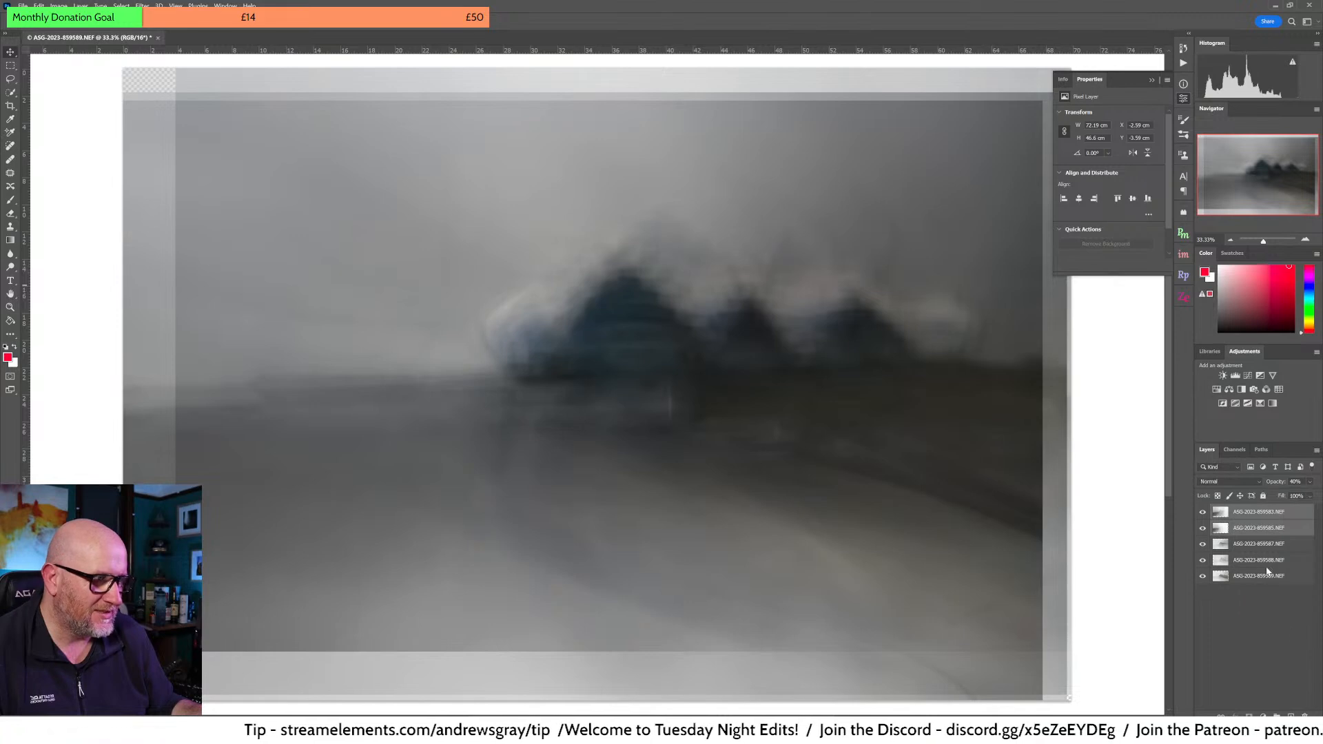
left_click(1245, 663)
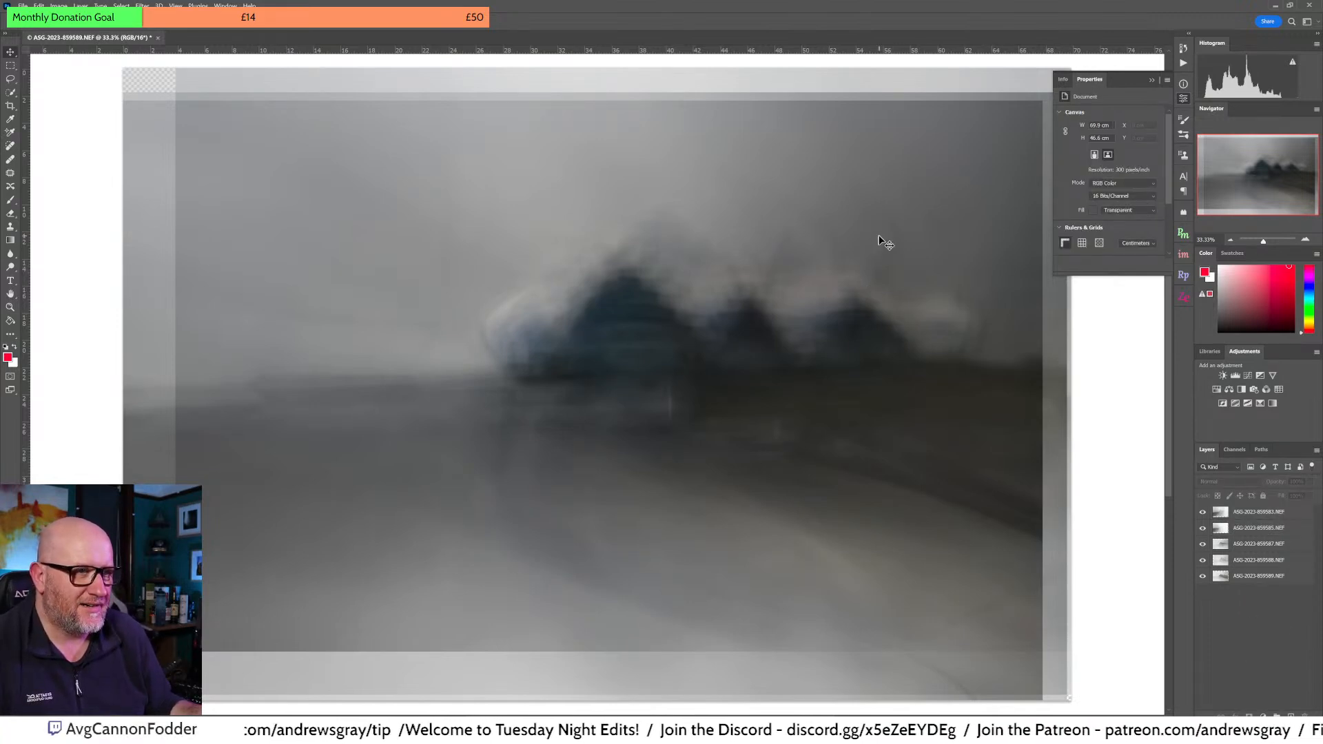
Step: Add a Curves adjustment above layer 859583, lifting the highlights to about 158/219 and setting a shadow point at about 53/75
left_click(1259, 512)
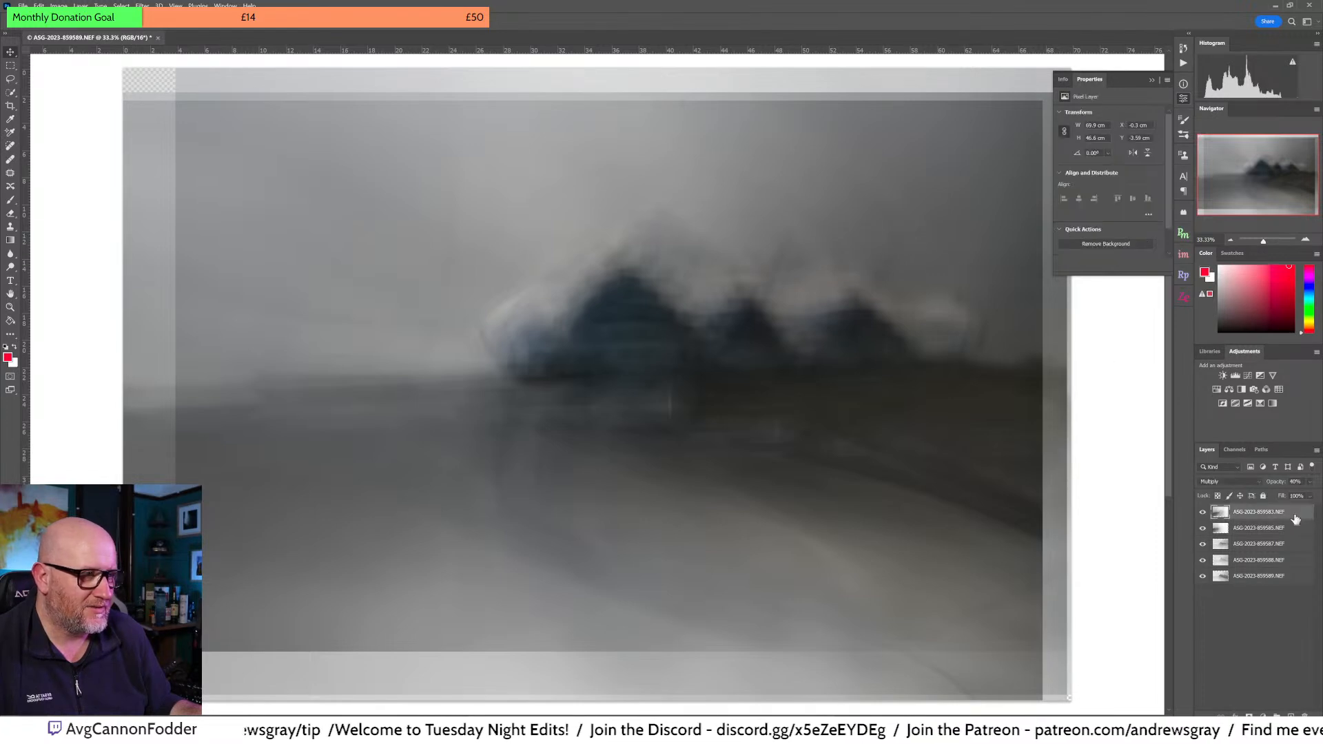
left_click(1248, 375)
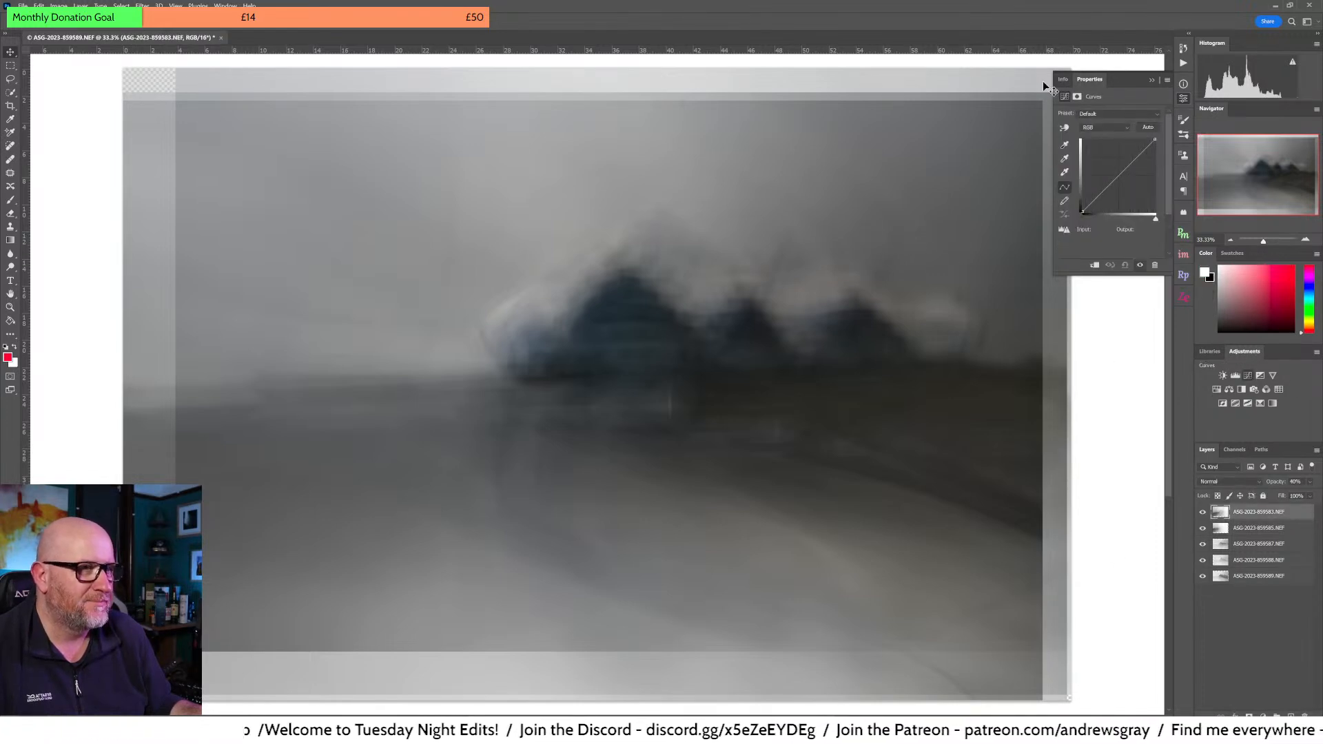
left_click_drag(1131, 164, 1127, 148)
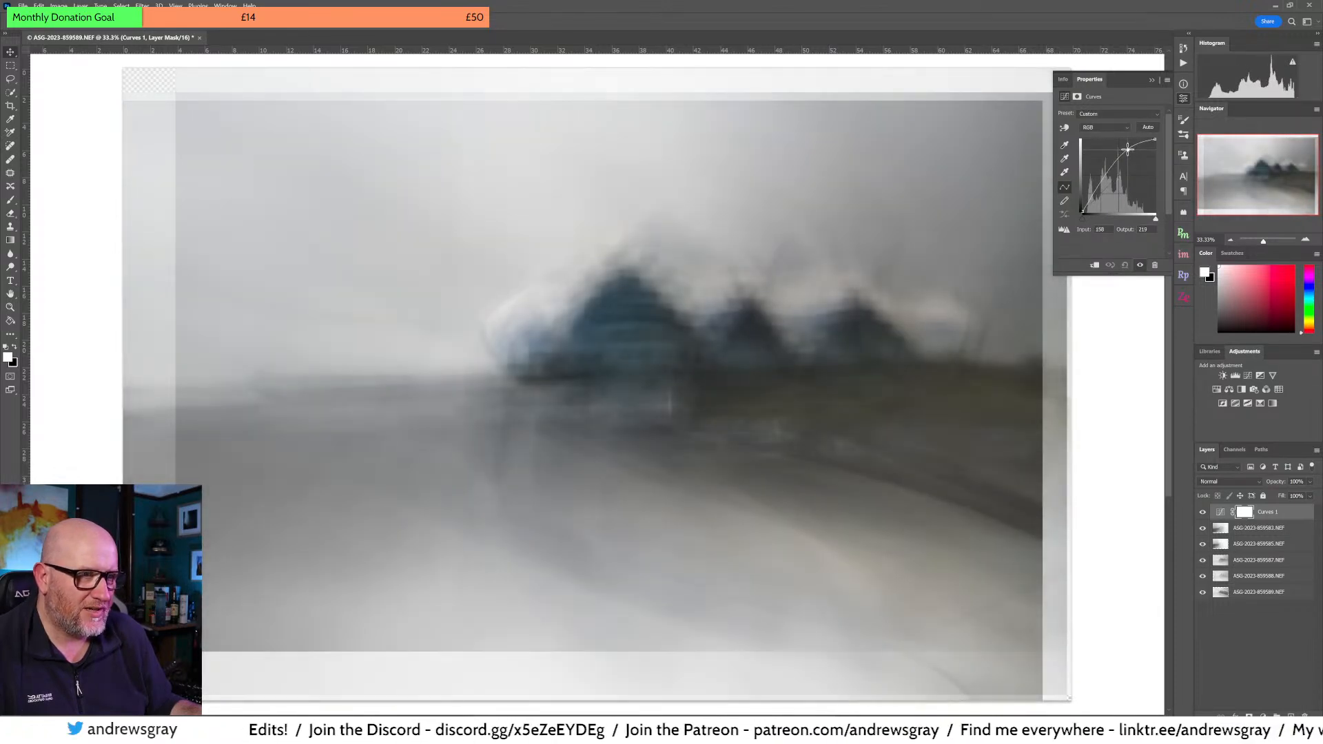
left_click(1091, 180)
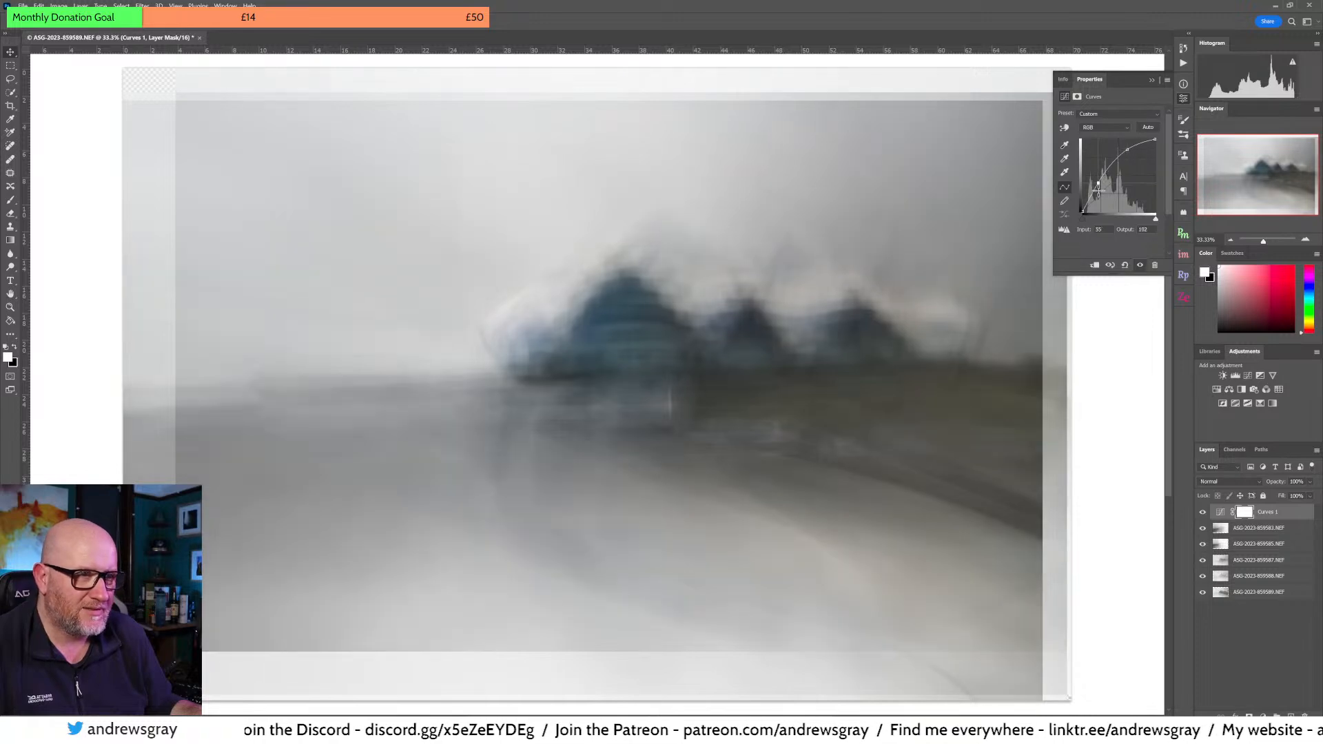
mouse_move(1091, 181)
left_mouse_down()
mouse_move(1091, 170)
mouse_move(1098, 190)
left_mouse_up()
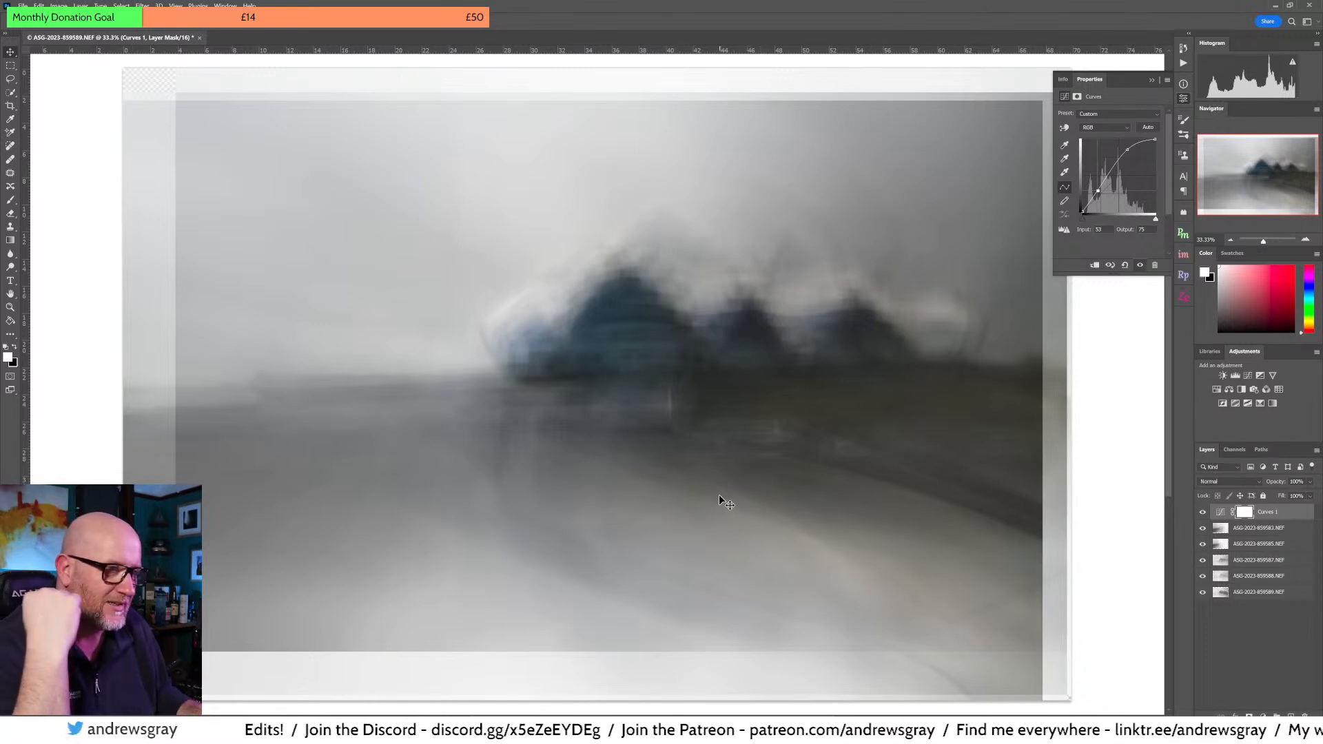
Step: Deselect the layers and compare the composite with layer 859583 hidden and shown
left_click(1263, 612)
left_click(1203, 528)
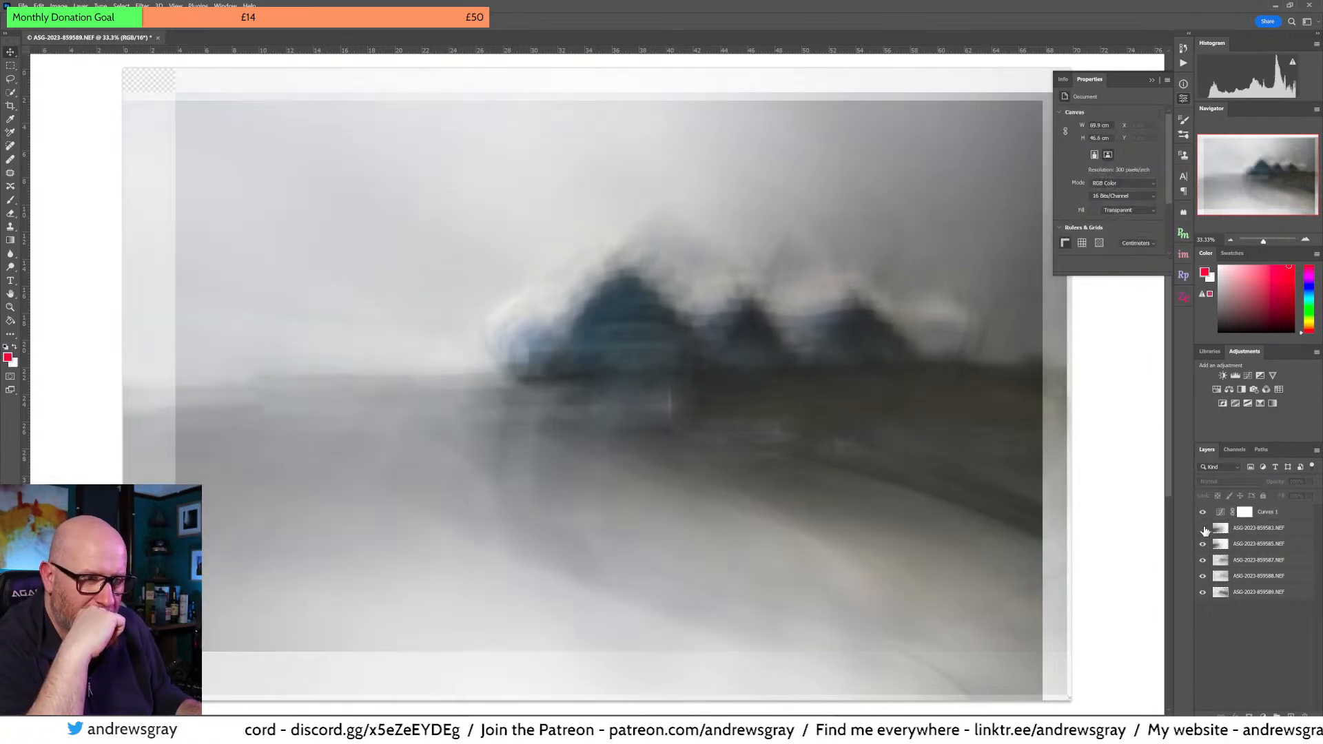
left_click(1204, 528)
Step: Mask layer 859585 with a vertical gradient that fades out its lower part, and copy that mask to layer 859583
left_click(1260, 531)
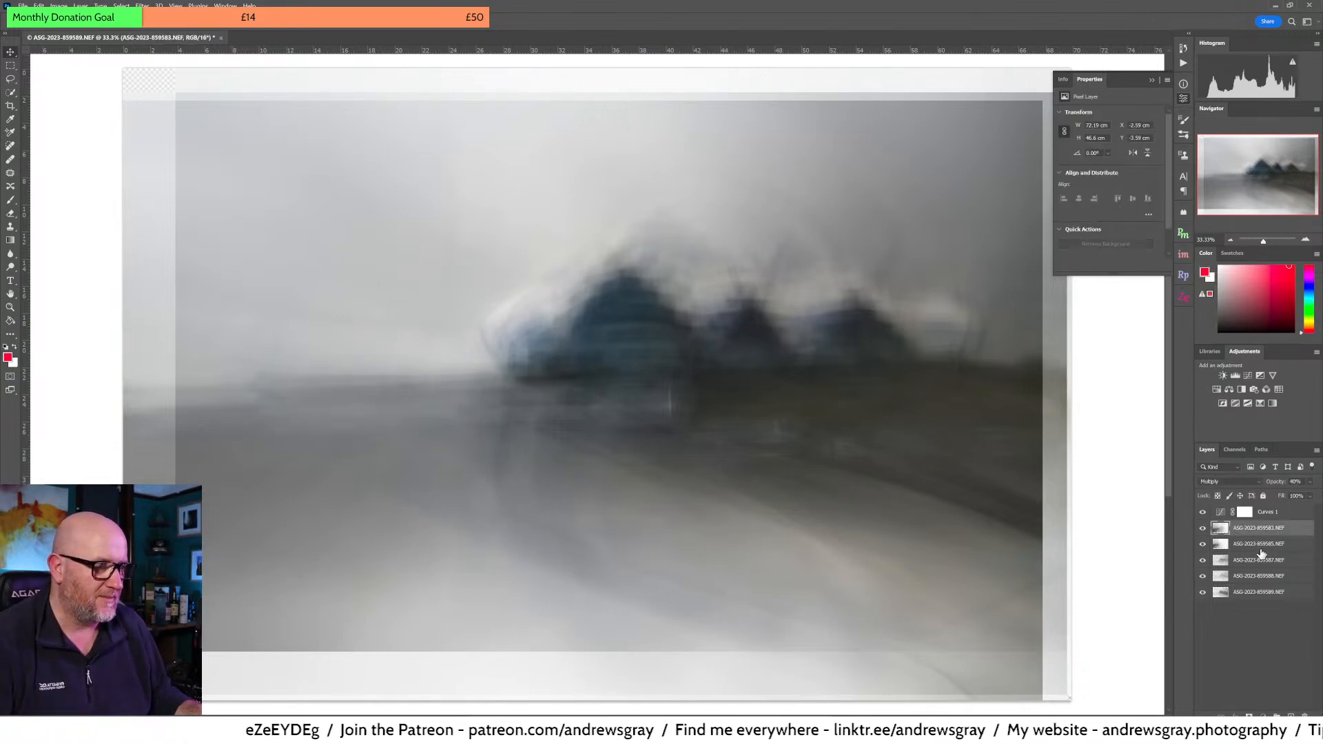
left_click(1262, 546, "shift")
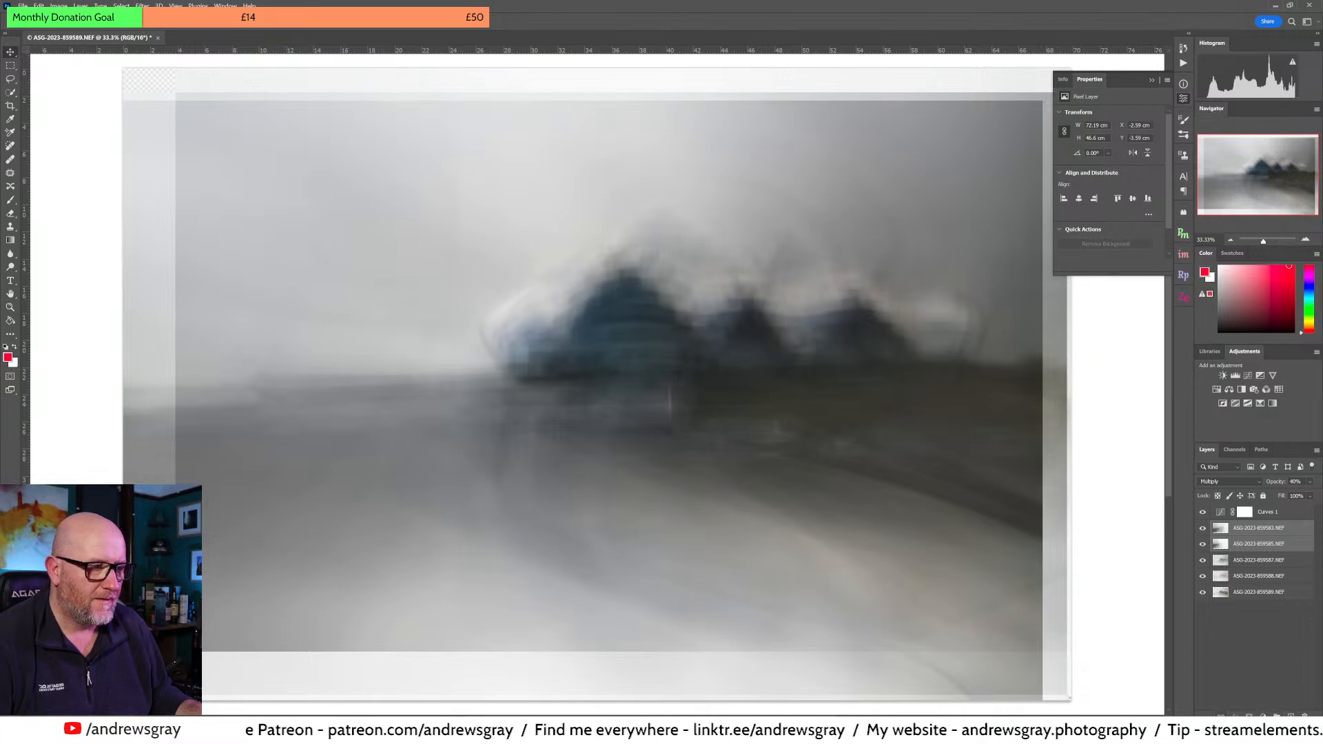
left_click(1260, 544)
left_click(1249, 717)
left_click(11, 240)
left_click_drag(580, 473, 599, 644)
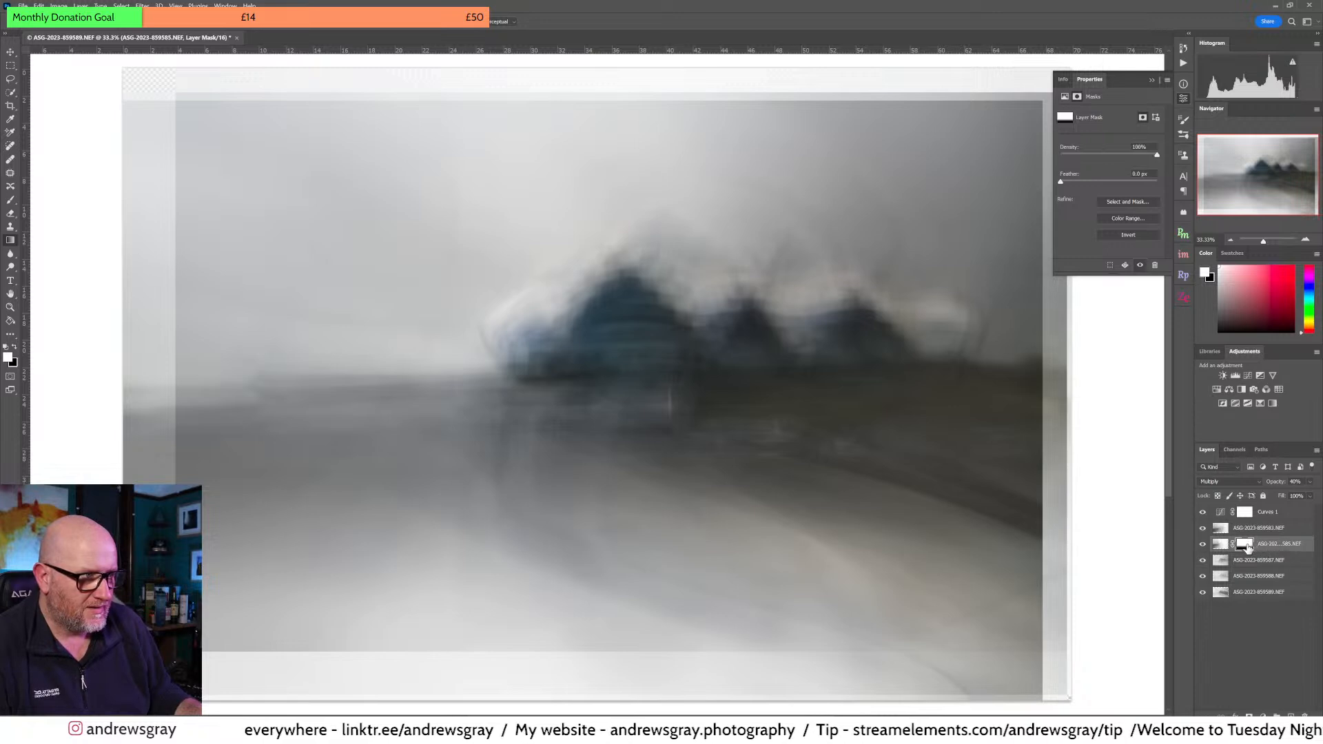
left_click_drag(1248, 547, 1249, 530)
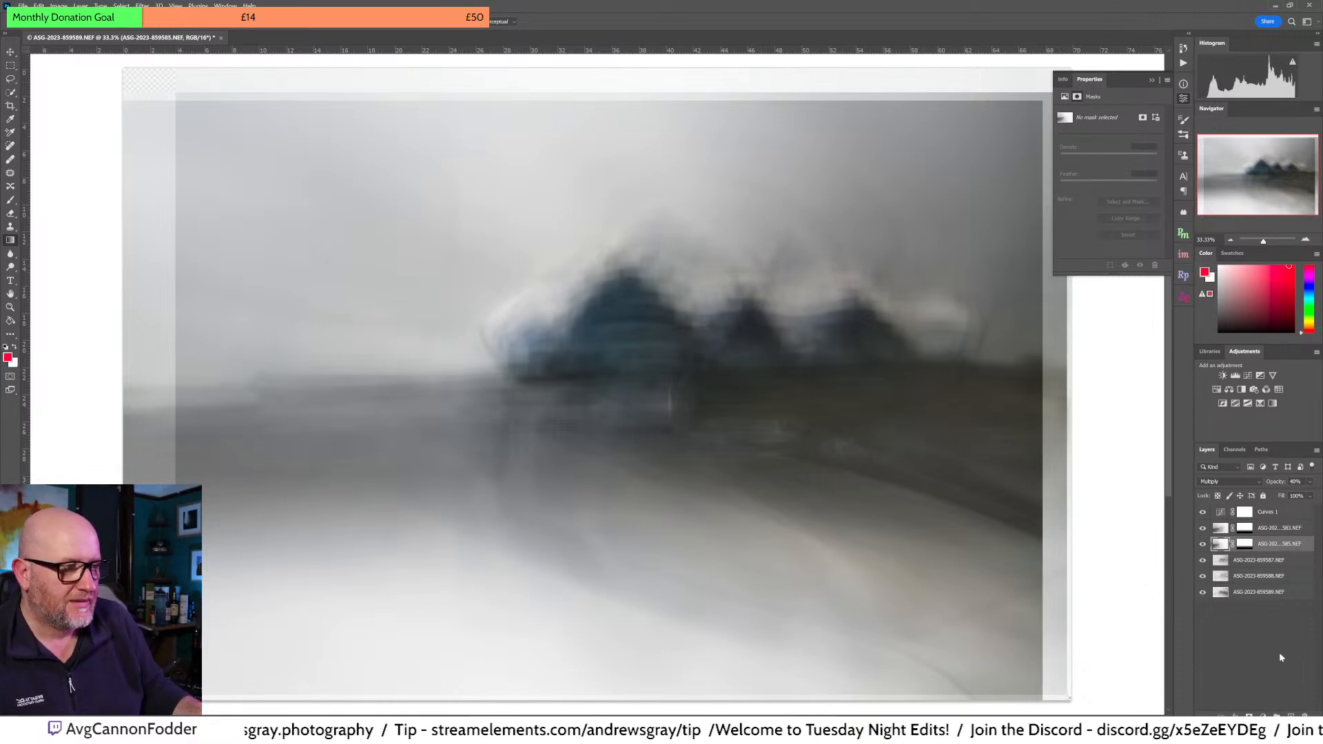
Step: Compare the composite repeatedly with layer 859588 hidden and shown
left_click(1203, 579)
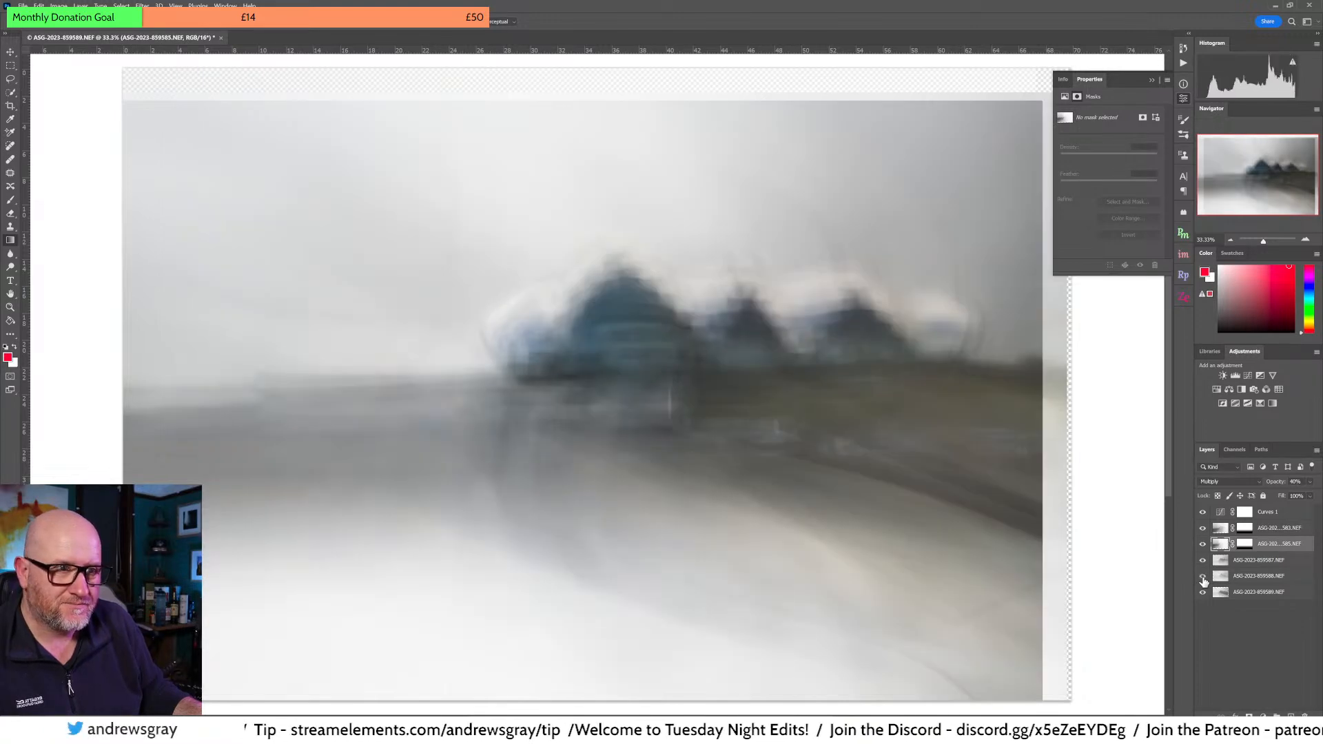
left_click(1204, 578)
left_click(1203, 578)
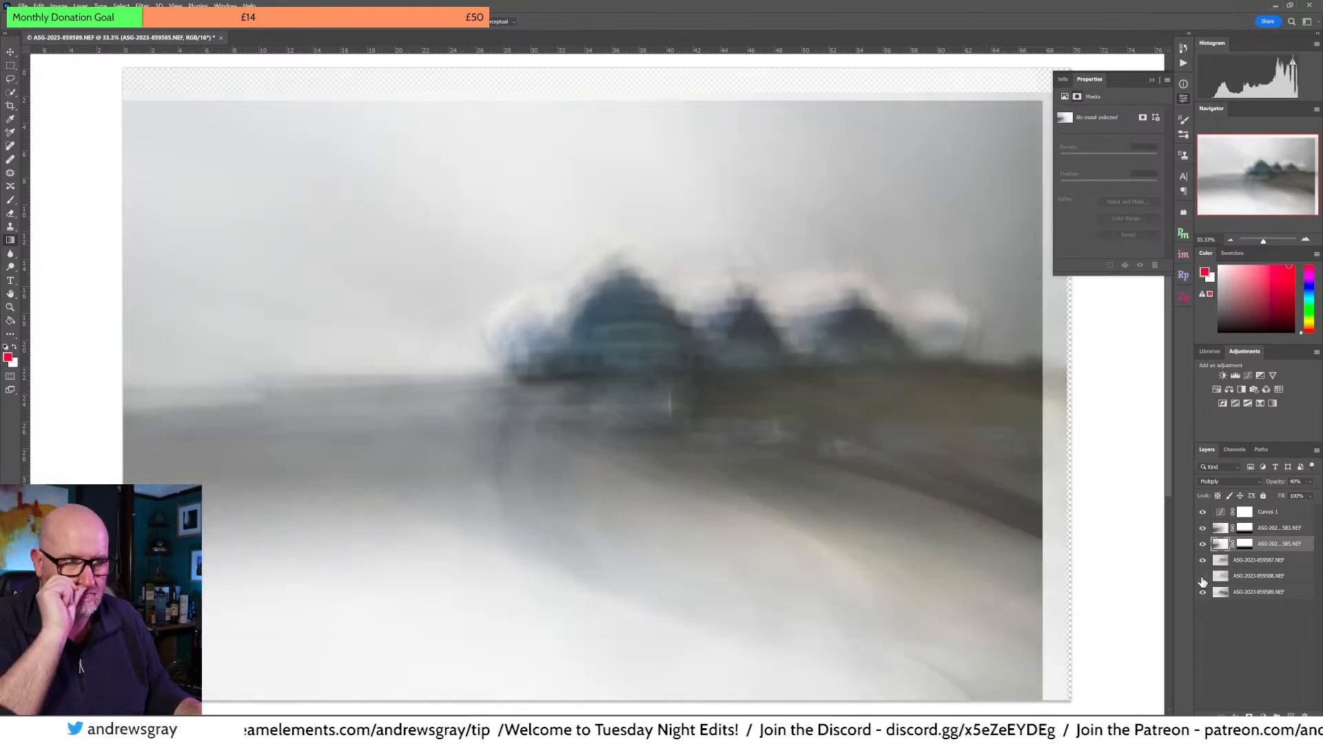
left_click(1203, 577)
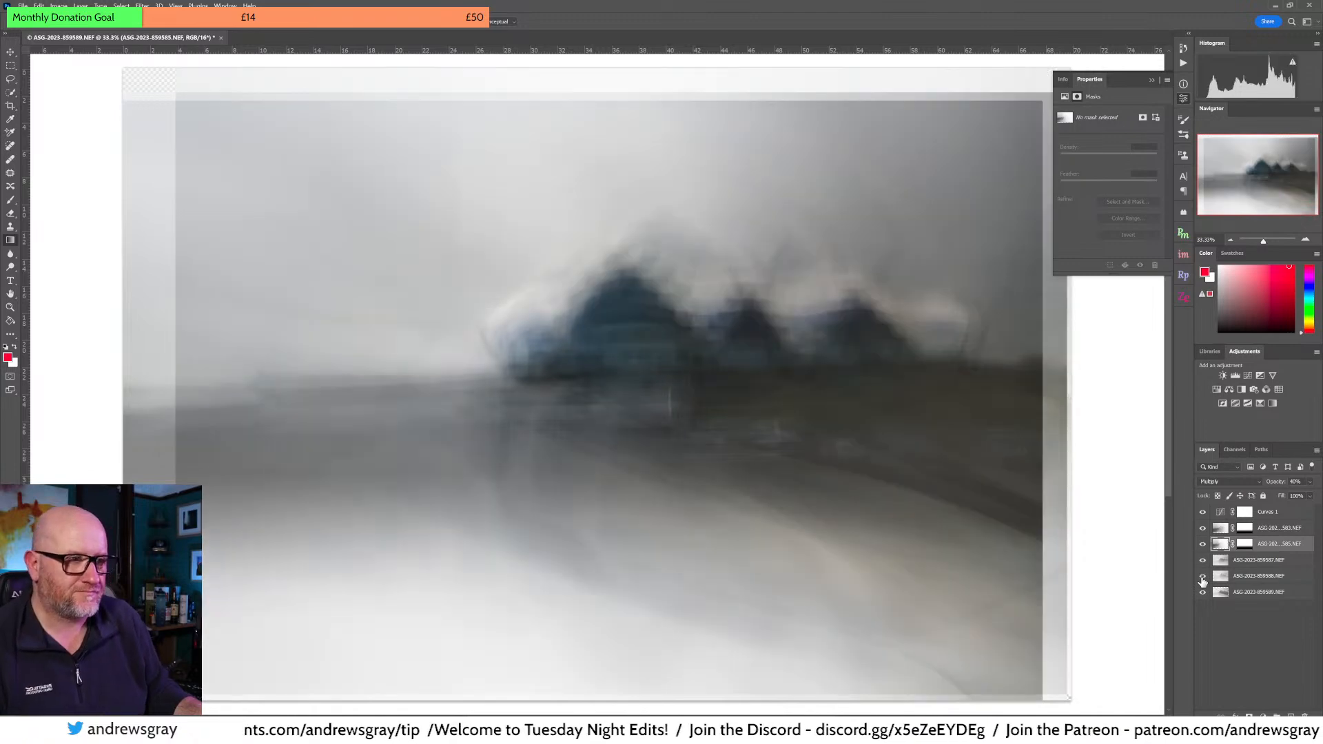
Step: Reduce layer 859588's opacity to 75% and mask it with a horizontal gradient that fades out its left edge
left_click(1241, 576)
left_click(1309, 483)
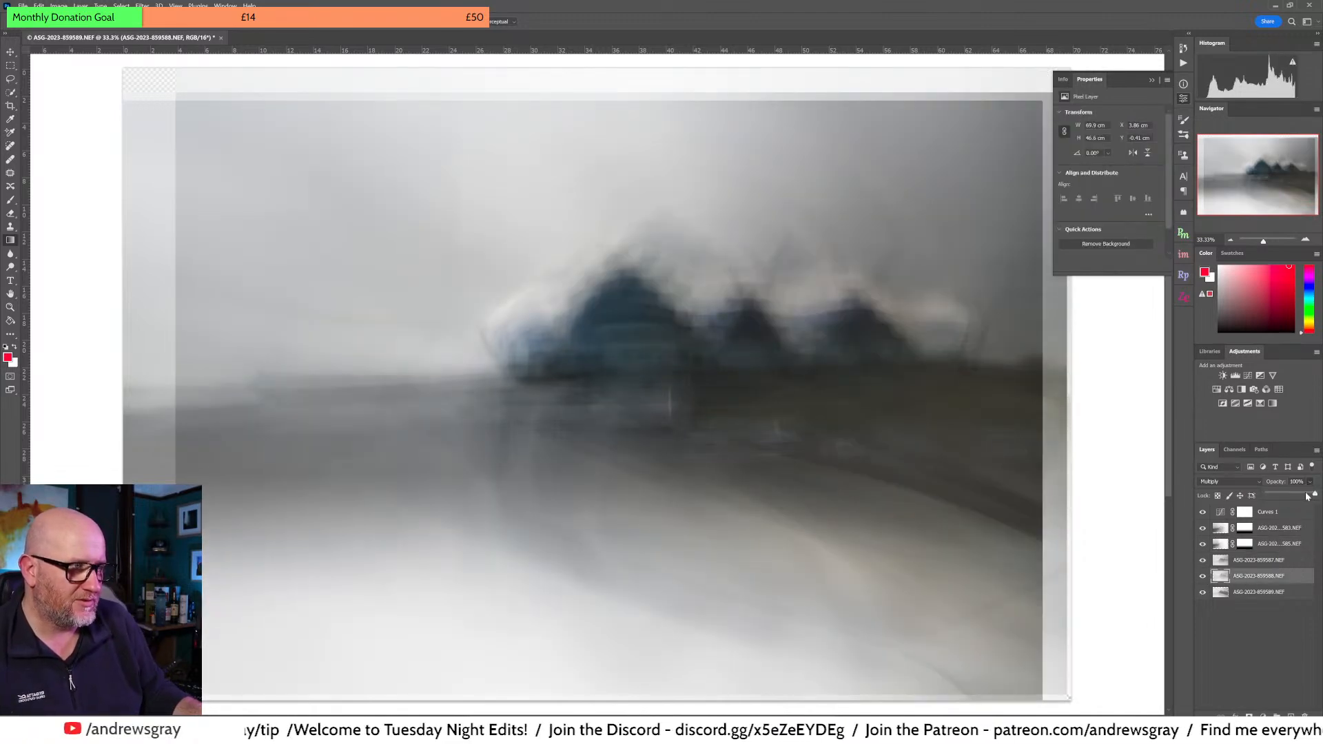
left_click_drag(1313, 494, 1304, 496)
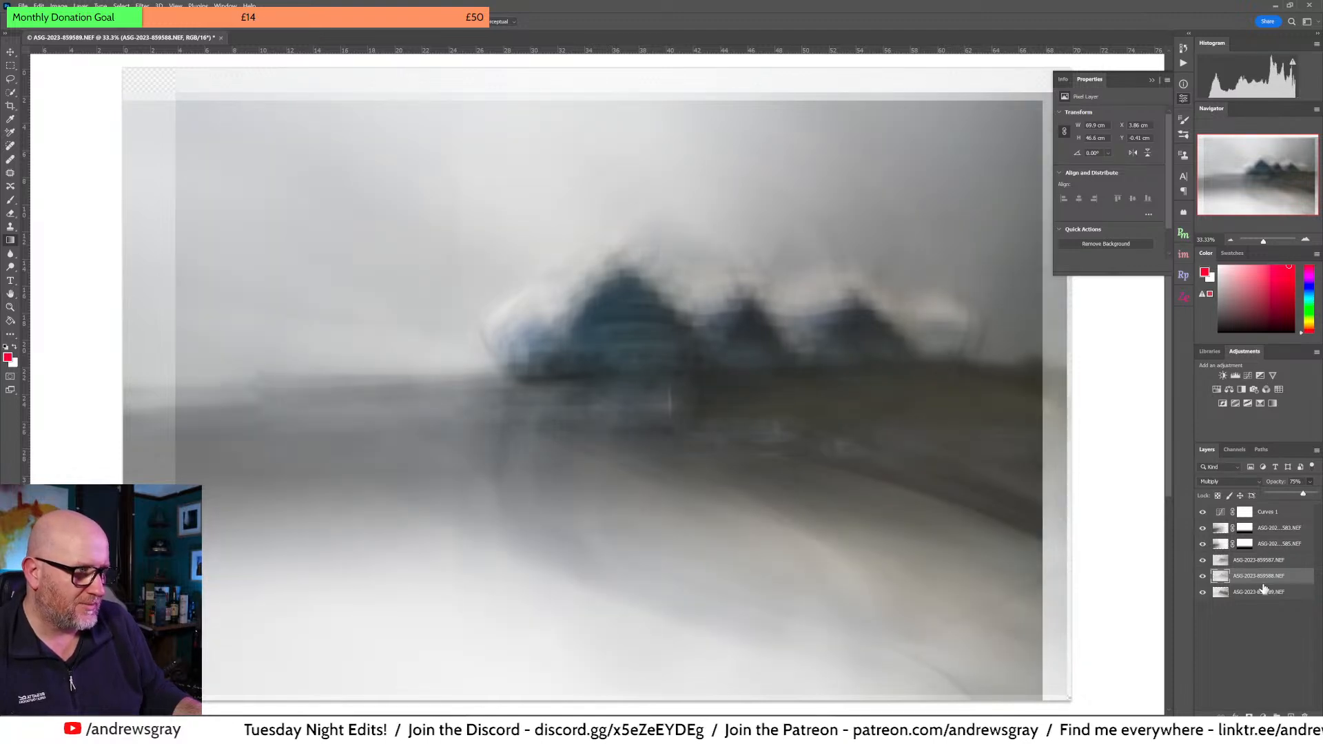
left_click(1249, 717)
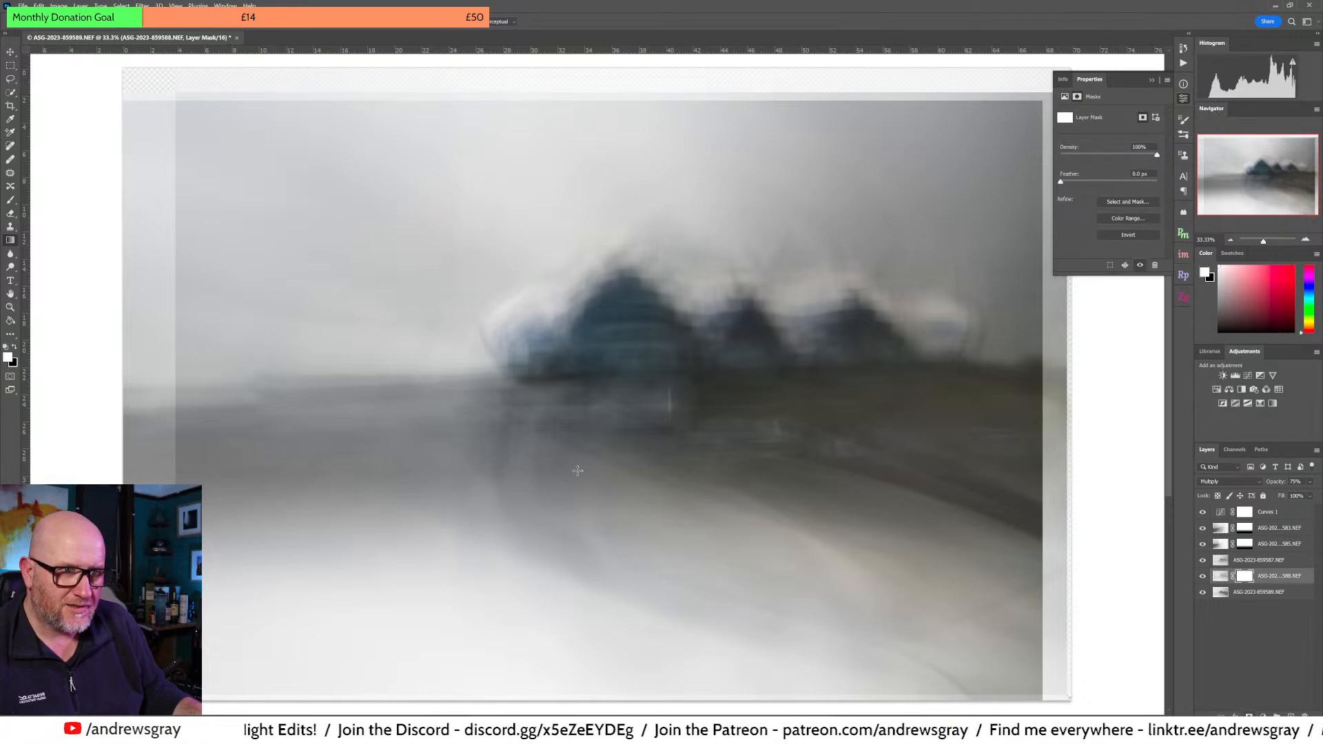
left_click_drag(503, 430, 185, 413)
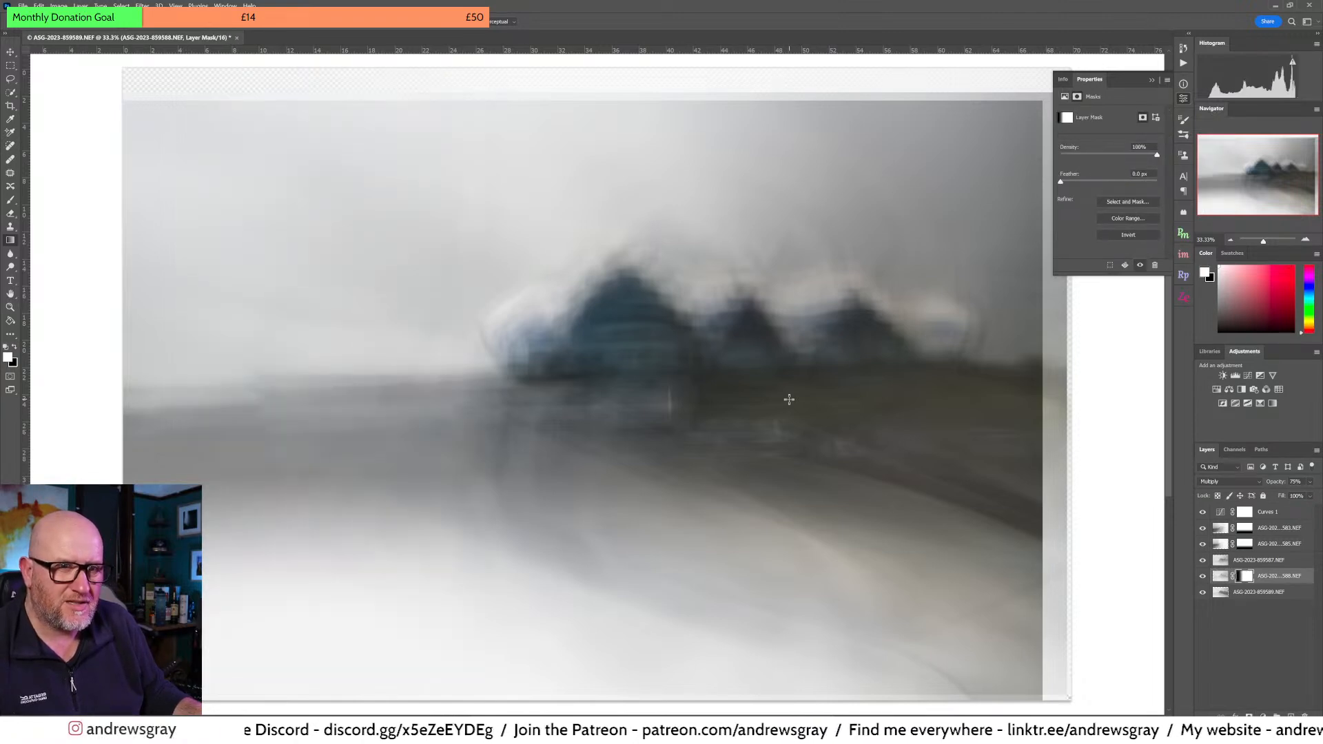
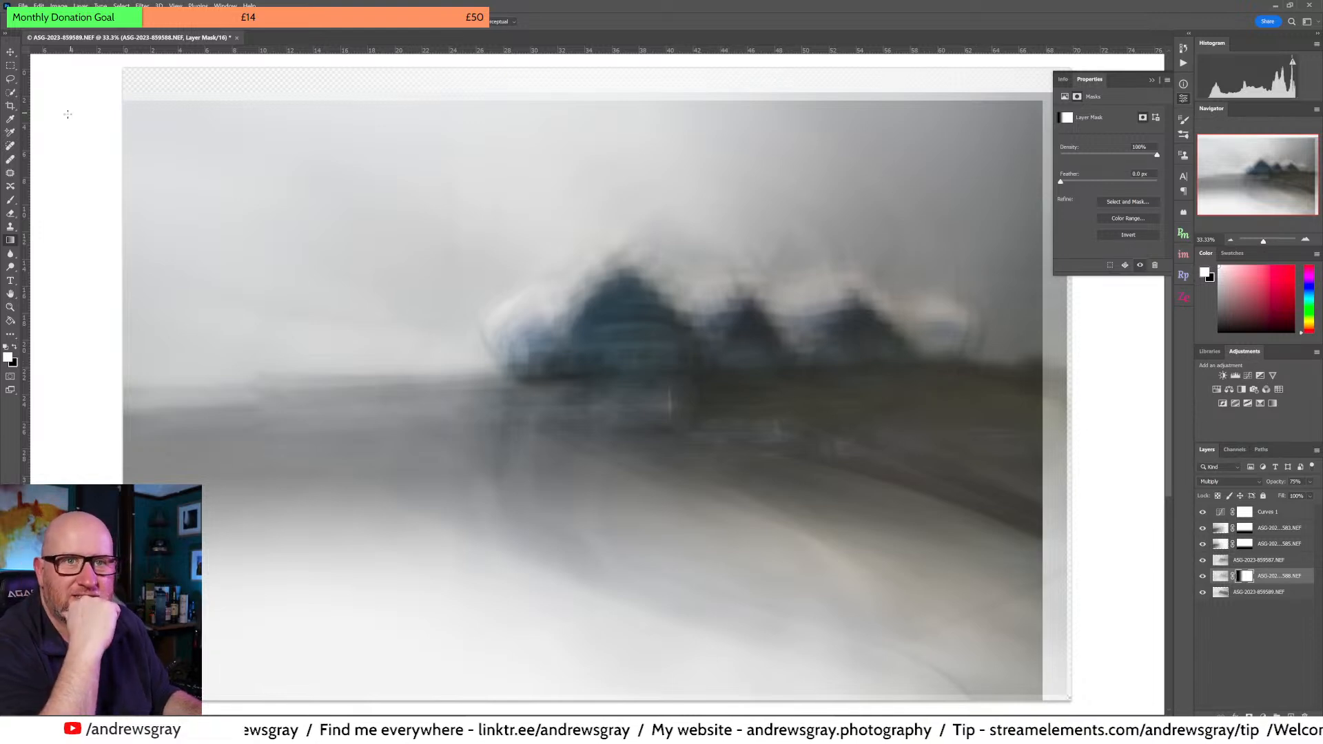
Step: Crop the composite on all four sides to remove the transparent strip and the uneven overlapping layer edges
left_click(15, 111)
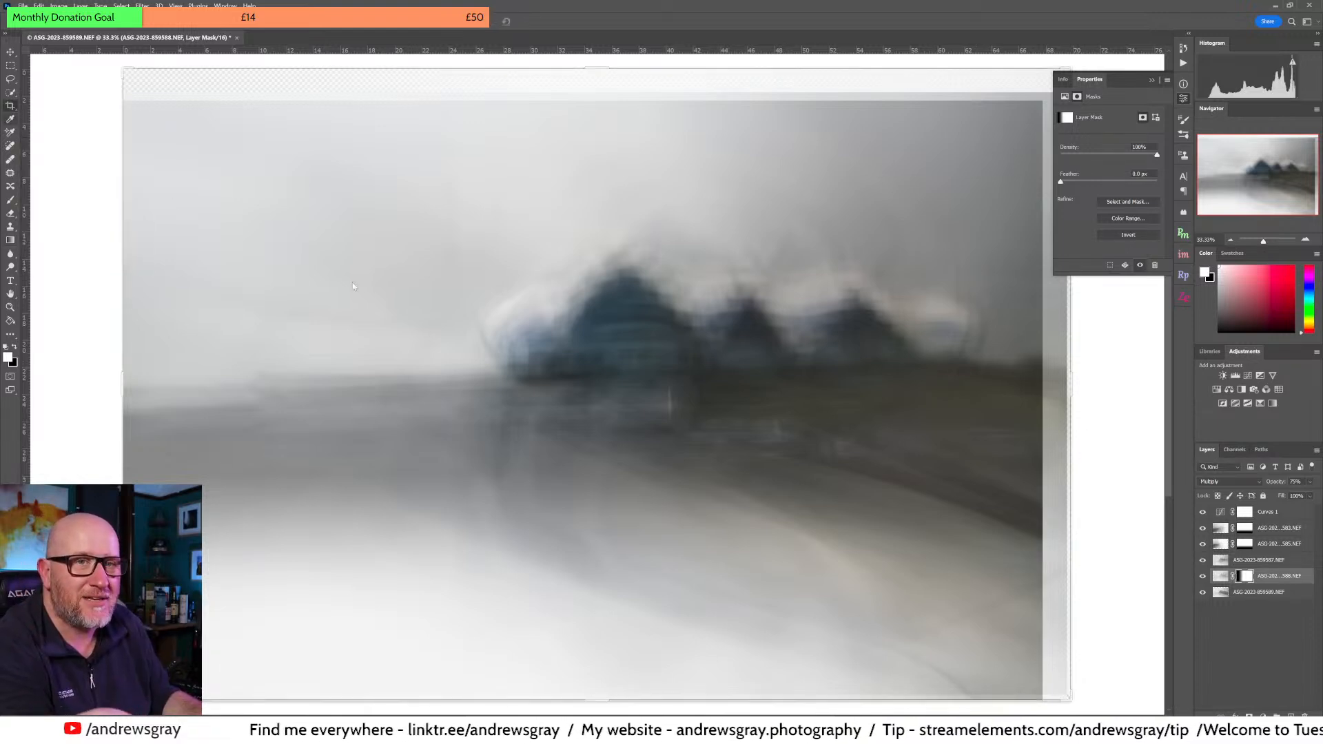
left_click_drag(1073, 379, 1059, 381)
left_click_drag(598, 68, 600, 81)
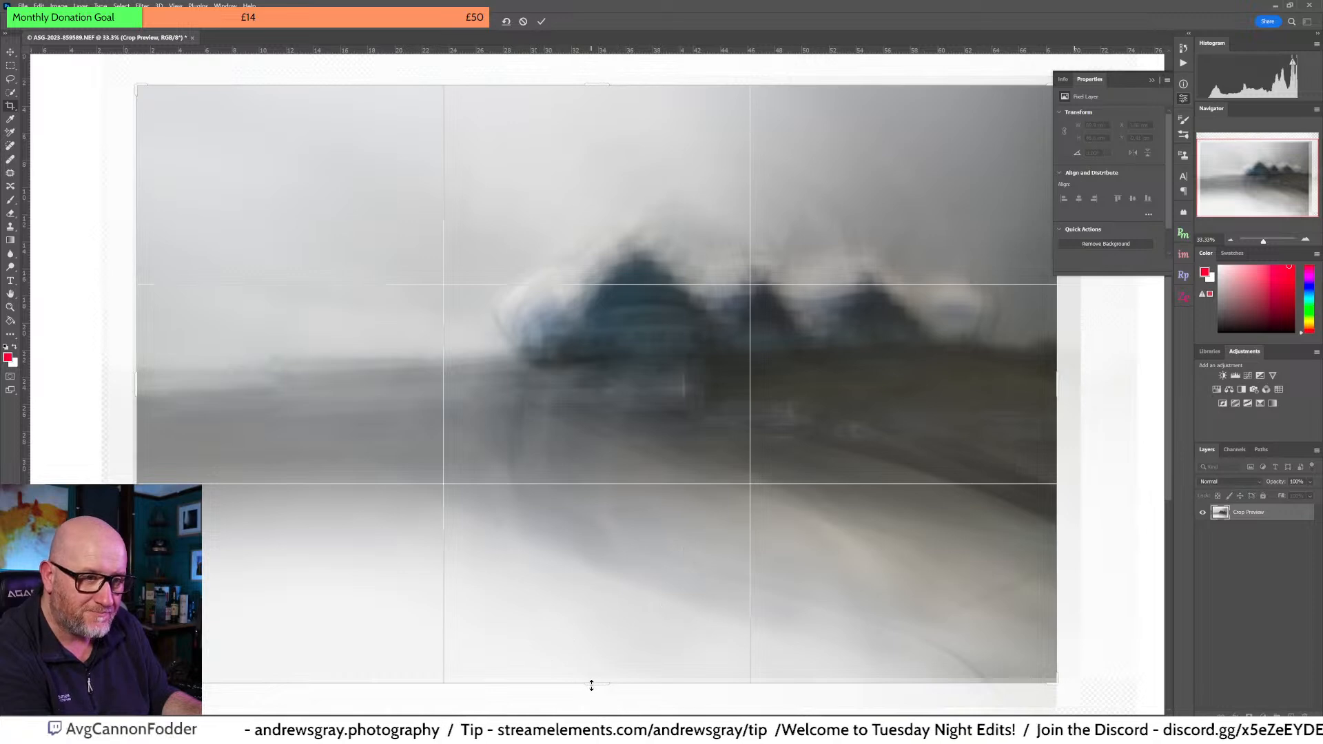
left_click_drag(592, 686, 589, 679)
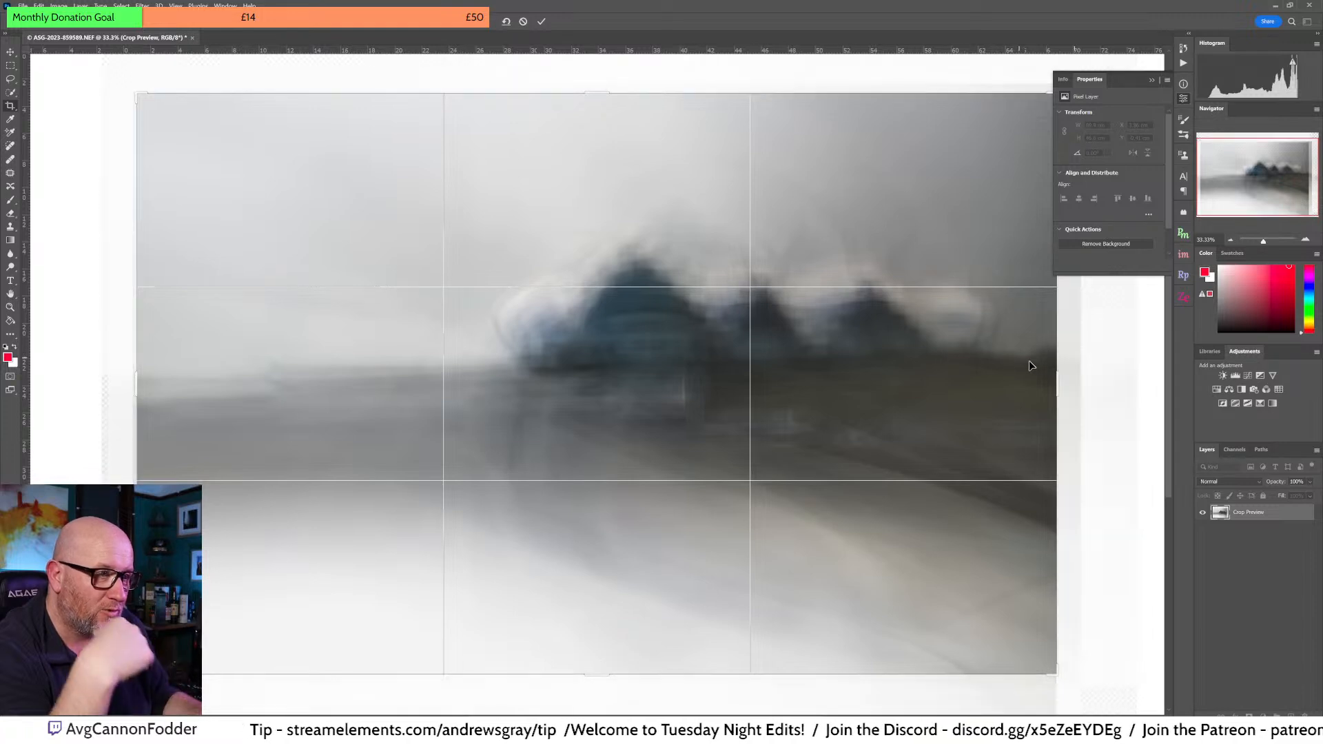
left_click_drag(1056, 387, 1054, 386)
mouse_move(140, 375)
left_mouse_down()
mouse_move(160, 374)
mouse_move(140, 375)
left_mouse_up()
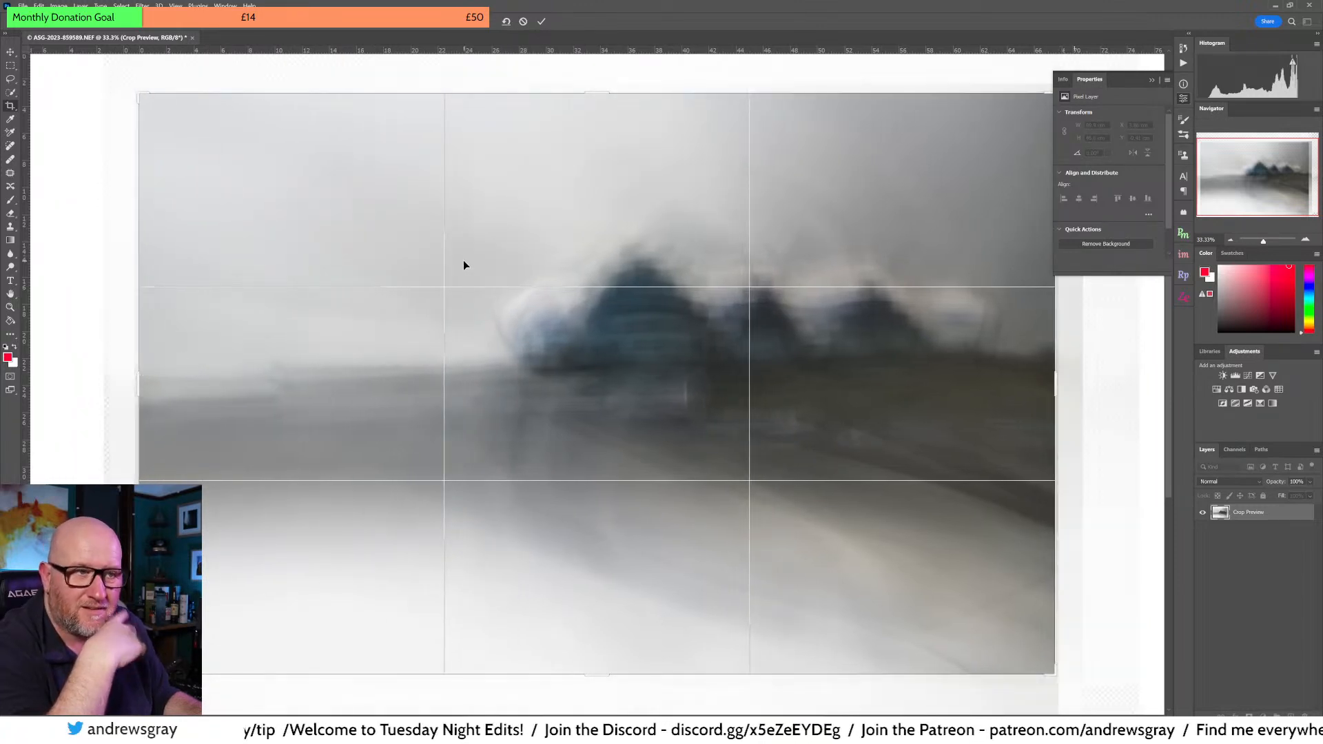
left_click(542, 21)
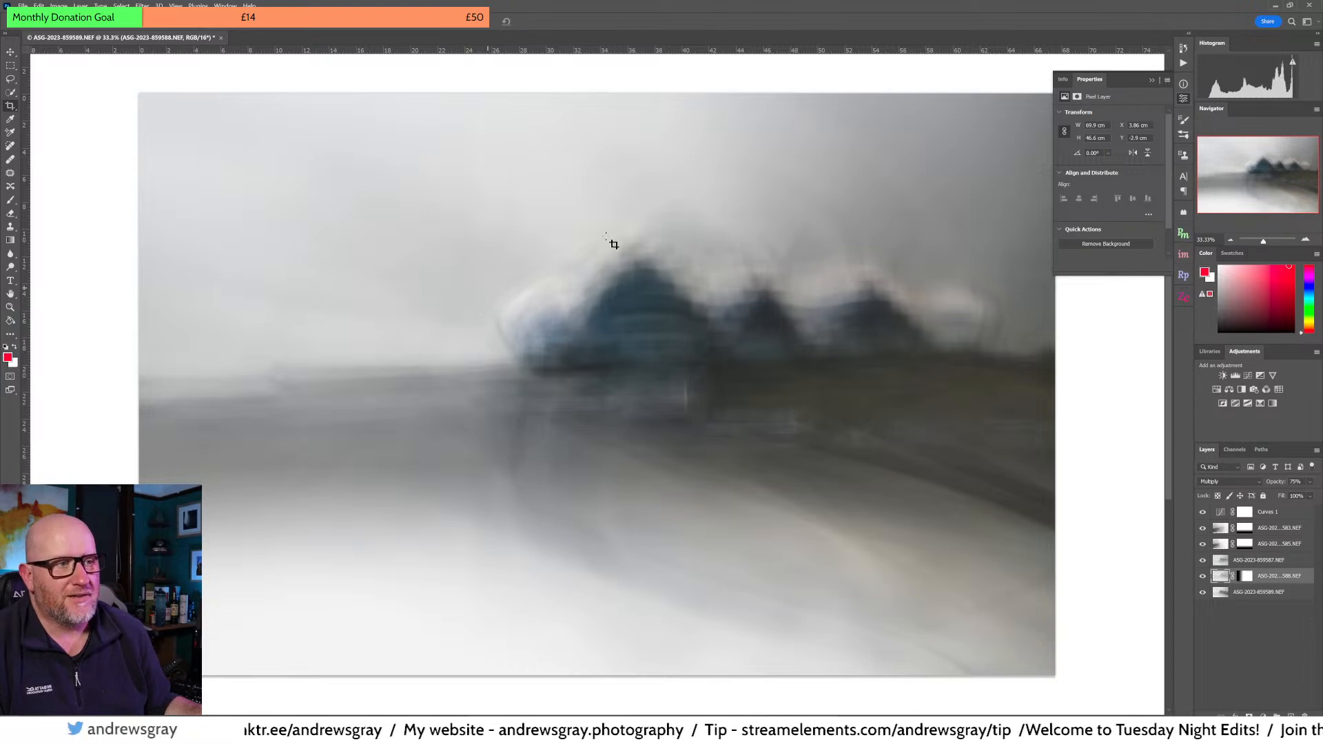
left_click(1184, 98)
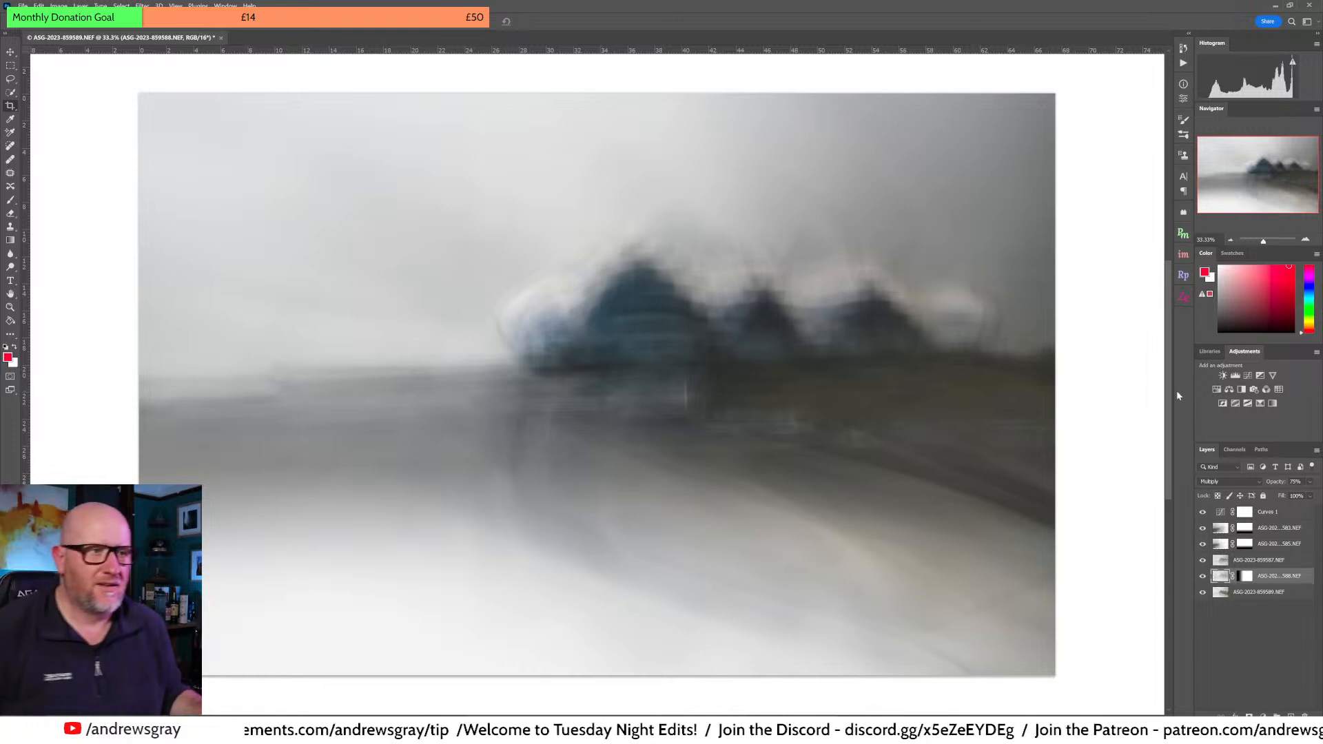
Step: Add a Hue/Saturation adjustment above Curves 1 with Hue -5, Saturation +2 and Lightness 0
left_click(1276, 515)
left_click(1217, 389)
mouse_move(1110, 153)
left_mouse_down()
mouse_move(1126, 158)
mouse_move(1109, 158)
mouse_move(1111, 176)
left_mouse_up()
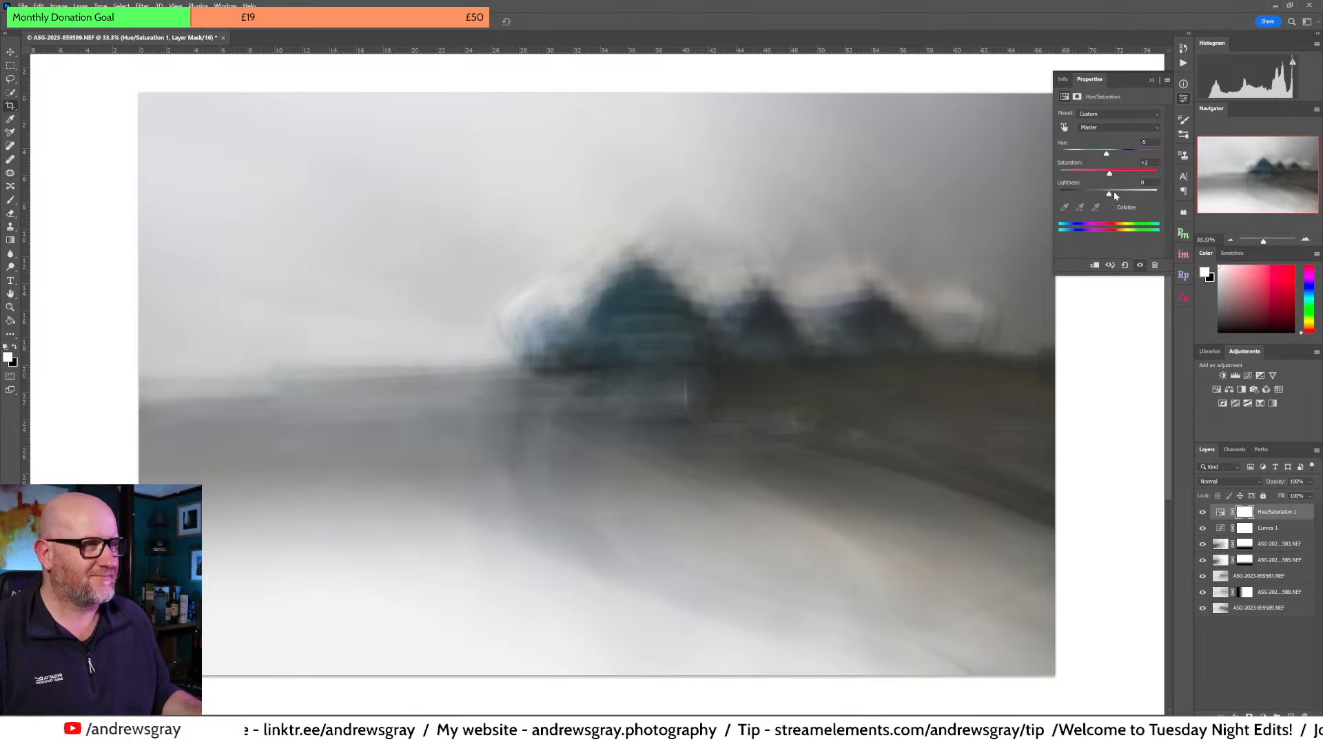
left_click(1111, 193)
left_click_drag(1118, 197, 1104, 197)
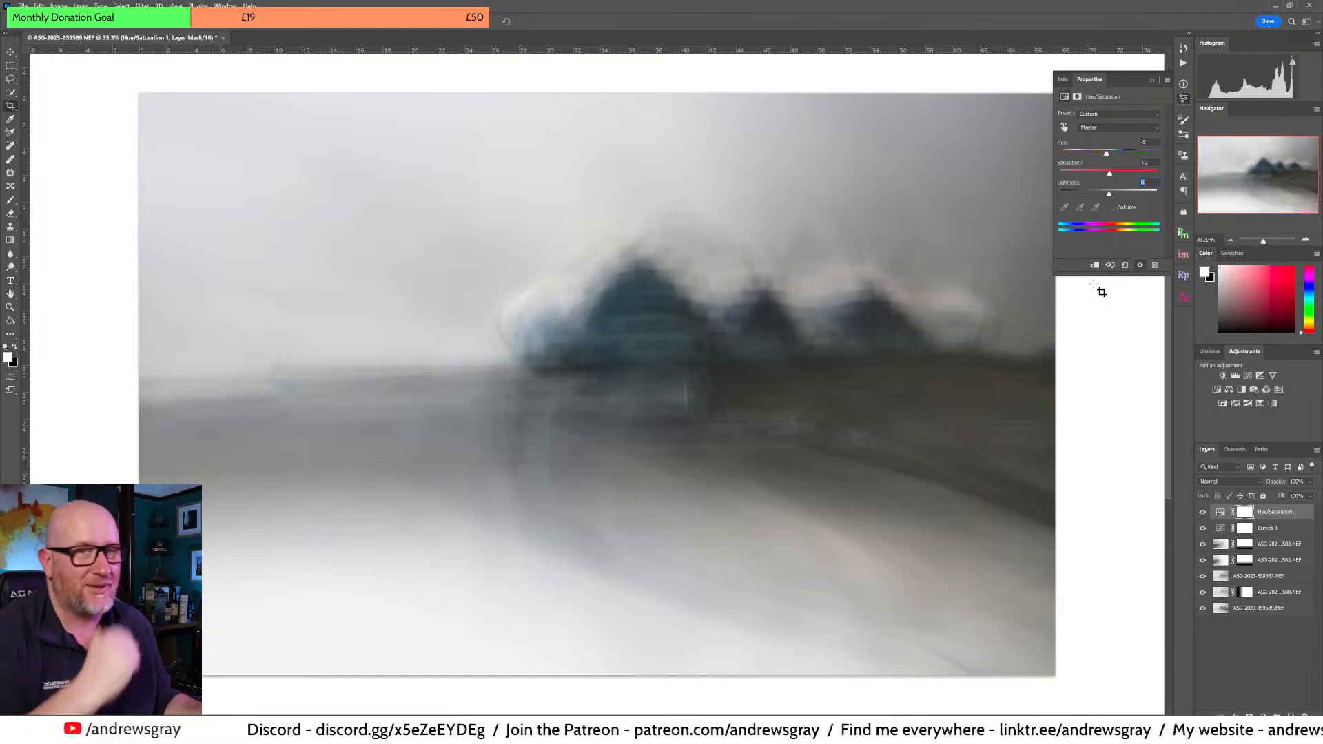
left_click(1184, 99)
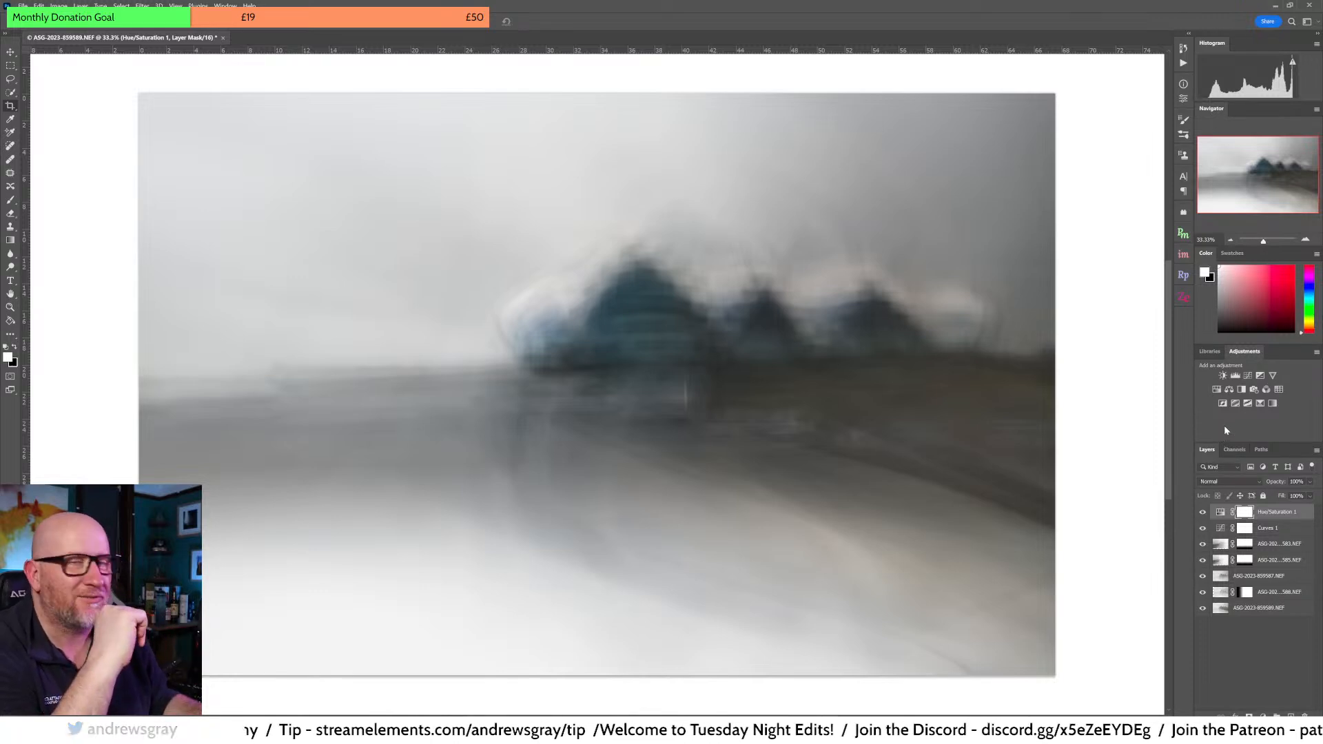
Step: Compare the composite with the Hue/Saturation and Curves adjustments each hidden and shown in turn
left_click(1202, 513)
left_click(1204, 514)
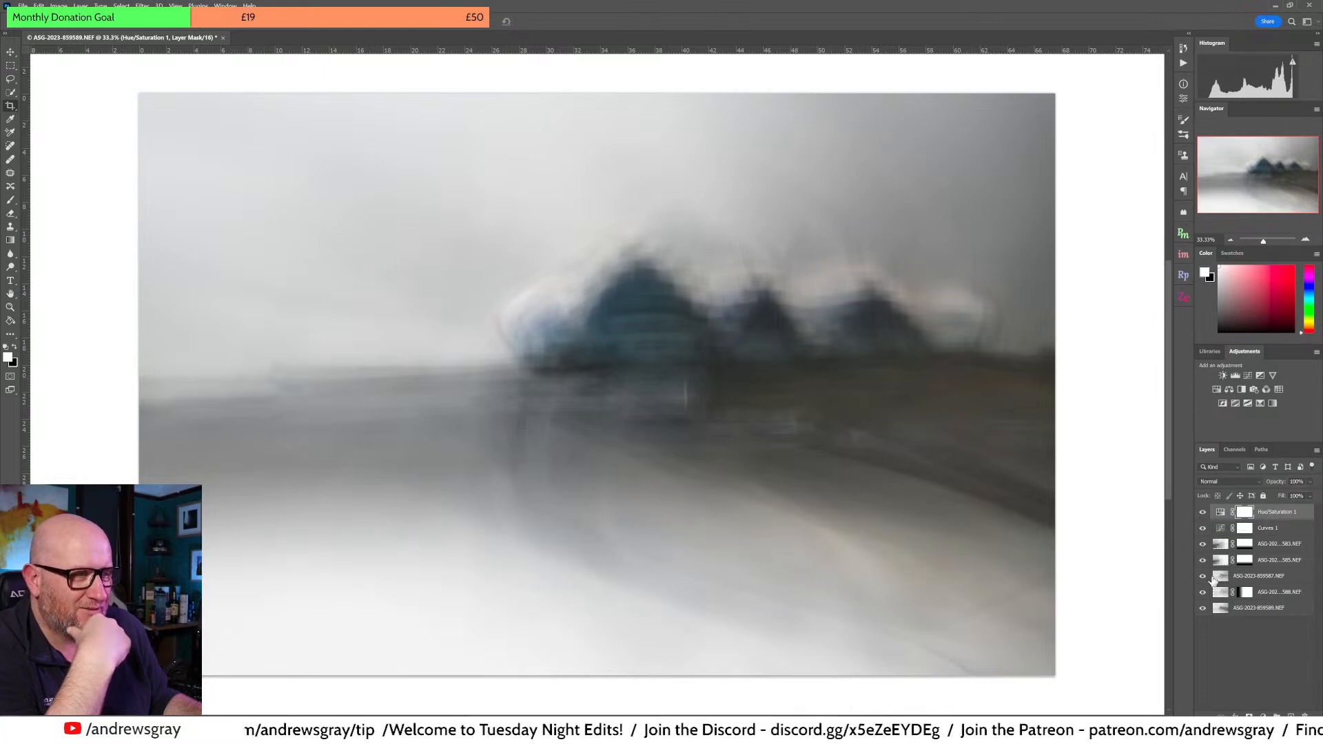
left_click(1203, 530)
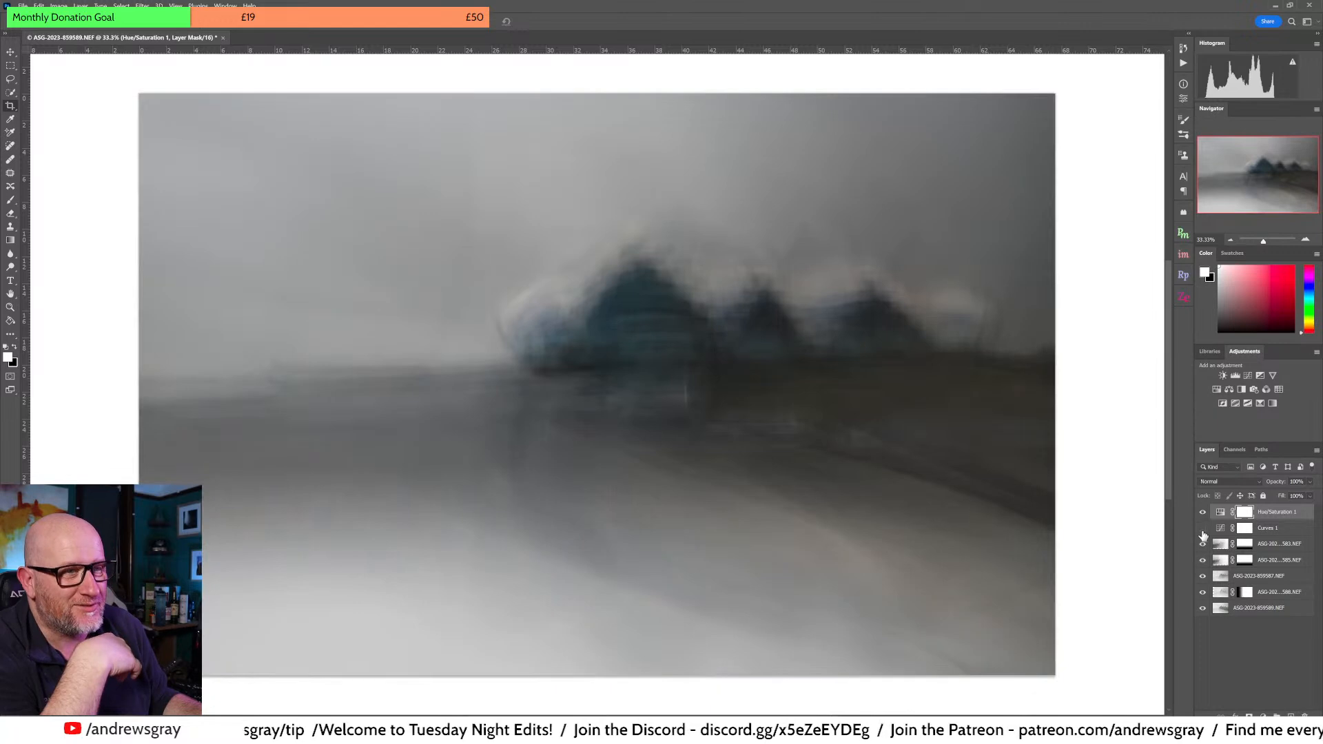
left_click(1203, 529)
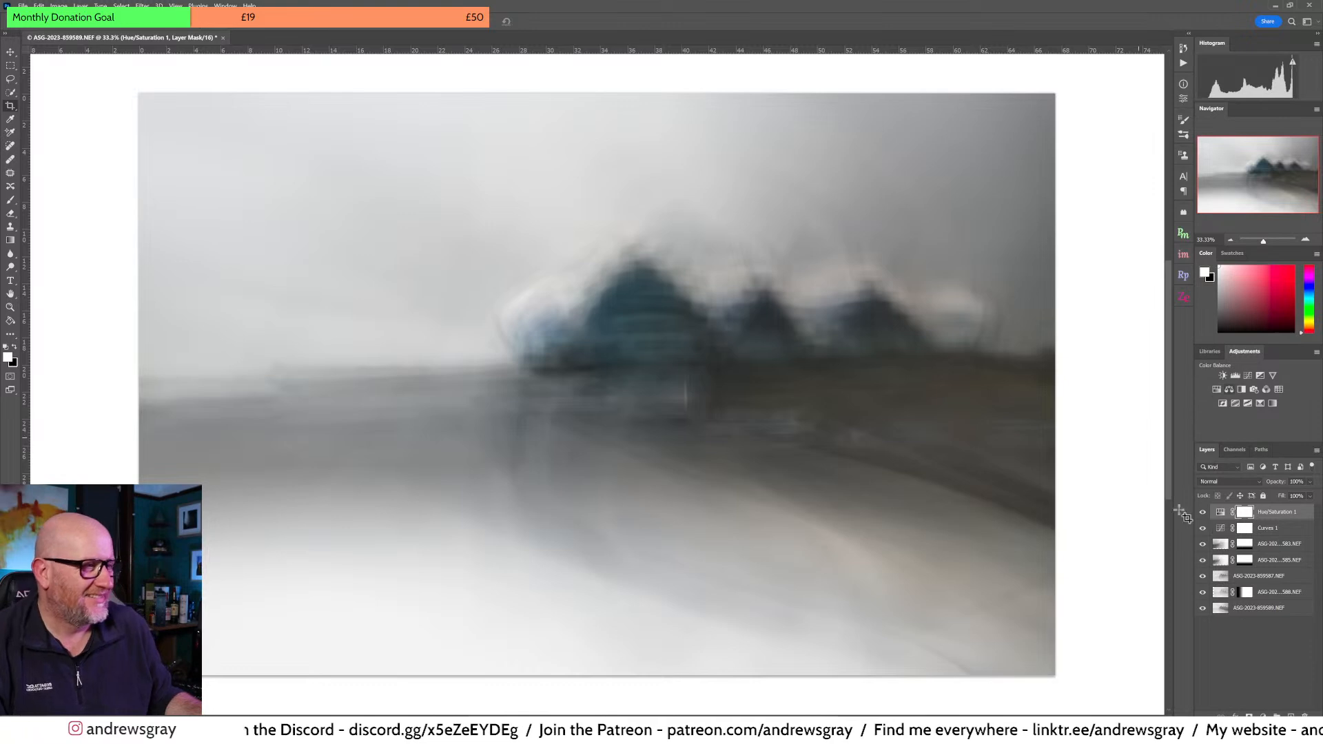
left_click(1203, 529)
left_click(1204, 529)
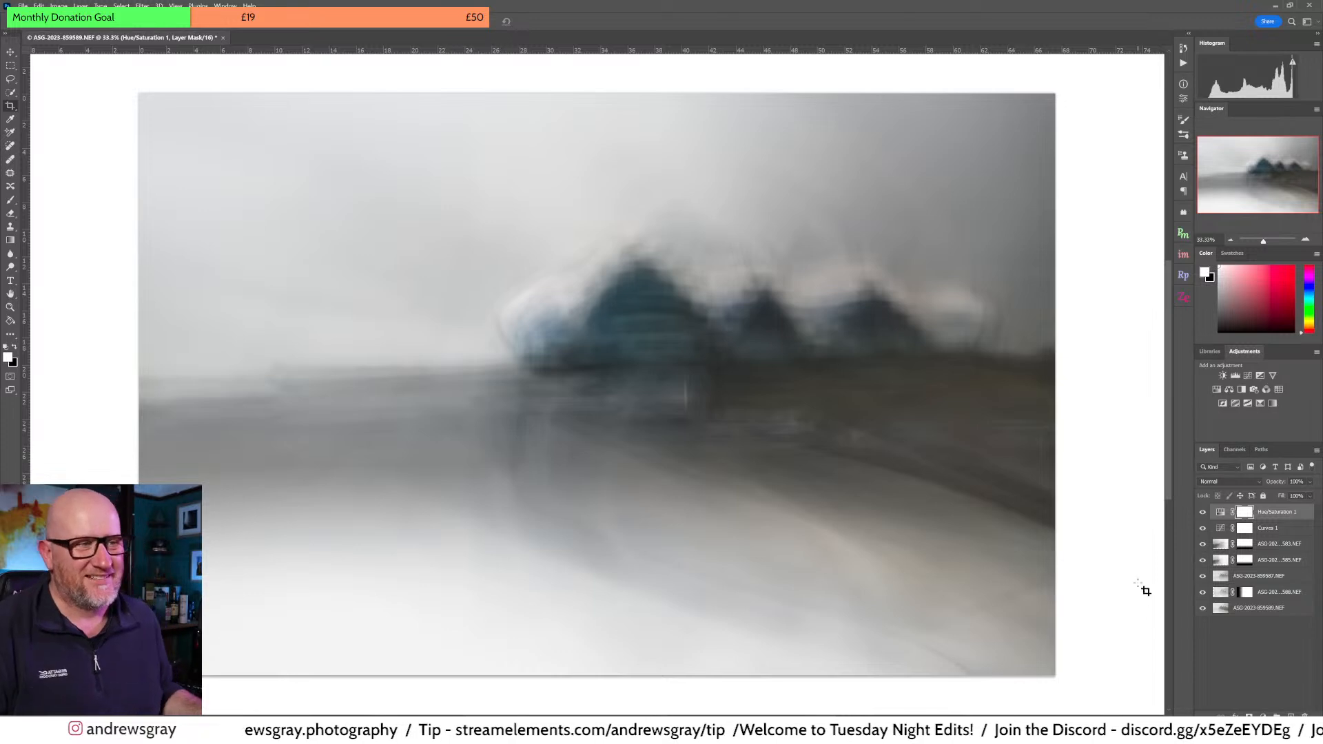
Step: Stamp the visible layers into a new layer on top, and free-transform it to about double size with a diagonal clockwise tilt
left_click(1217, 657)
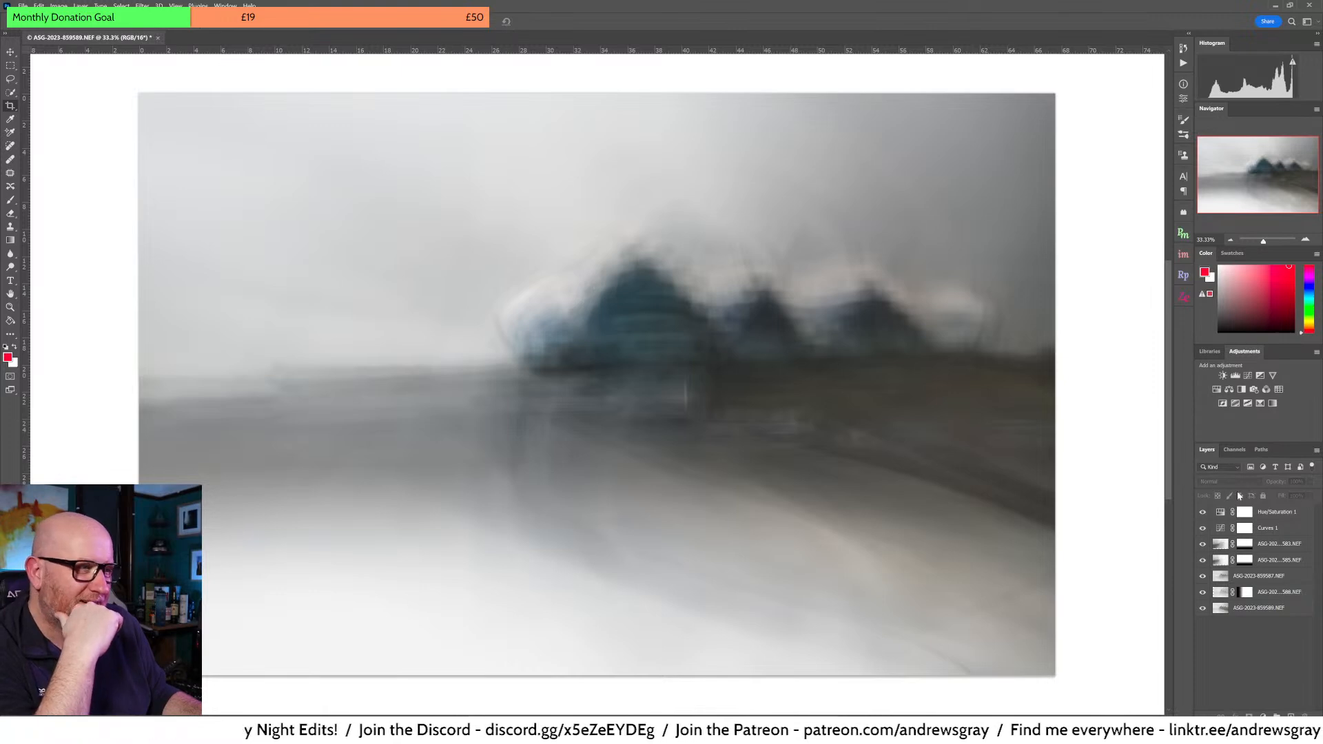
left_click(1272, 517)
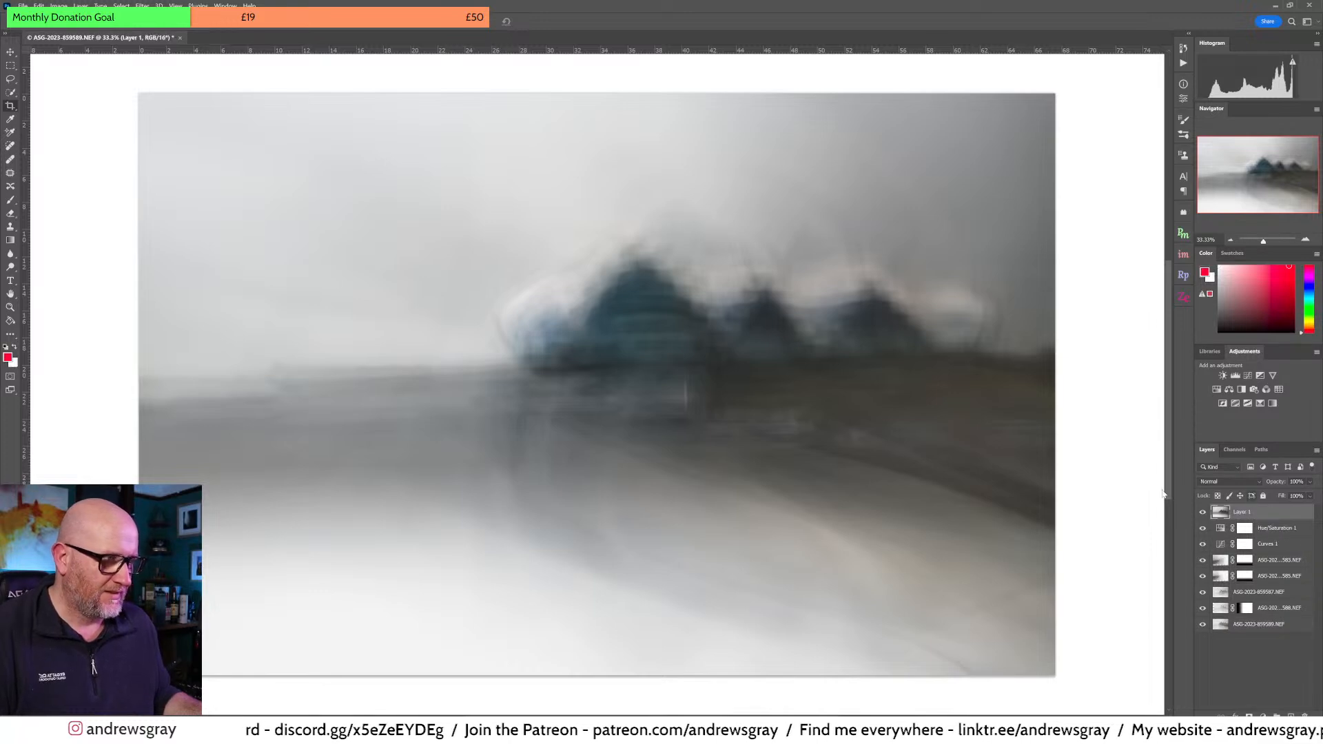
left_click(1230, 240)
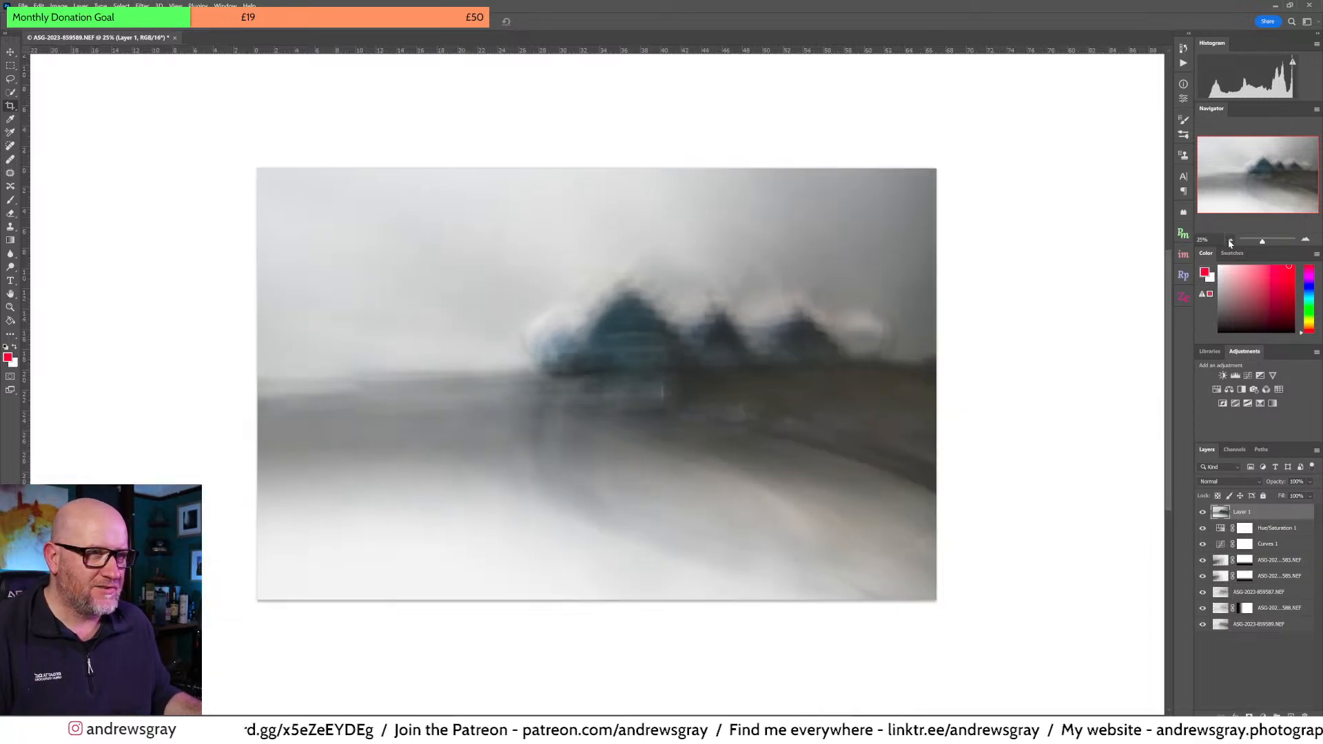
left_click(1231, 241)
left_click(1231, 240)
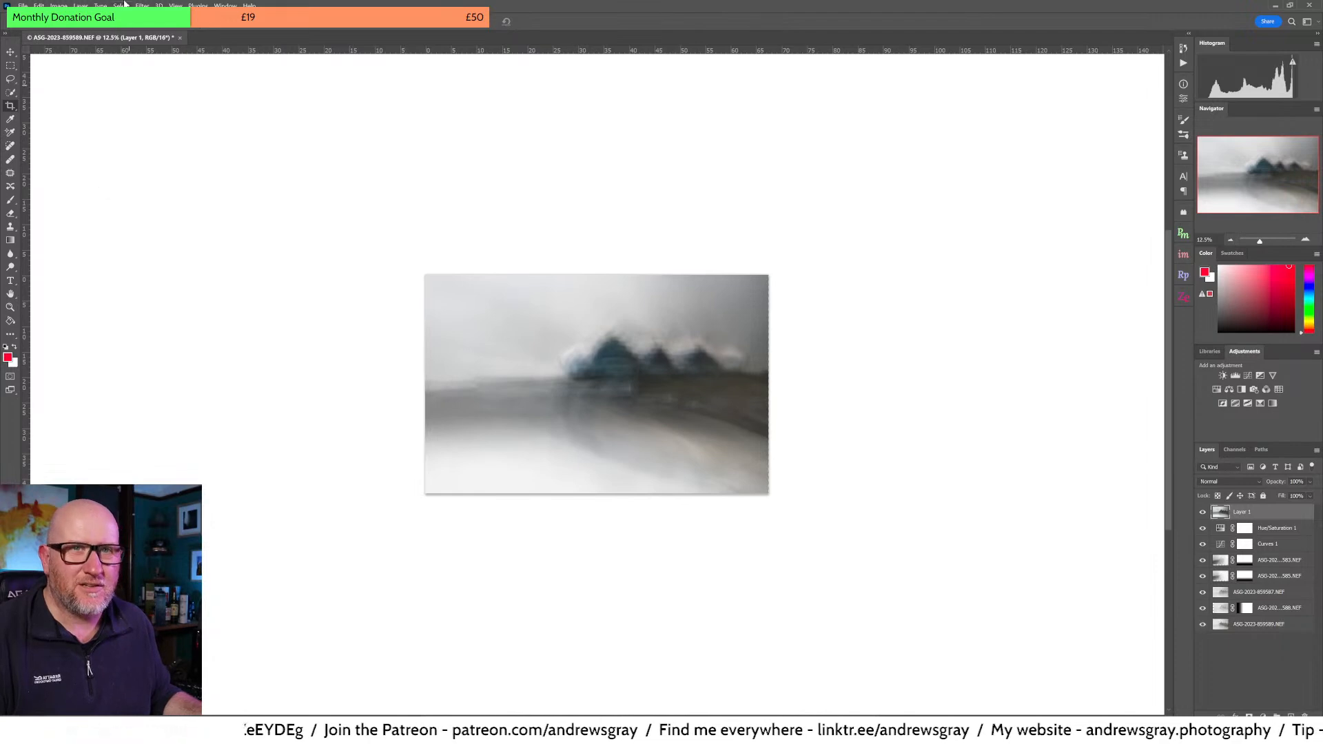
left_click(23, 5)
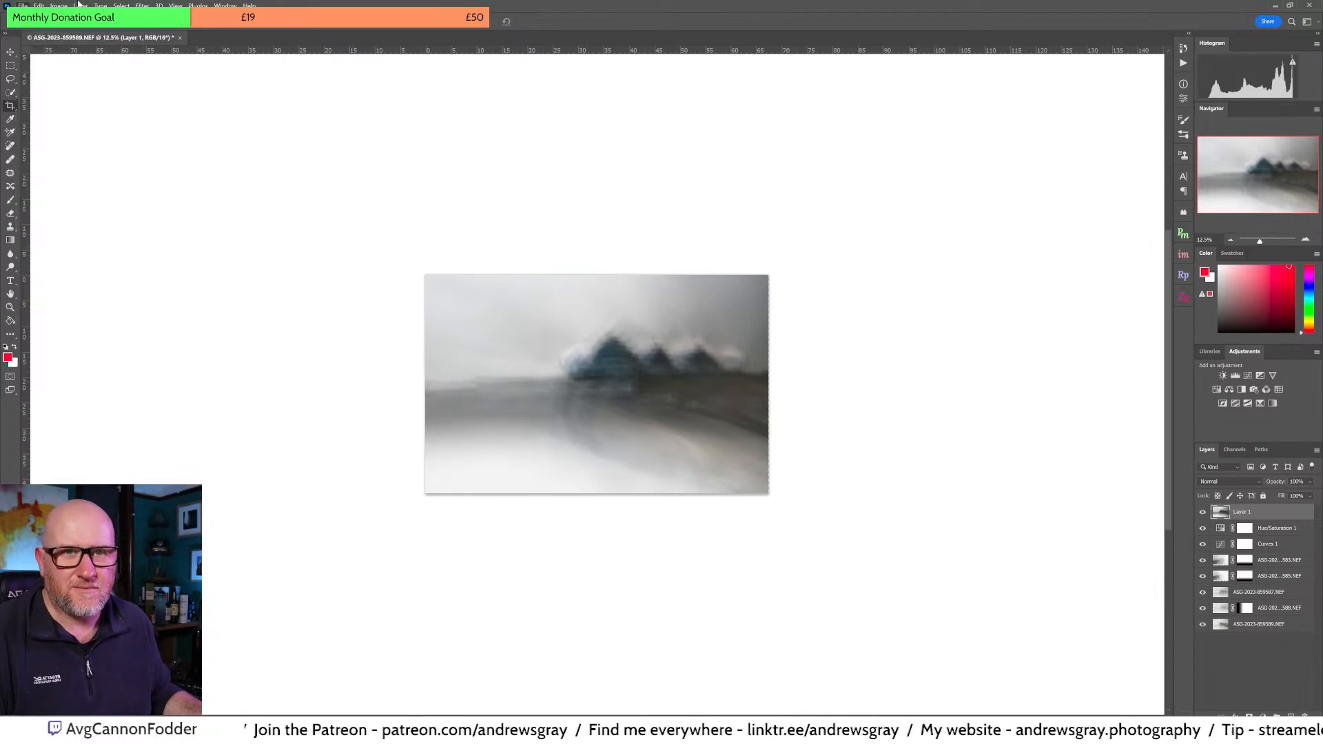
left_click(38, 6)
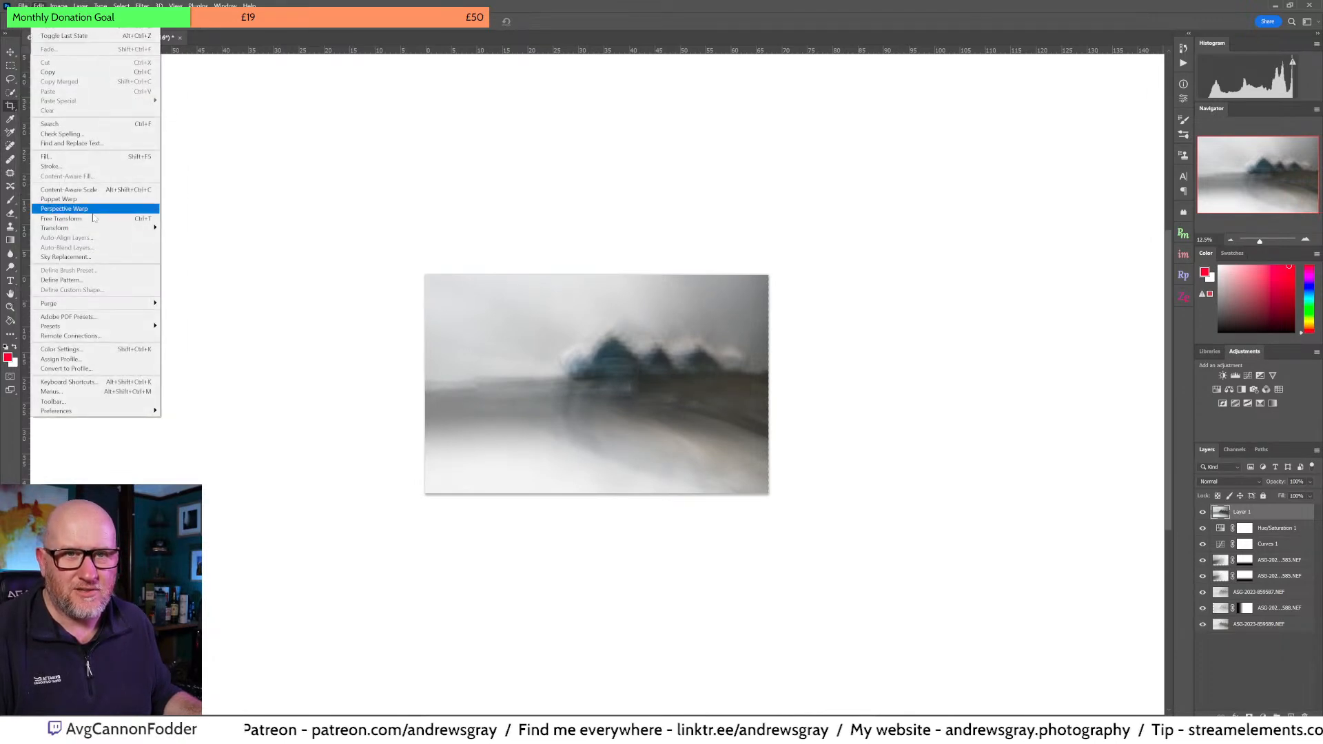
left_click(61, 218)
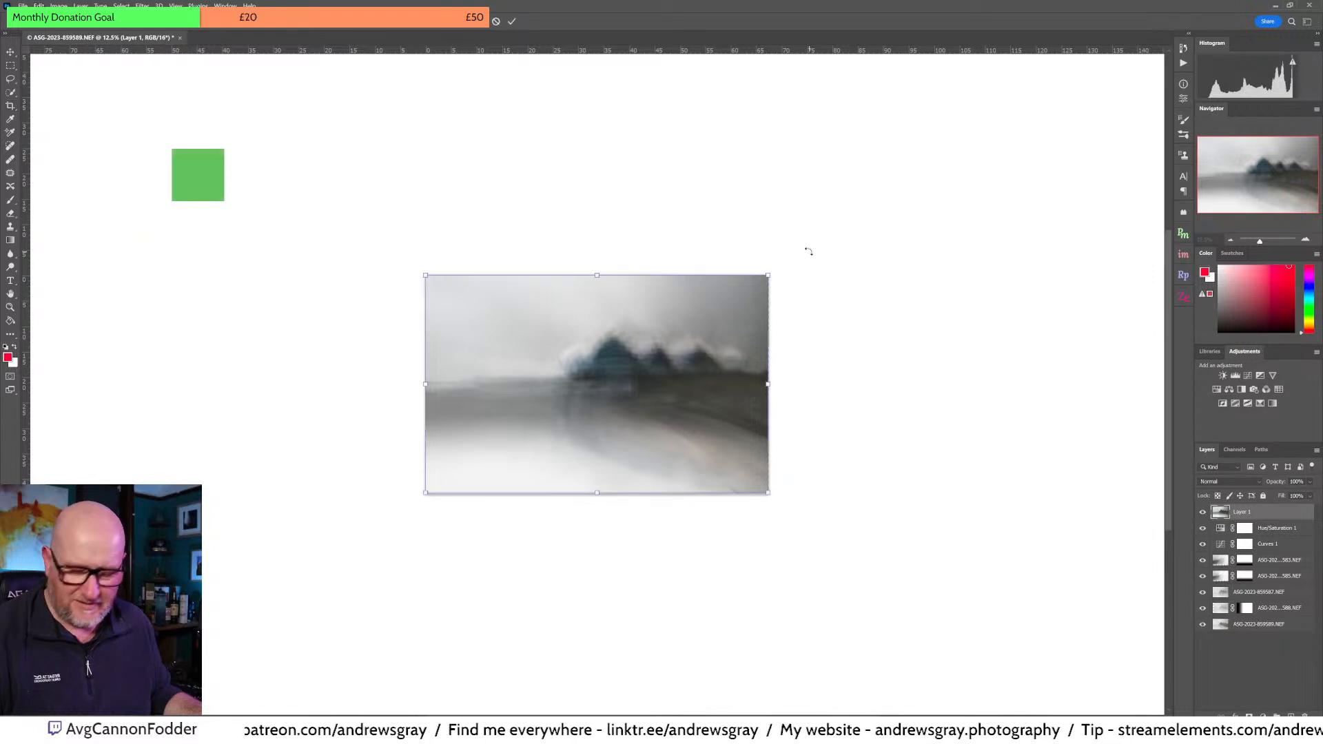
left_click_drag(808, 251, 1078, 347)
left_click_drag(853, 349, 699, 292)
left_click_drag(925, 418, 1083, 439)
left_click_drag(974, 438, 880, 429)
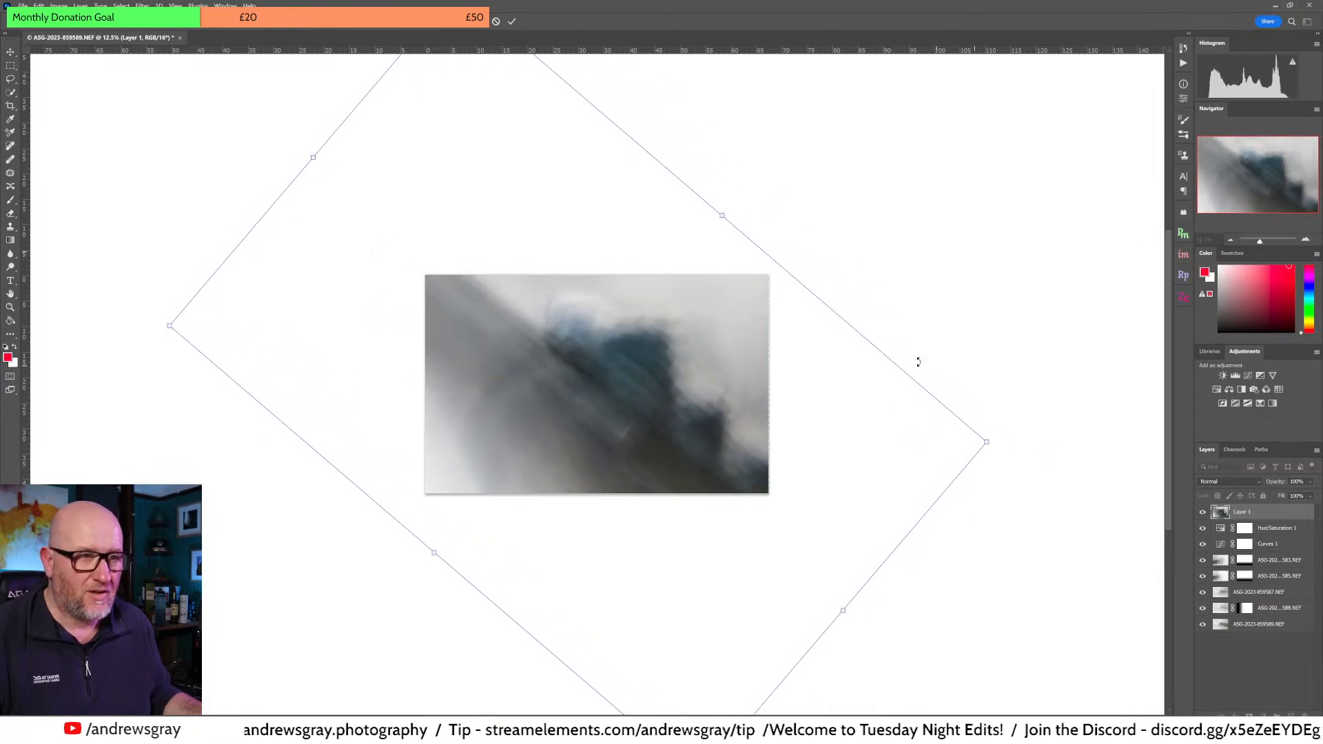
Step: Try the Multiply and Lighten blend modes on the enlarged top layer
left_click(1240, 484)
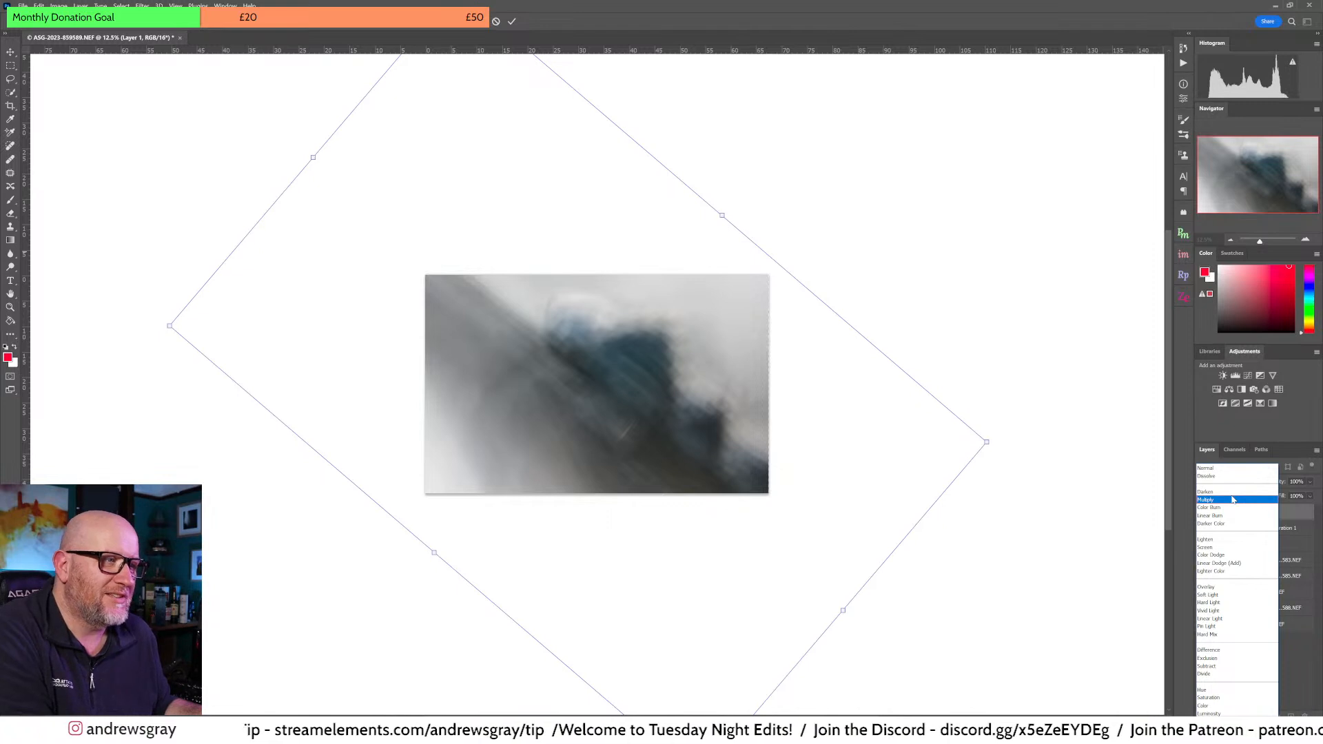
left_click(1234, 499)
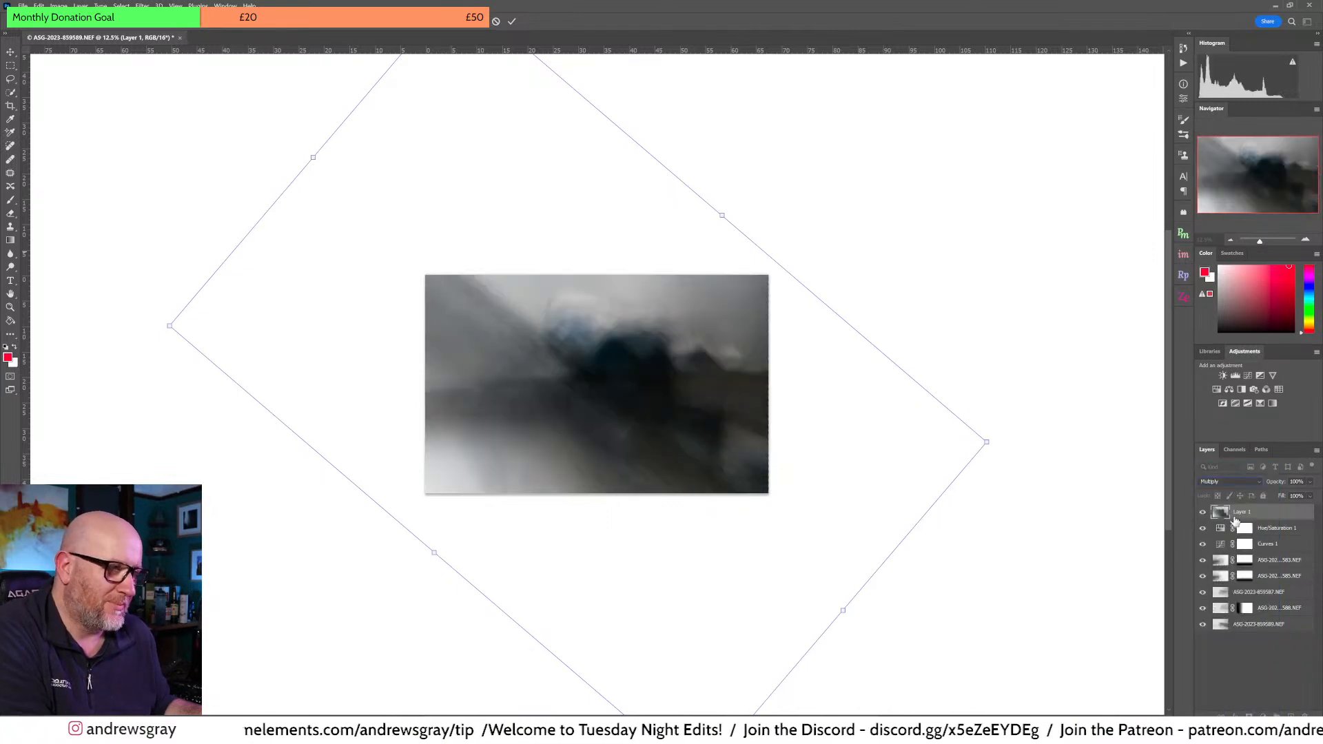
left_click(1234, 482)
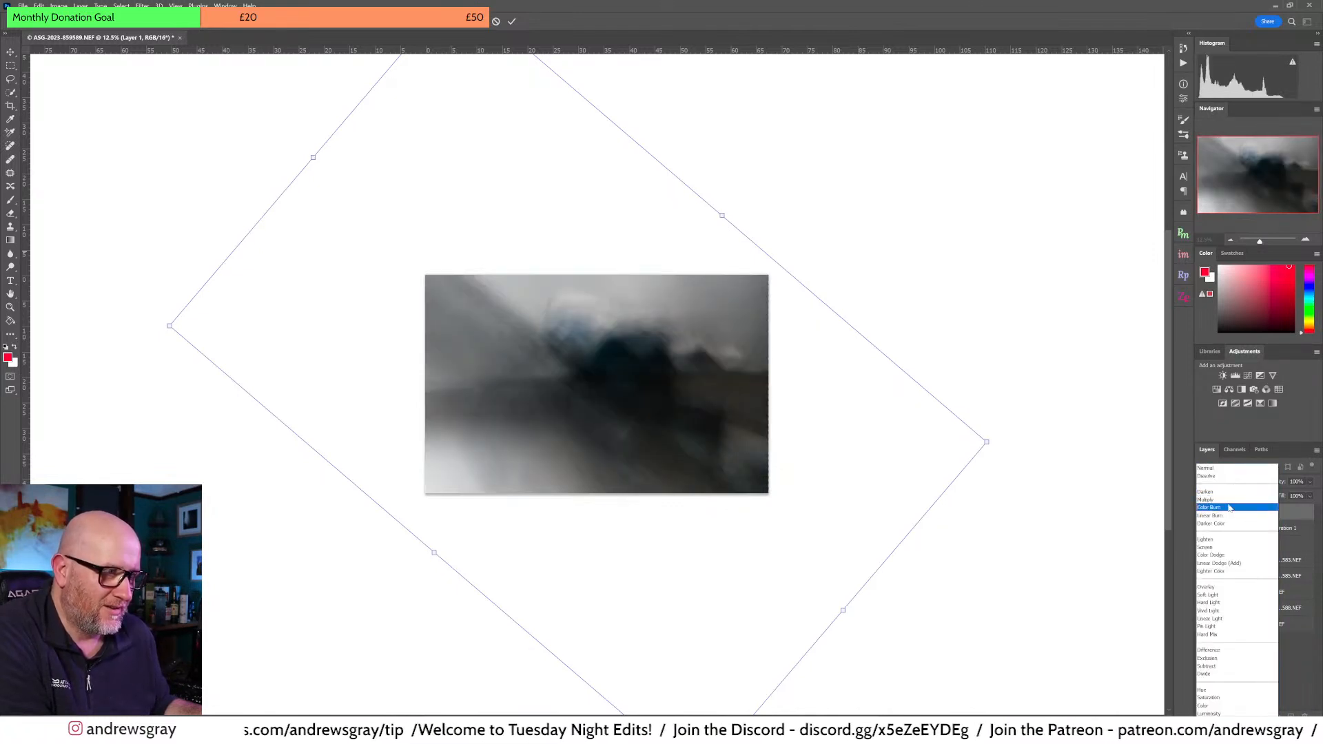
left_click(1230, 540)
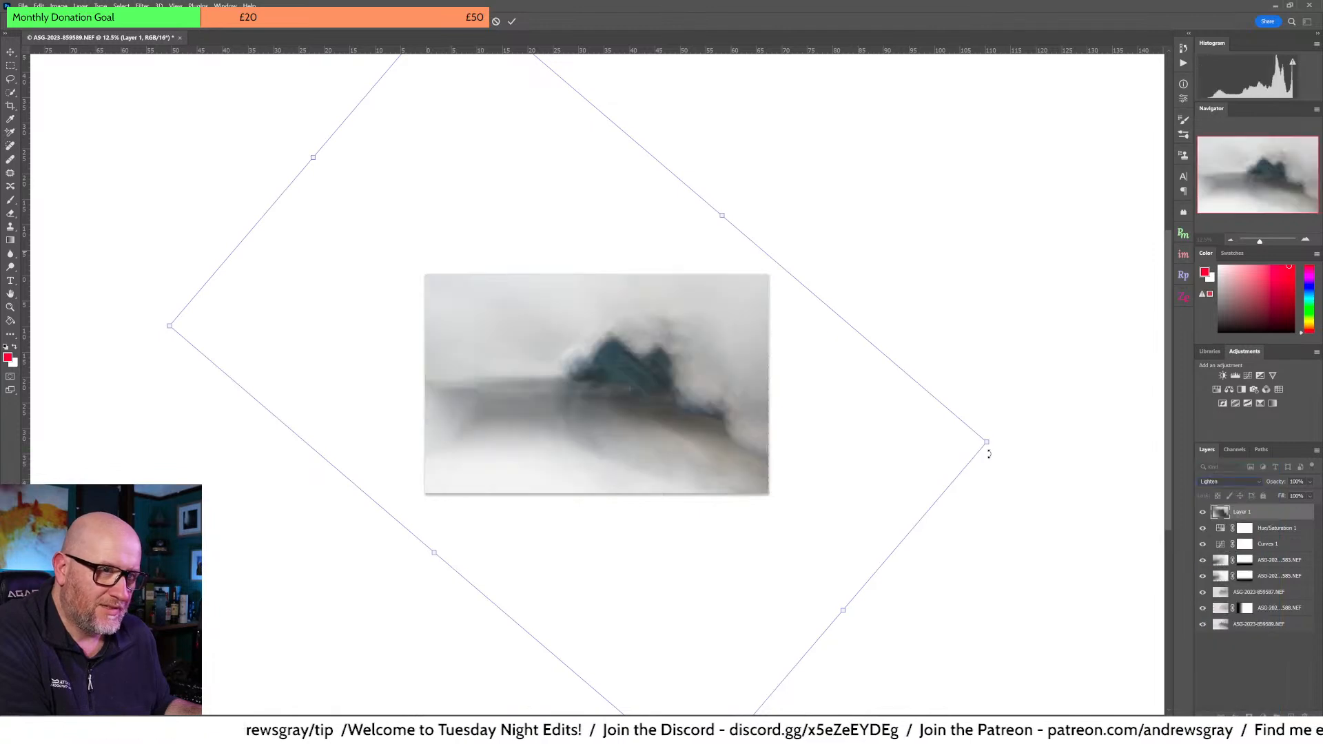
Step: Rotate the enlarged top layer until it is roughly upside down, and reposition it over the canvas
left_click_drag(1047, 381, 324, 582)
left_click_drag(751, 432, 800, 383)
left_click_drag(1019, 336, 1058, 465)
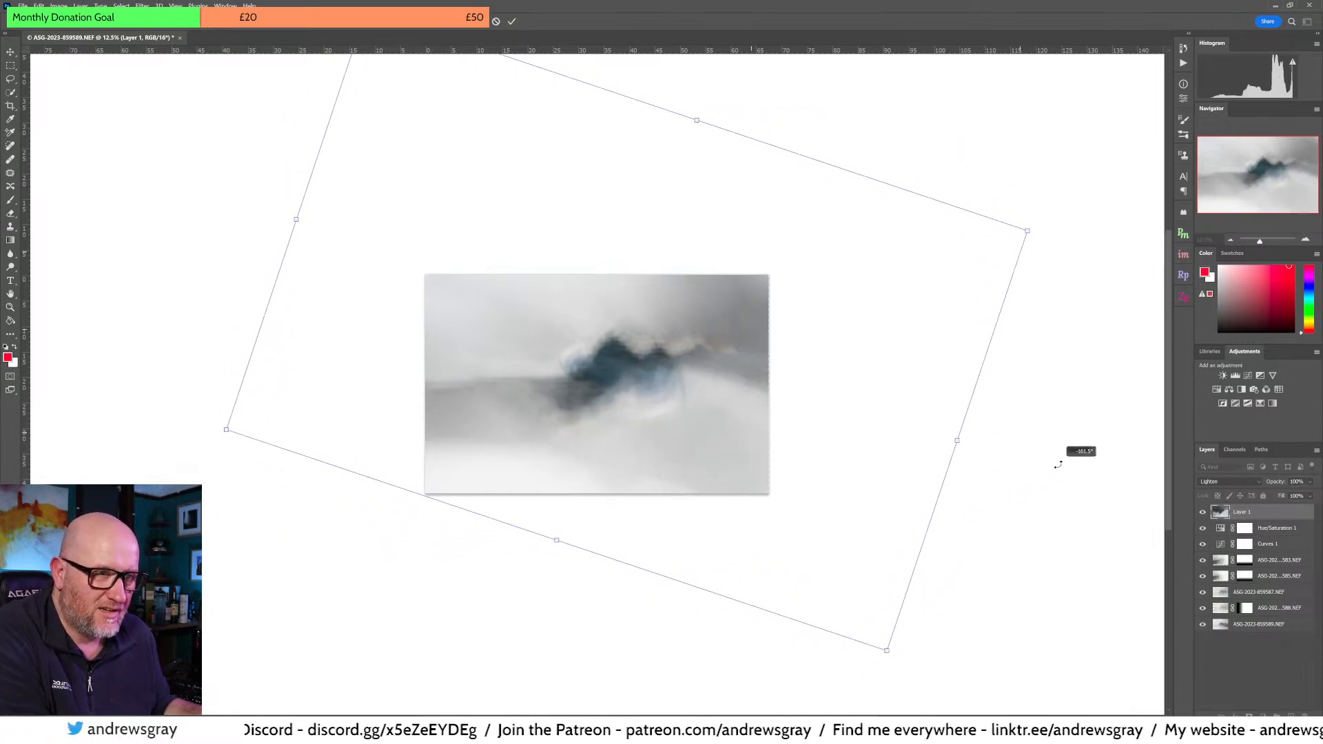
left_click_drag(764, 423, 800, 502)
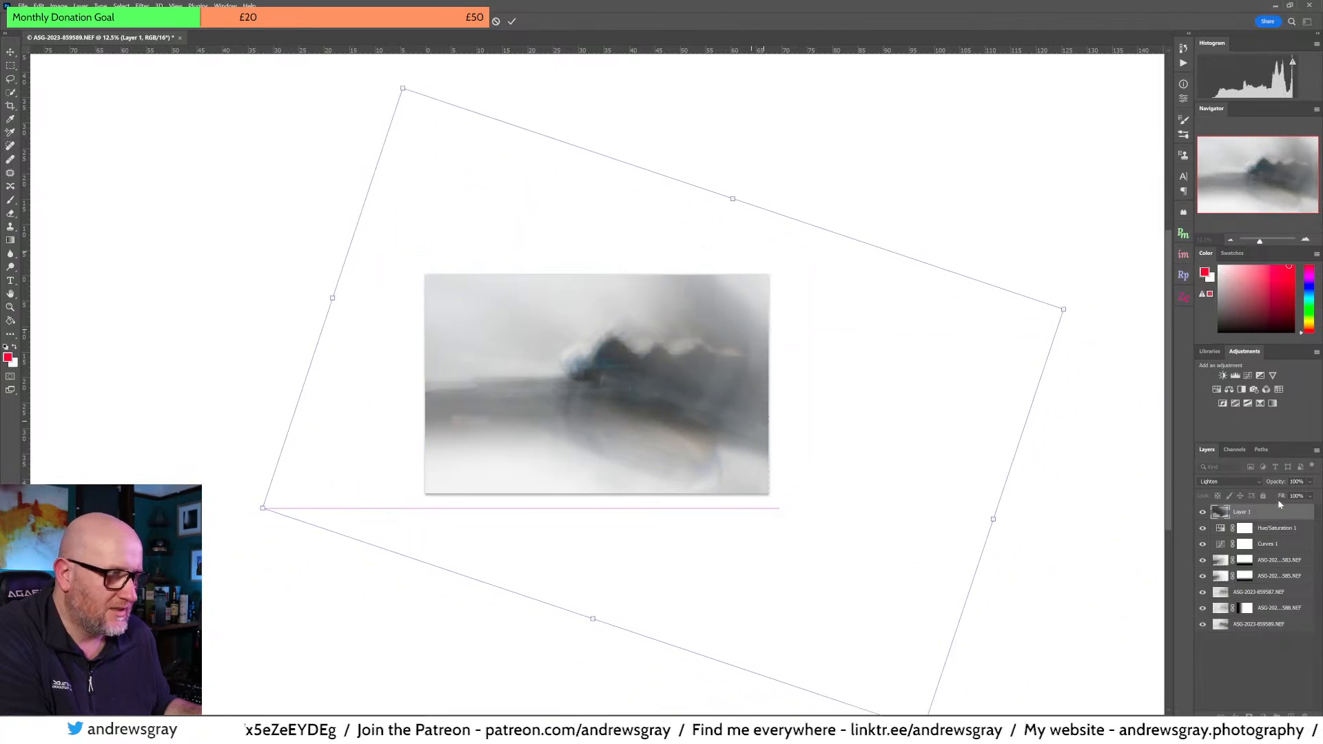
Step: Set the top layer's blend mode to Pin Light, and rotate and shift it until the inverted buildings sit nearly level below the originals
left_click(1234, 482)
left_click(1218, 629)
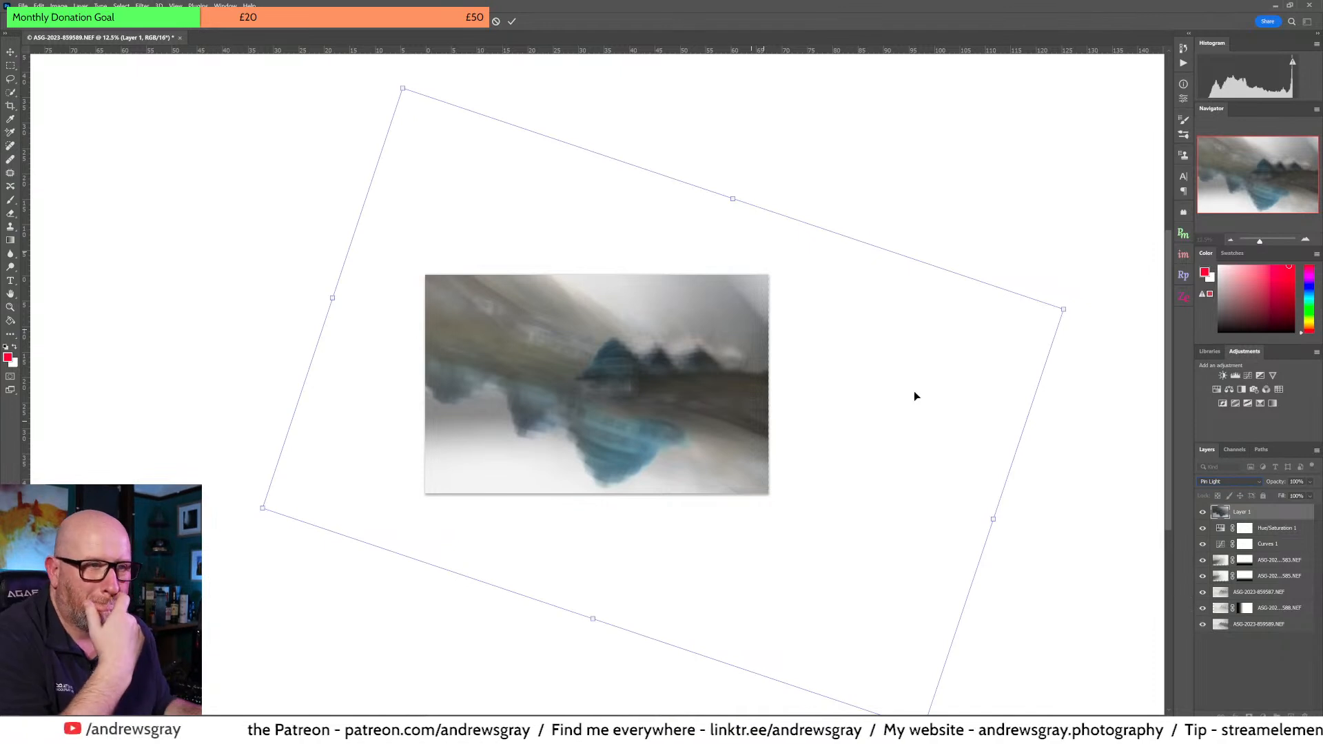
mouse_move(886, 399)
left_mouse_down()
mouse_move(900, 333)
mouse_move(913, 369)
mouse_move(850, 384)
mouse_move(873, 391)
left_mouse_up()
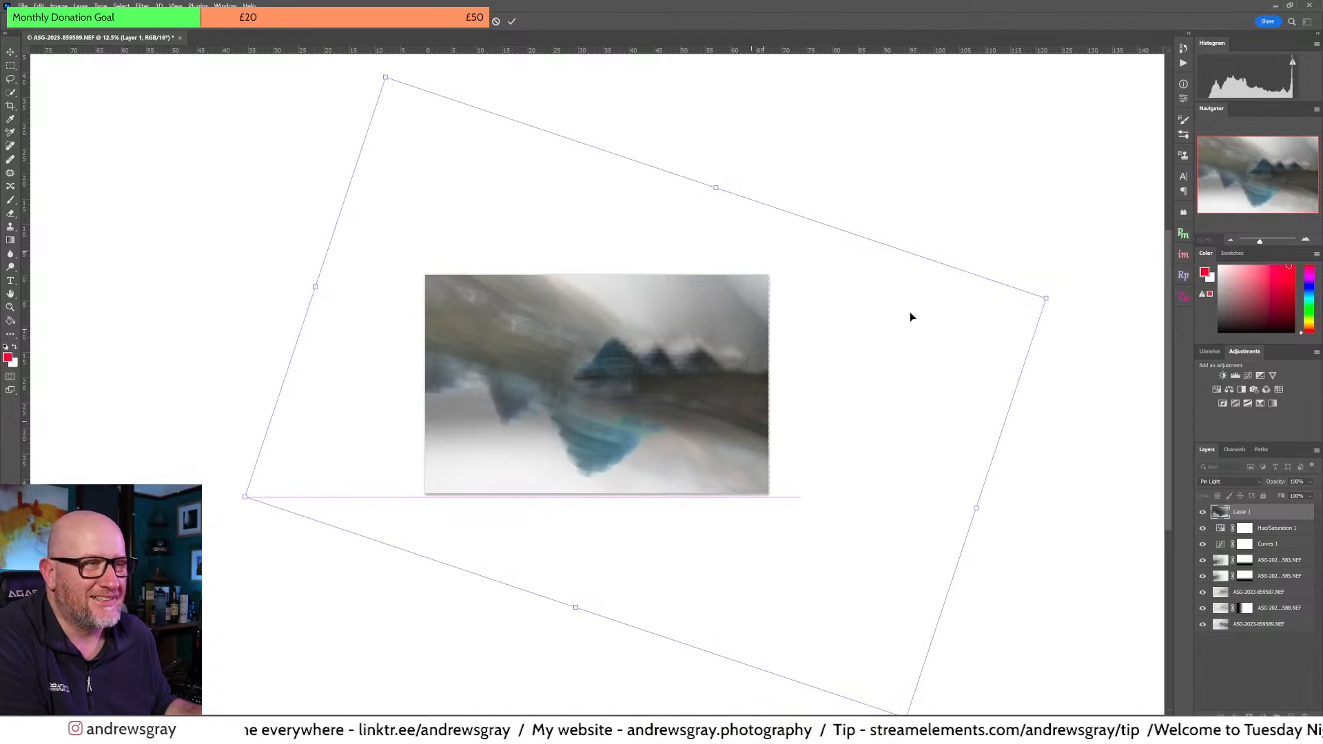
left_click_drag(830, 172, 734, 131)
left_click_drag(732, 291, 694, 300)
Step: Try the Saturation and Hue blend modes on the inverted top layer, and set it to Exclusion
left_click(1230, 482)
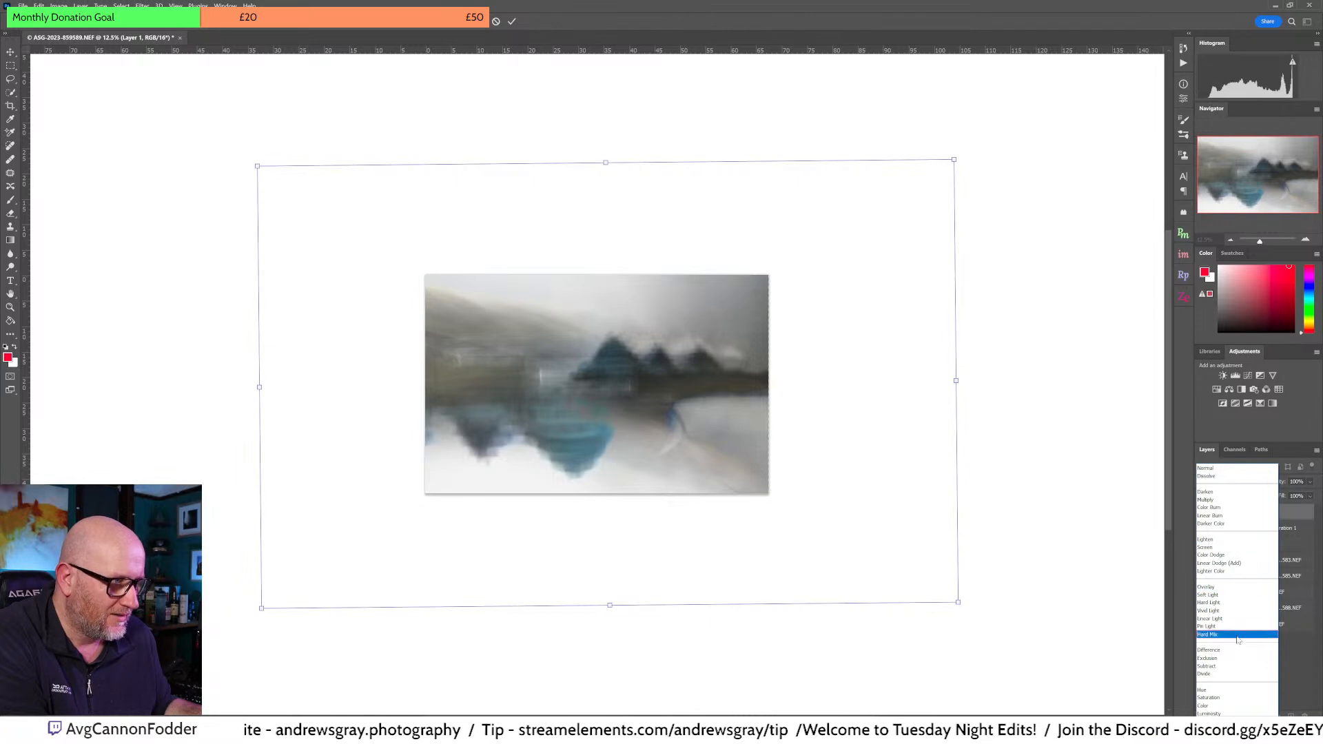
left_click(1229, 696)
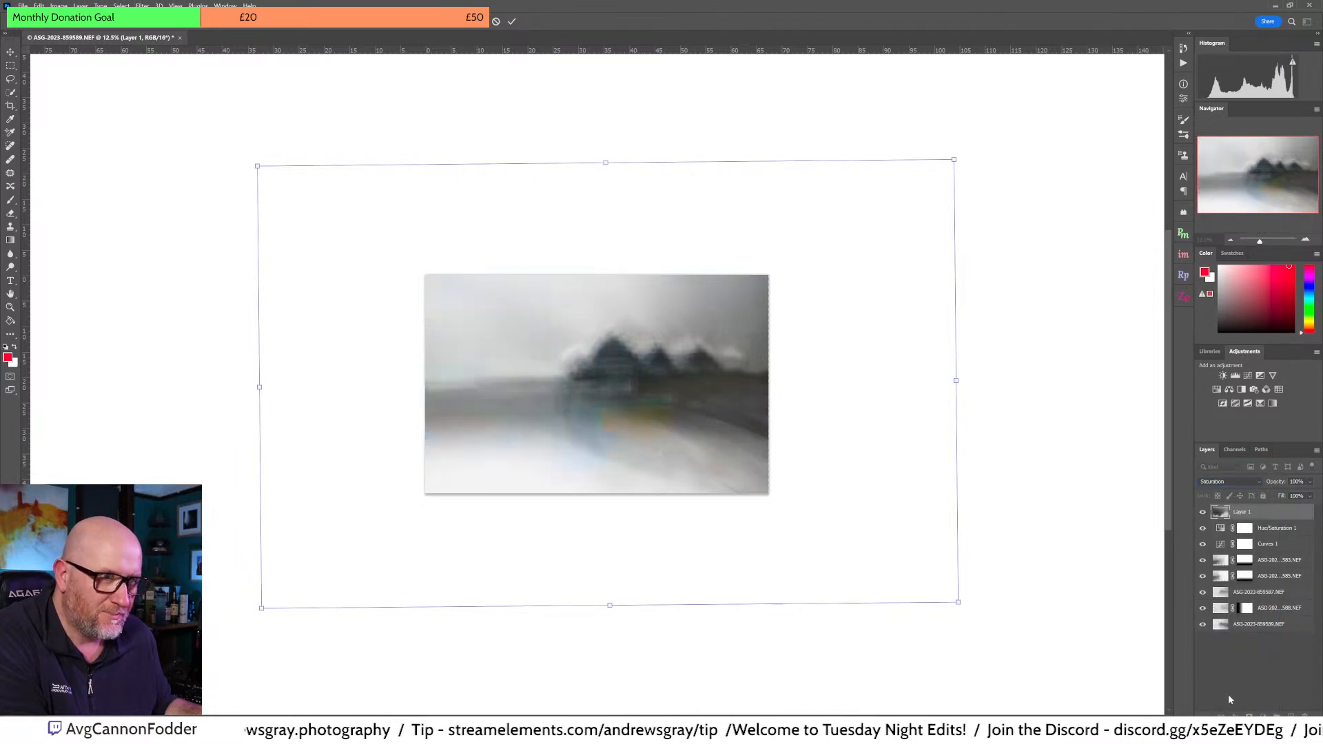
left_click(1230, 481)
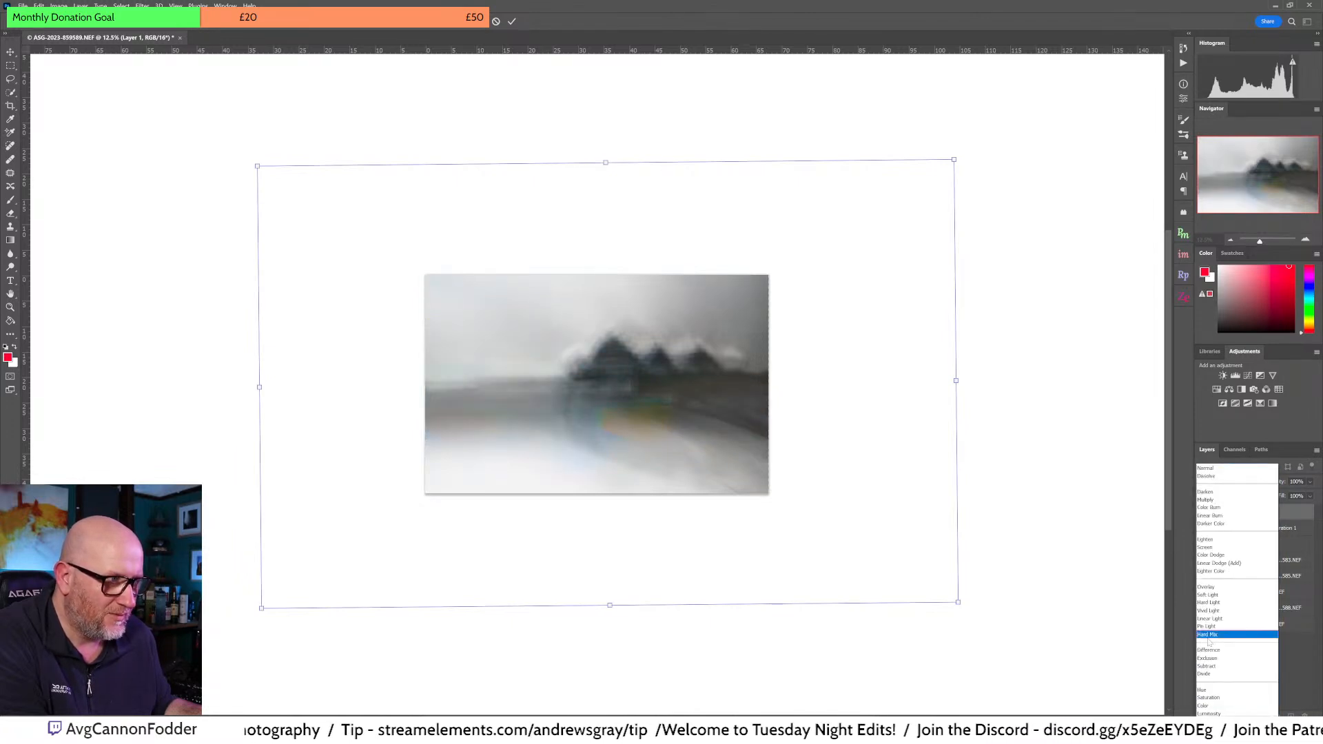
left_click(1215, 698)
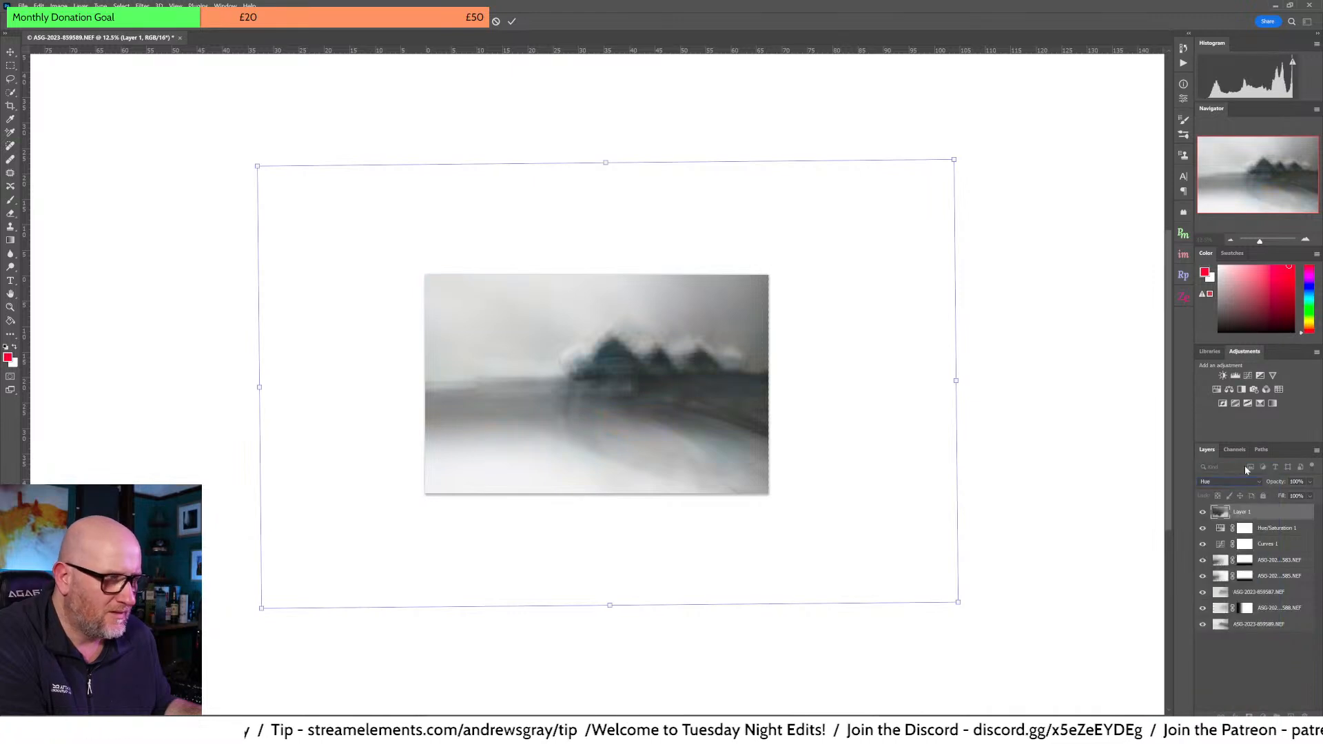
left_click(1231, 481)
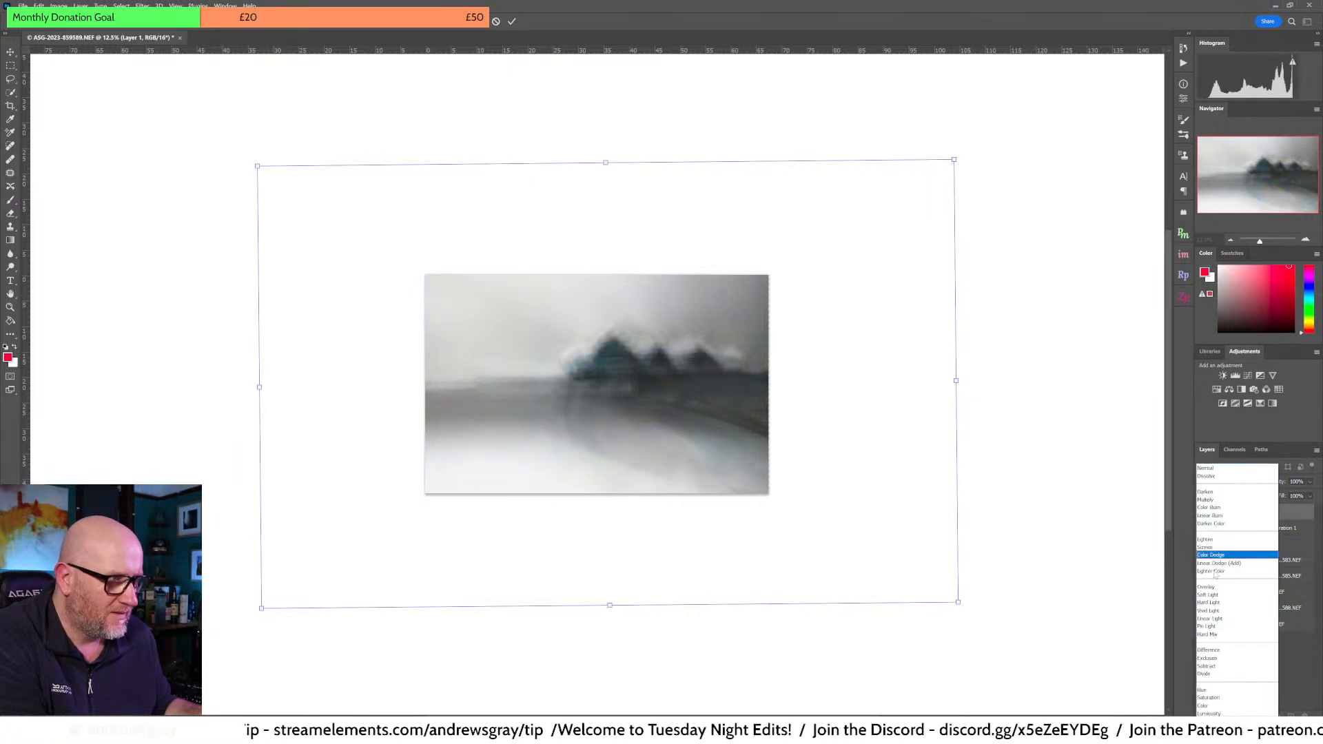
left_click(1215, 658)
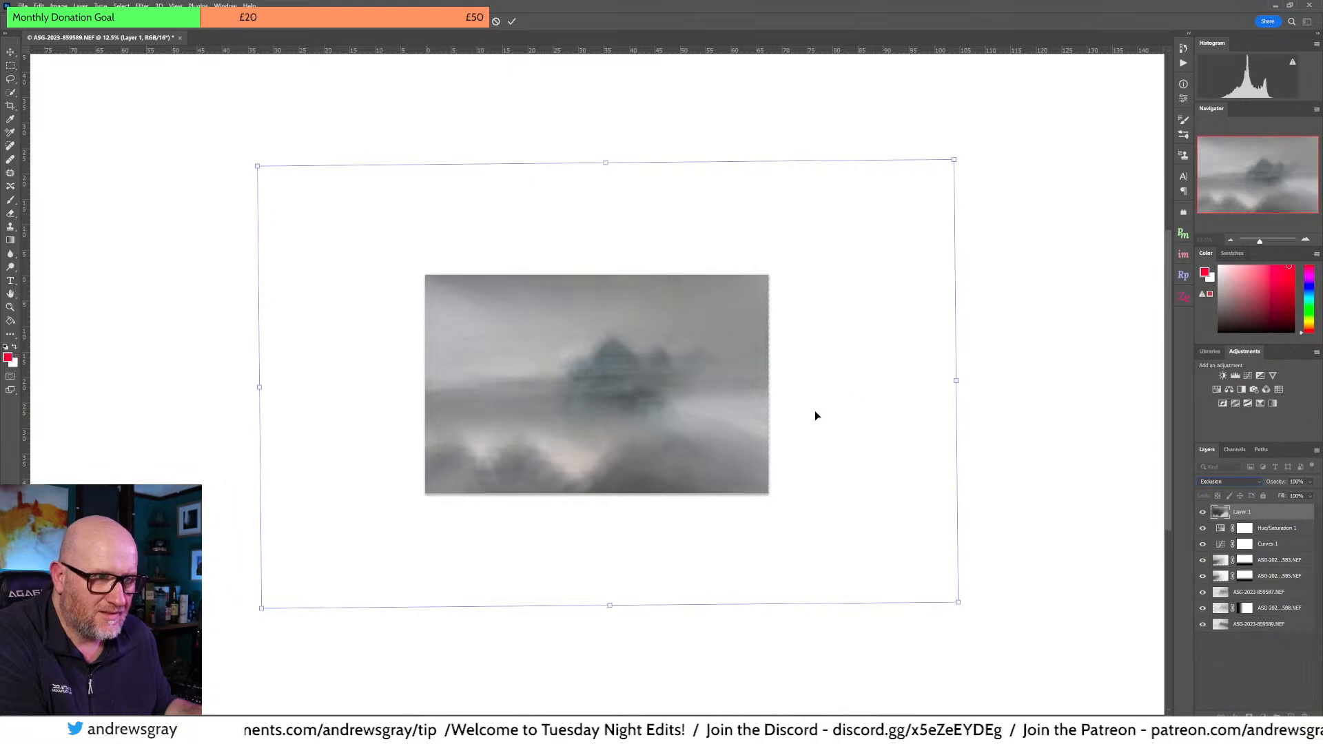
Step: Shift the inverted top layer, set it to Multiply at 47% opacity, and reposition it over the original buildings
left_click_drag(747, 367, 804, 295)
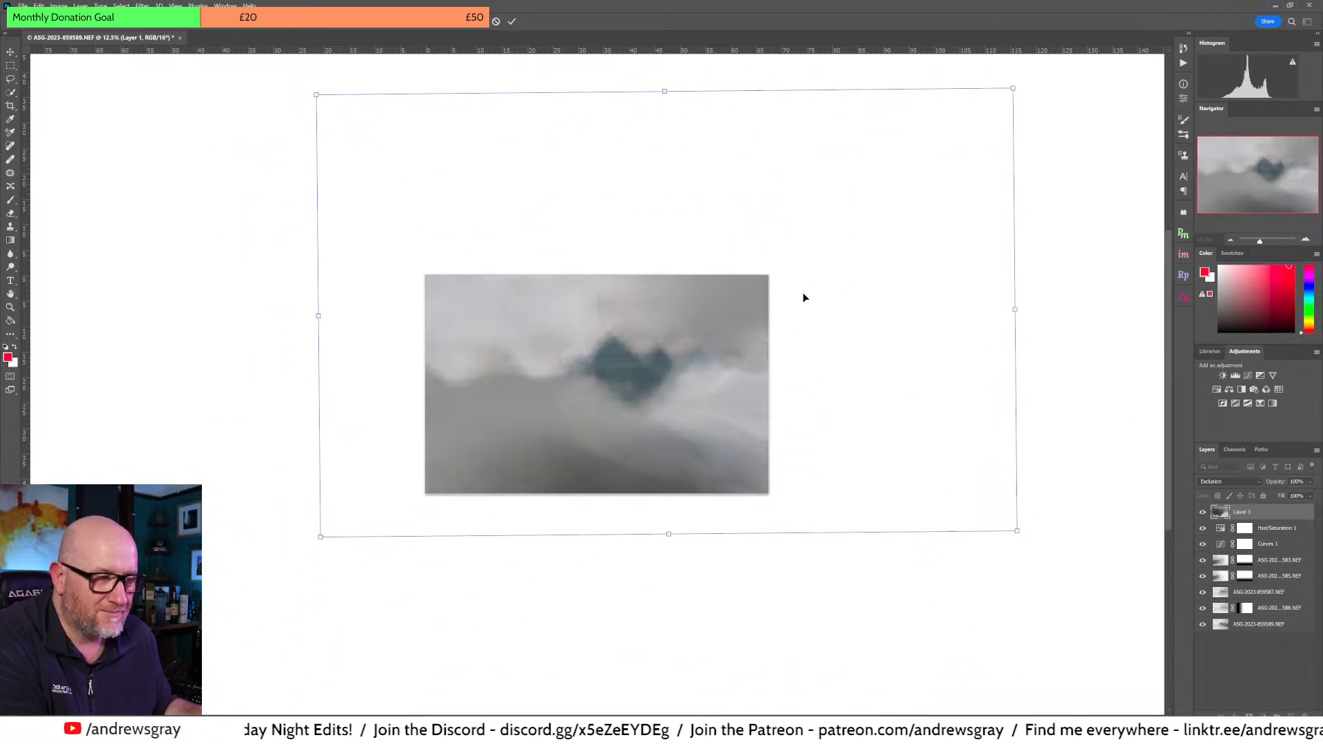
left_click(1224, 481)
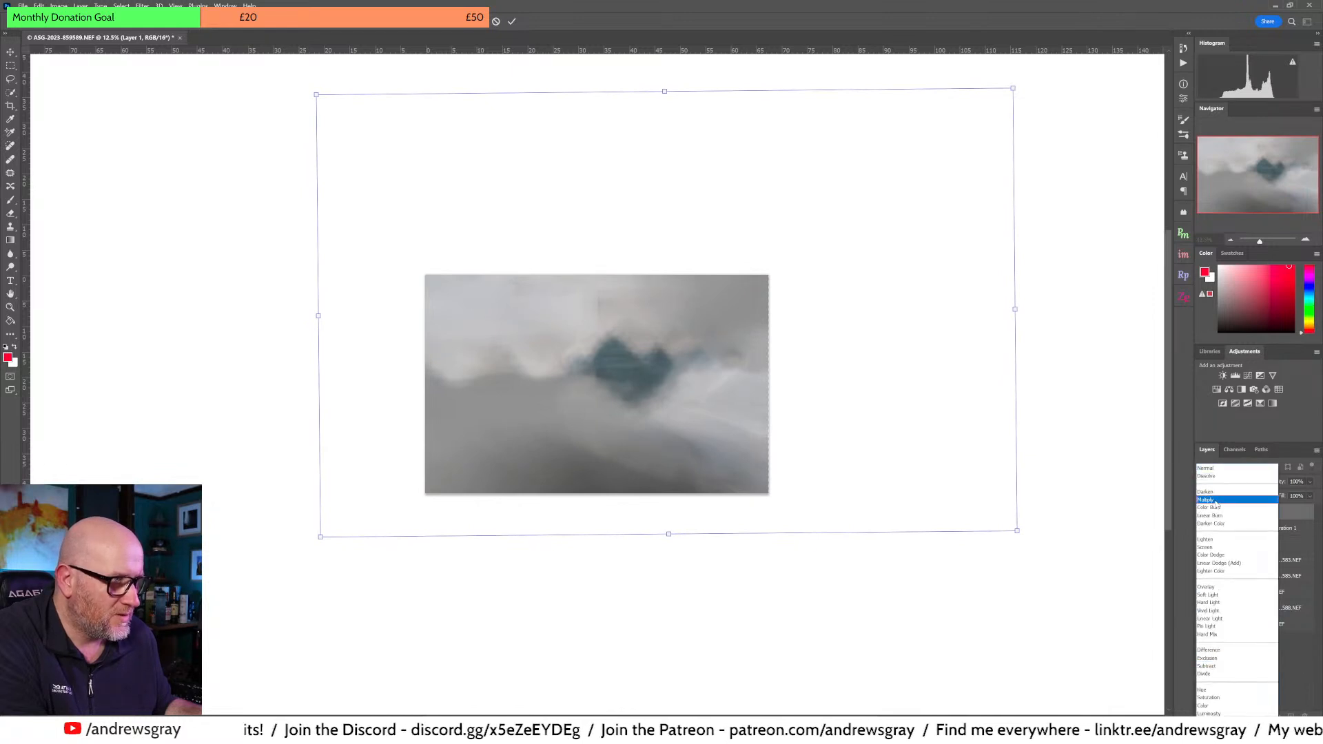
left_click(1217, 499)
left_click(1310, 496)
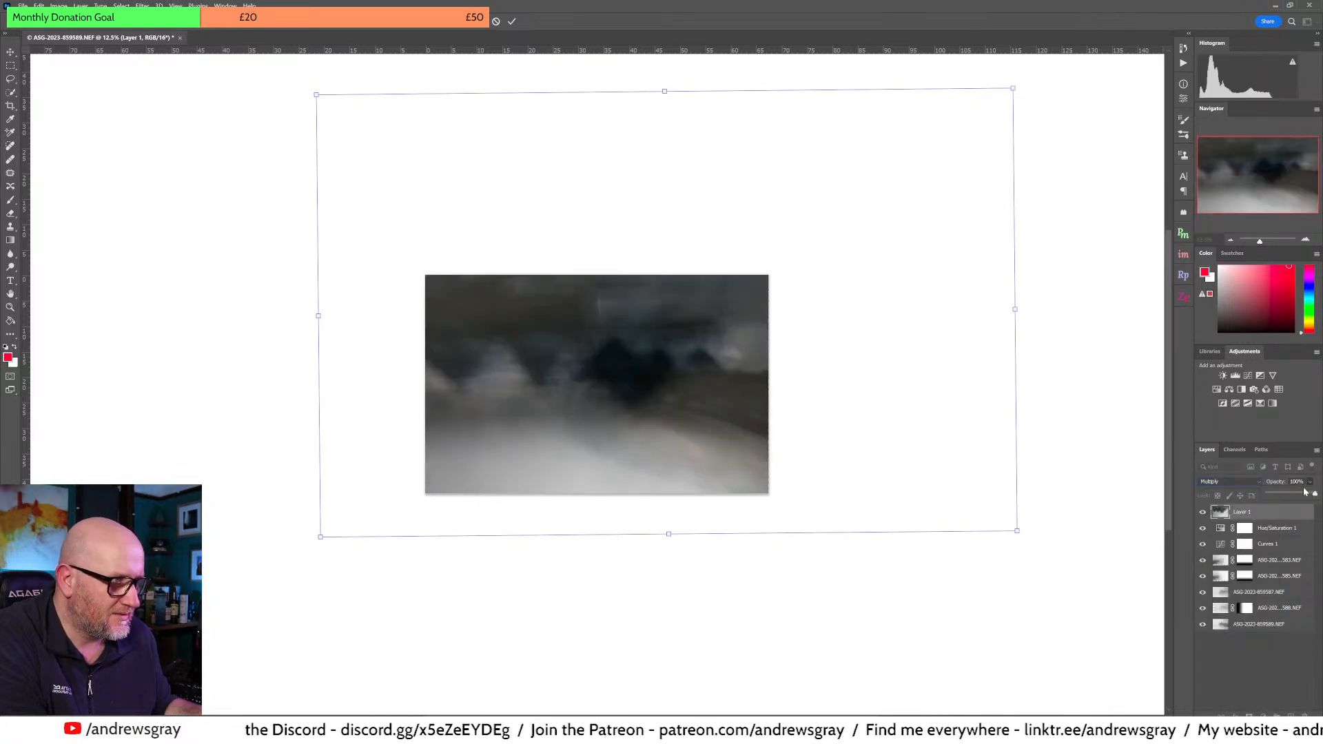
mouse_move(878, 387)
left_mouse_down()
mouse_move(876, 440)
mouse_move(988, 326)
mouse_move(871, 366)
mouse_move(883, 396)
mouse_move(877, 379)
mouse_move(887, 383)
left_mouse_up()
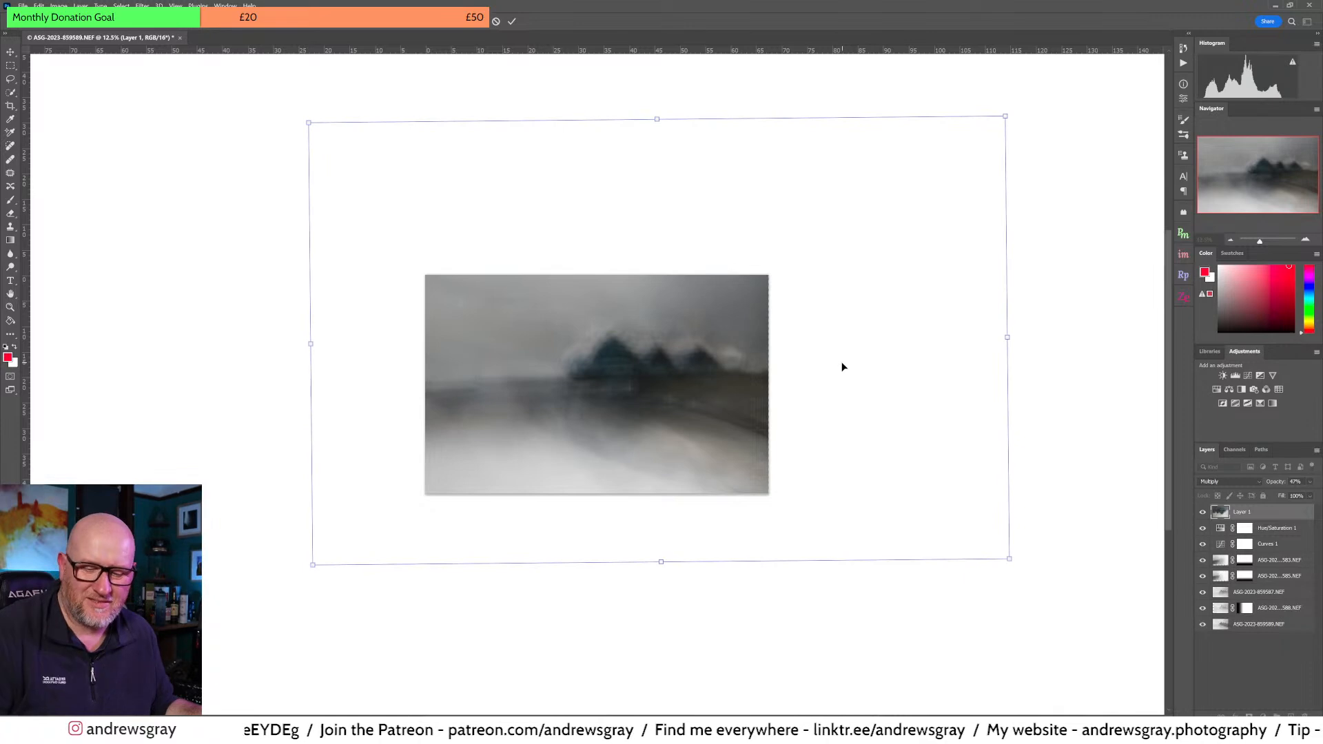
key("Return")
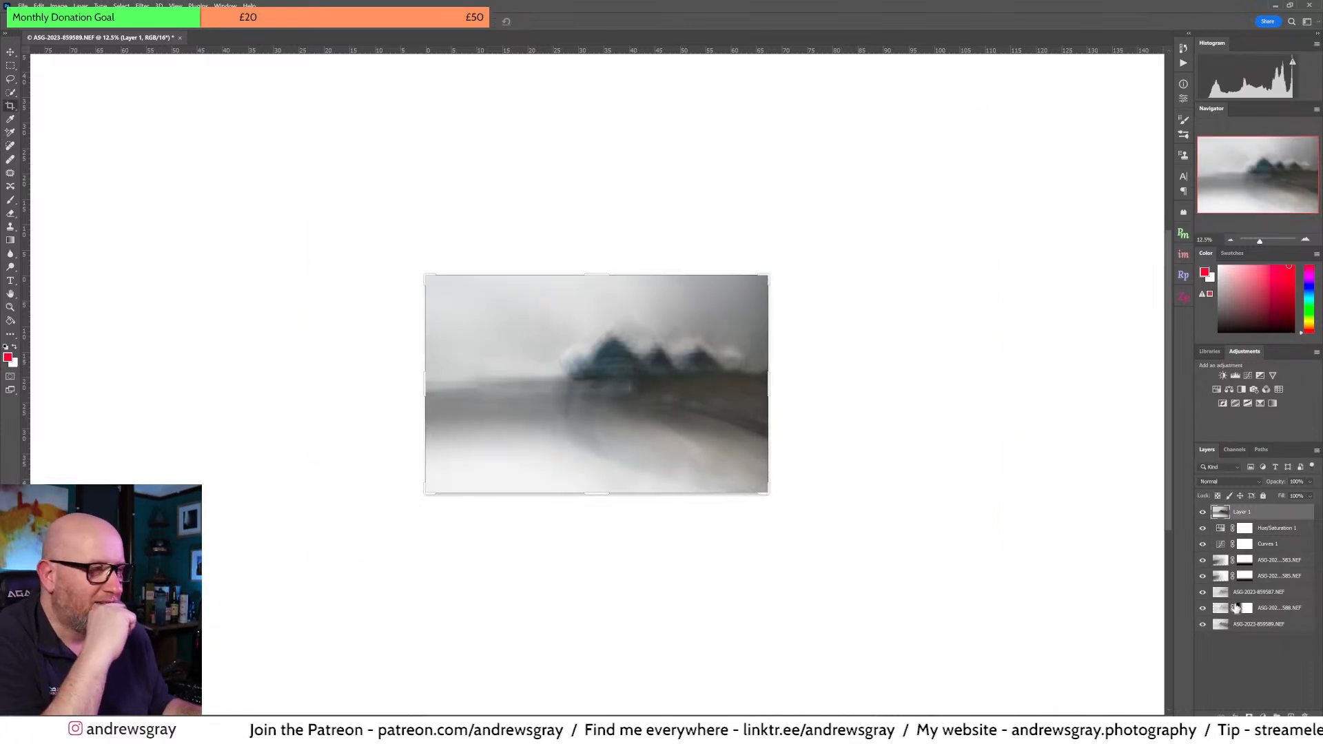
Step: Delete the merged top layer
left_click_drag(1260, 517, 1303, 716)
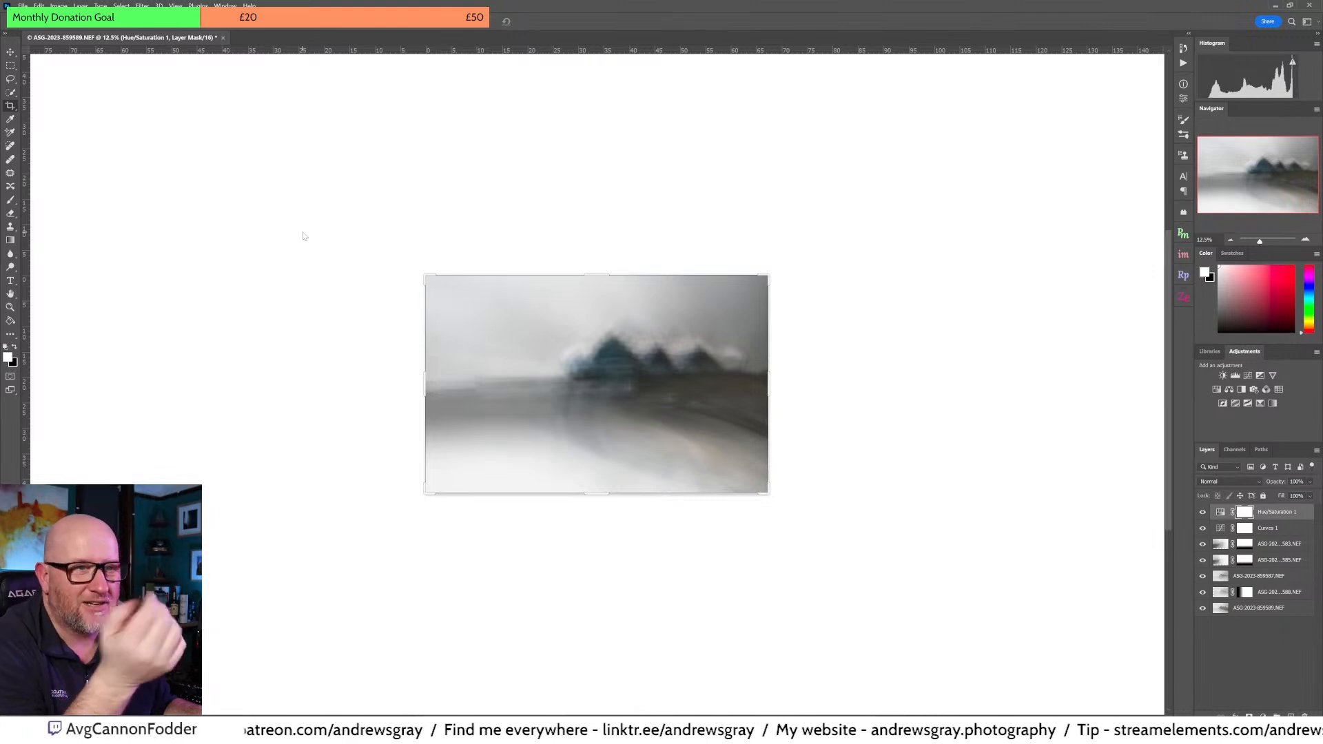
Step: Open the composite in Analog Efex Pro 2, postpone the update, and extend the filtered preview across the whole image
left_click(23, 5)
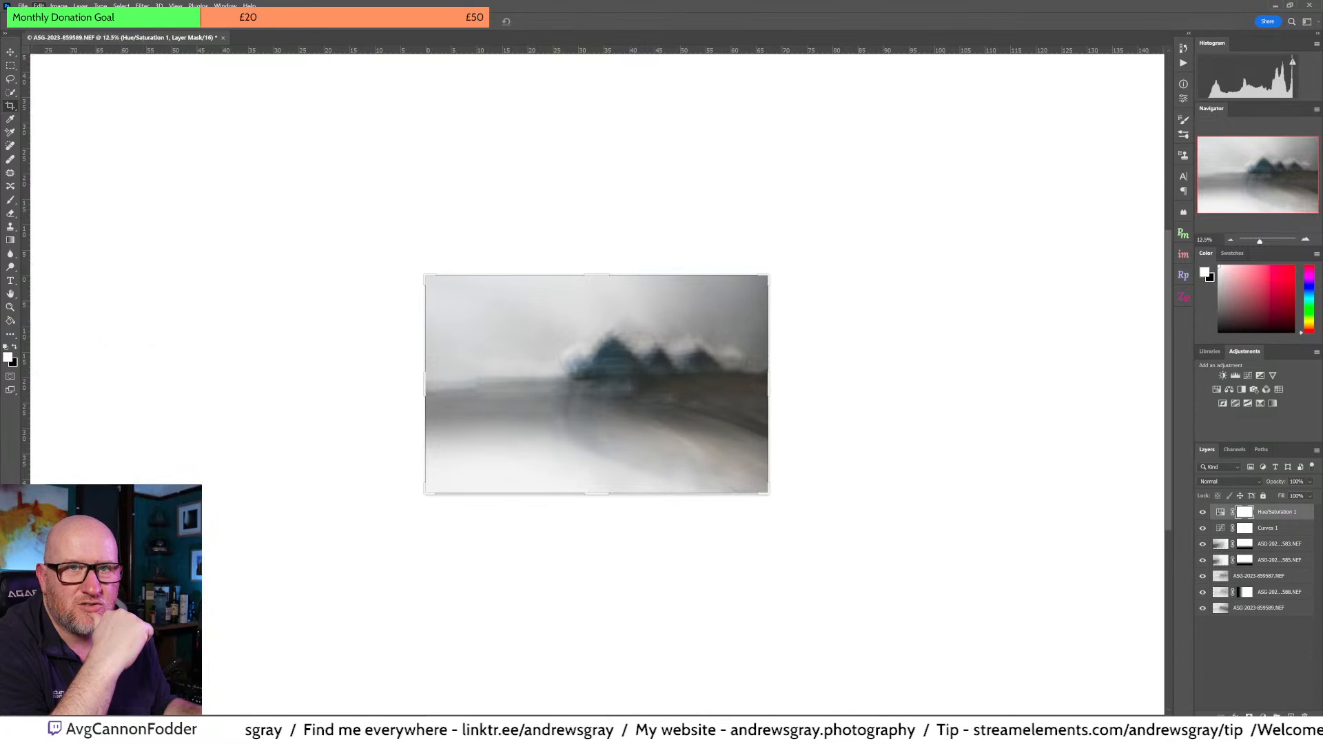
mouse_move(77, 248)
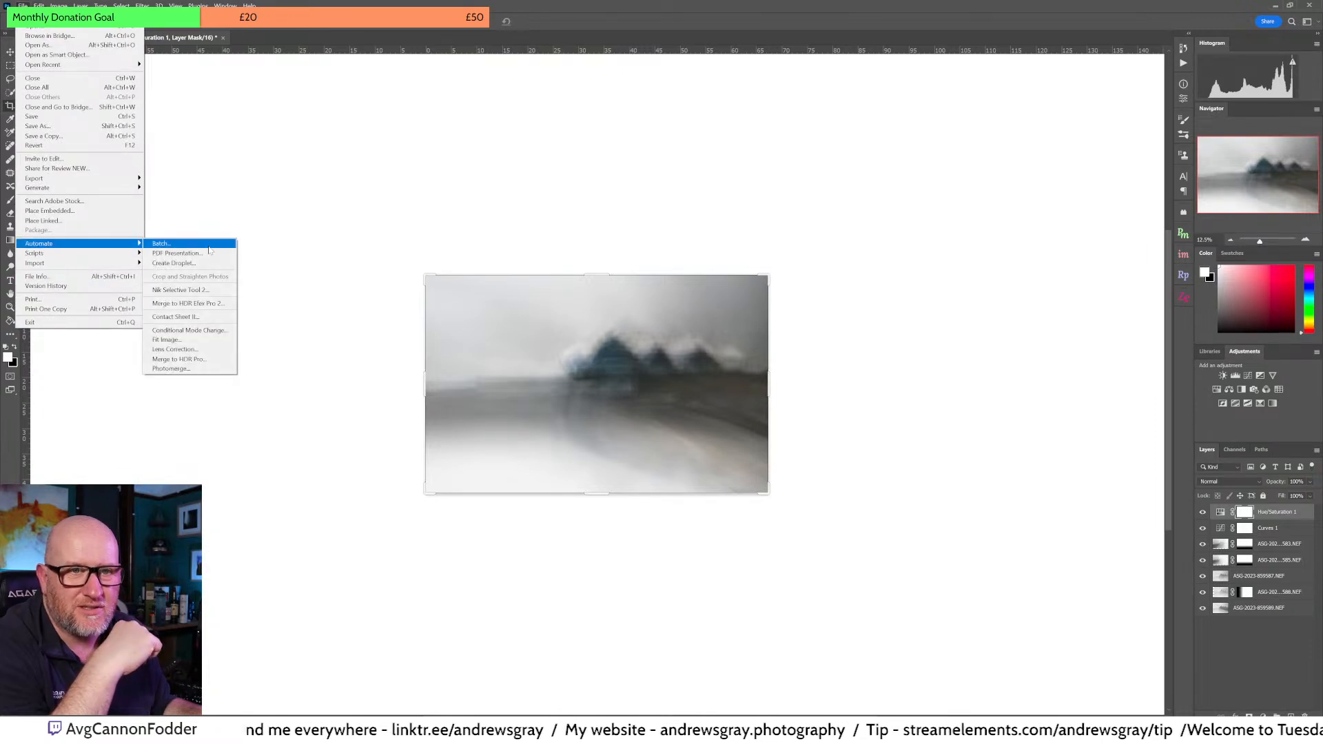
left_click(204, 292)
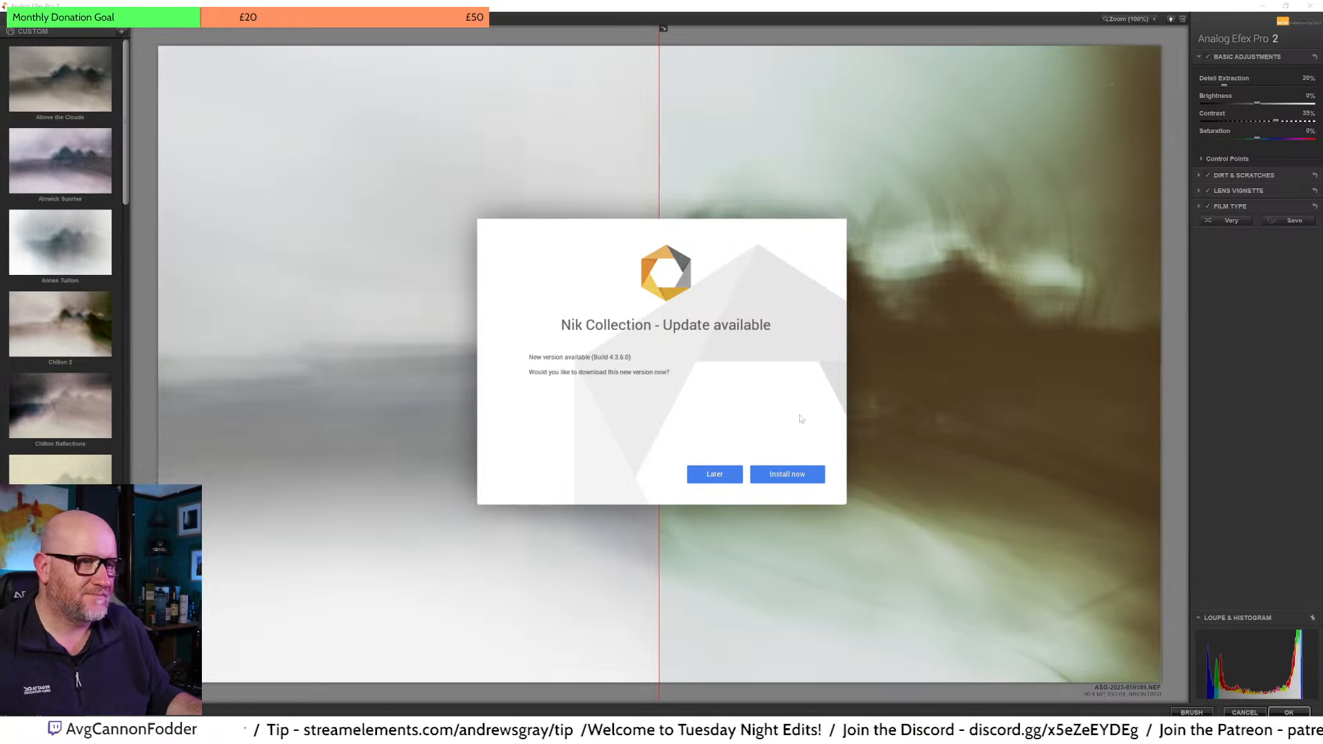
left_click(715, 475)
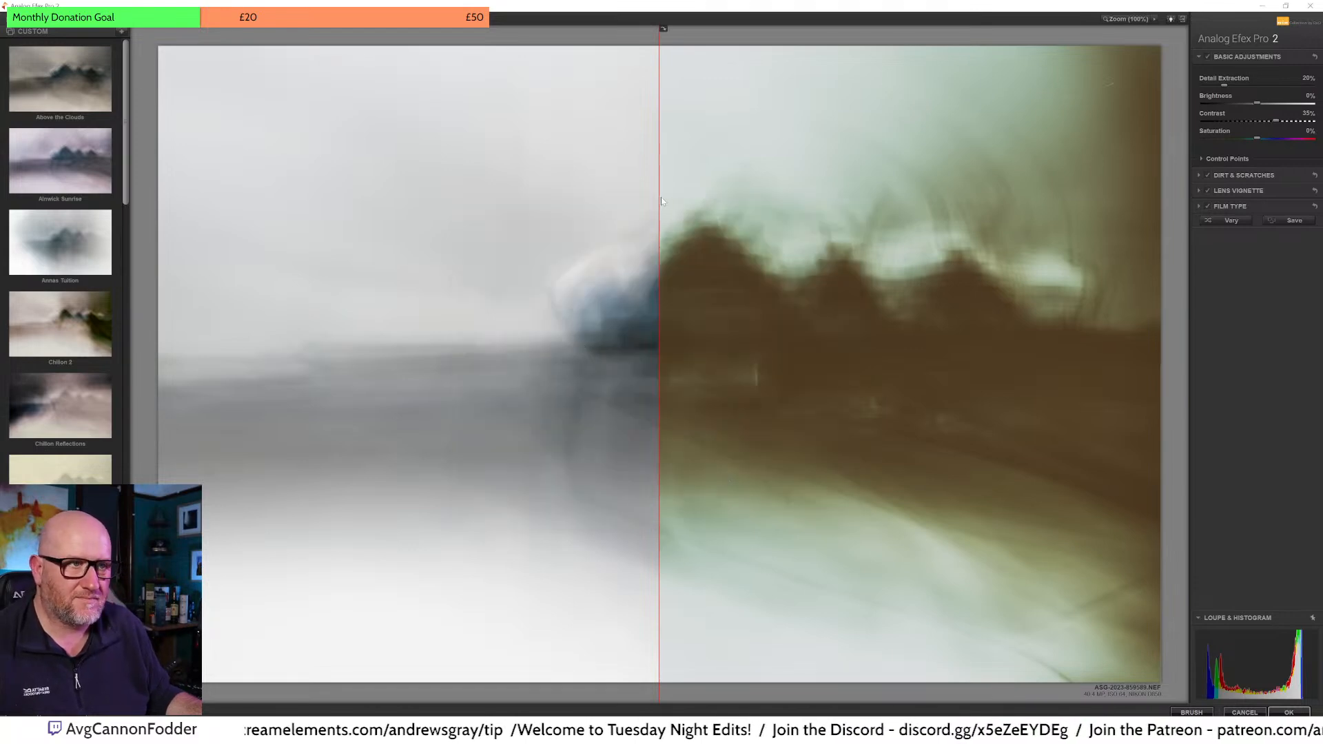
left_click_drag(663, 197, 157, 196)
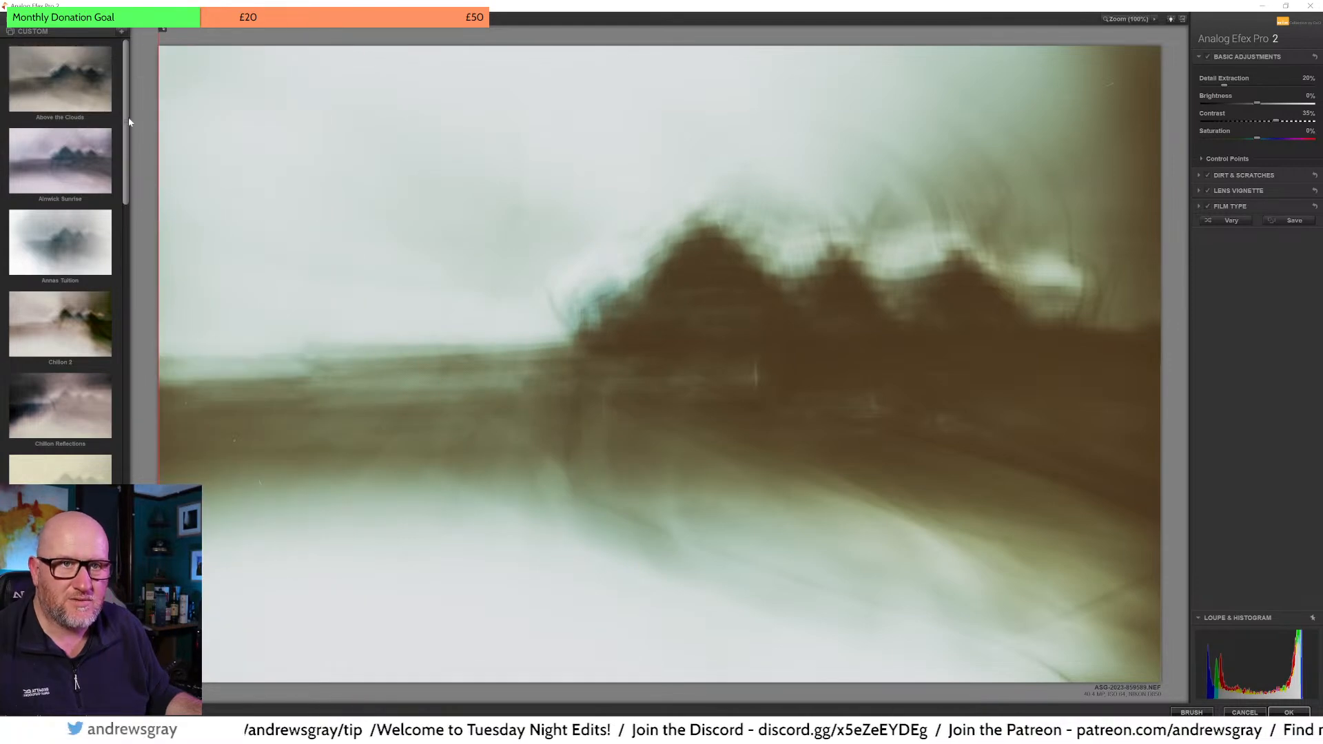
Step: Try the Norham Sunrise custom preset and another preset near the end of the list
left_click_drag(127, 118, 135, 258)
mouse_move(54, 369)
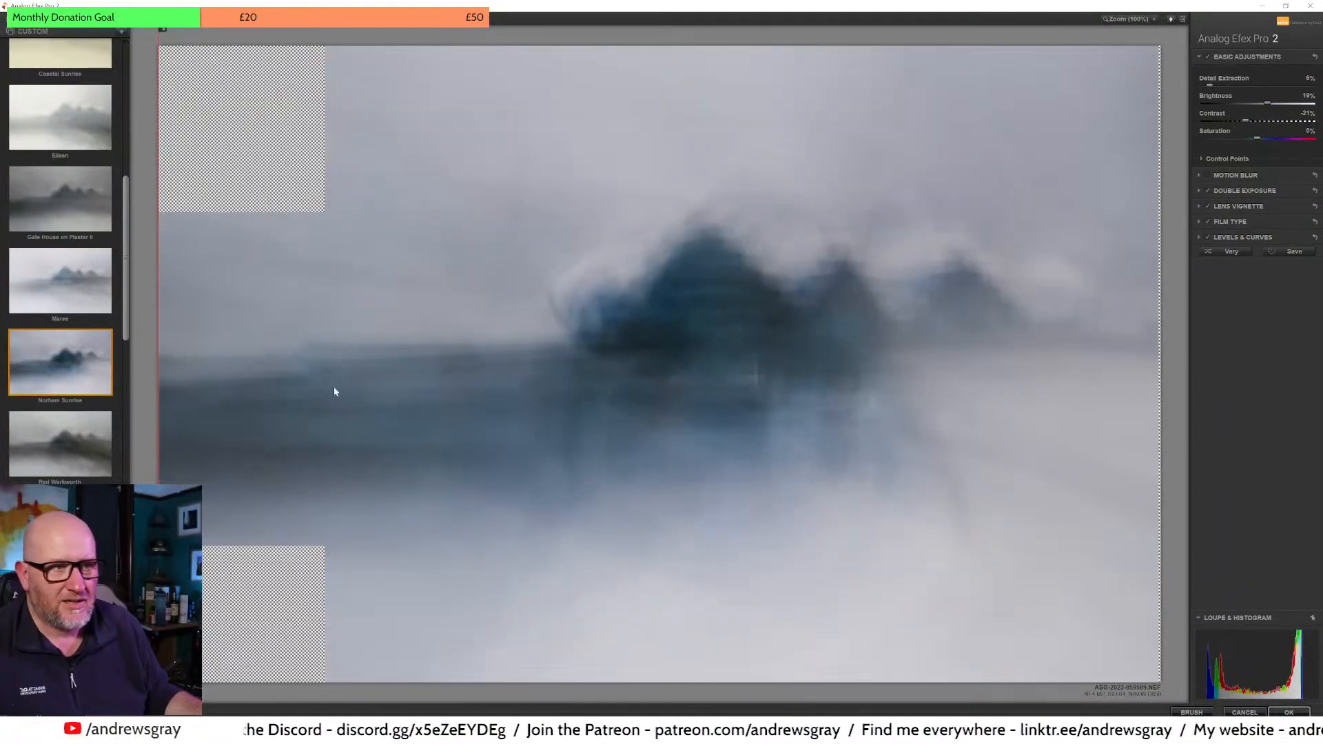
left_click_drag(129, 310, 126, 556)
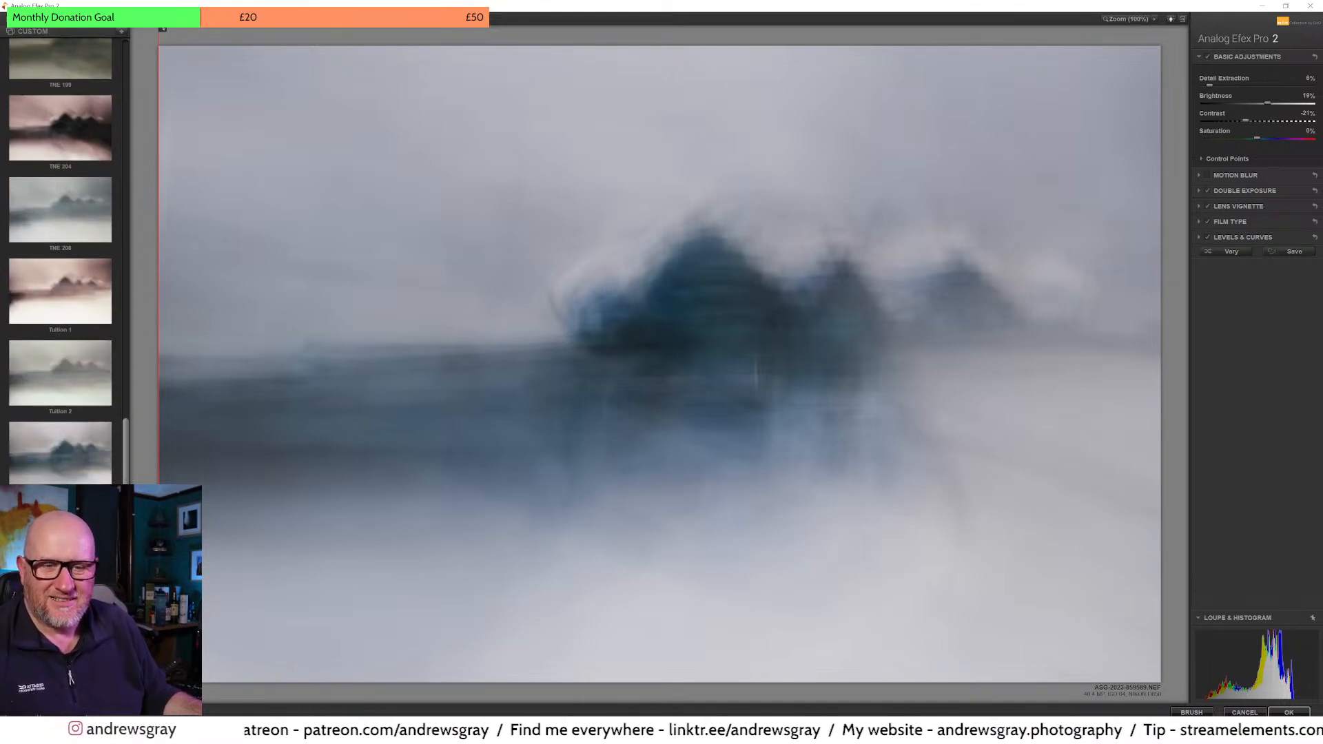
left_click(61, 613)
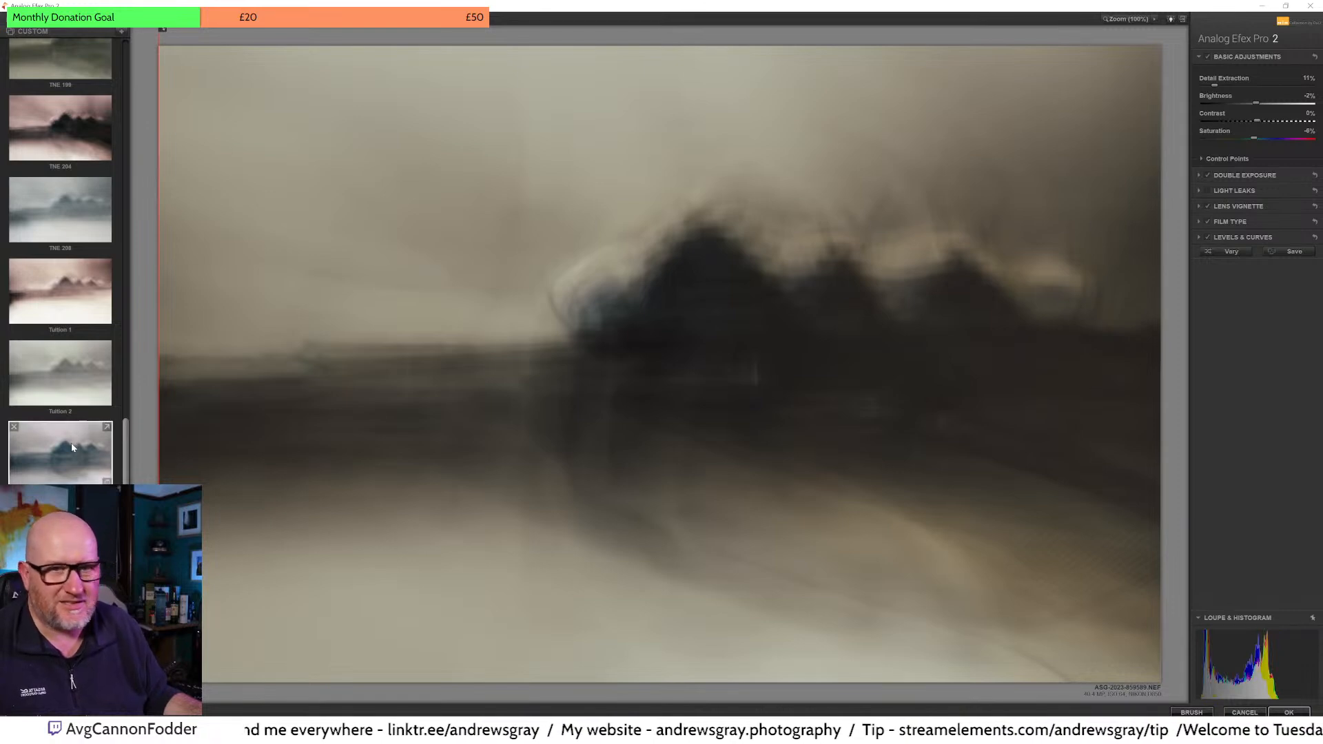
Step: Apply the TNE 166 preset, then rotate its second exposure nearly level and reposition it over the buildings
left_click_drag(126, 460, 142, 334)
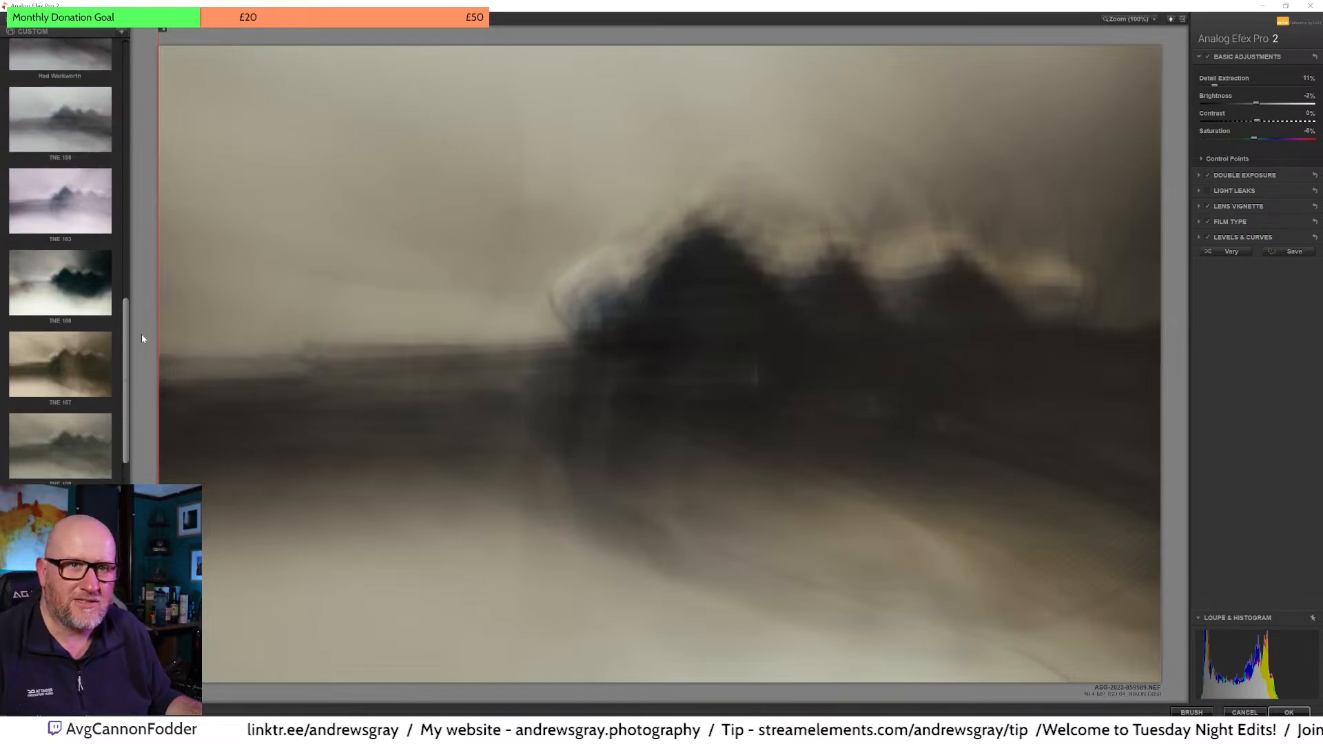
left_click(68, 309)
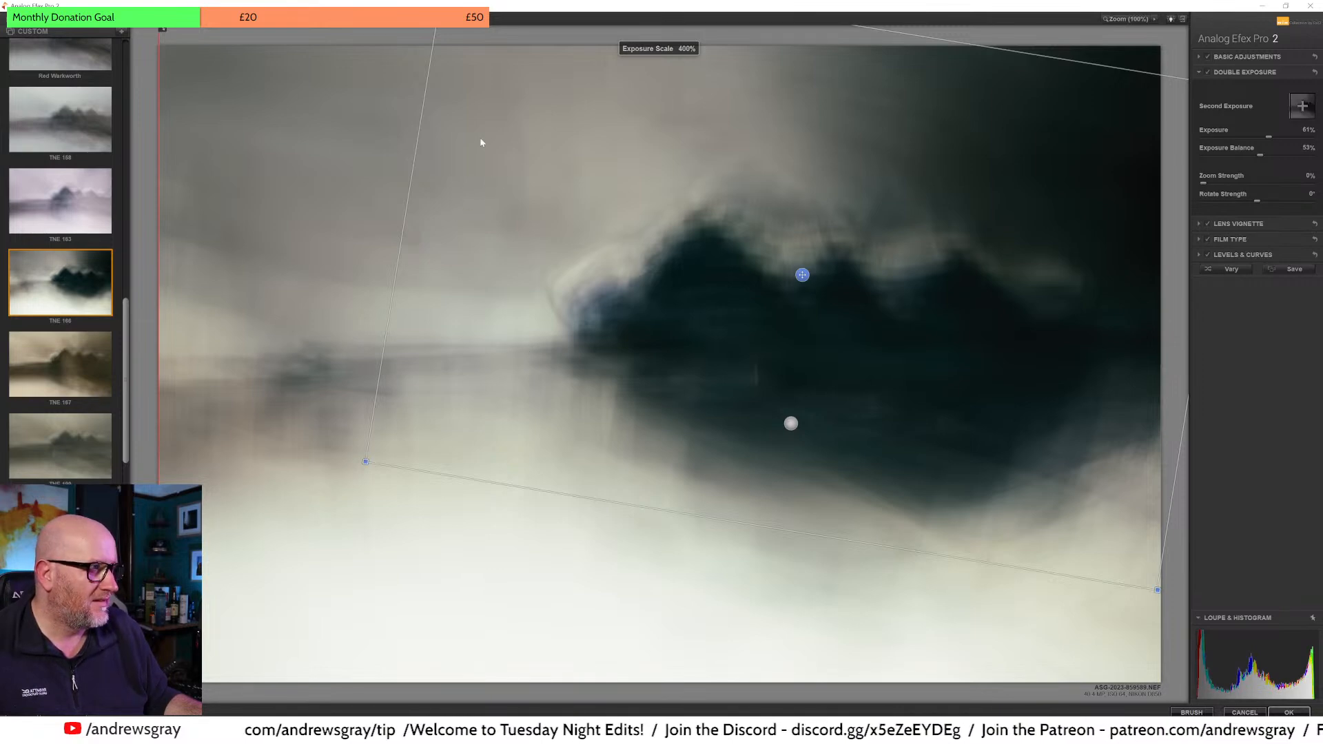
left_click_drag(404, 128, 333, 188)
left_click_drag(802, 275, 769, 237)
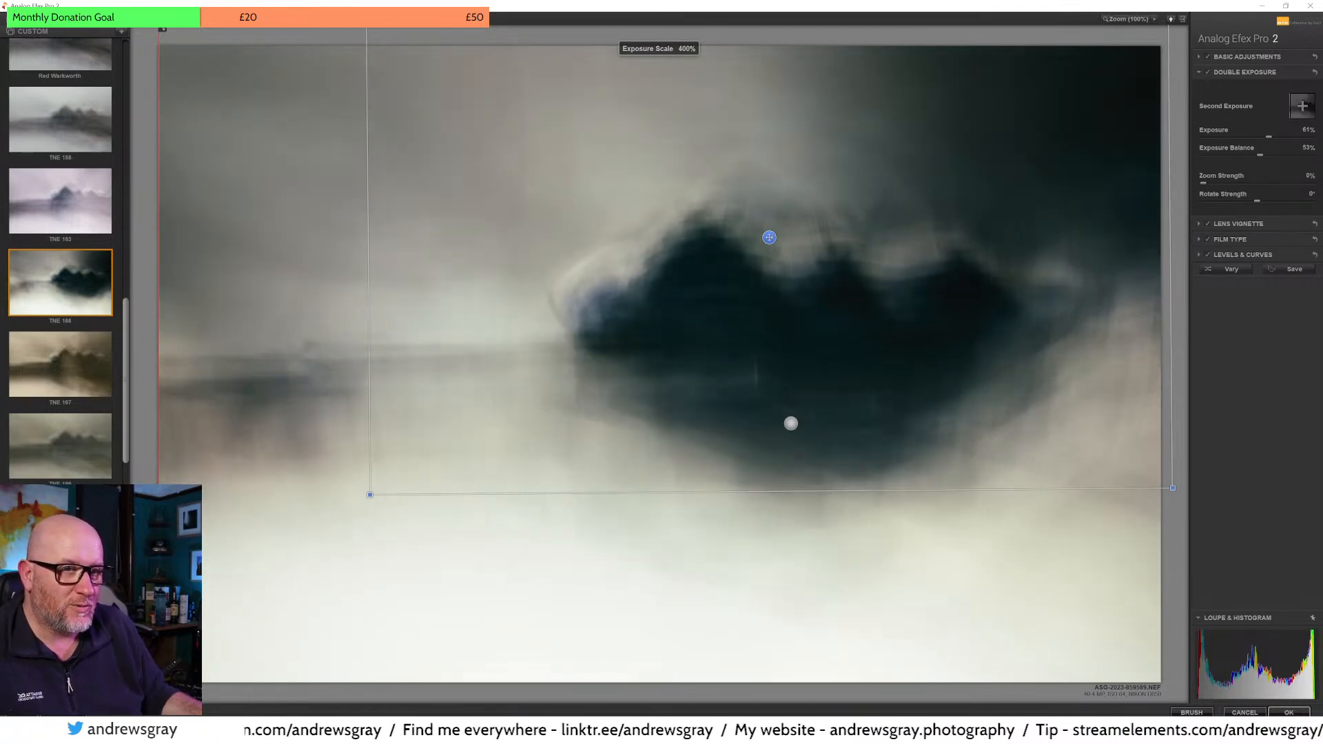
Step: Change the lens vignette's shape fully to Rectangle and shift its centre along the lower edge of the image
left_click(1209, 224)
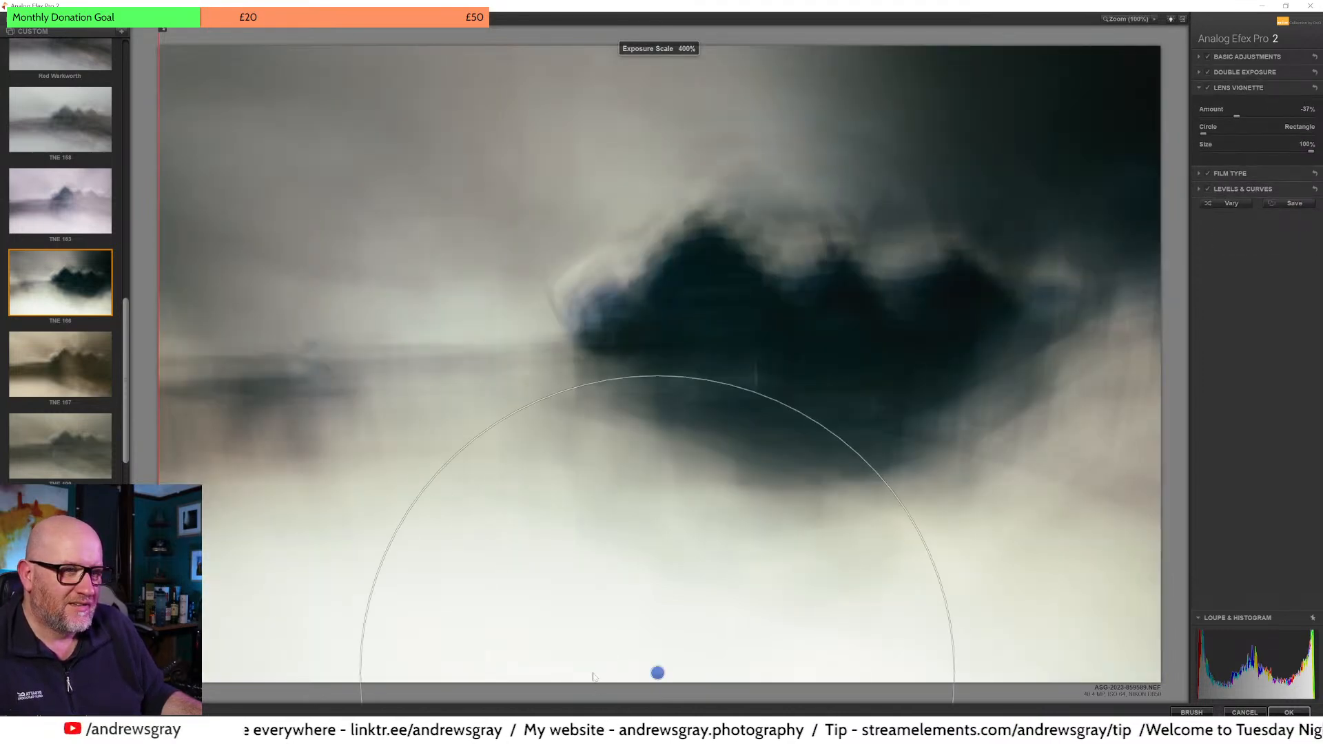
left_click_drag(657, 672, 688, 682)
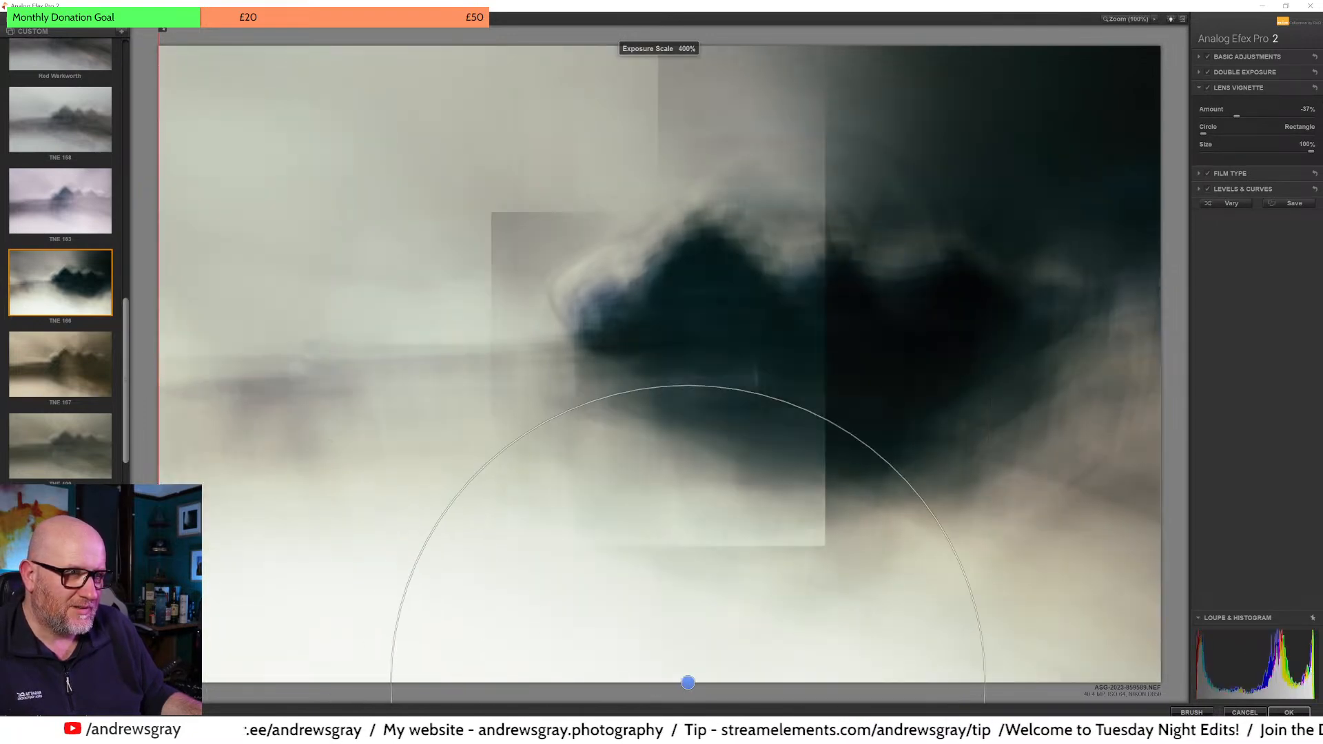
left_click_drag(1203, 133, 1311, 133)
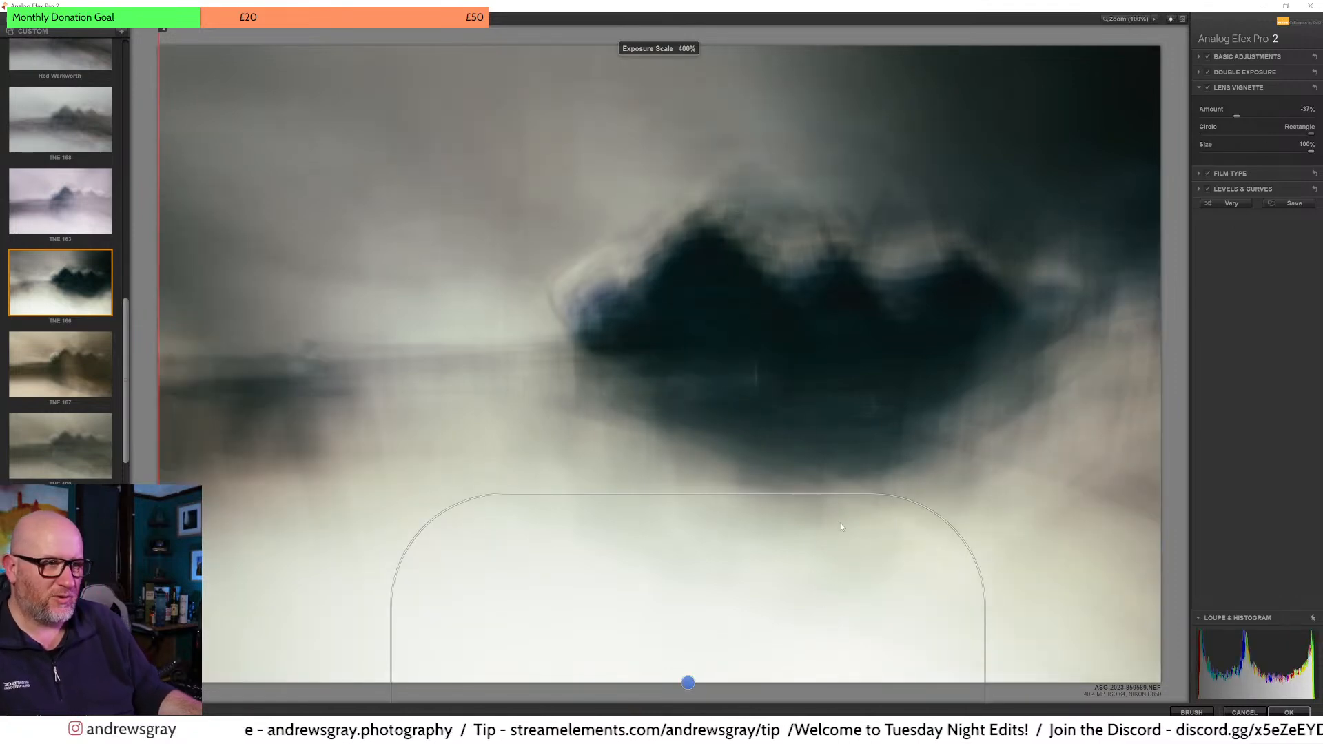
left_click_drag(688, 682, 631, 683)
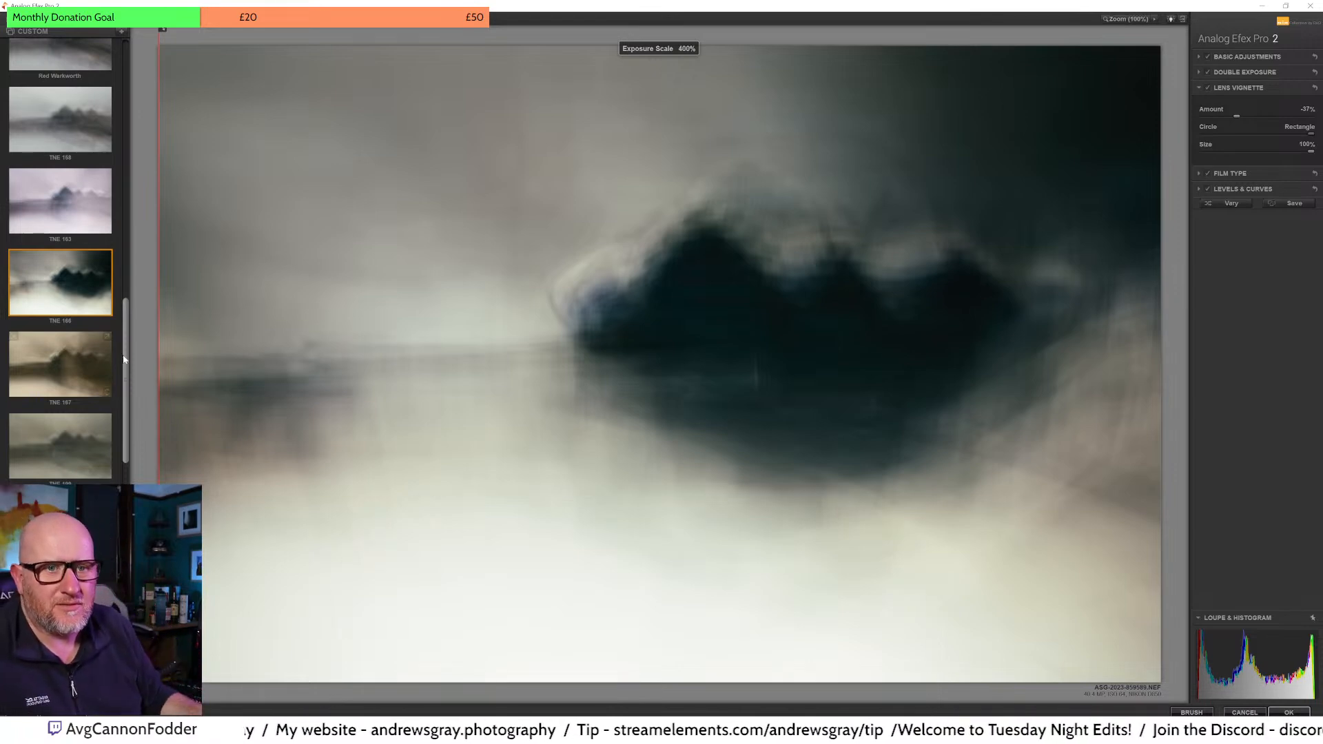
Step: Try the muted green preset just after TNE 167 and the Alnwick Sunrise preset
left_click_drag(128, 363, 128, 358)
left_click(80, 472)
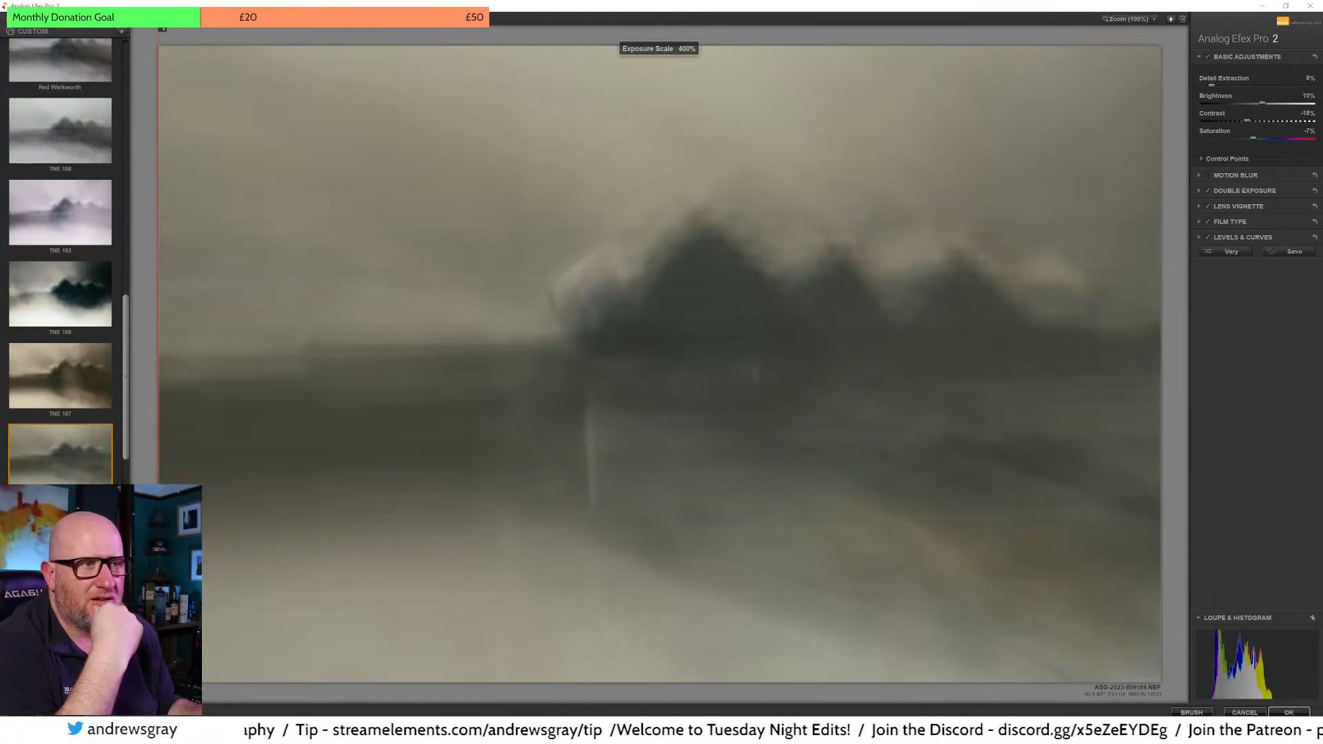
left_click_drag(126, 342, 138, 245)
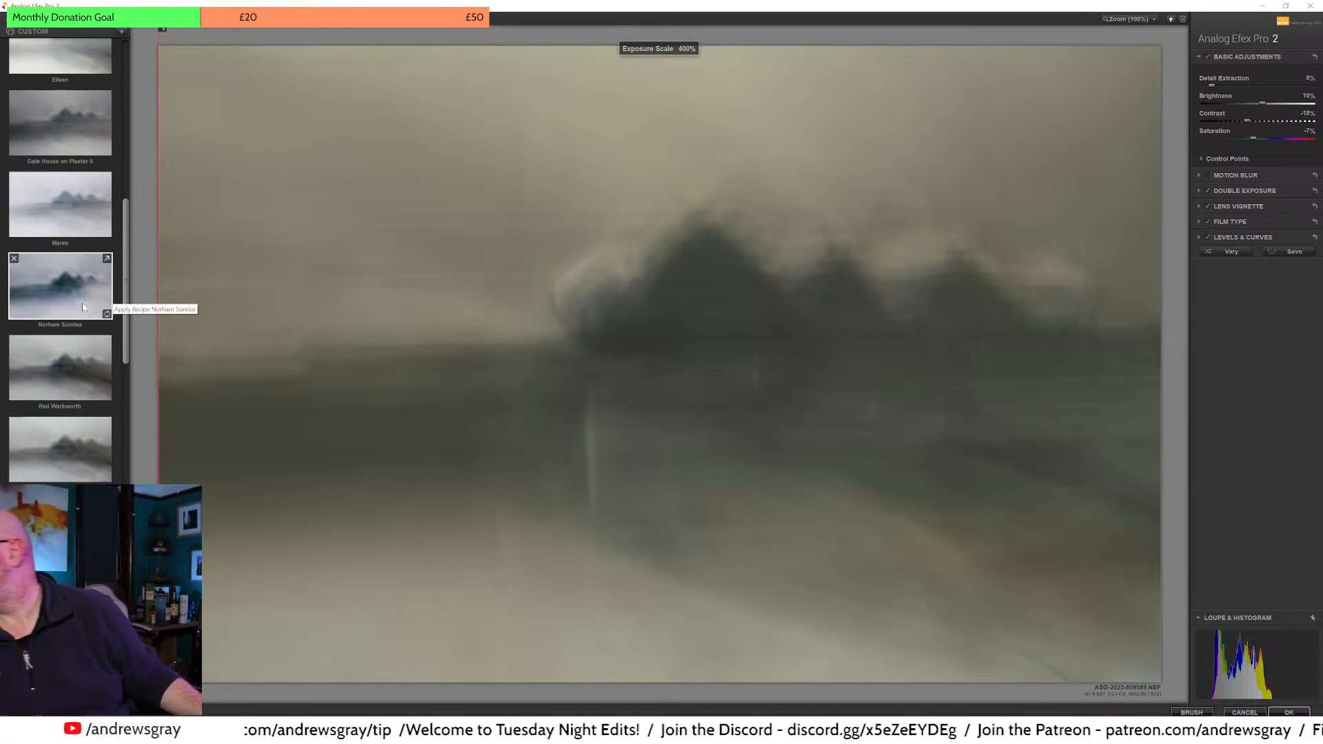
left_click_drag(126, 267, 126, 106)
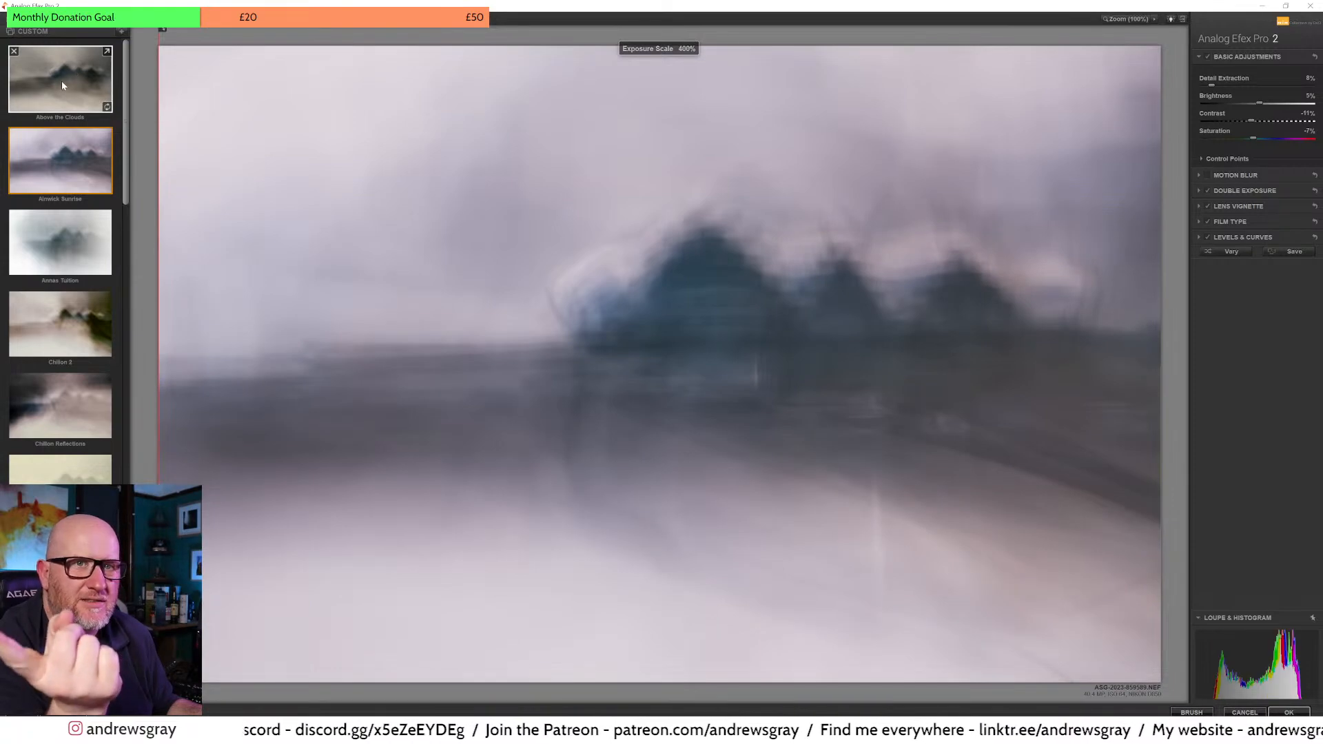
Step: Apply the Above the Clouds preset, compare its adjustments on and off, and move the lens vignette's centre down the image's right edge
left_click(62, 85)
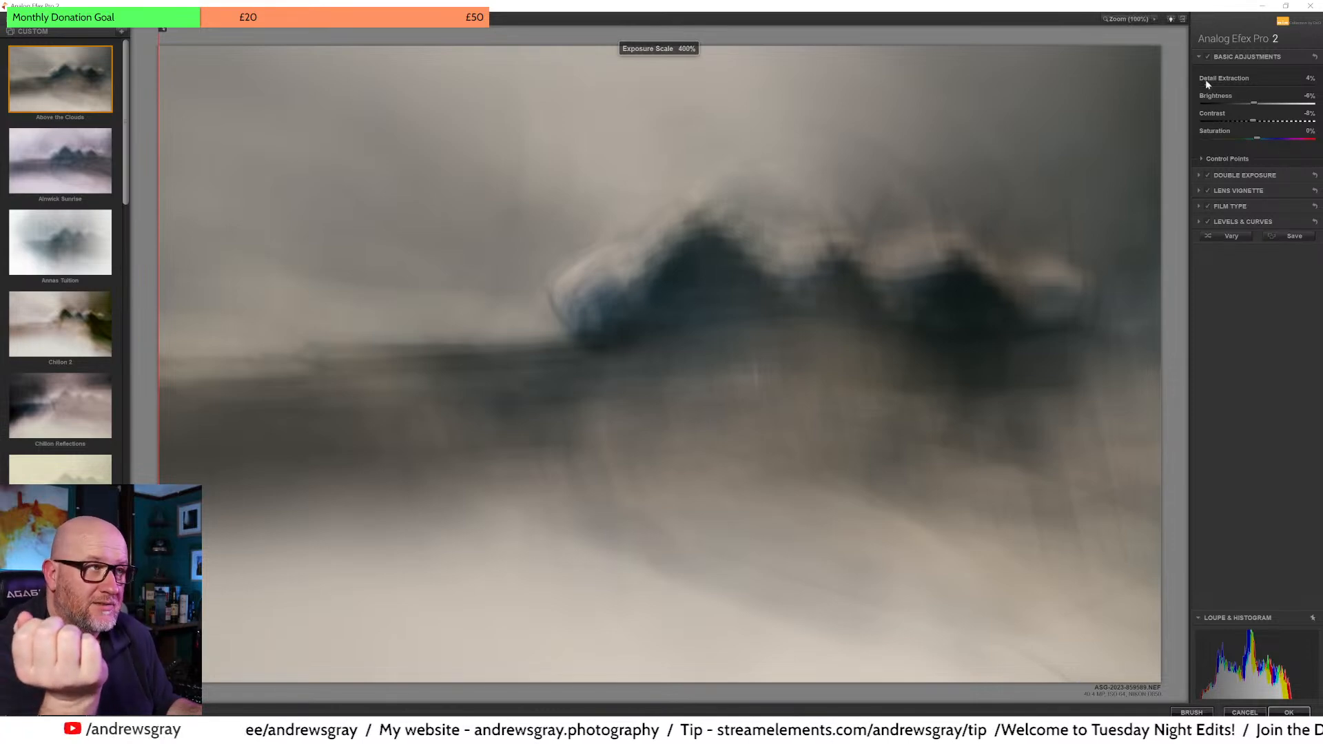
left_click(1209, 56)
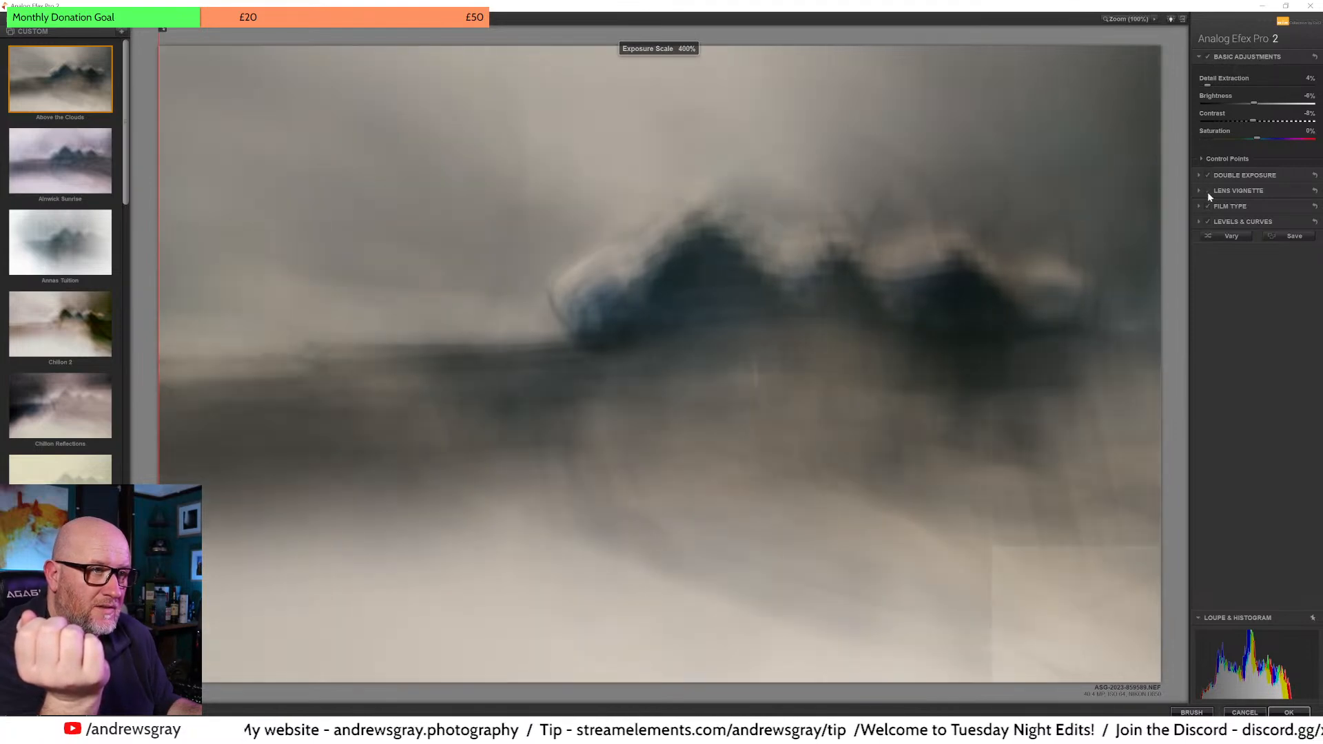
left_click(1207, 191)
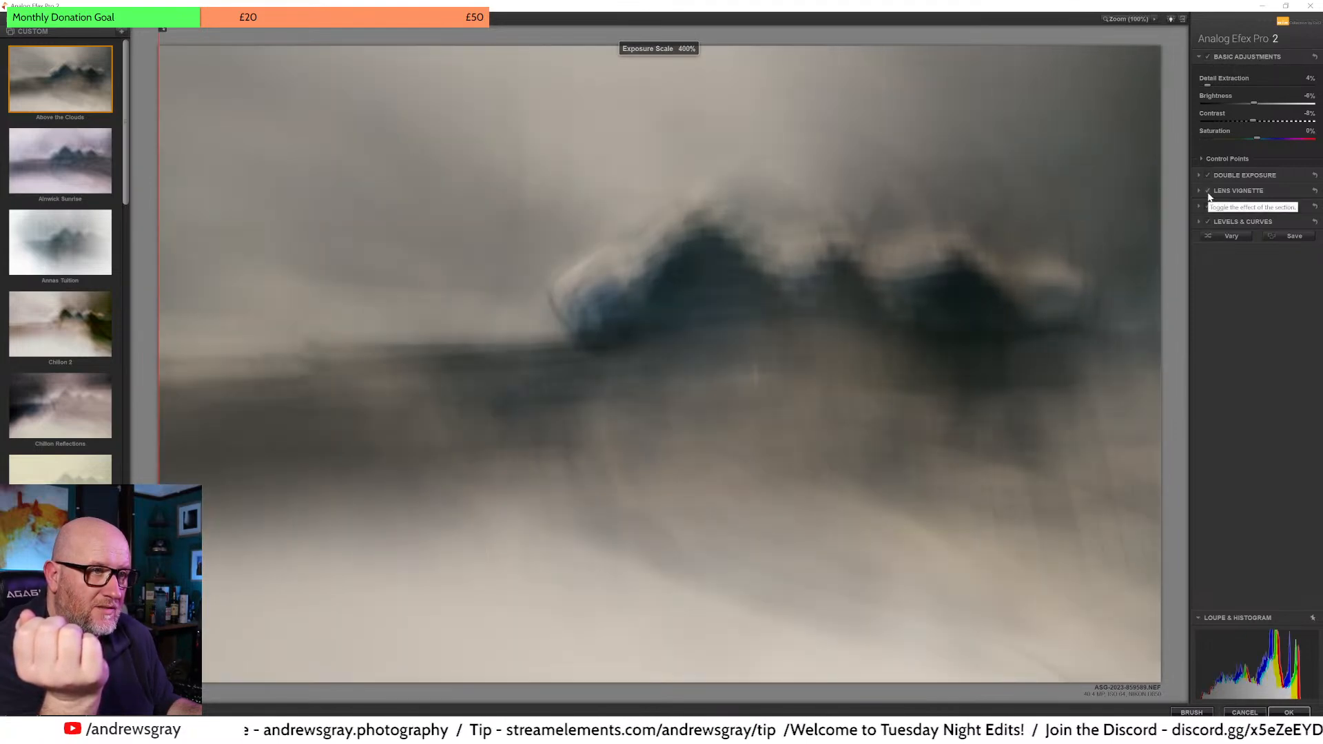
left_click(1240, 191)
left_click_drag(1161, 223, 1187, 452)
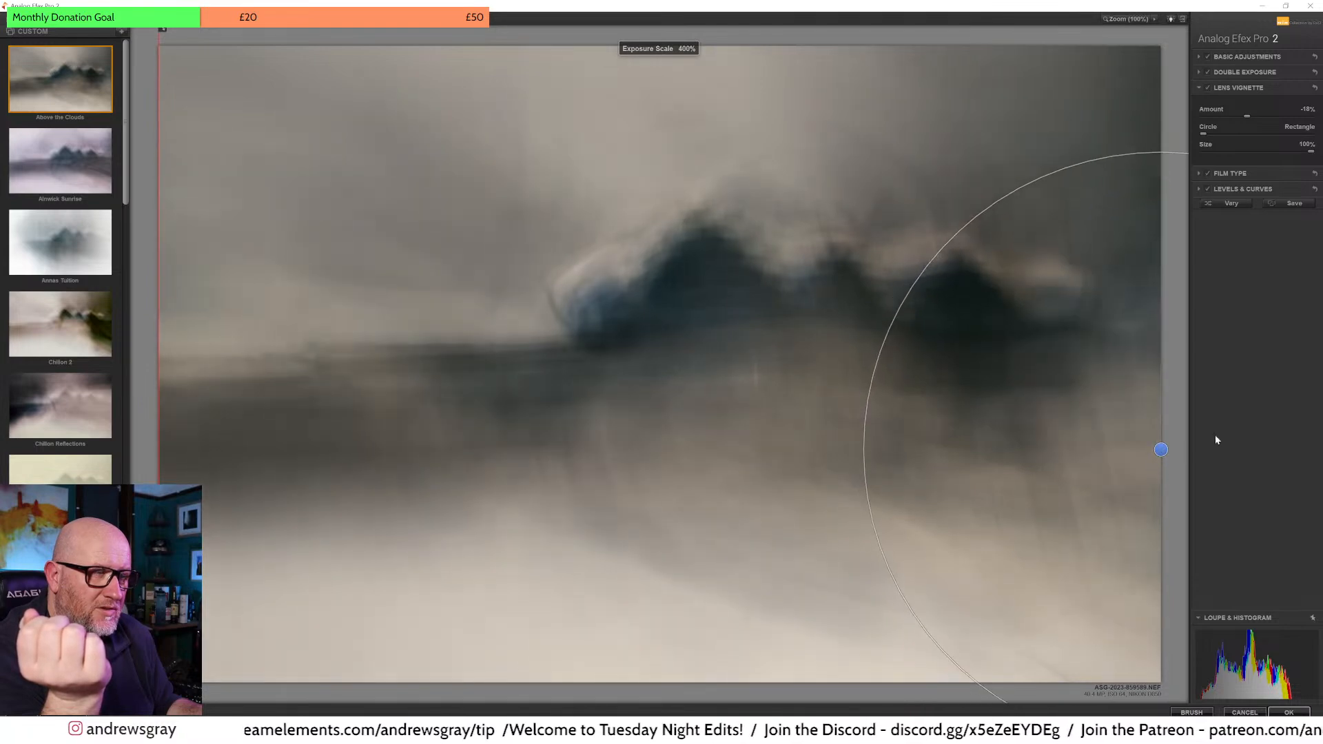
Step: Move the double exposure's second image over the tallest building and rotate it to a steep diagonal
left_click(1240, 73)
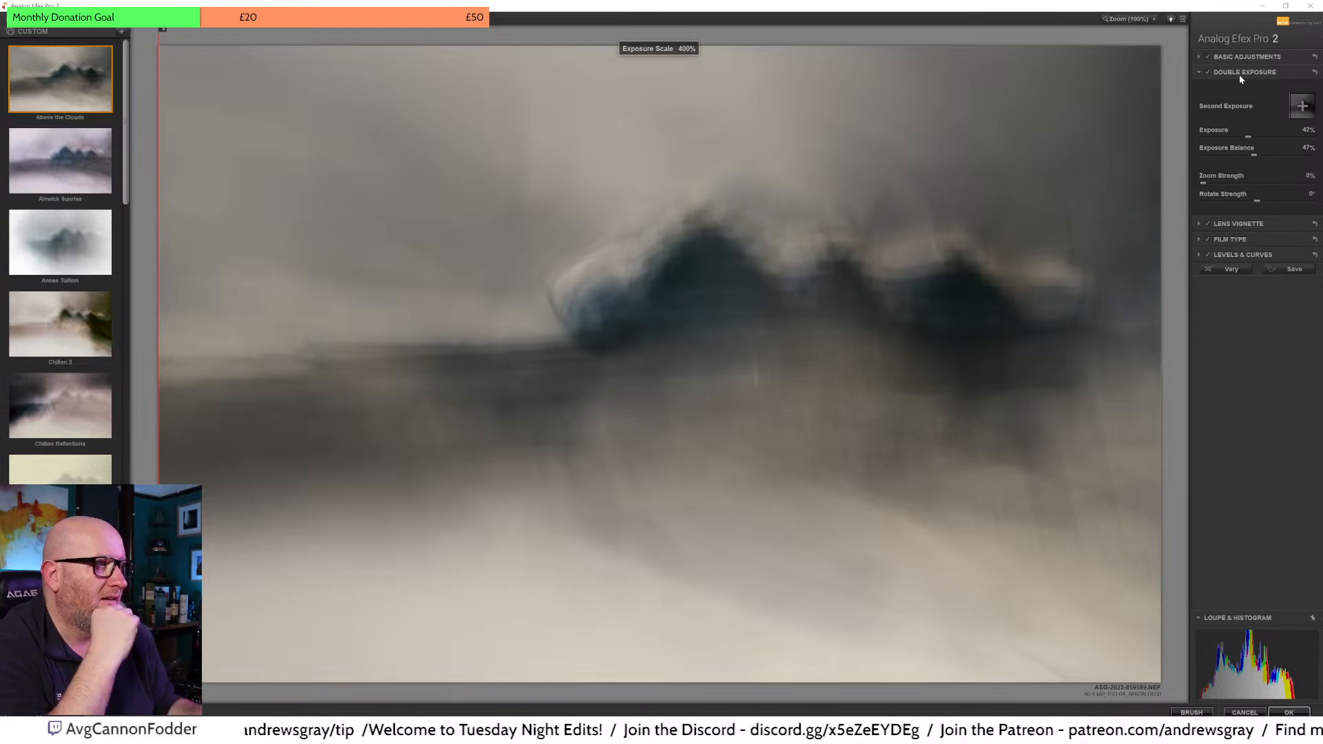
mouse_move(865, 296)
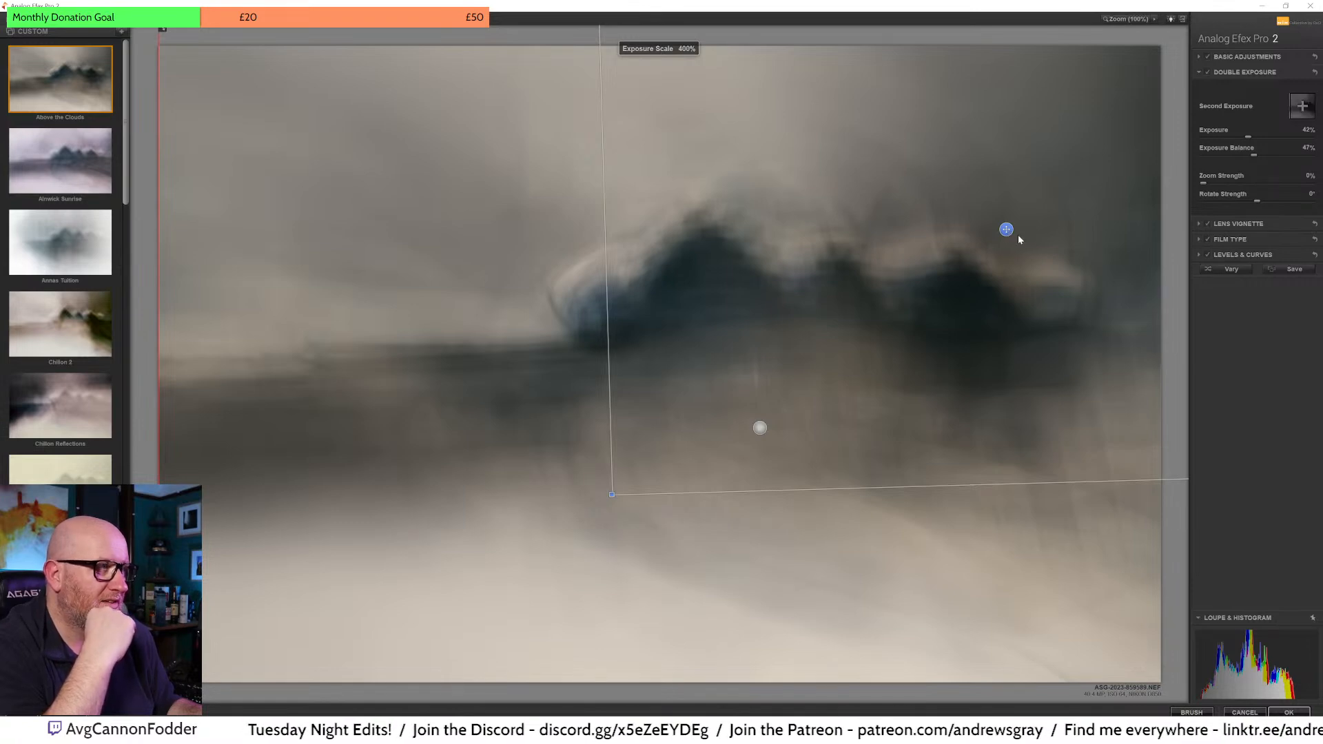
mouse_move(1007, 229)
left_mouse_down()
mouse_move(1010, 245)
mouse_move(1129, 249)
mouse_move(1123, 233)
mouse_move(1144, 237)
mouse_move(1133, 211)
mouse_move(1019, 222)
mouse_move(998, 246)
left_mouse_up()
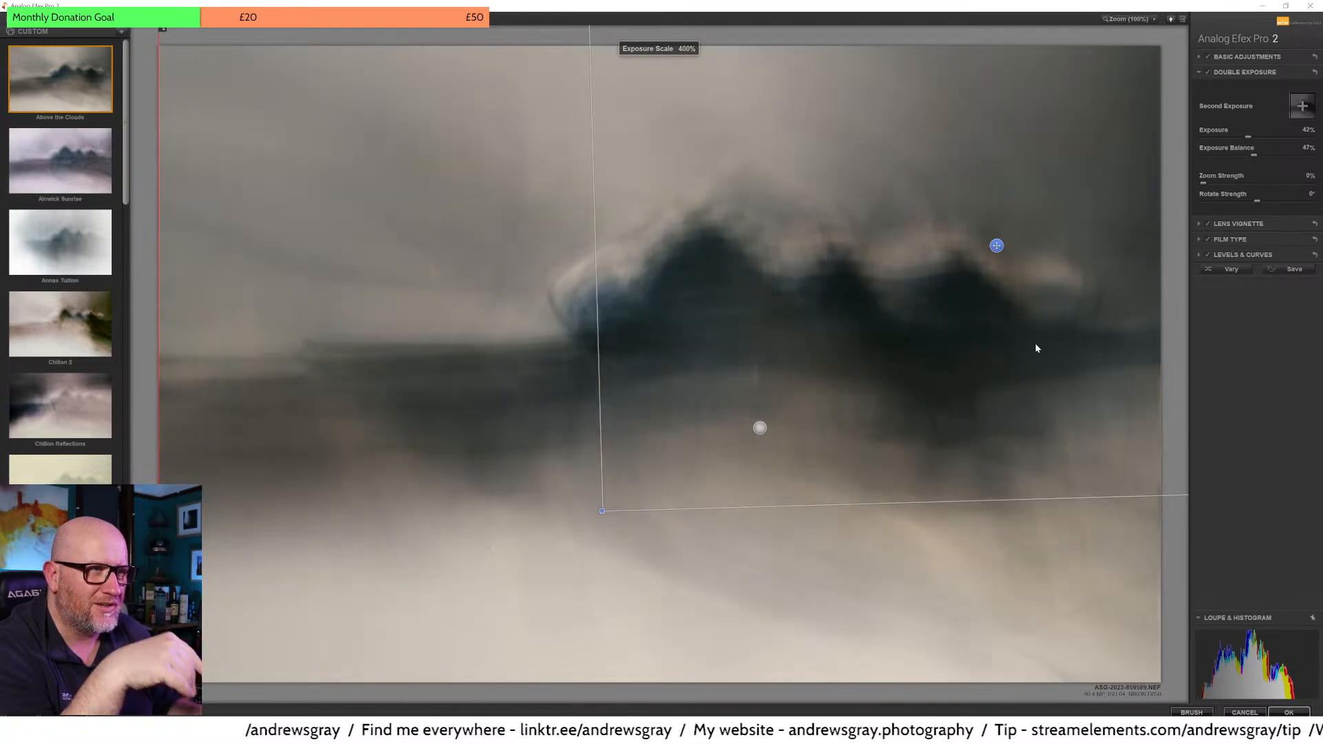
left_click_drag(998, 246, 713, 222)
left_click_drag(1122, 479, 735, 501)
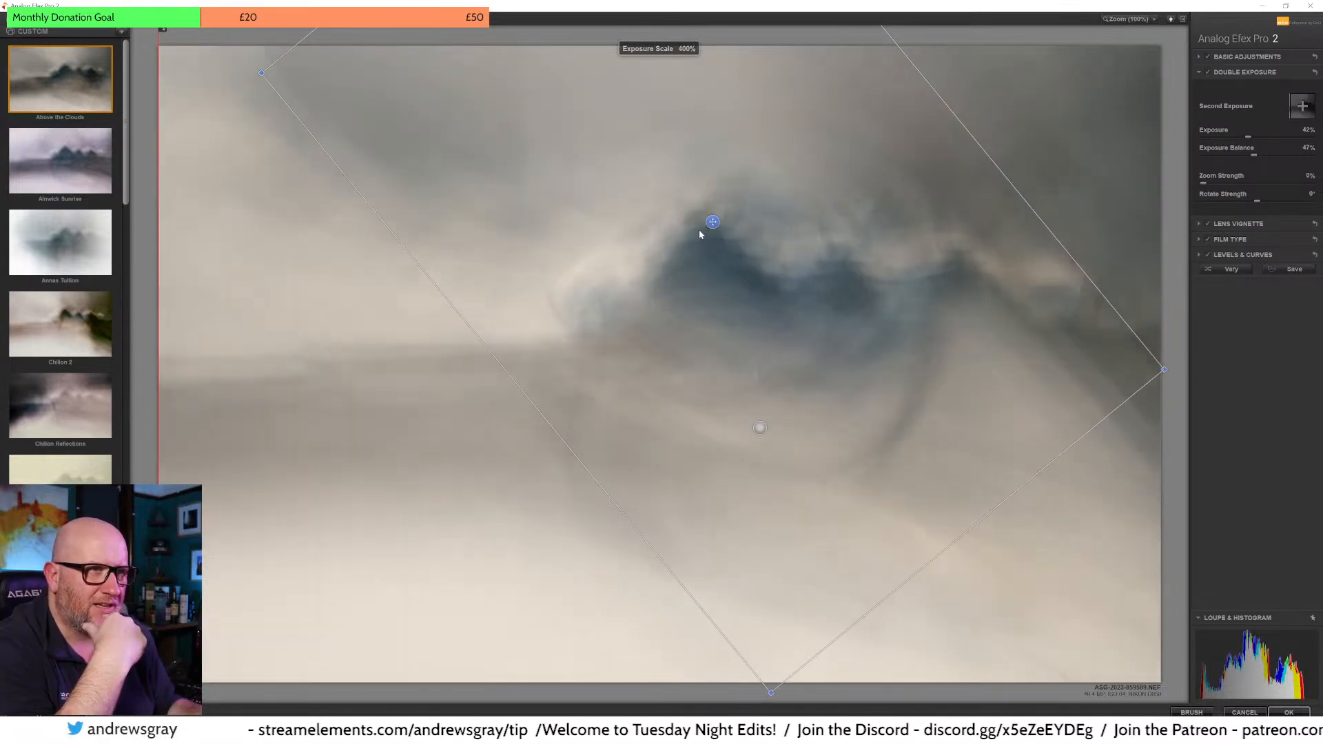
Step: Fine-tune the second exposure's position and rotation so its dark shapes fall diagonally below the rooftops
left_click_drag(707, 224, 718, 269)
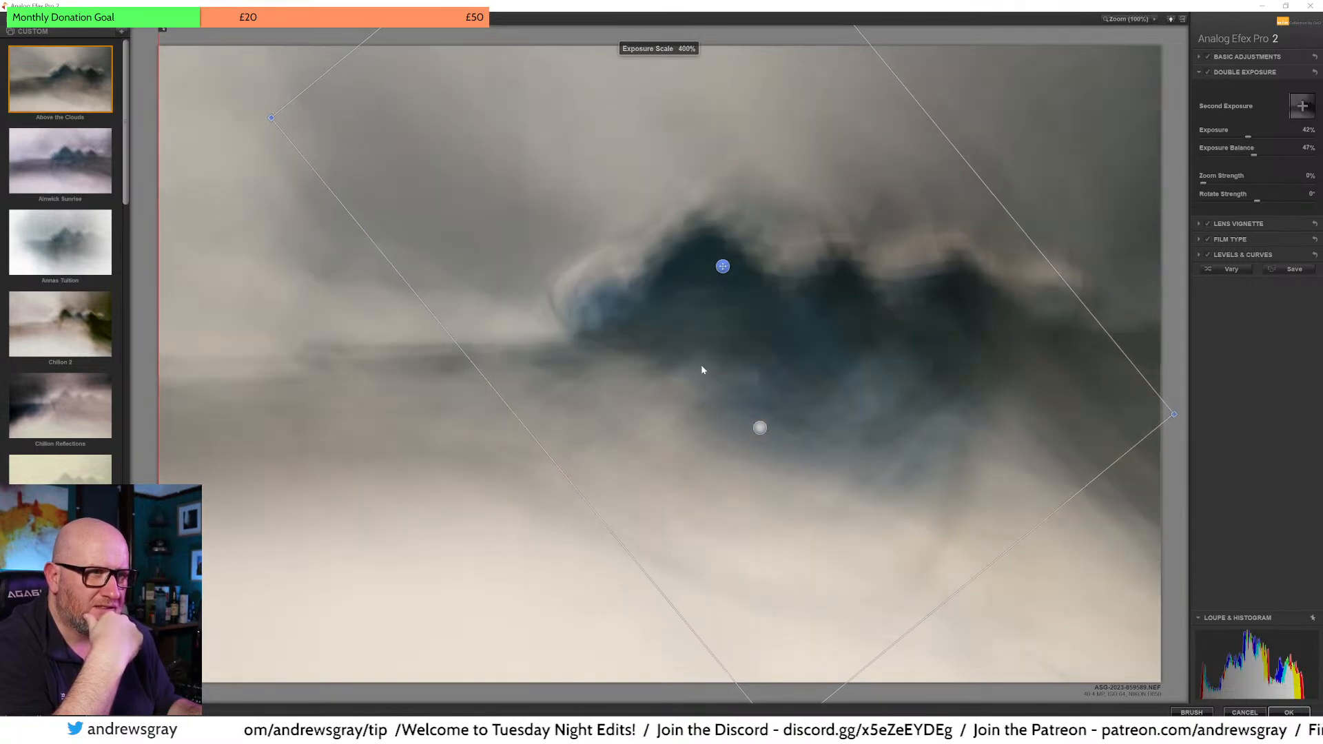
left_click_drag(722, 266, 736, 260)
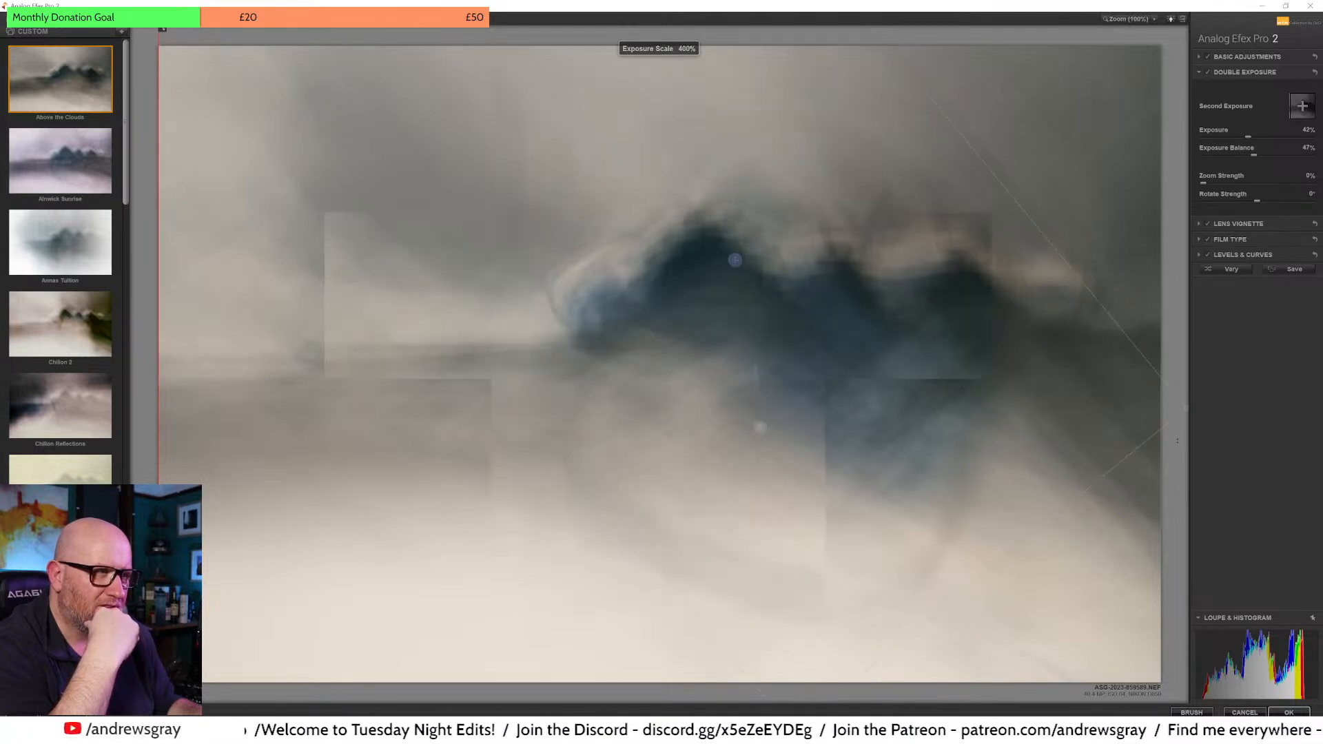
left_click_drag(1132, 477, 1177, 414)
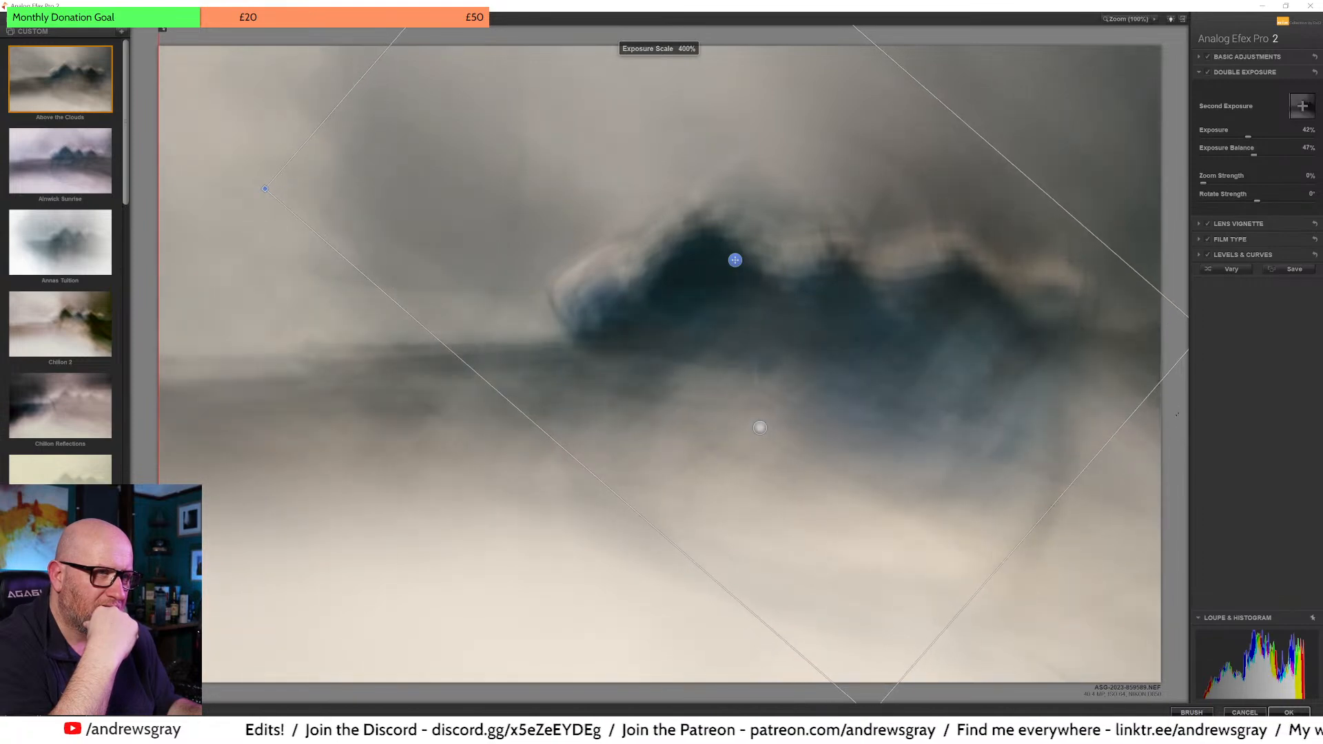
left_click_drag(735, 260, 735, 252)
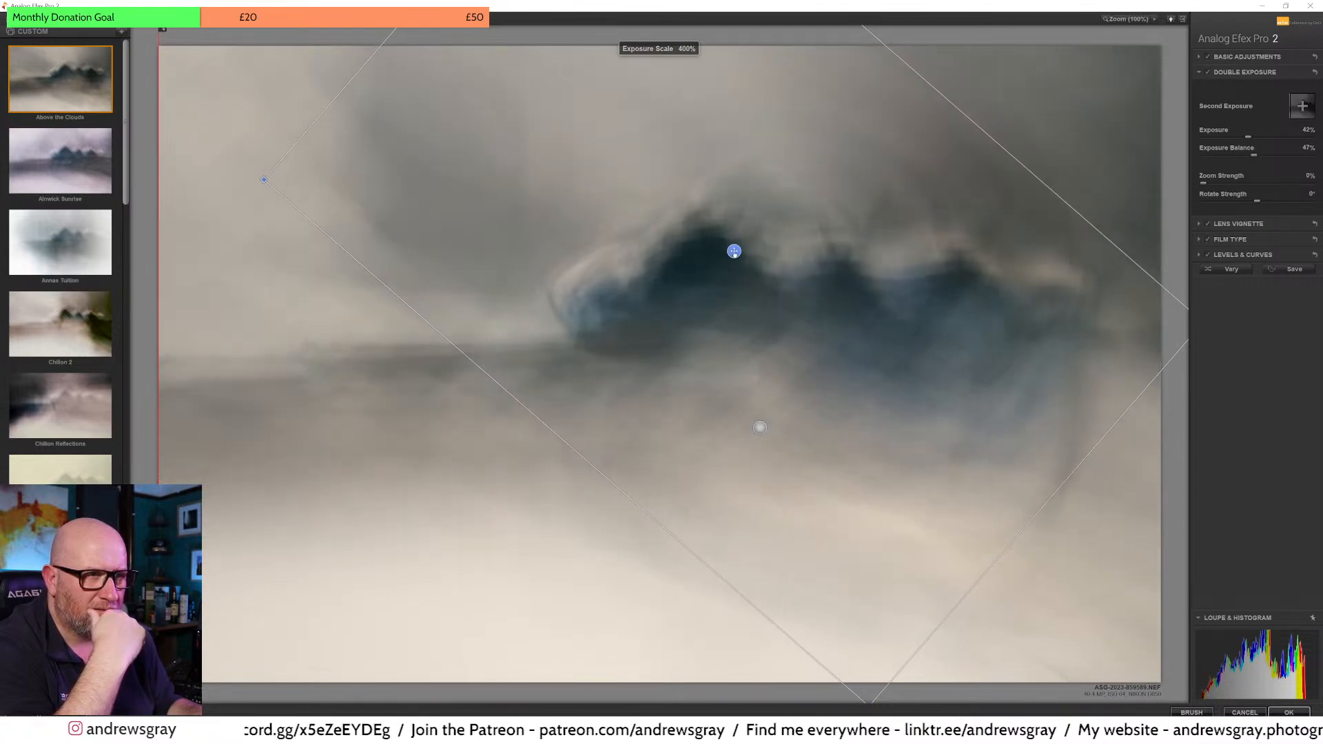
left_click_drag(385, 323, 390, 348)
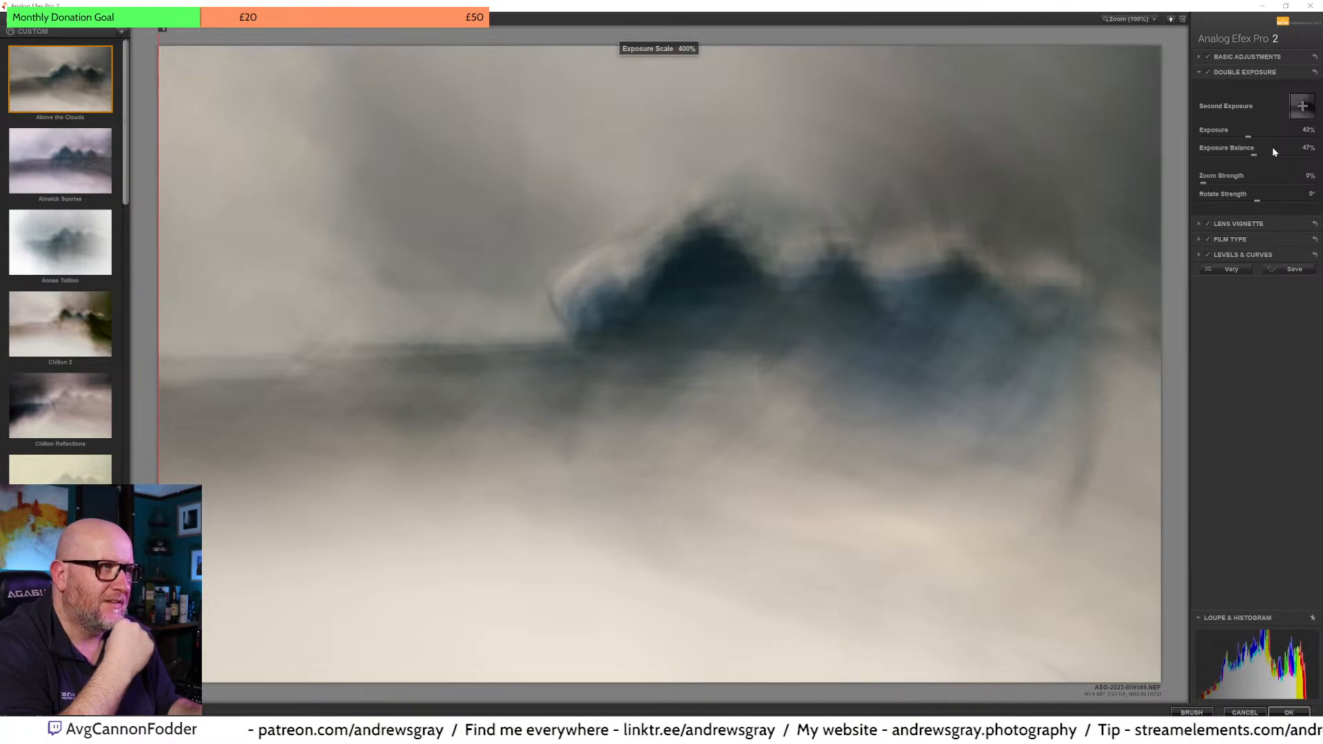
Step: Set the double exposure's Exposure to 54% and Exposure Balance to 50%, and lower the overall Brightness to -7%
double_click(1253, 155)
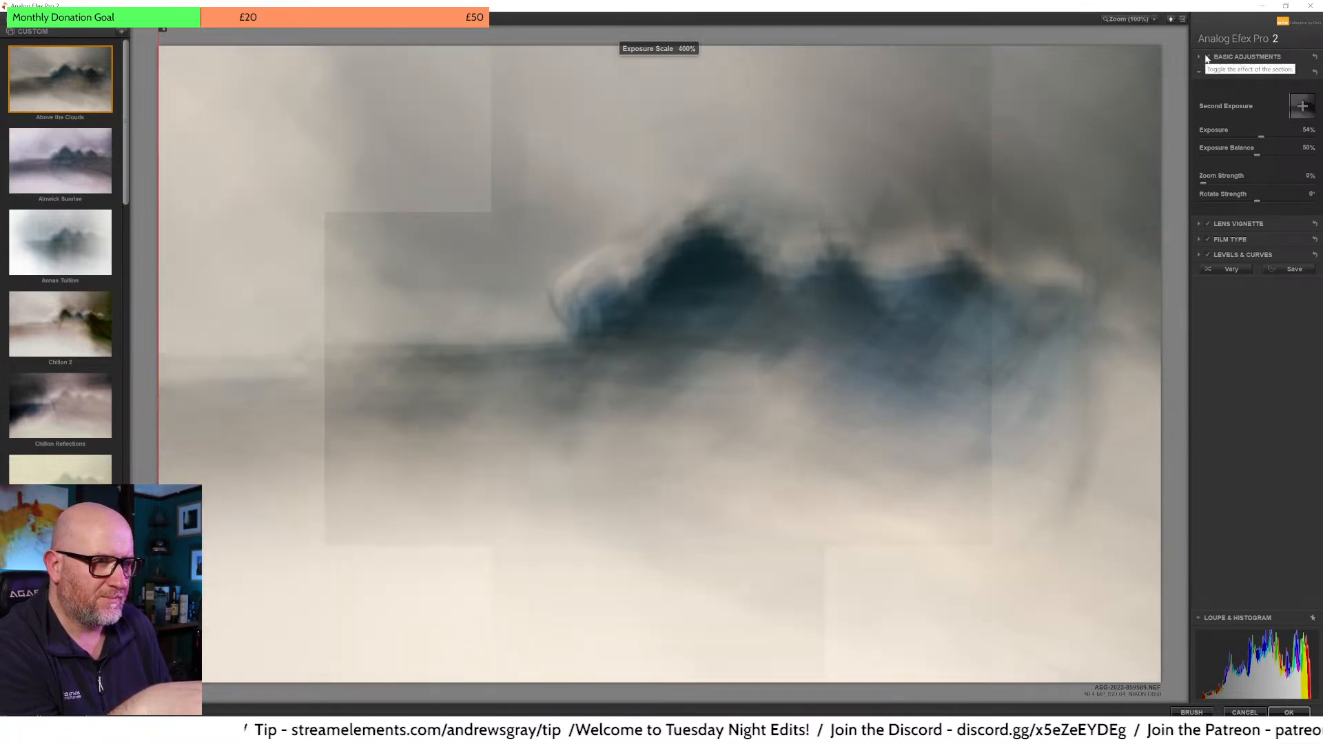
left_click(1247, 57)
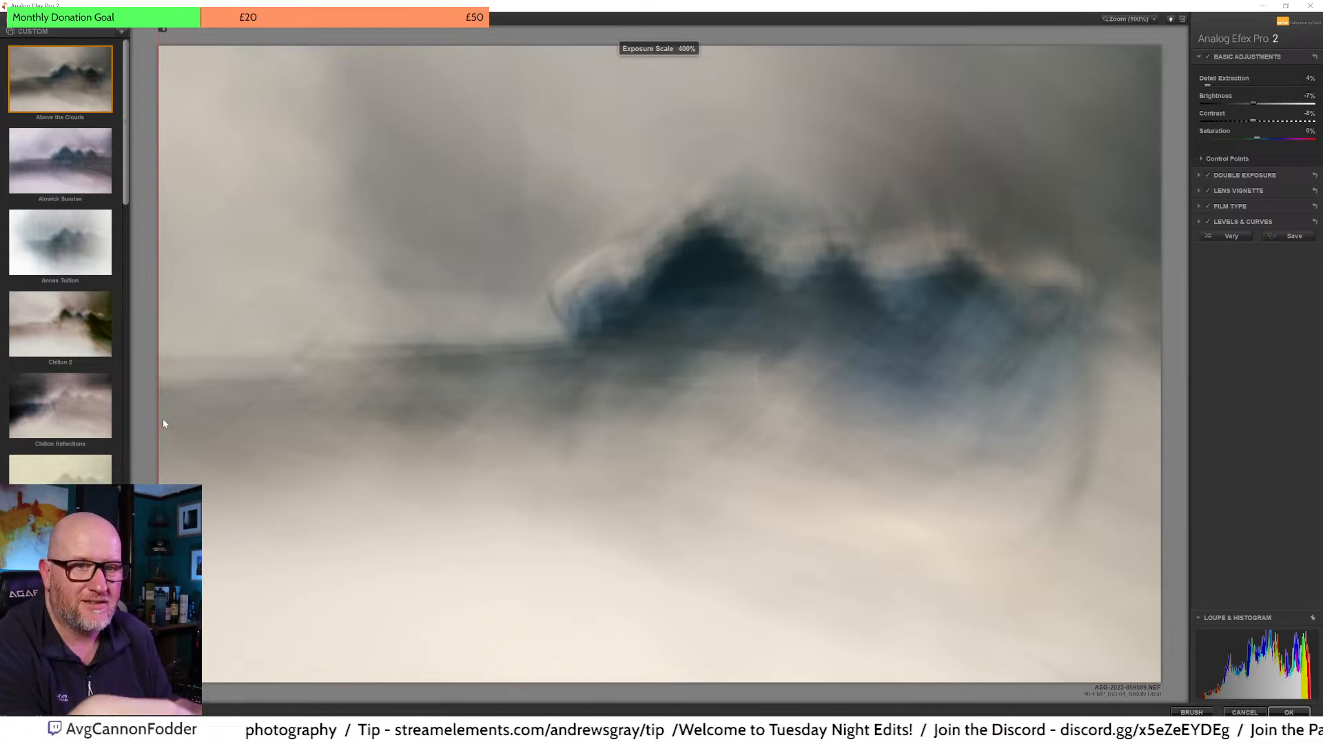
left_click_drag(126, 193, 128, 433)
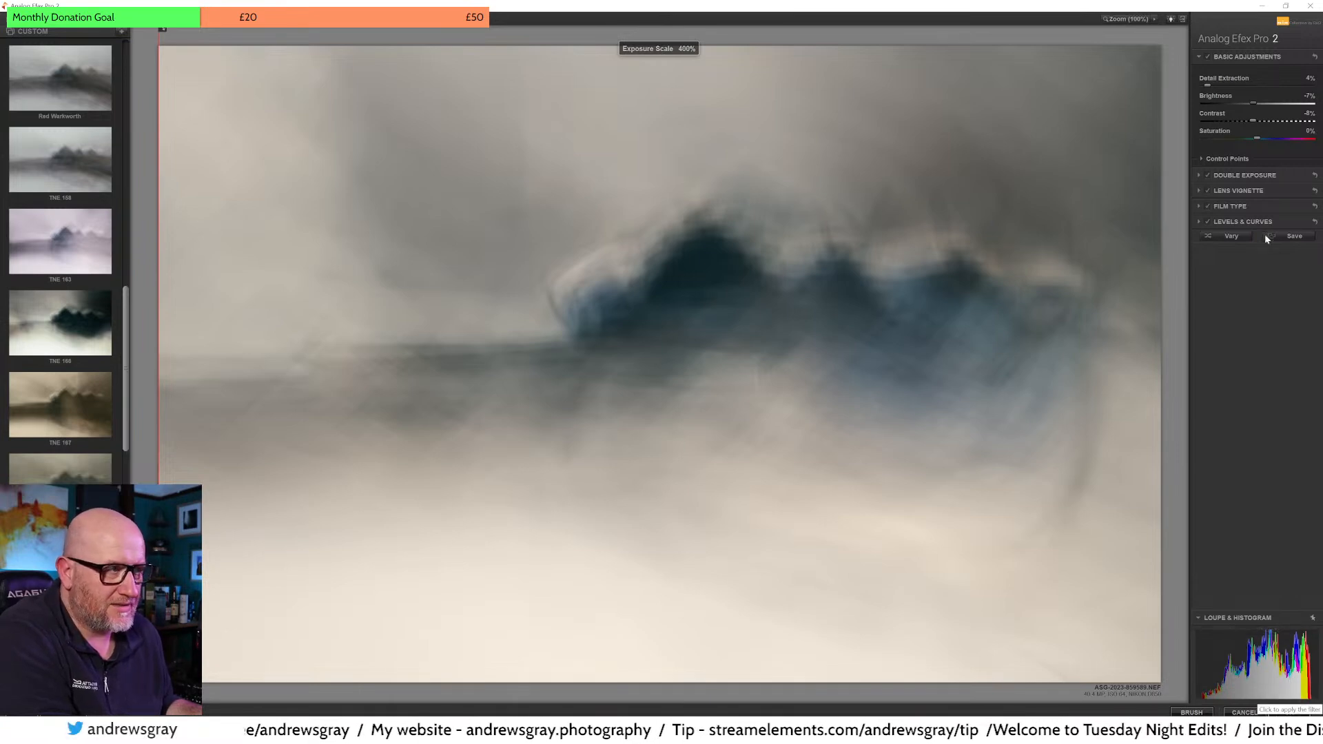
Step: Toggle the Film Type effect to compare the look, and leave it switched off
left_click(1207, 205)
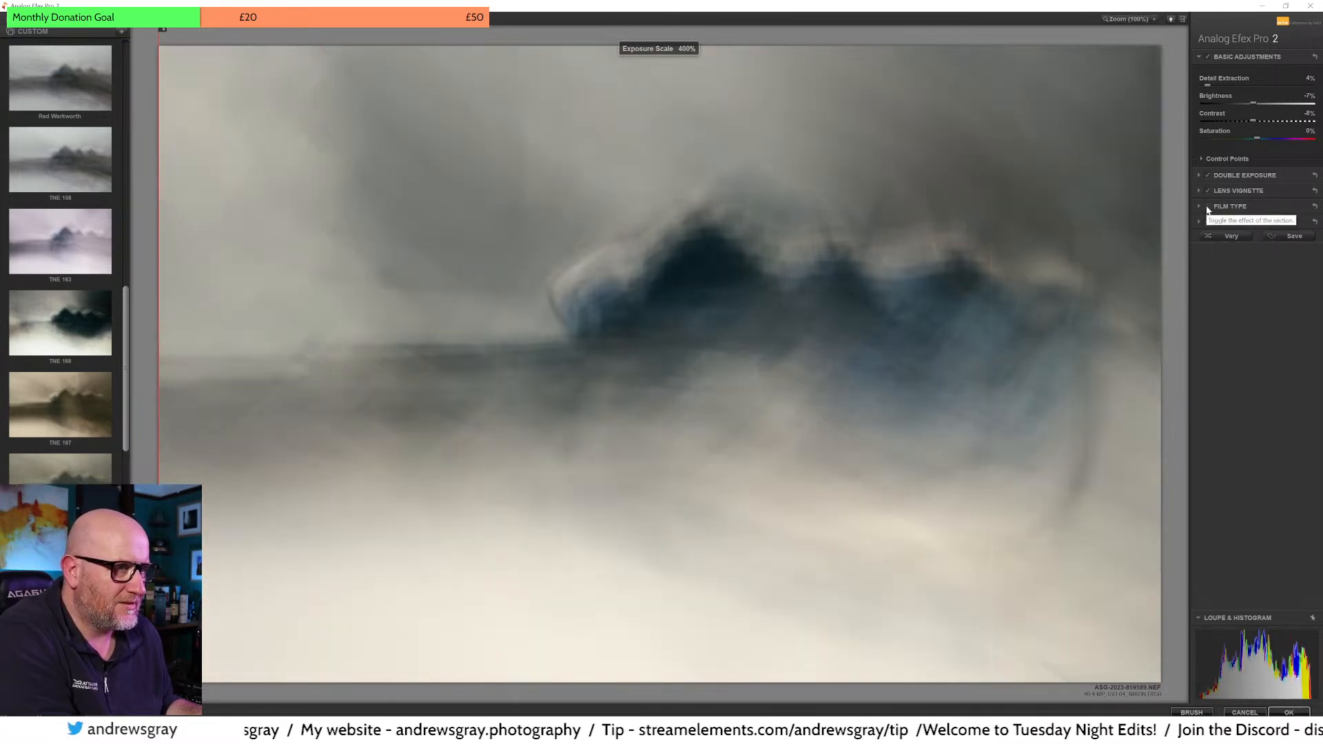
left_click(1206, 205)
left_click(1206, 207)
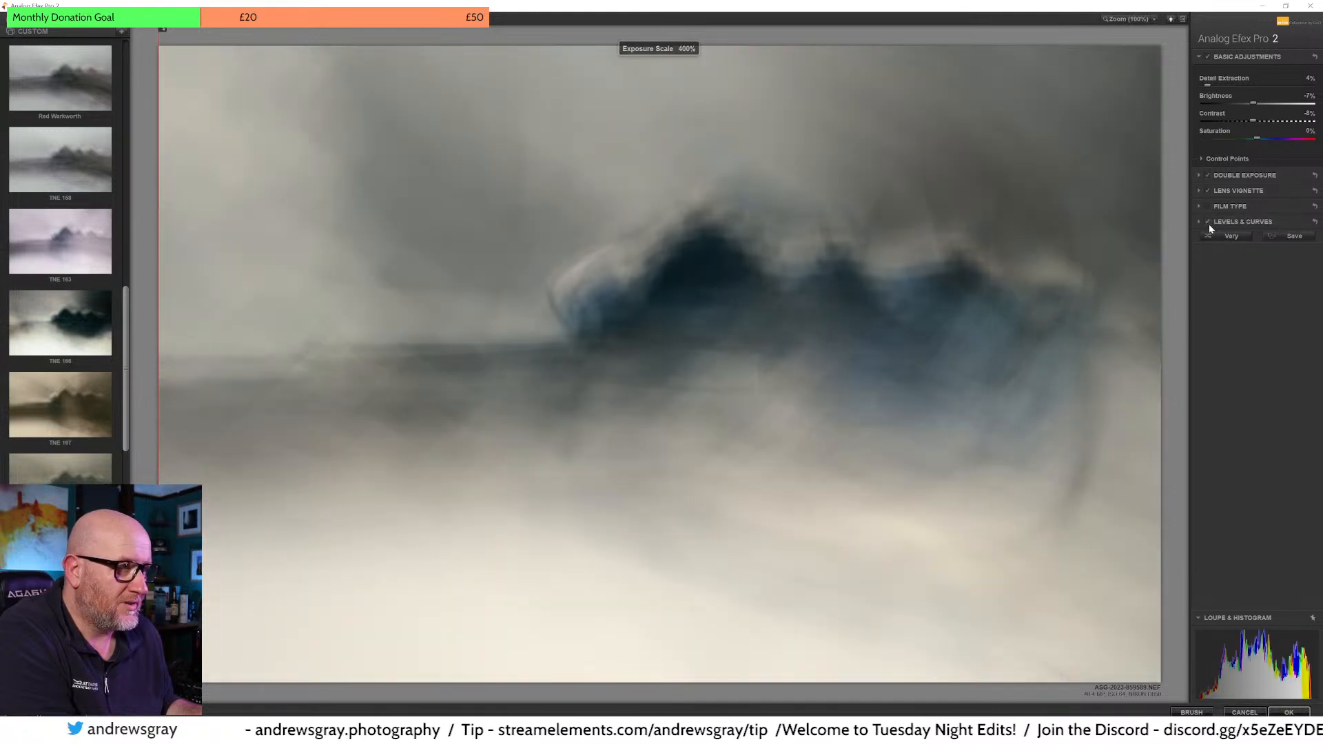
Step: Compare the image with the Levels & Curves, Lens Vignette and Double Exposure effects switched off and on
left_click(1208, 222)
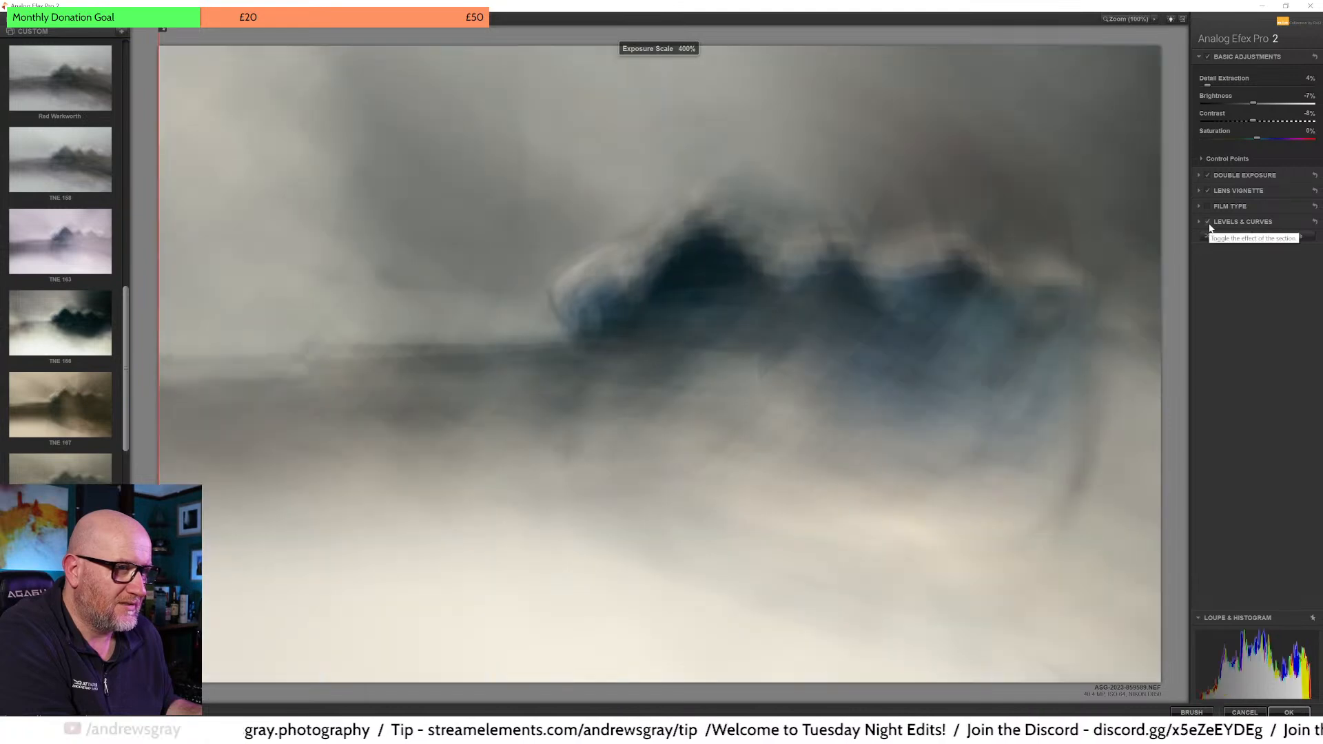
left_click(1207, 192)
left_click(1206, 192)
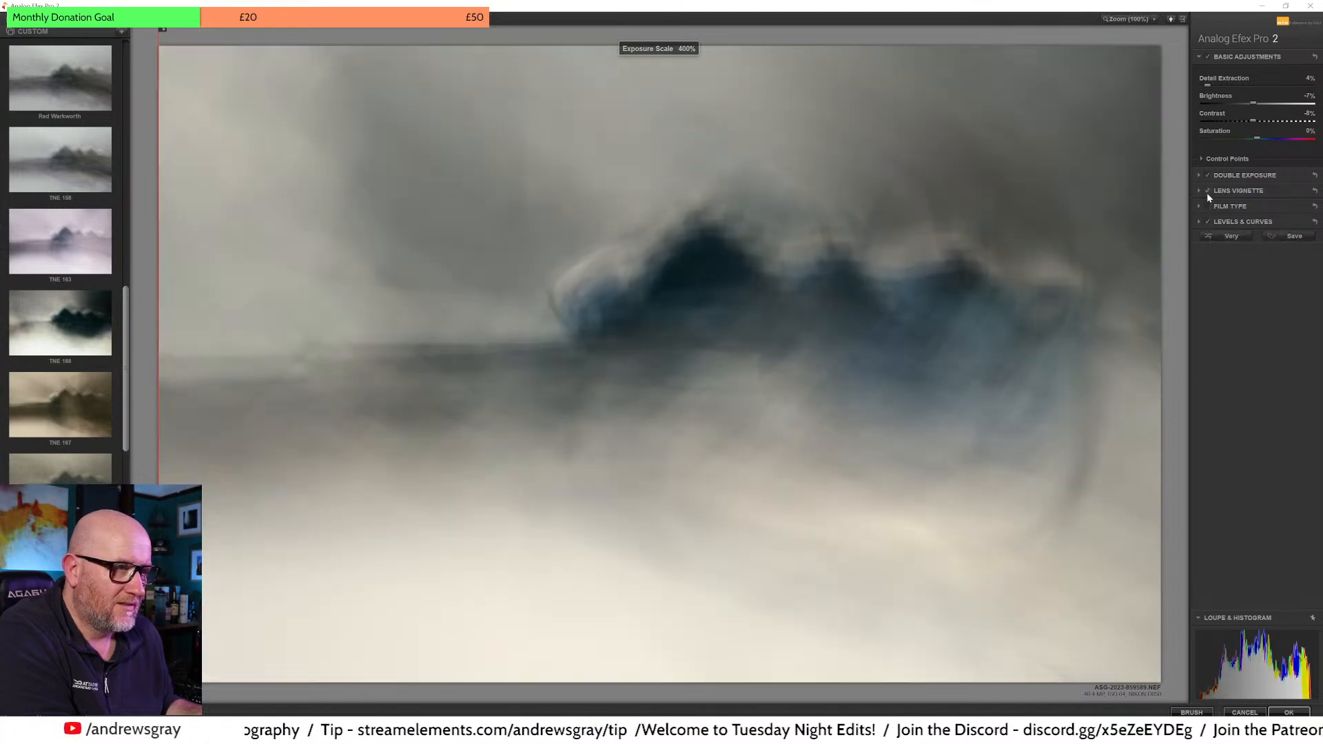
left_click(1207, 177)
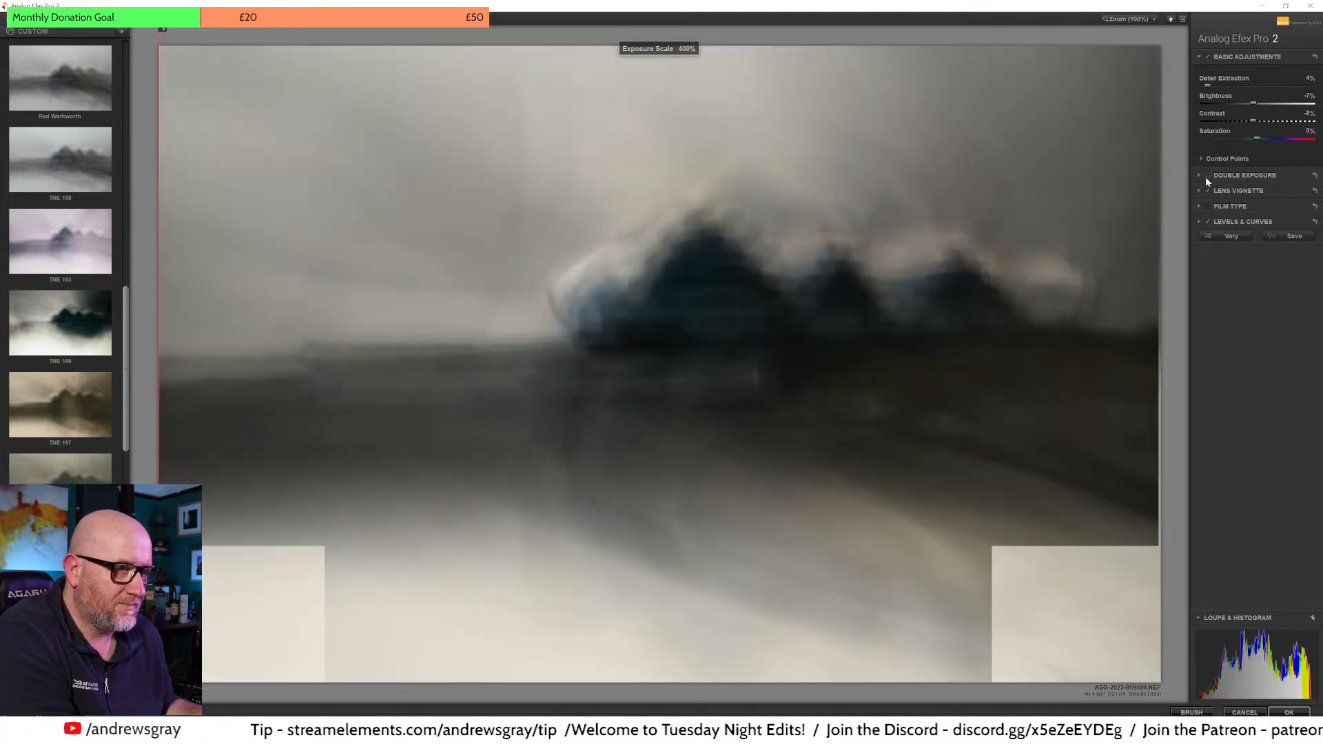
left_click(1207, 177)
Step: Set the double exposure's Exposure Balance to 44% and apply the filter to the Photoshop document
left_click(1240, 176)
left_click(1247, 156)
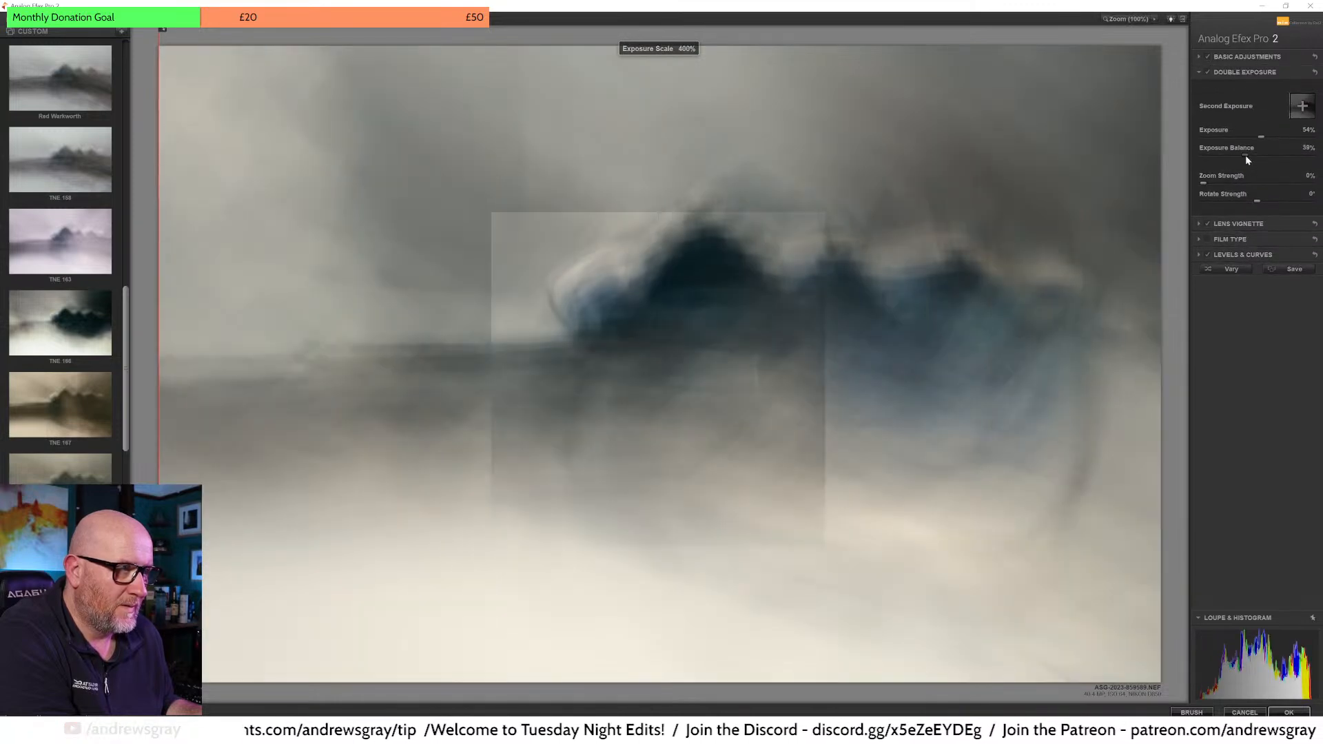
left_click_drag(1246, 156, 1248, 156)
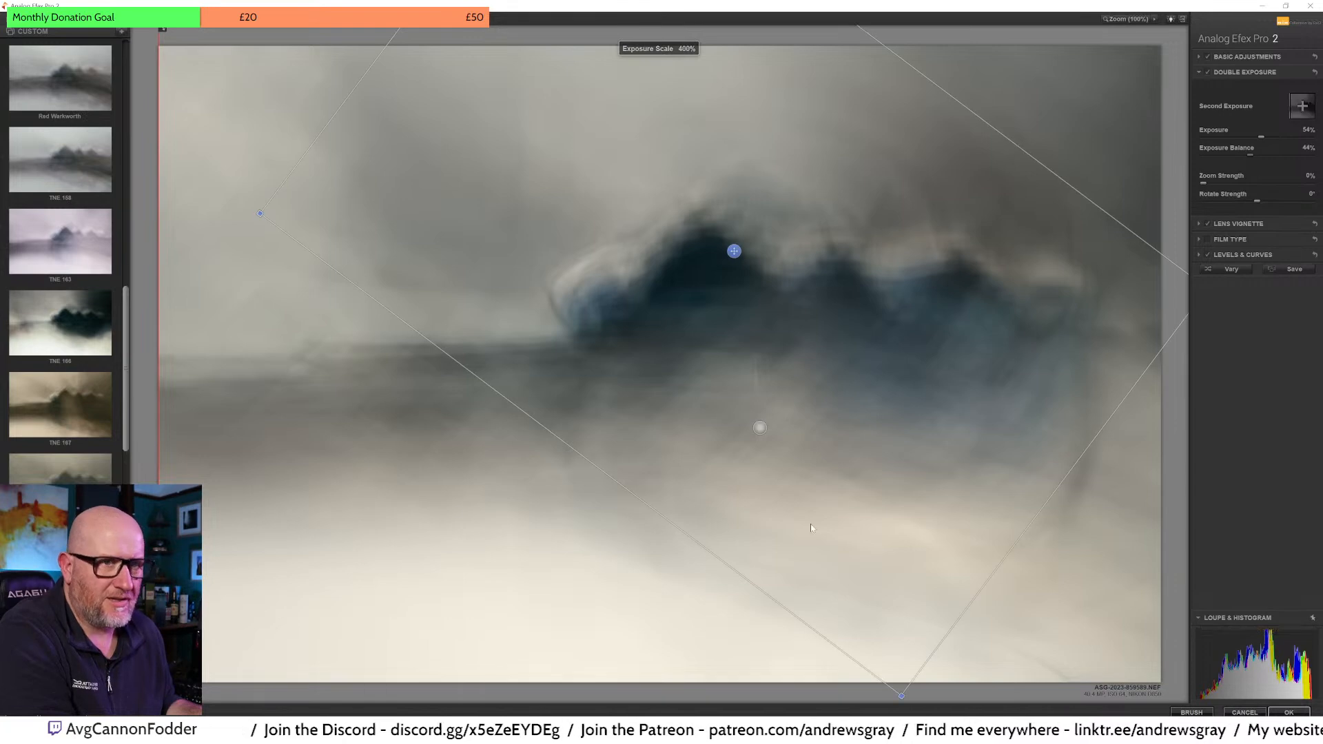
mouse_move(31, 328)
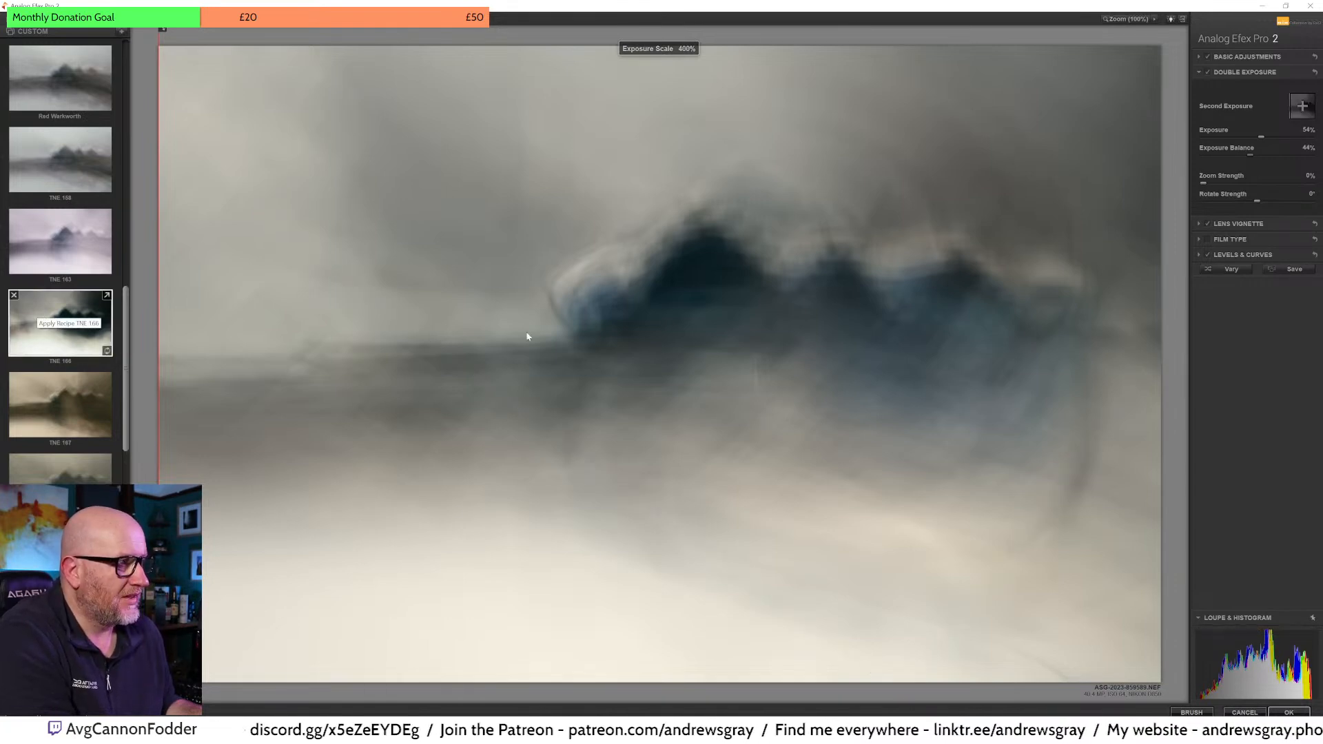
left_click(1275, 713)
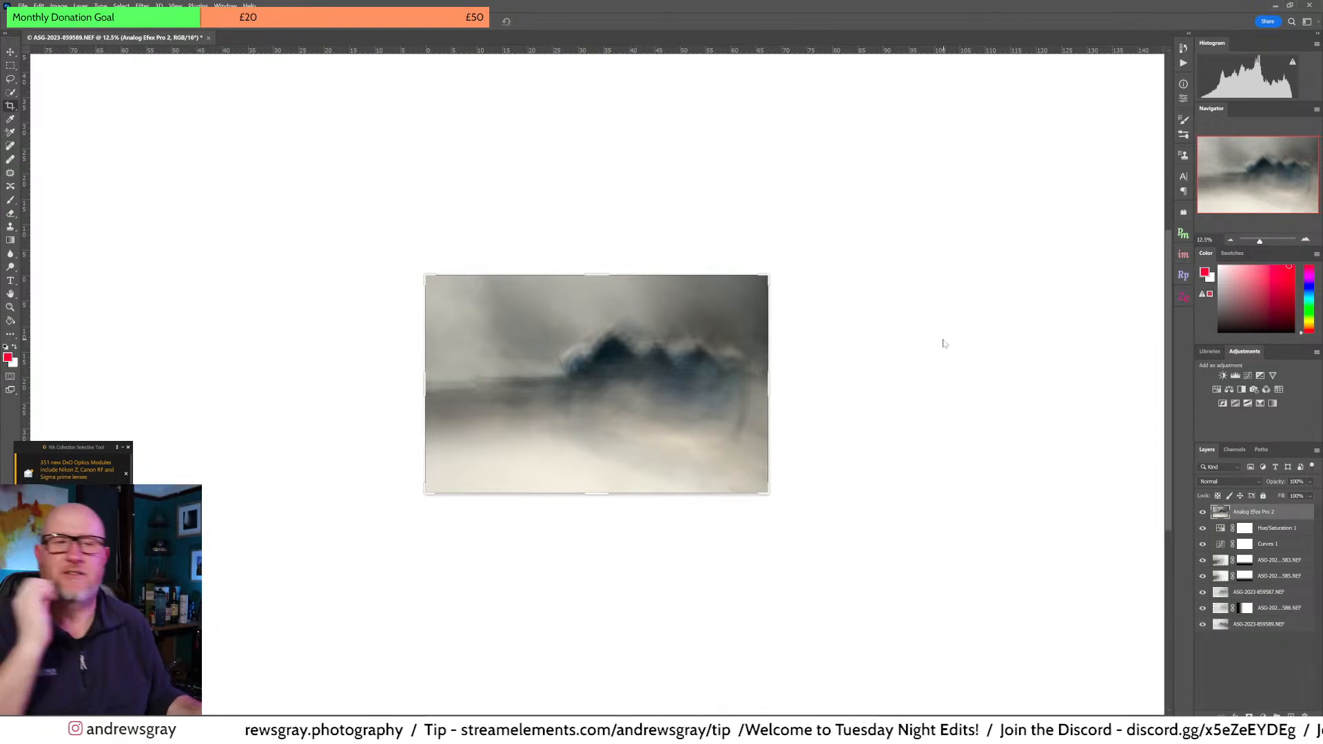
Step: Hide the Analog Efex Pro 2 layer and start Analog Efex Pro 2 again with the custom recipe TNE 166
left_click(1305, 240)
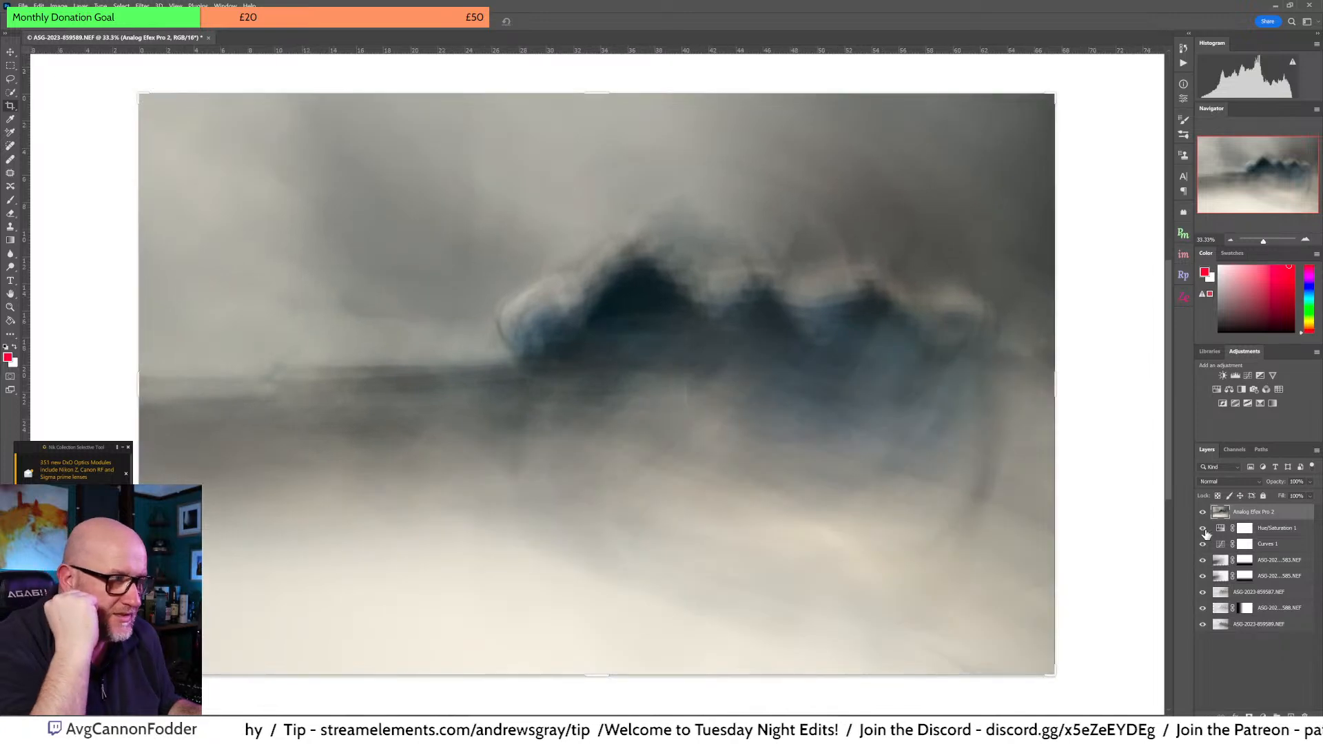
left_click(1203, 514)
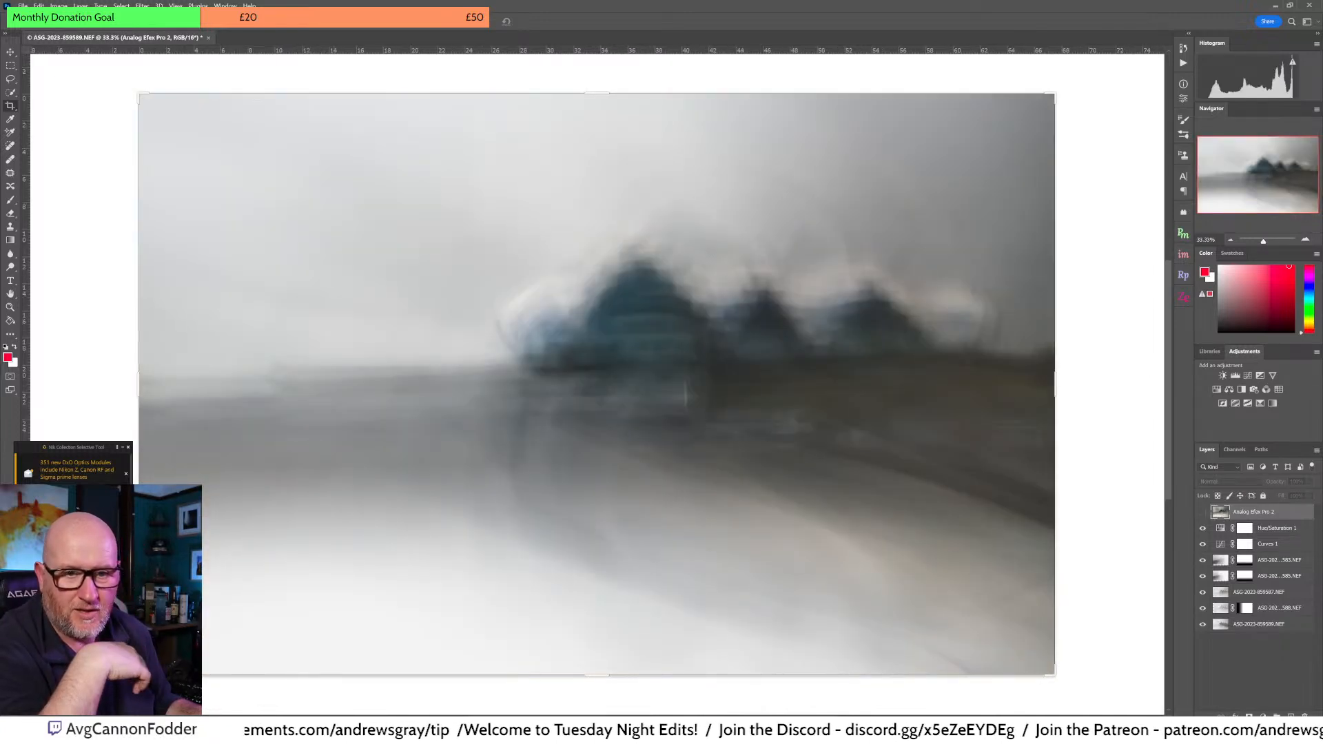
left_click(73, 545)
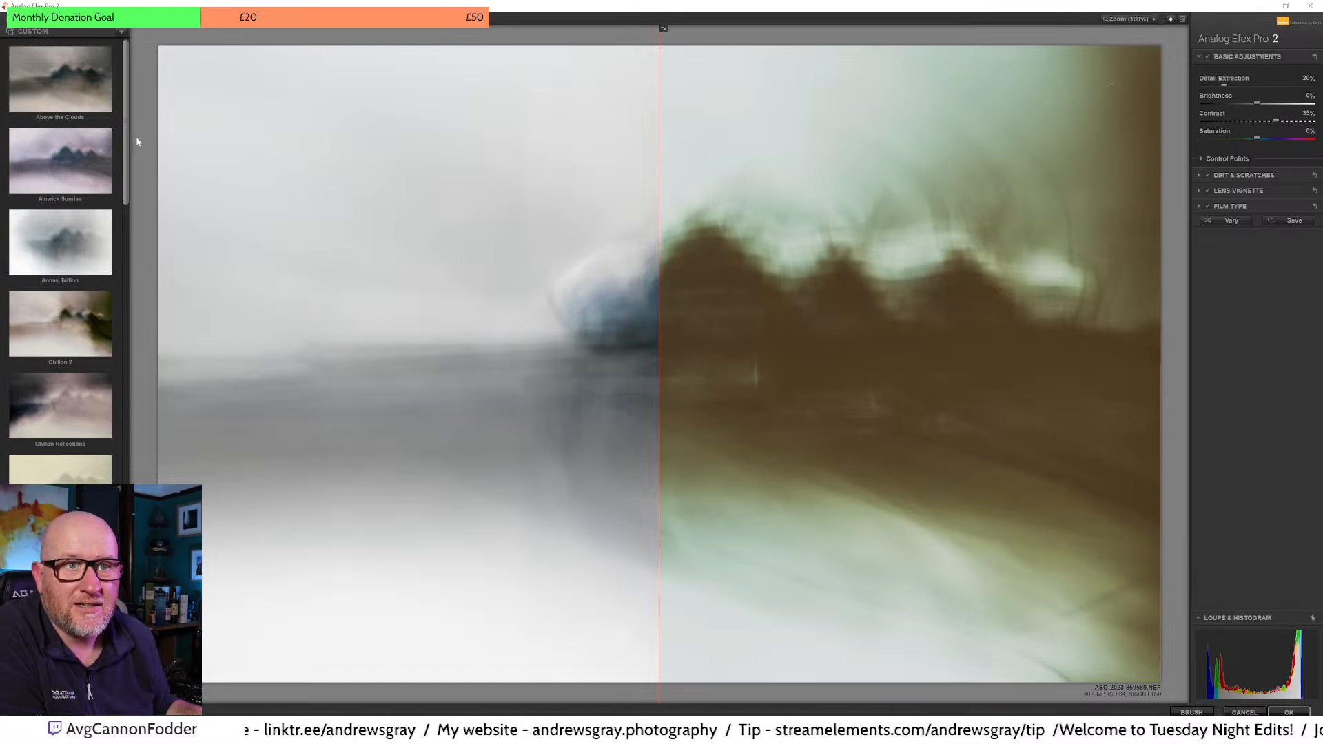
left_click_drag(125, 134, 147, 401)
left_click(85, 303)
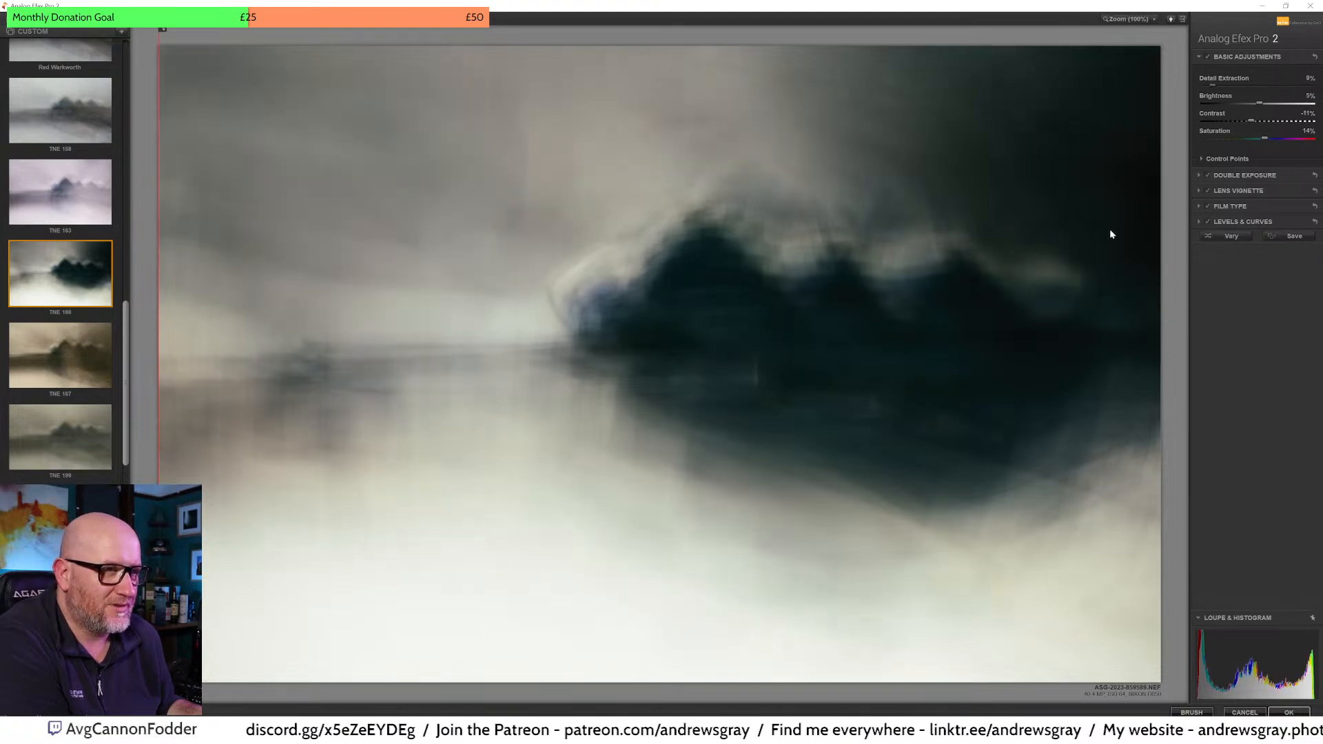
Step: Make the lens vignette fully rectangular and move its centre along the picture's lower edge, right of the middle
left_click(1229, 192)
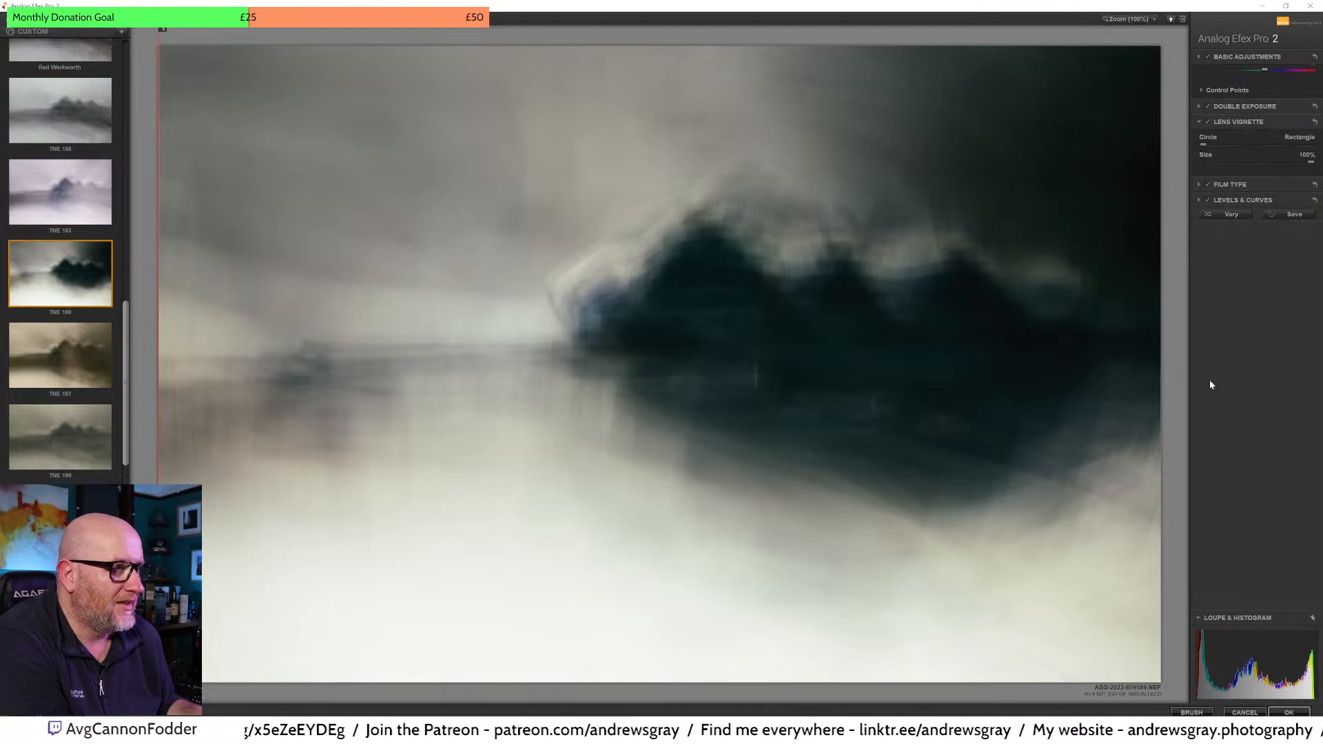
left_click_drag(1204, 135, 1310, 134)
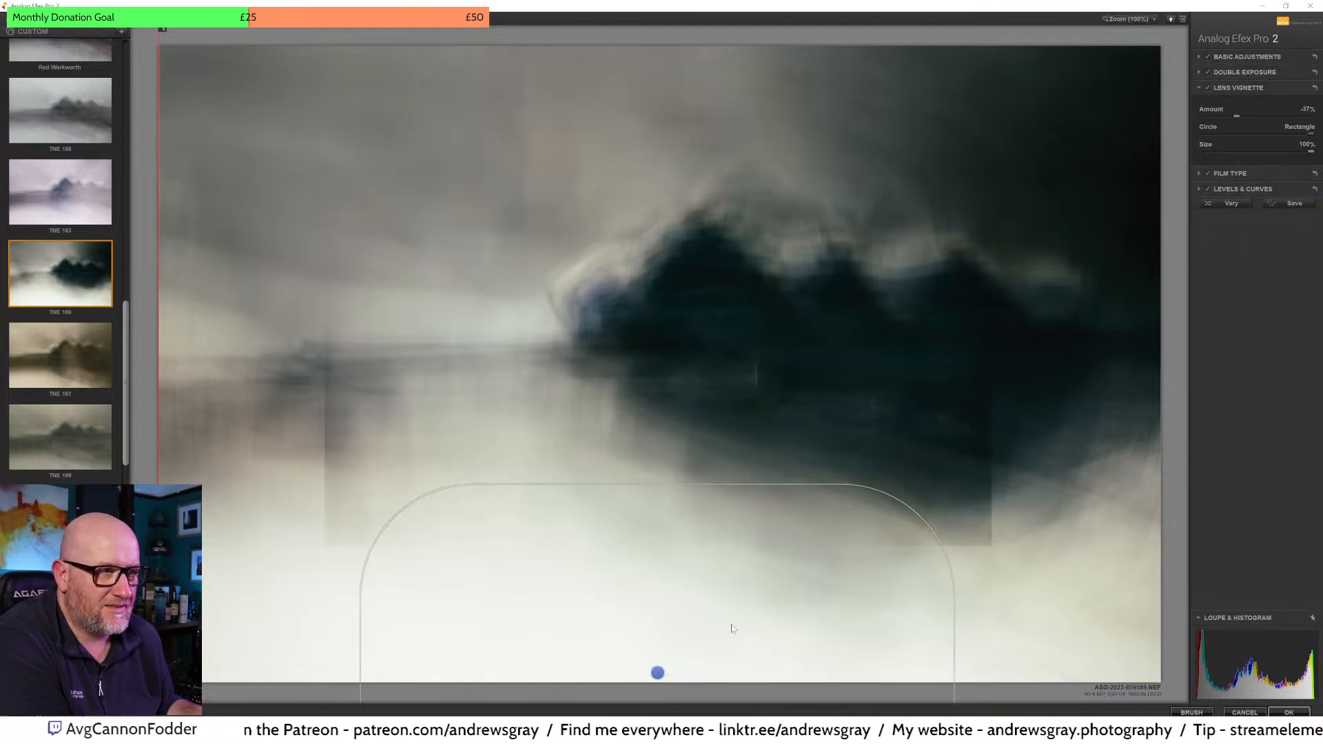
left_click_drag(657, 673, 777, 683)
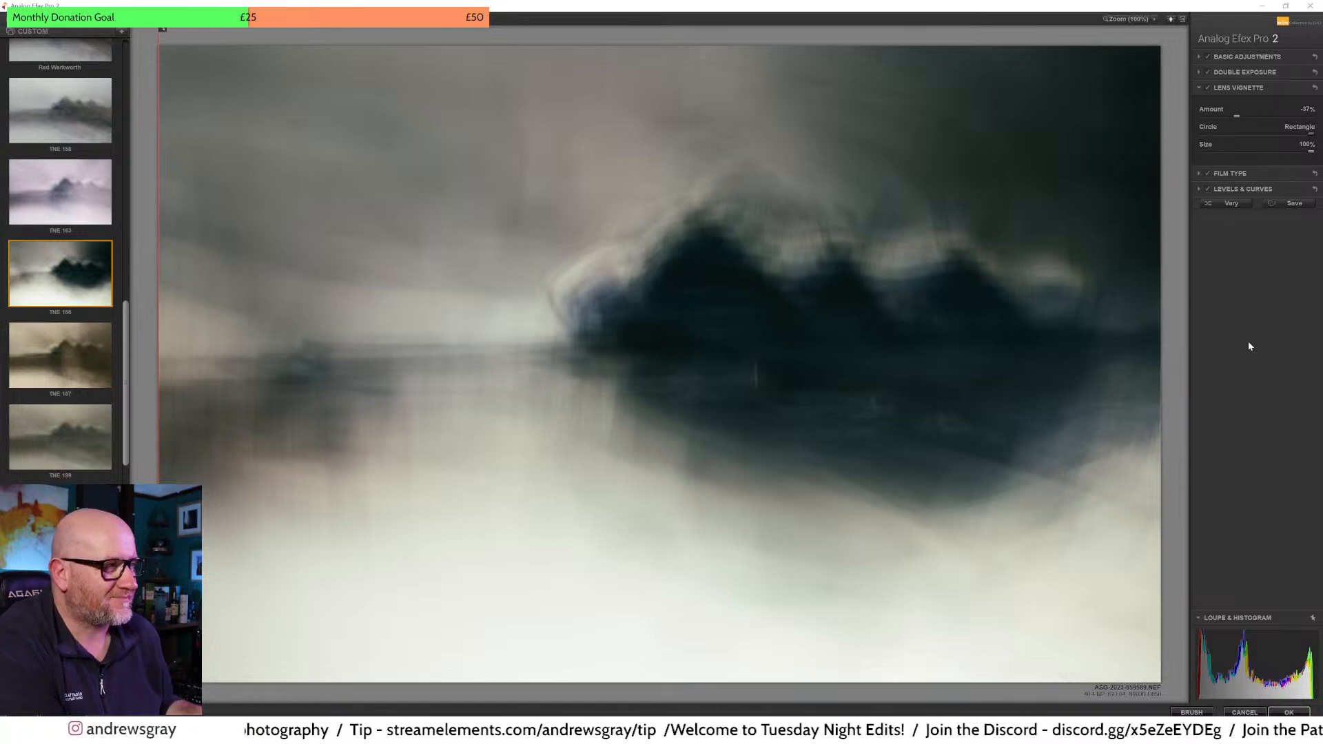
Step: Compare the image with and without Film Type, and try the first film of each row in the Cool category
left_click(1207, 174)
left_click(1207, 173)
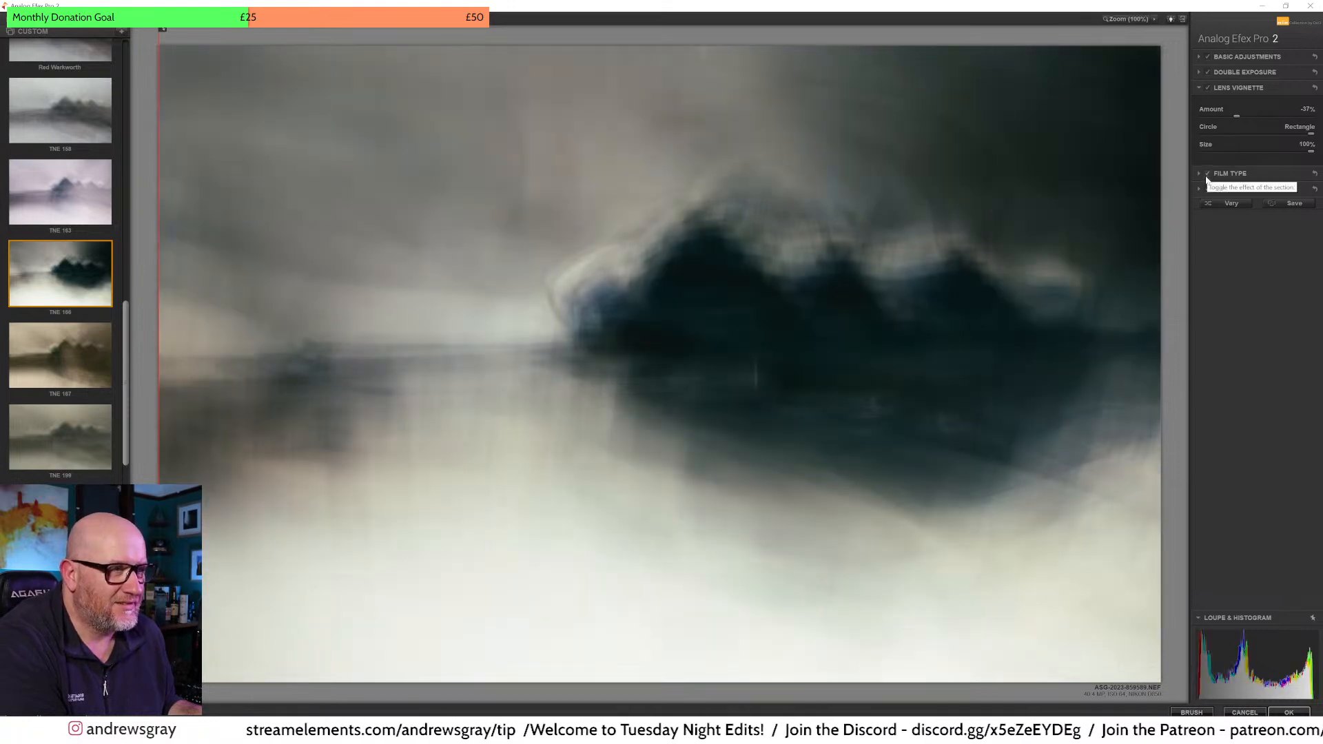
left_click(1228, 174)
left_click(1263, 126)
left_click(1257, 143)
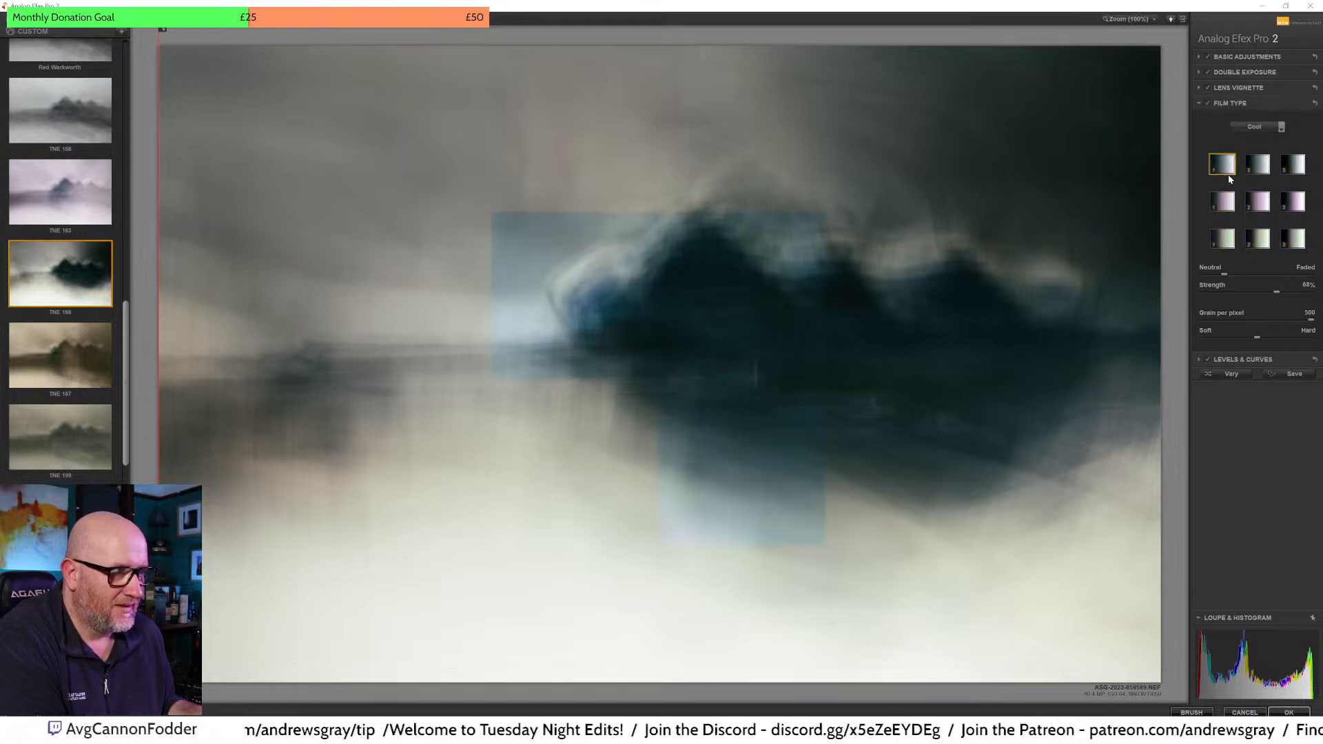
left_click(1225, 202)
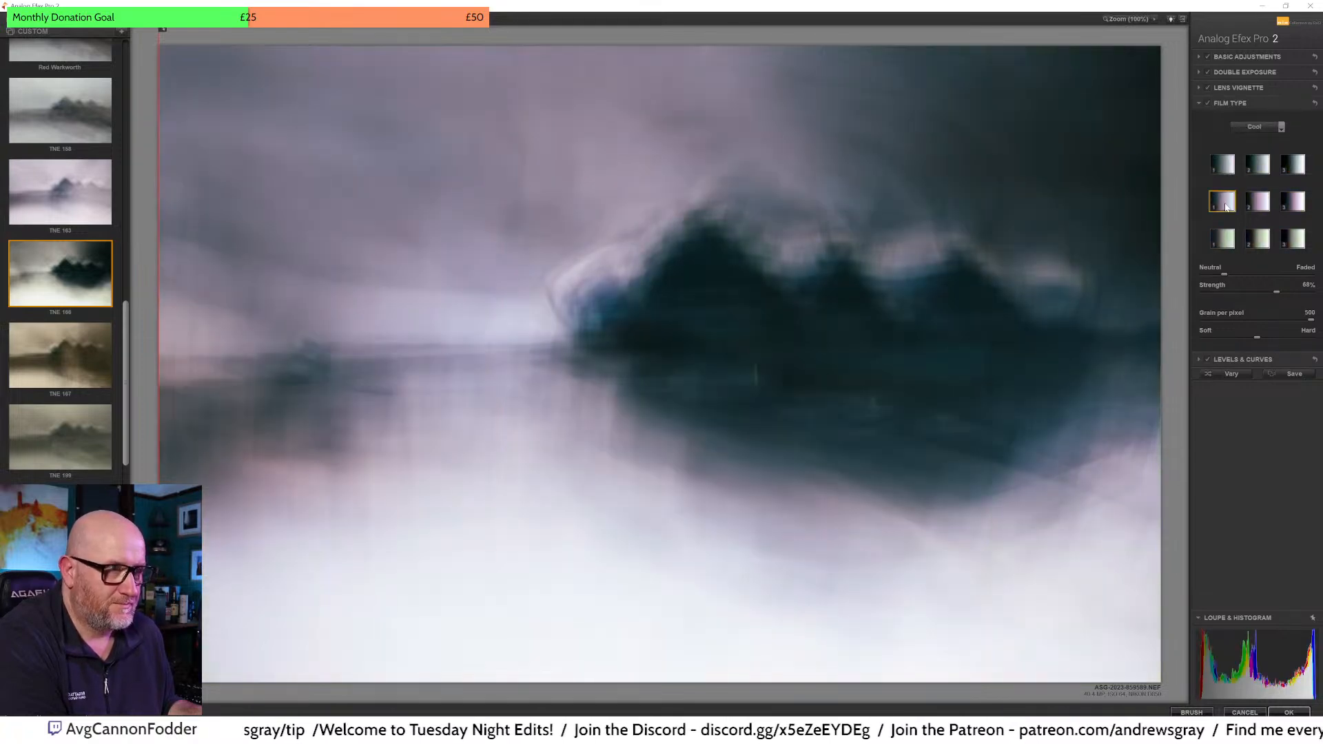
left_click(1225, 239)
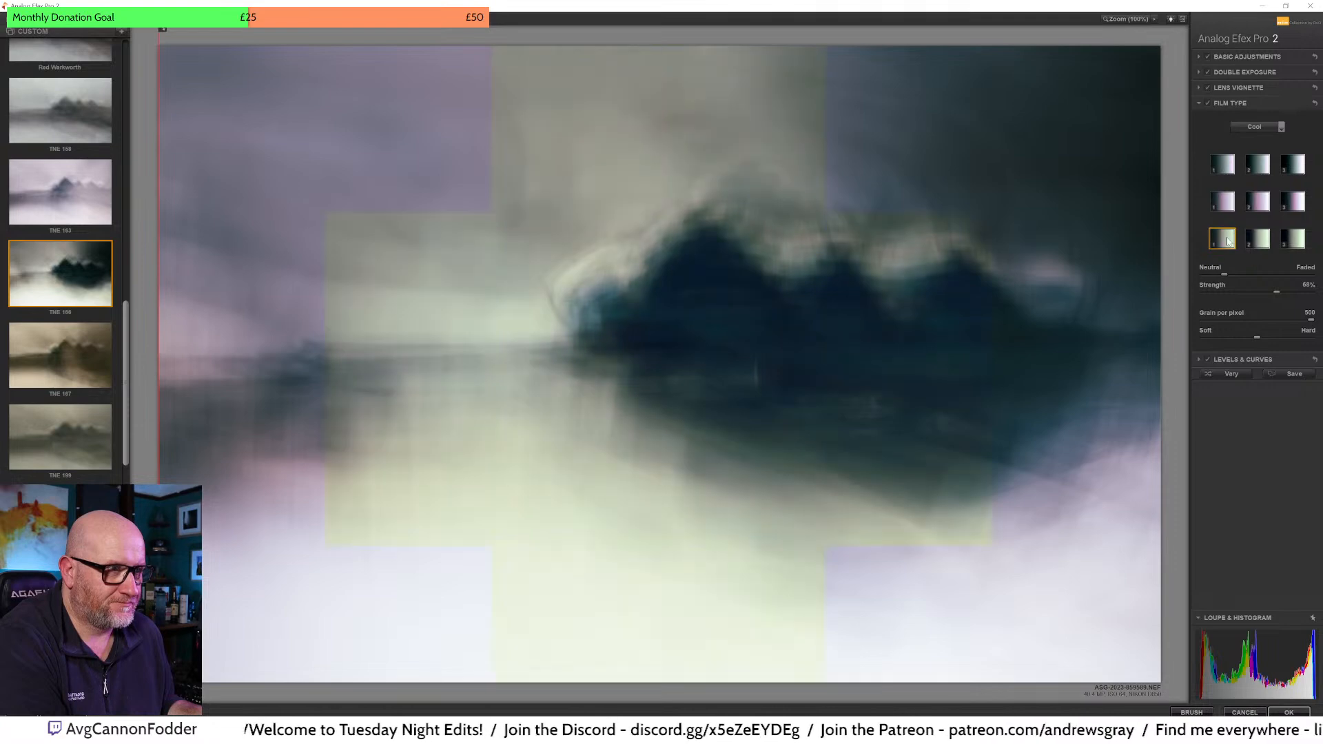
Step: Choose the first film in the second row of the Subtle category, fade it slightly more and set its strength to 85%
left_click(1253, 127)
left_click(1250, 163)
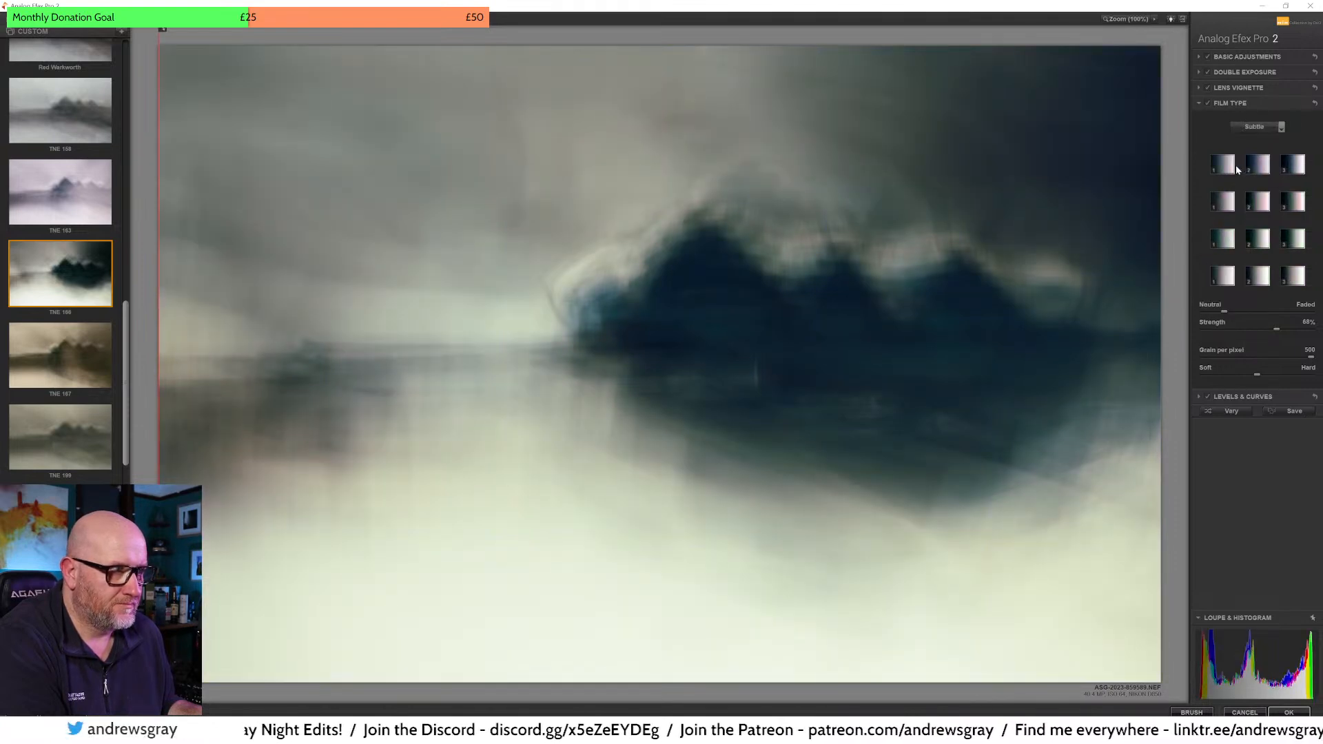
left_click(1232, 201)
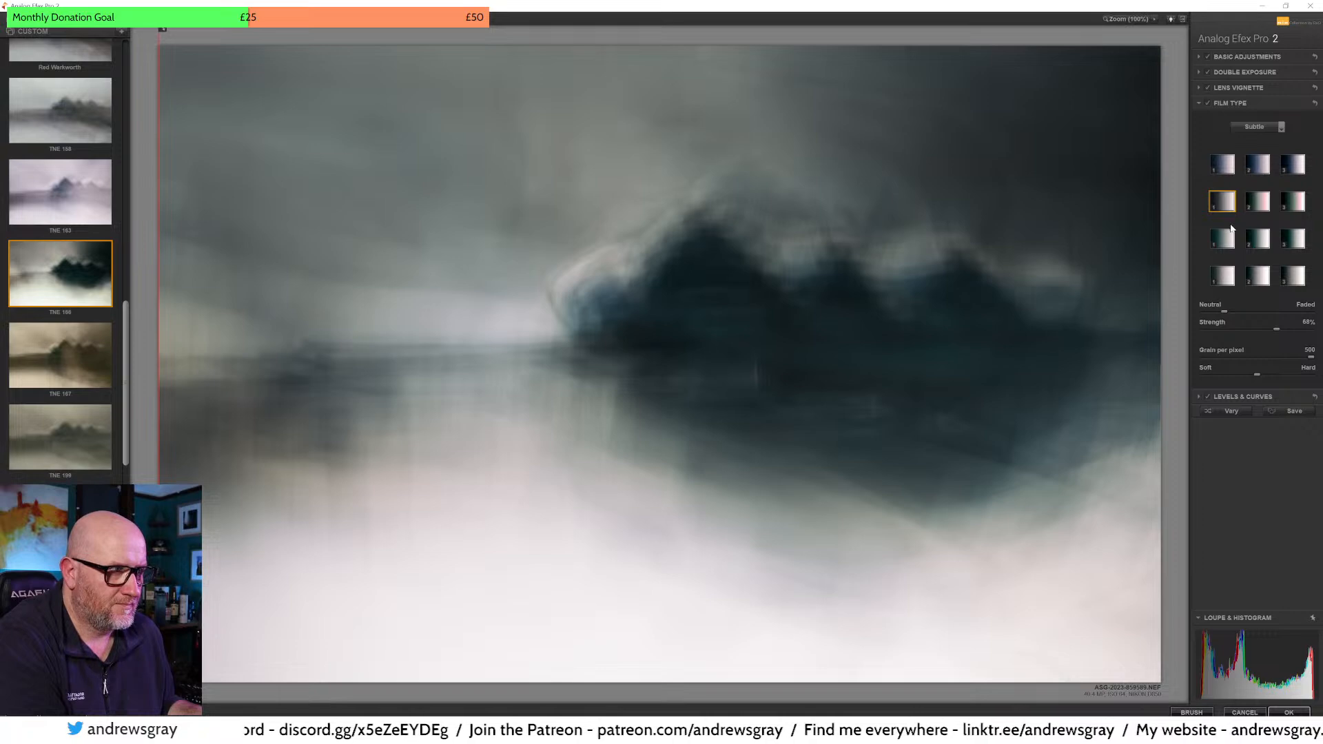
left_click(1226, 282)
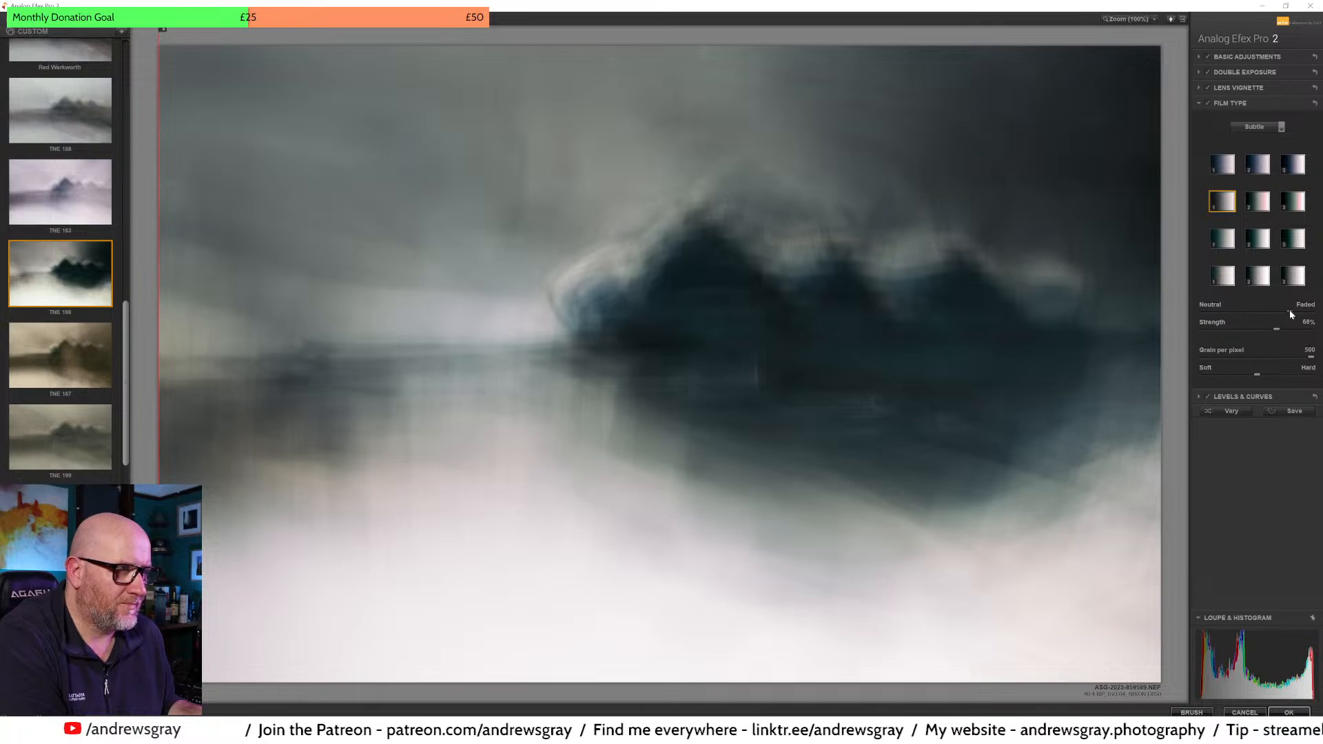
left_click(1228, 312)
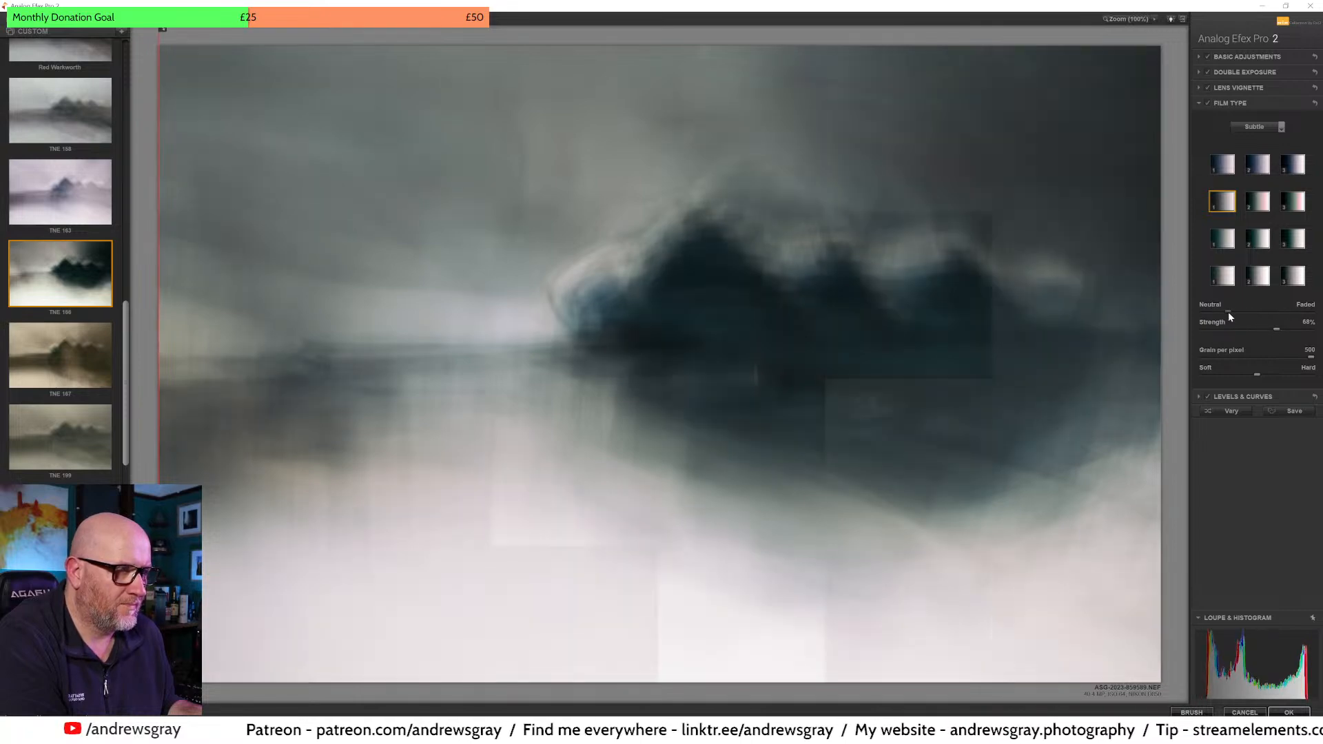
left_click_drag(1276, 329, 1290, 330)
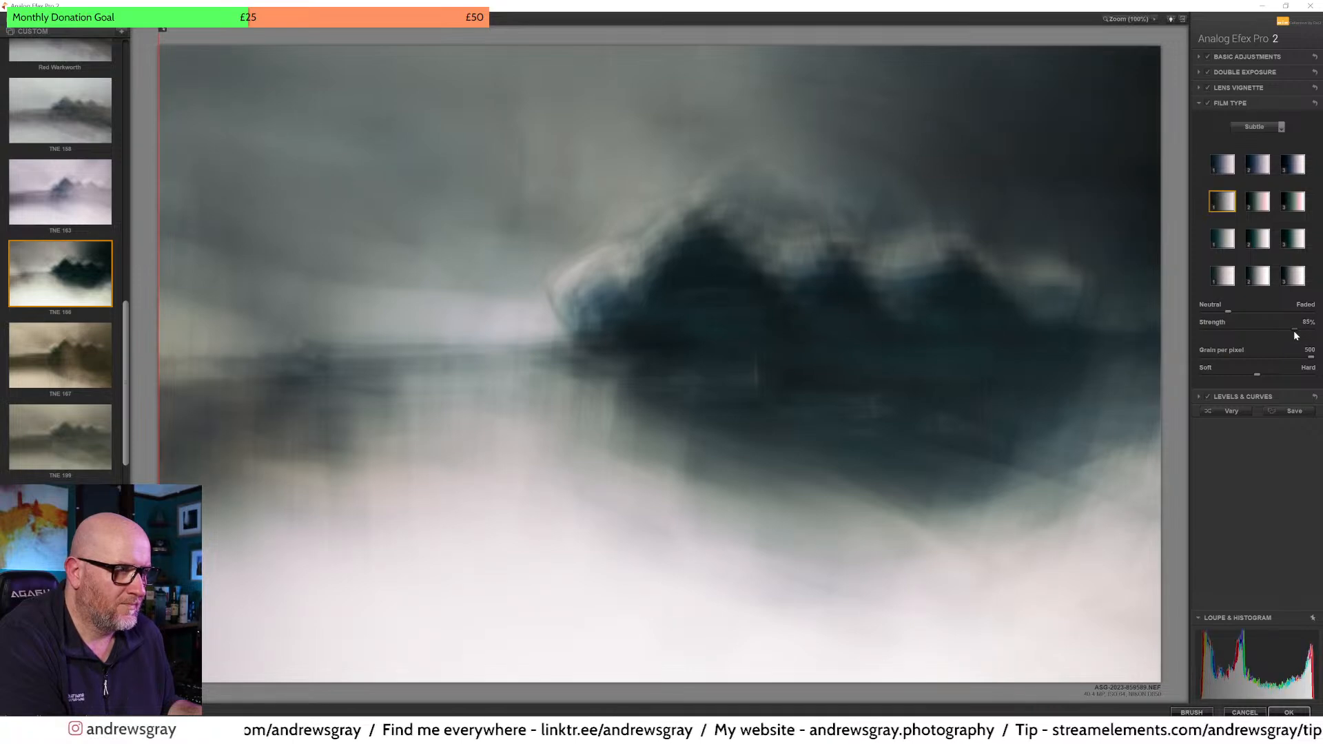
Step: Review the Levels & Curves effect and its curve, and set the double exposure's Exposure Balance to 50%
left_click(1208, 397)
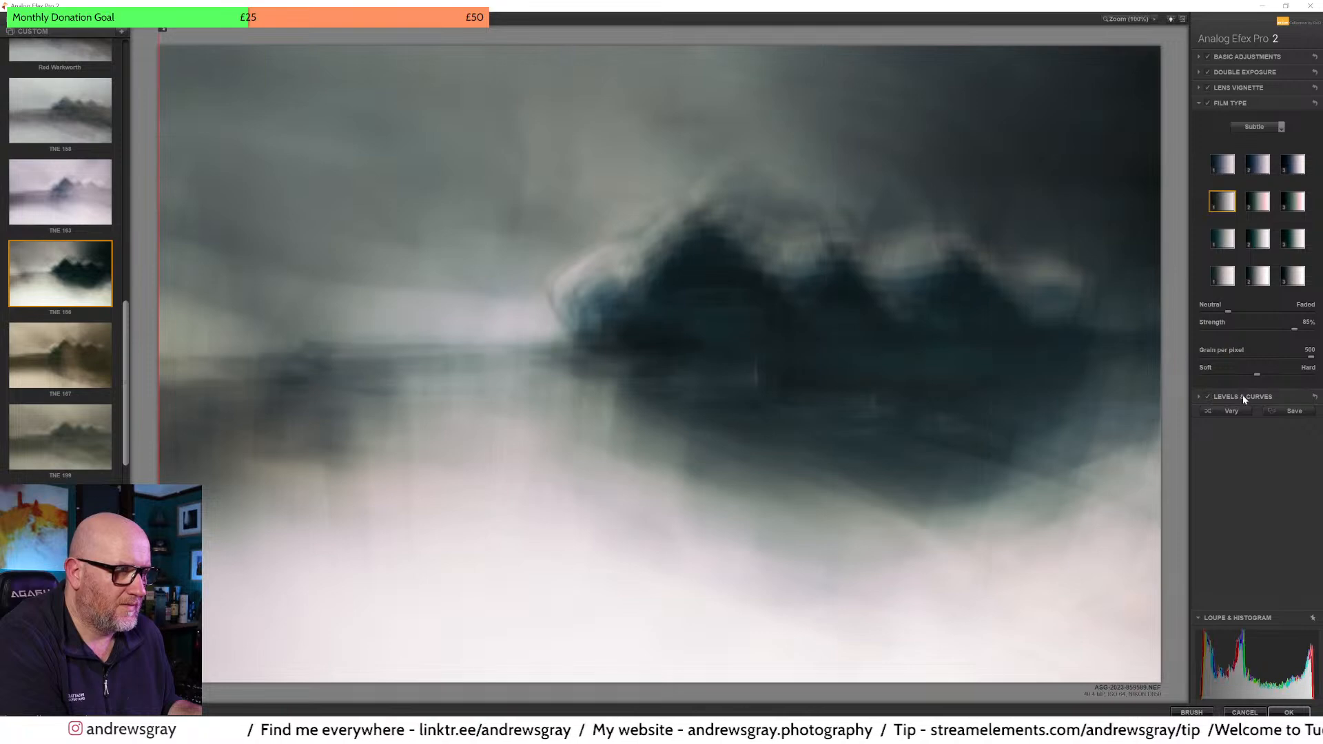
left_click(1244, 397)
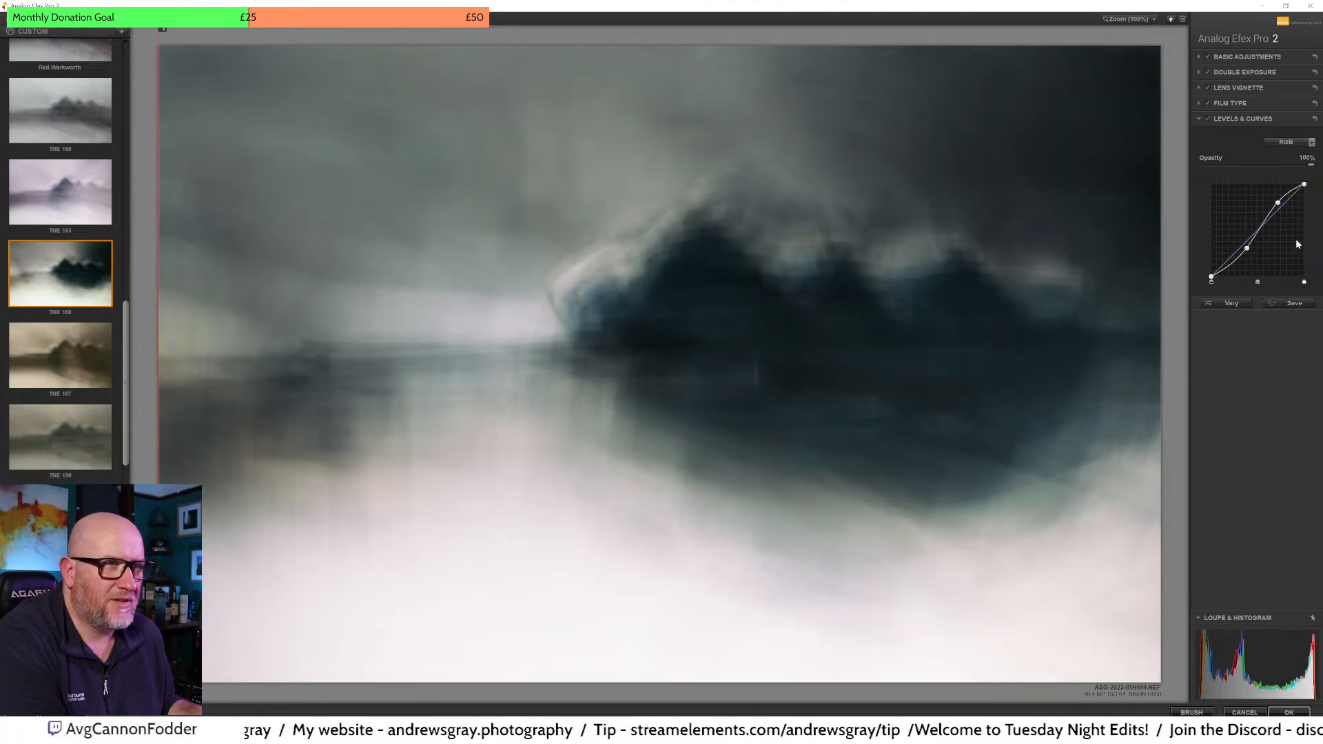
left_click(1245, 72)
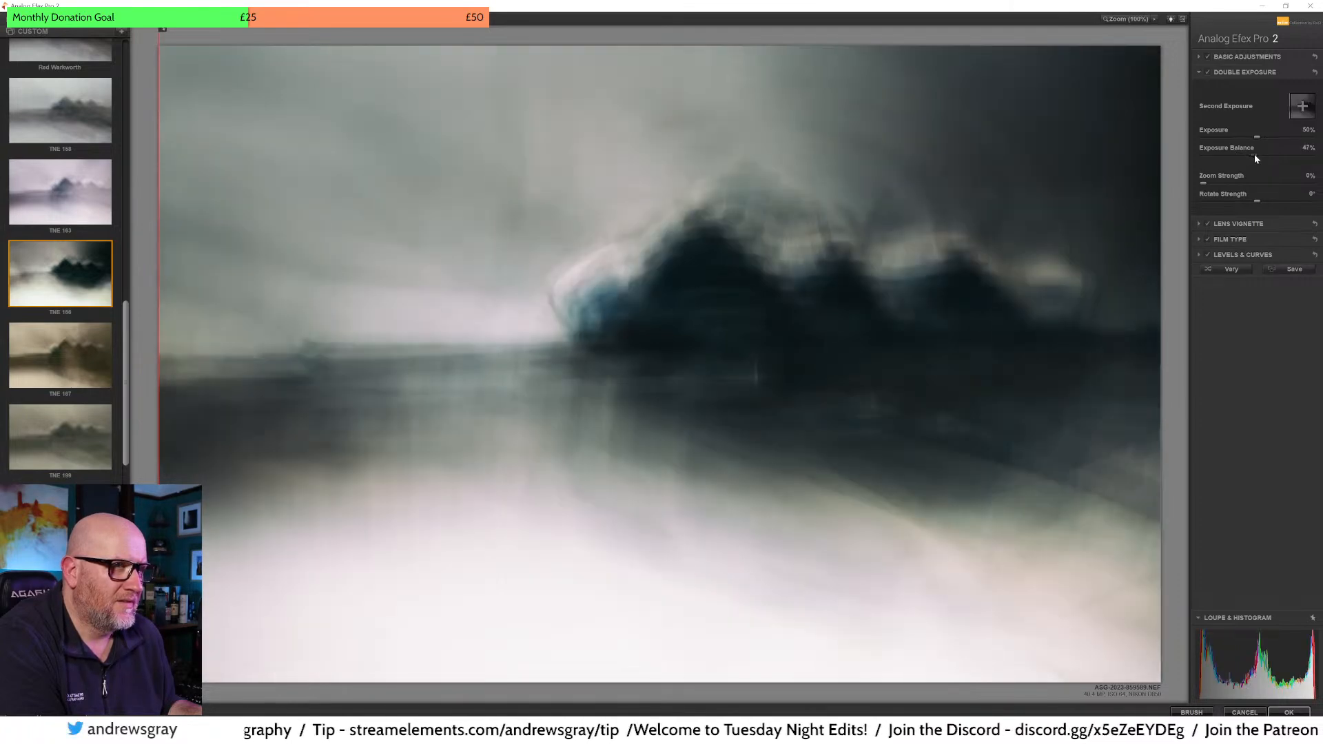
left_click_drag(1255, 155, 1272, 155)
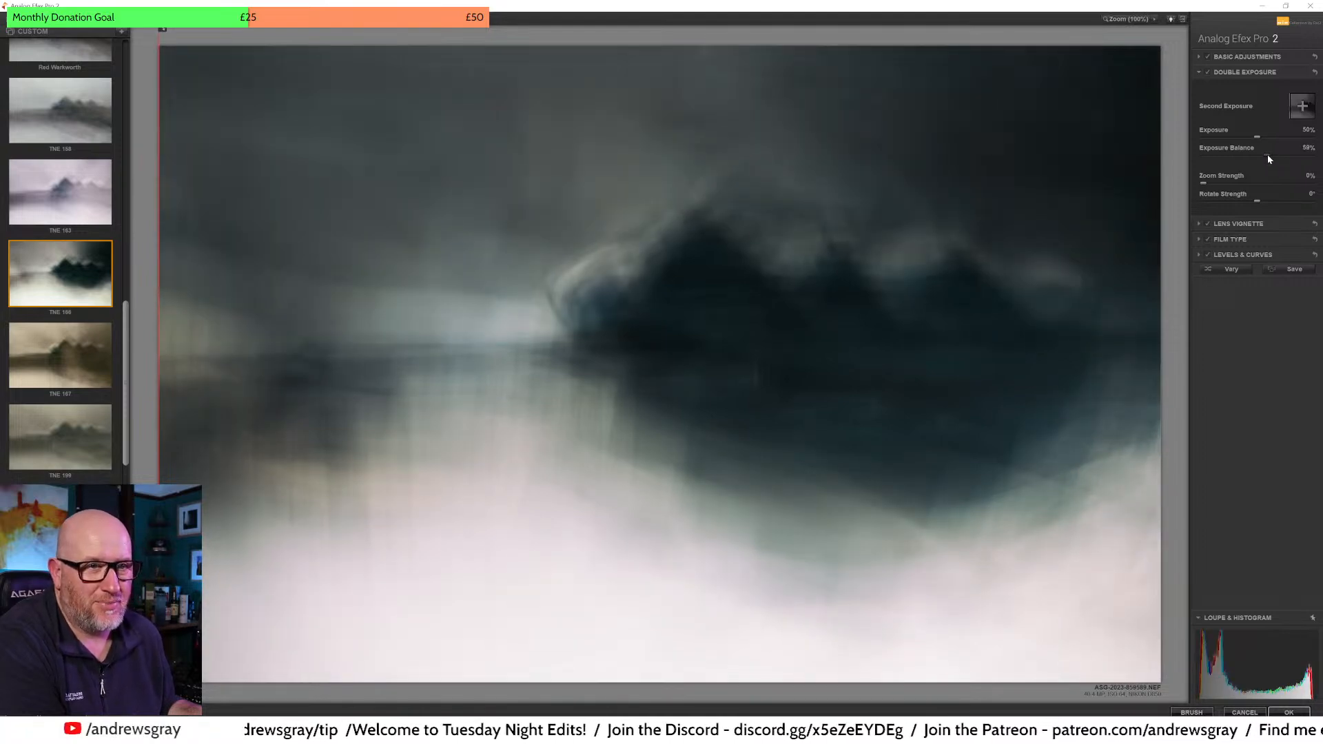
left_click_drag(1259, 155, 1258, 155)
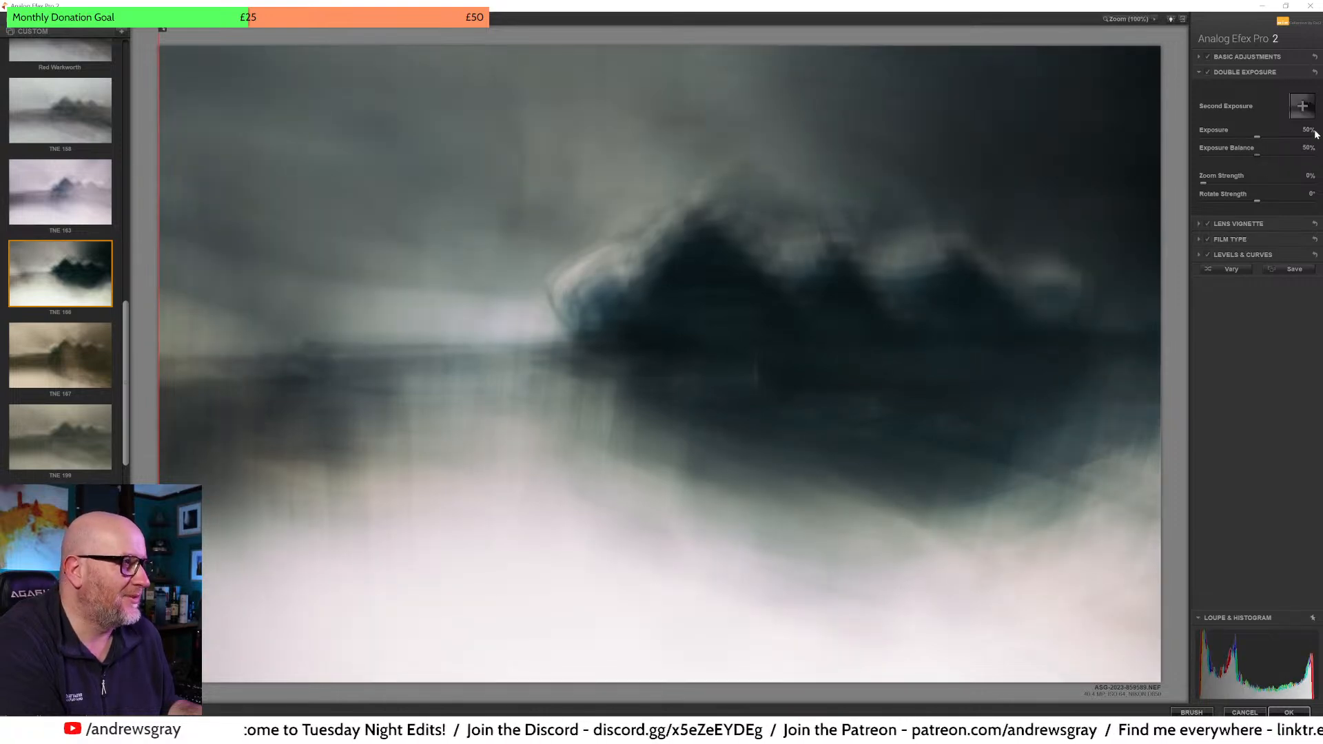
Step: Reposition the lens vignette's centre on the picture's lower edge, slightly right of the middle
left_click(1253, 224)
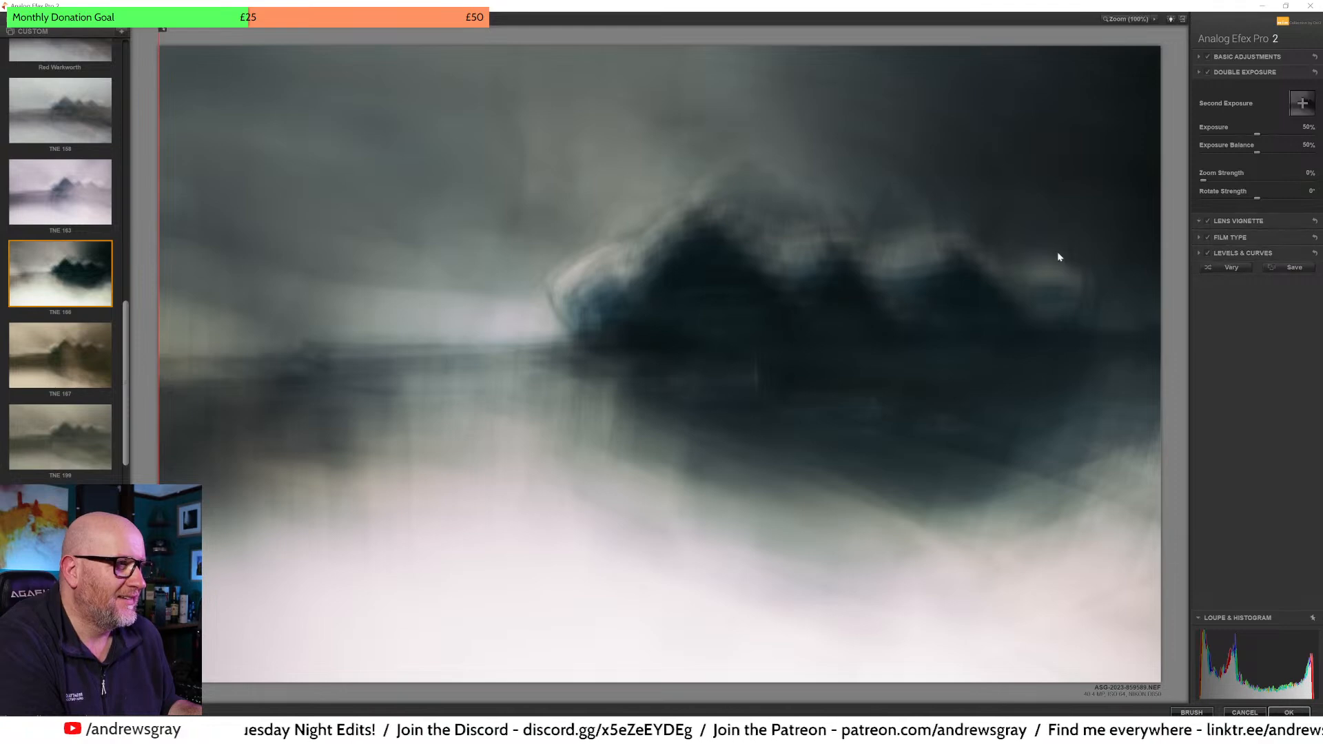
left_click_drag(777, 683, 645, 682)
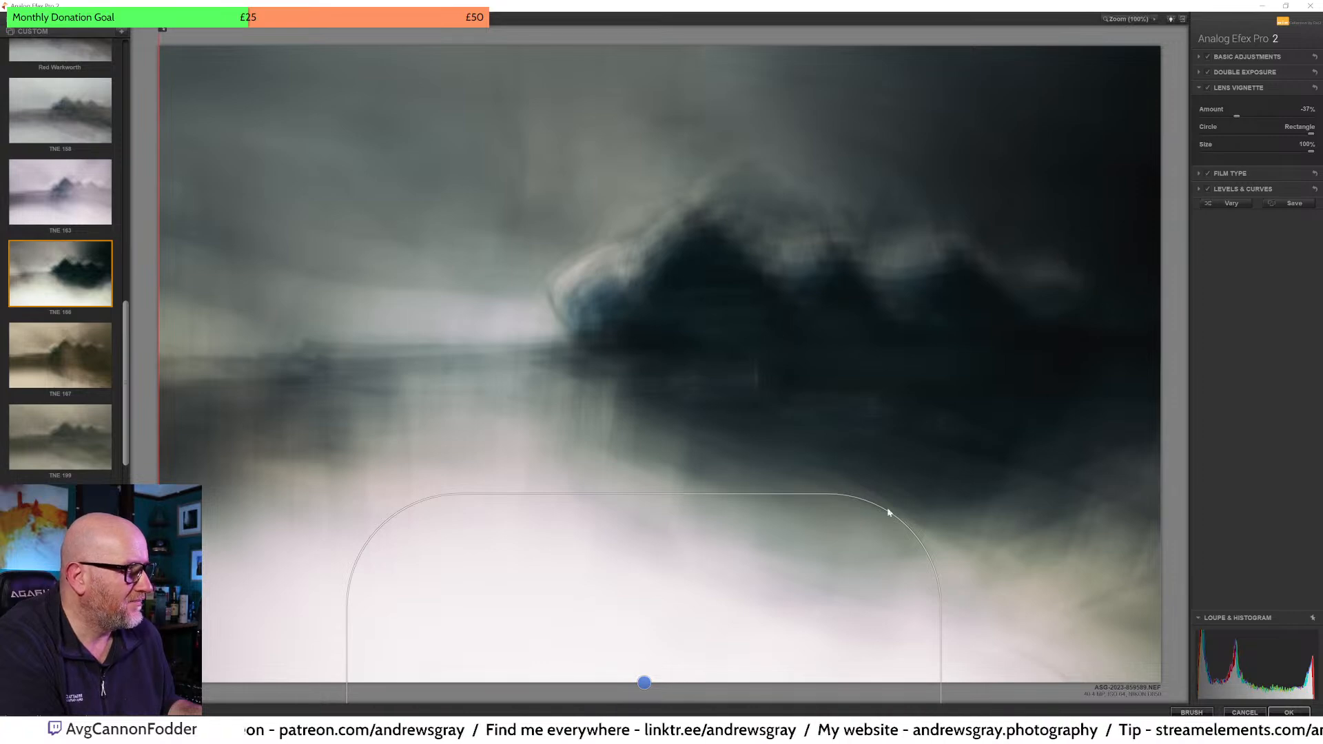
left_click_drag(644, 683, 710, 683)
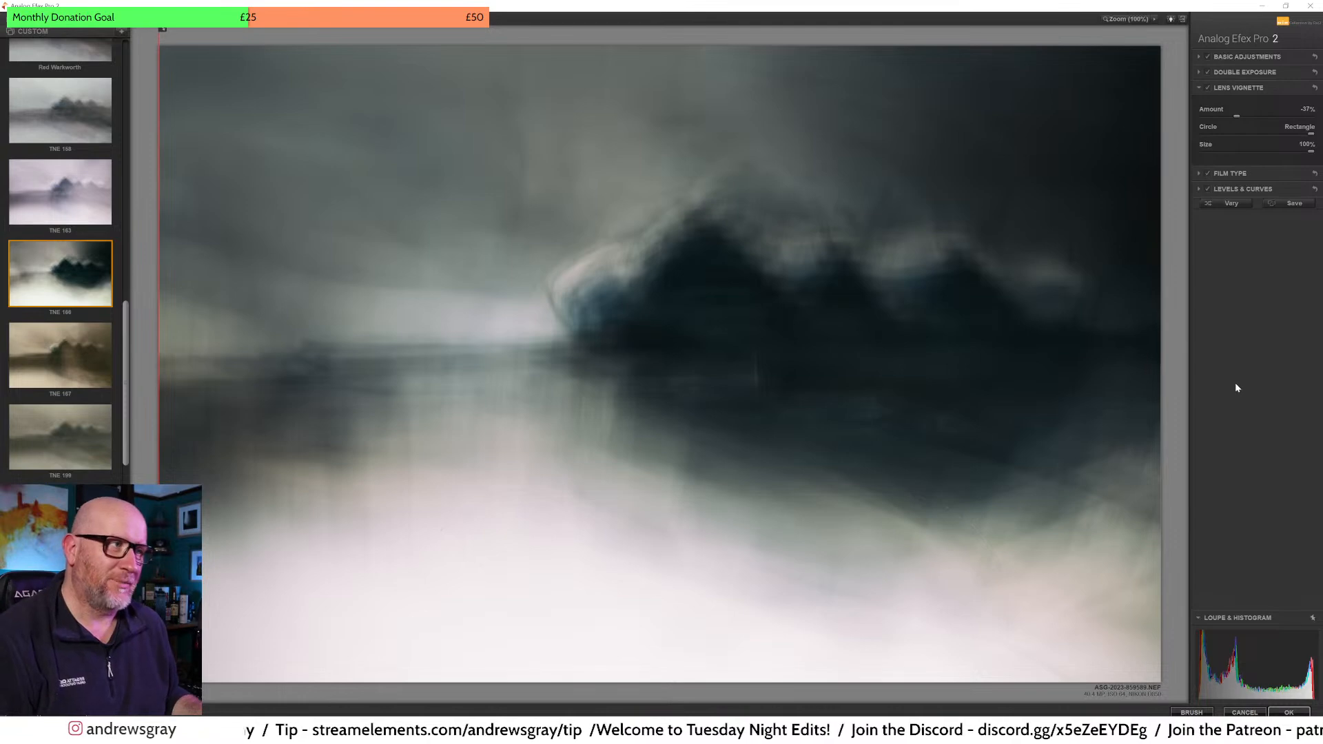
Step: Switch off the Levels & Curves effect and check the image with the before/after divider
left_click(1209, 189)
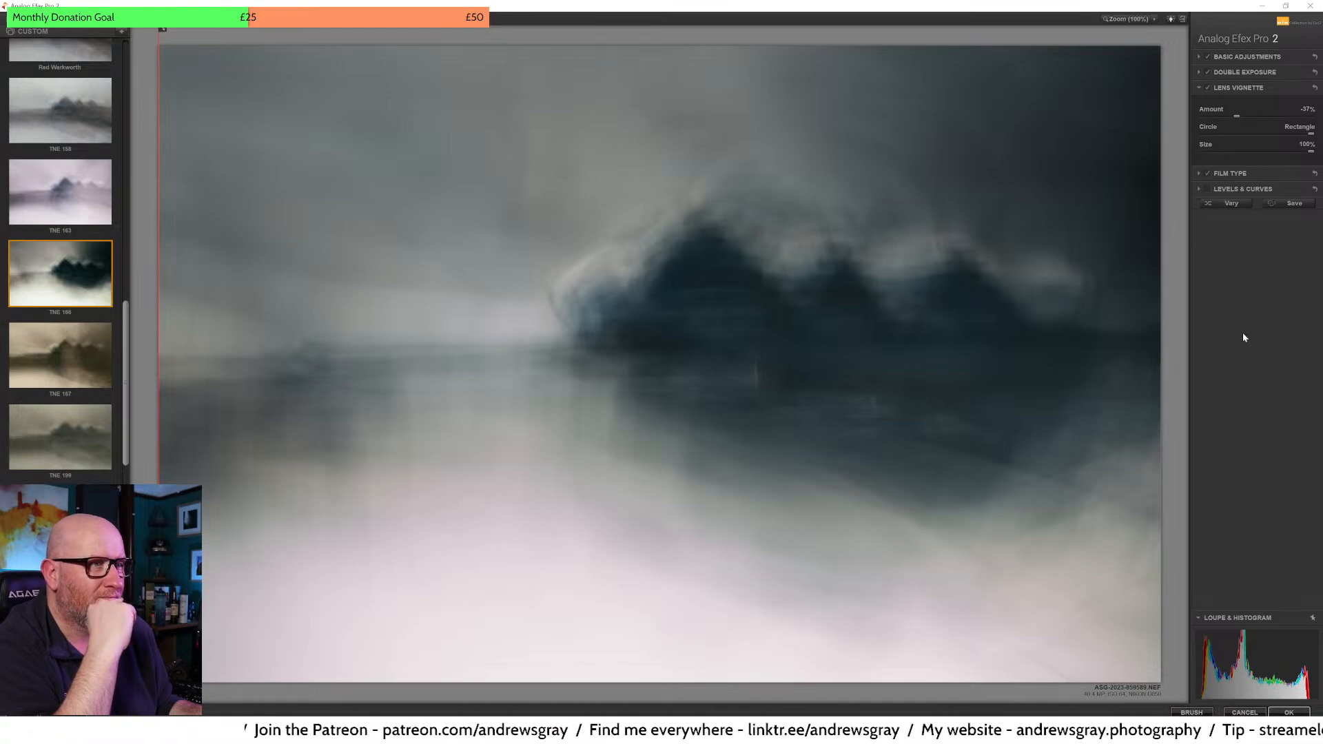
left_click_drag(159, 306, 159, 344)
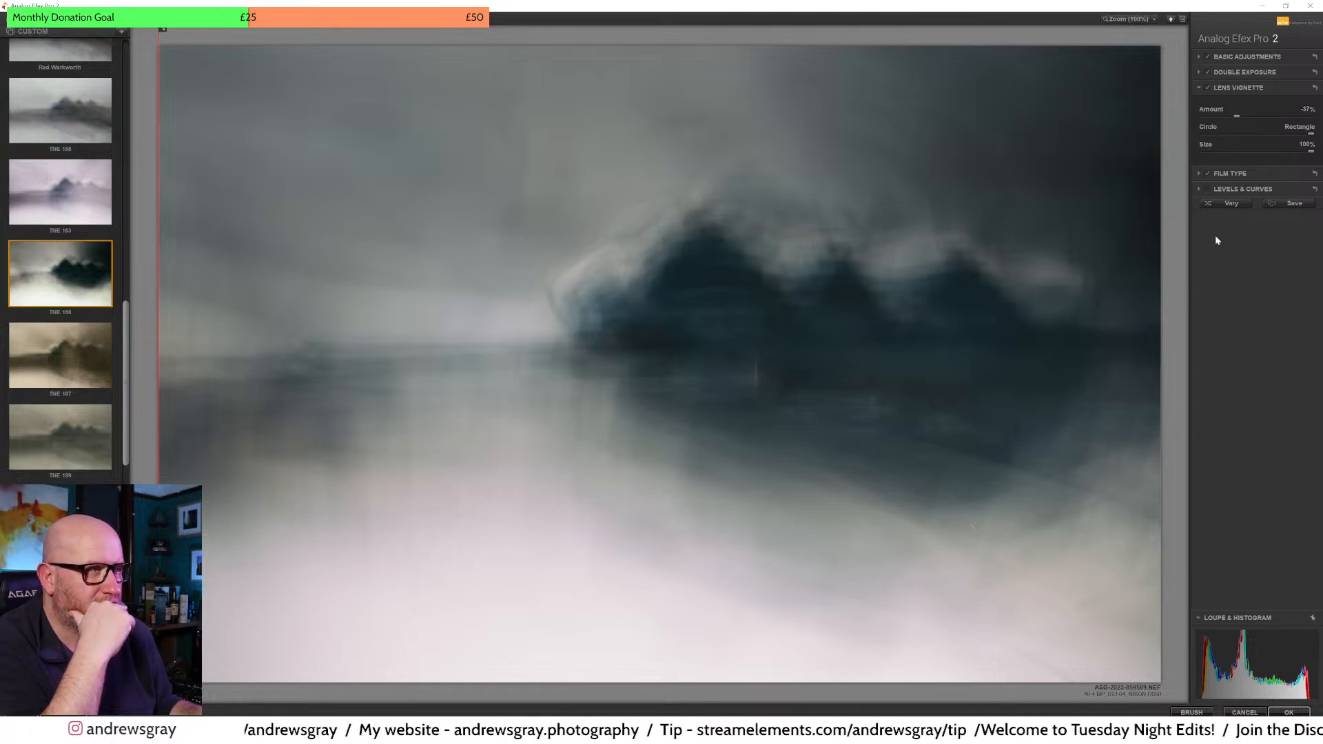
Step: Compare the image with and without the Levels & Curves effect, leave it switched on and open its settings
left_click(1209, 191)
left_click(1209, 191)
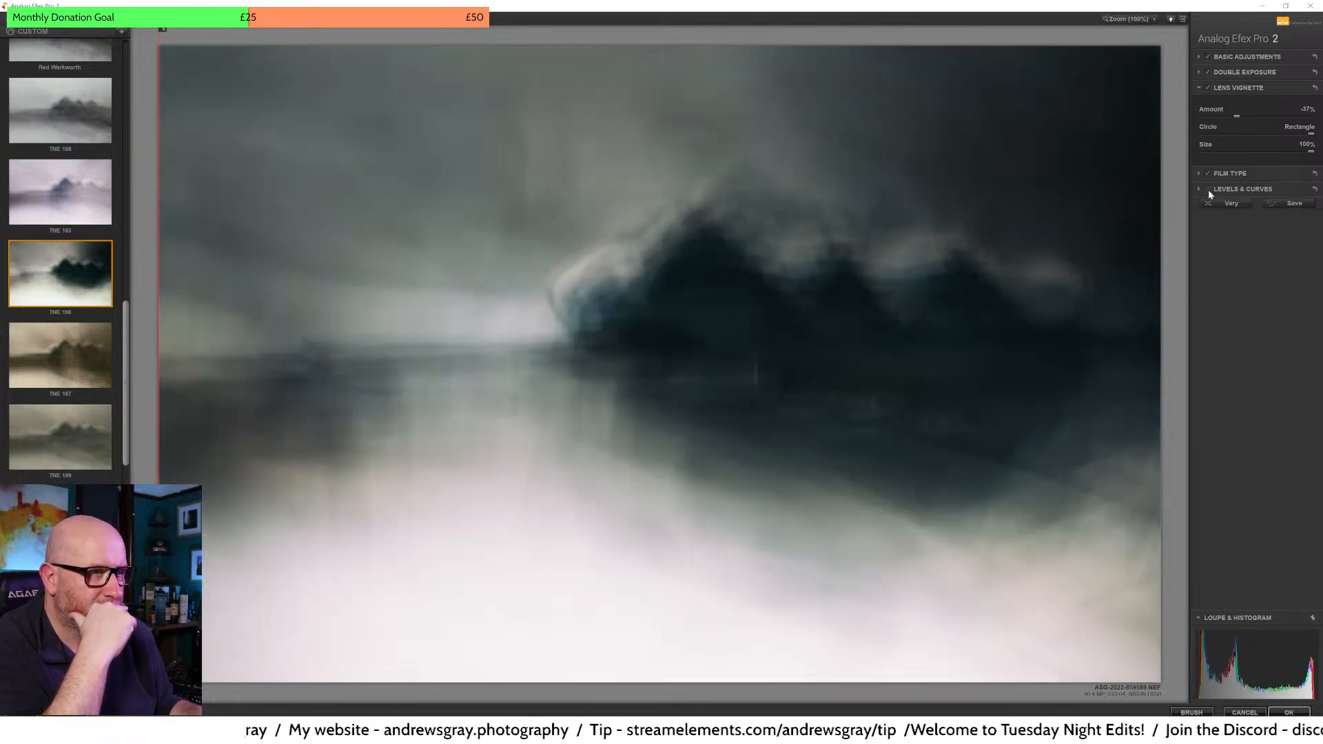
left_click(1209, 188)
left_click(1235, 189)
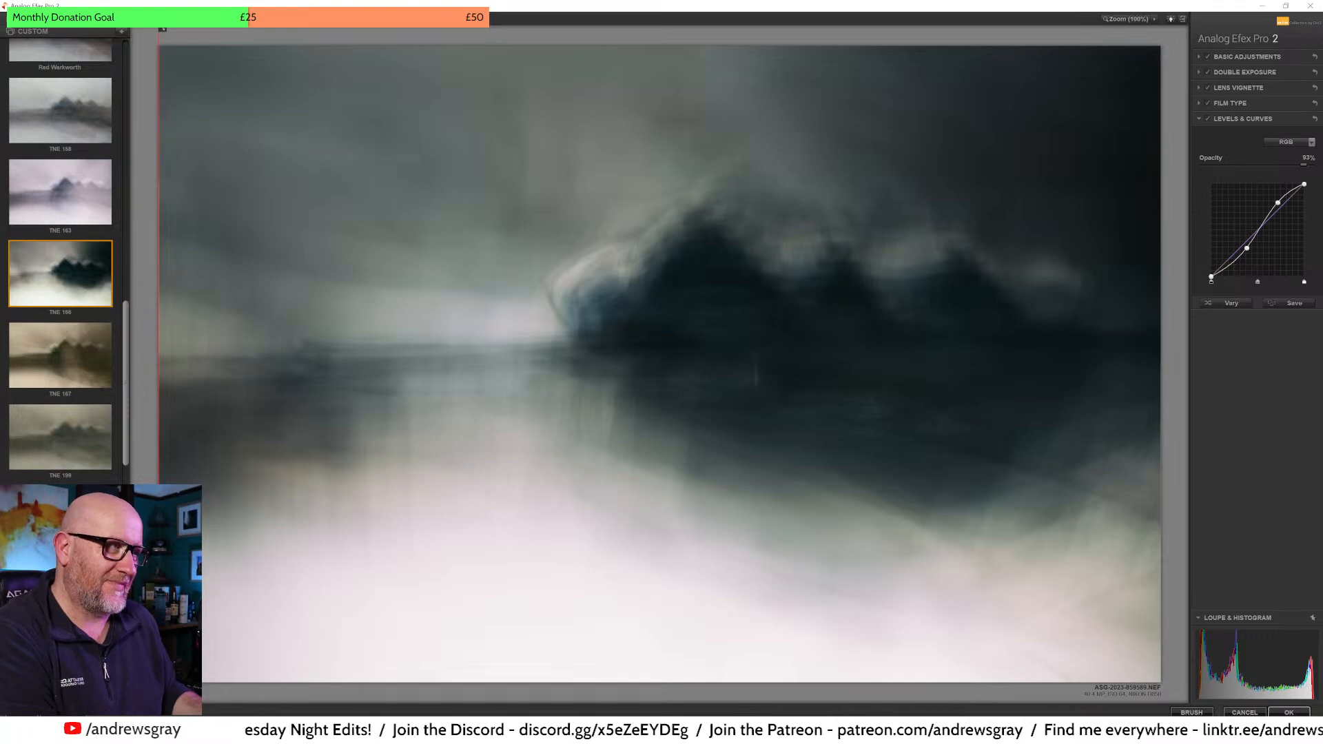
Step: Check the Basic Adjustments and Double Exposure effects by toggling them, leave both on and apply the finished look to the photograph
left_click(1207, 59)
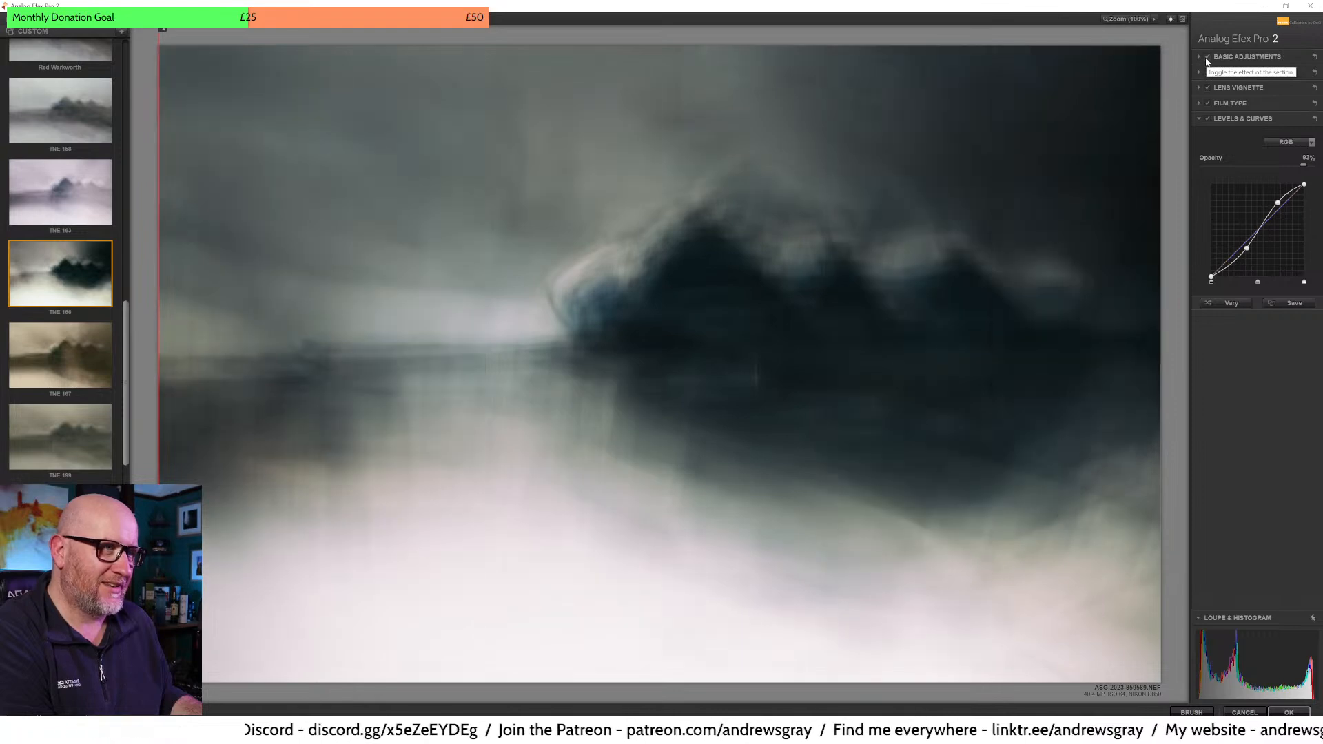
left_click(1208, 73)
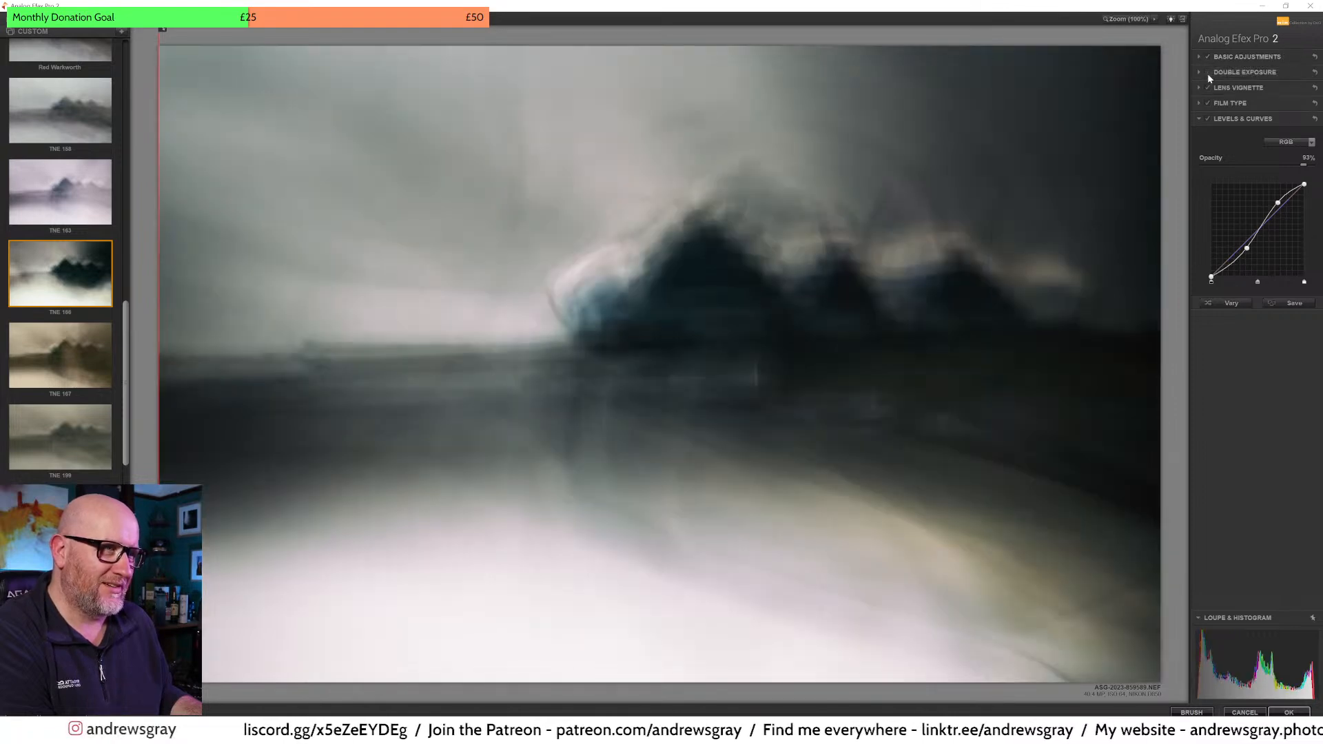
left_click(1224, 72)
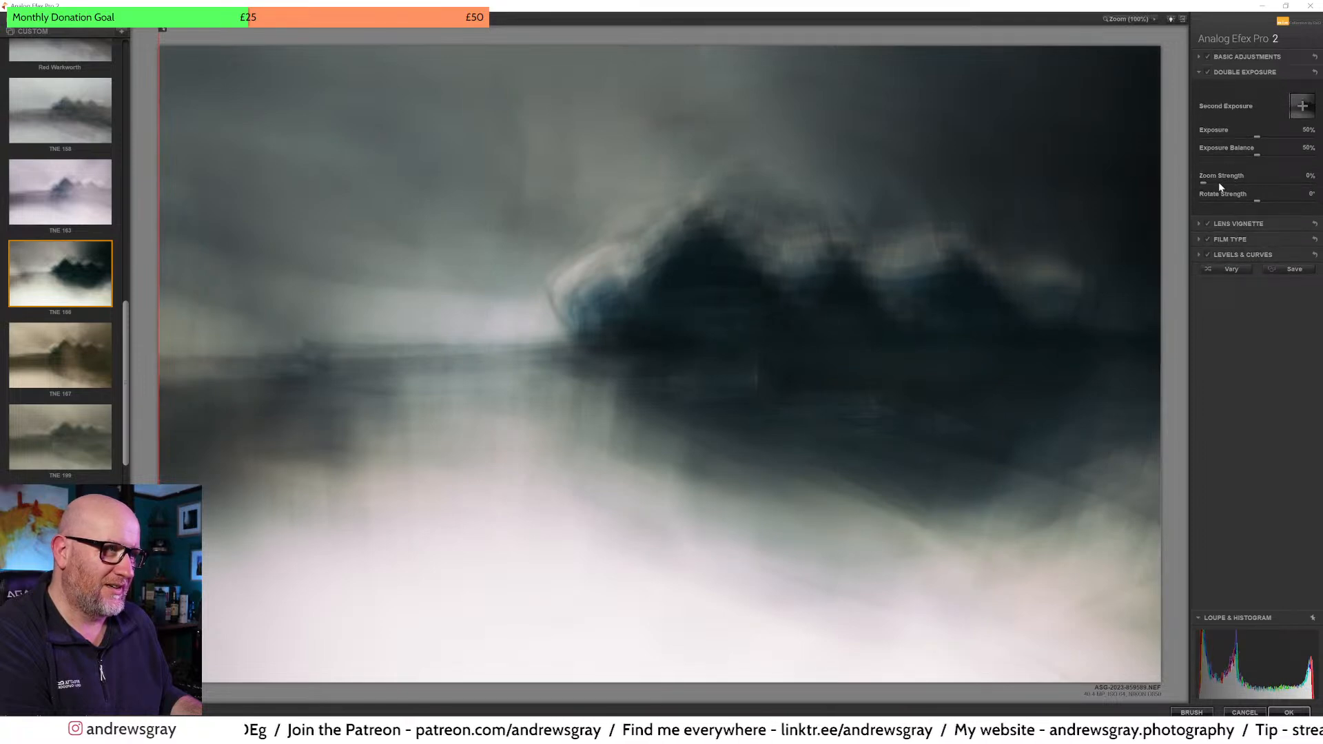
left_click(1207, 59)
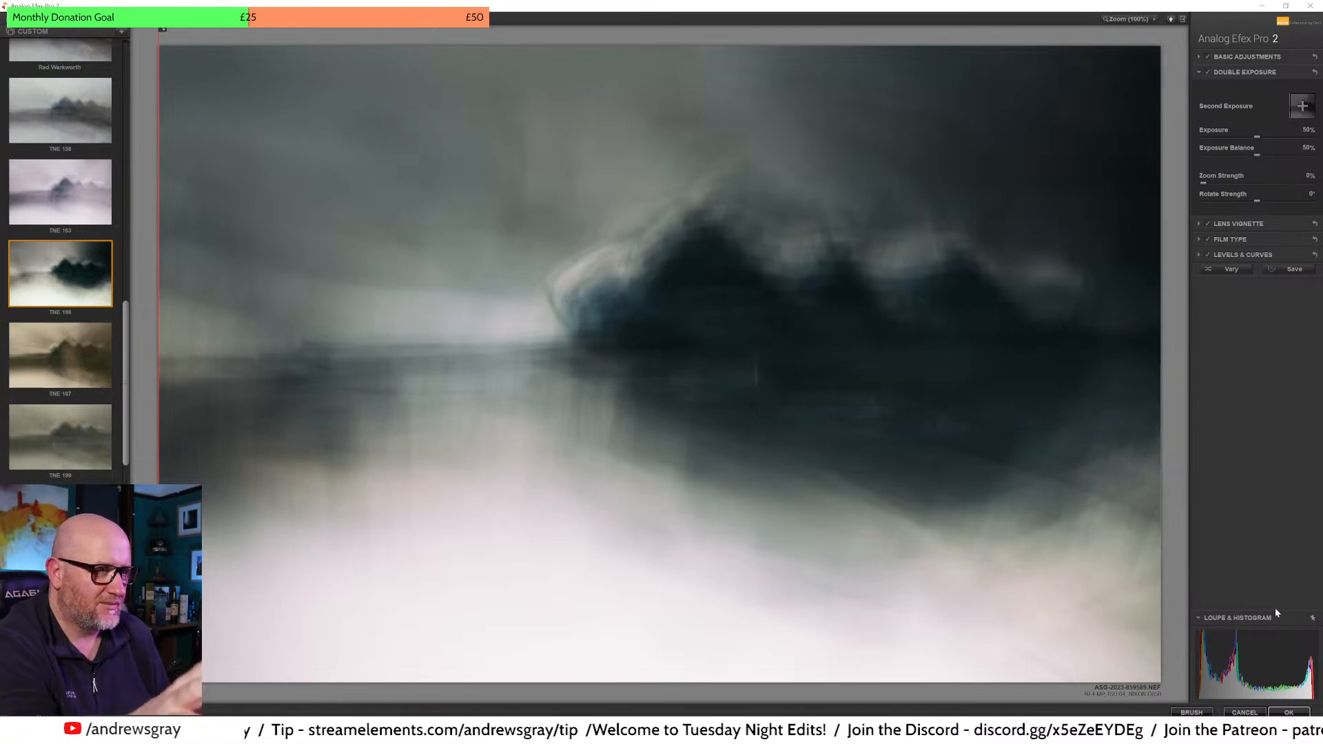
left_click(1276, 713)
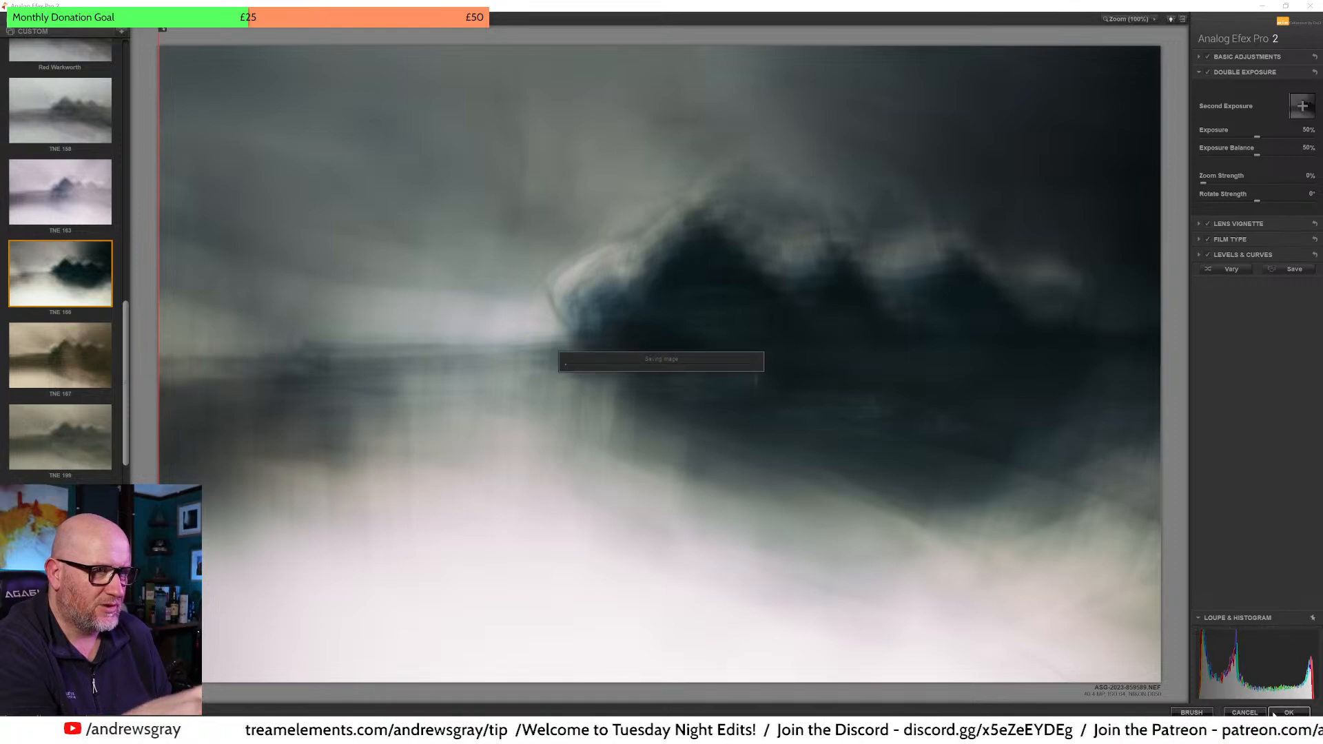
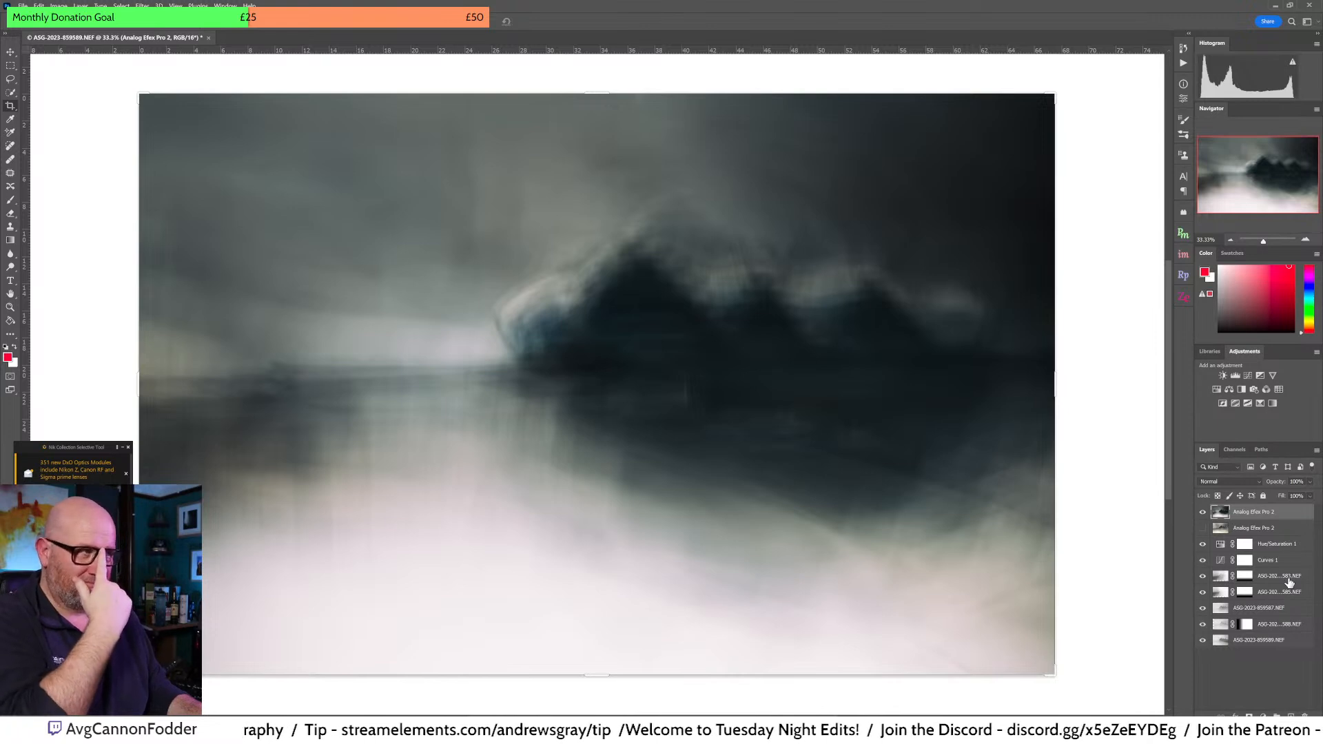
Step: Show both Analog Efex layers, compare them by swapping their order, and leave the darker version selected on top
left_click(1203, 528)
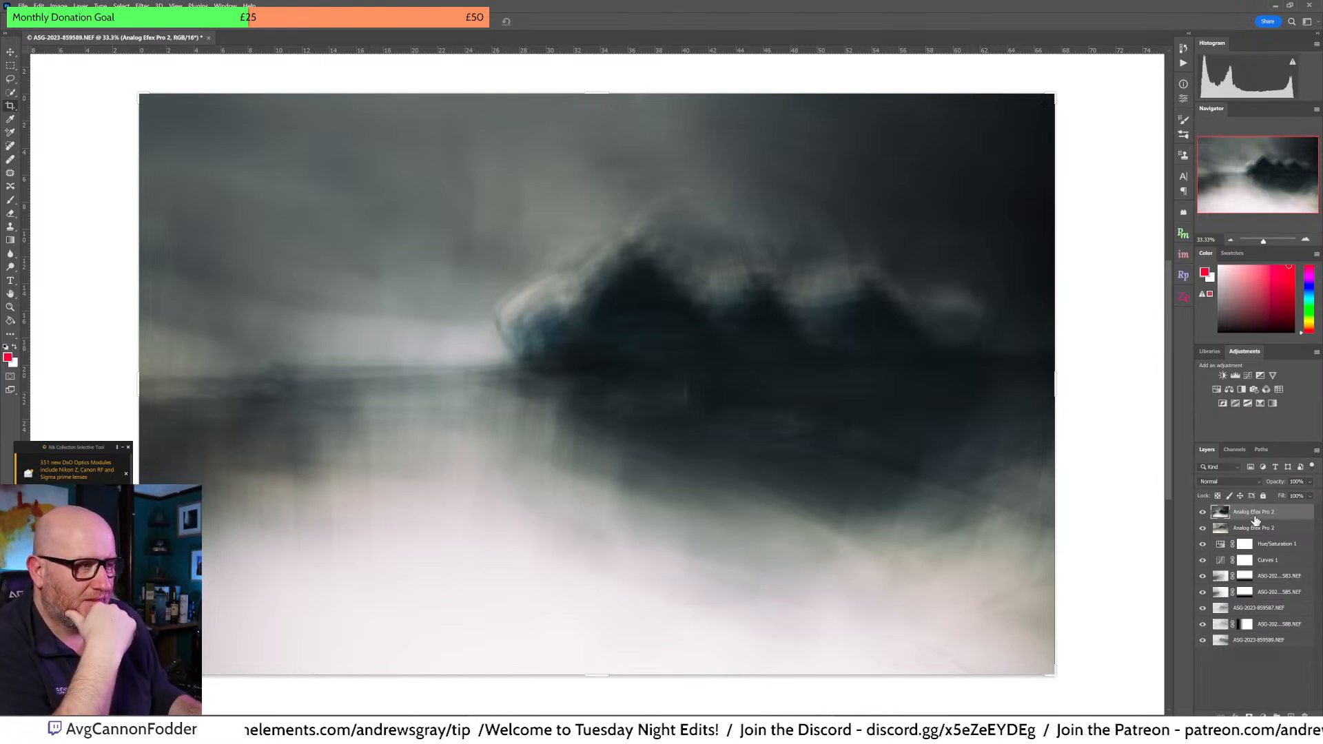
left_click_drag(1263, 517, 1260, 528)
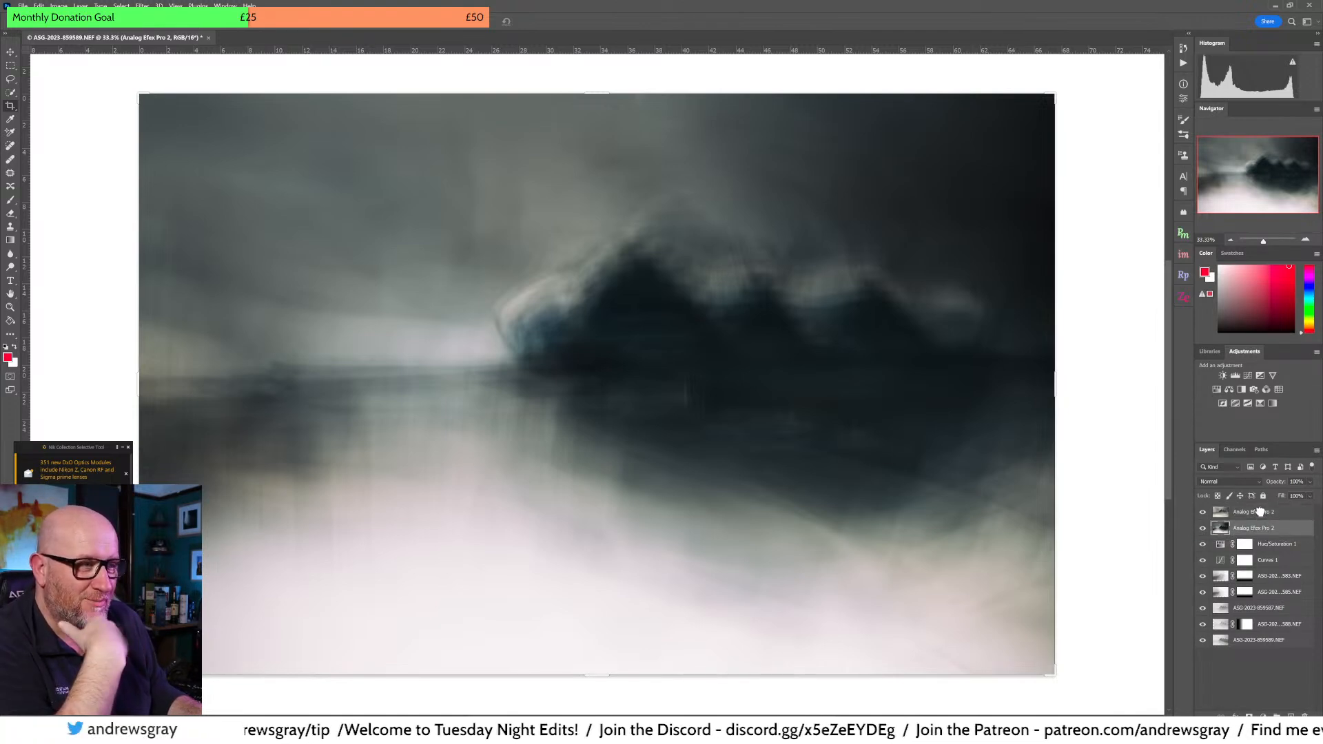
key("ctrl+z")
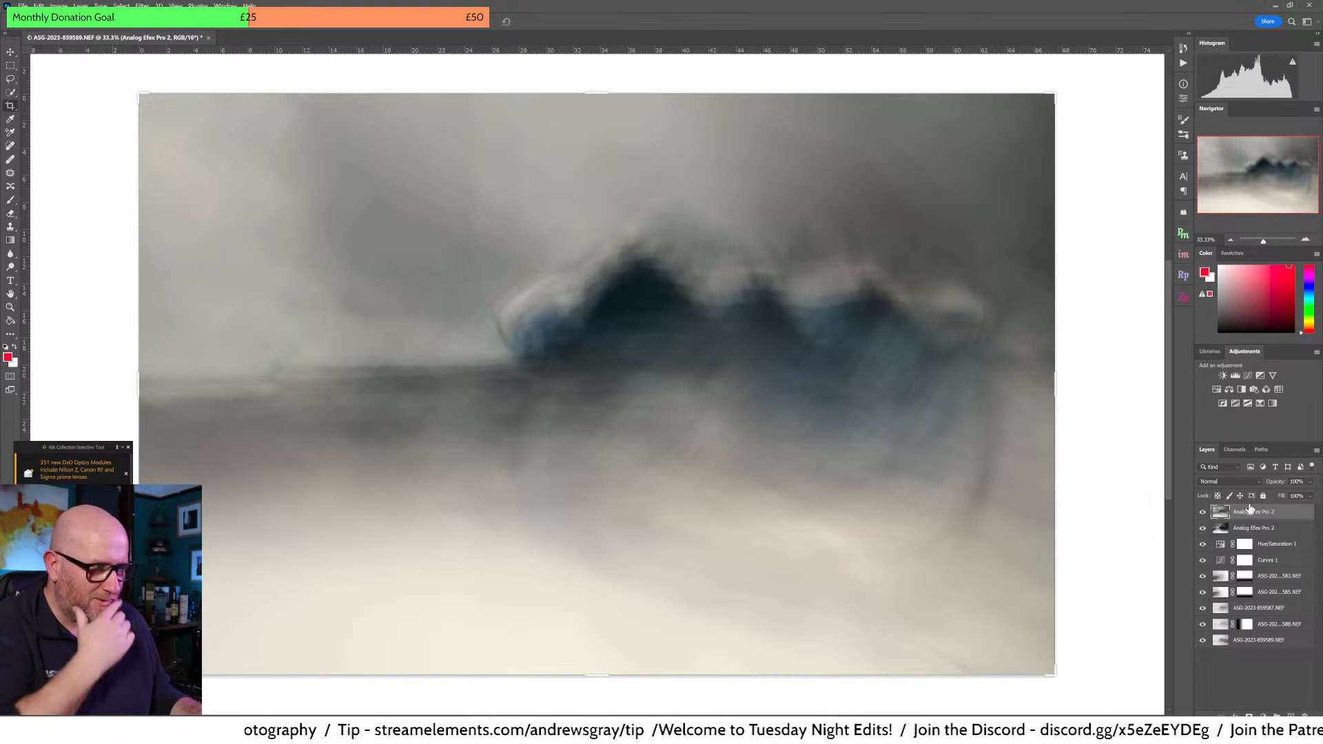
left_click_drag(1255, 515, 1261, 533)
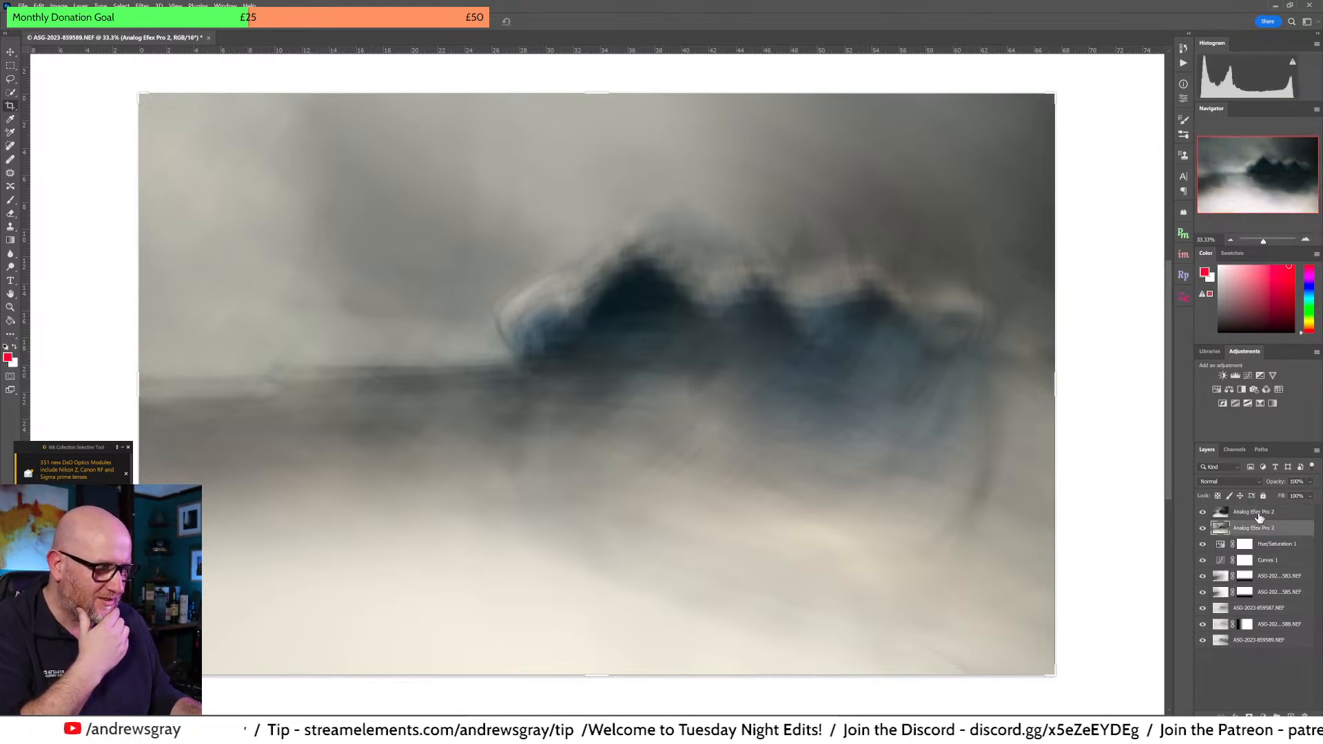
left_click(1260, 516)
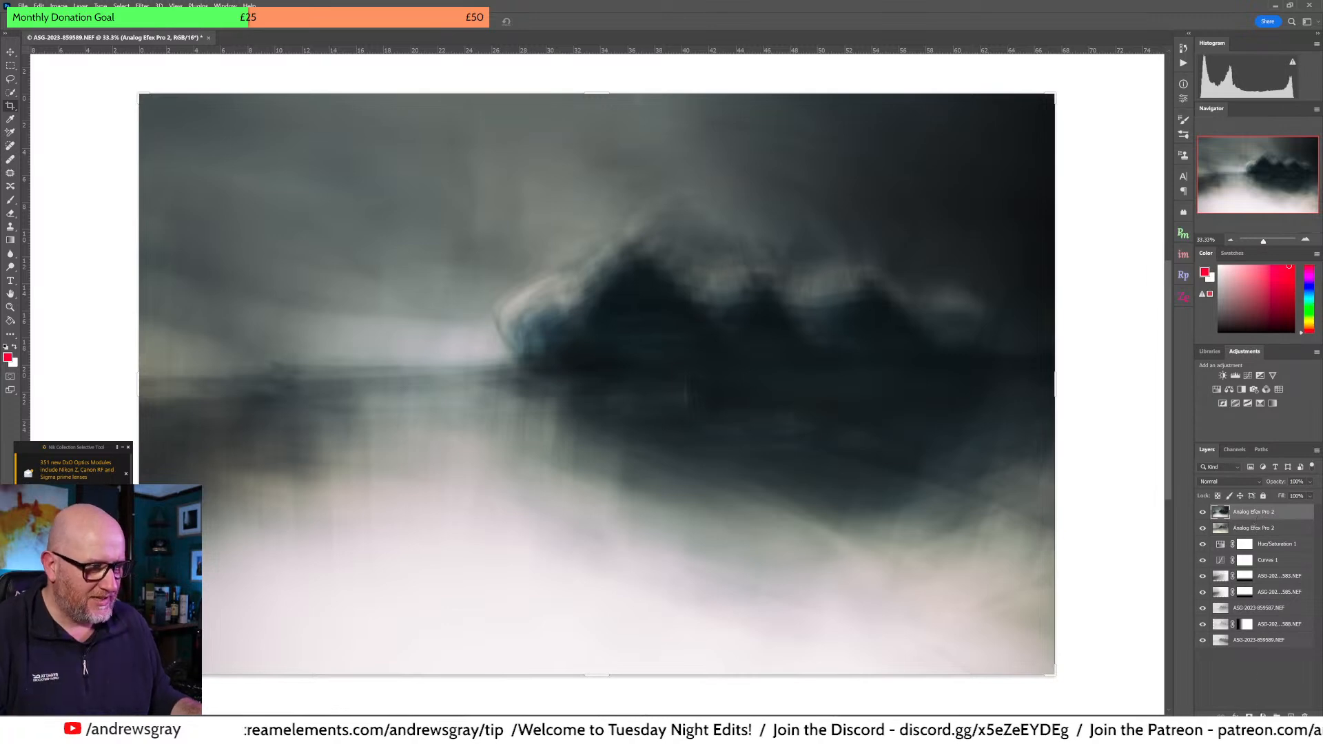
Step: Mask the darker Analog Efex layer with a short vertical gradient at the base of the trees, hiding its lower part
left_click(1249, 716)
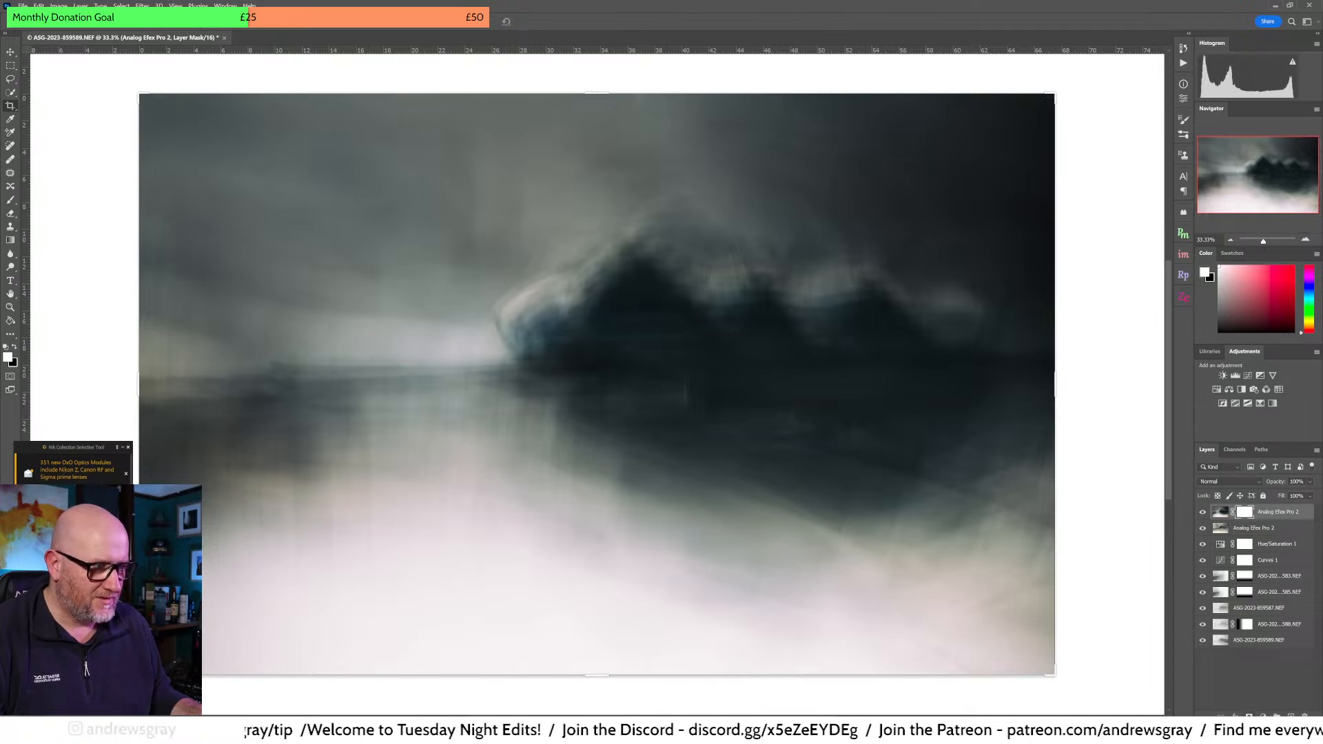
left_click(10, 240)
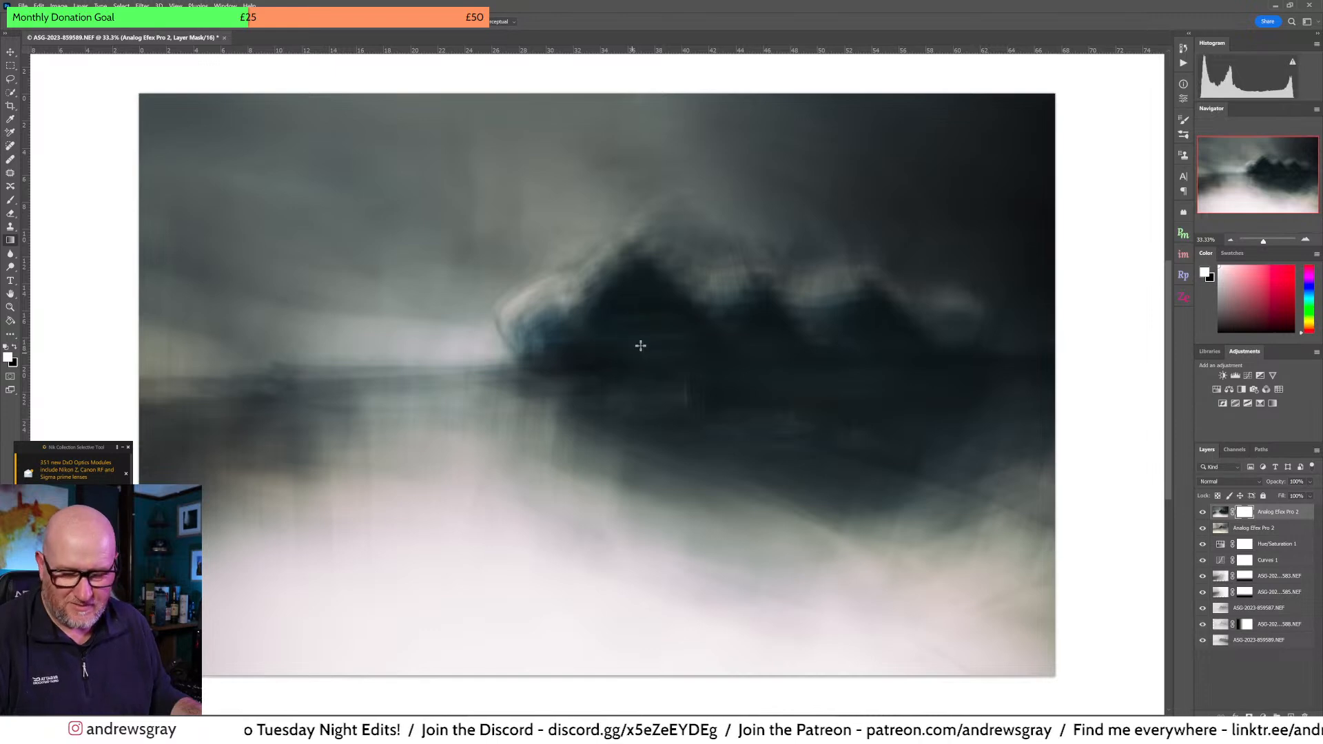
left_click_drag(639, 335, 645, 425)
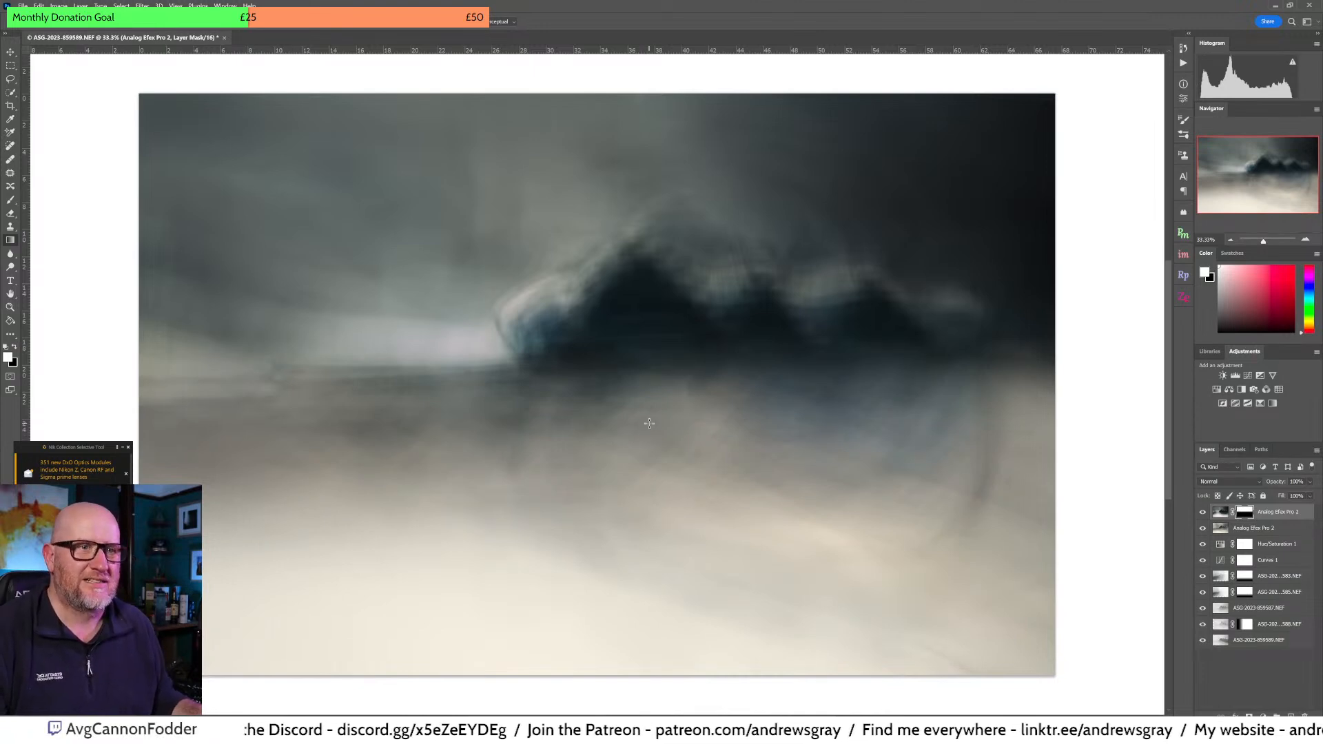
Step: Choose the Brush tool, undo a hard-edged test stroke on the mask below the horizon and set the brush hardness to 0%
left_click(11, 200)
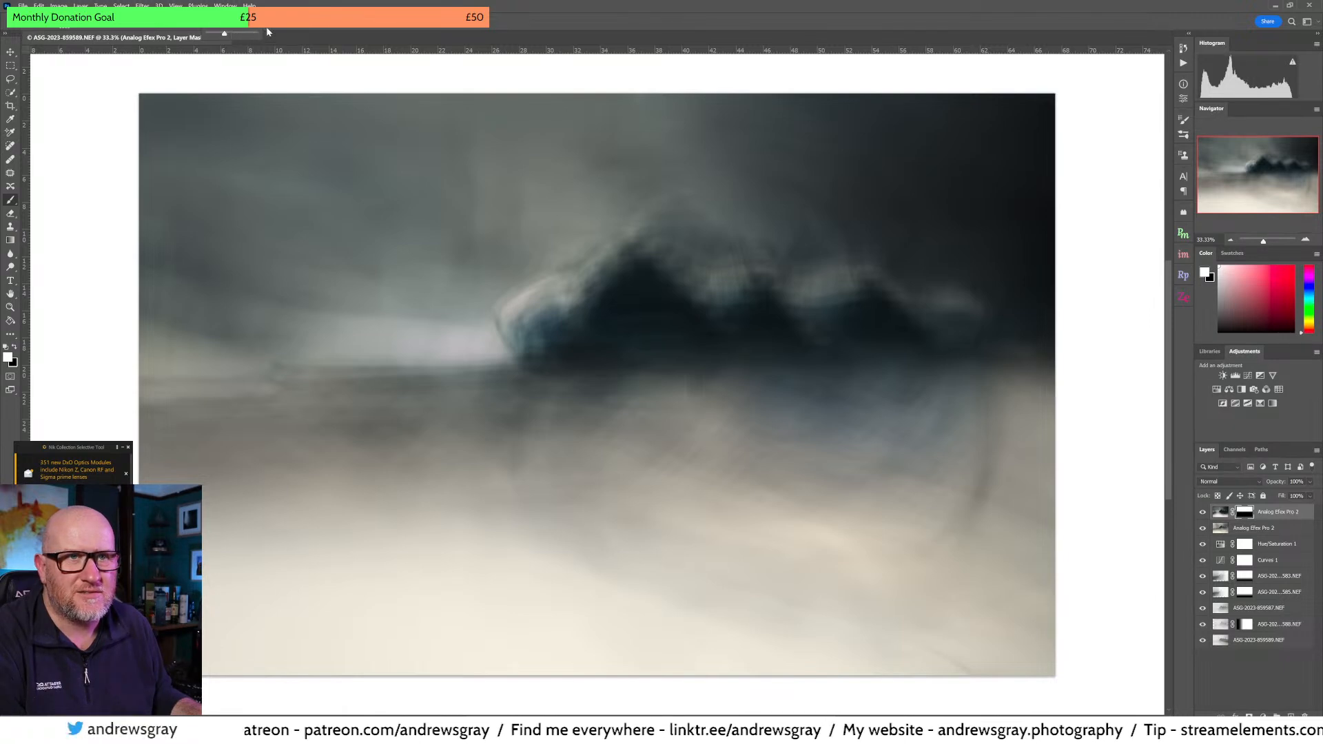
left_click(309, 26)
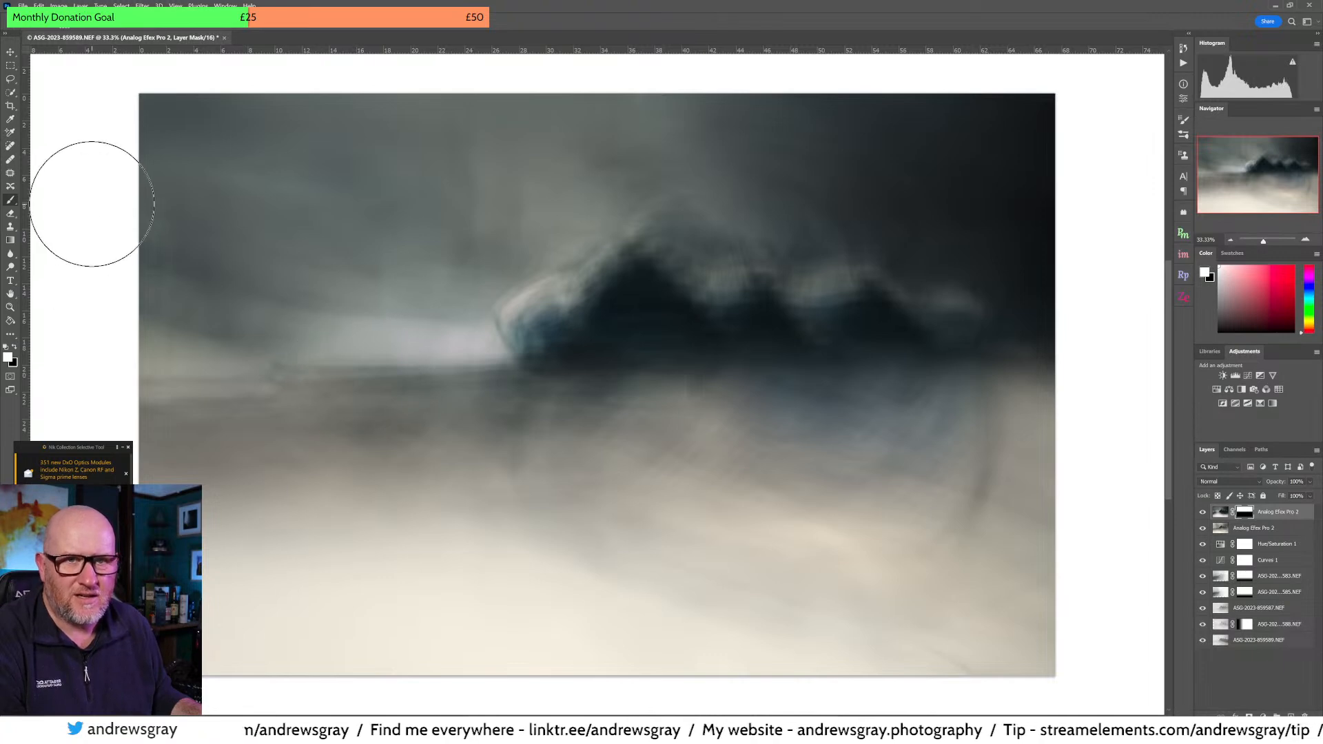
mouse_move(398, 318)
left_mouse_down()
mouse_move(372, 355)
mouse_move(286, 405)
mouse_move(482, 413)
left_mouse_up()
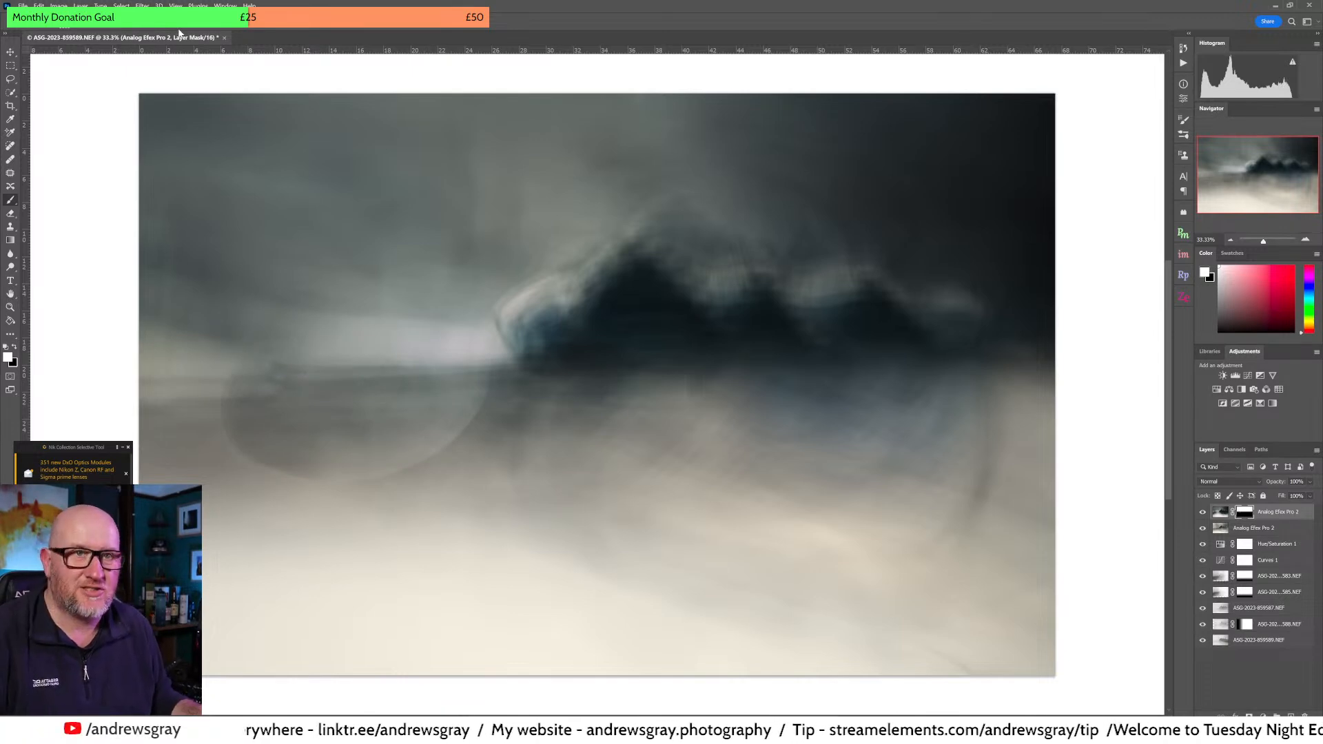
key("ctrl+z")
left_click(75, 22)
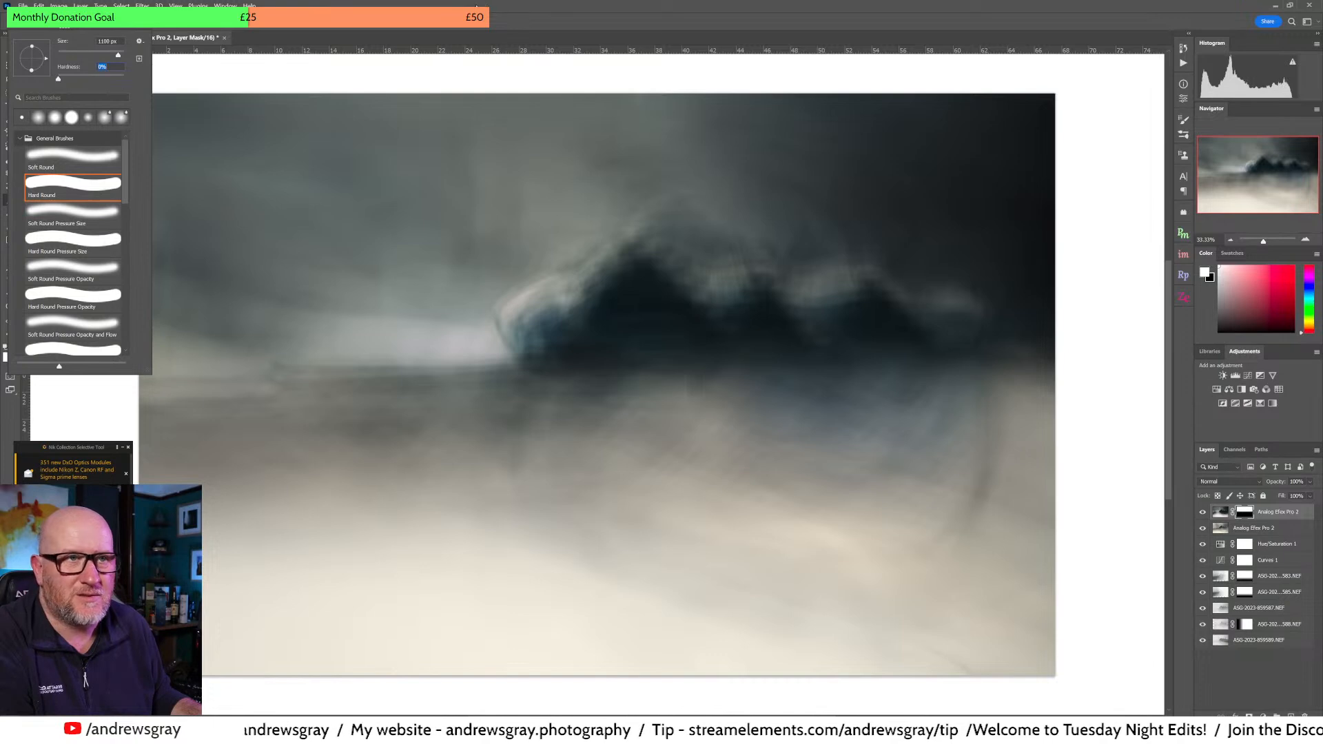
key("Return")
Step: Soften the mask's transition below the horizon with white, and paint black at smaller brush sizes over the trees to reveal the lighter layer
left_click_drag(414, 424, 431, 411)
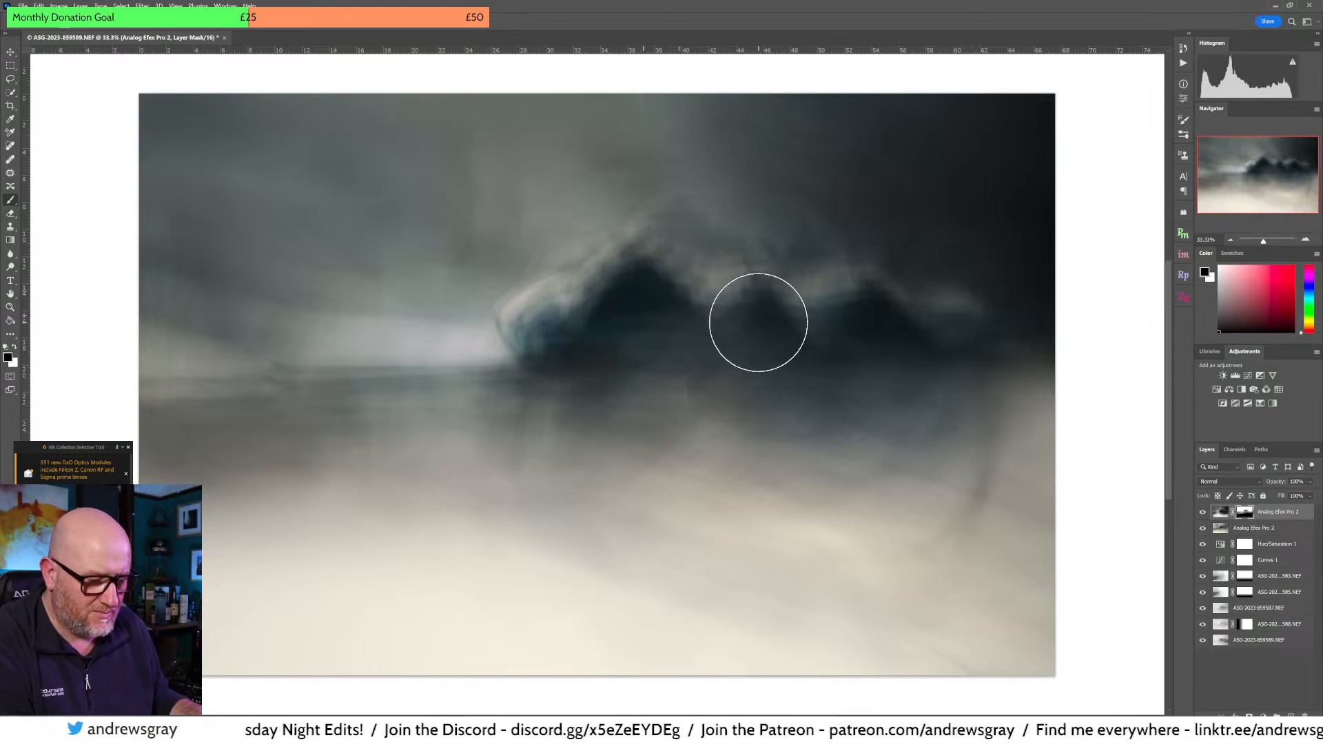
key("bracketleft")
key("bracketleft")
key("bracketleft")
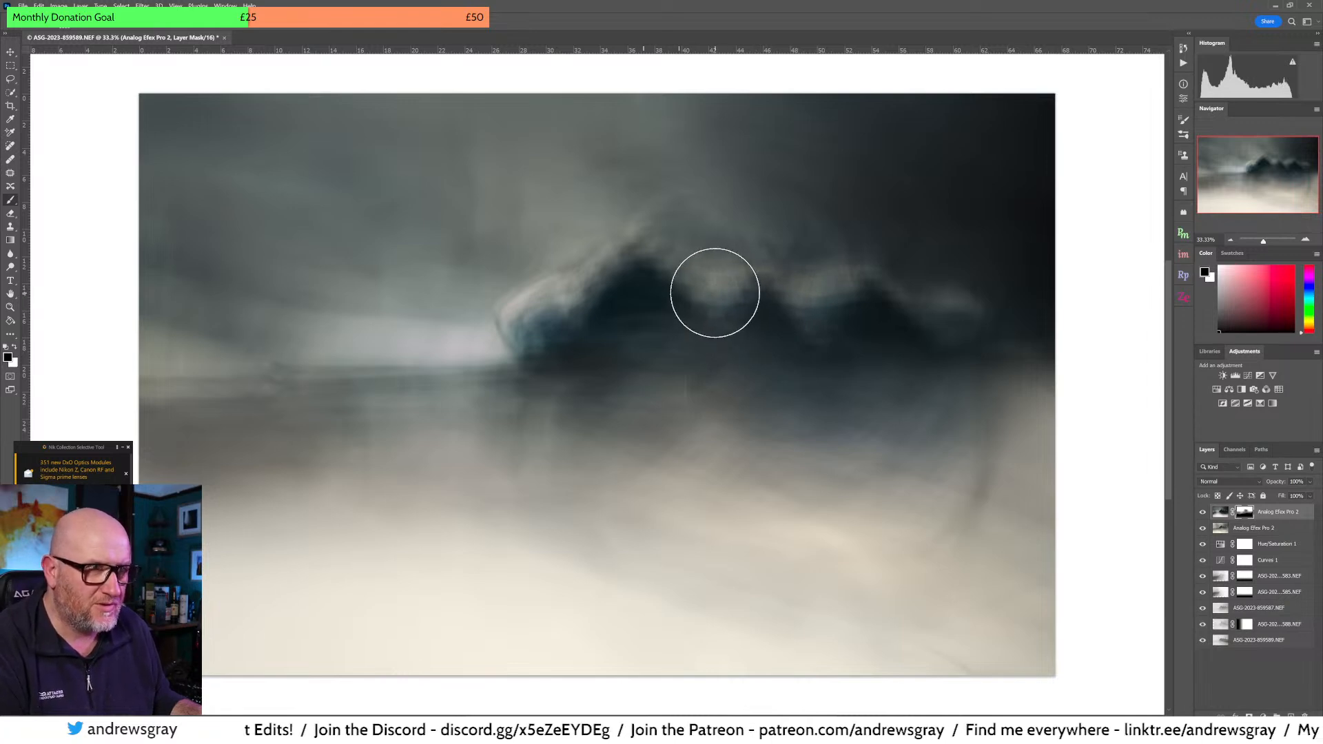
key("bracketleft")
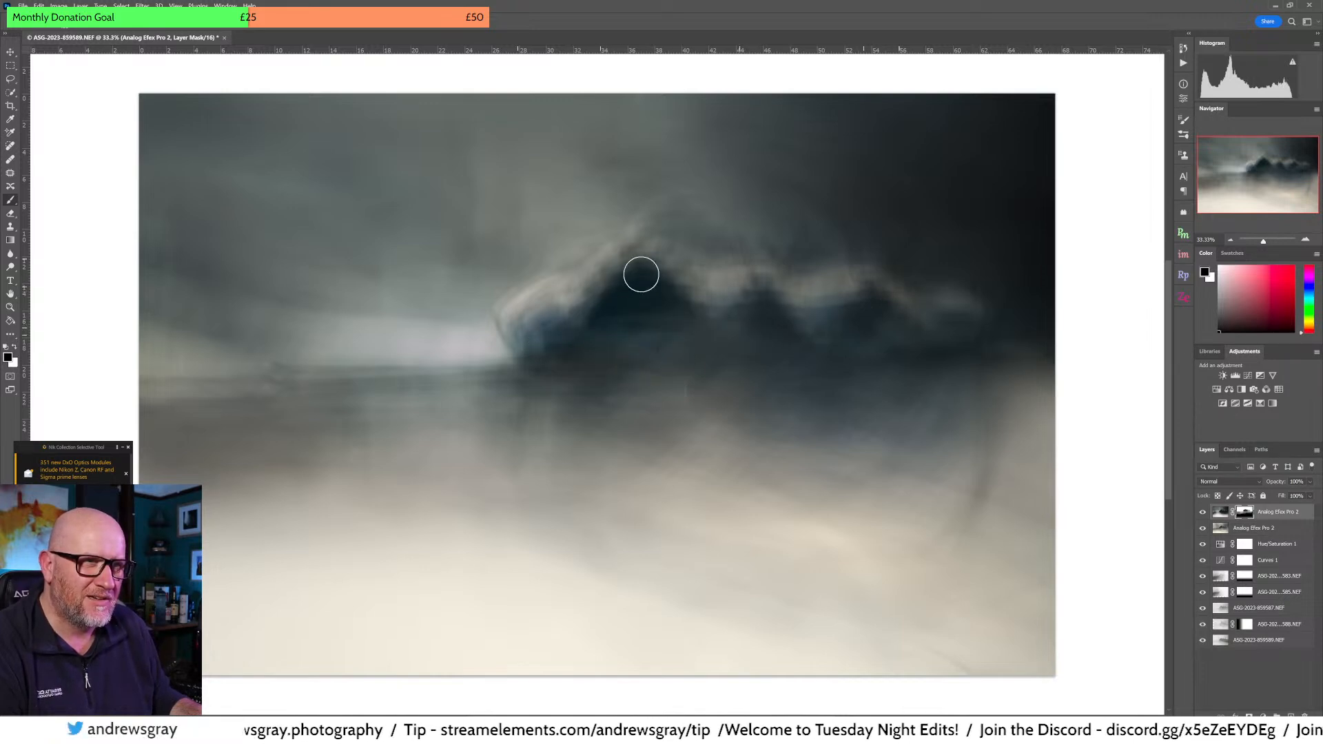
key("]")
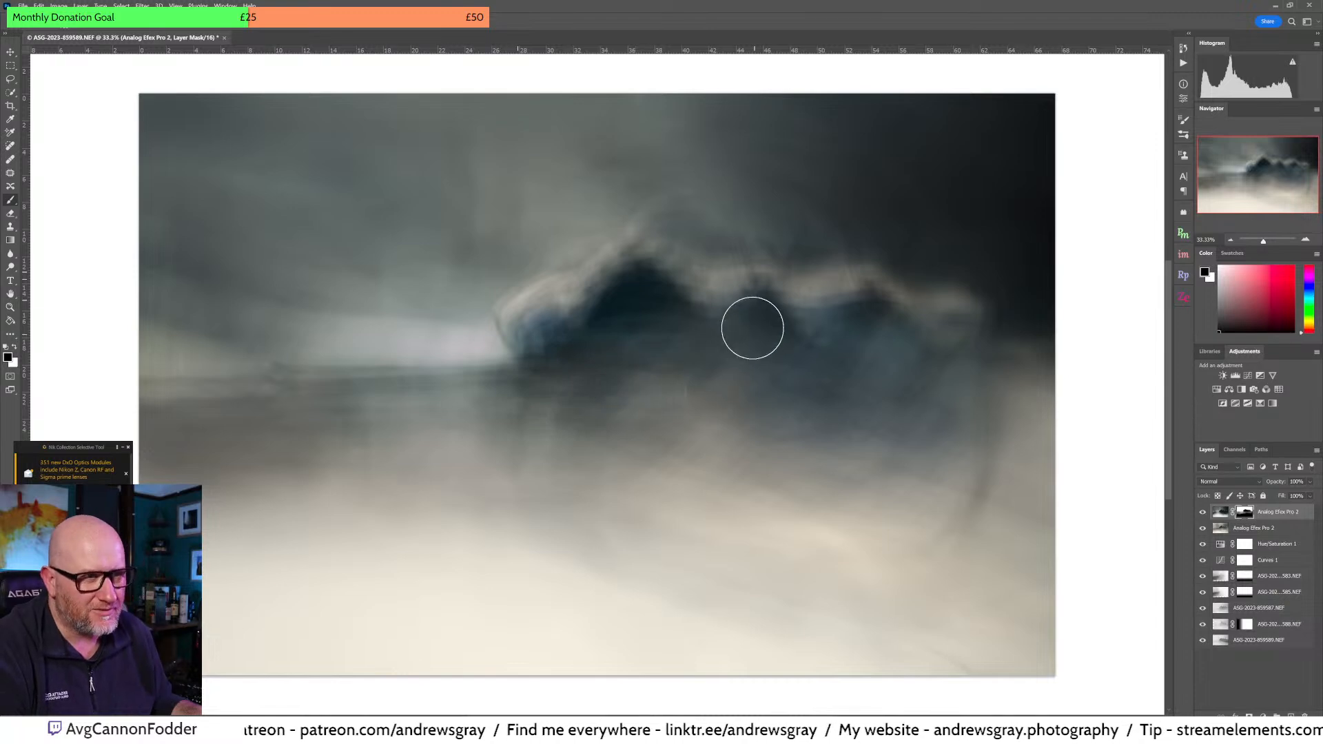
Step: Paint black on the mask along the treetops and around the trees' right end to bring out the lighter layer's rim
left_click(1307, 240)
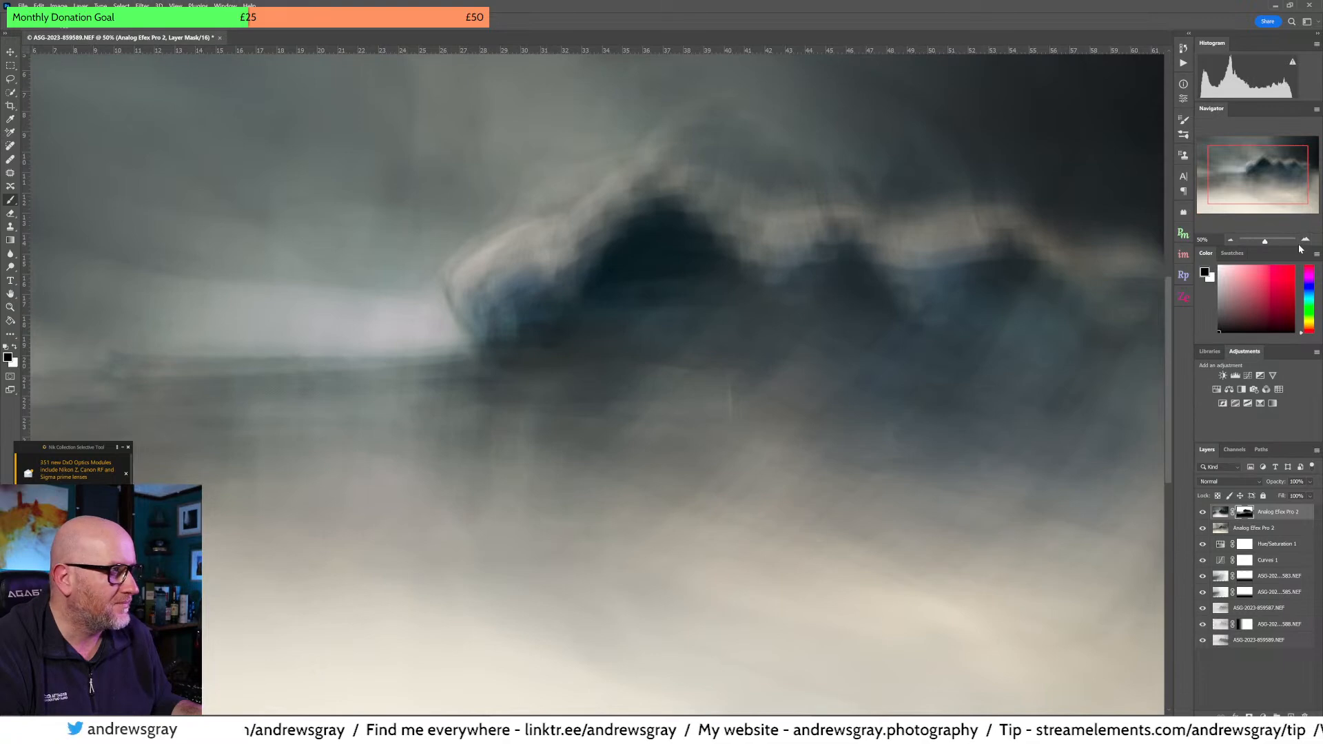
left_click(1307, 240)
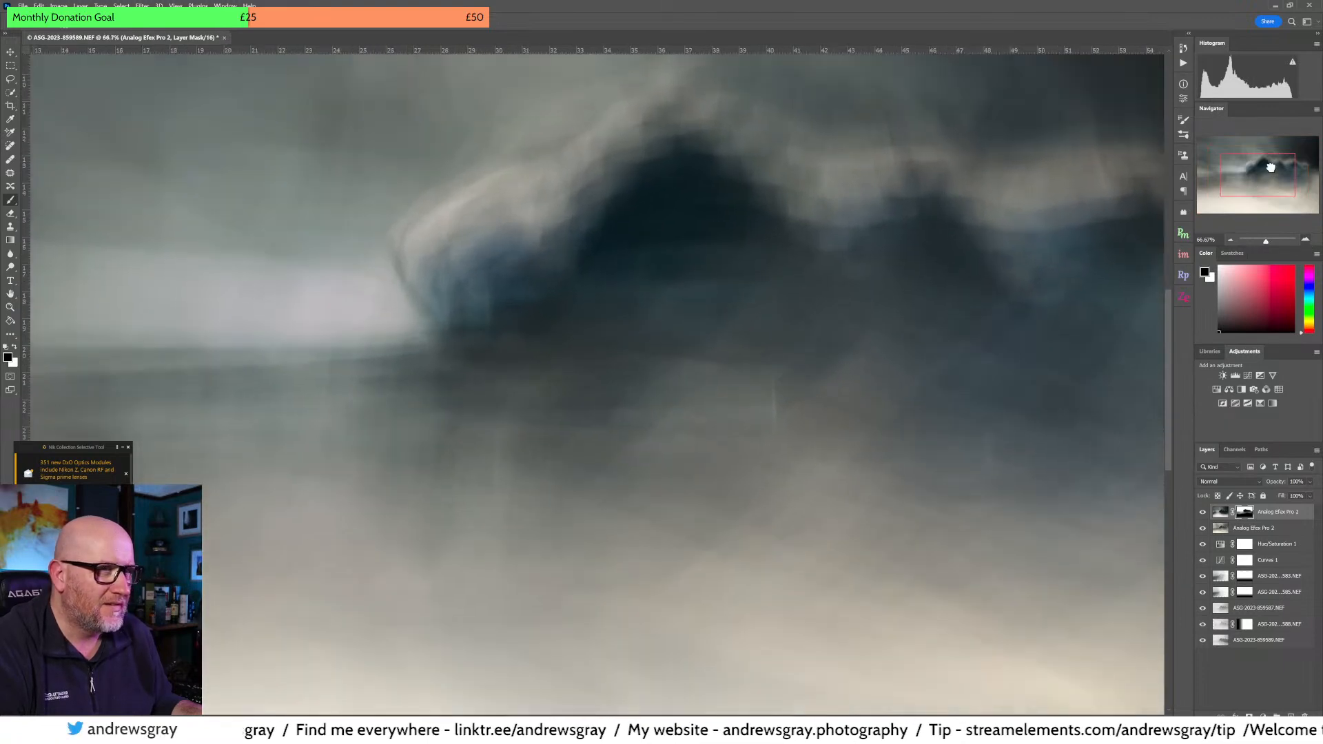
left_click(1280, 165)
mouse_move(1276, 175)
left_mouse_down()
mouse_move(1261, 184)
mouse_move(1273, 179)
left_mouse_up()
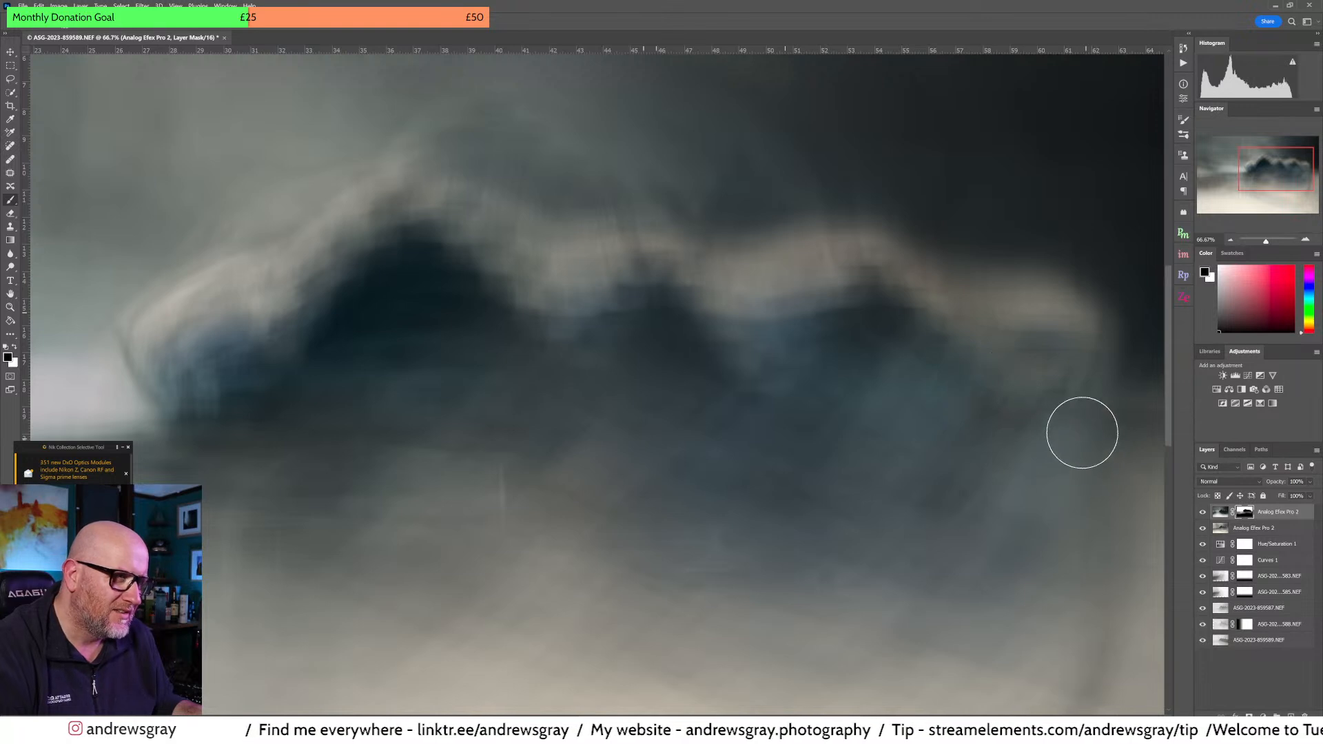
left_click_drag(1057, 437, 816, 467)
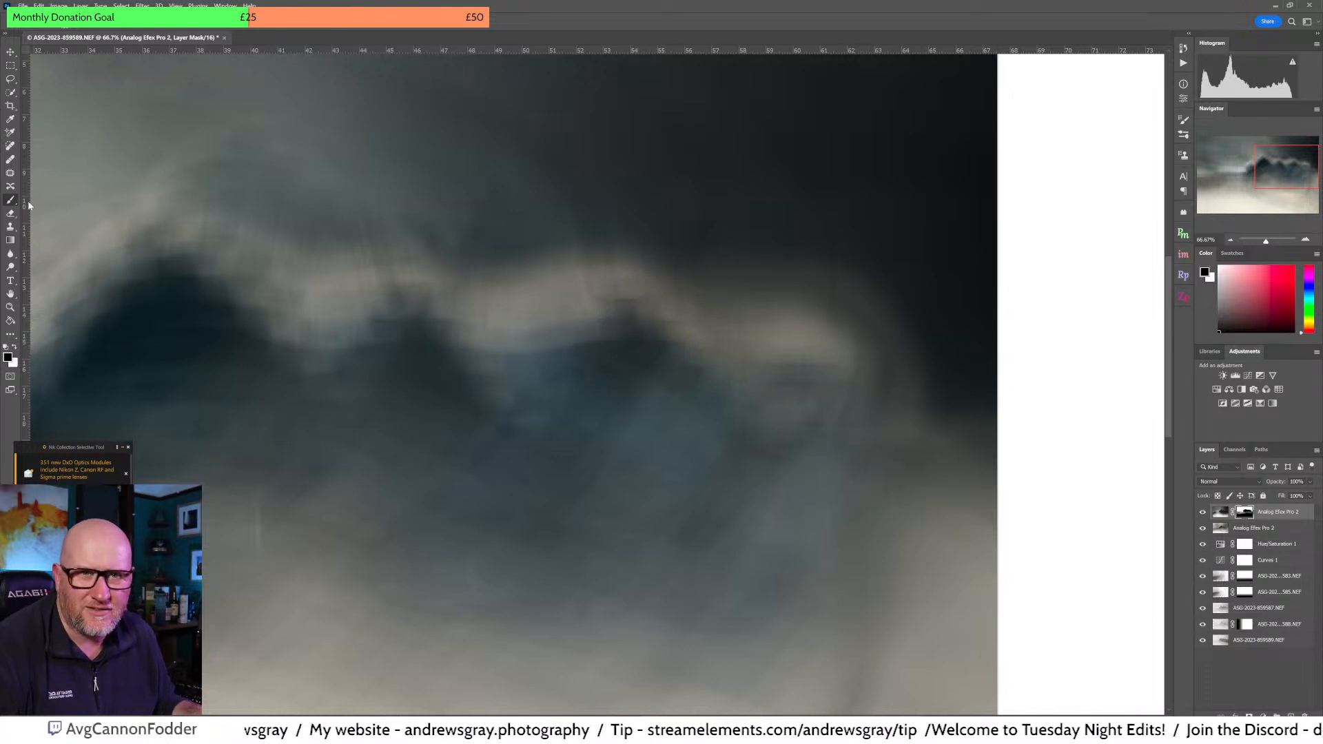
Step: Paint white on the mask in the sky beyond the trees' right end and across their base to restore the darker layer
left_click(17, 349)
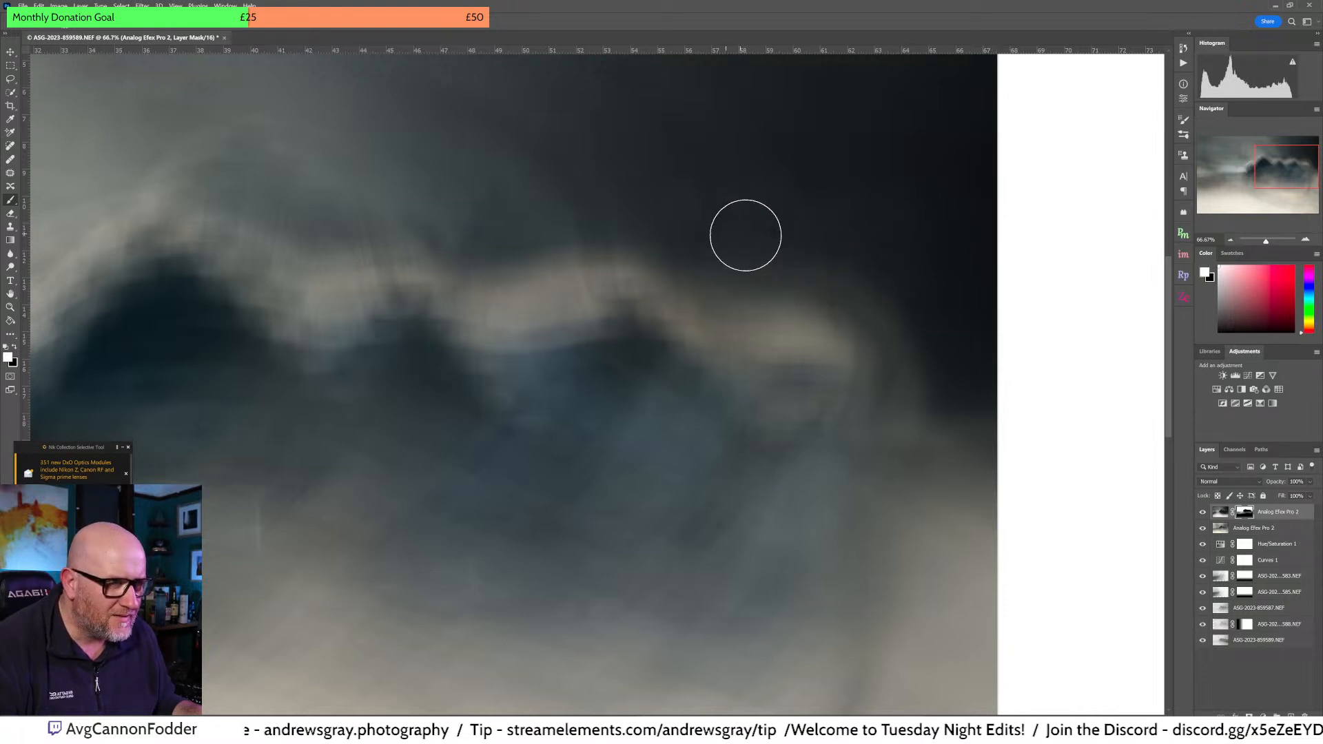
mouse_move(939, 350)
left_mouse_down()
mouse_move(876, 268)
mouse_move(916, 360)
mouse_move(894, 471)
mouse_move(910, 325)
mouse_move(890, 264)
mouse_move(929, 456)
mouse_move(906, 315)
mouse_move(875, 420)
mouse_move(932, 283)
mouse_move(894, 392)
mouse_move(913, 289)
mouse_move(899, 248)
mouse_move(875, 262)
mouse_move(886, 393)
mouse_move(868, 441)
mouse_move(914, 370)
mouse_move(842, 262)
left_mouse_up()
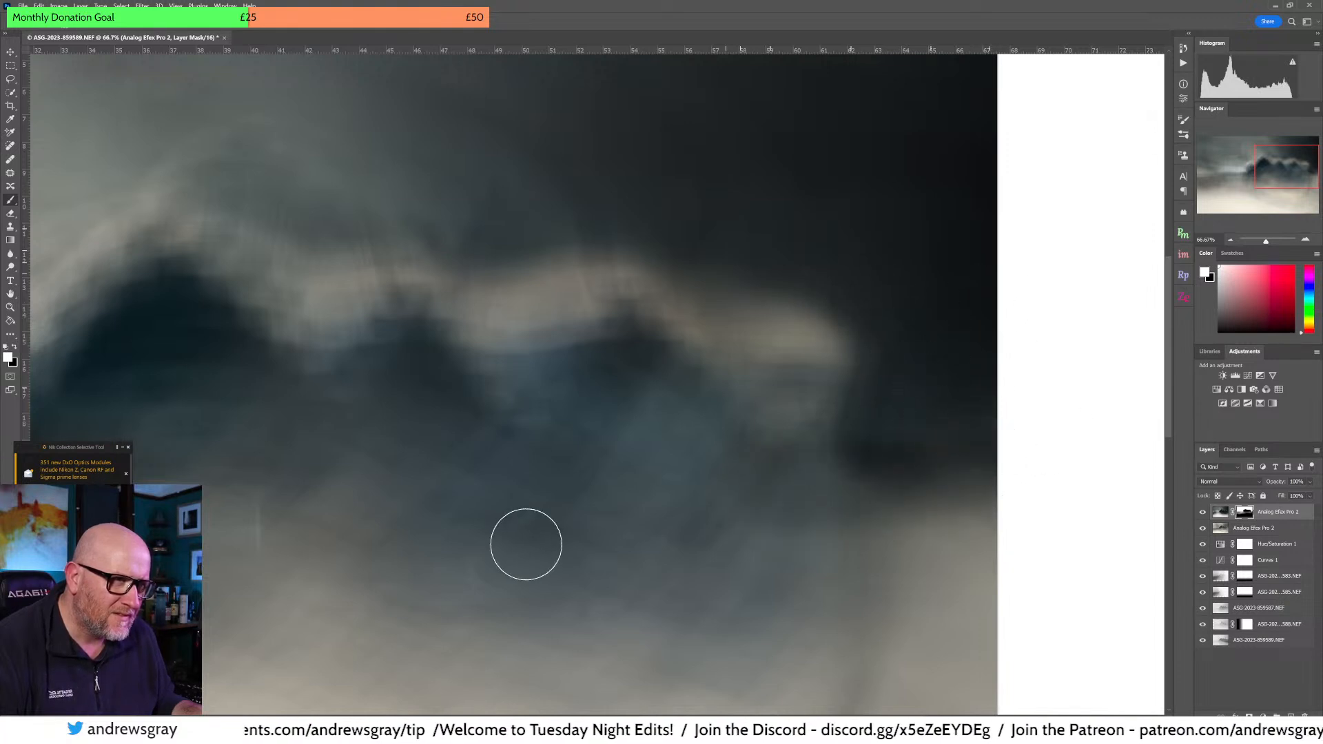
left_click_drag(758, 507, 1101, 481)
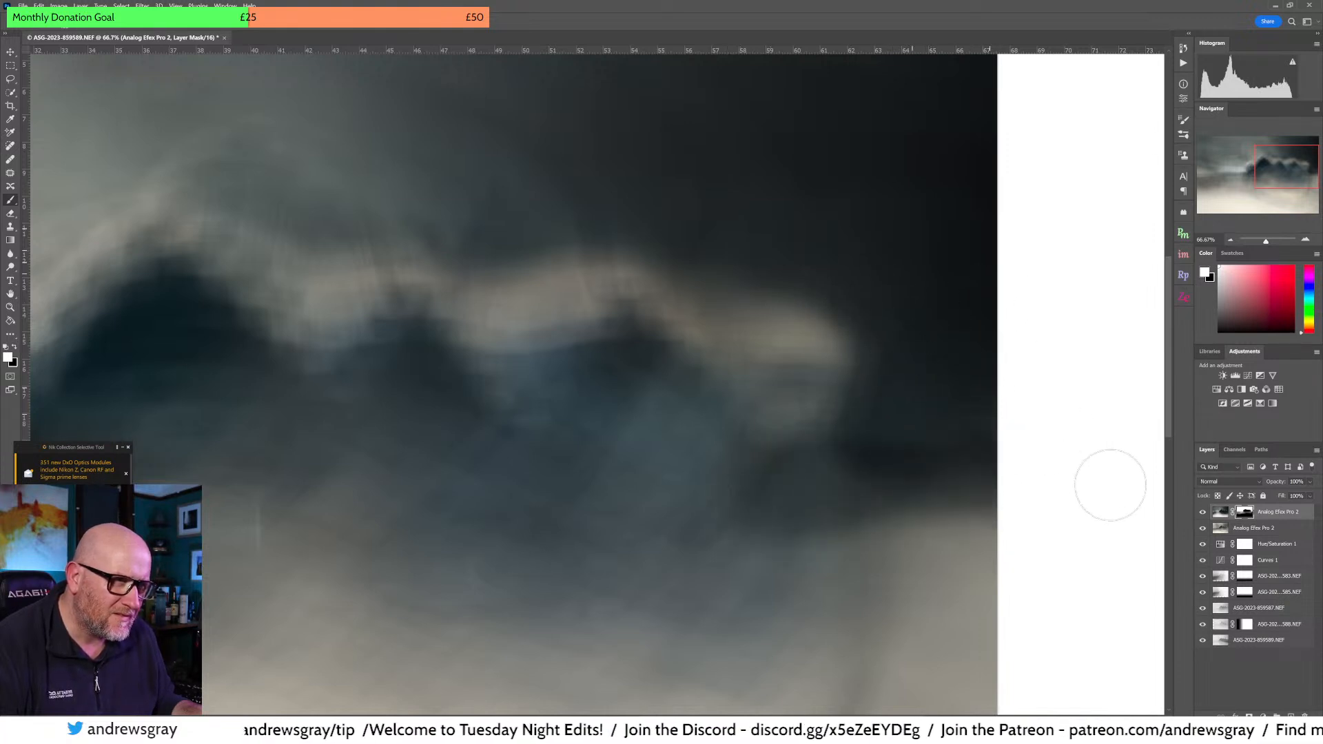
mouse_move(974, 488)
left_mouse_down()
mouse_move(1022, 485)
mouse_move(607, 451)
left_mouse_up()
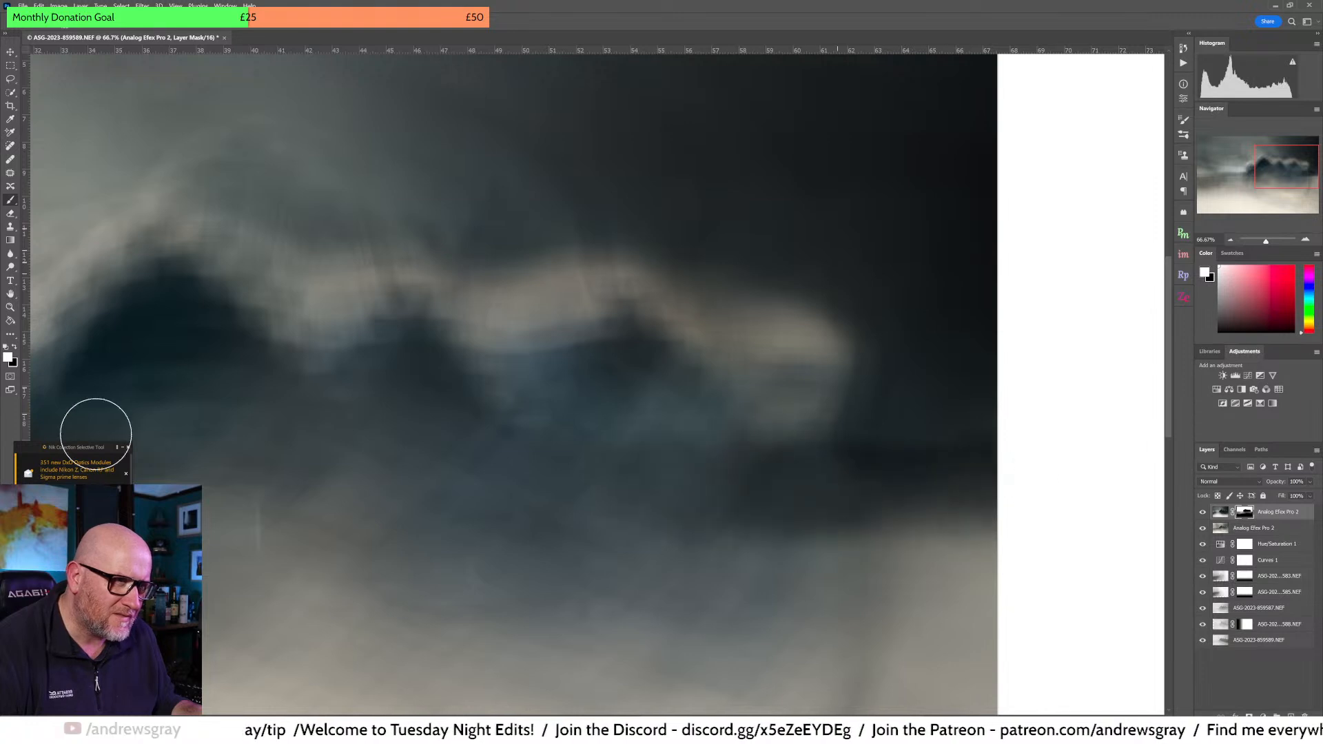
mouse_move(724, 446)
left_mouse_down()
mouse_move(606, 397)
mouse_move(516, 431)
left_mouse_up()
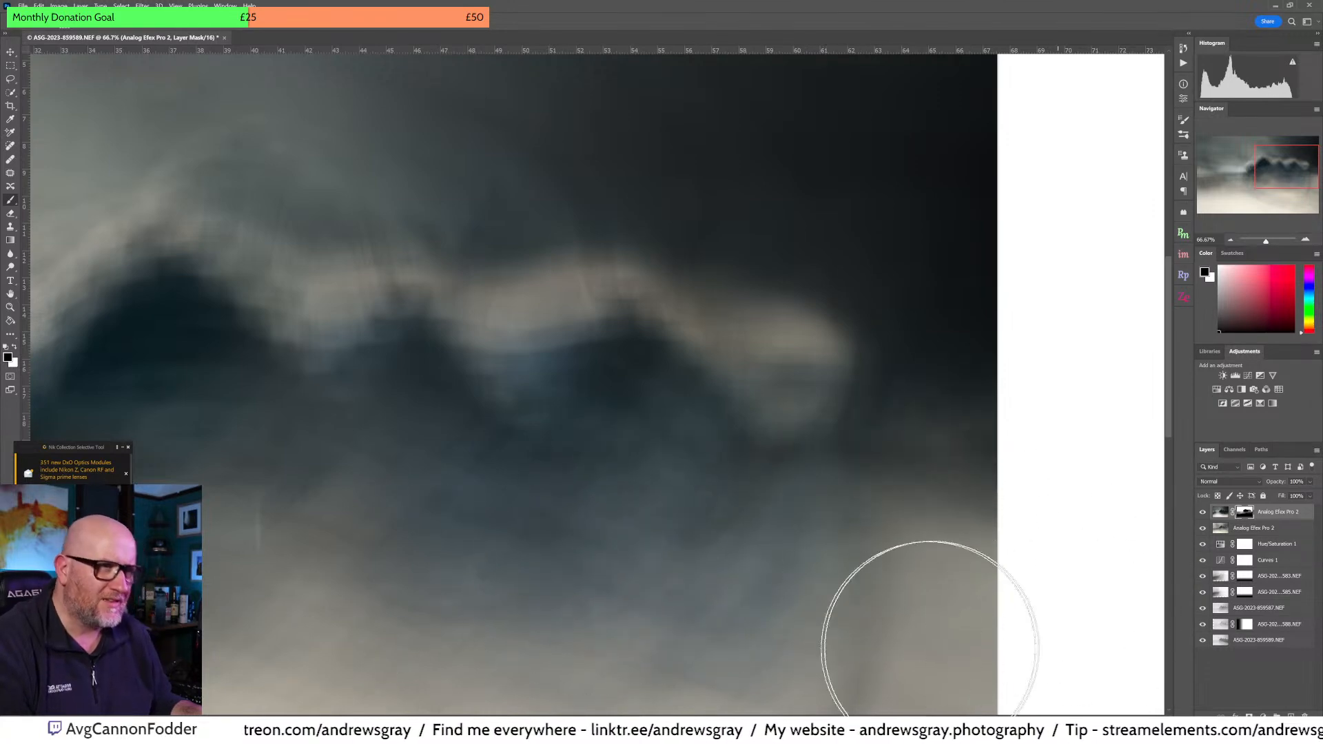
Step: Add a Curves adjustment layer above the masked layer and raise the upper part of the RGB curve to brighten the highlights
left_click(1230, 240)
left_click(1230, 240)
mouse_move(449, 458)
left_mouse_down()
mouse_move(828, 390)
mouse_move(750, 372)
left_mouse_up()
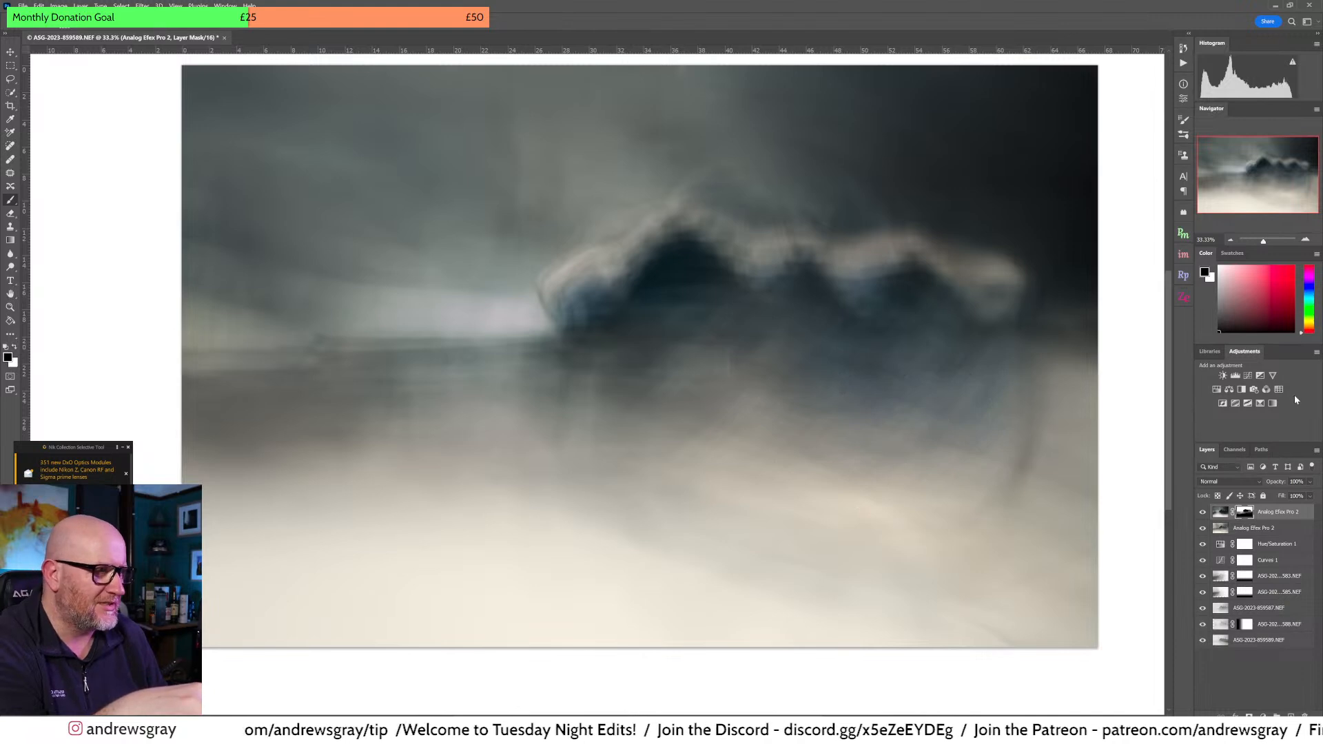
left_click(1248, 375)
left_click_drag(1138, 156, 1138, 152)
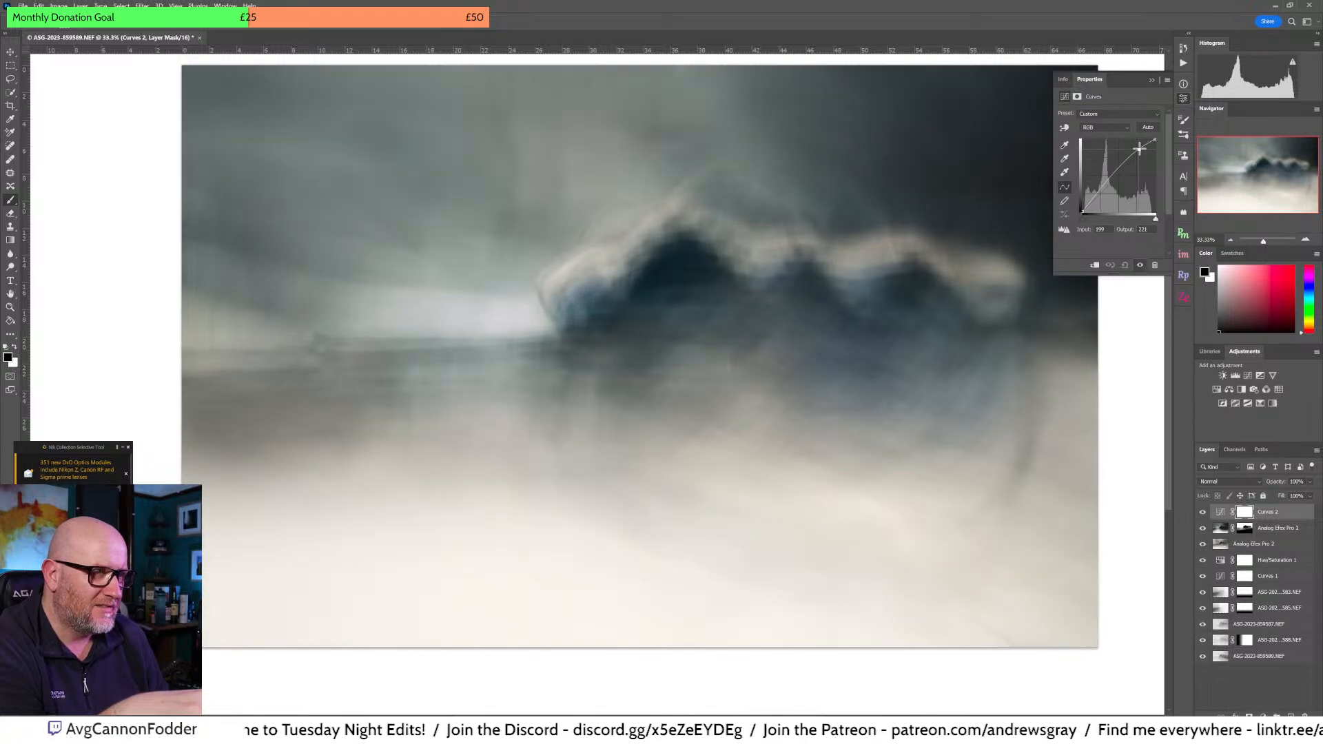
Step: Lower the RGB curve's shadows to input 97, output 82, and confine the Curves adjustment to the sky with a vertical gradient on its mask
left_click_drag(1107, 177, 1111, 189)
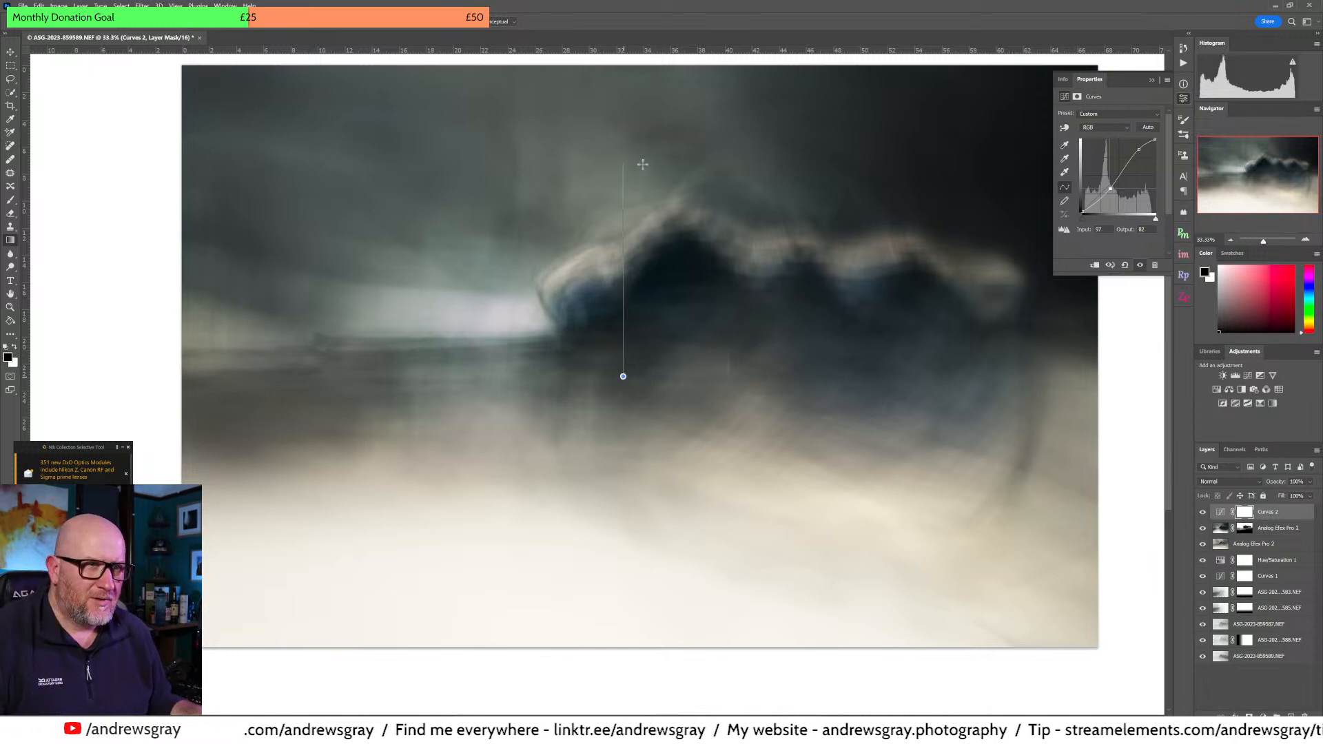
left_click_drag(642, 164, 642, 164)
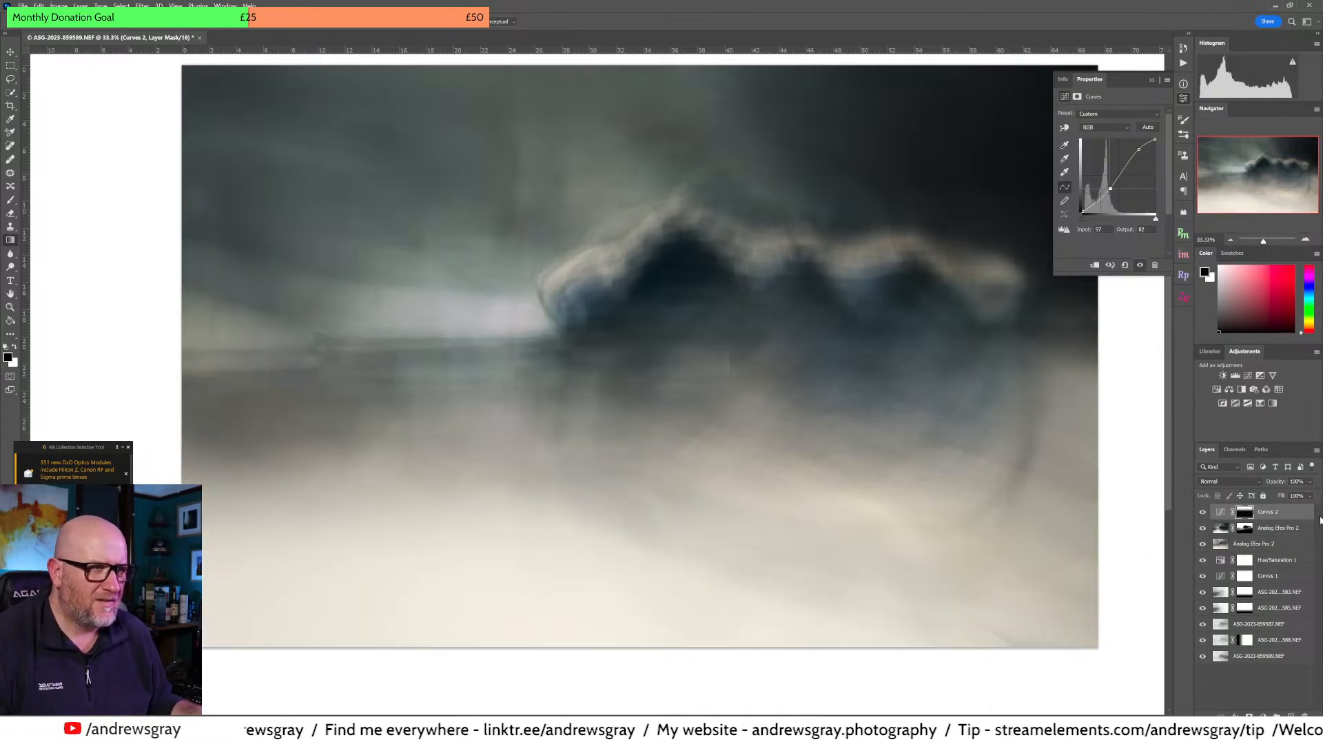
left_click(1202, 514)
left_click(1203, 514)
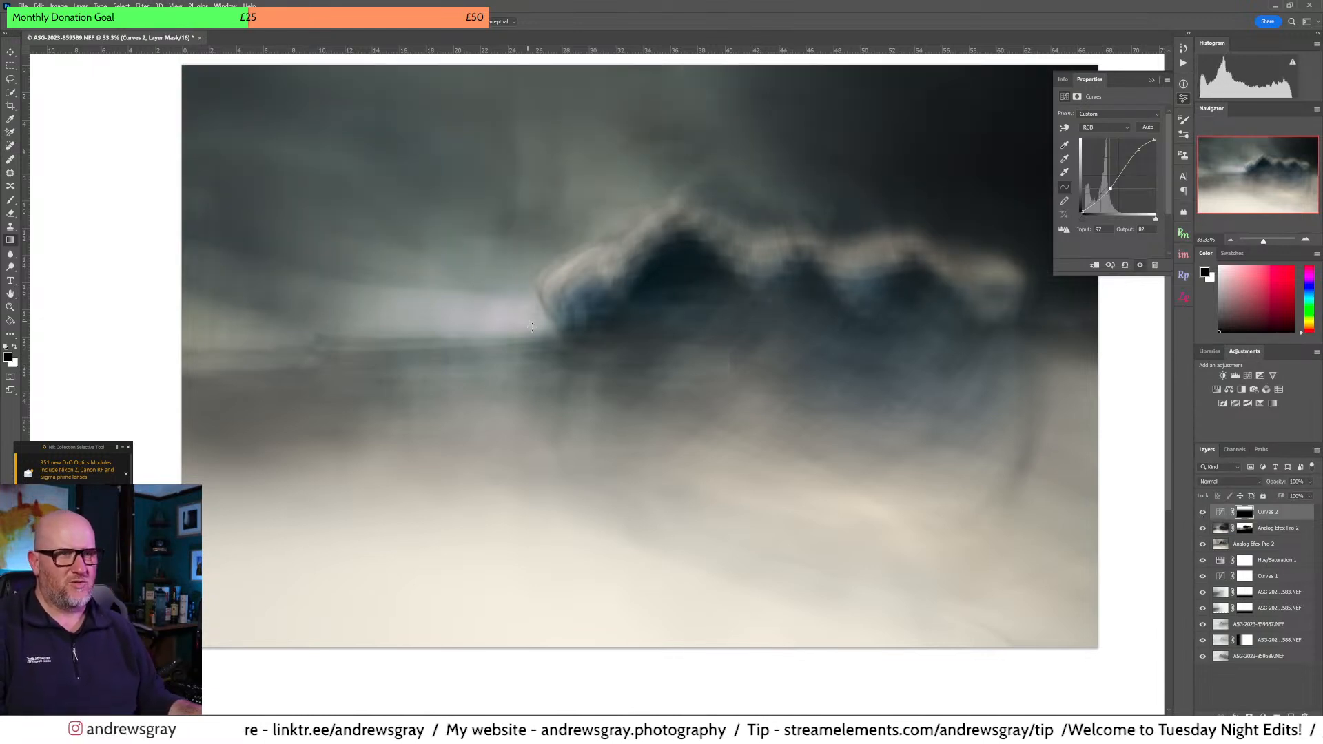
left_click(1184, 100)
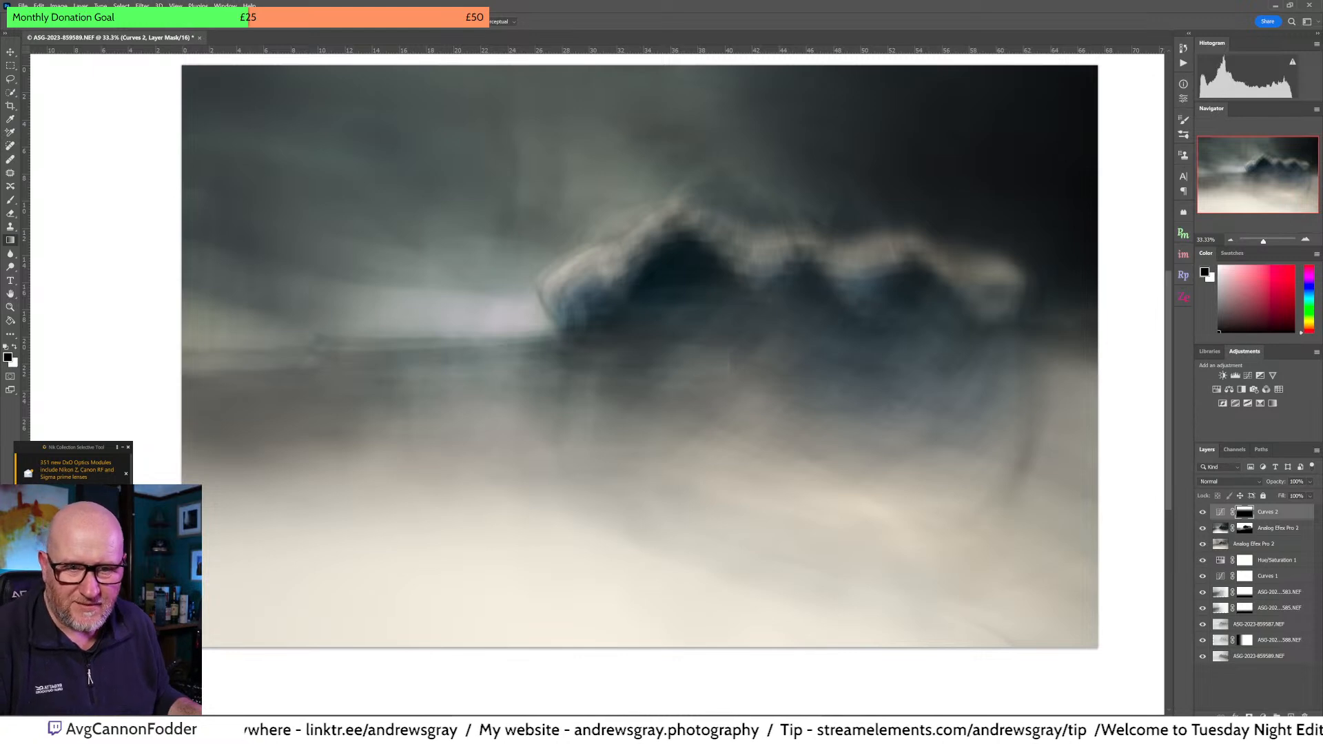
Step: Launch the Viveza 3 filter, try the 001 Golden Hour preset, and return to 000 Neutral with the comparison divider near the image's left edge
left_click(74, 545)
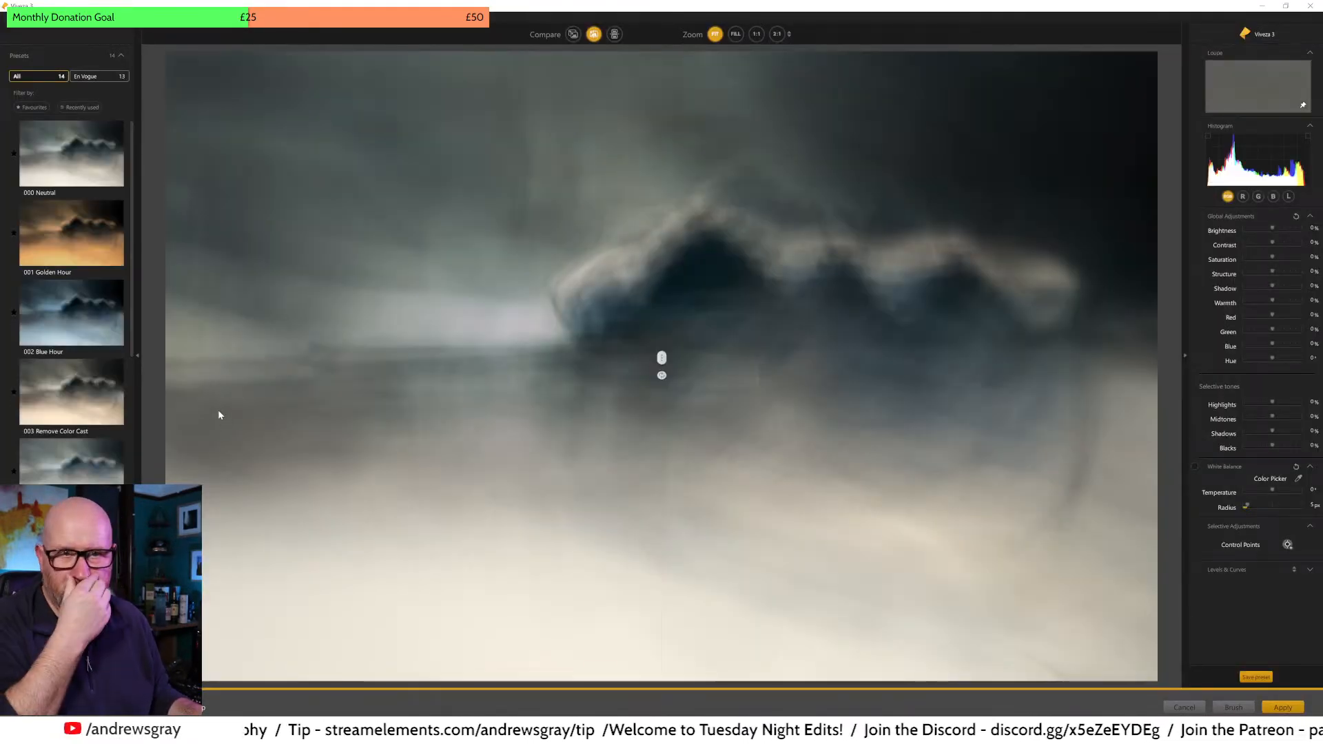
left_click(119, 265)
left_click_drag(662, 331, 862, 357)
left_click(55, 167)
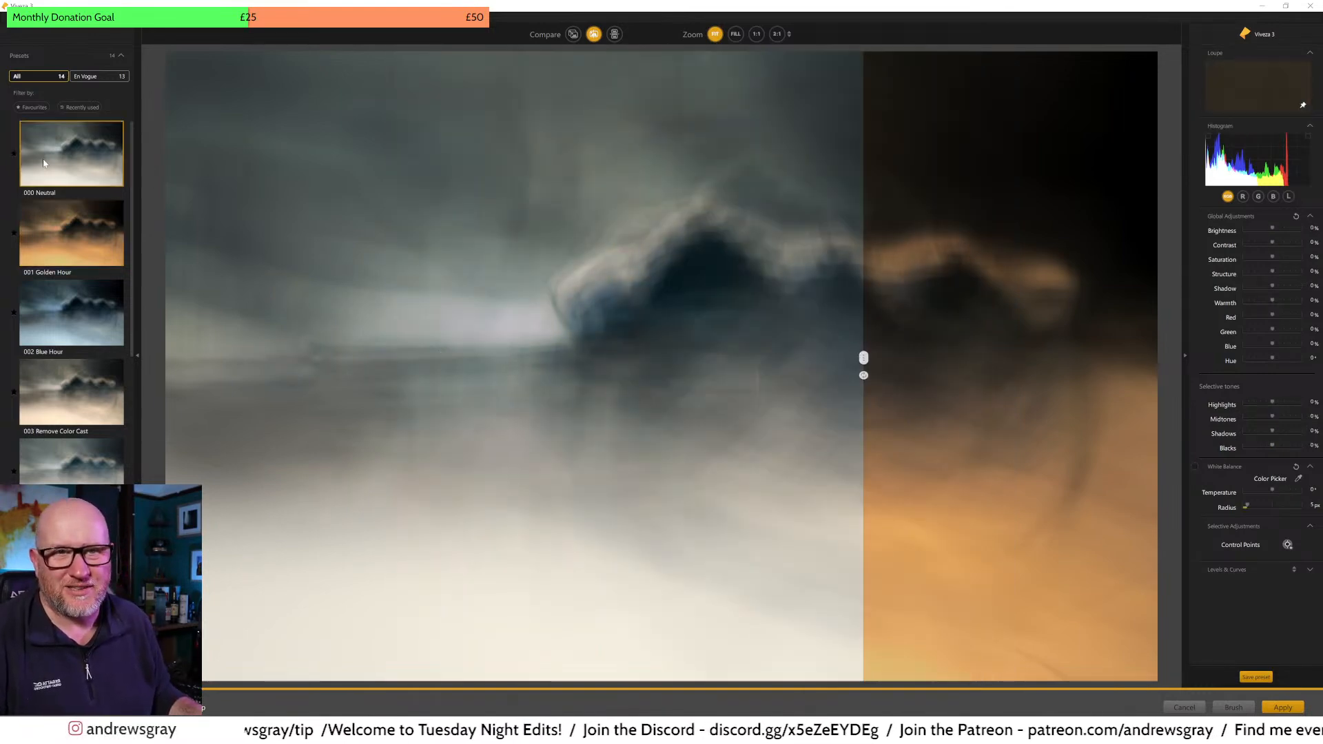
left_click_drag(863, 363, 204, 373)
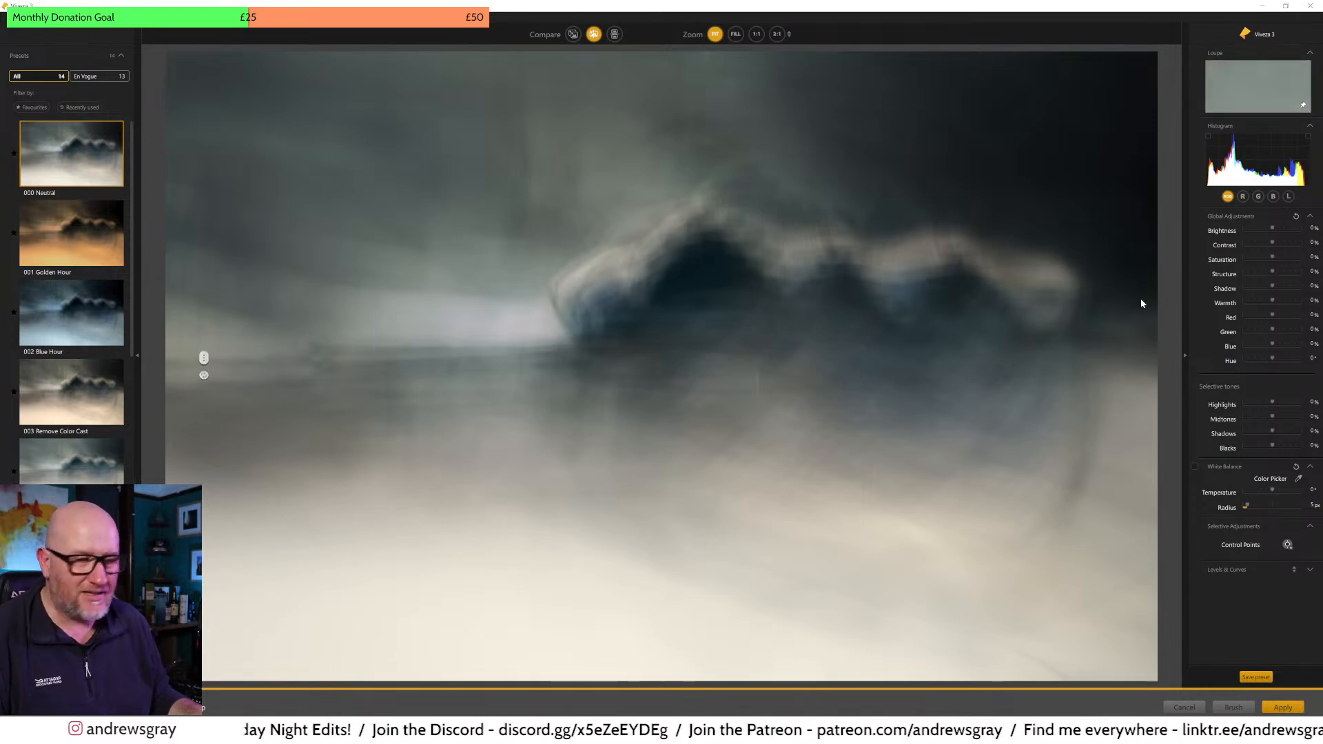
left_click_drag(131, 243, 144, 196)
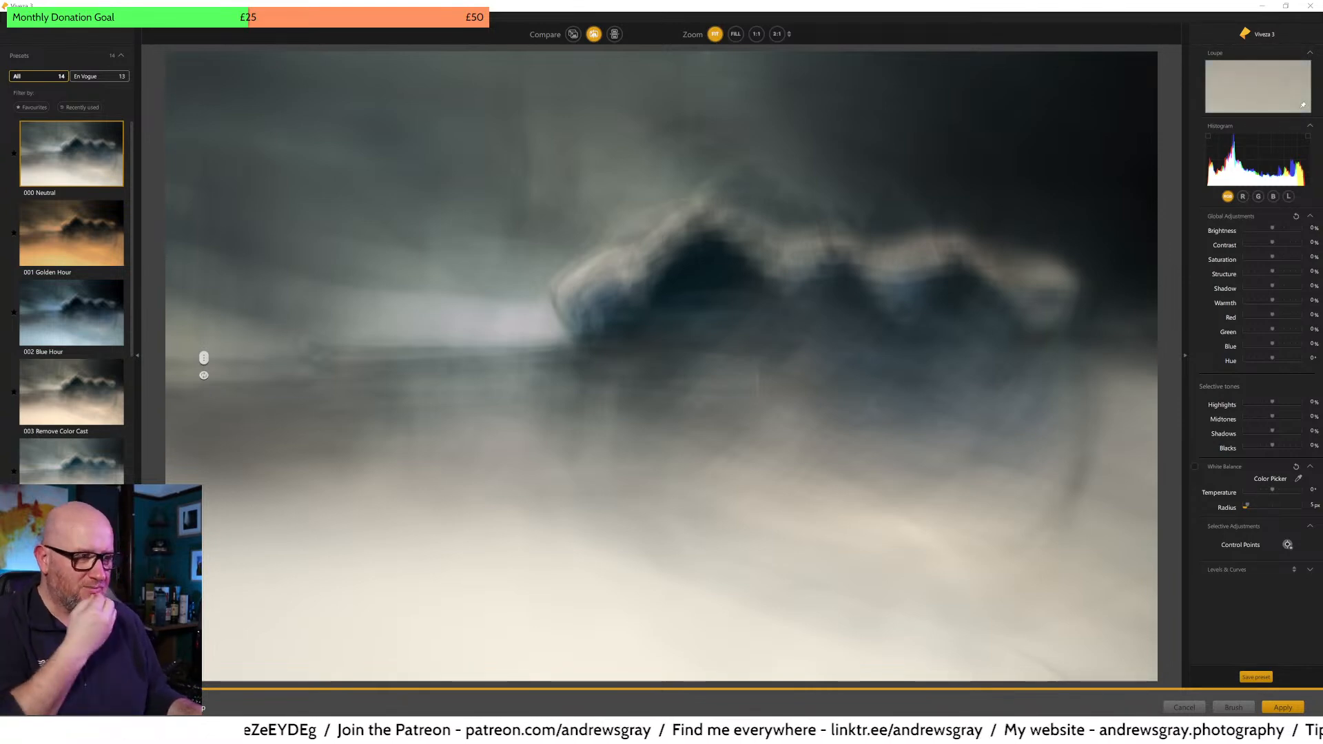
Step: Place a control point on the bright sky beside the trees' left end, with Luminance selectivity at 51% and Brightness at 54%
left_click(1288, 545)
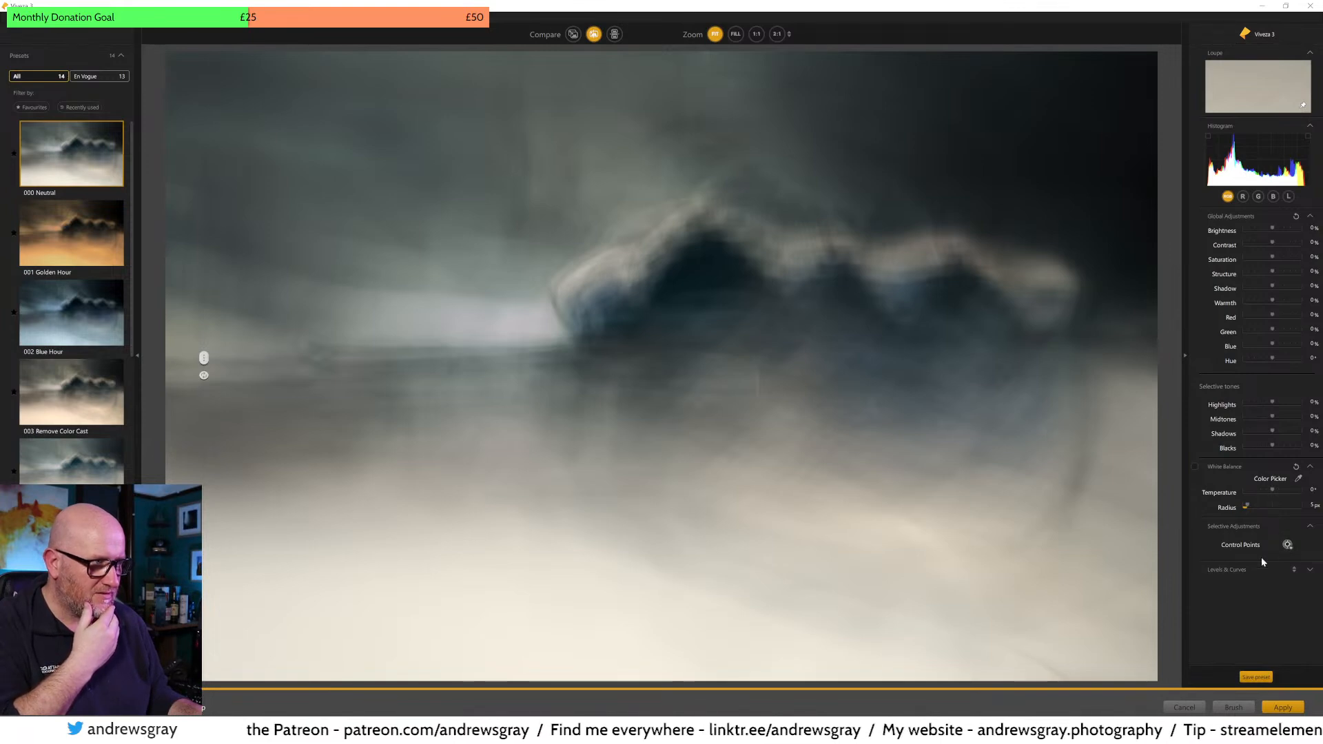
left_click(518, 326)
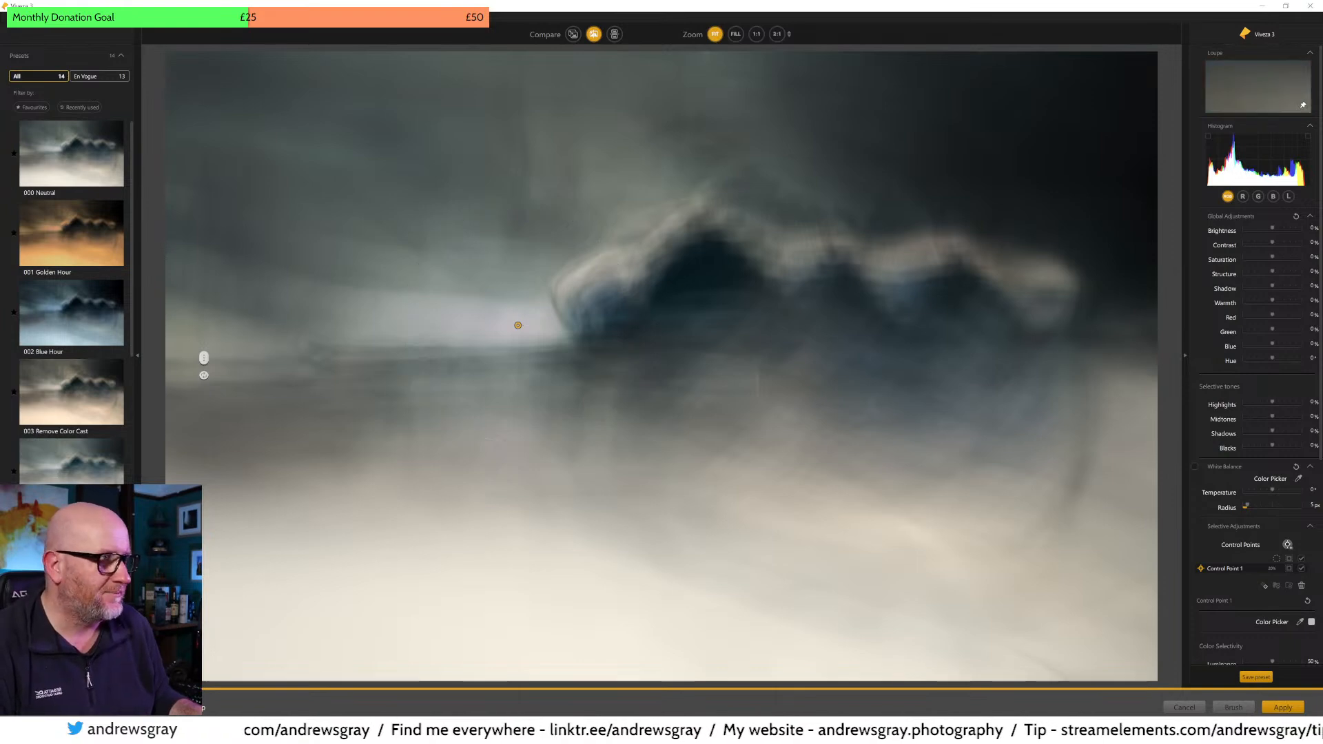
scroll(1228, 523, "down", 5)
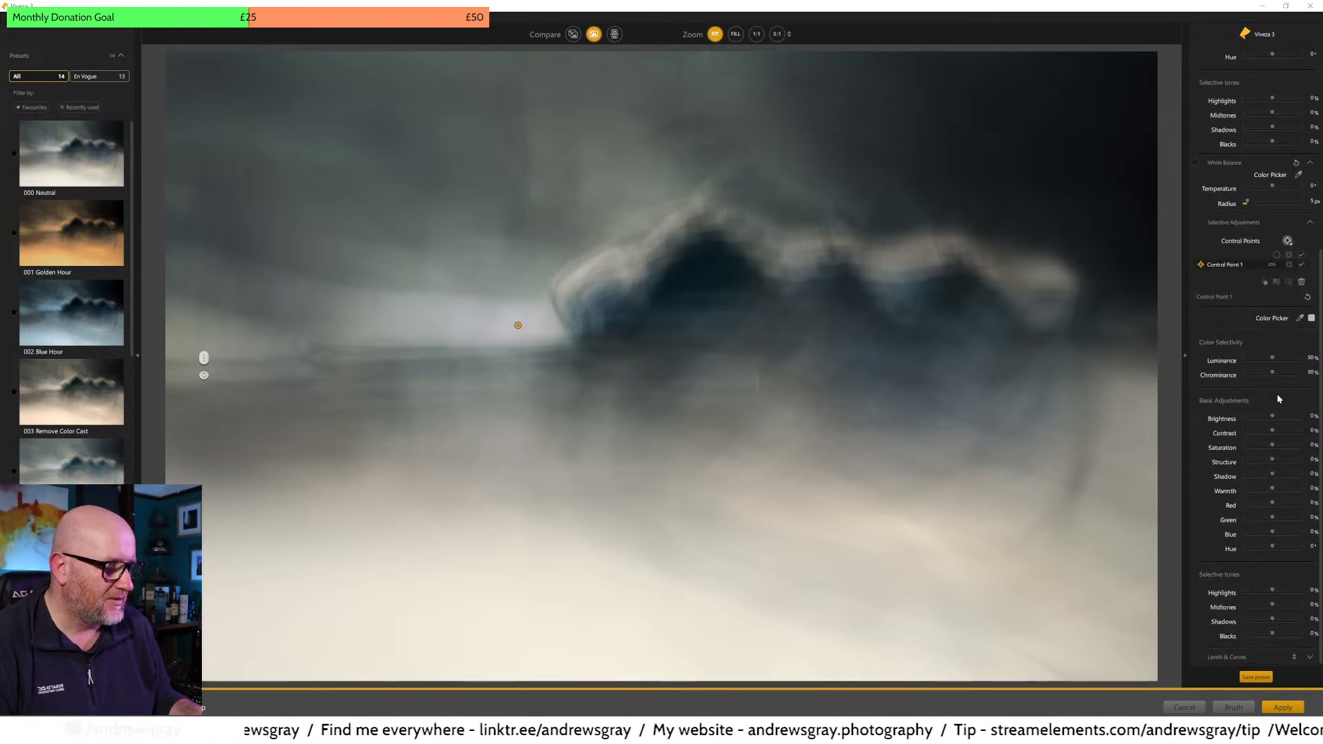
mouse_move(1282, 359)
left_mouse_down()
mouse_move(1300, 363)
mouse_move(1252, 365)
mouse_move(1307, 366)
mouse_move(1260, 369)
mouse_move(1305, 367)
mouse_move(1276, 364)
left_mouse_up()
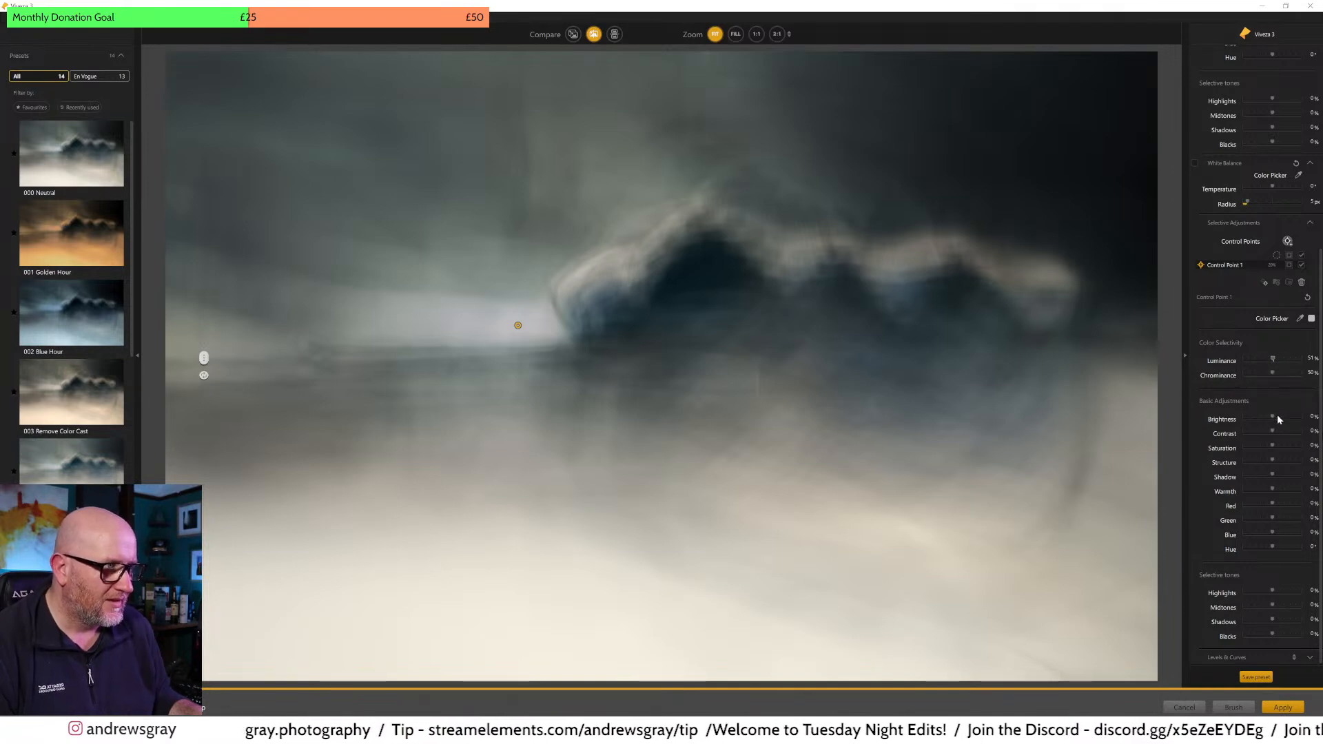
mouse_move(1273, 418)
left_mouse_down()
mouse_move(1293, 419)
mouse_move(1238, 420)
mouse_move(1288, 426)
left_mouse_up()
Step: Enlarge the control point's circle to extend past the tallest tree and move its centre slightly down and left onto the horizon
mouse_move(615, 291)
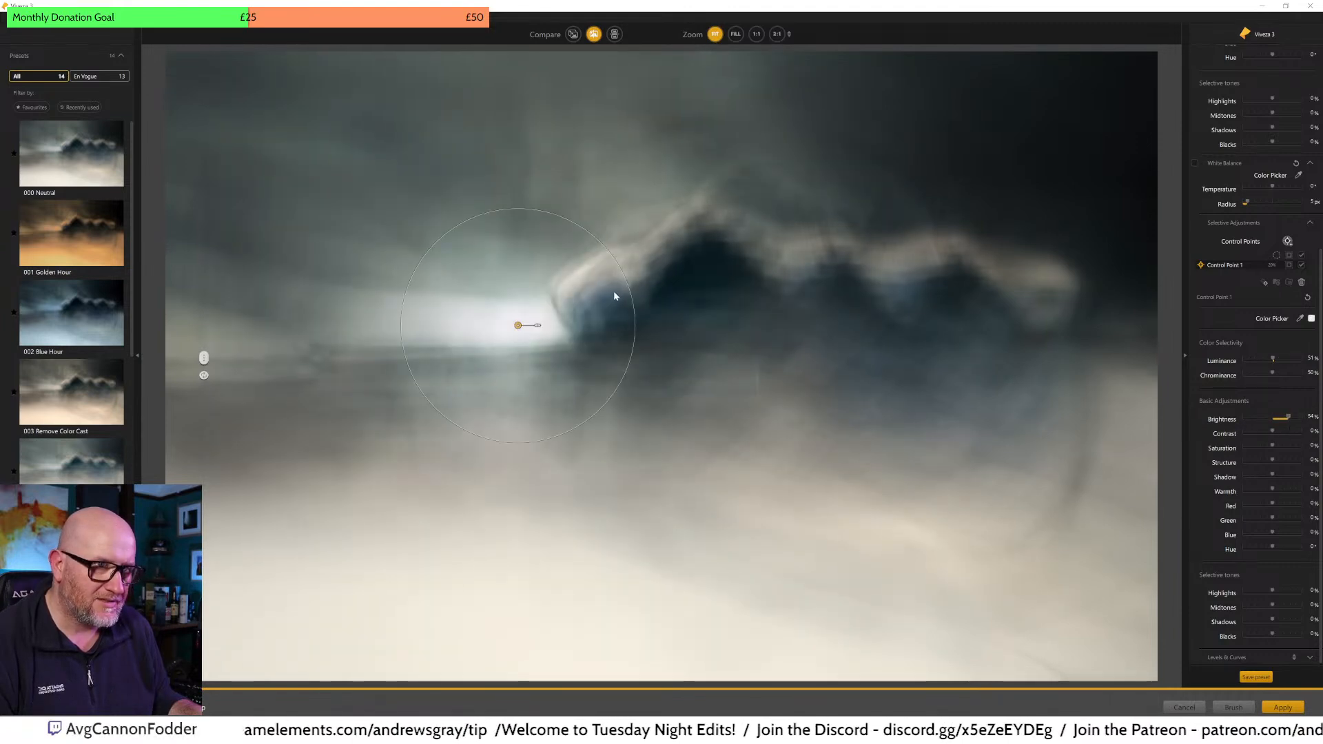
left_click_drag(635, 302, 790, 299)
left_click_drag(521, 326, 502, 346)
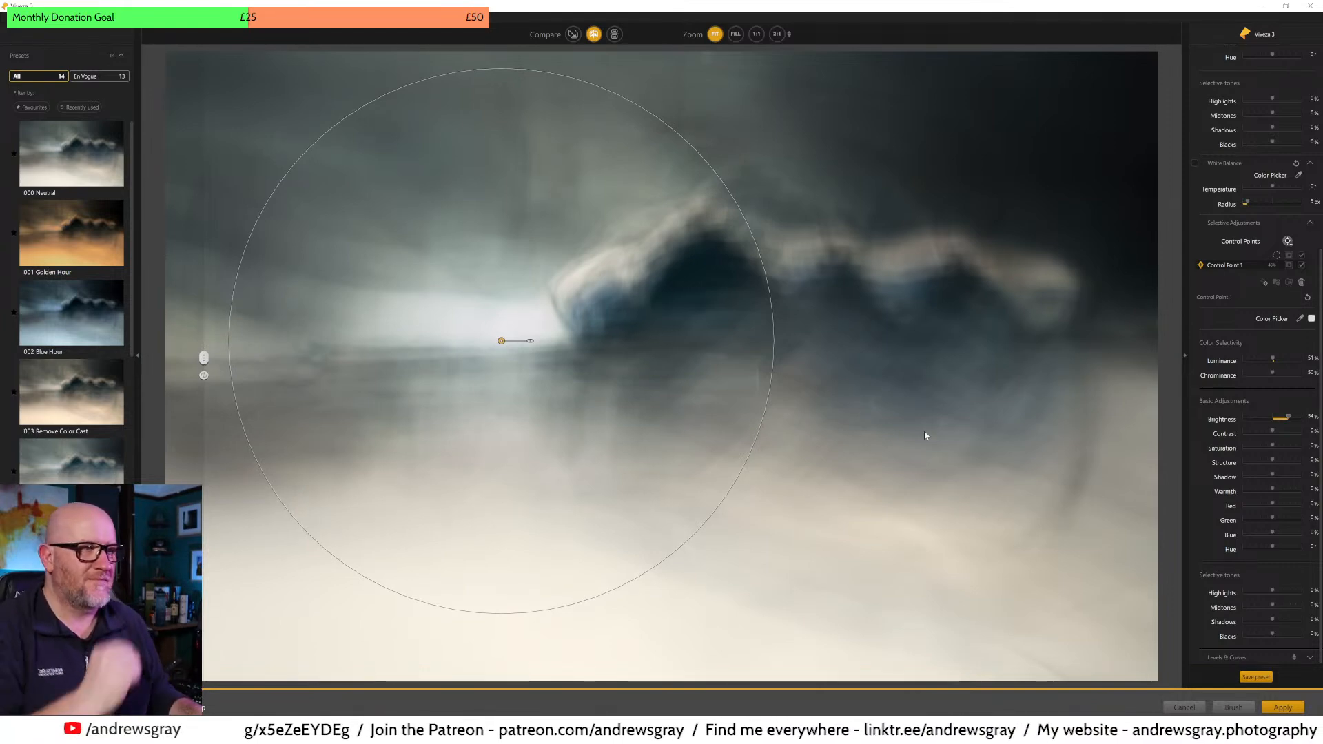
Step: Set the control point's Contrast to 9%, Warmth to 14% and Blue to -32%, trying out Hue shifts and resetting Hue to 0°
mouse_move(1272, 432)
left_mouse_down()
mouse_move(1297, 432)
mouse_move(1275, 436)
left_mouse_up()
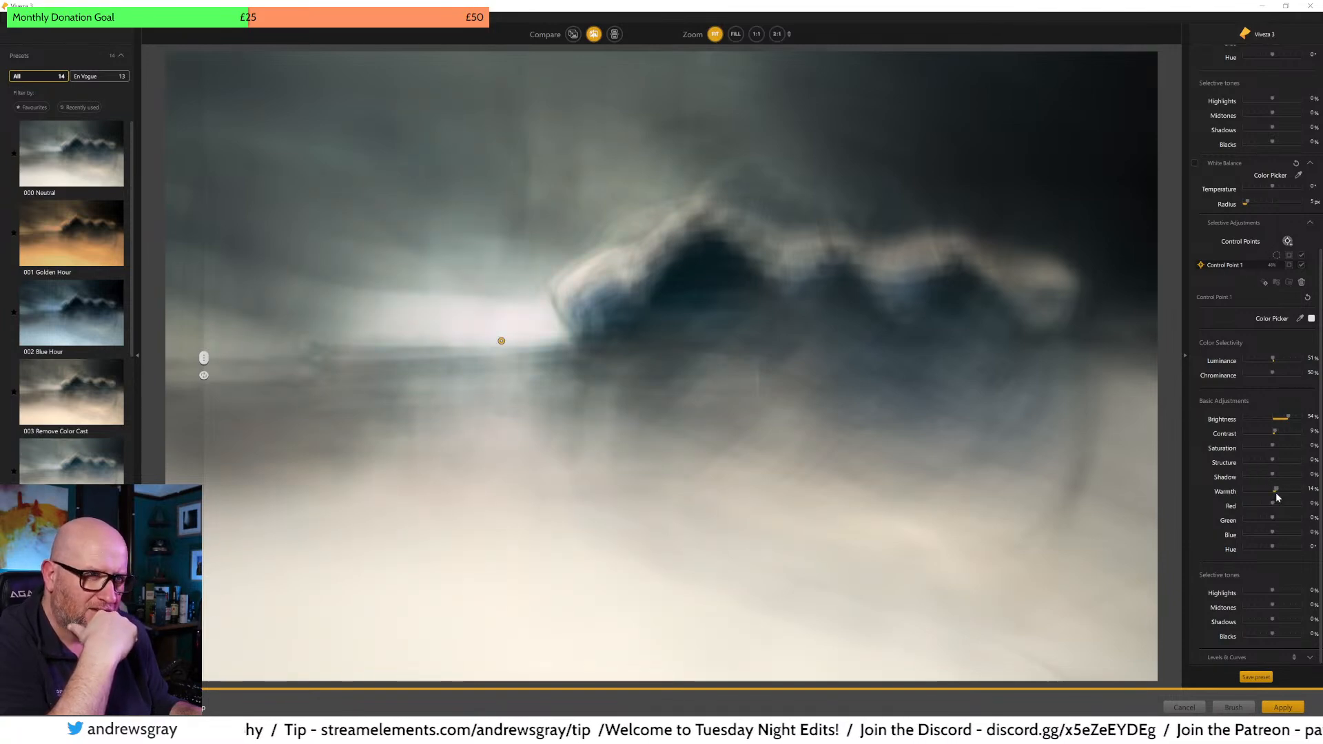
mouse_move(1273, 548)
left_mouse_down()
mouse_move(1249, 549)
mouse_move(1270, 552)
left_mouse_up()
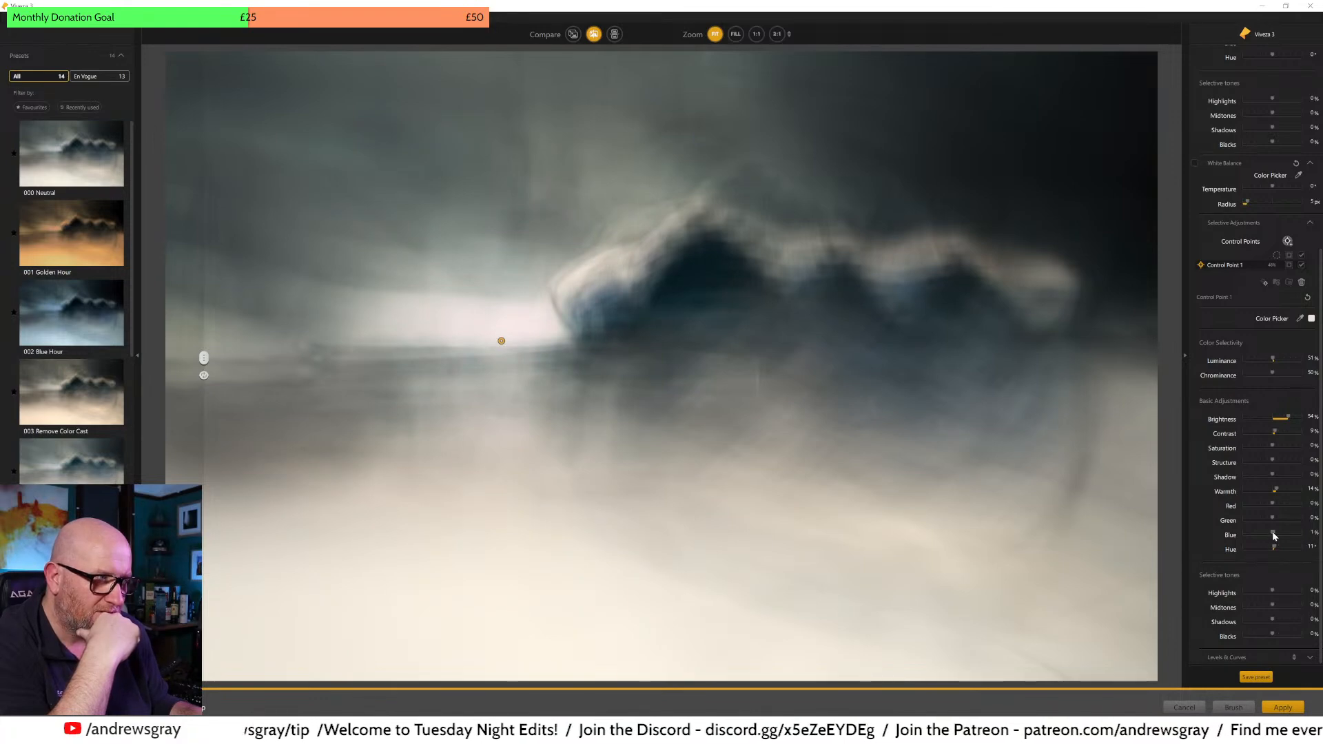
left_click_drag(1252, 535, 1264, 539)
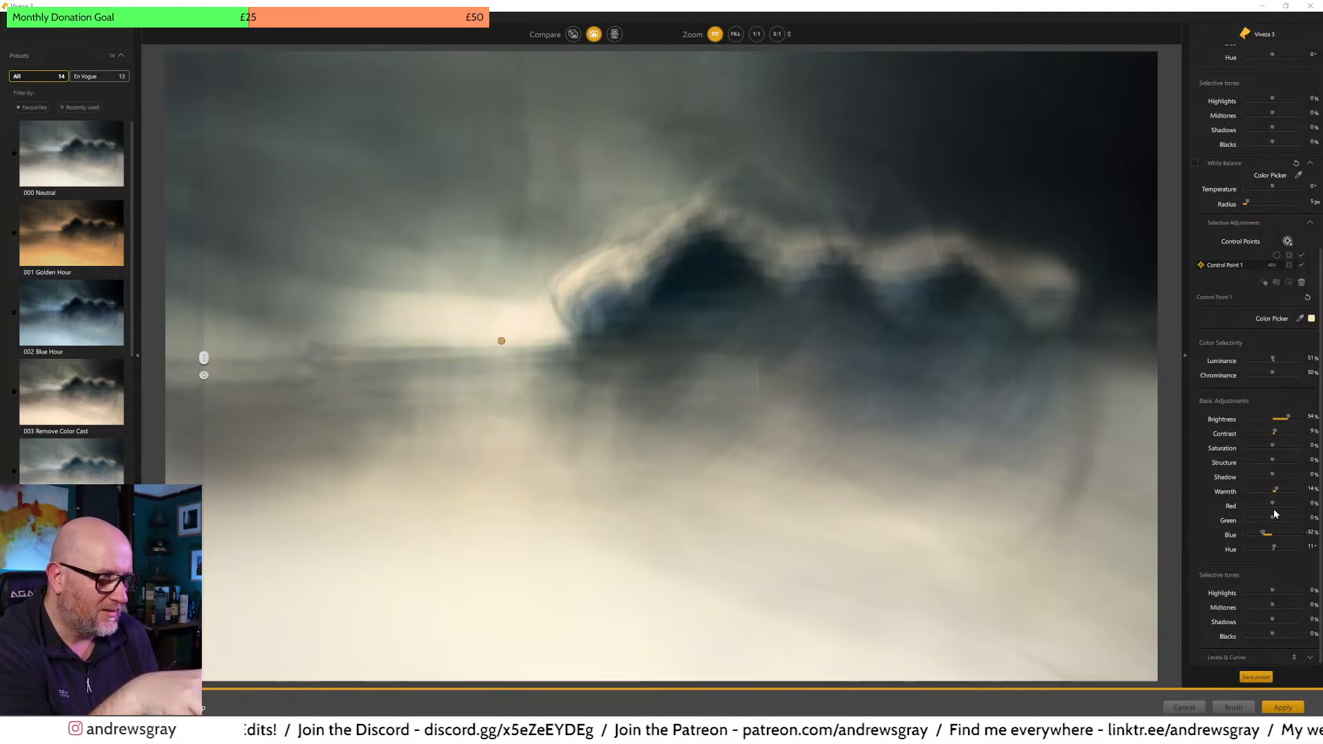
left_click_drag(1266, 506, 1274, 509)
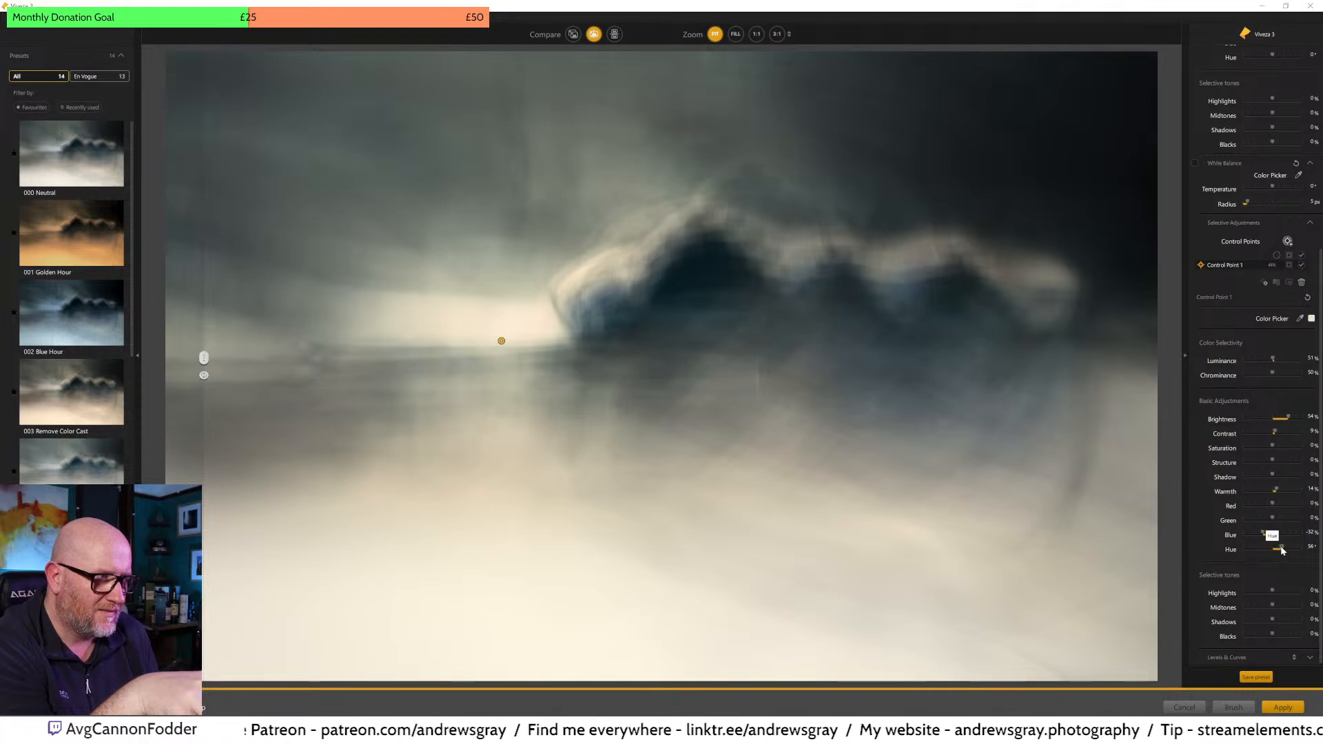
mouse_move(1281, 546)
left_mouse_down()
mouse_move(1254, 549)
mouse_move(1295, 555)
left_mouse_up()
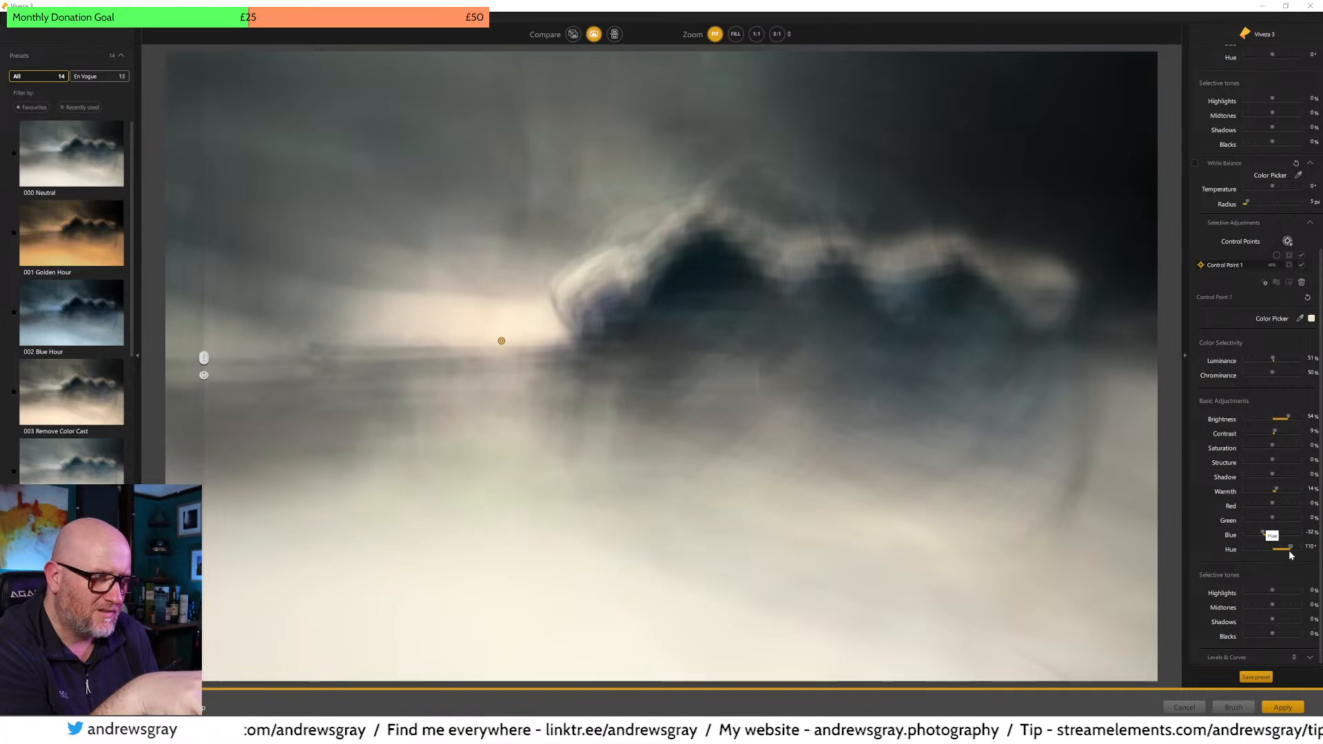
double_click(1291, 548)
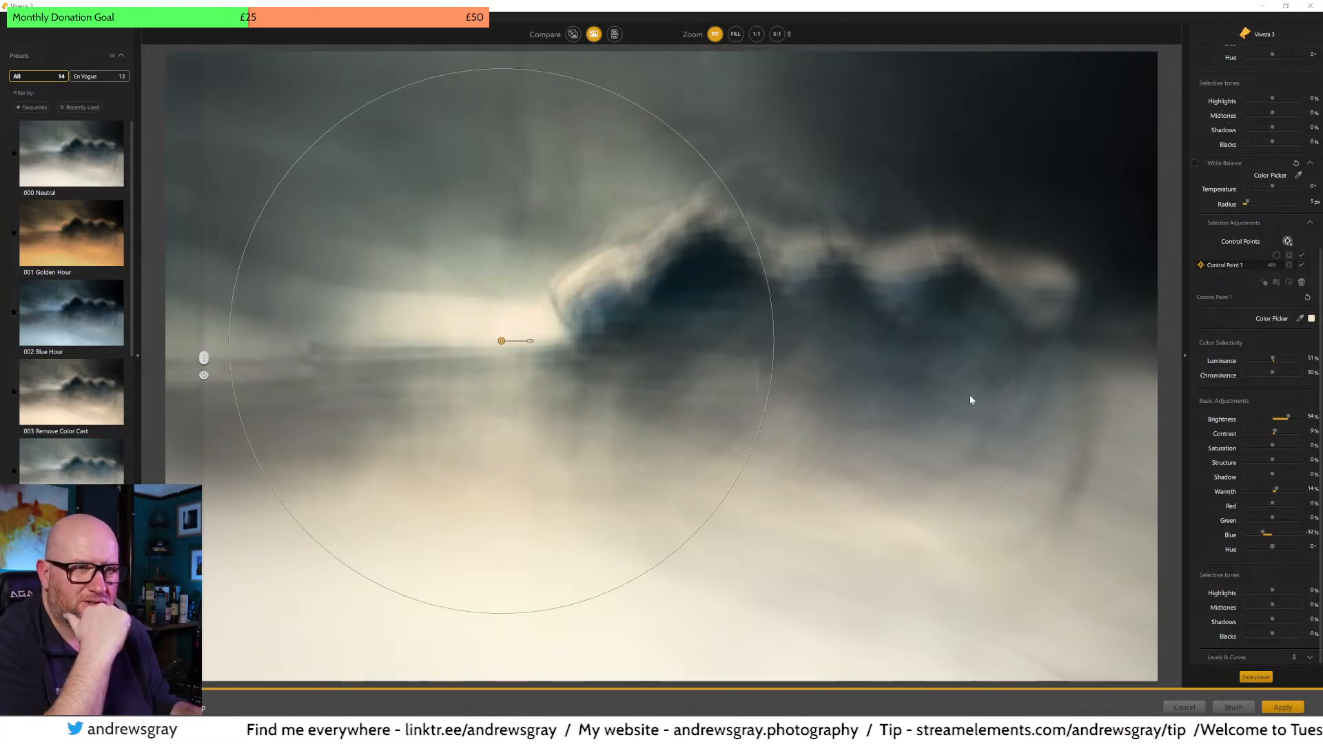
Step: Deselect the control point, apply the Viveza edit as a new layer, and compare the image with and without it
left_click(987, 335)
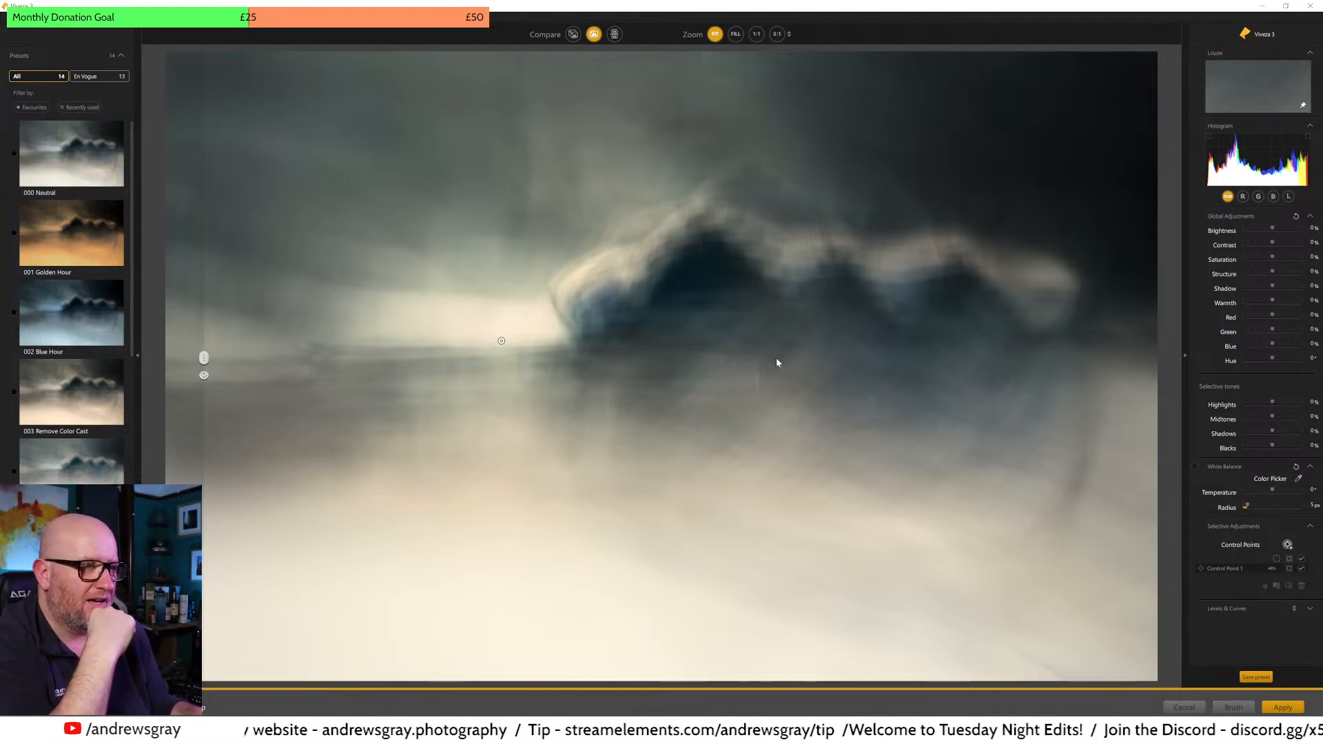
left_click(1279, 708)
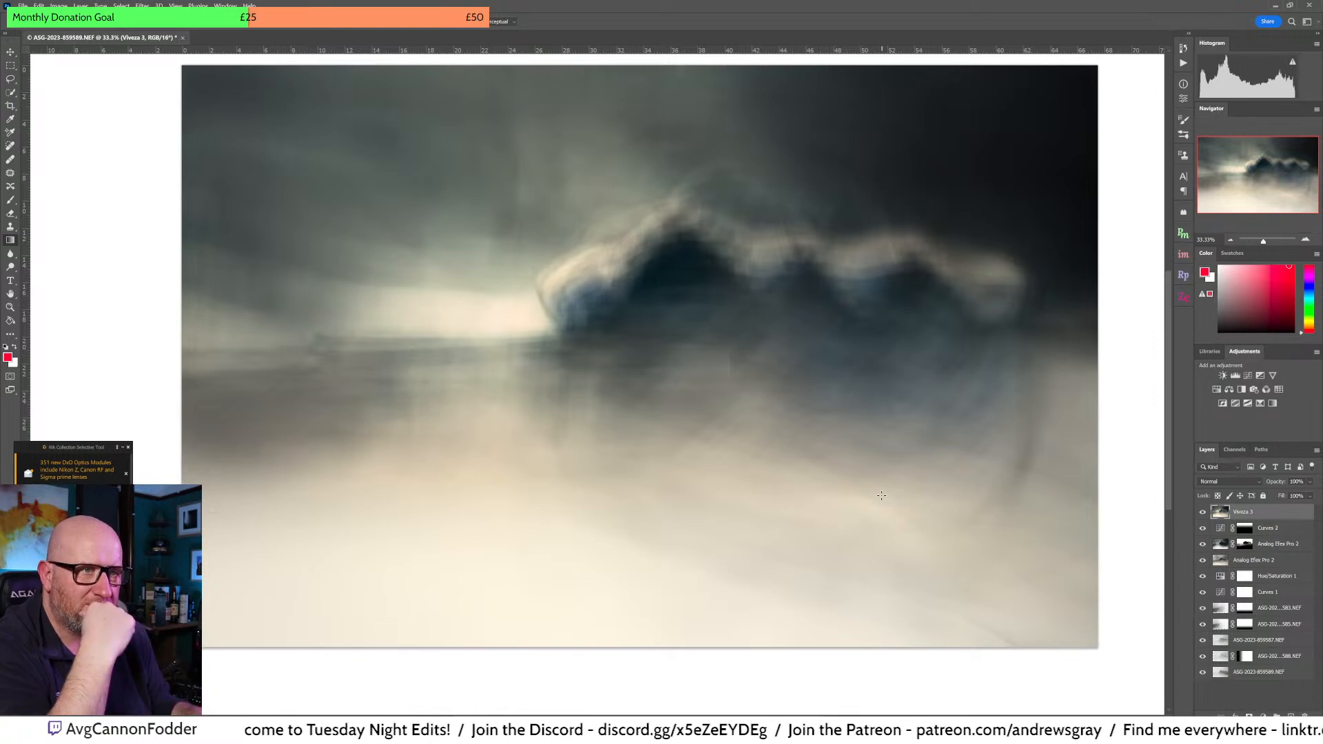
left_click(1203, 513)
left_click(1203, 513)
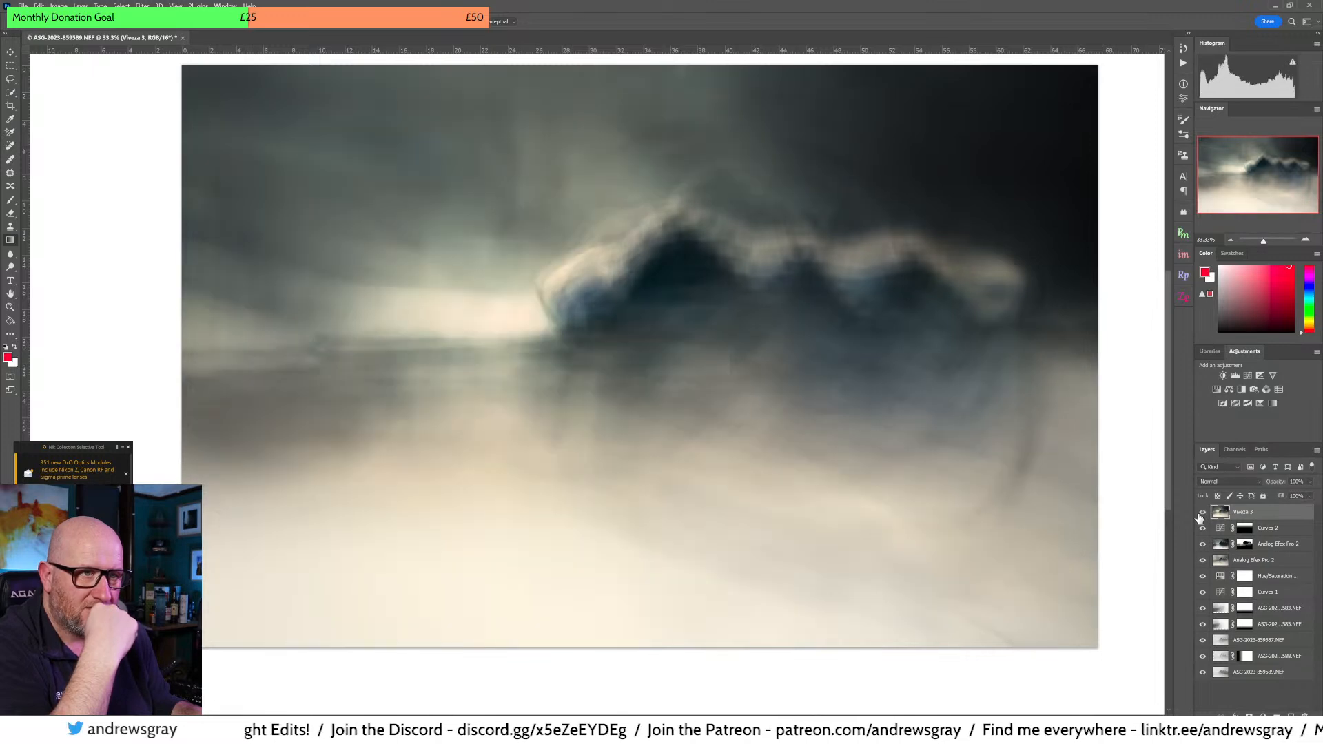
left_click(1201, 514)
left_click(1201, 513)
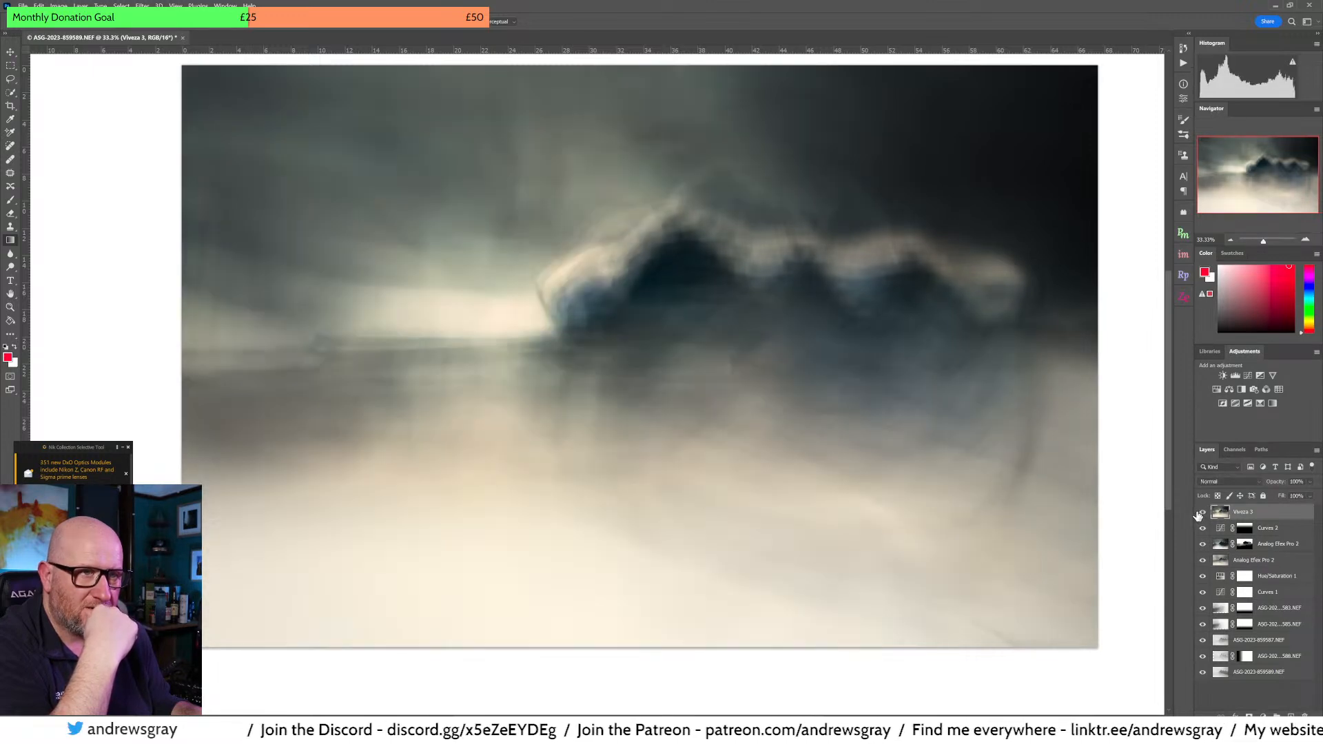
left_click(1199, 514)
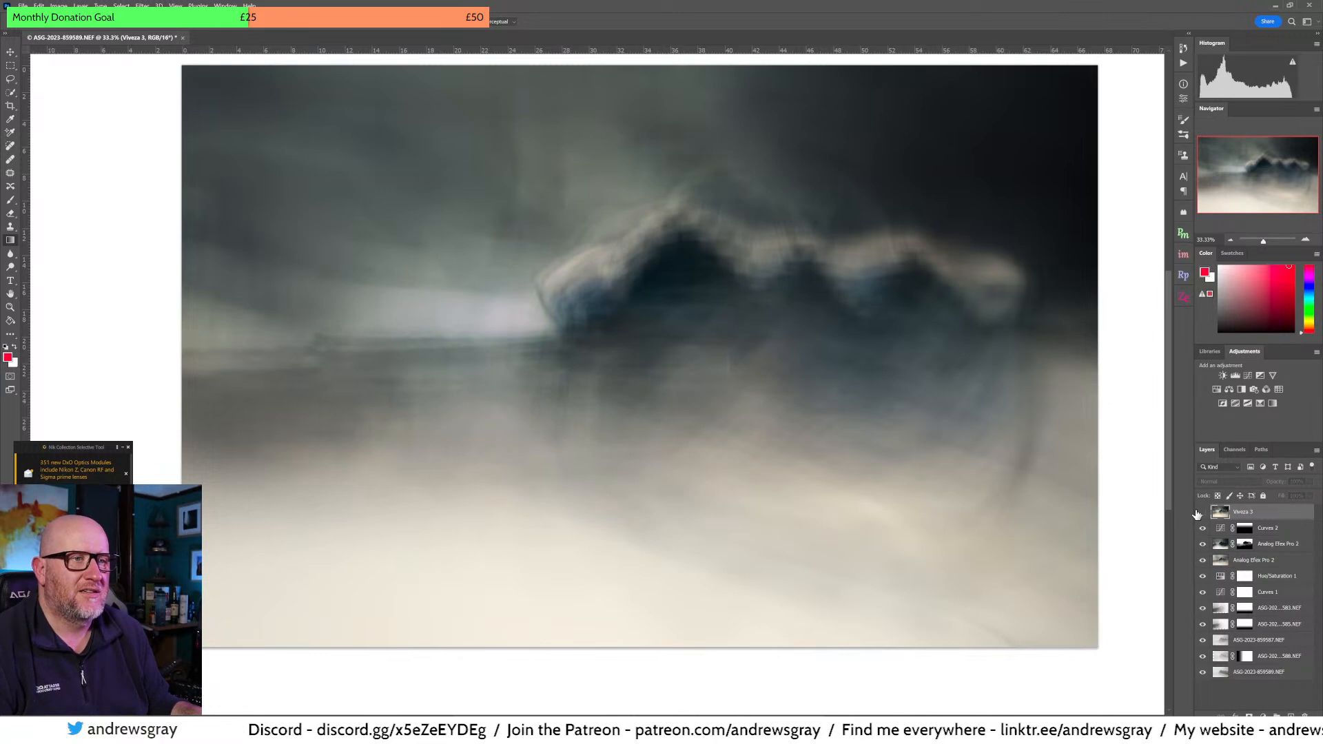
left_click(1201, 514)
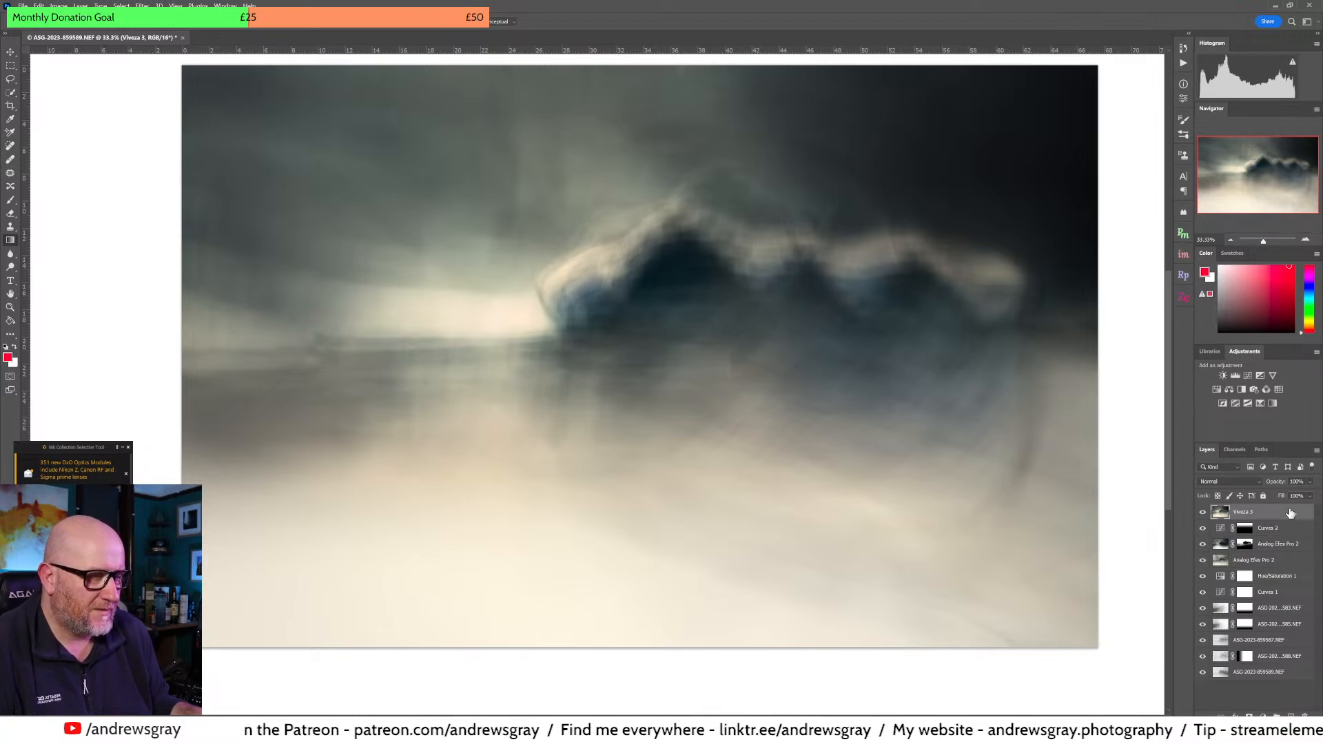
Step: Add a layer mask to the Viveza 3 layer, paint small areas of it black with a reduced brush, and compare the layer on and off
left_click(1249, 716)
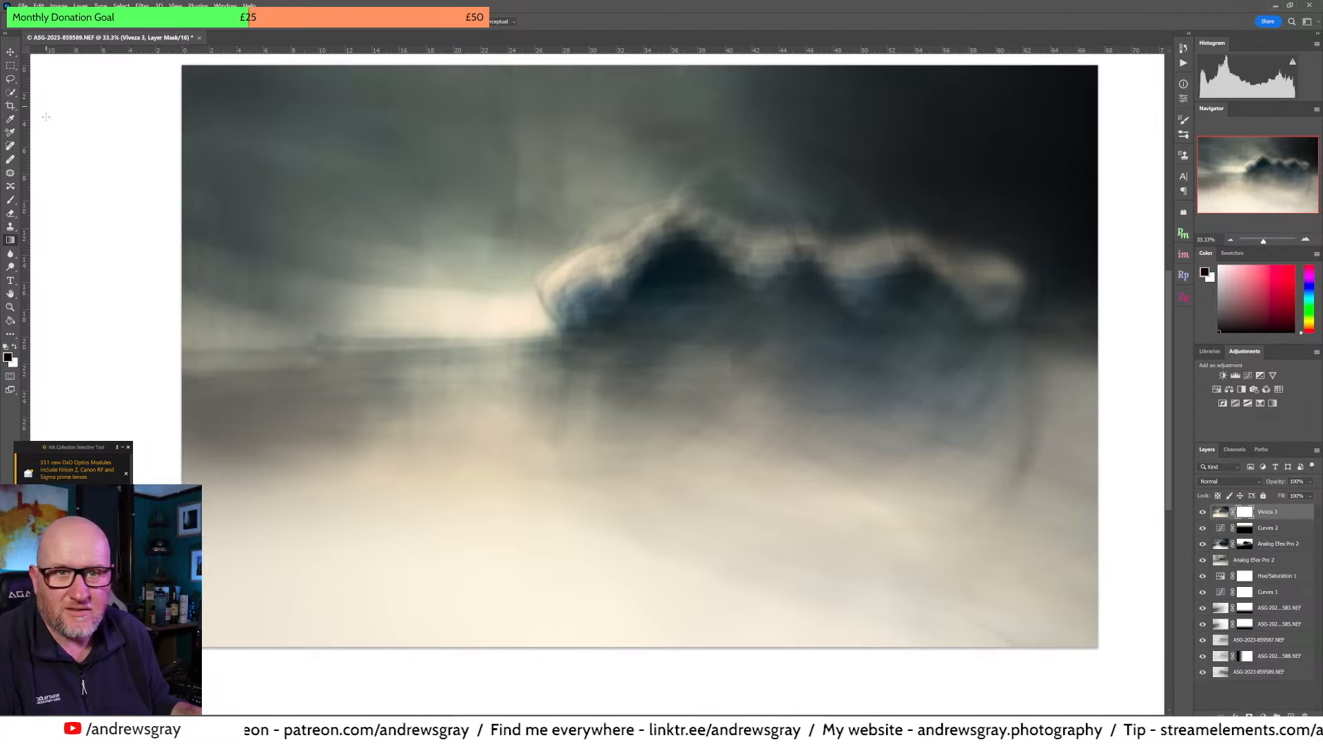
left_click(10, 200)
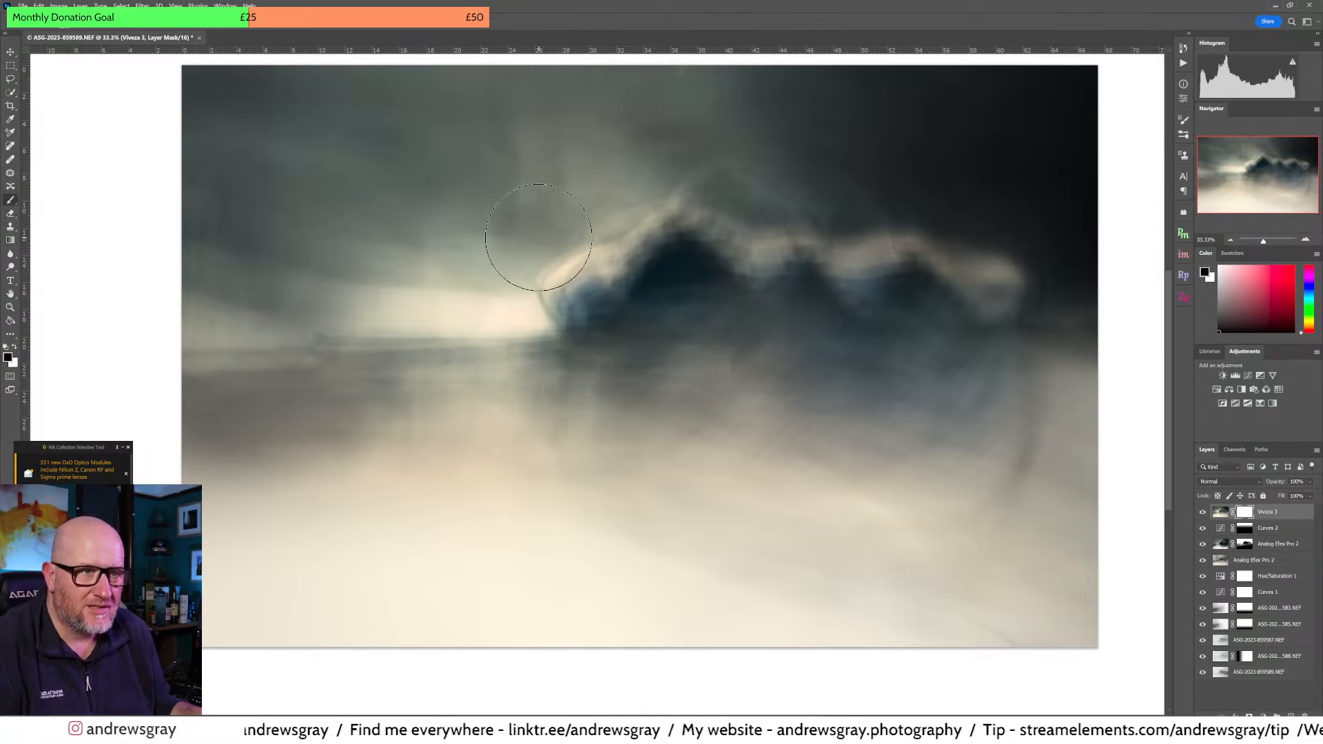
key("bracketleft")
key("bracketleft")
key("bracketleft")
key("bracketleft")
key("bracketleft")
key("bracketleft")
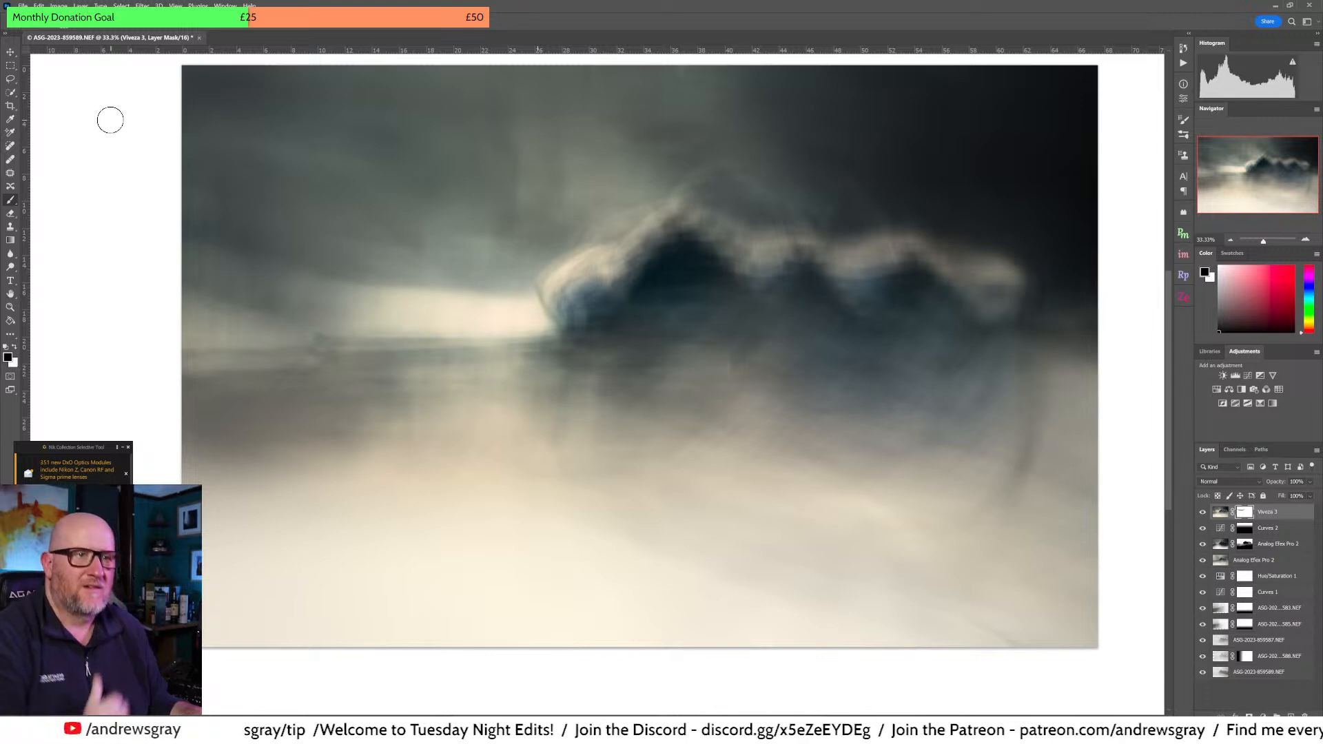
left_click(1203, 517)
left_click(1204, 517)
left_click(1205, 516)
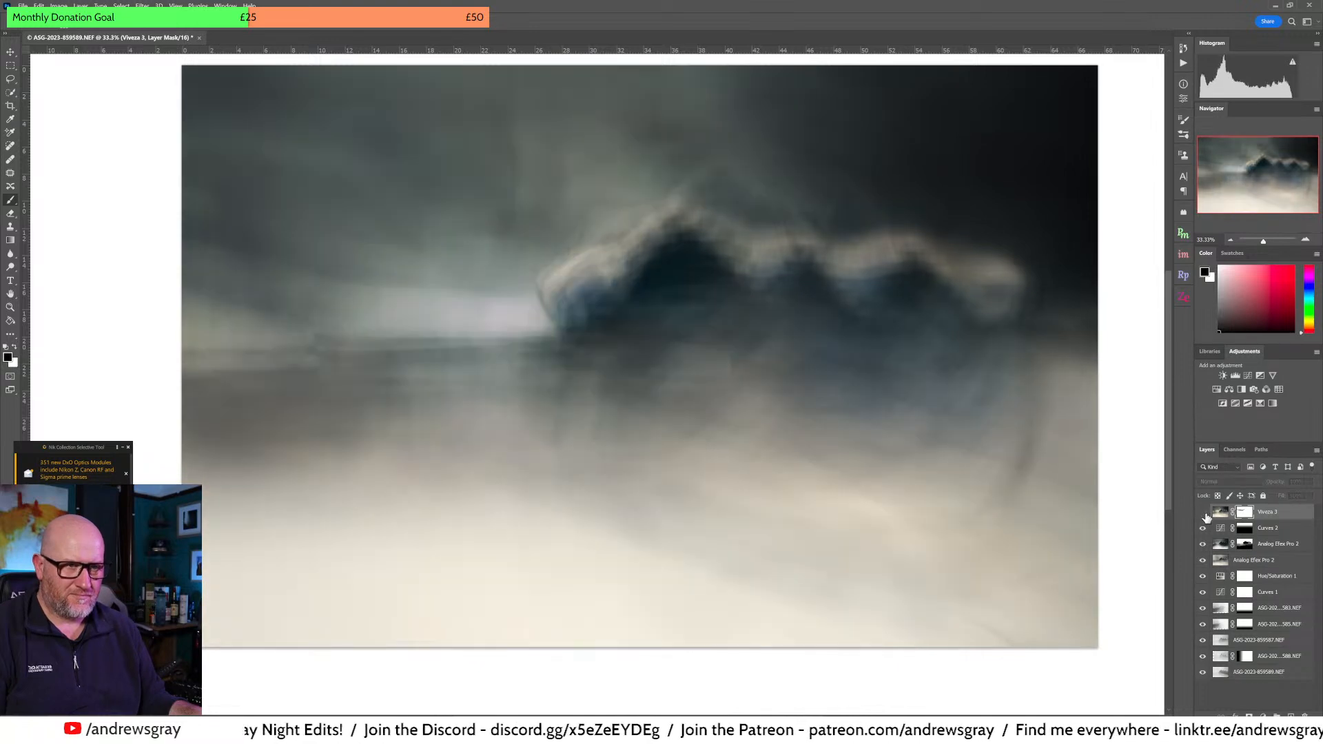
left_click(1203, 513)
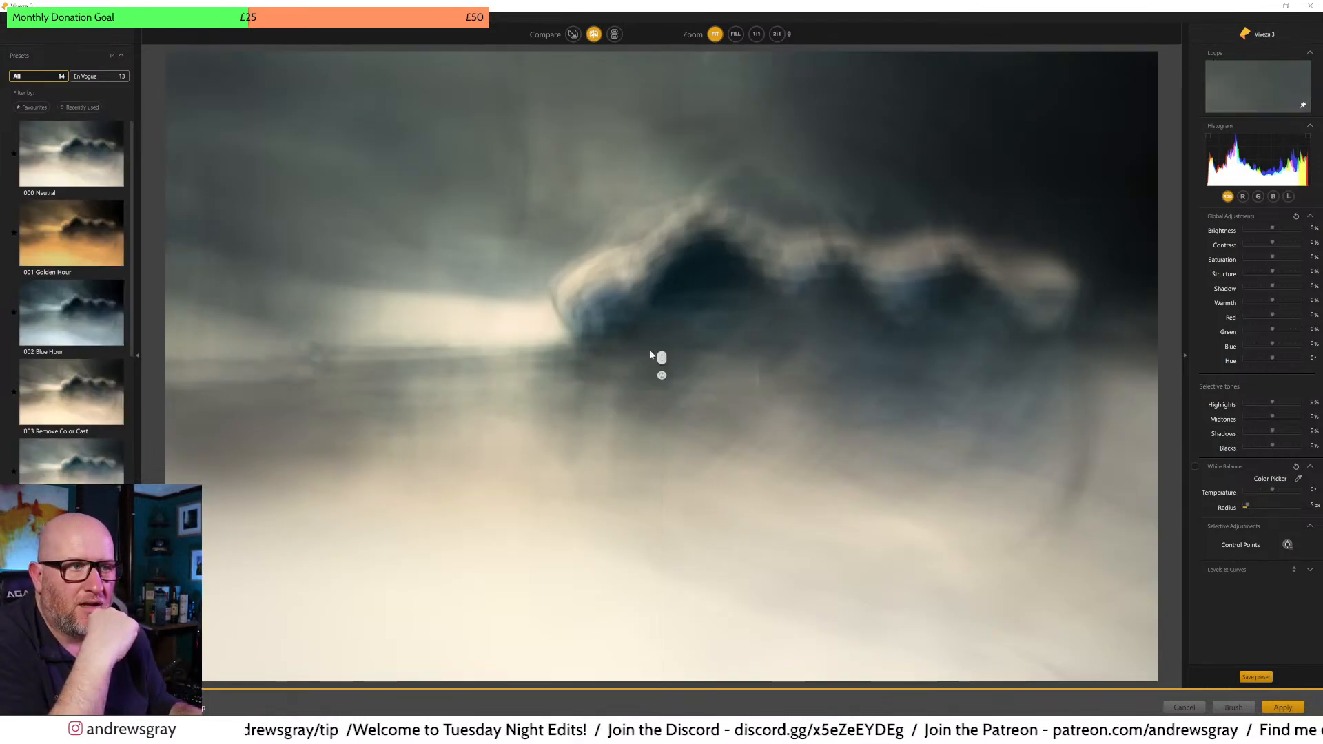
Step: Shift the before/after split to the image's far left, then add a control point on the bright horizon strip beside the trees and shrink its circle
left_click_drag(662, 358, 190, 358)
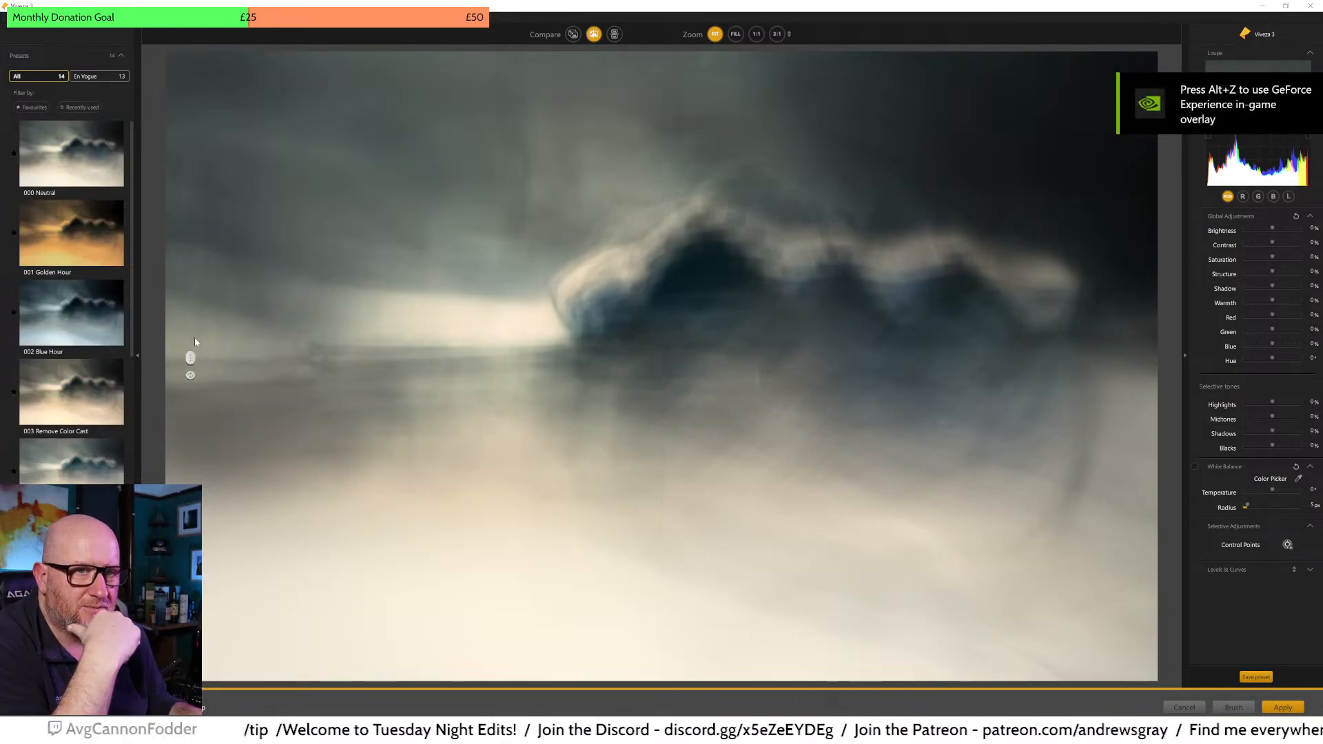
left_click(1287, 545)
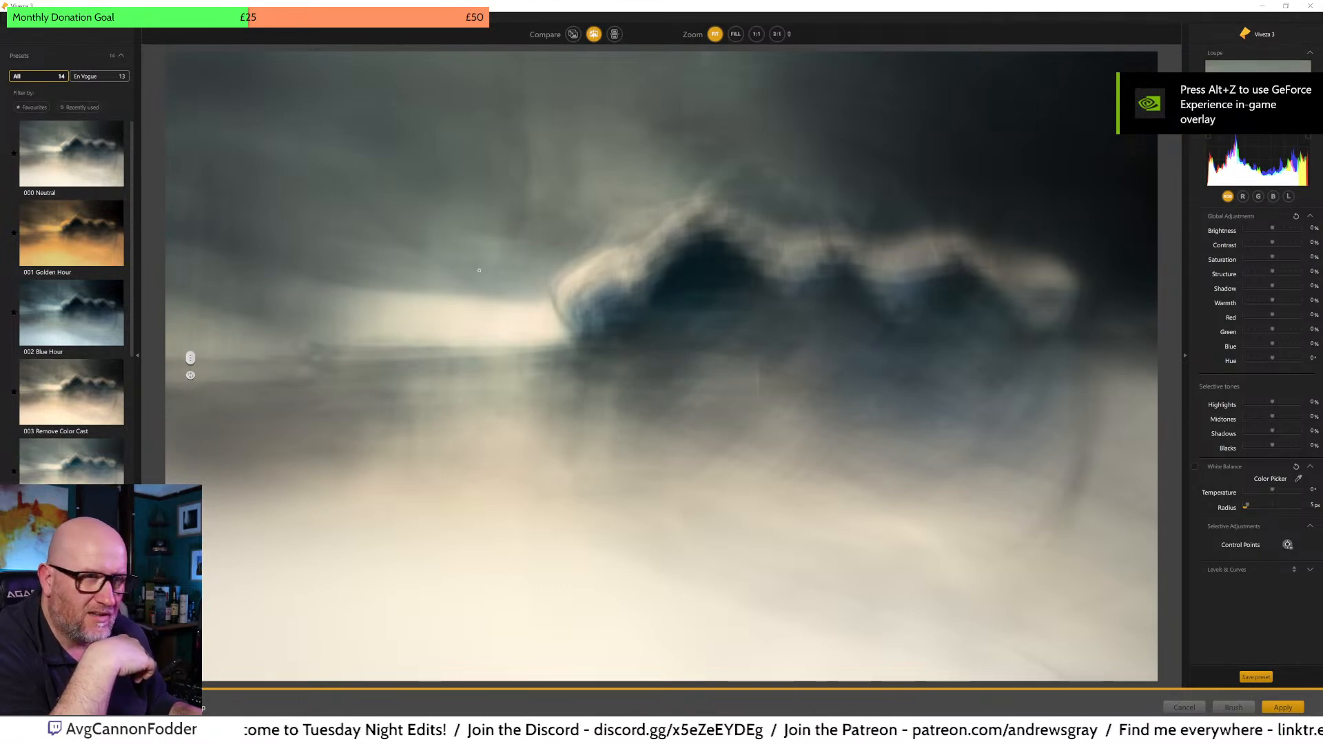
left_click(504, 308)
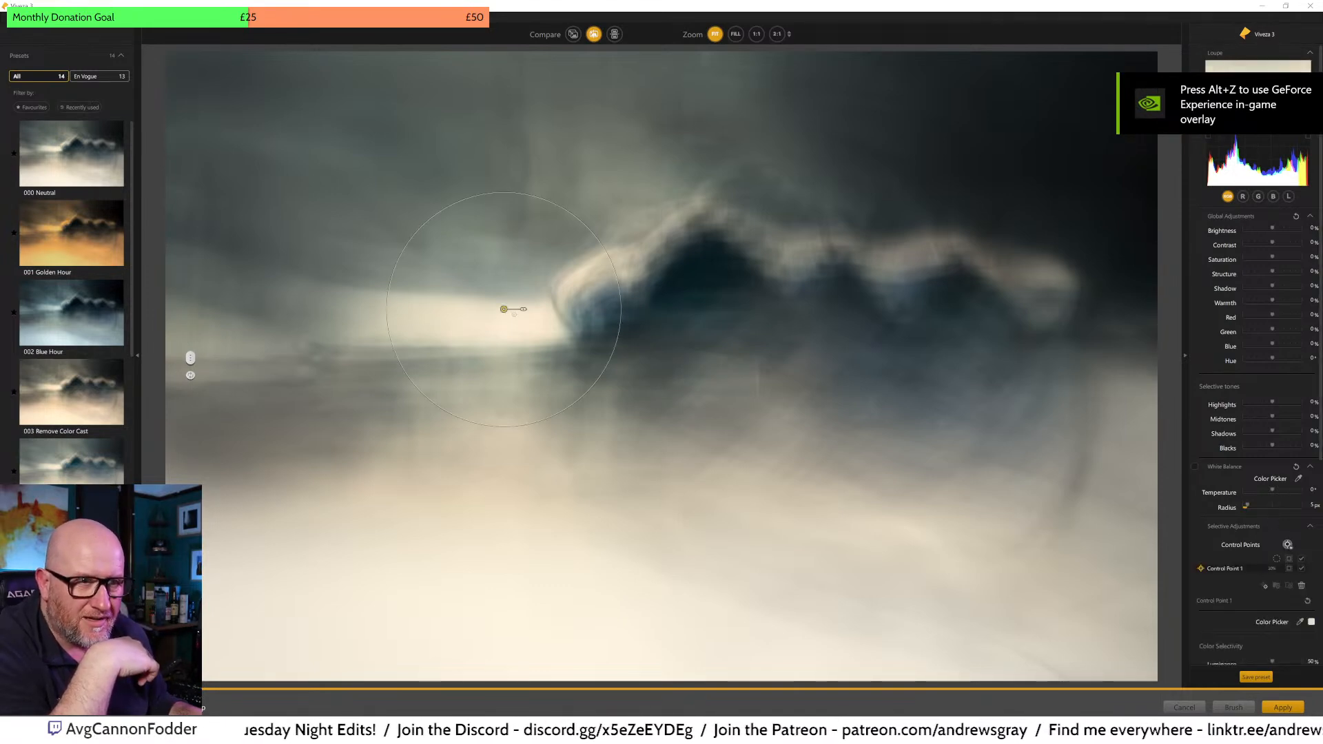
left_click_drag(524, 310, 518, 310)
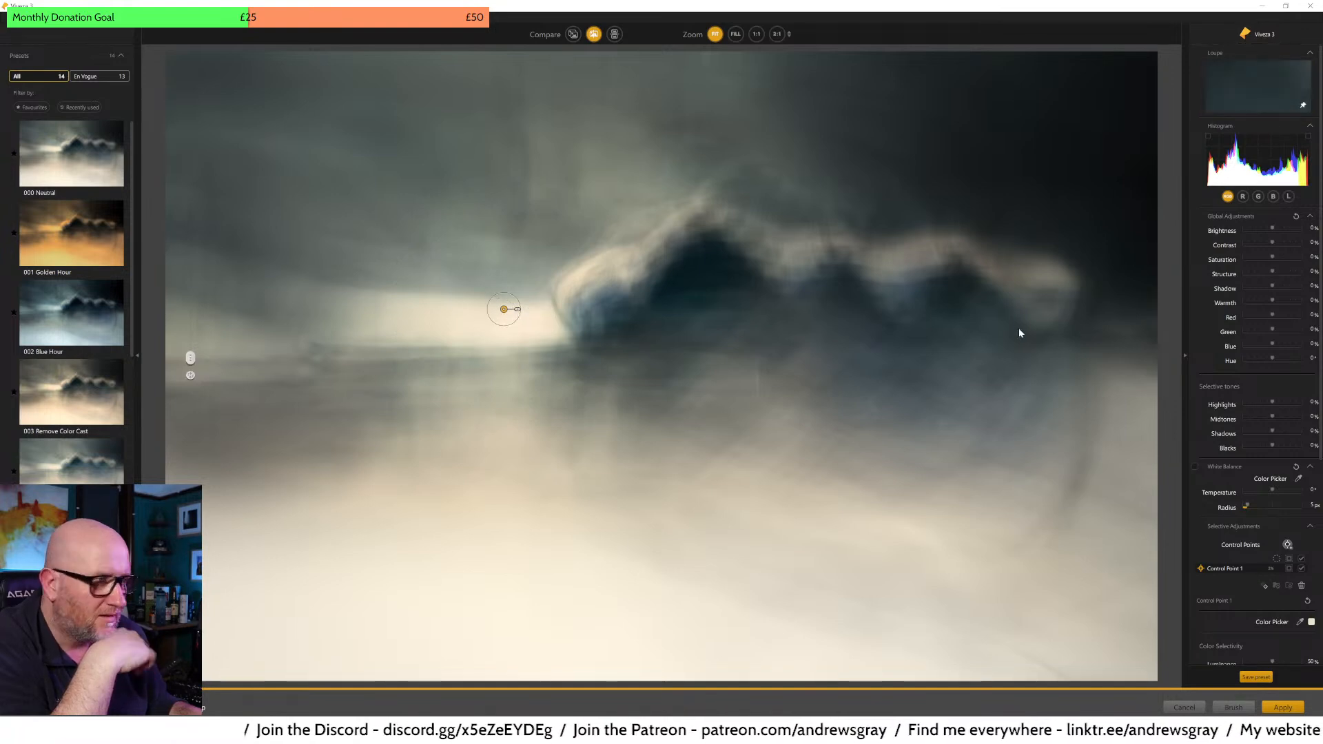
Step: Set the control point's Brightness to 61% and Blue to -14%
scroll(1277, 449, "down", 5)
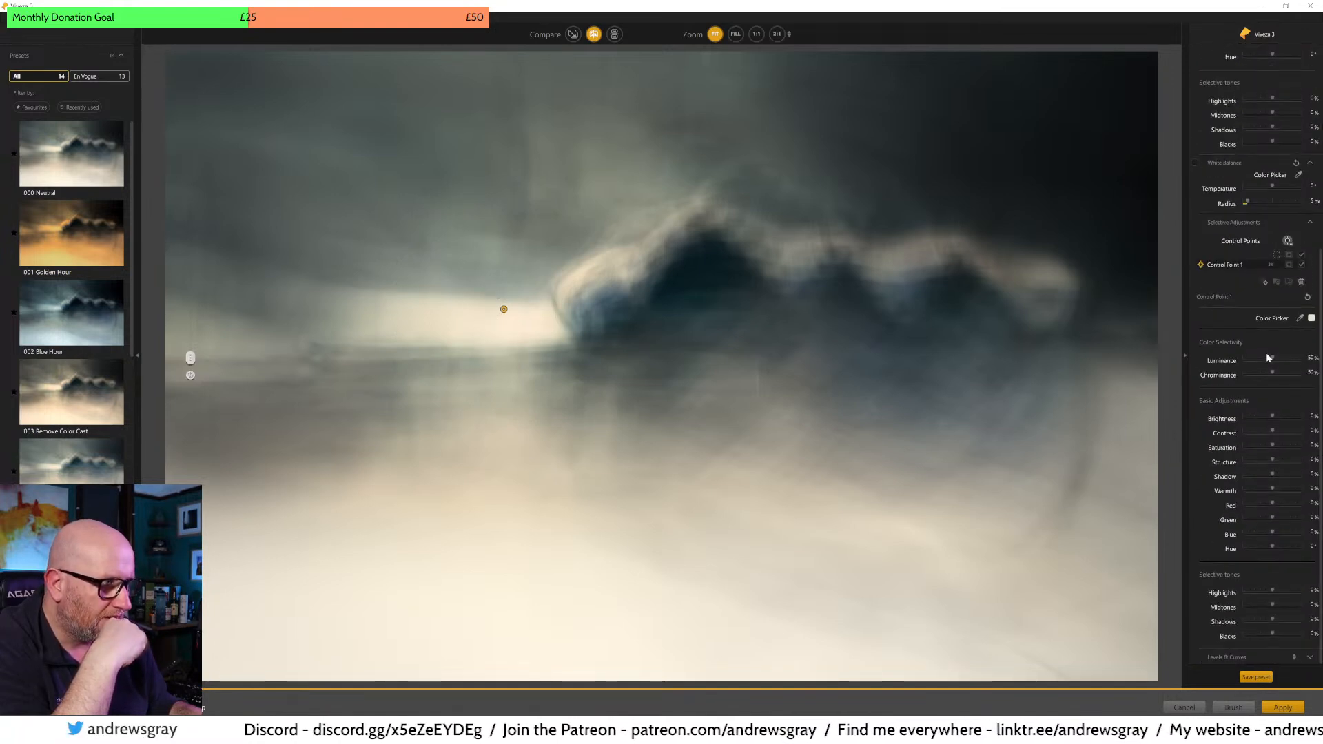
left_click_drag(1275, 419, 1291, 423)
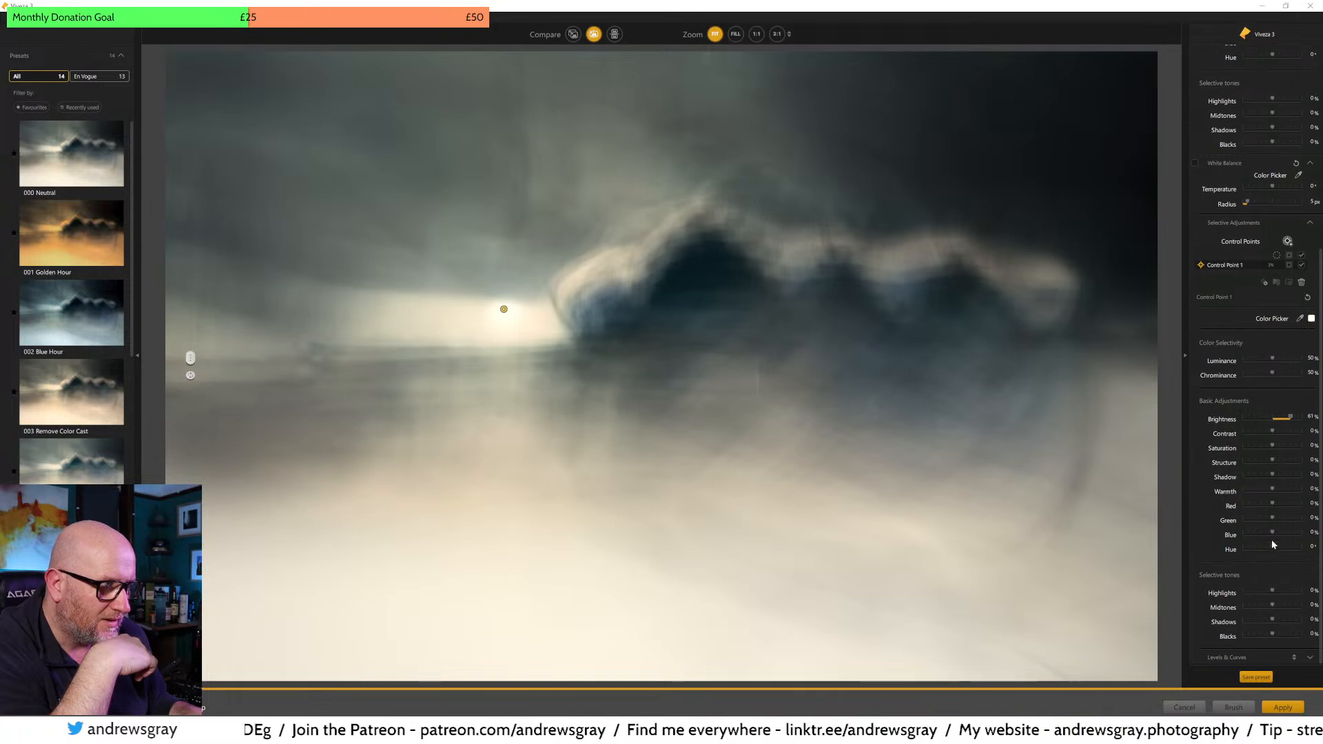
mouse_move(1273, 532)
left_mouse_down()
mouse_move(1285, 535)
mouse_move(1271, 537)
left_mouse_up()
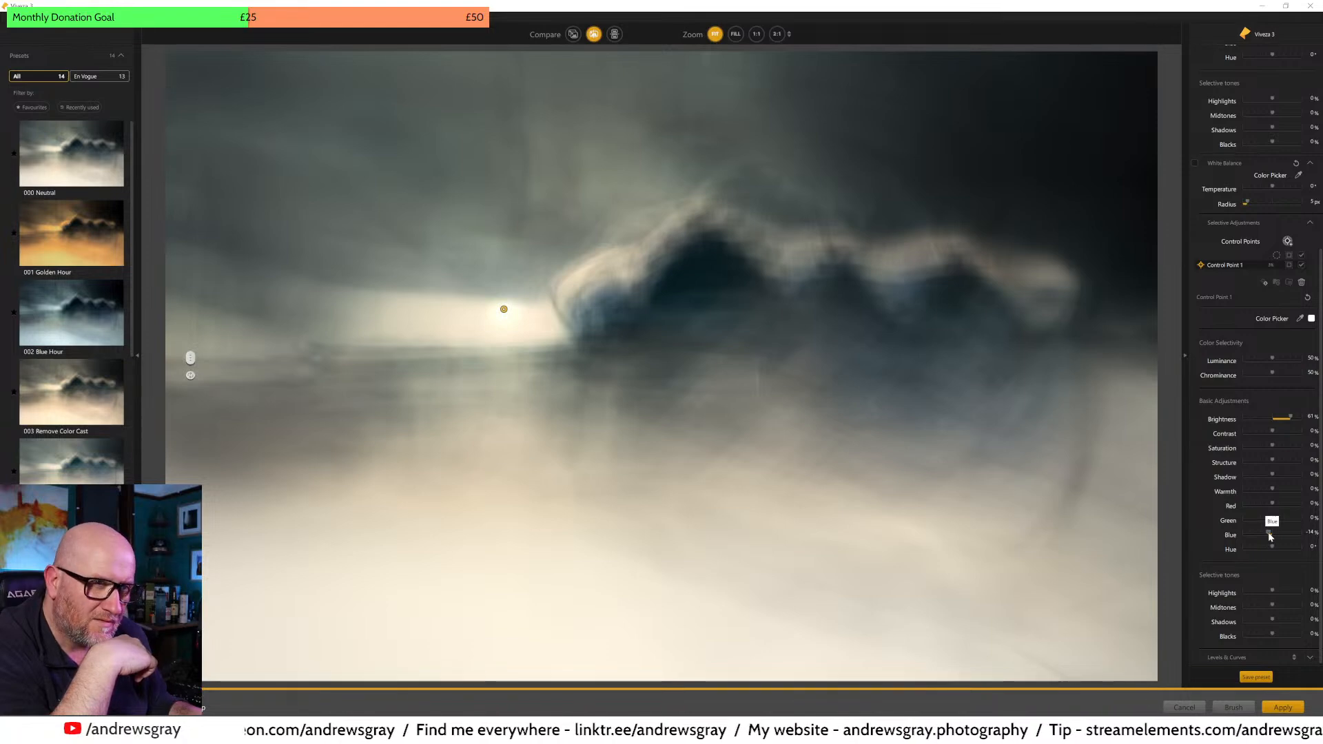
Step: Try the control point slightly higher in the bright strip, then lower near the horizon, then against the trees' left edge
left_click_drag(505, 313, 517, 304)
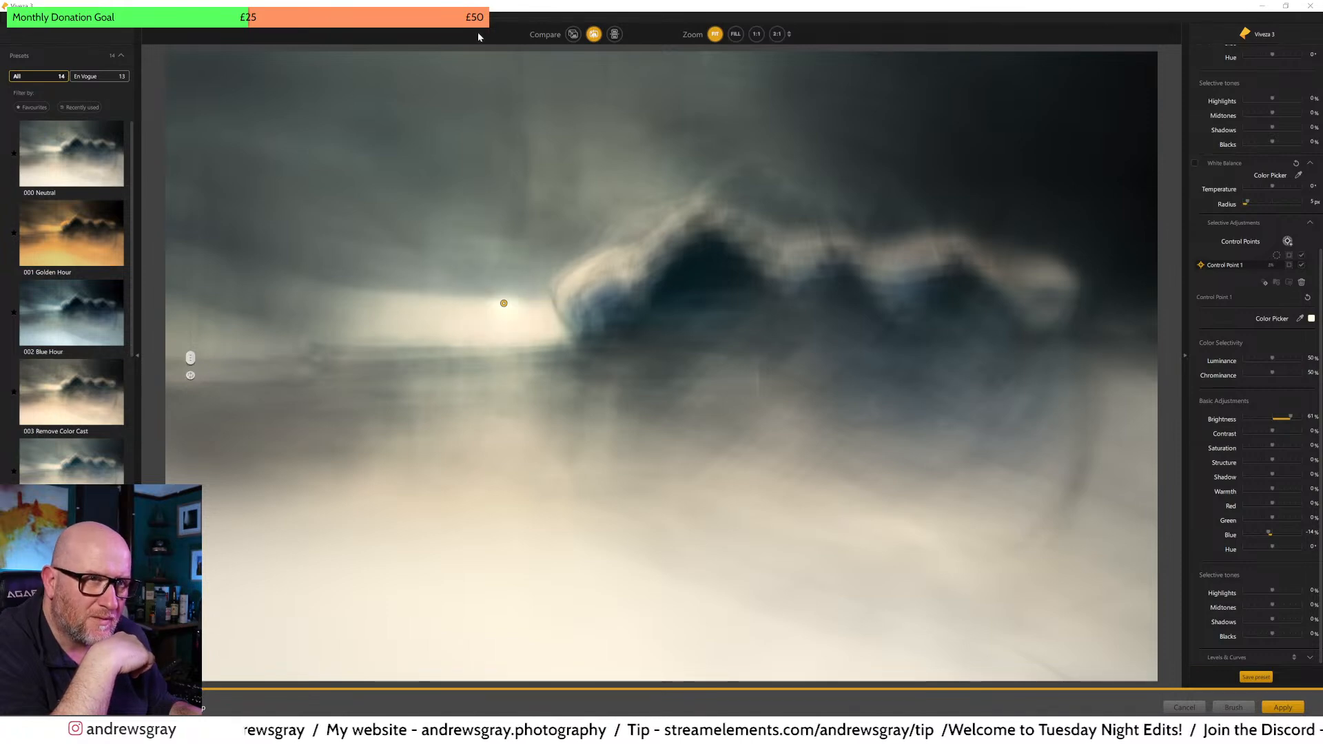
left_click(673, 251)
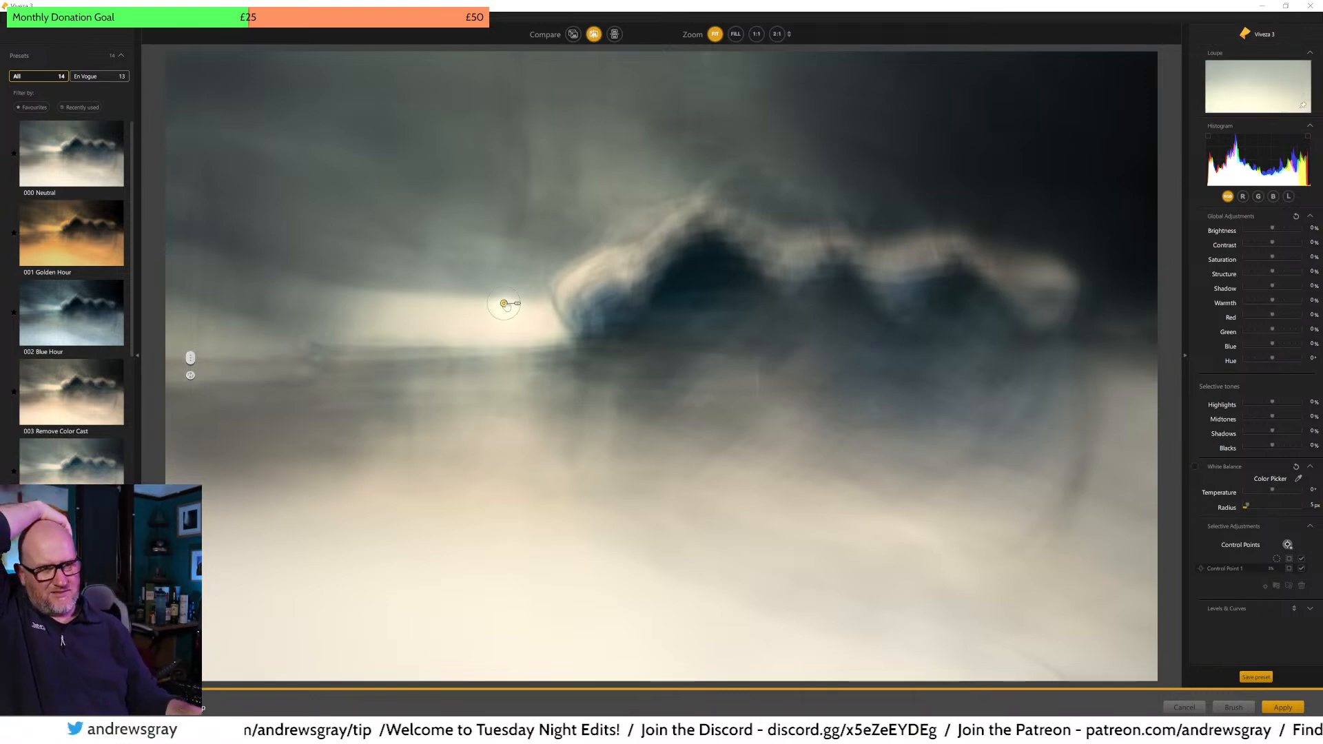
left_click_drag(504, 304, 510, 331)
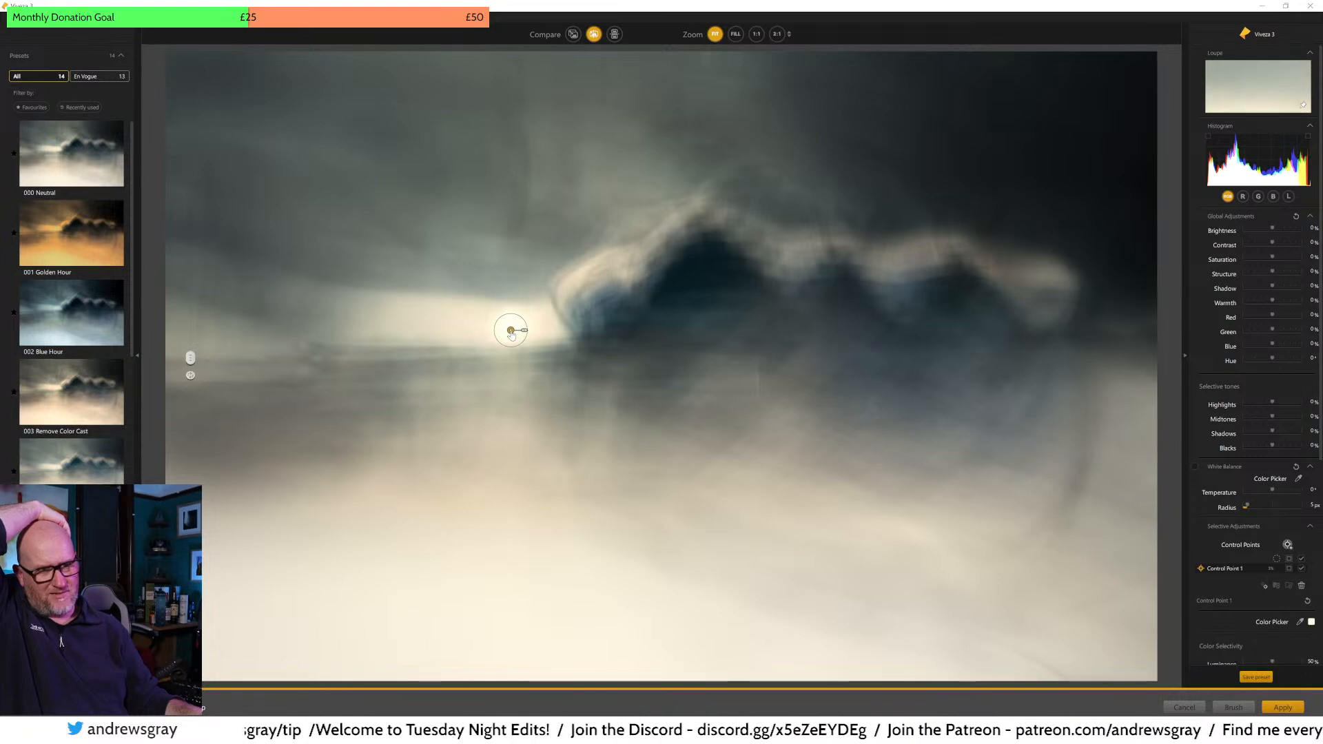
left_click(449, 144)
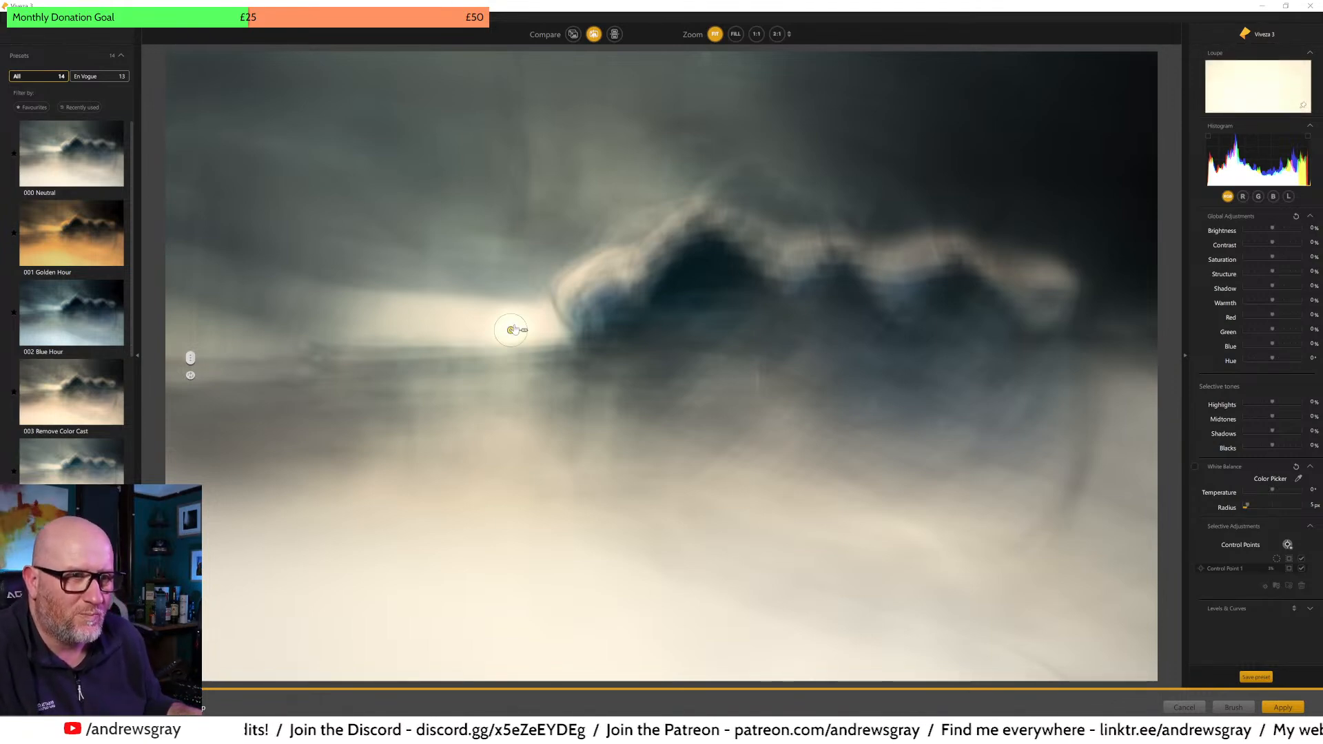
left_click_drag(511, 330, 560, 329)
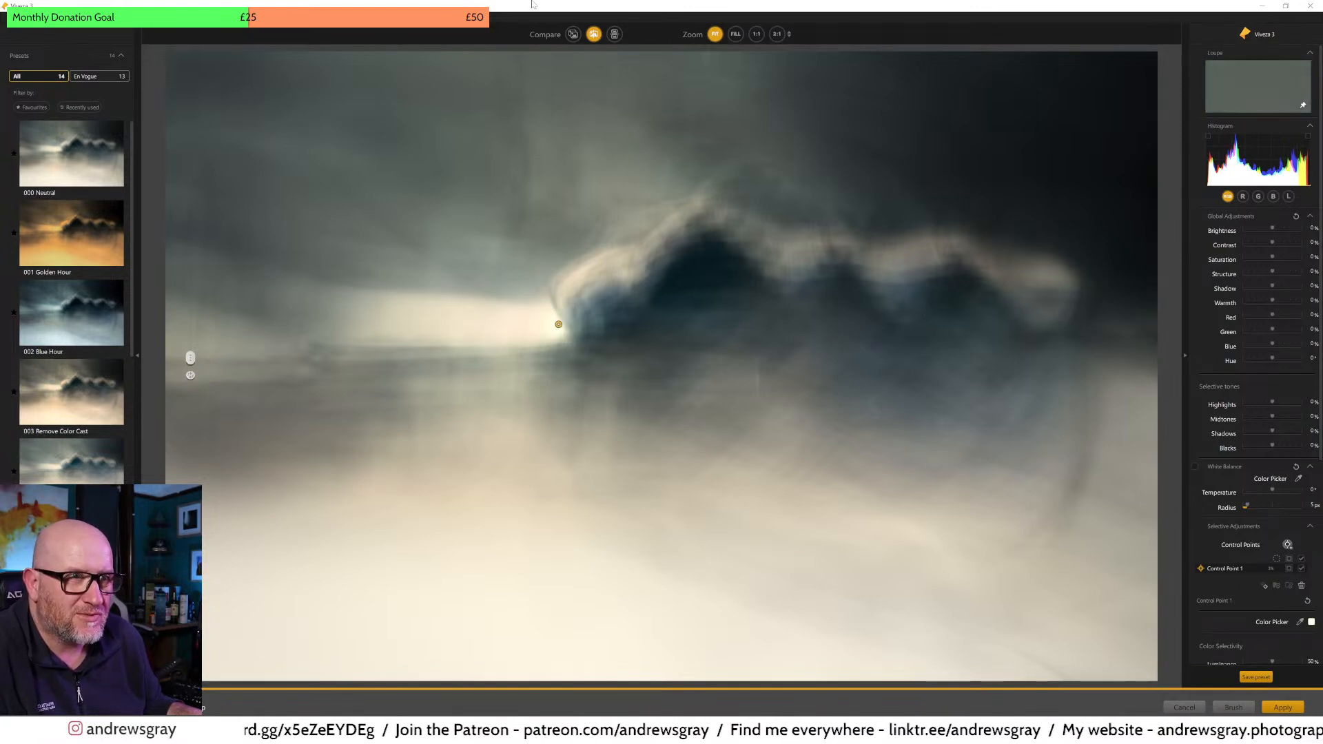
left_click(519, 105)
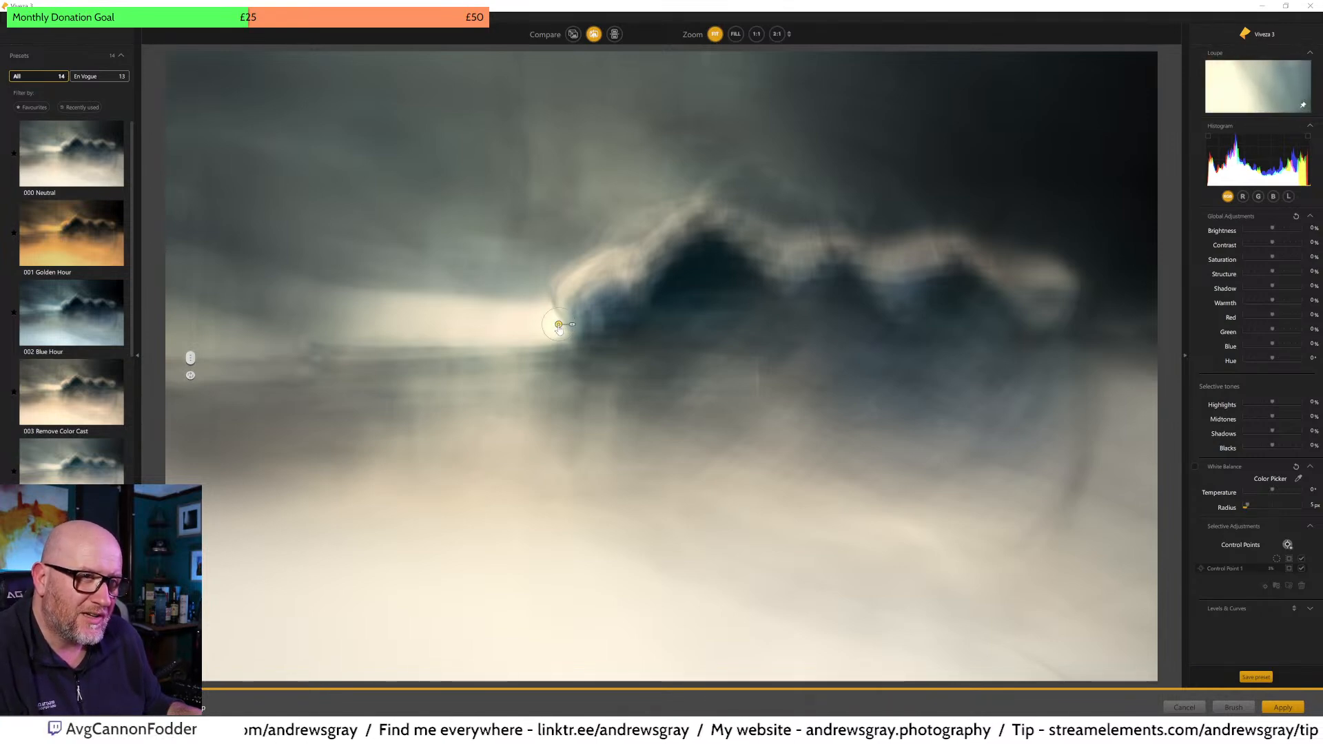
Step: Try a larger control point circle positioned slightly up and left of the trees' left edge
left_click(561, 326)
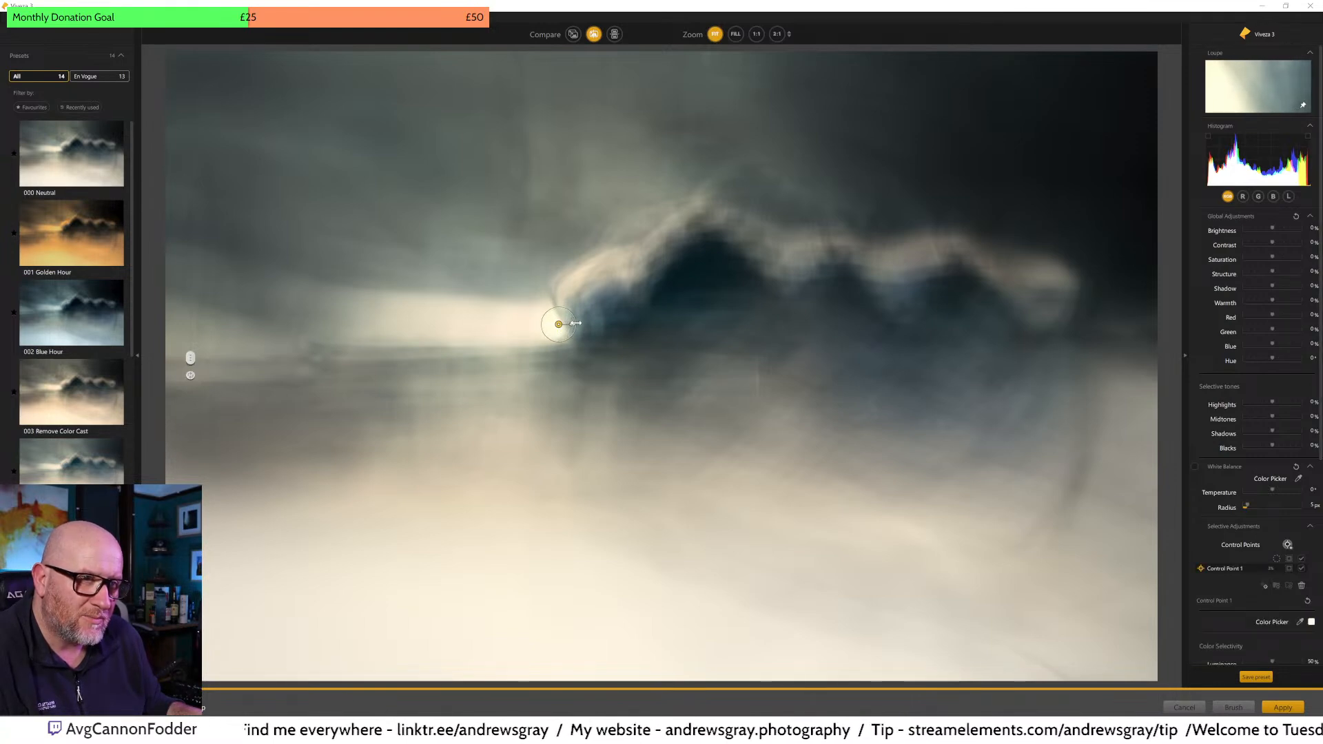
left_click_drag(580, 323, 551, 312)
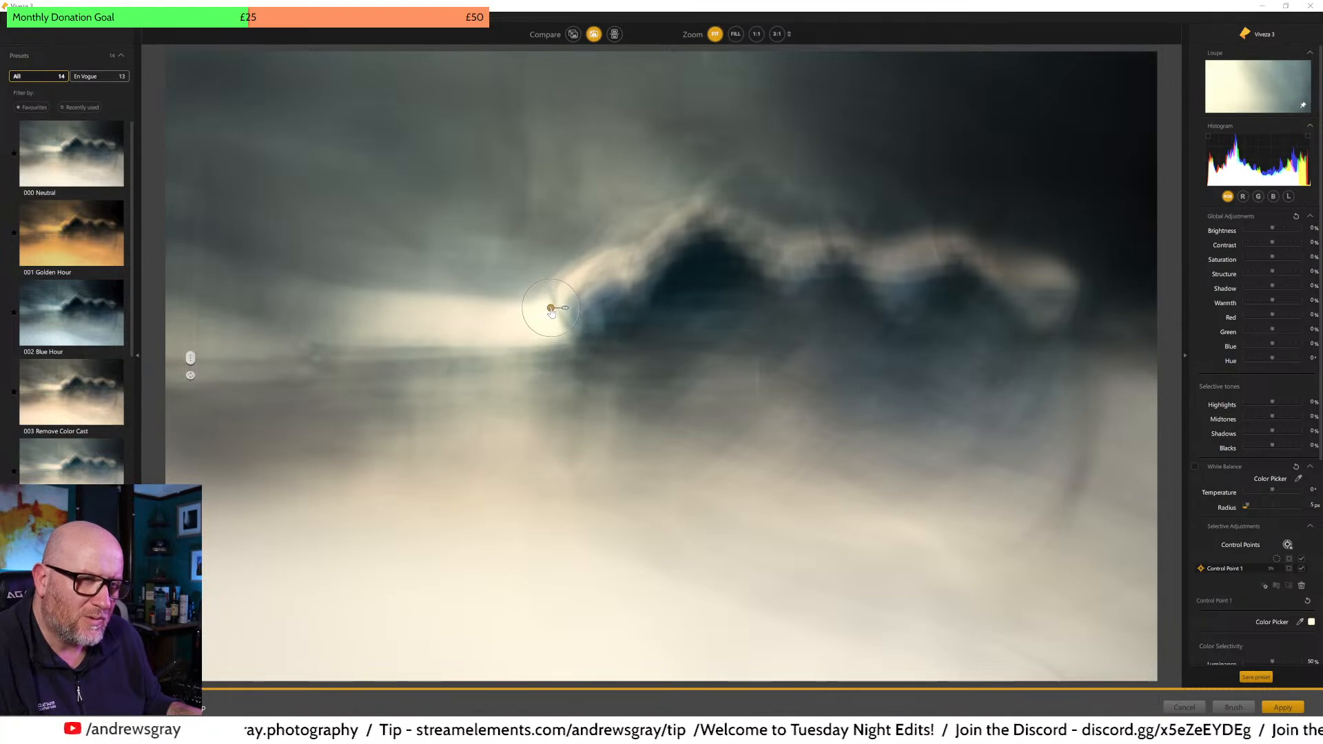
left_click(742, 296)
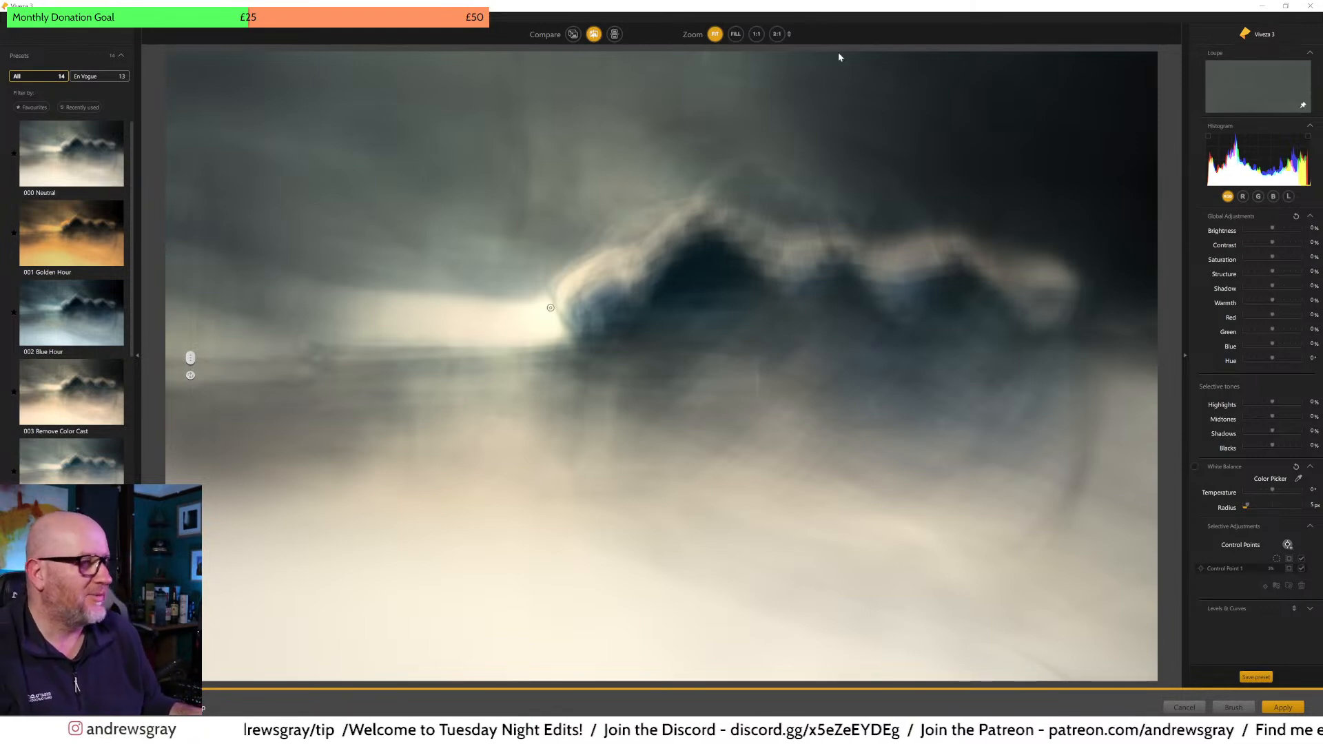
Step: Try the control point farther left, then place it in the bright strip just left of the trees with a small circle
mouse_move(550, 316)
left_click_drag(552, 314, 415, 317)
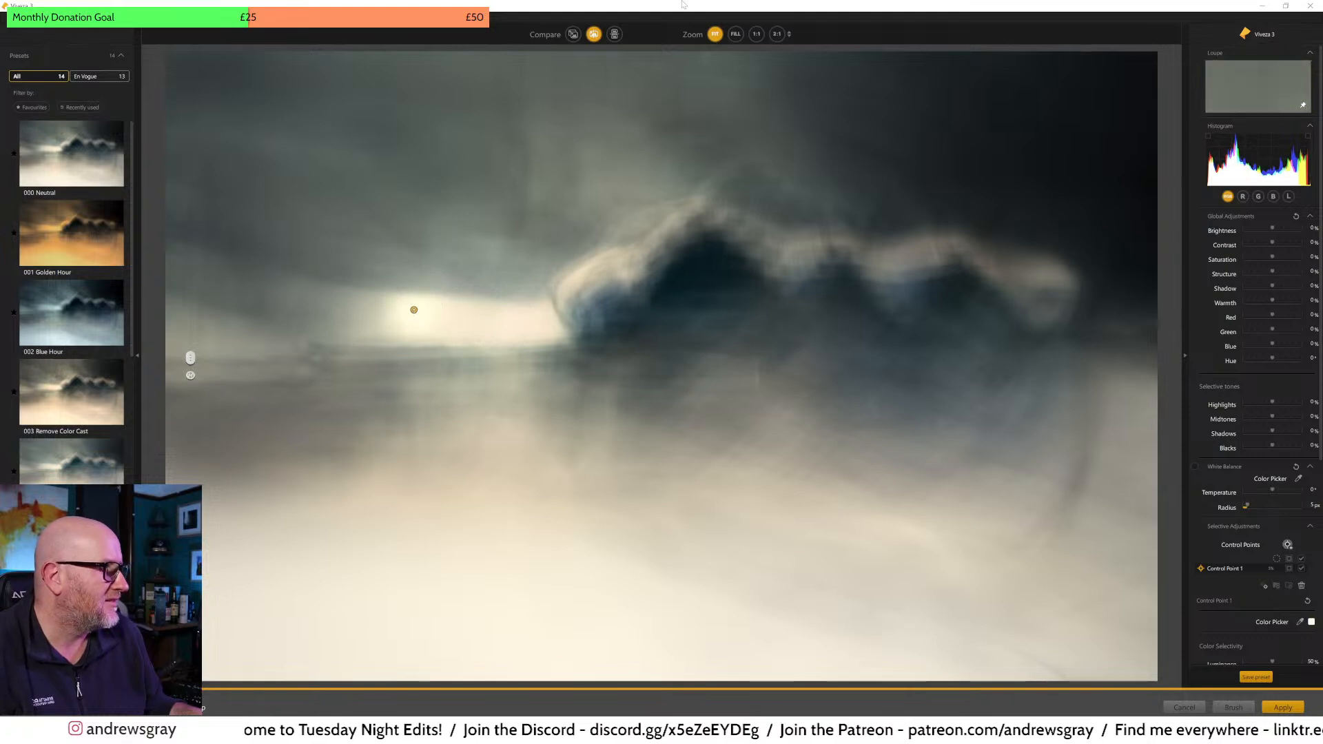
left_click(624, 143)
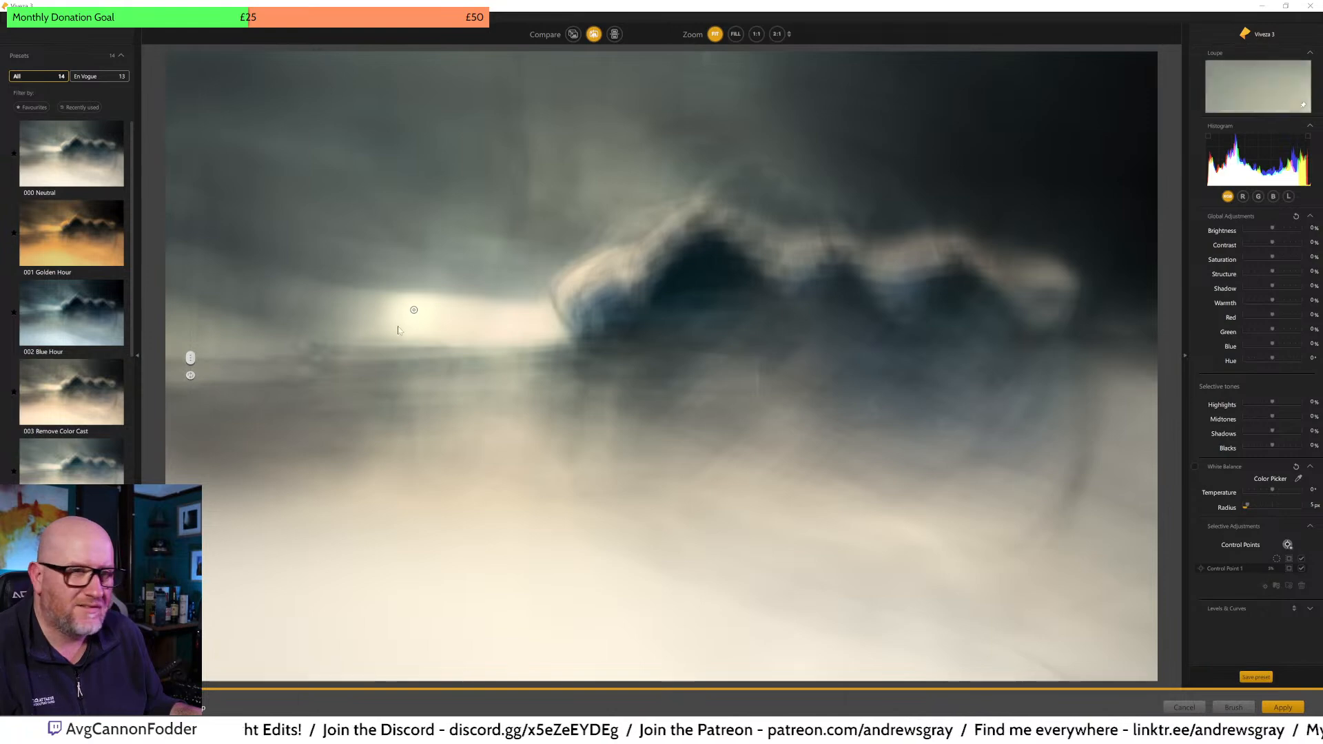
left_click_drag(419, 311, 521, 308)
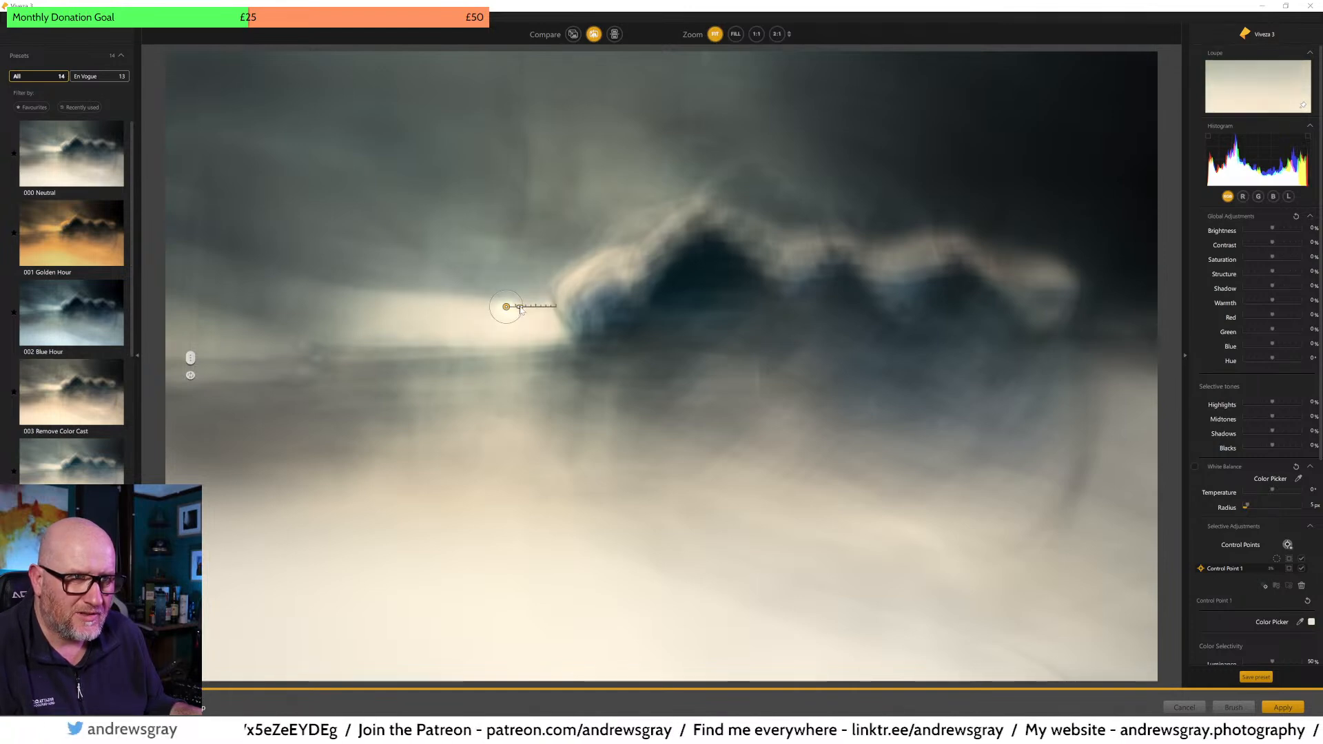
left_click(533, 267)
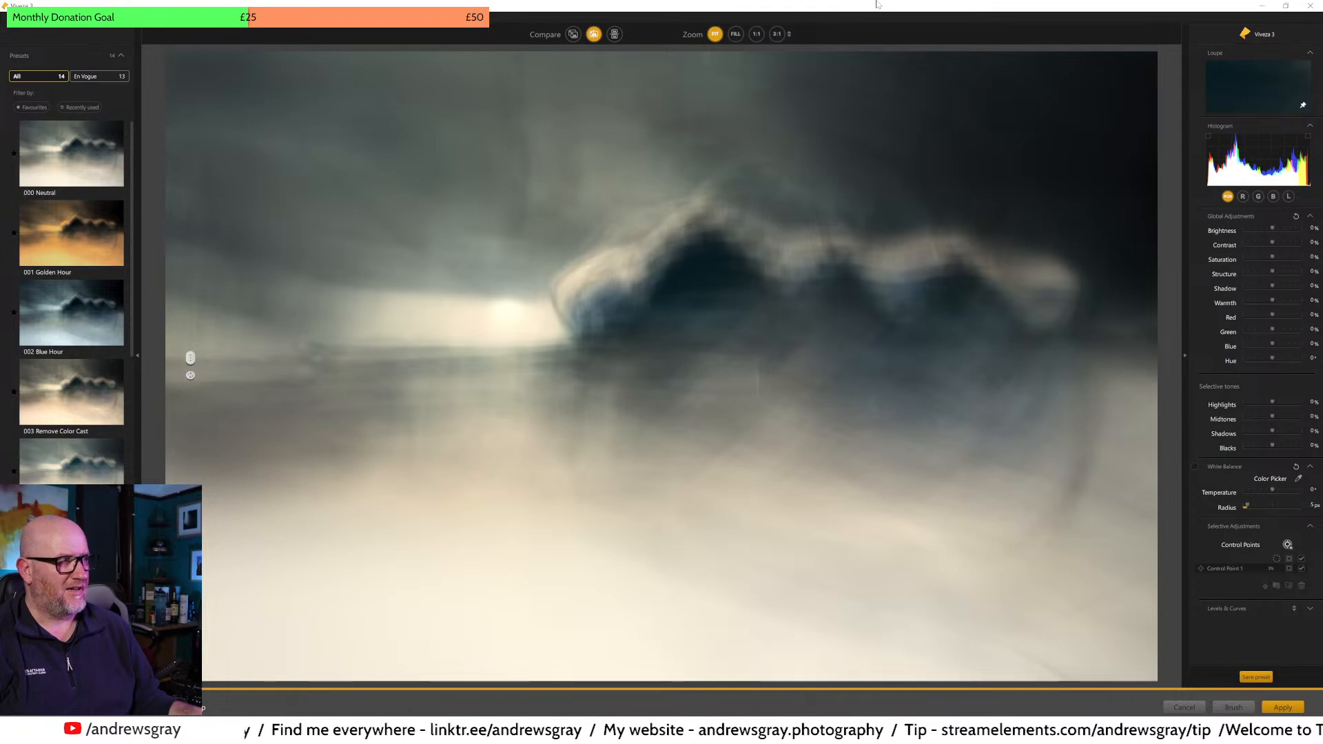
Step: Set the control point's Brightness to 51%, reset its Blue value, and deselect the point
left_click(506, 306)
scroll(1266, 548, "down", 5)
left_click_drag(1273, 550, 1289, 549)
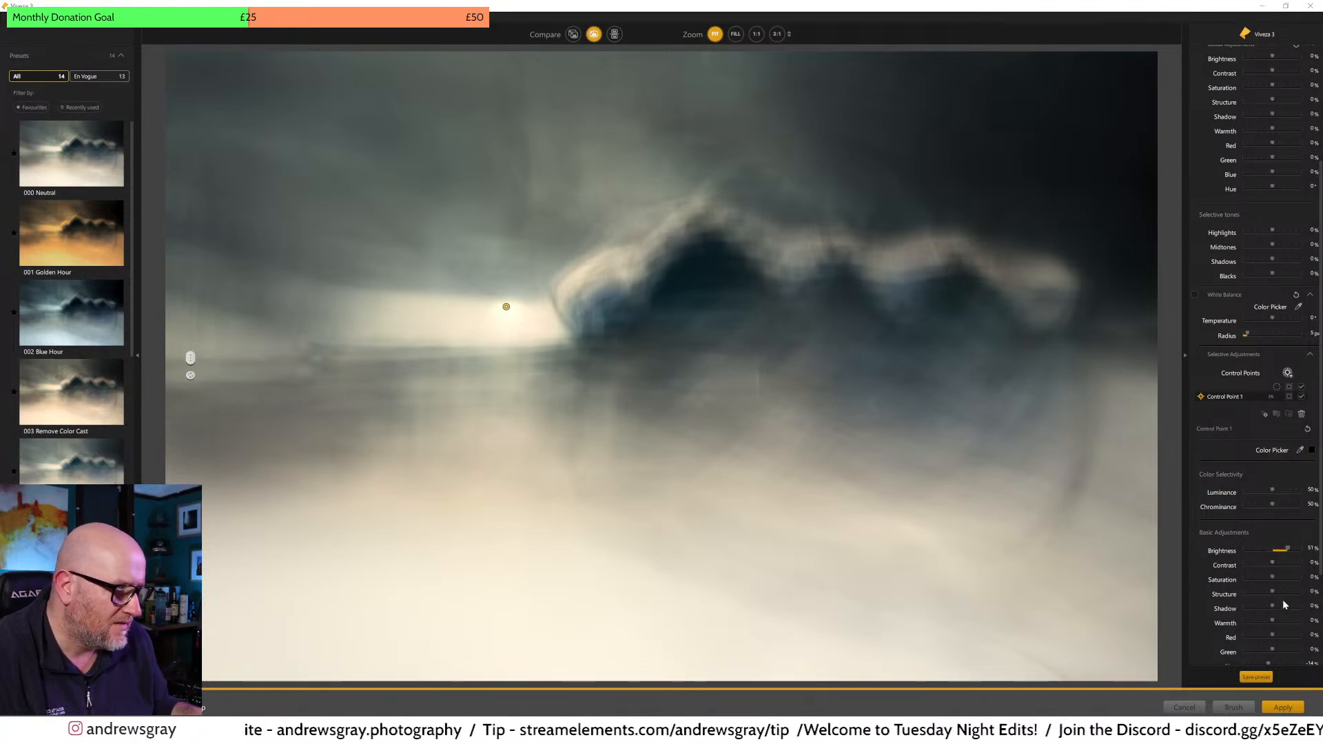
scroll(1286, 597, "down", 3)
double_click(1269, 578)
left_click(834, 370)
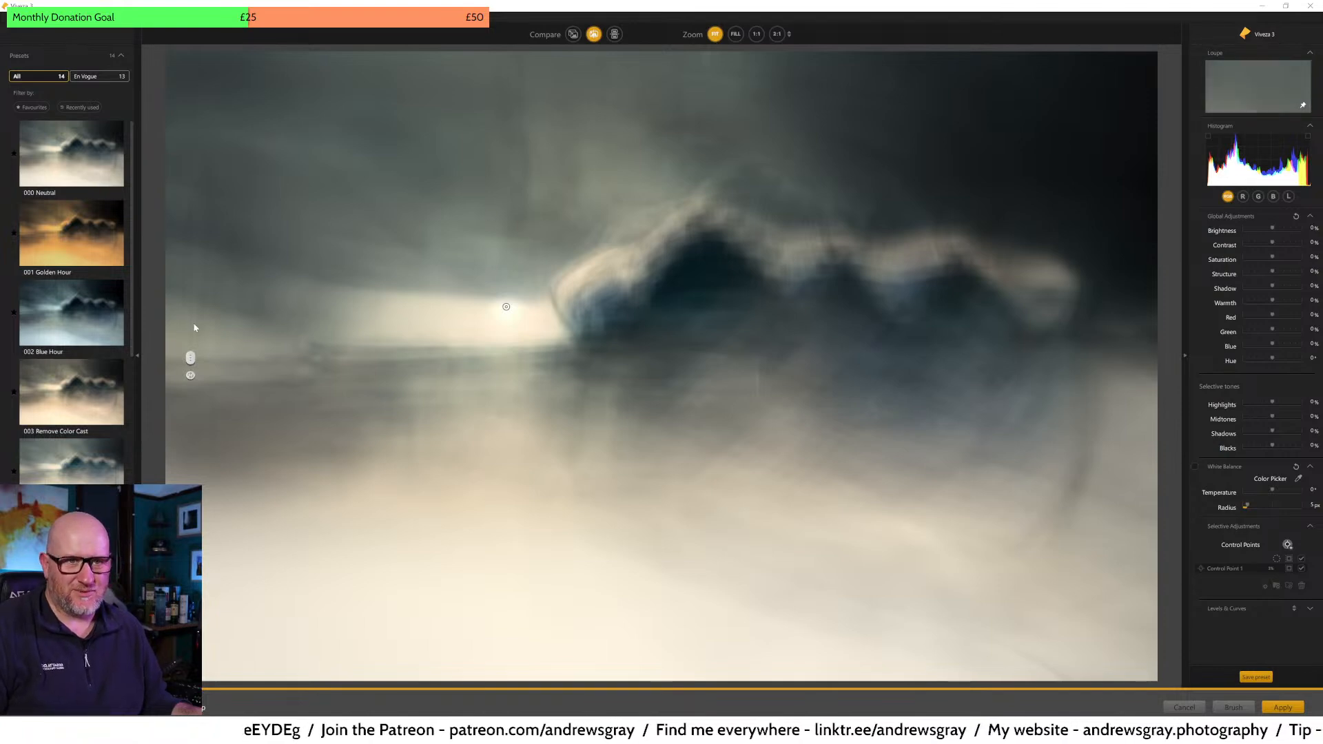
Step: Sweep the before/after split across the image to compare, then apply the Viveza edit as a new layer
left_click_drag(192, 360, 863, 361)
left_click_drag(600, 401, 298, 288)
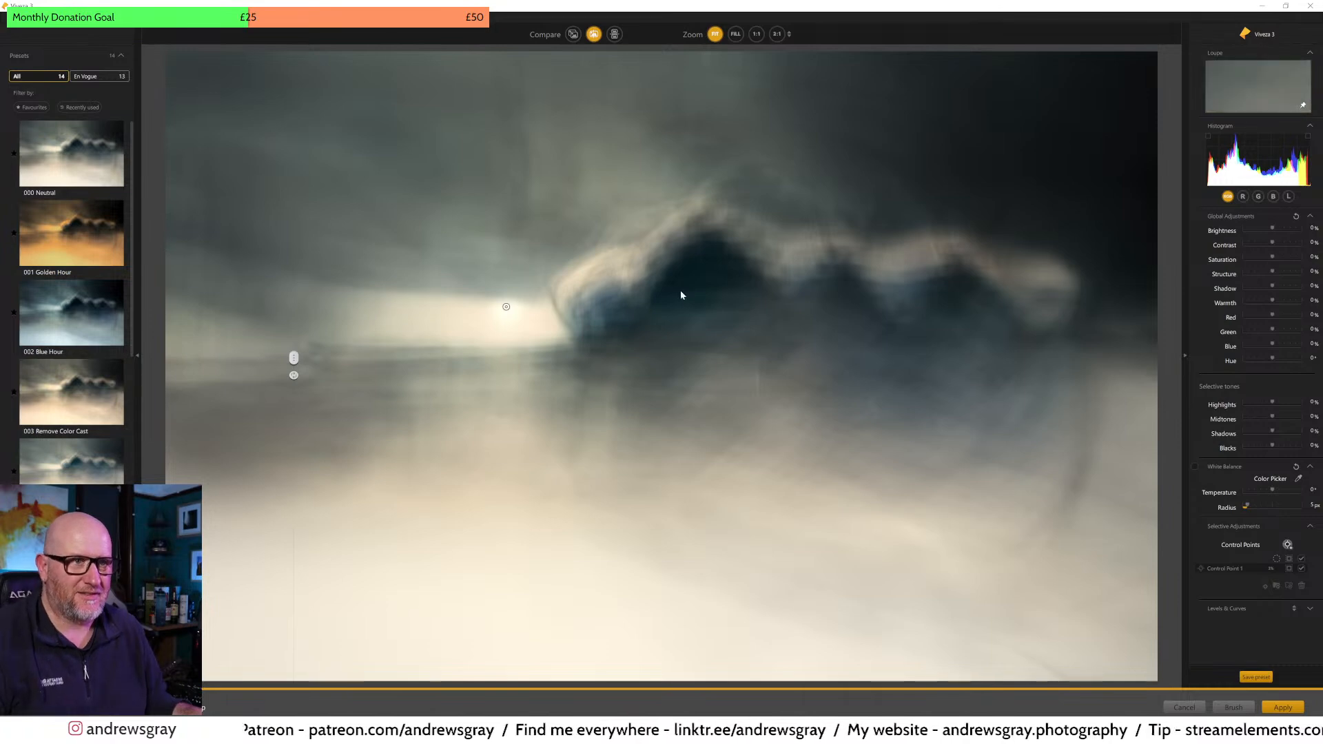
left_click(1284, 708)
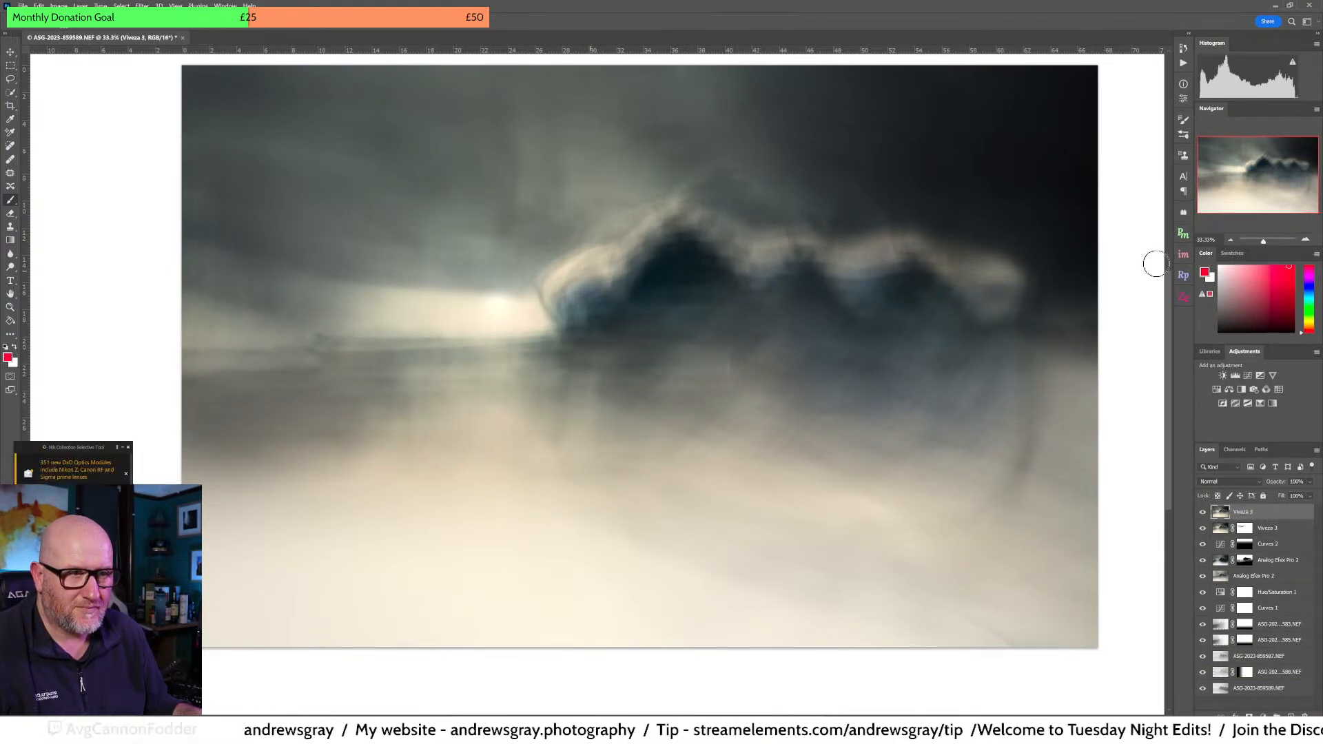
Step: Add a layer mask to the new Viveza 3 layer and paint black along the glow's upper edge with a smaller soft brush
left_click(1312, 238)
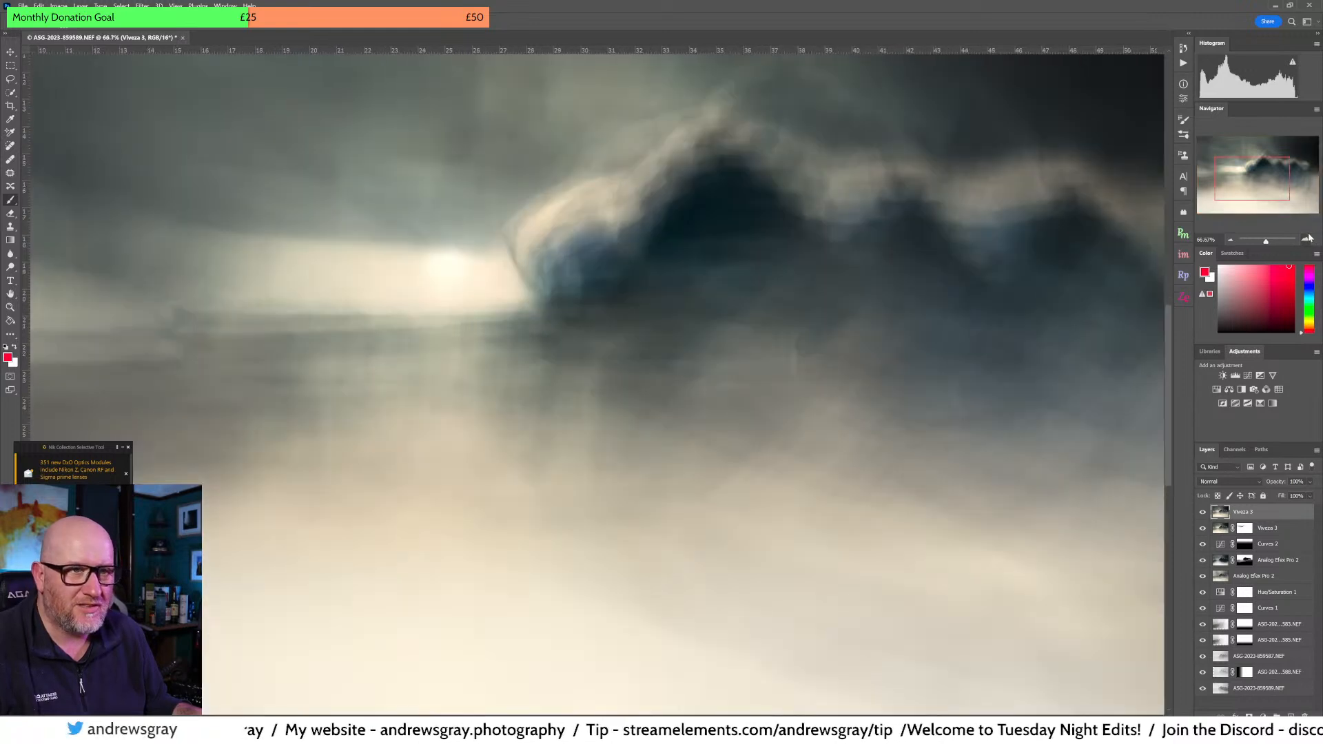
left_click(1307, 239)
left_click_drag(1240, 162, 1242, 164)
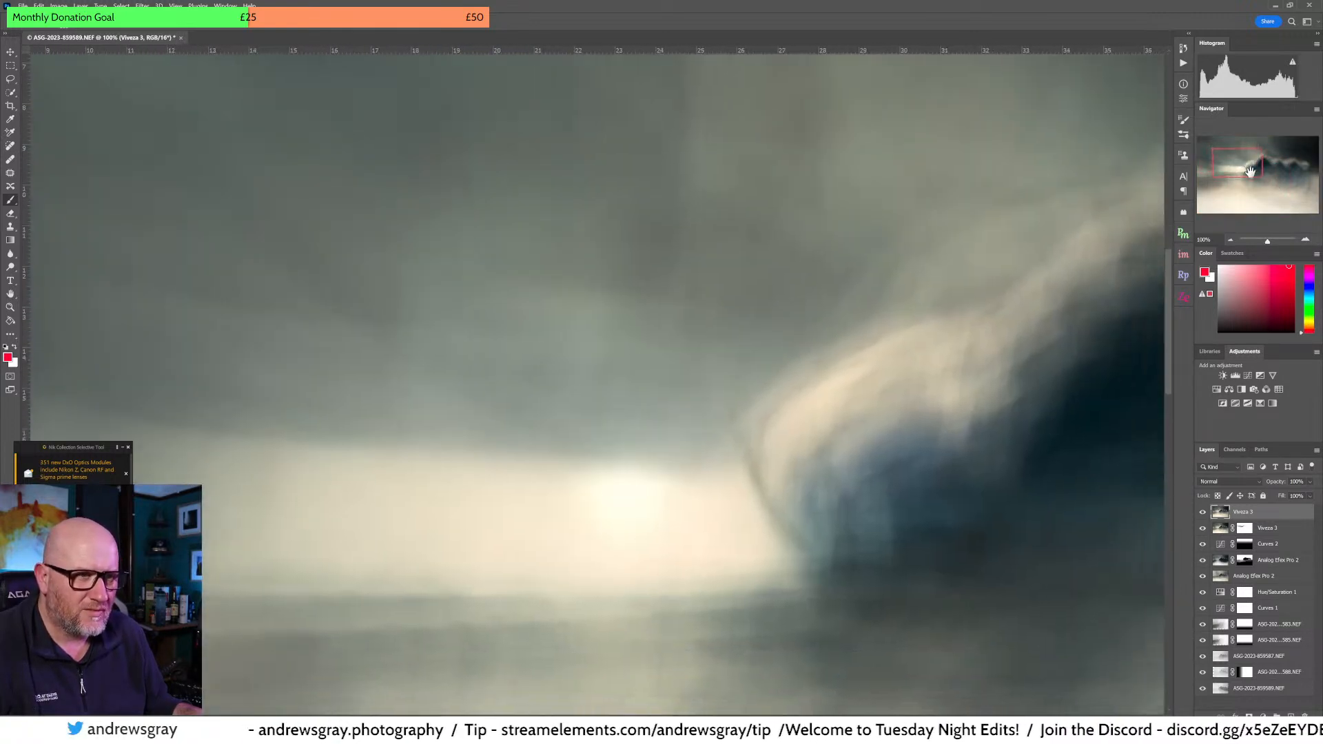
left_click(1307, 239)
left_click_drag(1240, 166, 1243, 171)
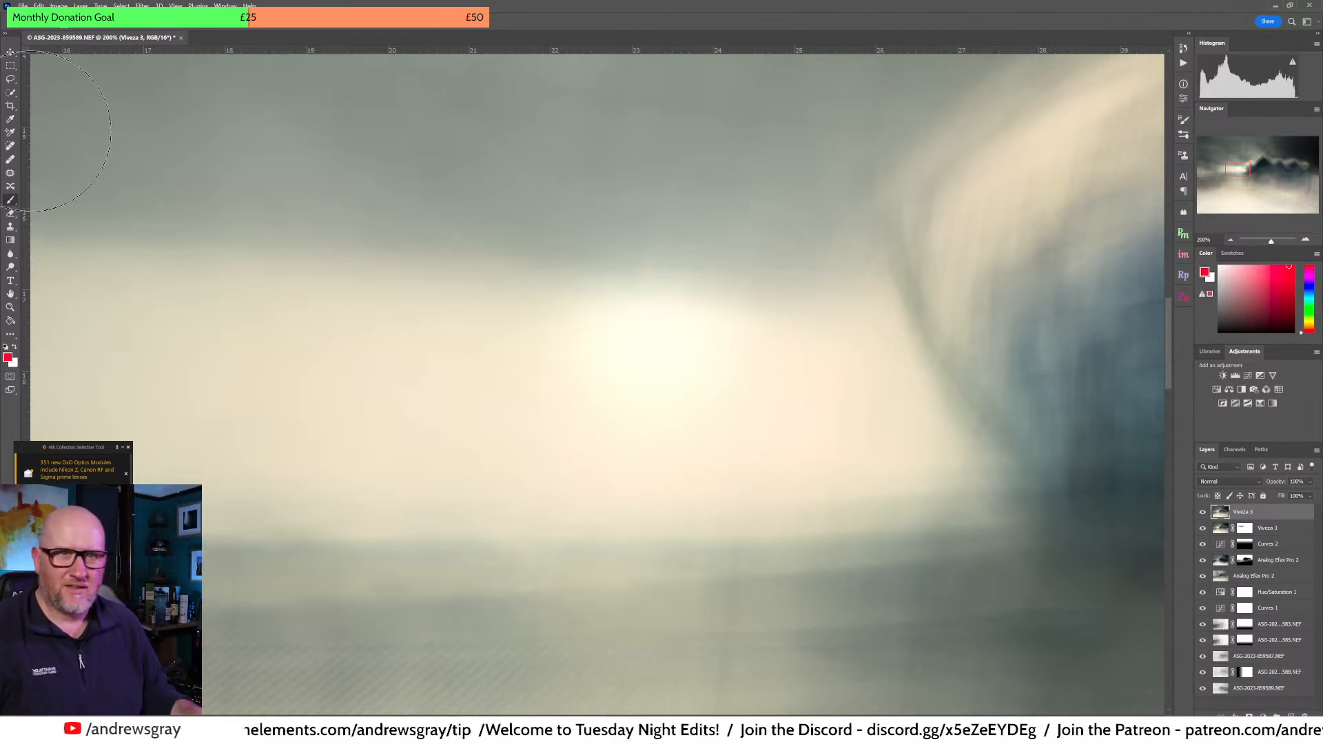
left_click(31, 21)
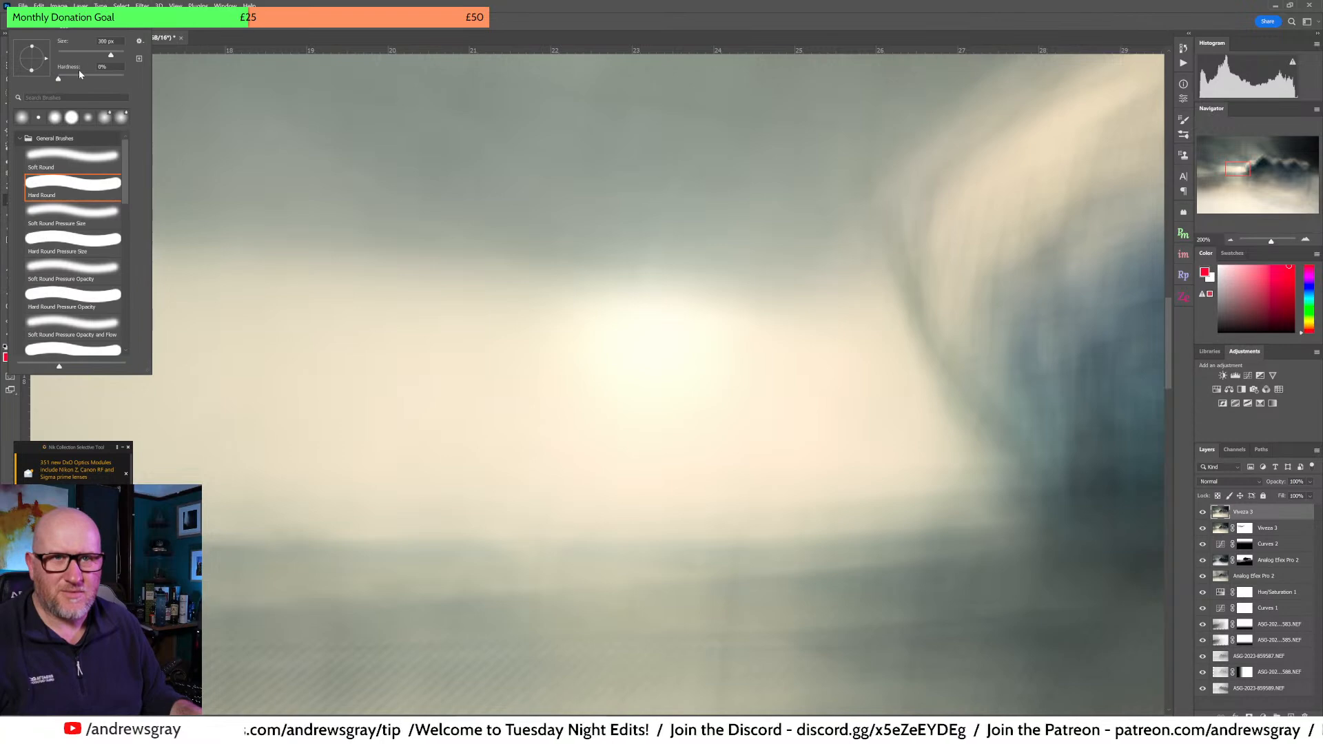
key("Return")
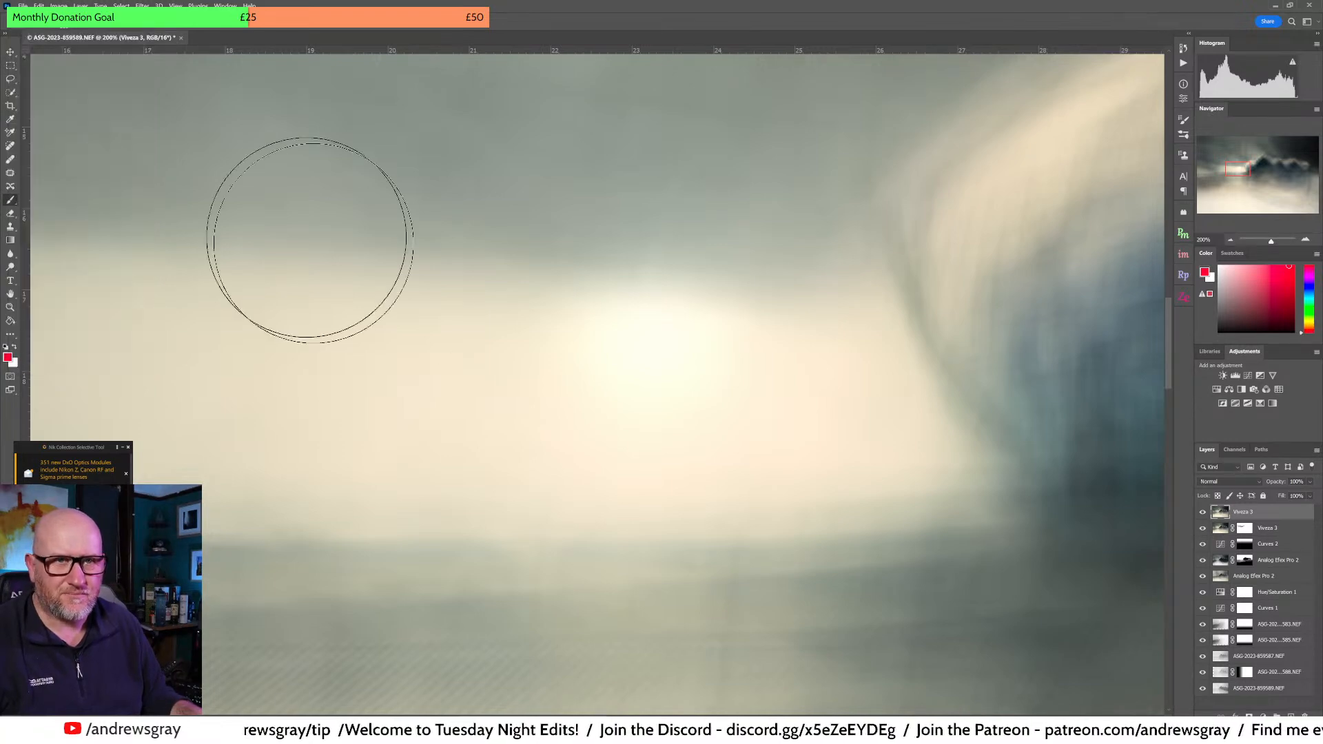
key("bracketleft")
key("bracketleft")
key("bracketleft")
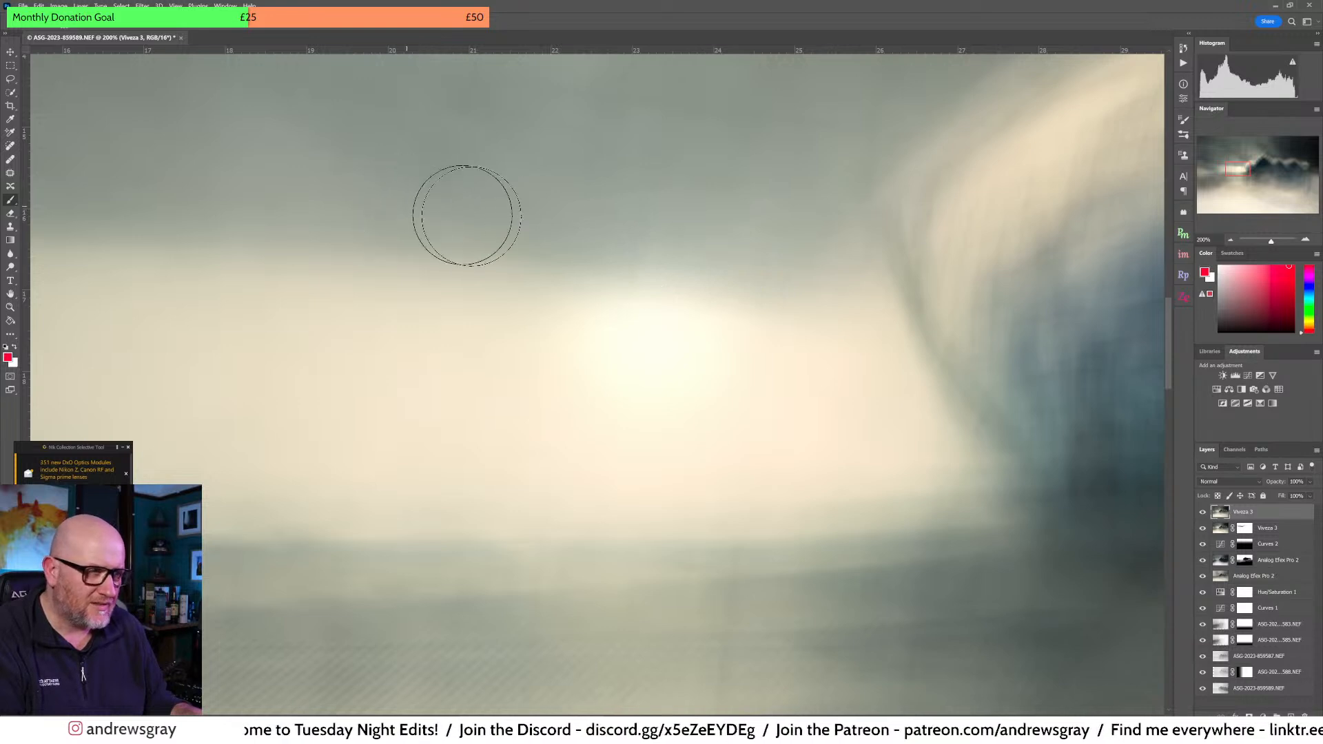
left_click(1249, 716)
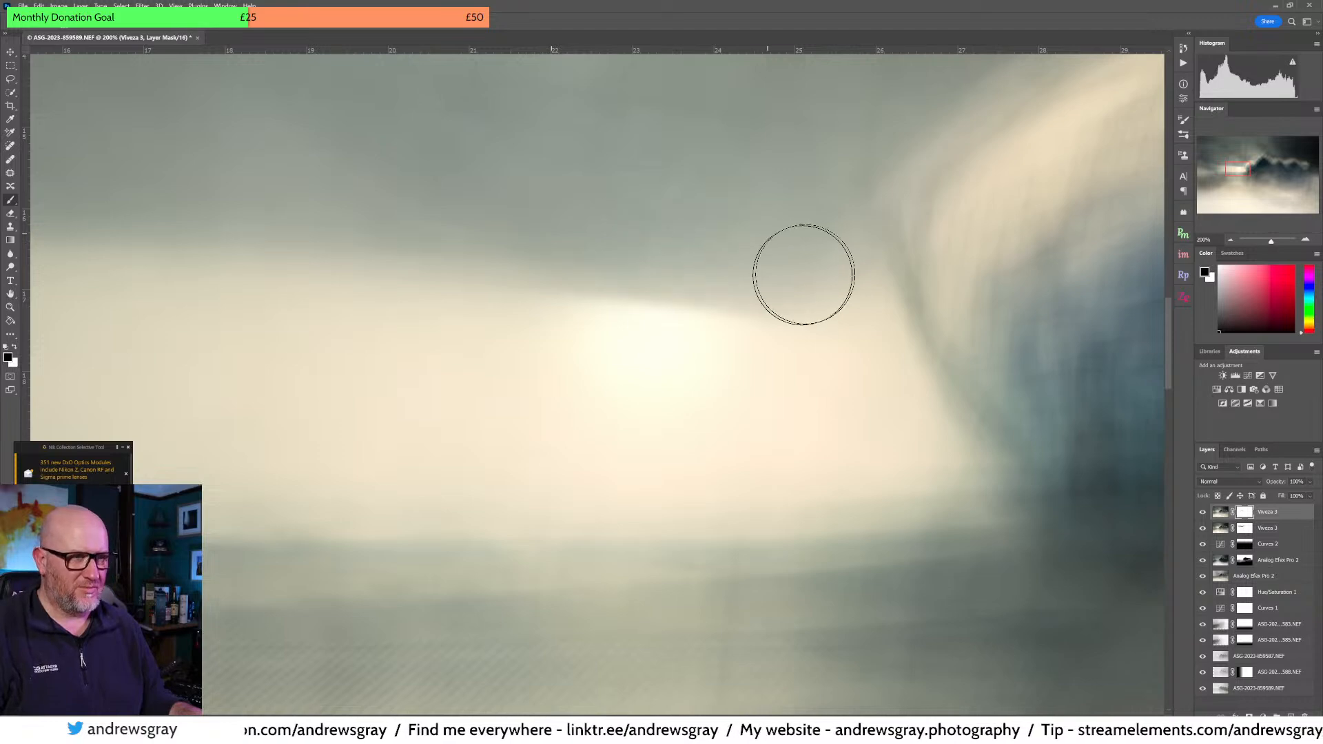
Step: Check the masked glow in the wider image, then paint white on the mask to restore part of the glow's upper edge
left_click(1231, 240)
left_click(1231, 240)
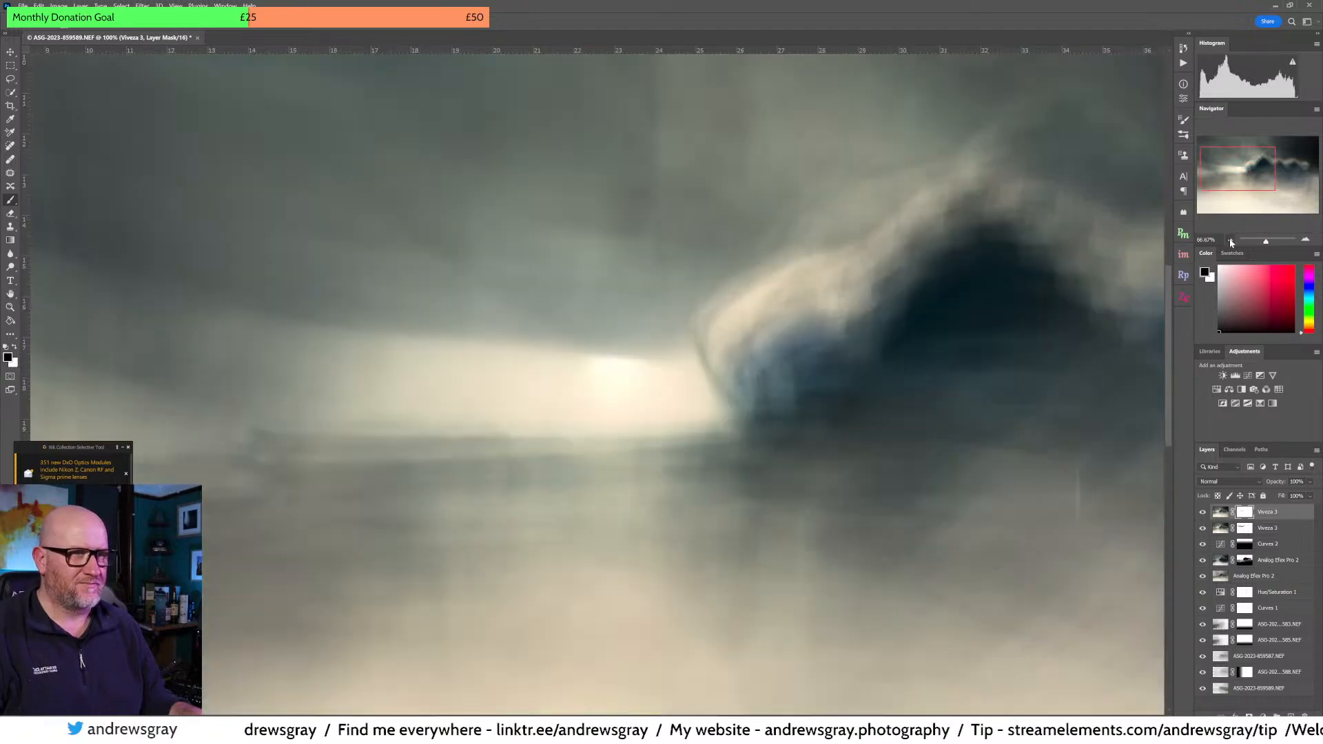
left_click(1231, 240)
left_click(1231, 240)
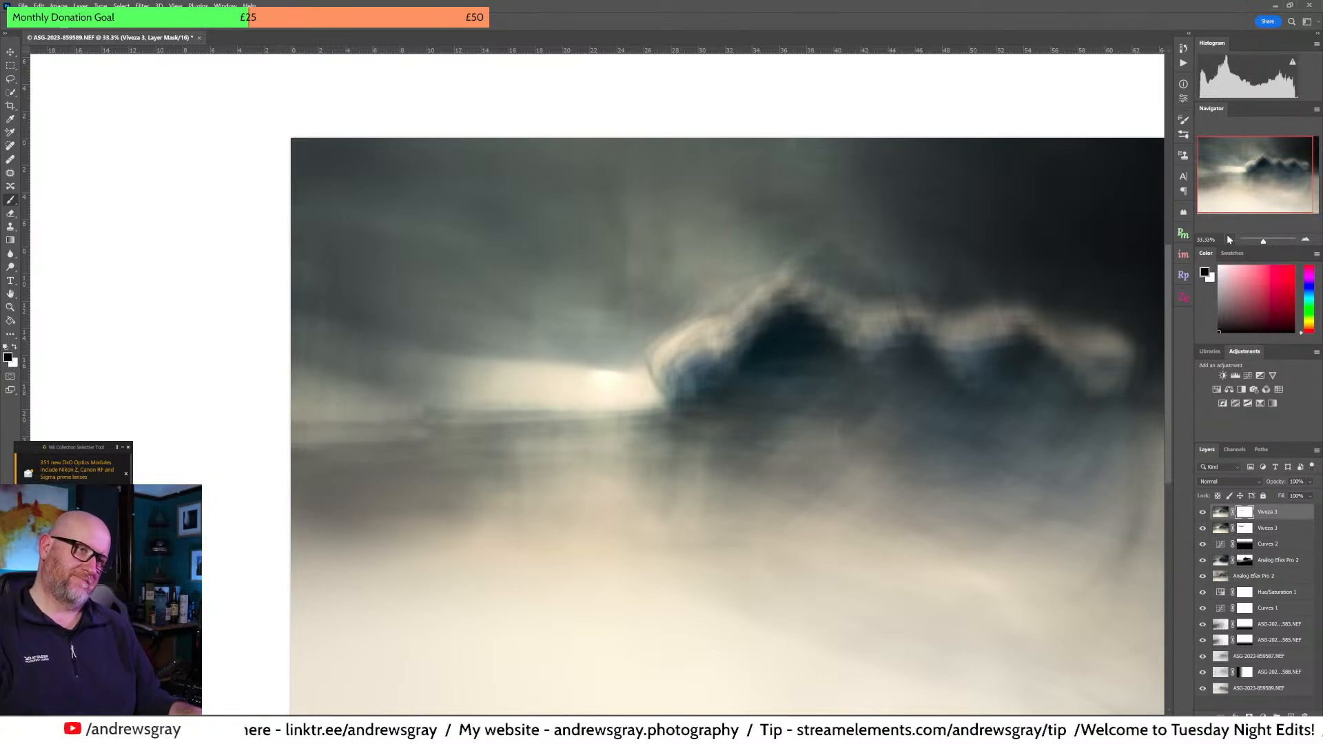
left_click(1306, 240)
left_click(1306, 240)
left_click(1305, 239)
left_click(1306, 240)
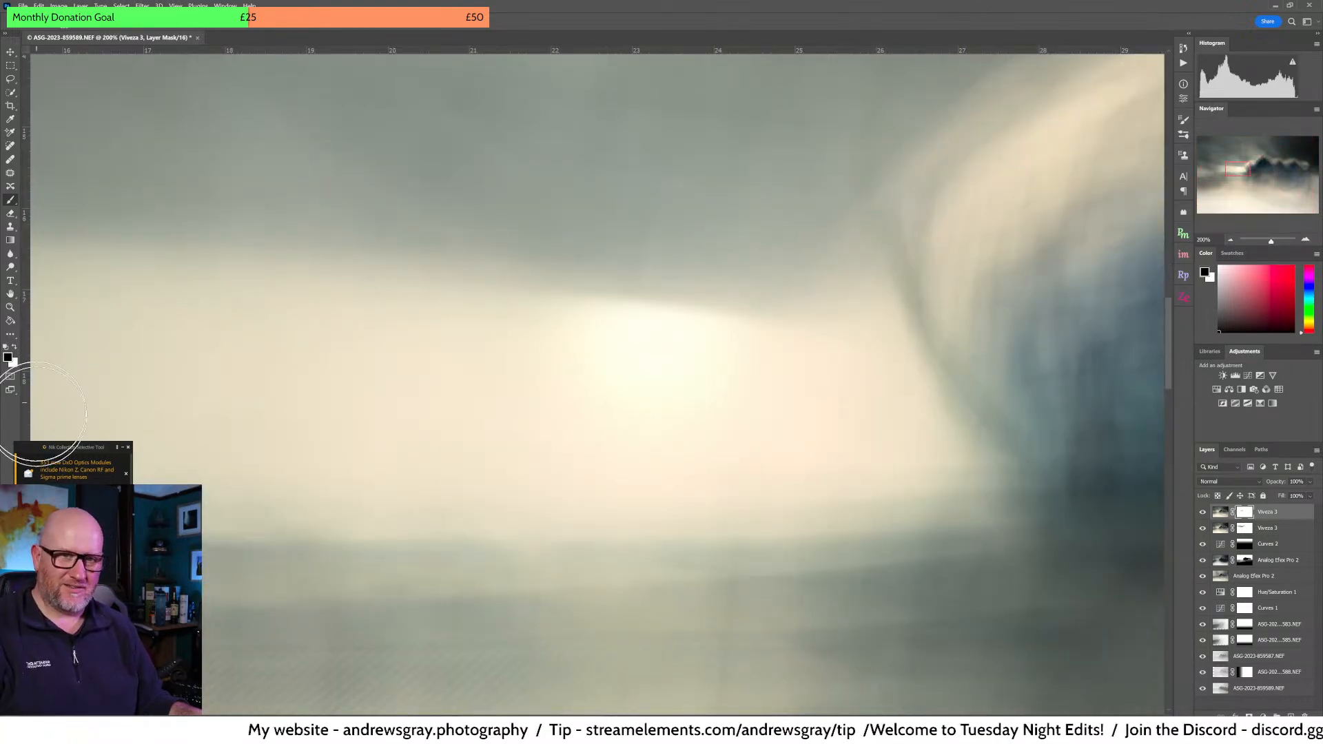
left_click(15, 347)
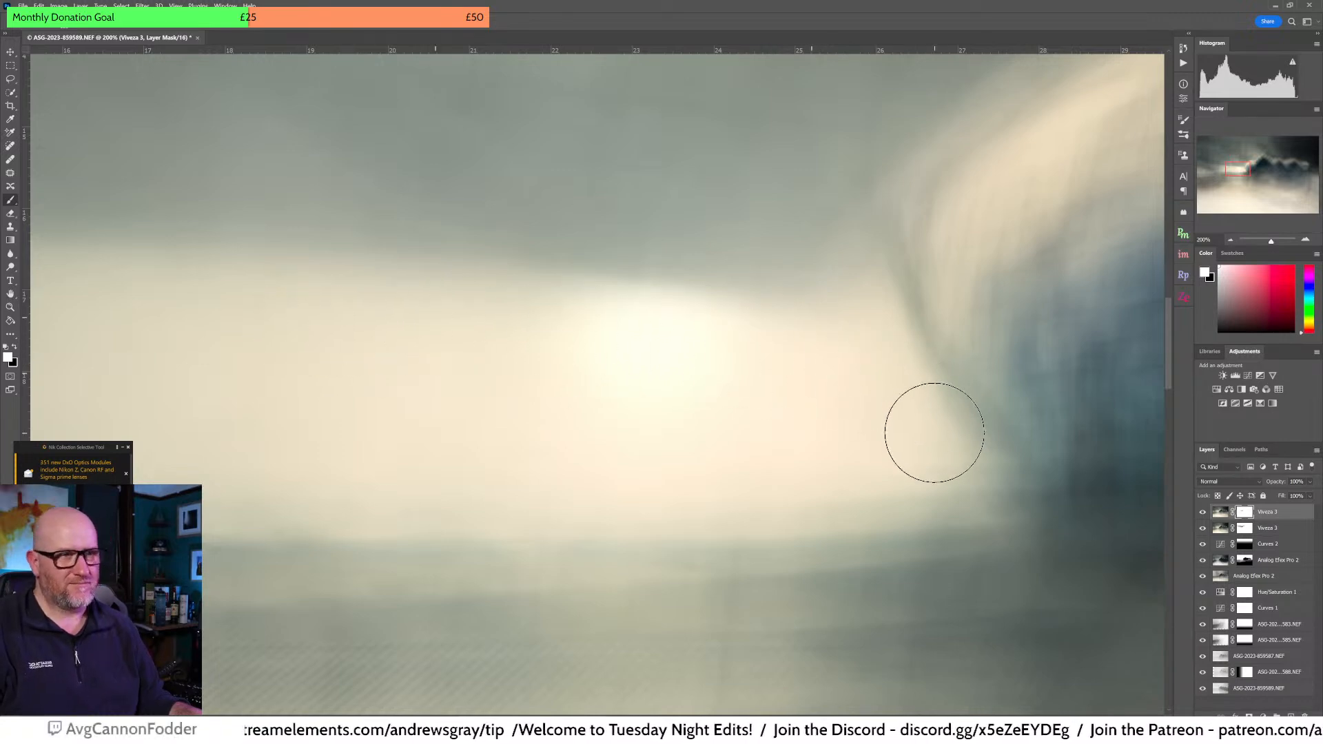
Step: Save the layered image with the top Viveza 3 layer selected
left_click(1231, 241)
left_click(1231, 241)
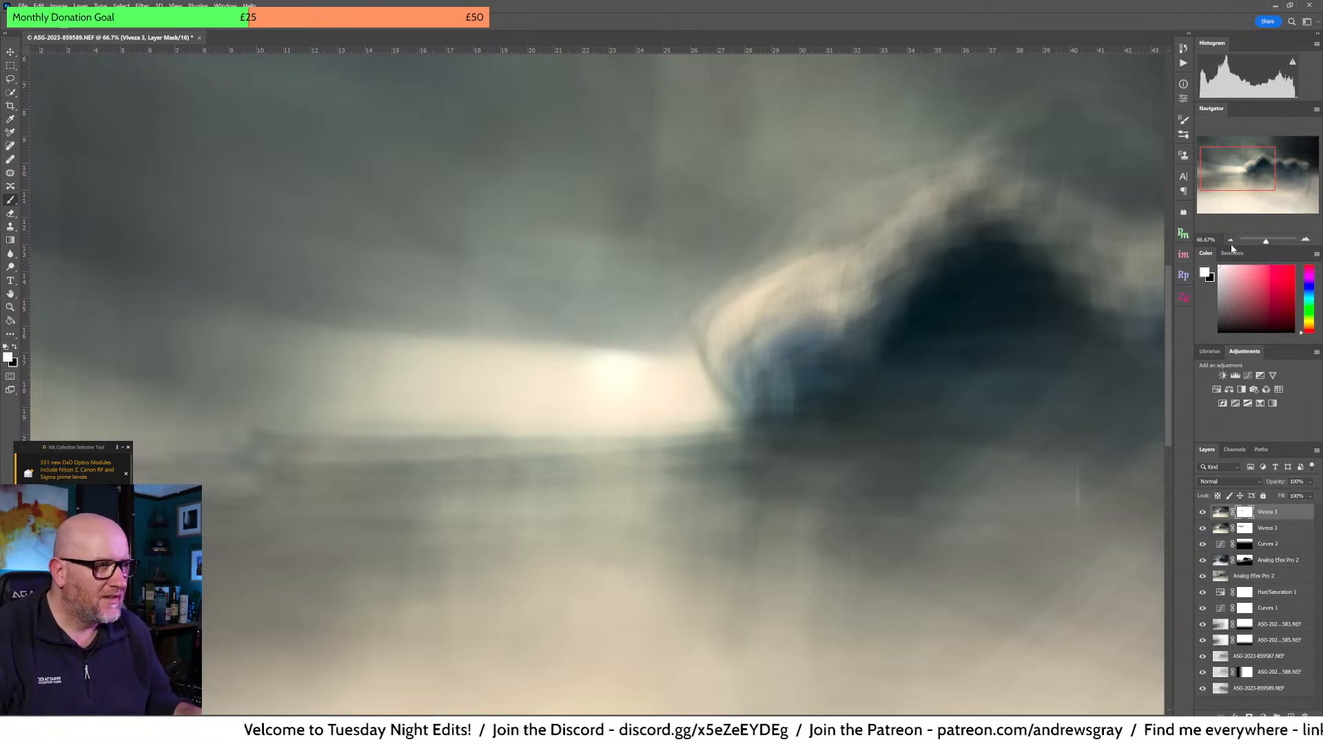
left_click(1230, 240)
left_click(1230, 240)
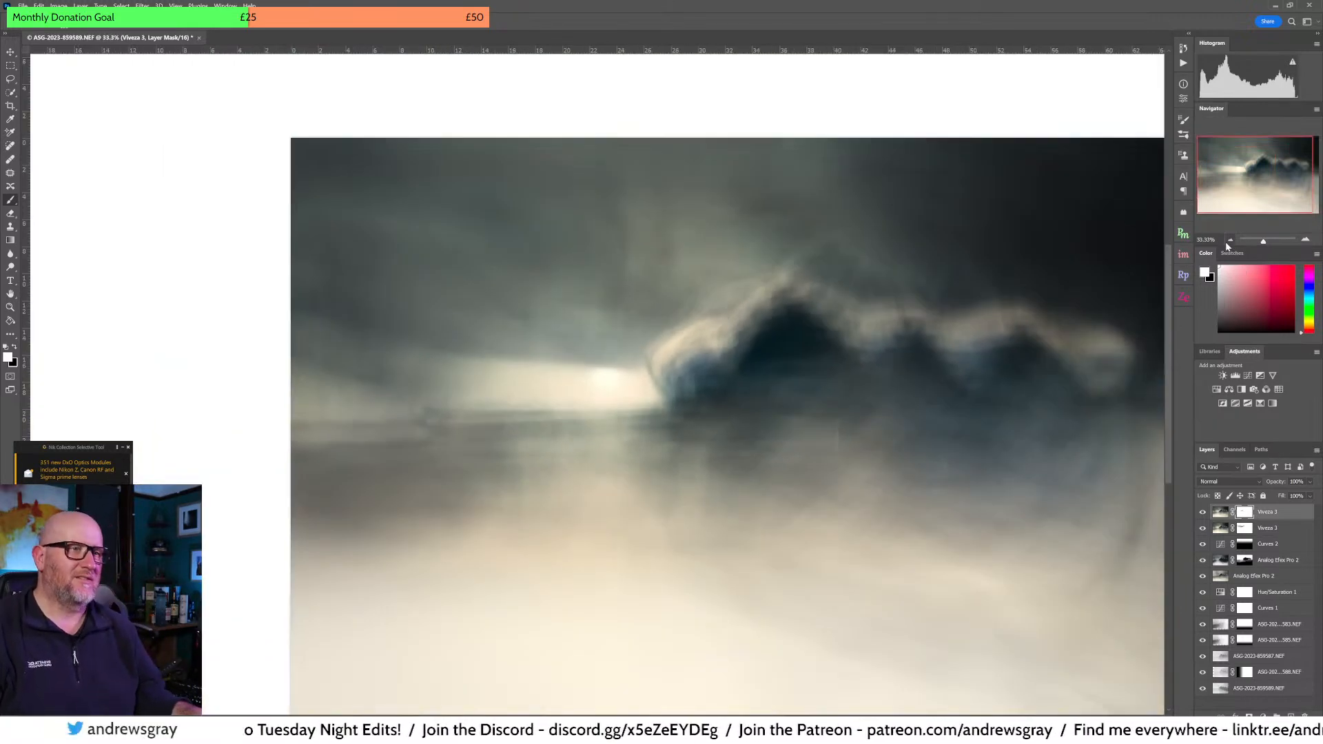
left_click(1228, 245)
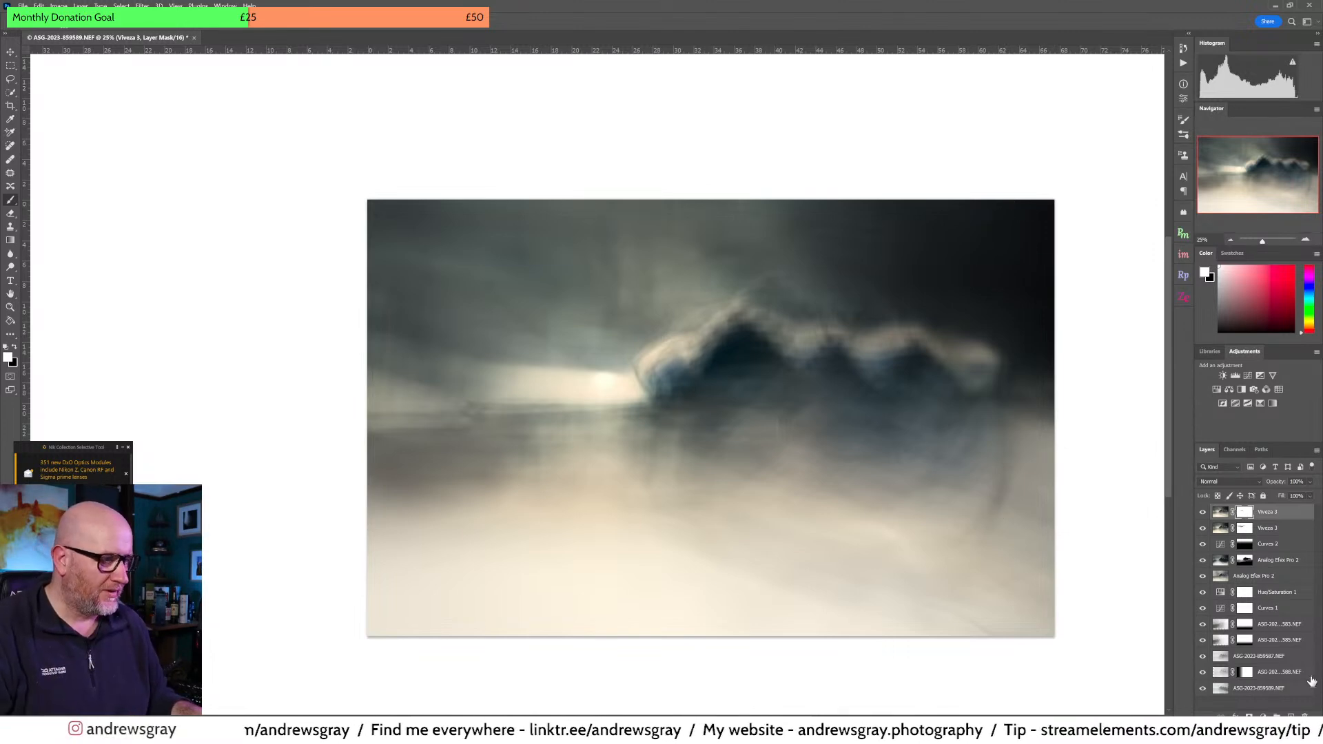
left_click(1261, 630)
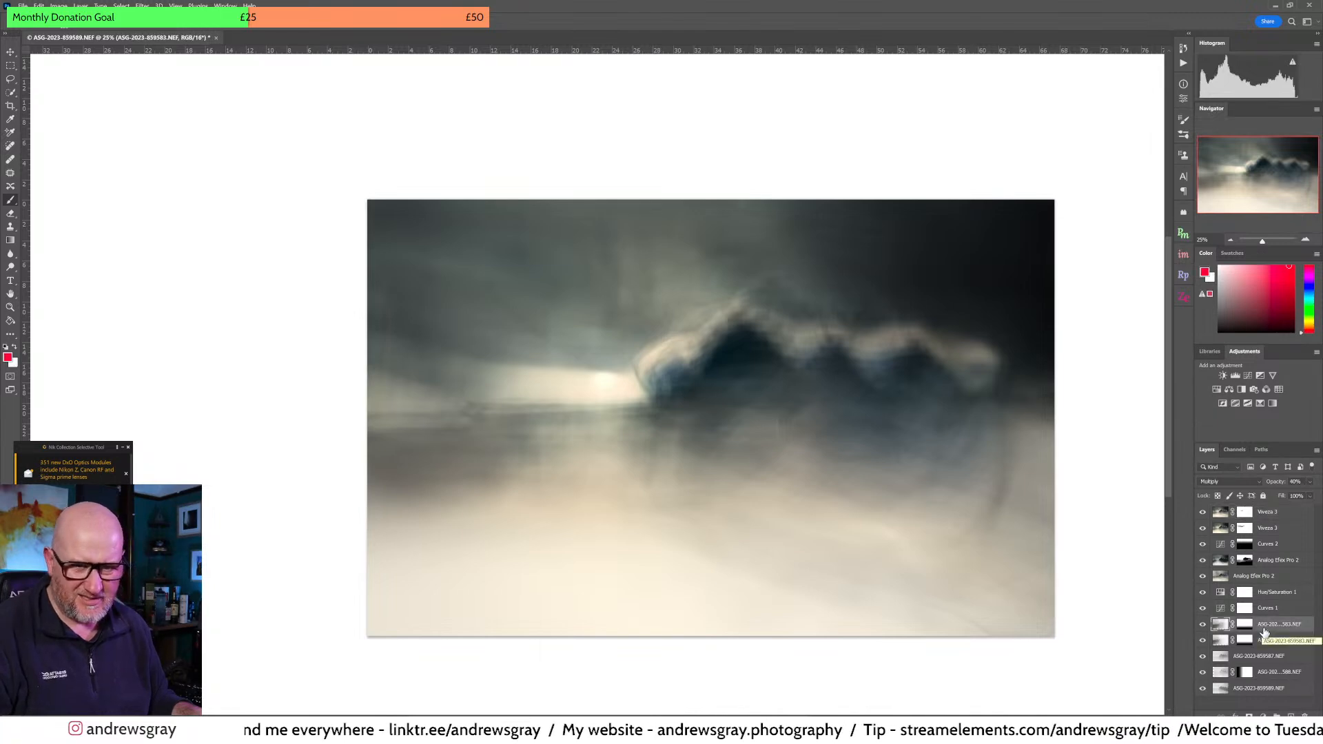
left_click(1280, 516)
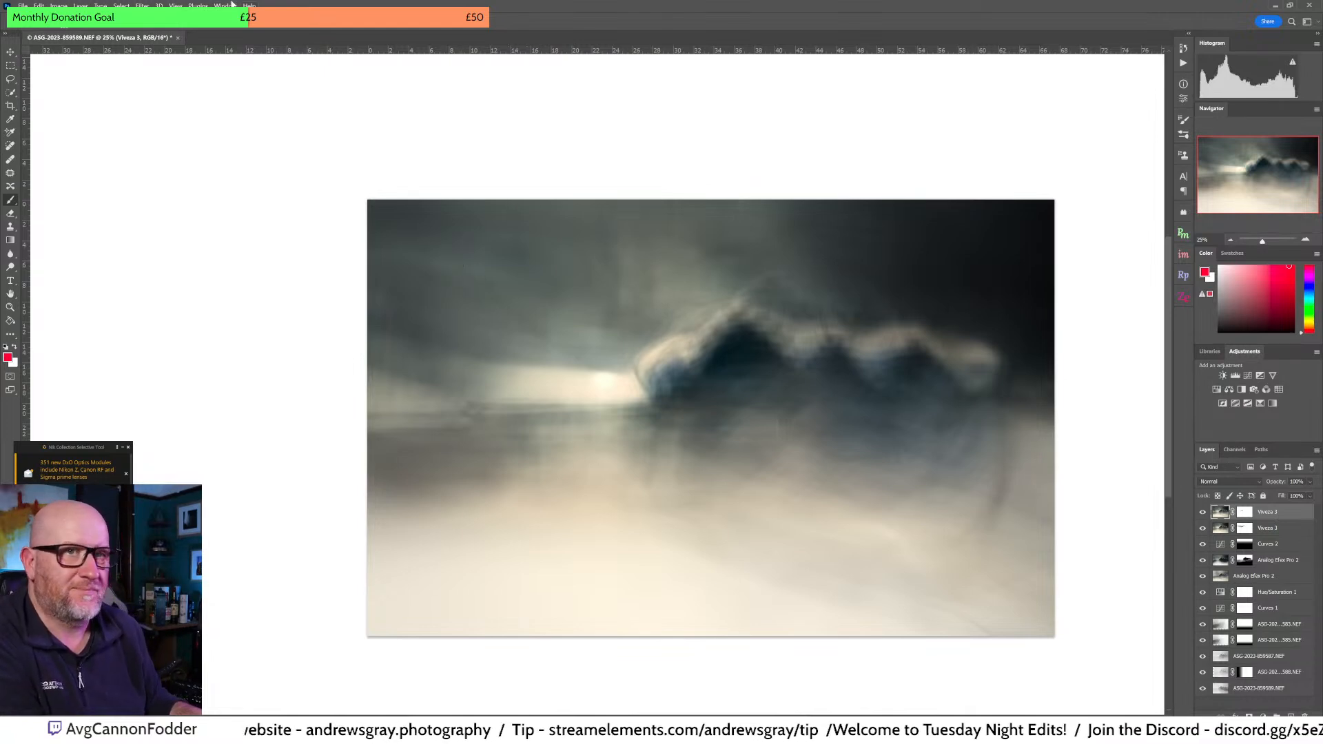
left_click(24, 5)
mouse_move(39, 5)
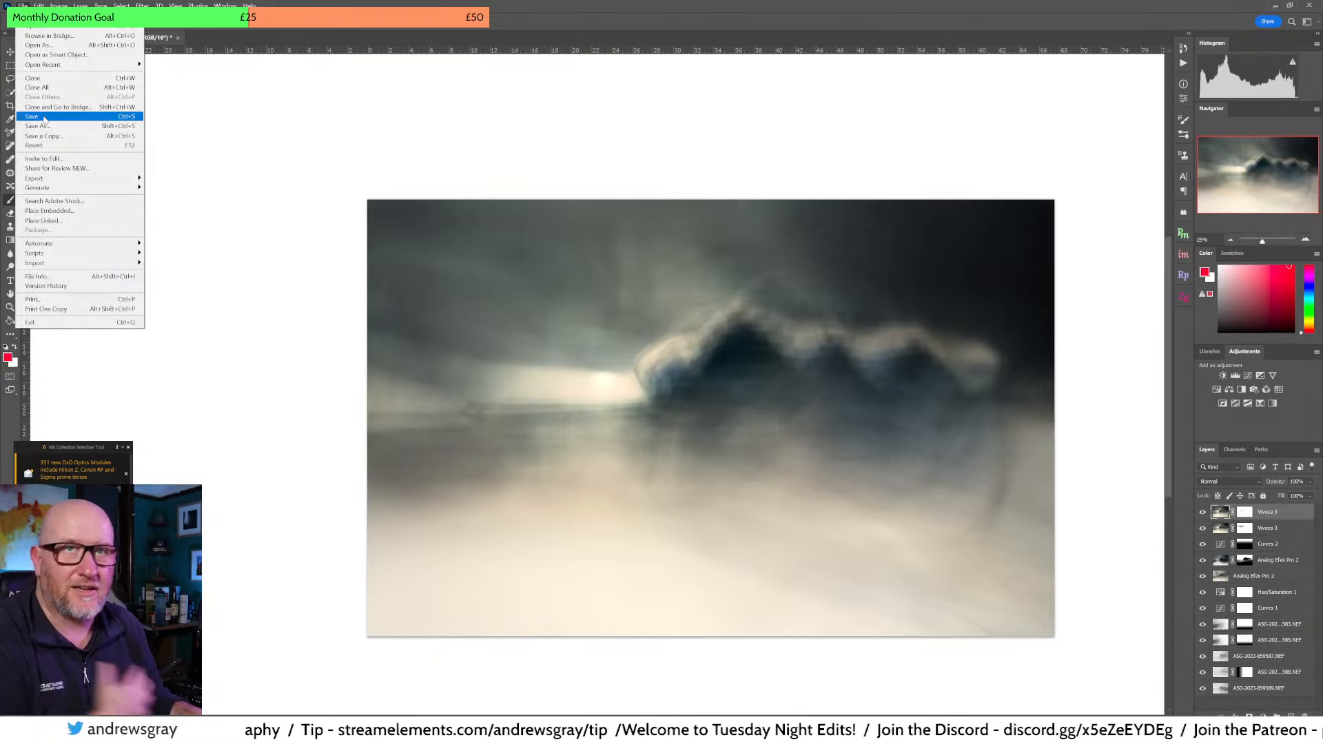
left_click(45, 118)
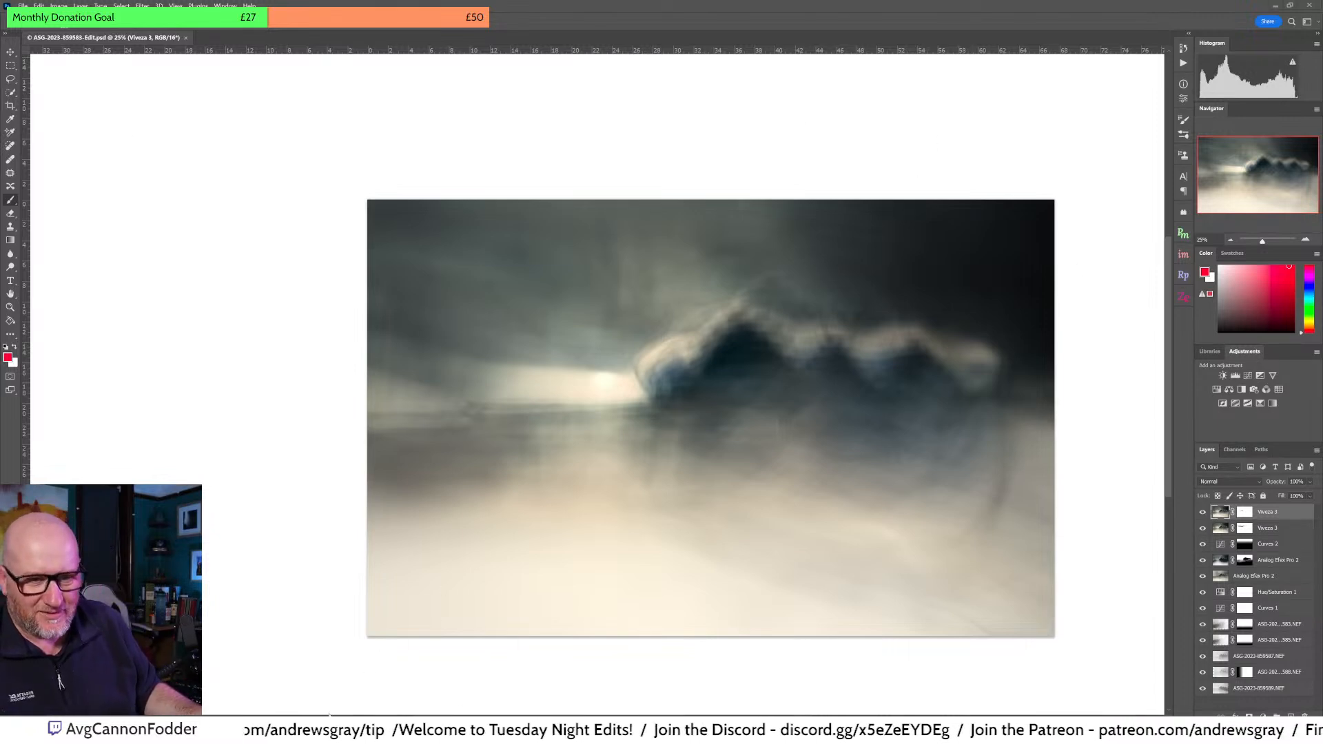
Step: Switch to Lightroom Classic, rate the edited PSD three stars, and create a virtual copy of it
left_click(276, 730)
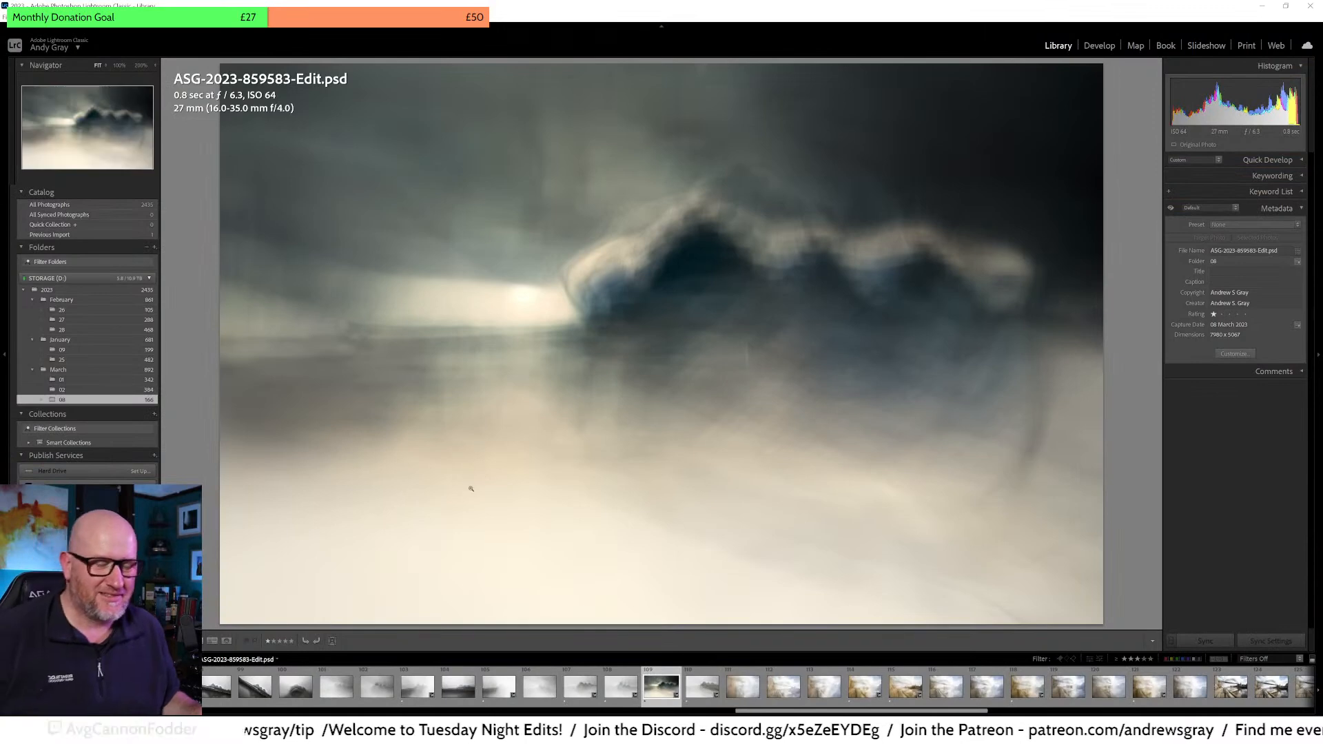
key("3")
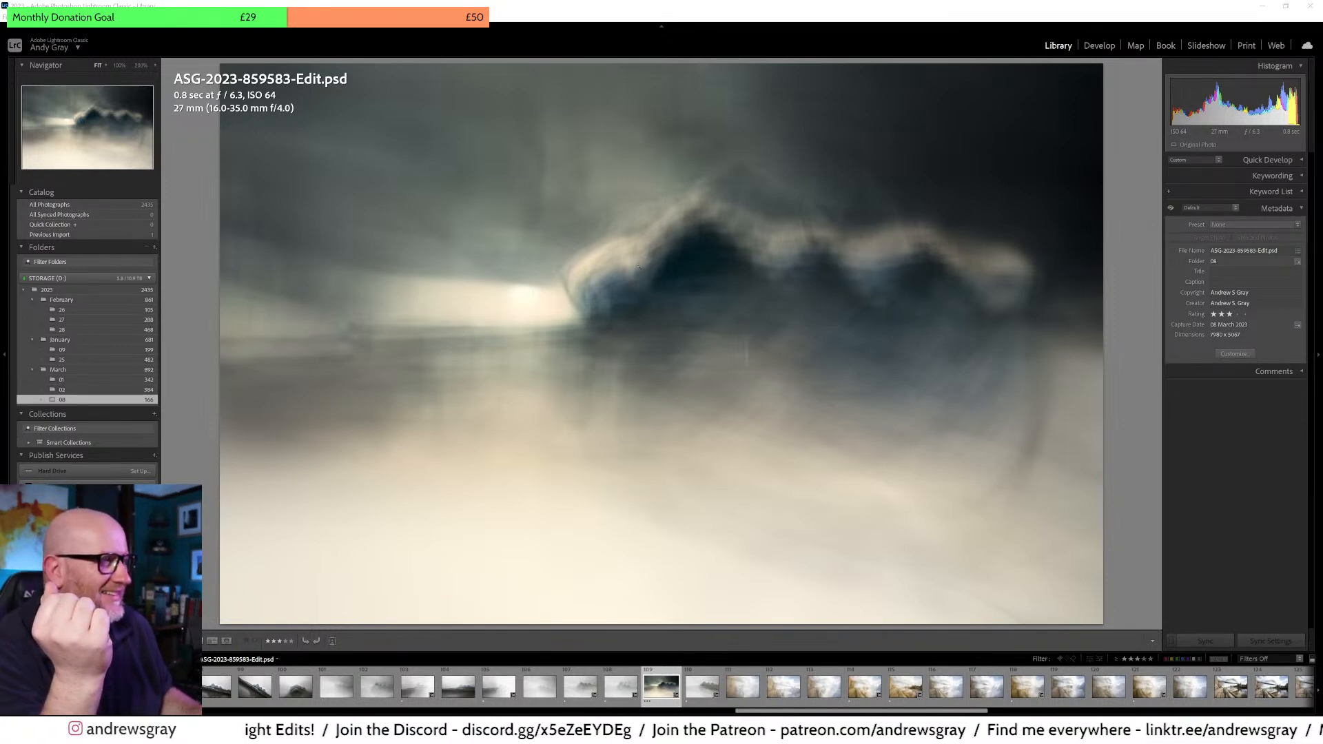
right_click(632, 355)
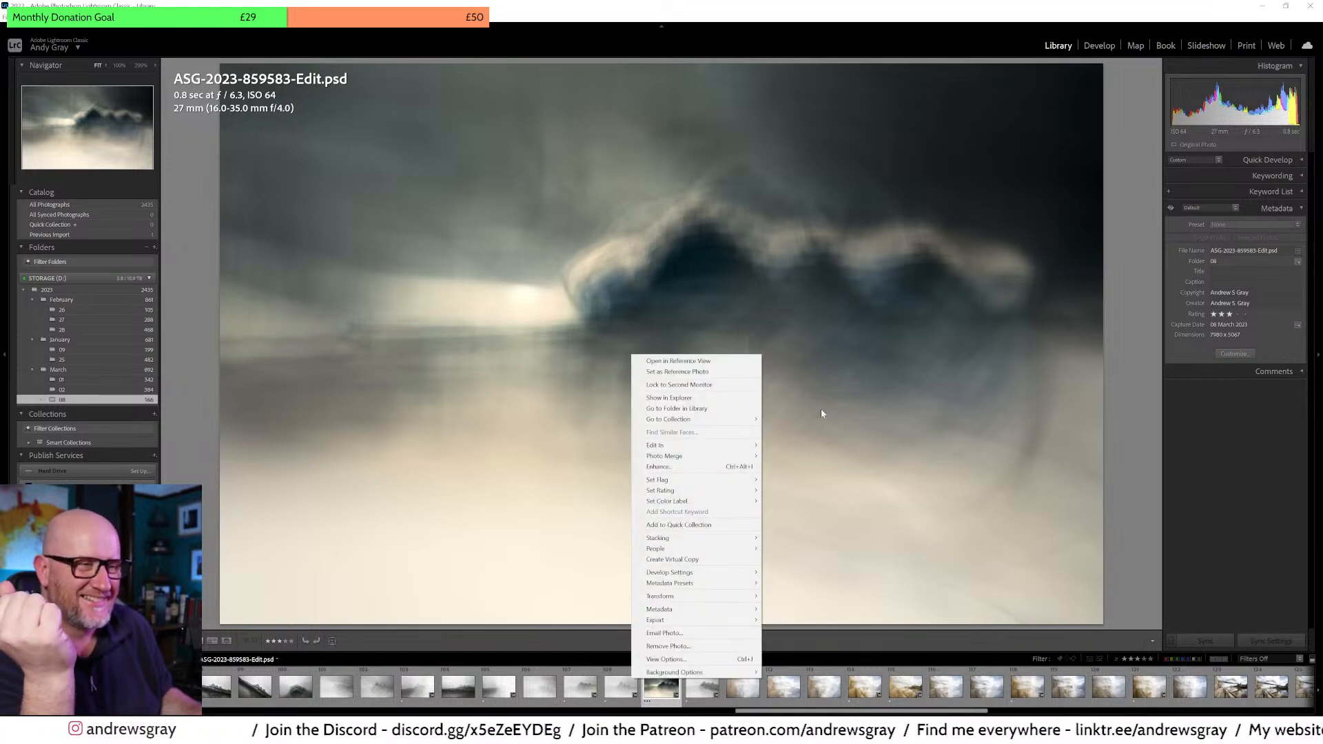
left_click(703, 559)
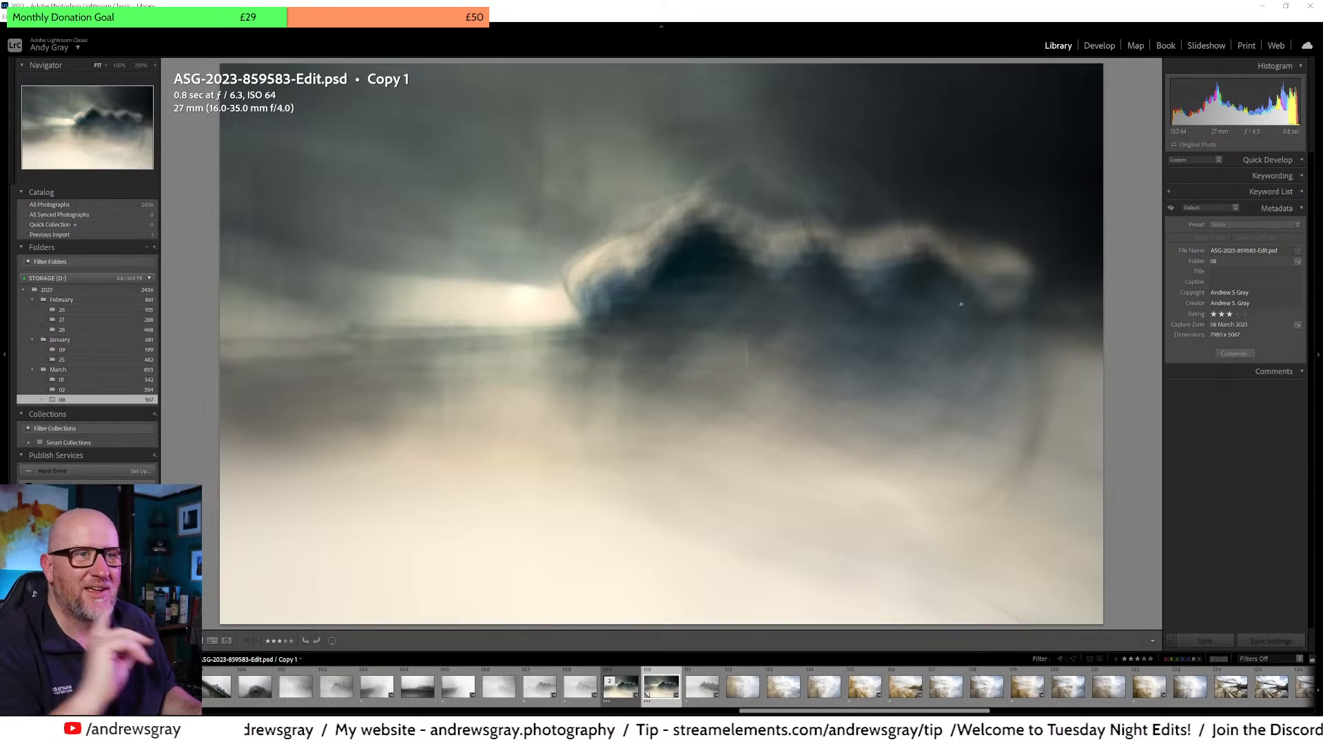
Step: Crop the virtual copy to the 2 x 3 / 4 x 6 aspect ratio, trimming both side edges slightly
left_click(1100, 46)
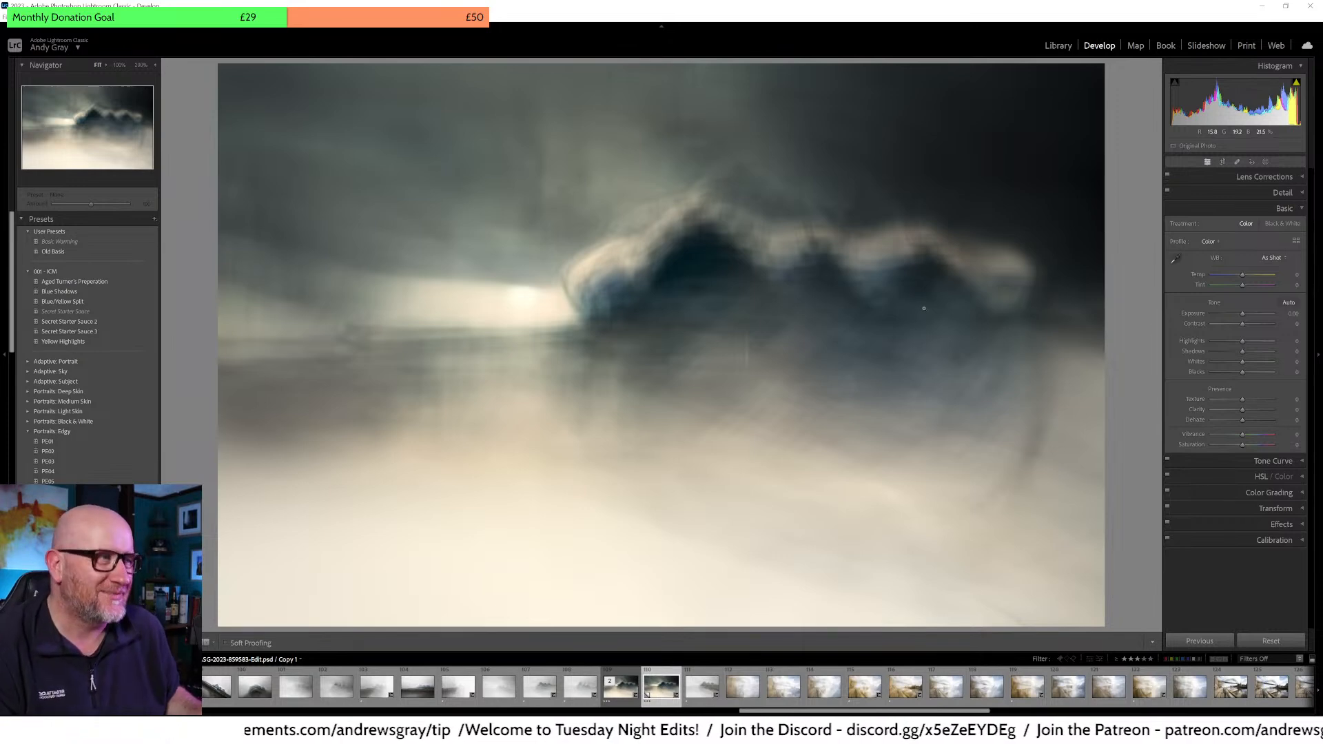
left_click(1225, 165)
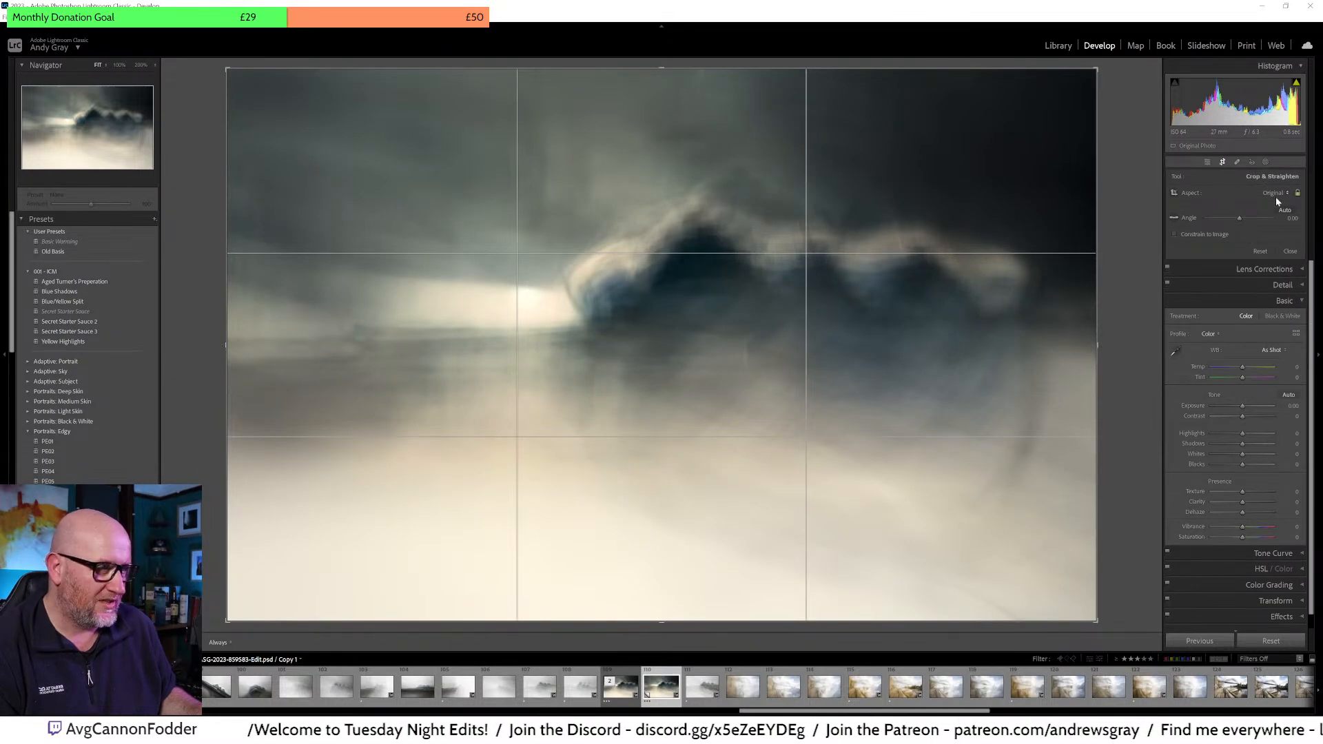
left_click(1275, 194)
left_click(1213, 281)
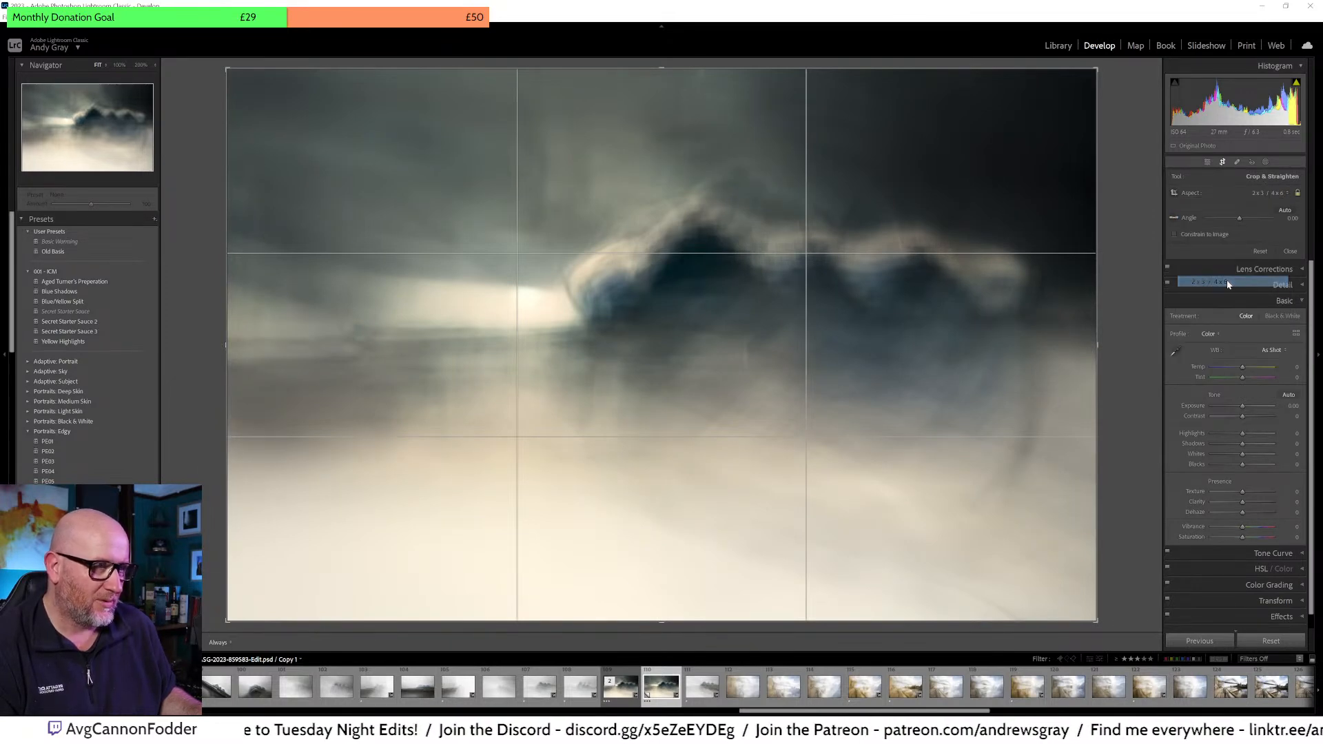
left_click_drag(880, 390, 916, 391)
key("Return")
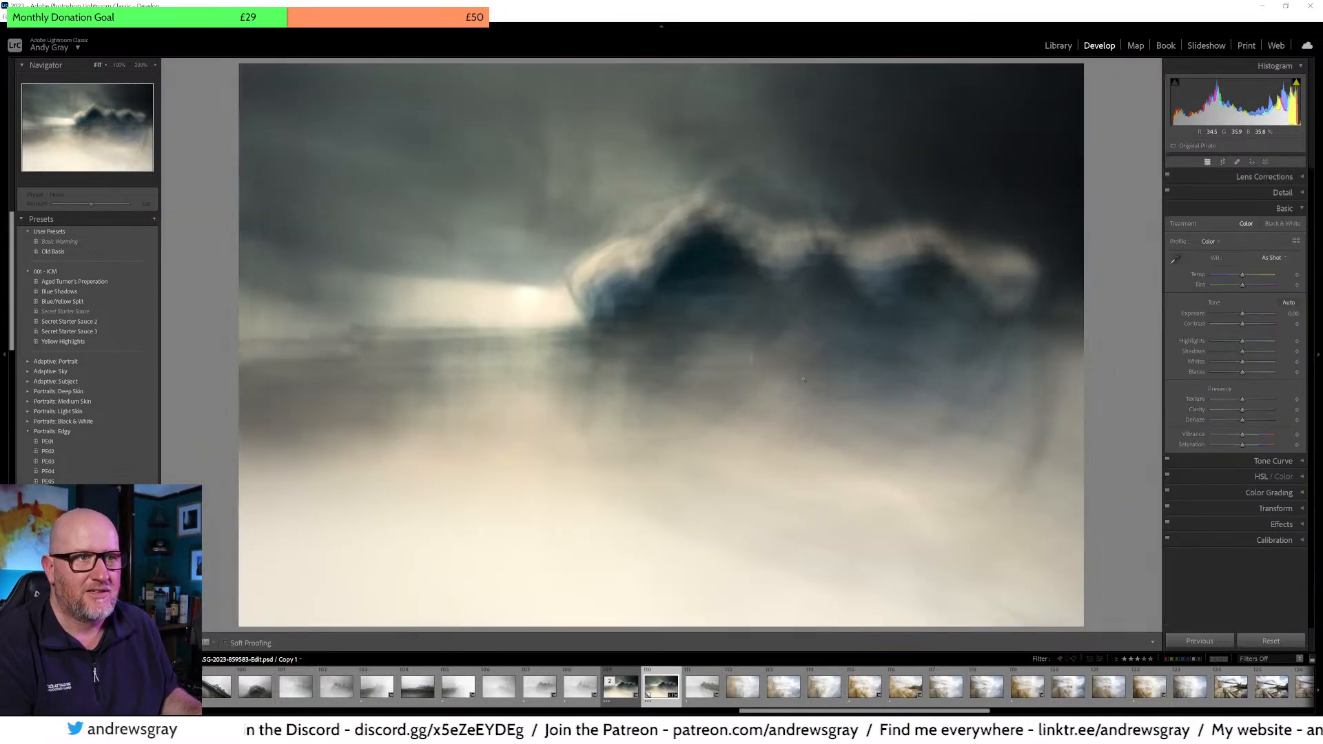
Step: Create a second virtual copy and set its crop aspect ratio to 16 x 9
right_click(752, 345)
left_click(793, 528)
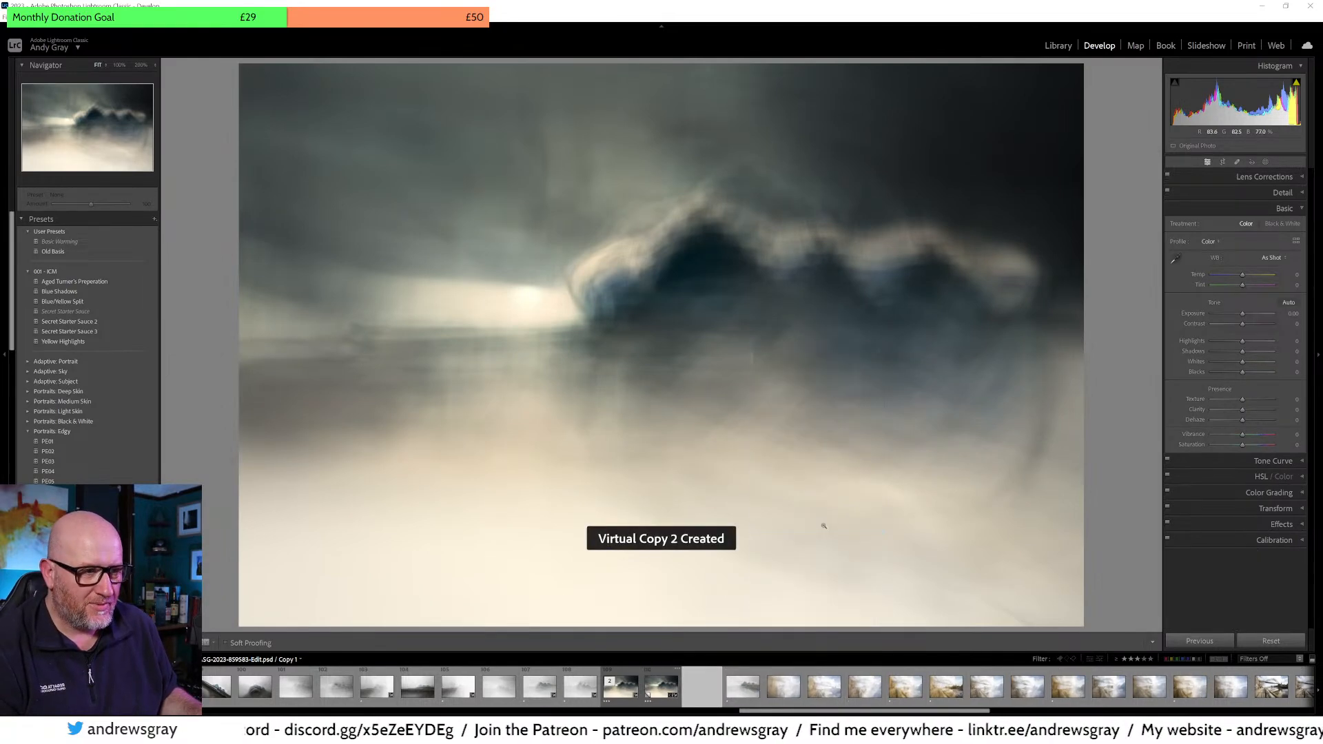
left_click(1224, 164)
left_click(1262, 195)
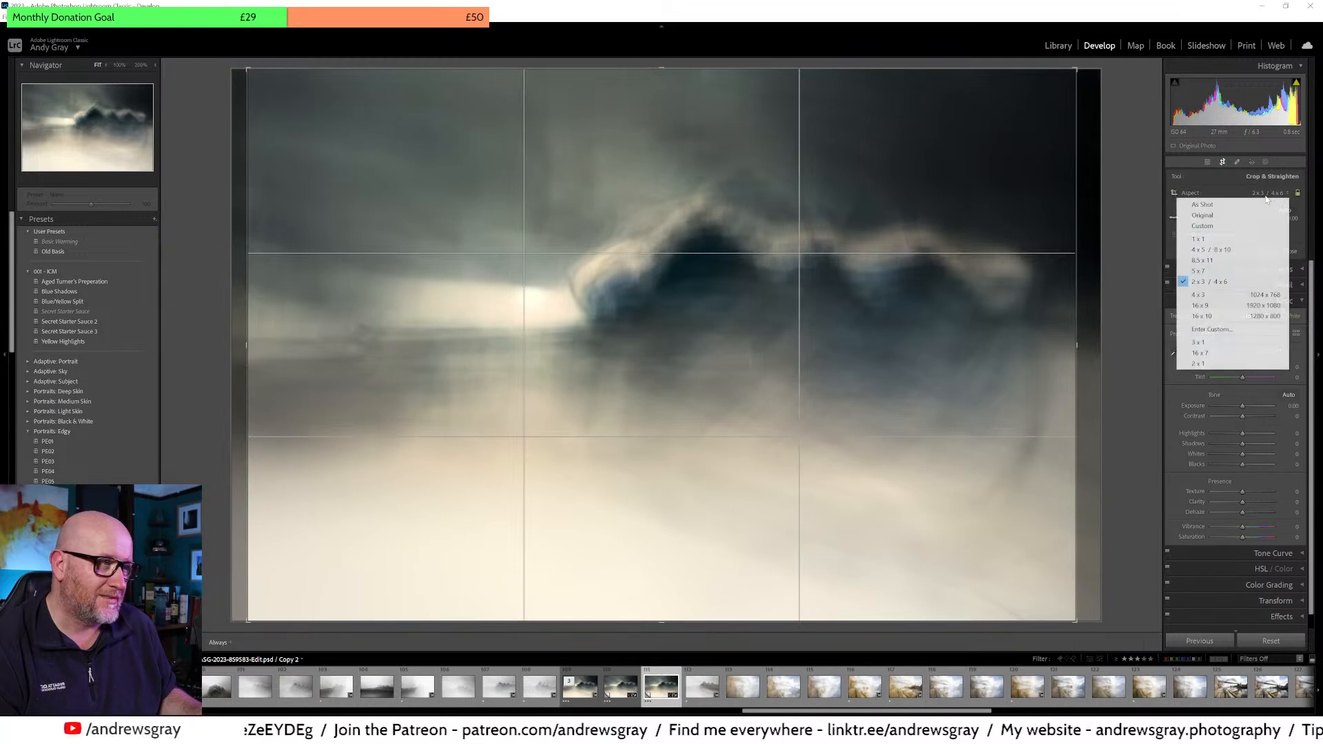
left_click(1203, 305)
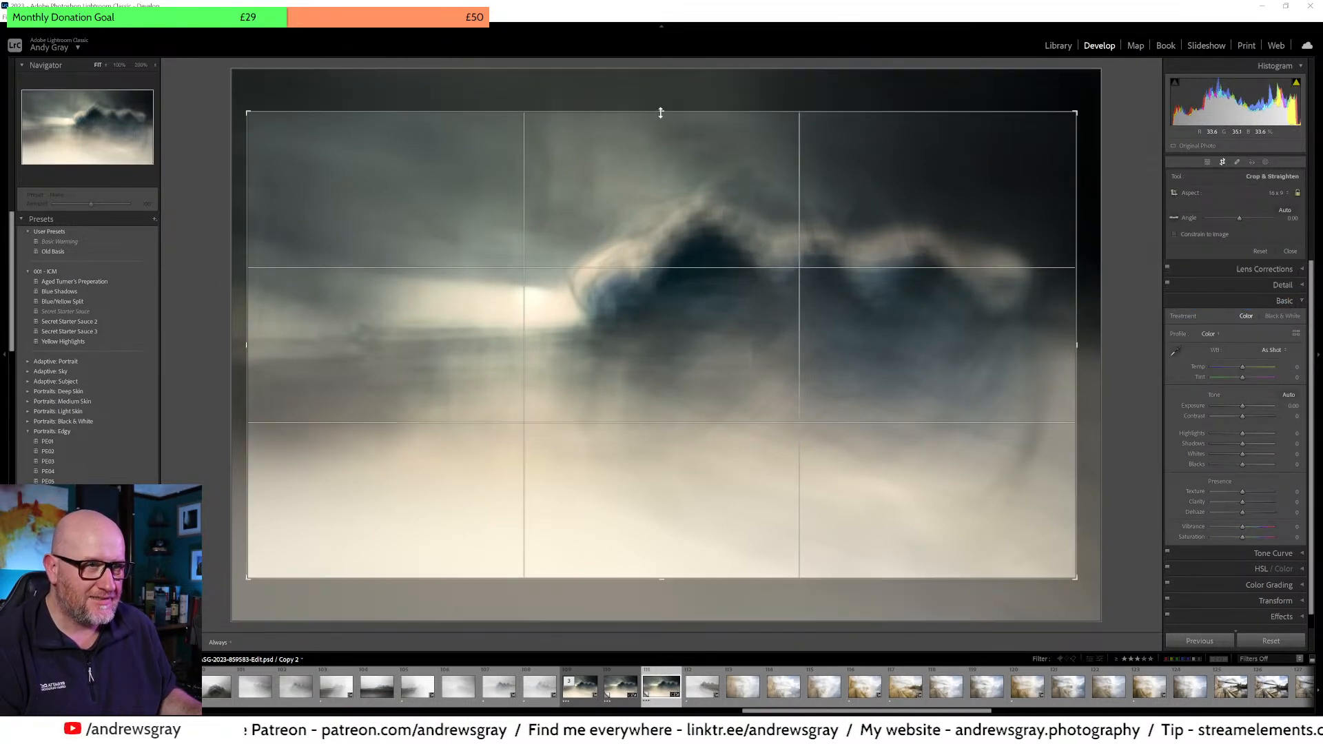
Step: Enlarge the 16 x 9 crop, align it with the photo's upper-left corner, and apply it
left_click_drag(661, 111, 676, 69)
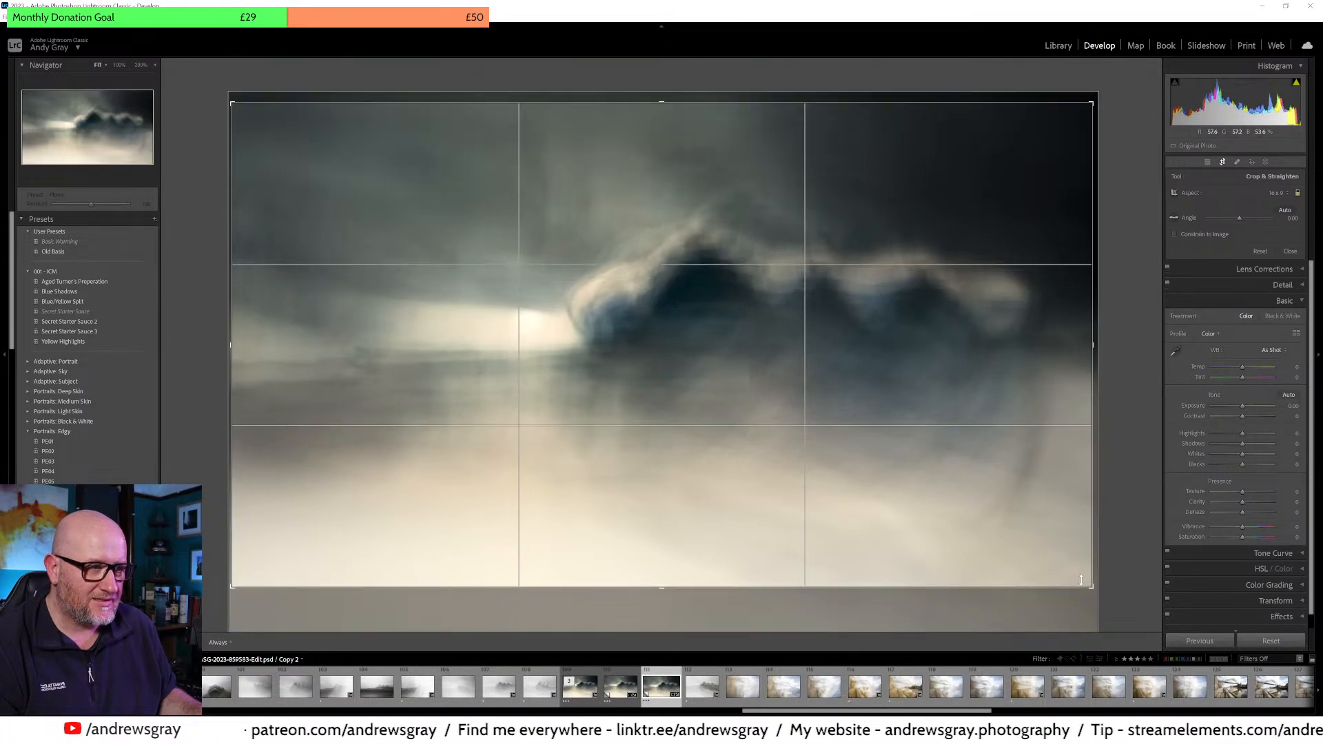
left_click_drag(1092, 587, 1103, 595)
left_click_drag(910, 411, 907, 498)
left_click_drag(661, 589, 672, 586)
left_click_drag(736, 370, 758, 389)
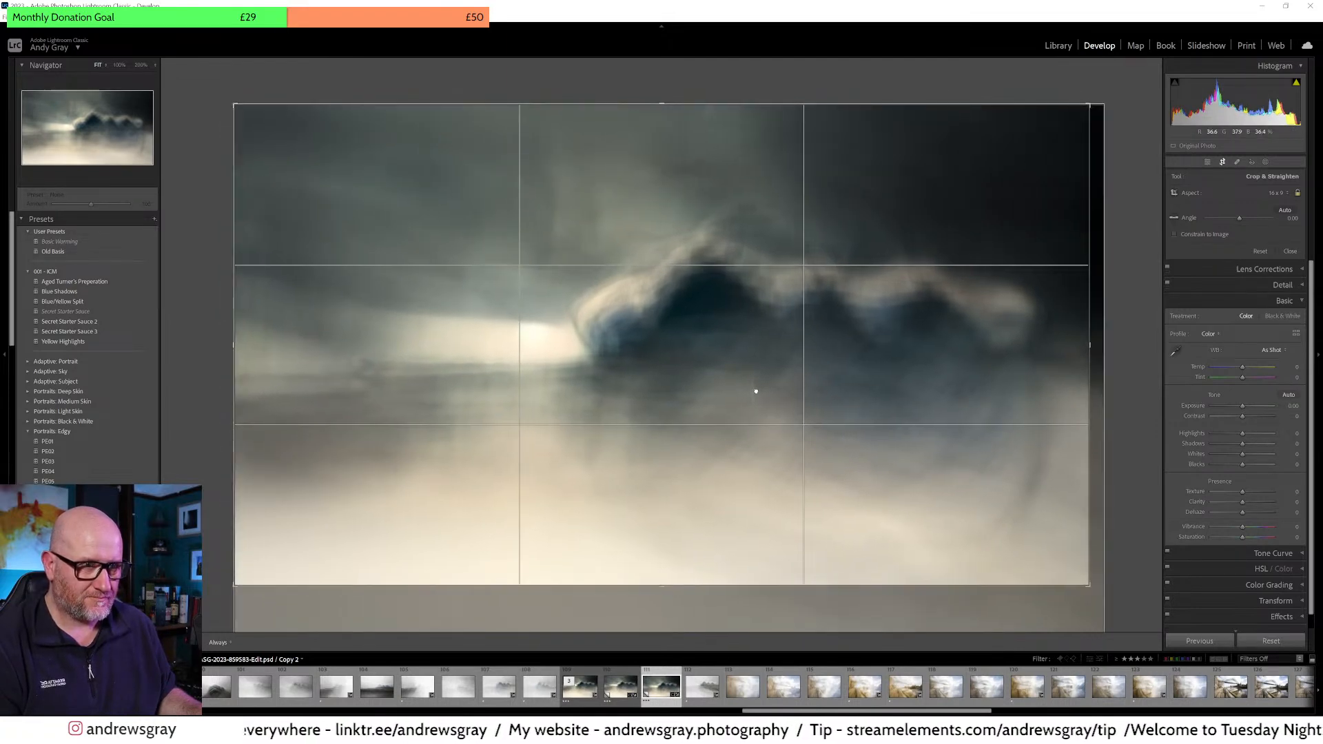
key("Return")
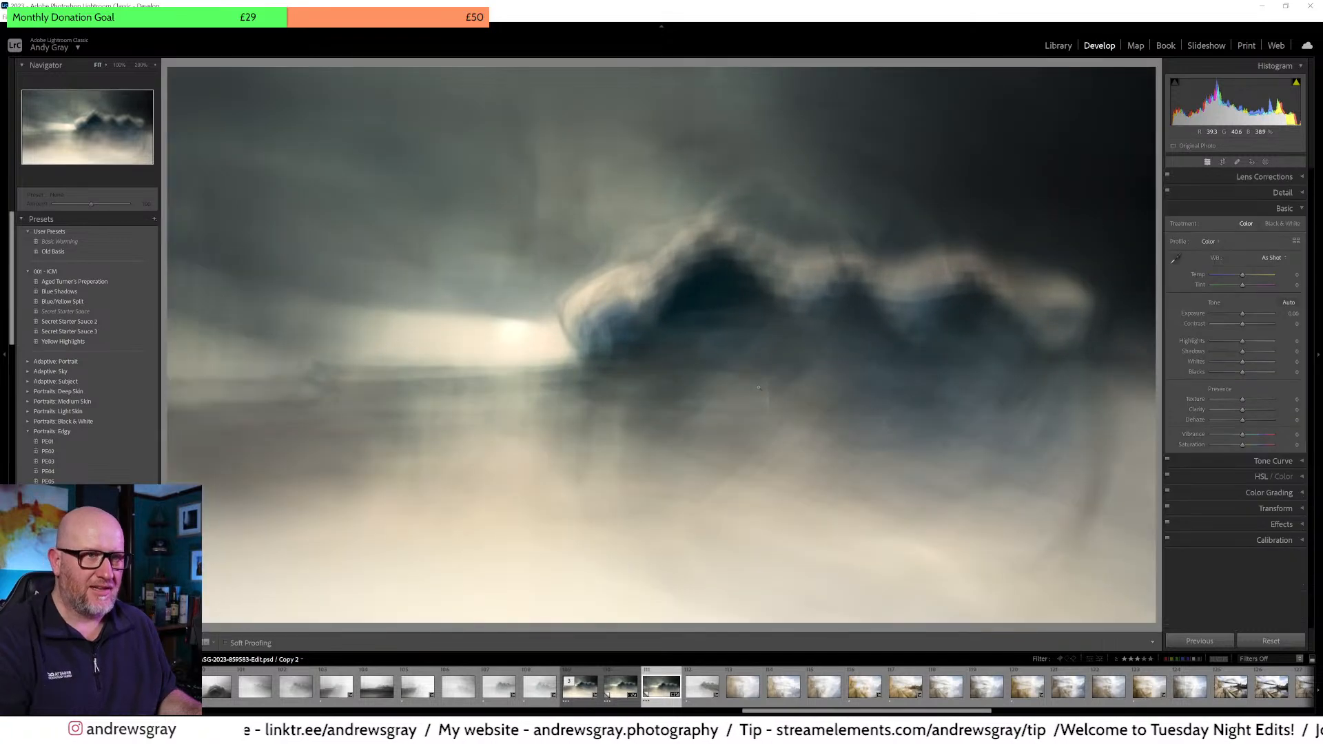
Step: Create another virtual copy from the 16 x 9 version and set its crop aspect ratio to 1 x 1
right_click(573, 513)
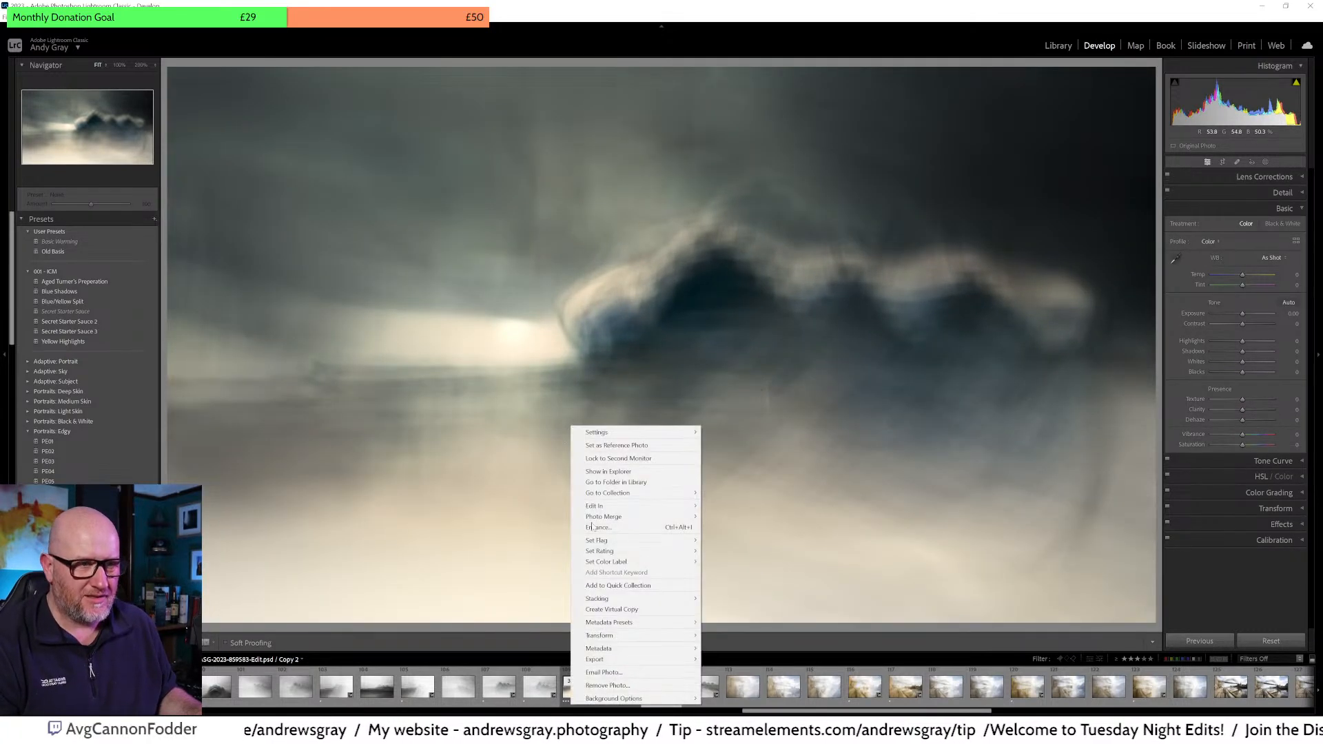
left_click(624, 610)
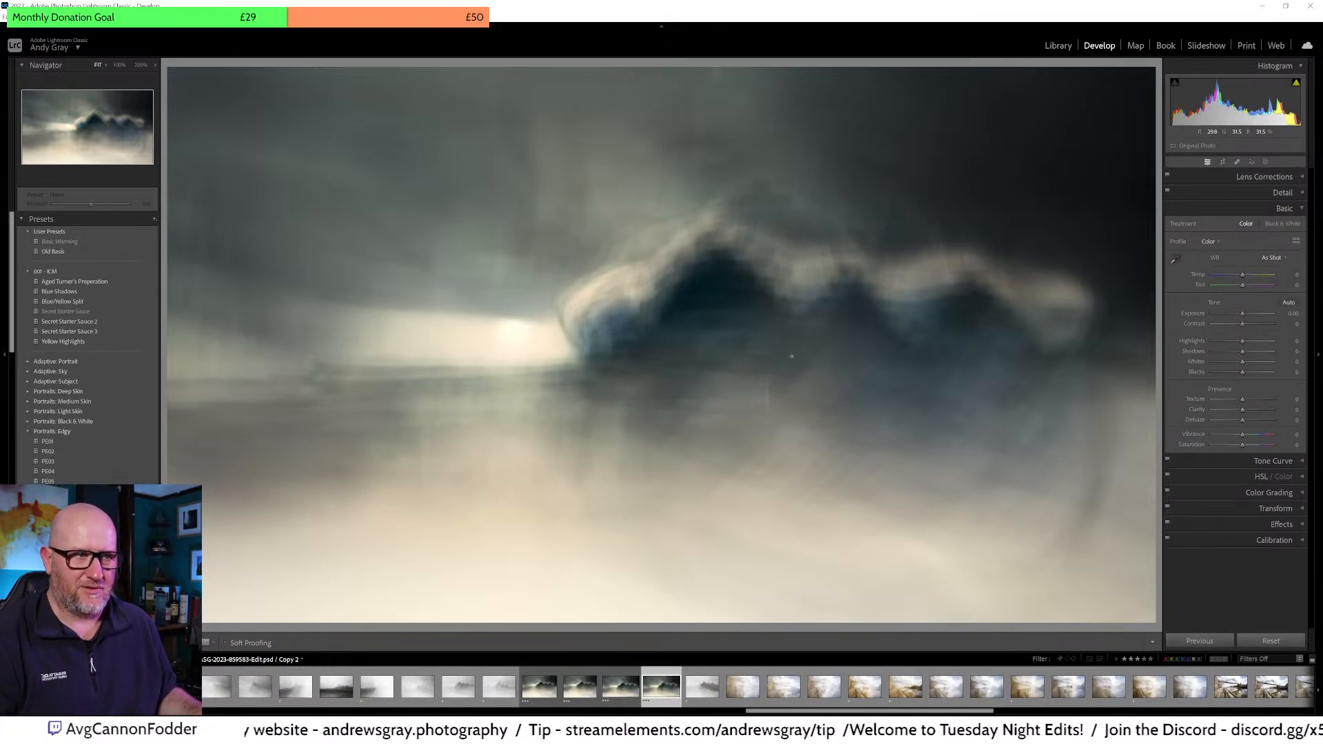
left_click(1224, 162)
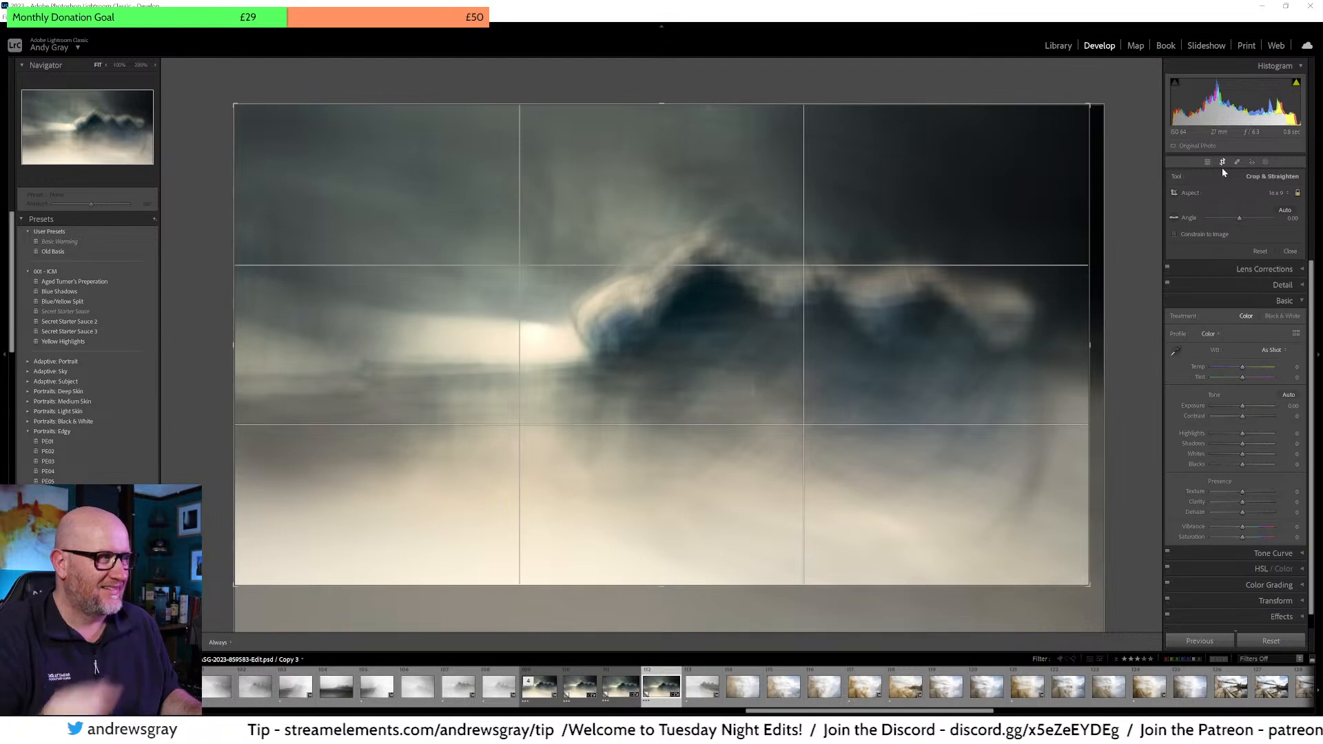
left_click(1275, 193)
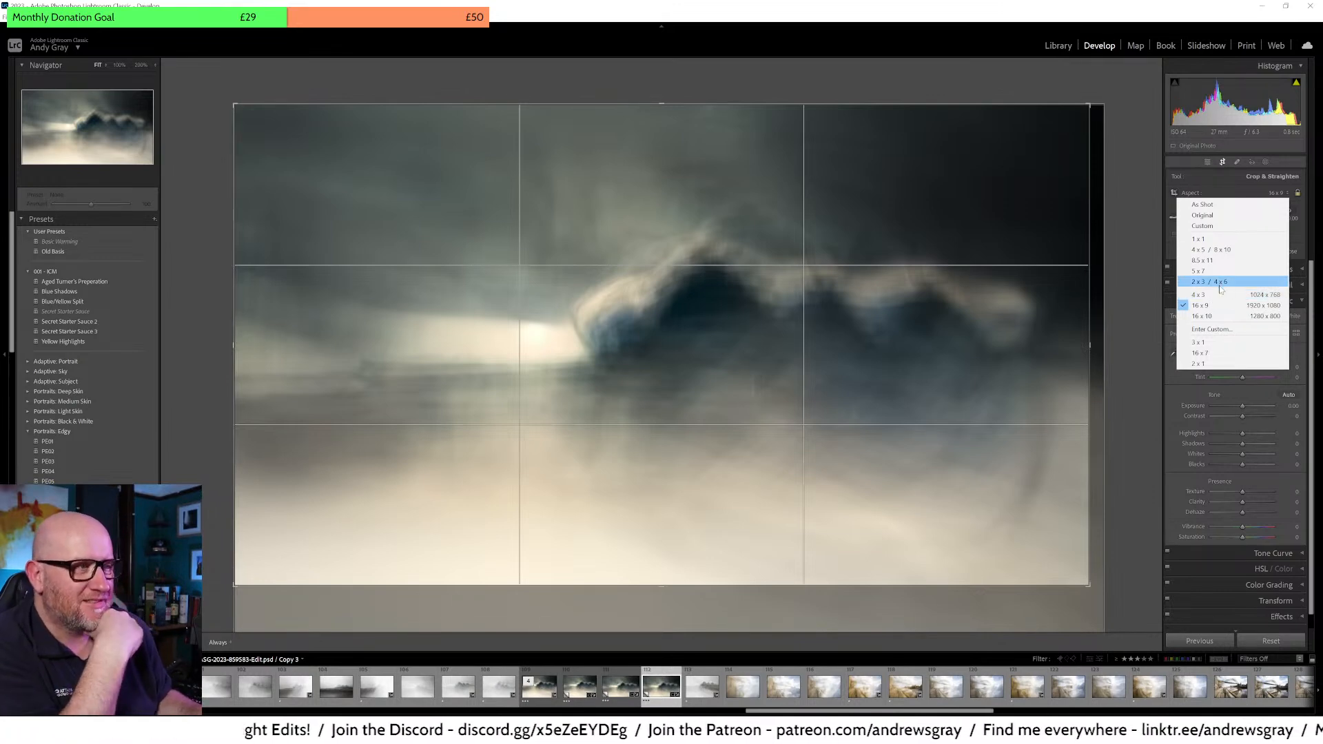
left_click(1200, 239)
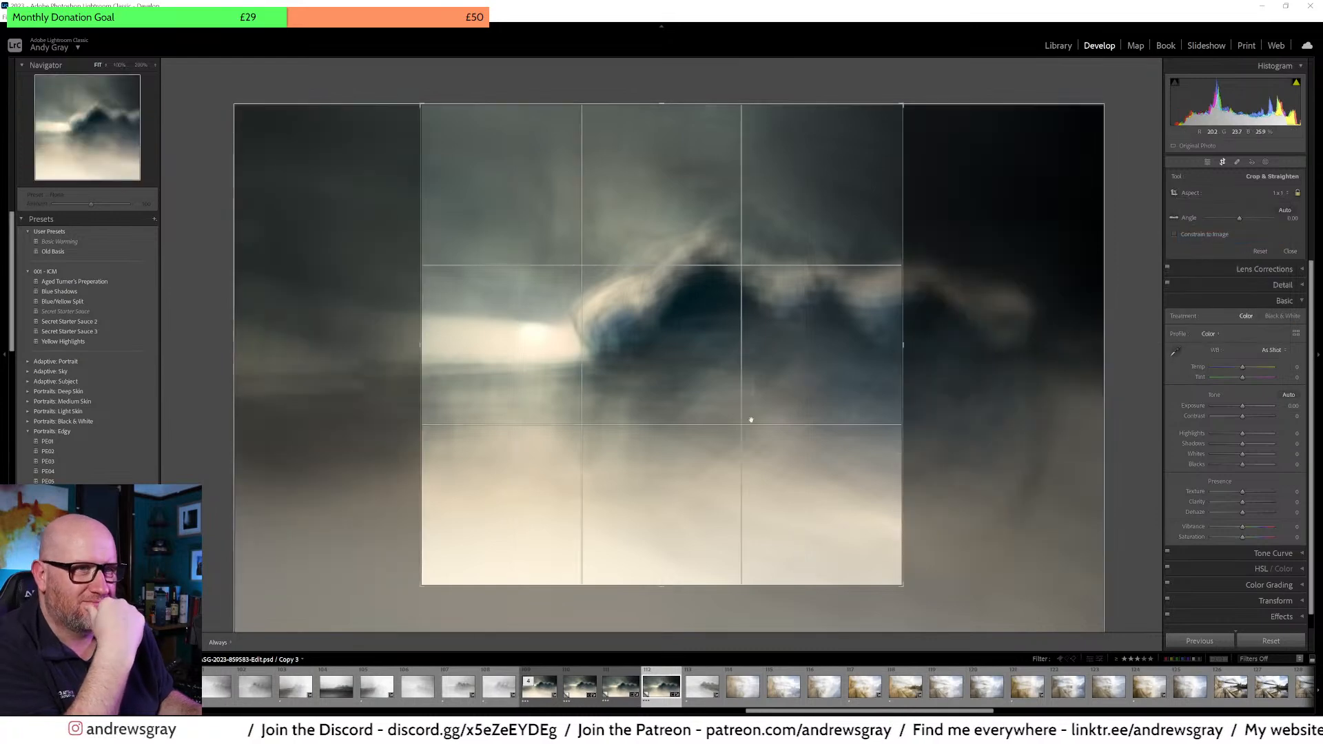
Step: Enlarge the square crop to the photo's full height, shift it towards the horizon glow, and apply it
left_click_drag(659, 586, 659, 622)
left_click_drag(714, 490, 772, 508)
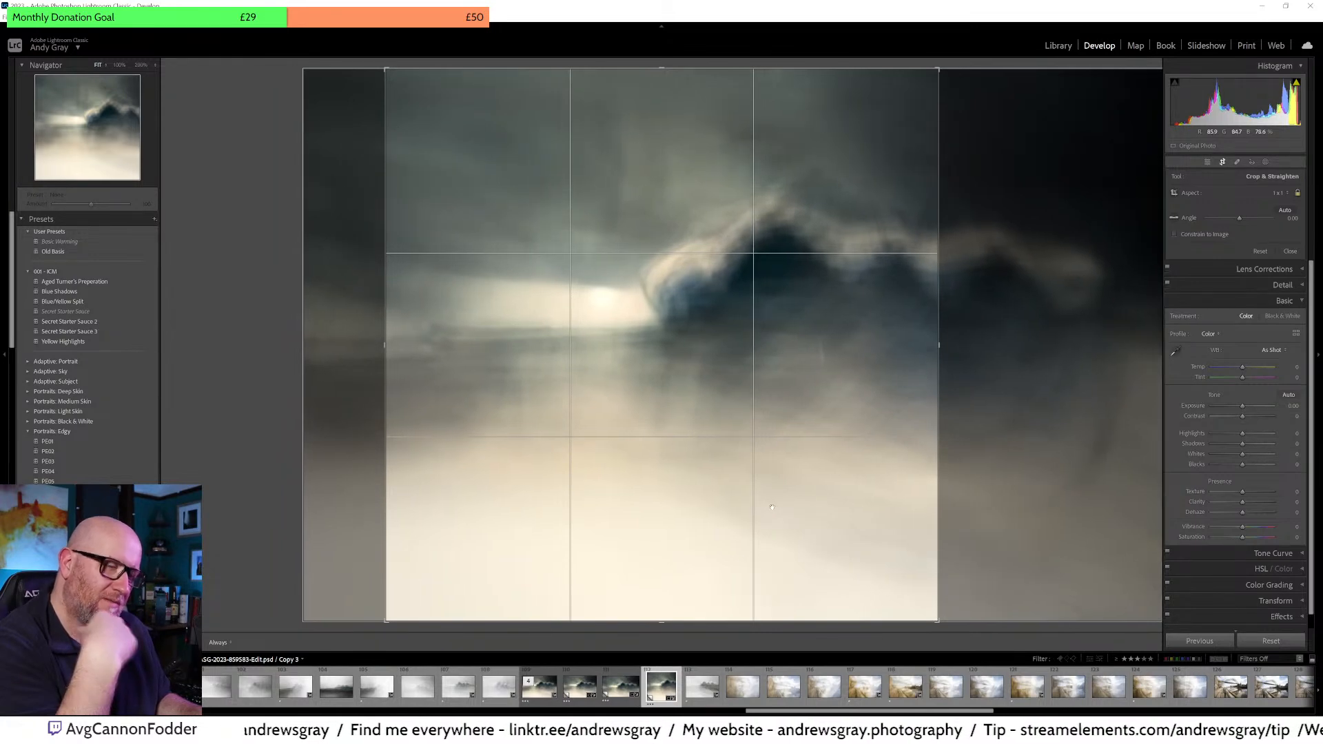
key("Return")
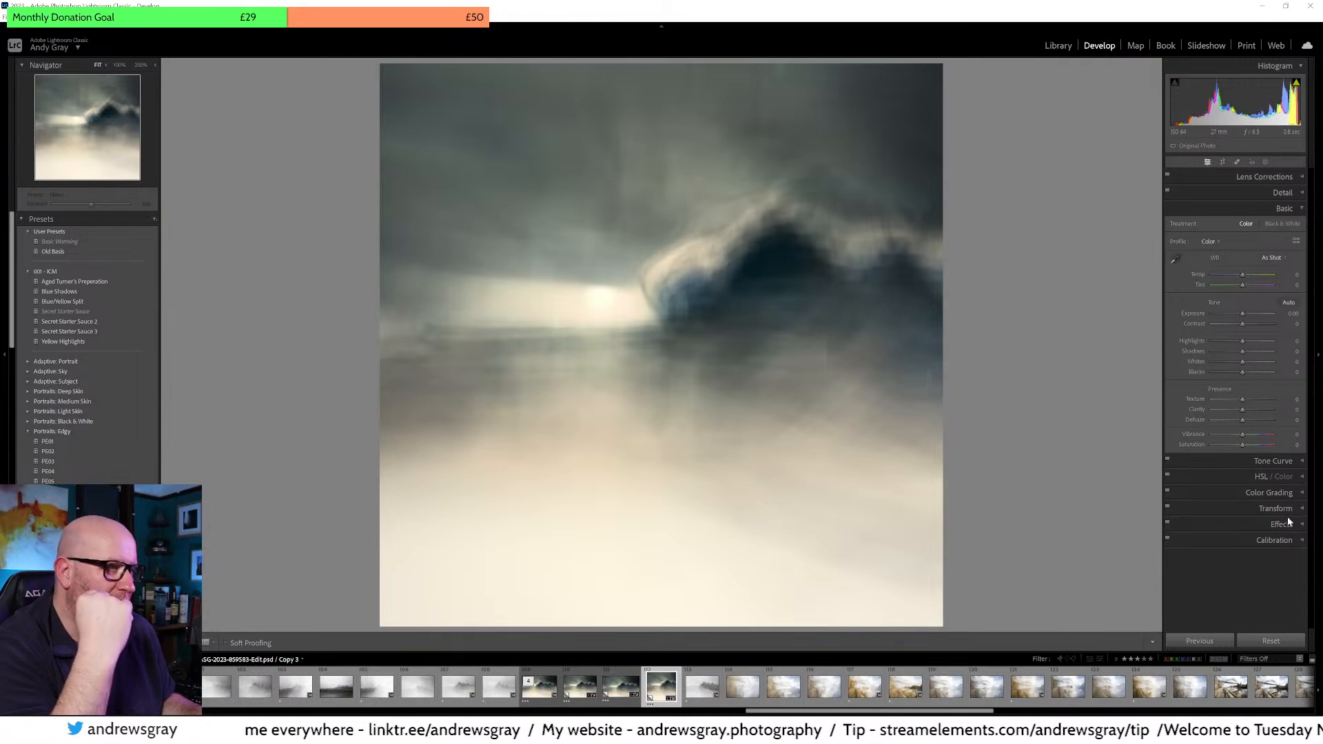
Step: Add a Highlight Priority post-crop vignette with Amount -29, Midpoint 31 and Feather 68
left_click(1267, 525)
left_click_drag(1243, 326, 1234, 330)
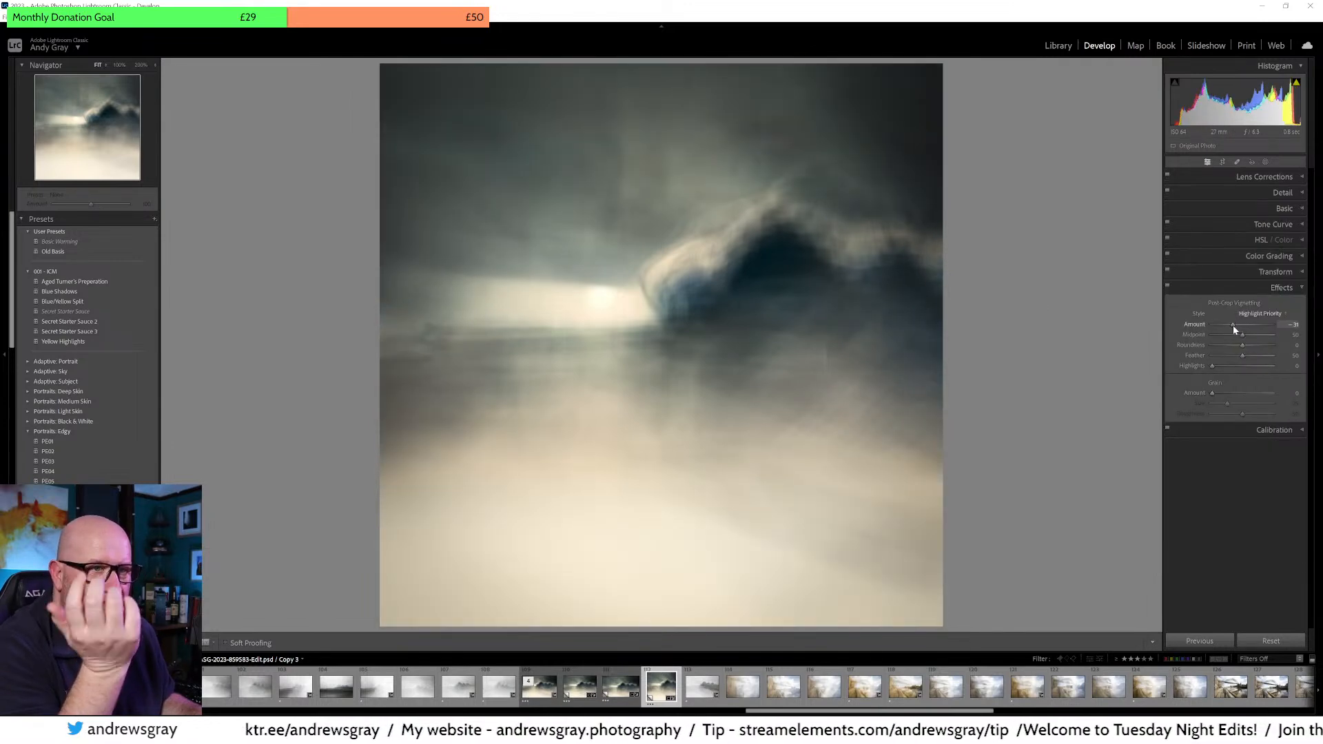
left_click(1231, 334)
left_click(1254, 356)
left_click_drag(1233, 325, 1234, 326)
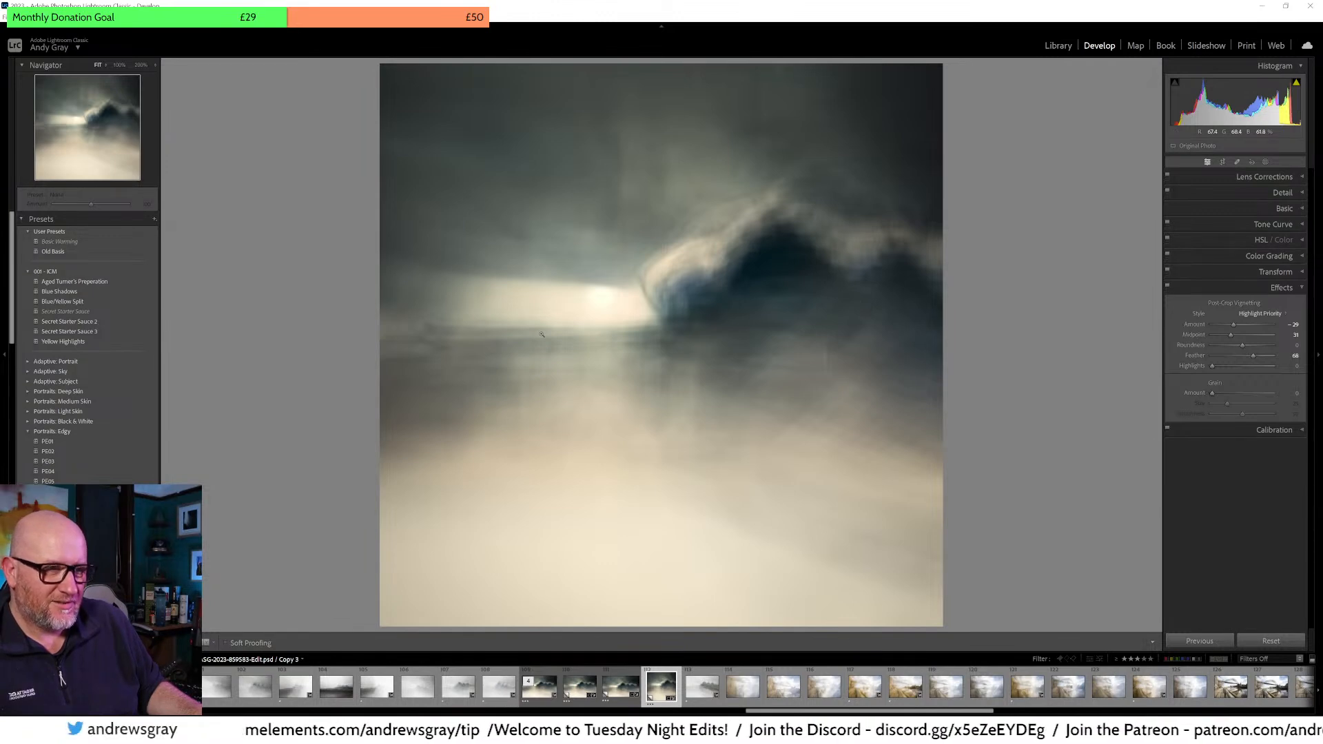
Step: Create another virtual copy of the square version, shift its 1 x 1 crop slightly towards the photo's left edge, and apply it
right_click(643, 407)
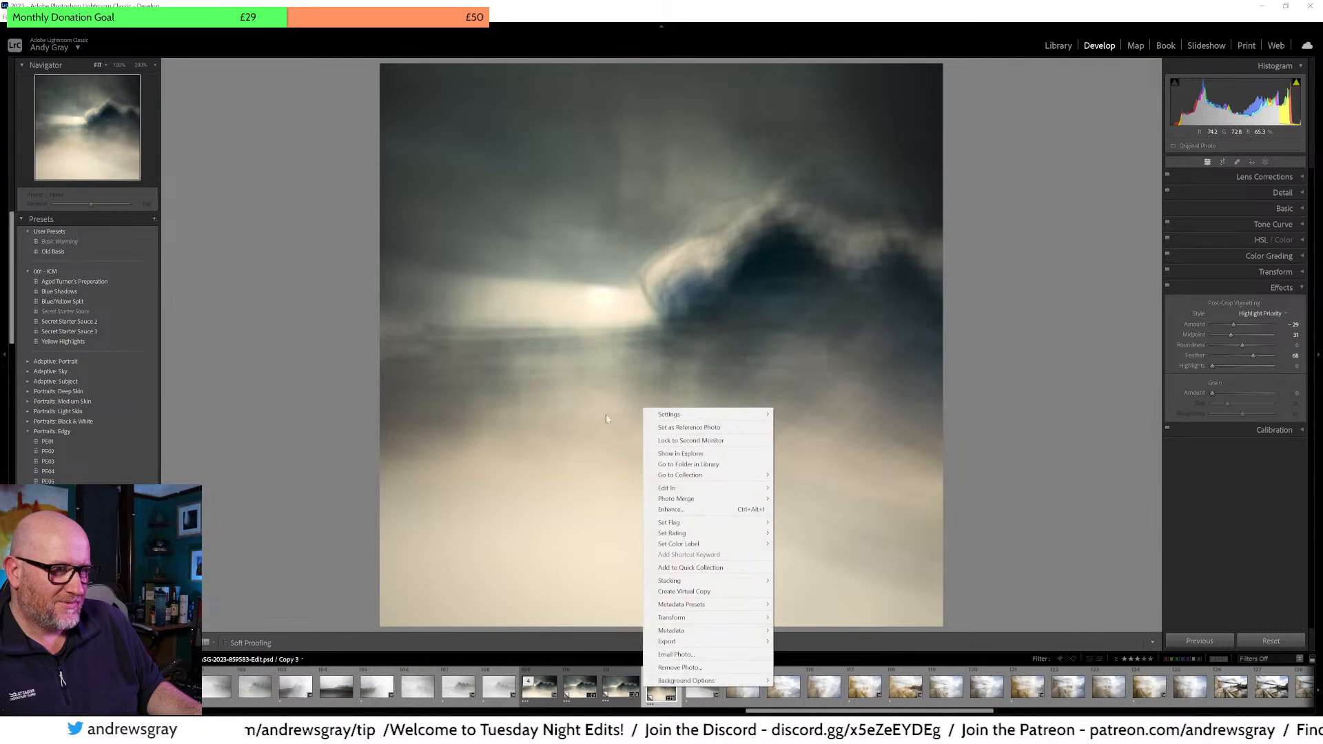
left_click(704, 592)
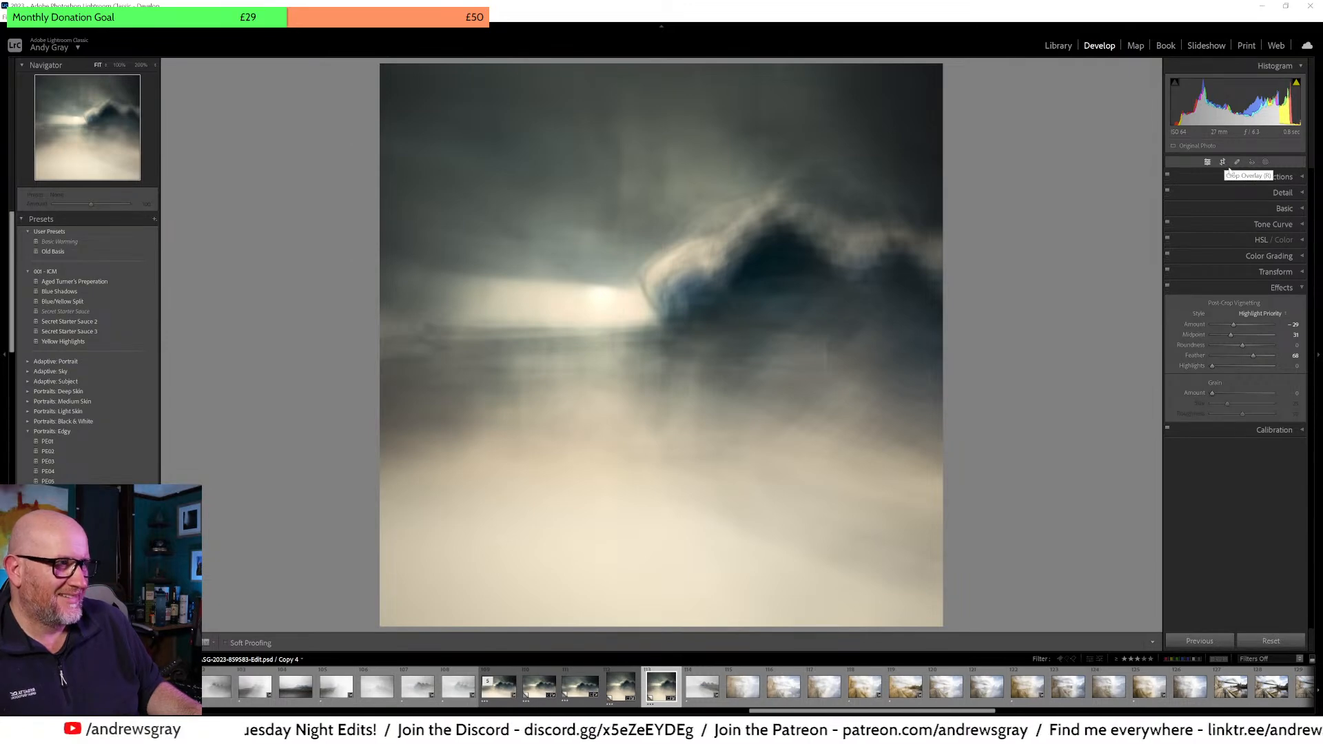
left_click(1225, 164)
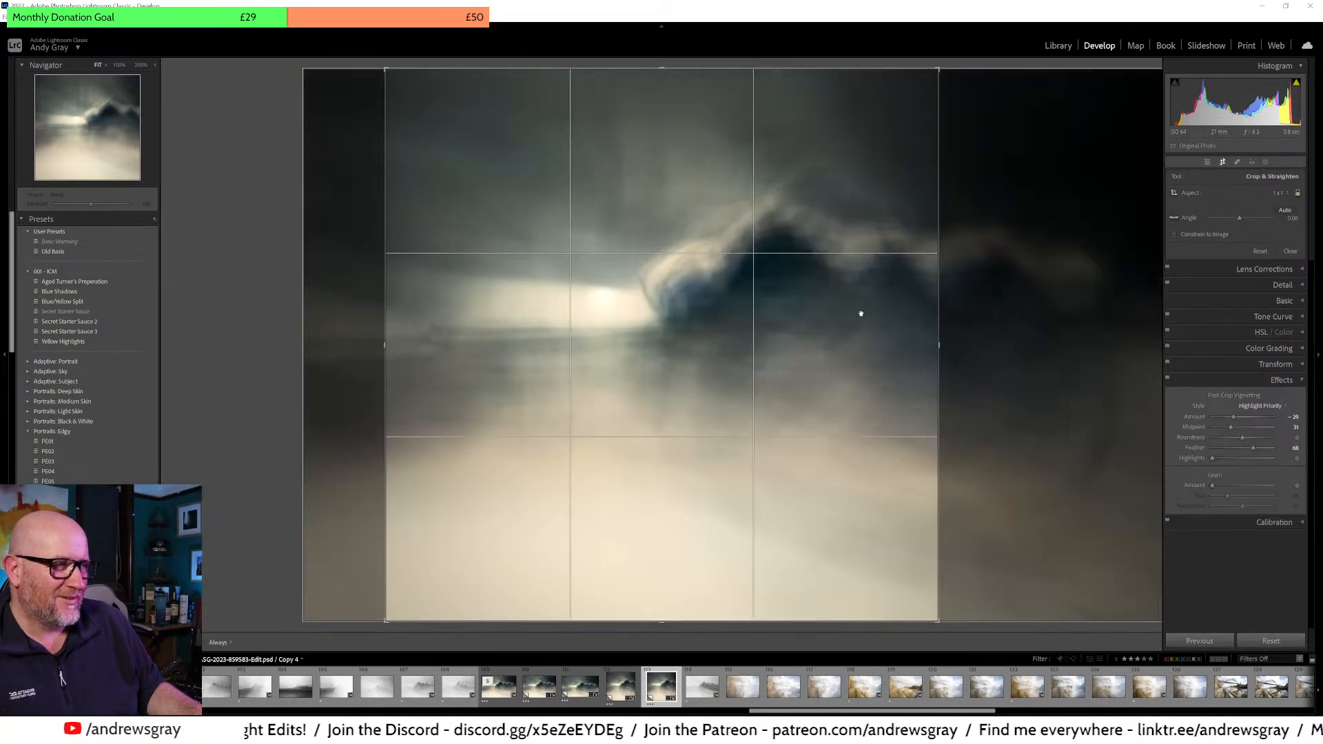
left_click_drag(597, 406, 903, 396)
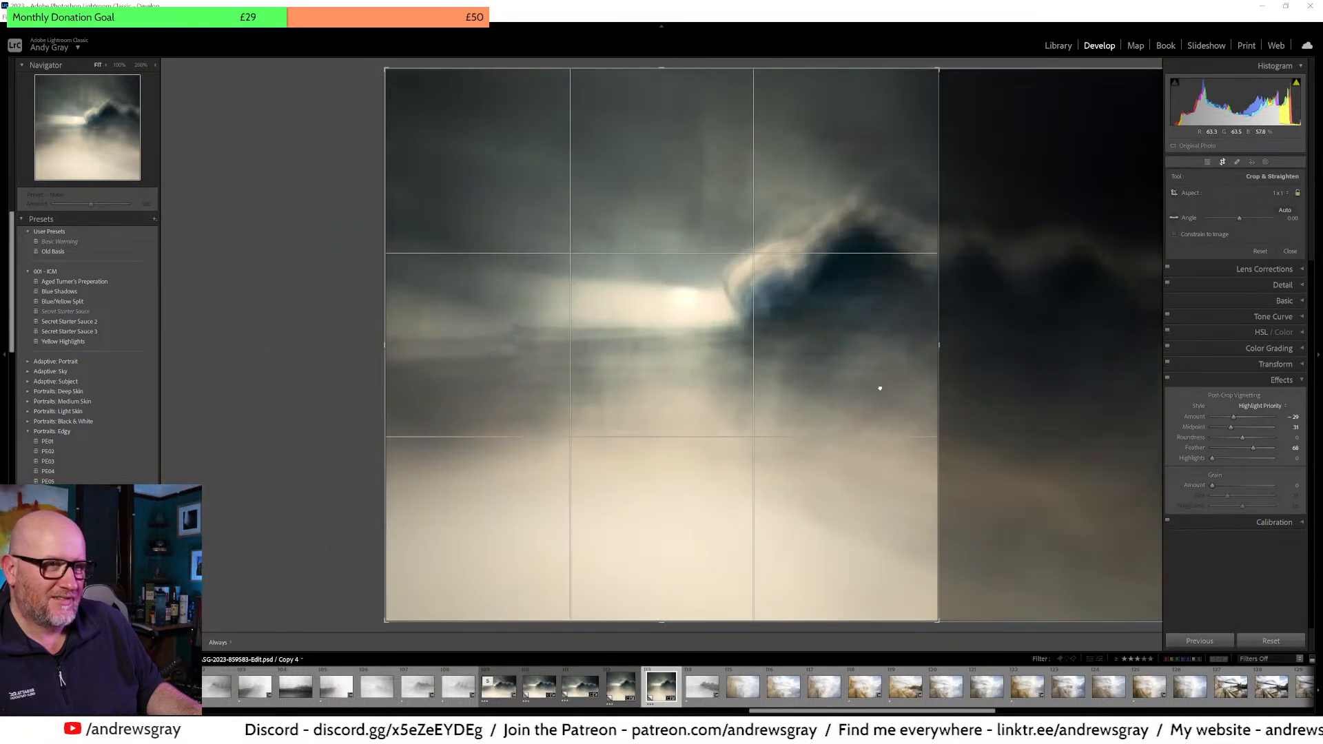
left_click_drag(761, 371, 696, 367)
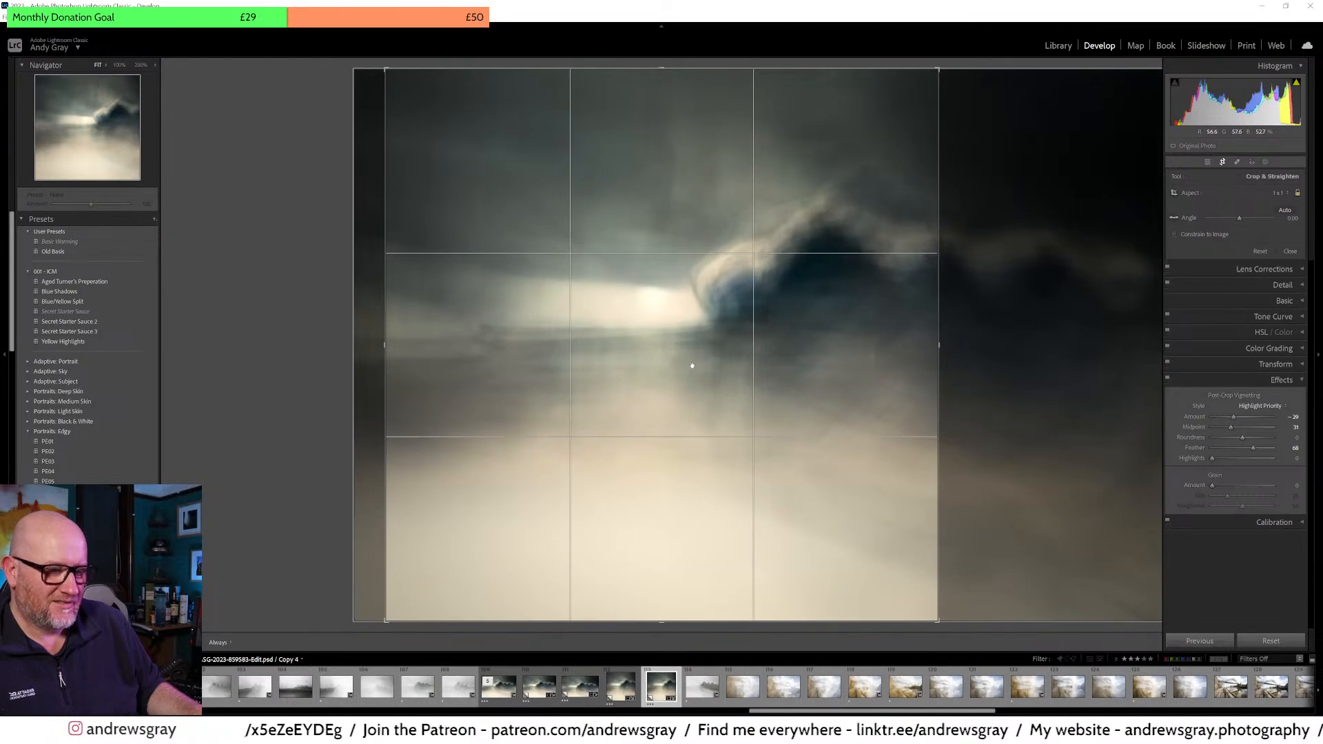
key("Return")
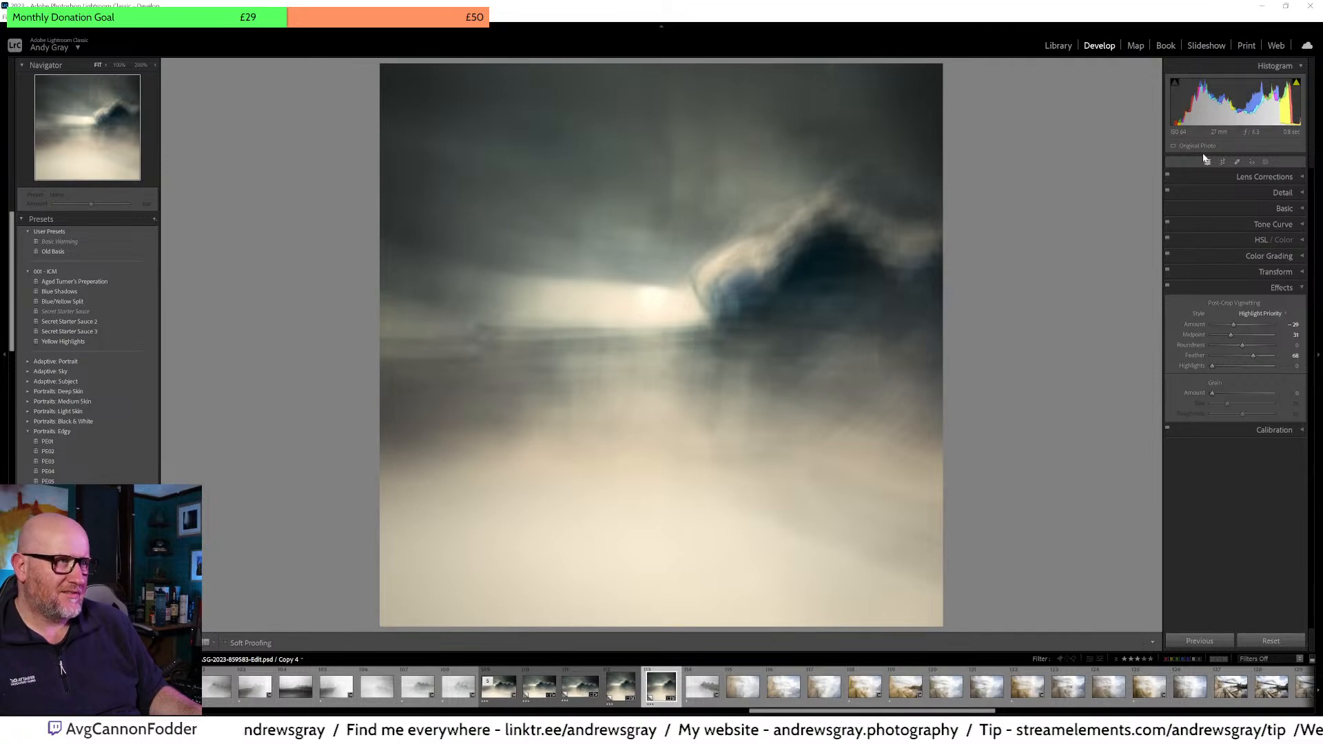
Step: Reposition the new copy's square crop towards the photo's right edge so it frames the whole dark building, and apply it
left_click(1223, 161)
mouse_move(827, 359)
left_mouse_down()
mouse_move(544, 366)
mouse_move(601, 377)
left_mouse_up()
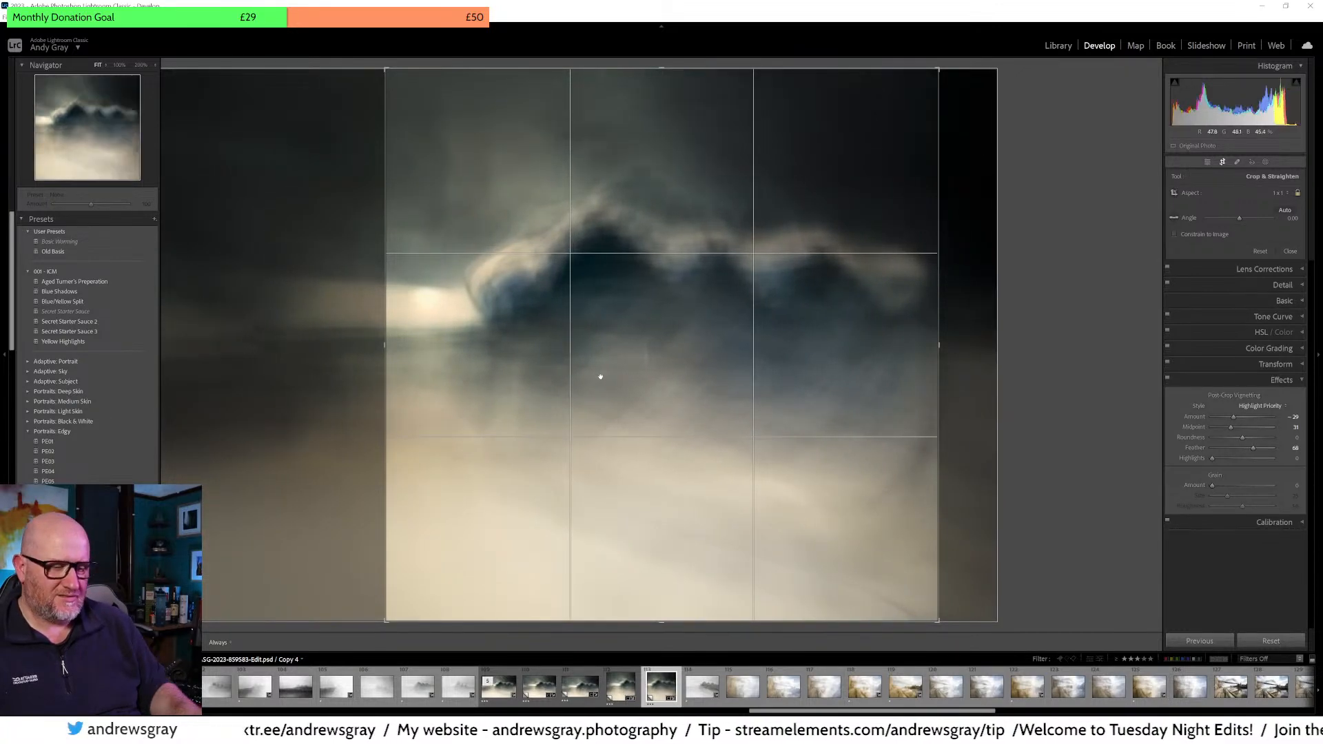
key("Return")
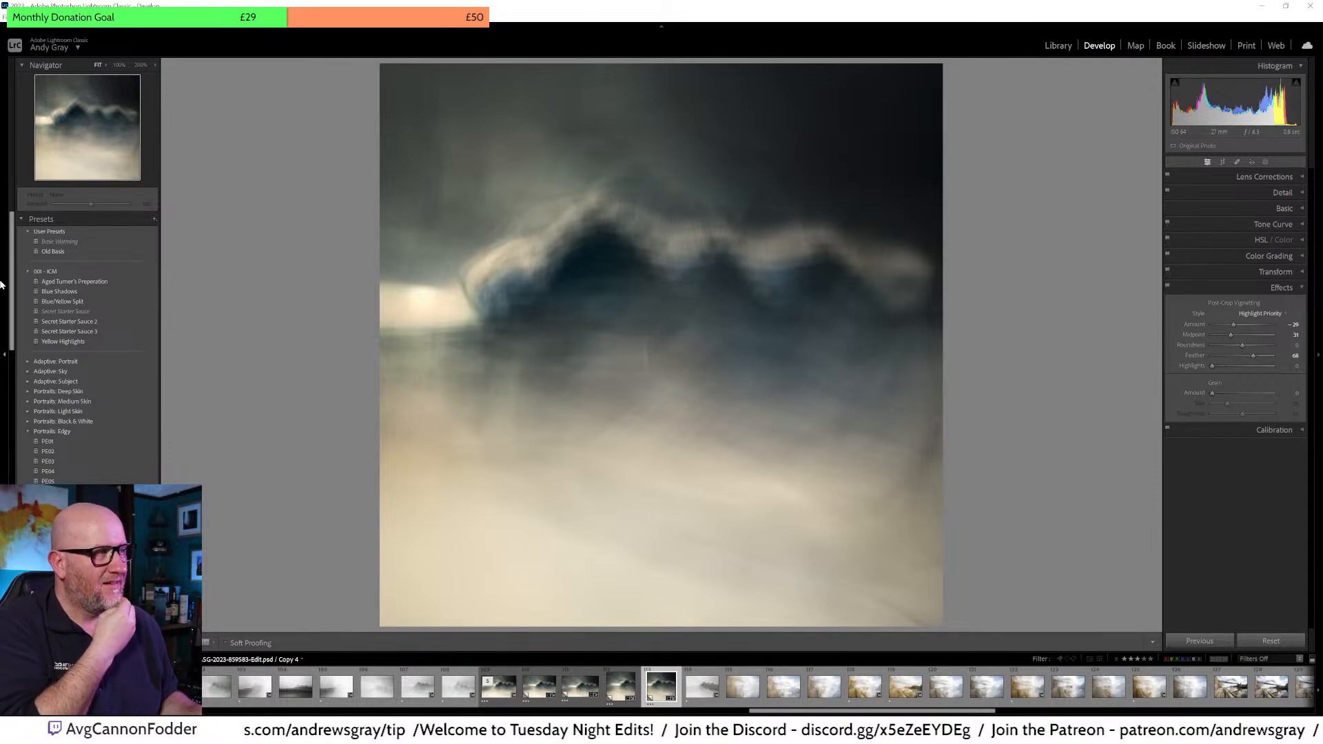
Step: Compare the new square virtual copy with the previous square copy
left_click(50, 282)
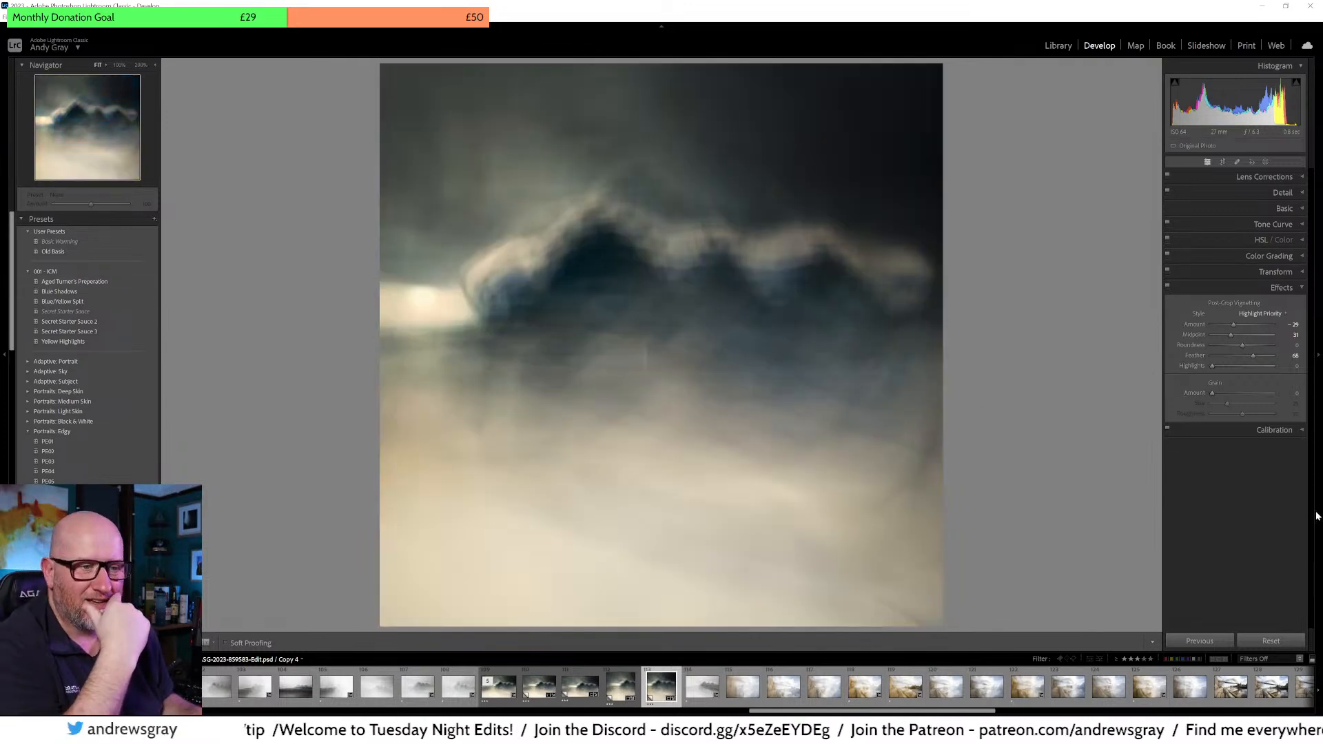
left_click(624, 693)
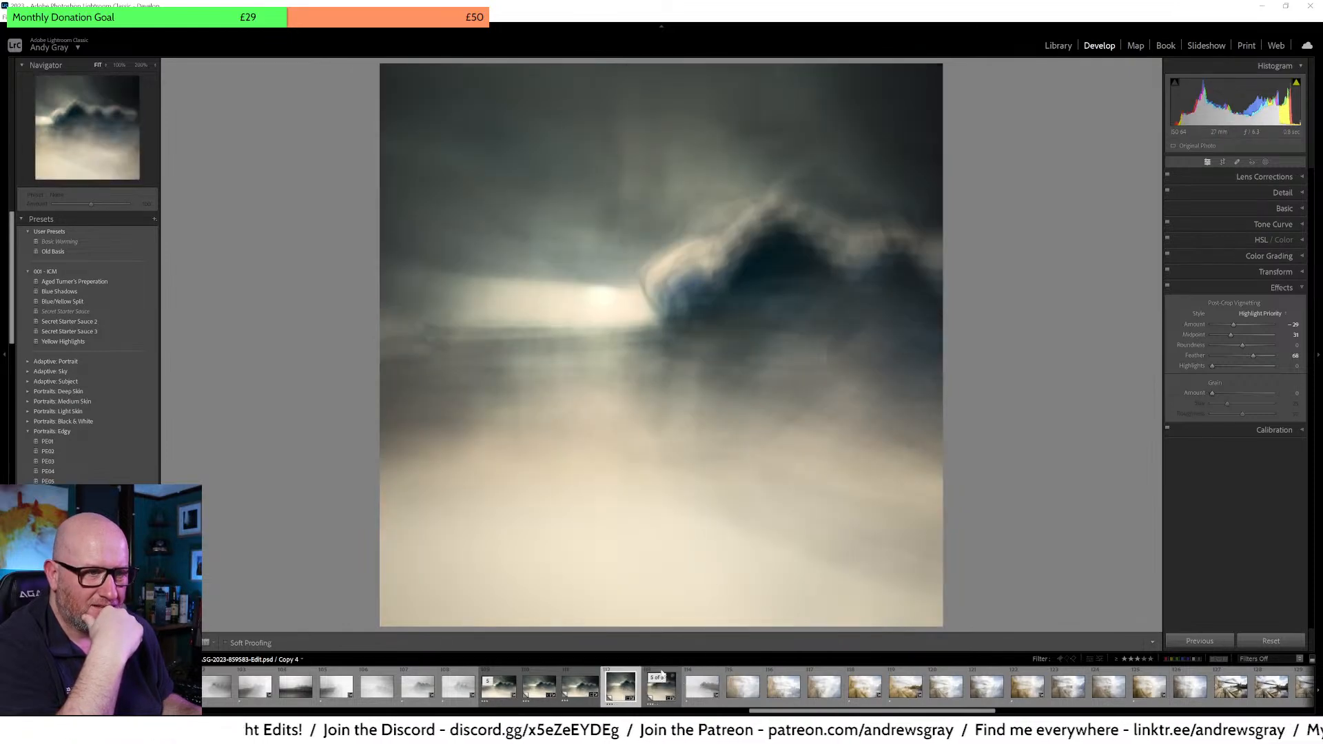
left_click(660, 679)
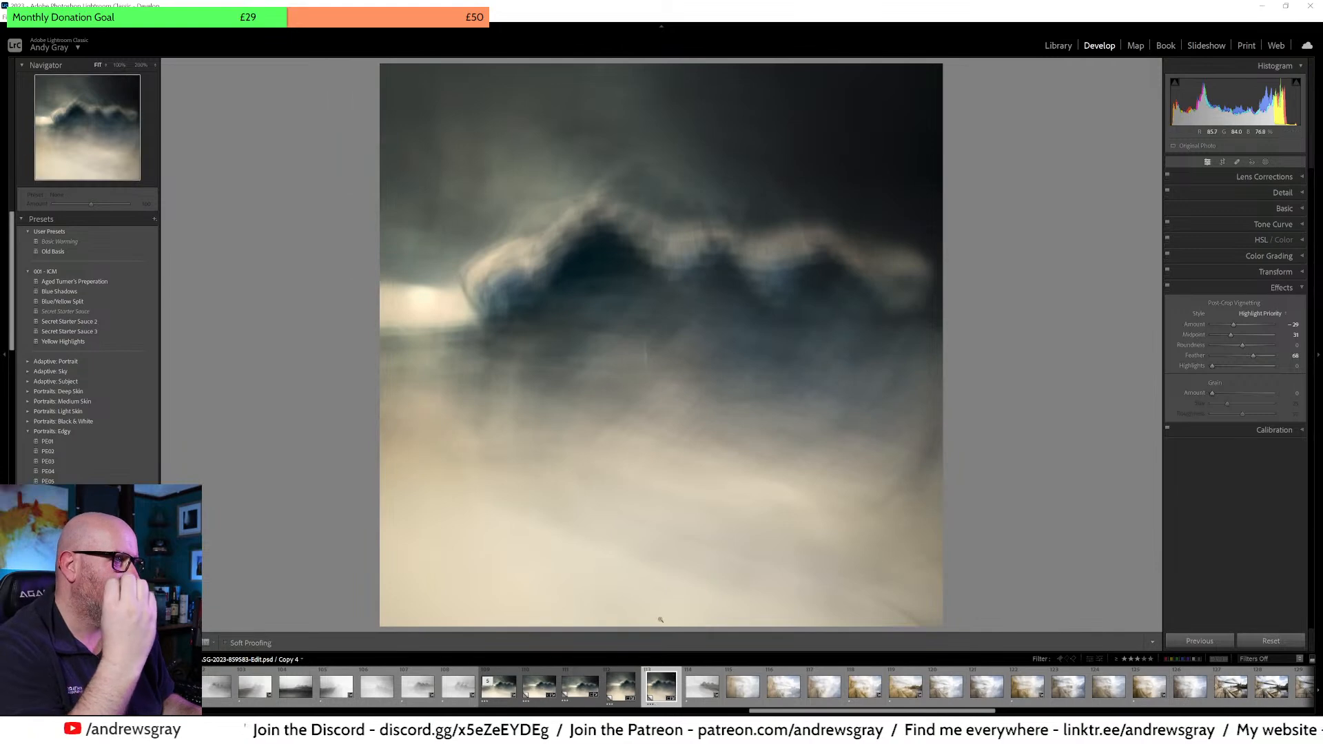
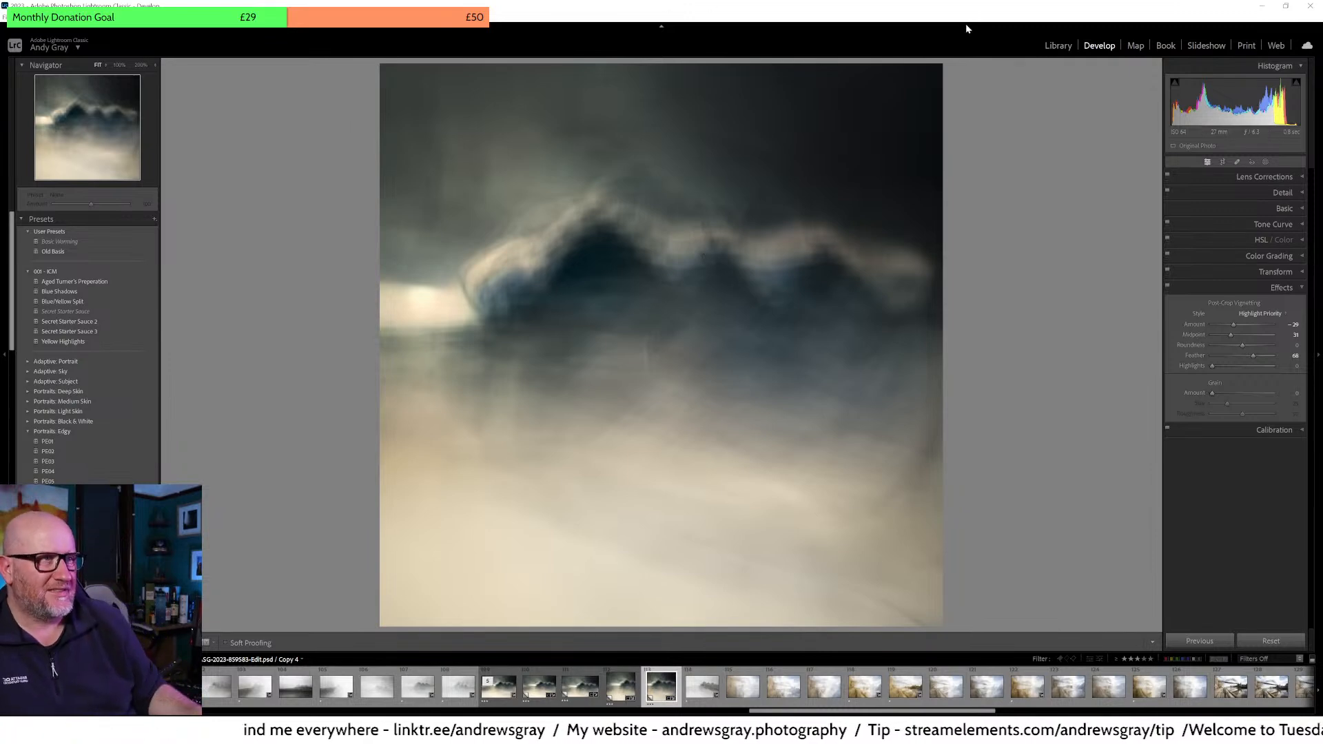
left_click(1059, 45)
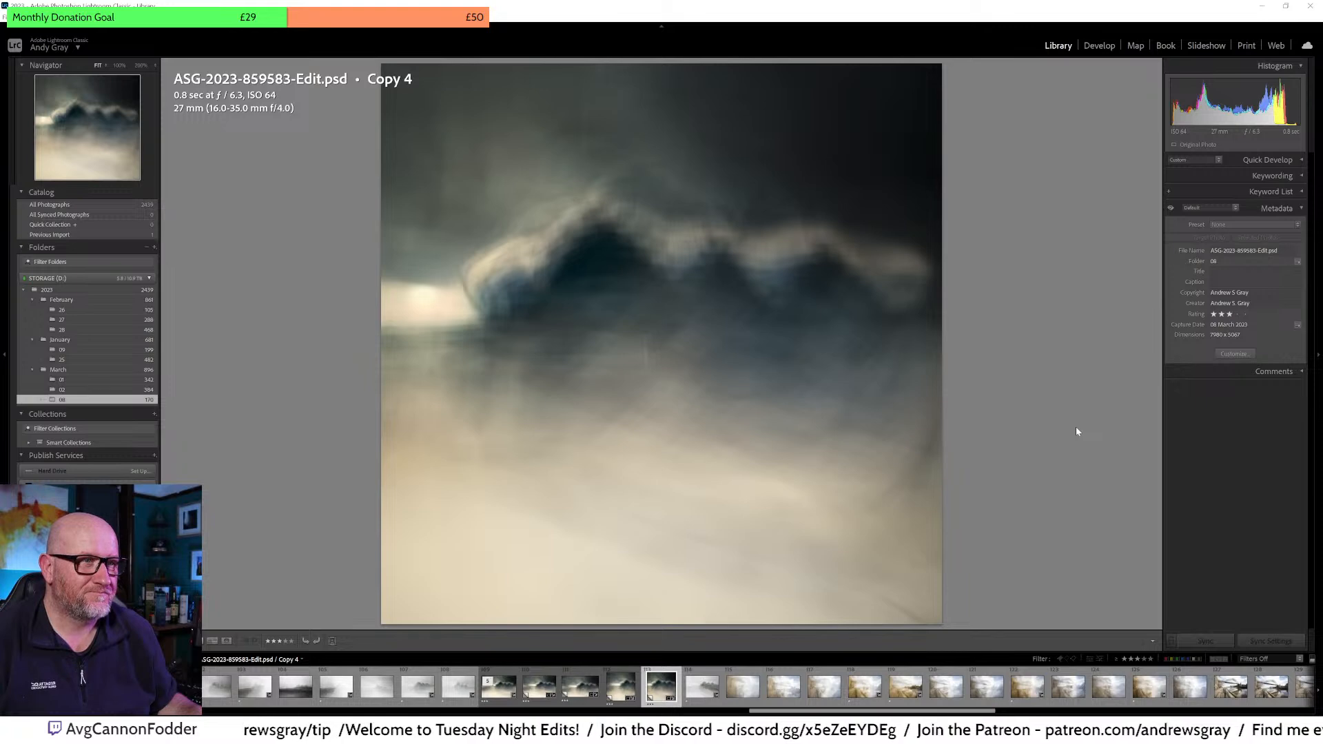
key("Left")
key("Left")
key("Right")
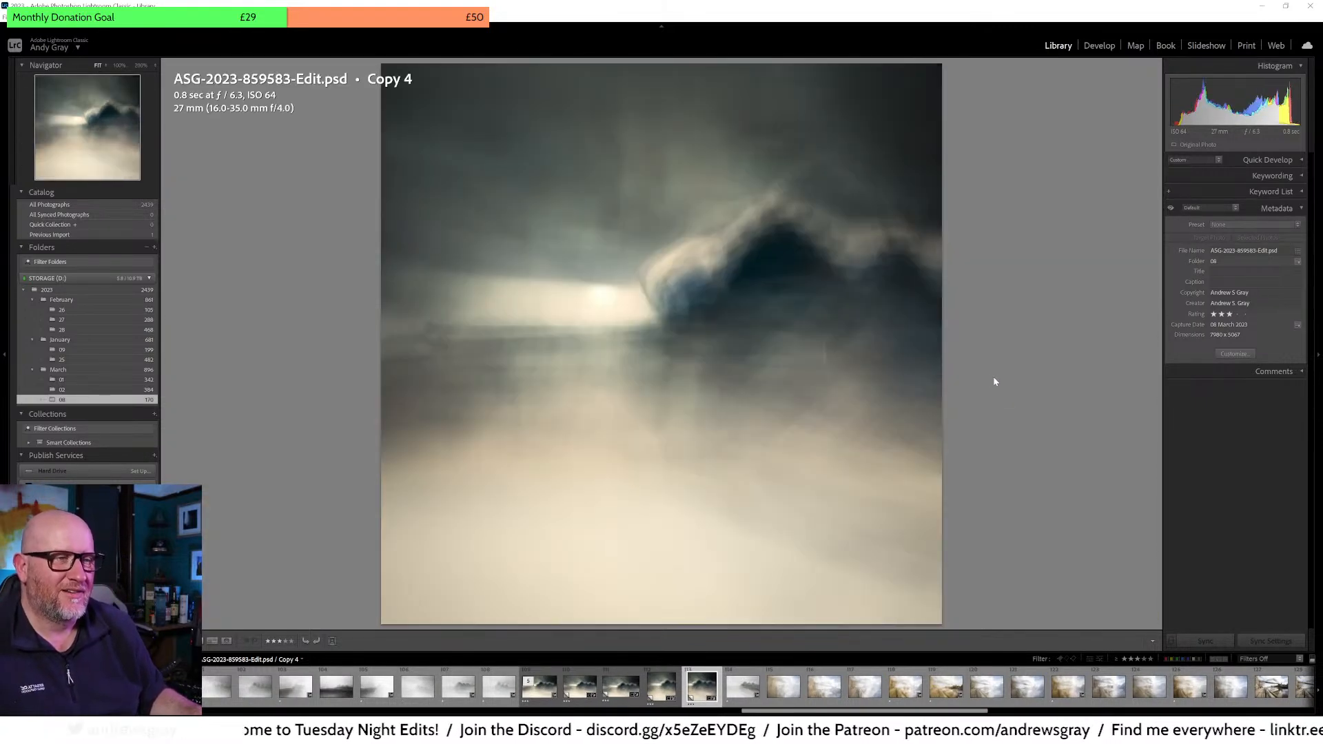
key("Left")
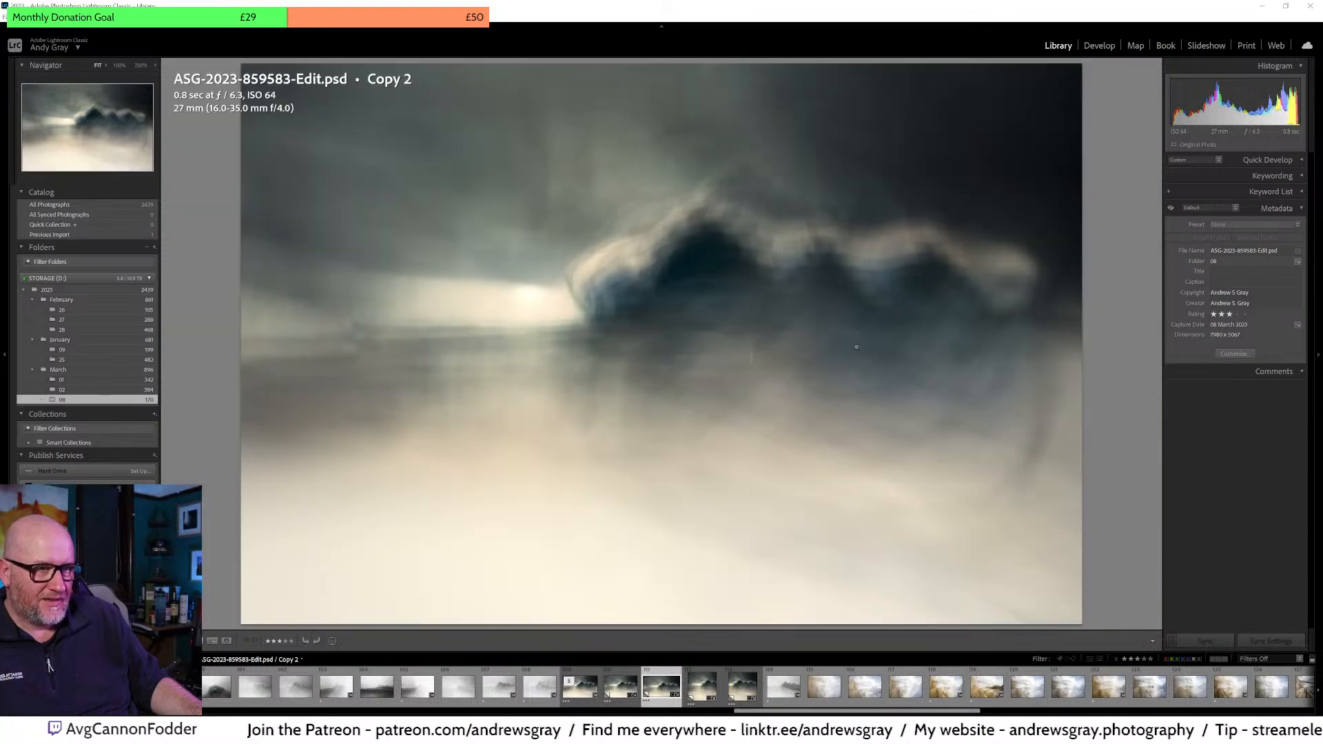
key("Left")
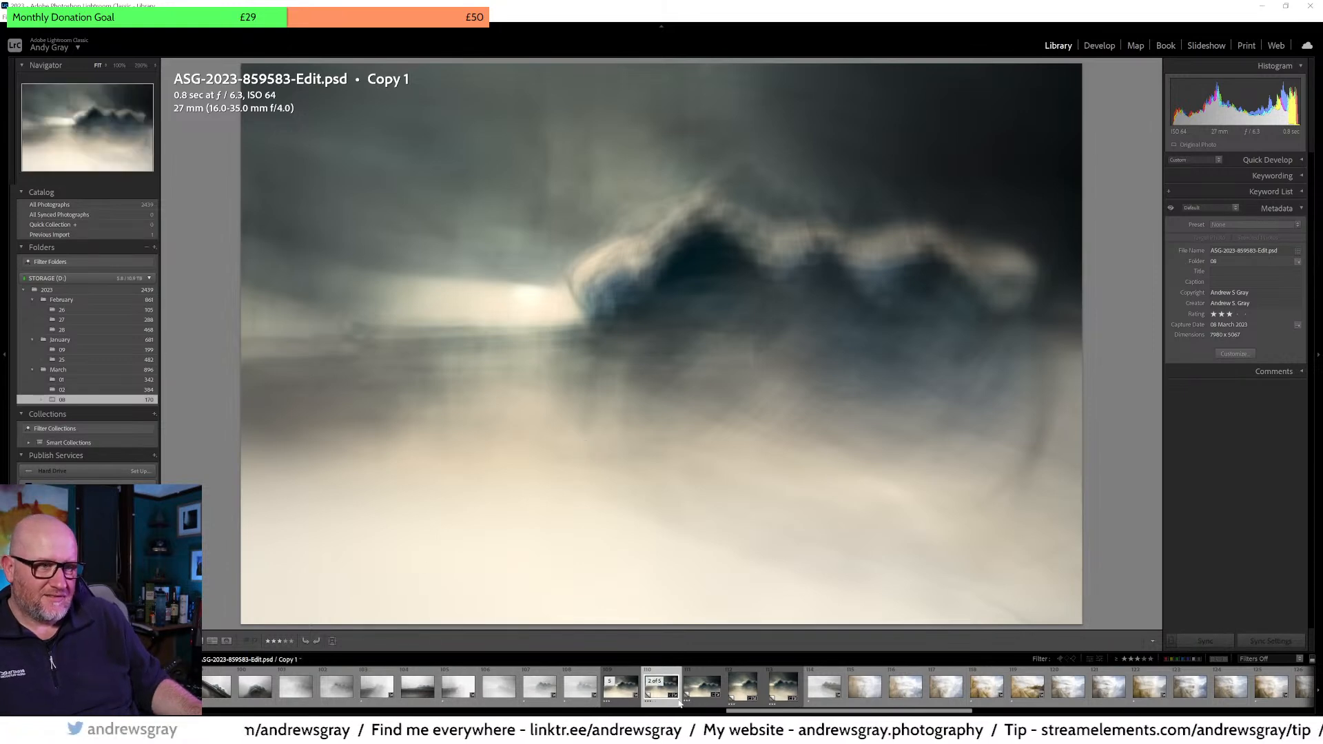
scroll(672, 687, "up", 5)
scroll(662, 683, "up", 15)
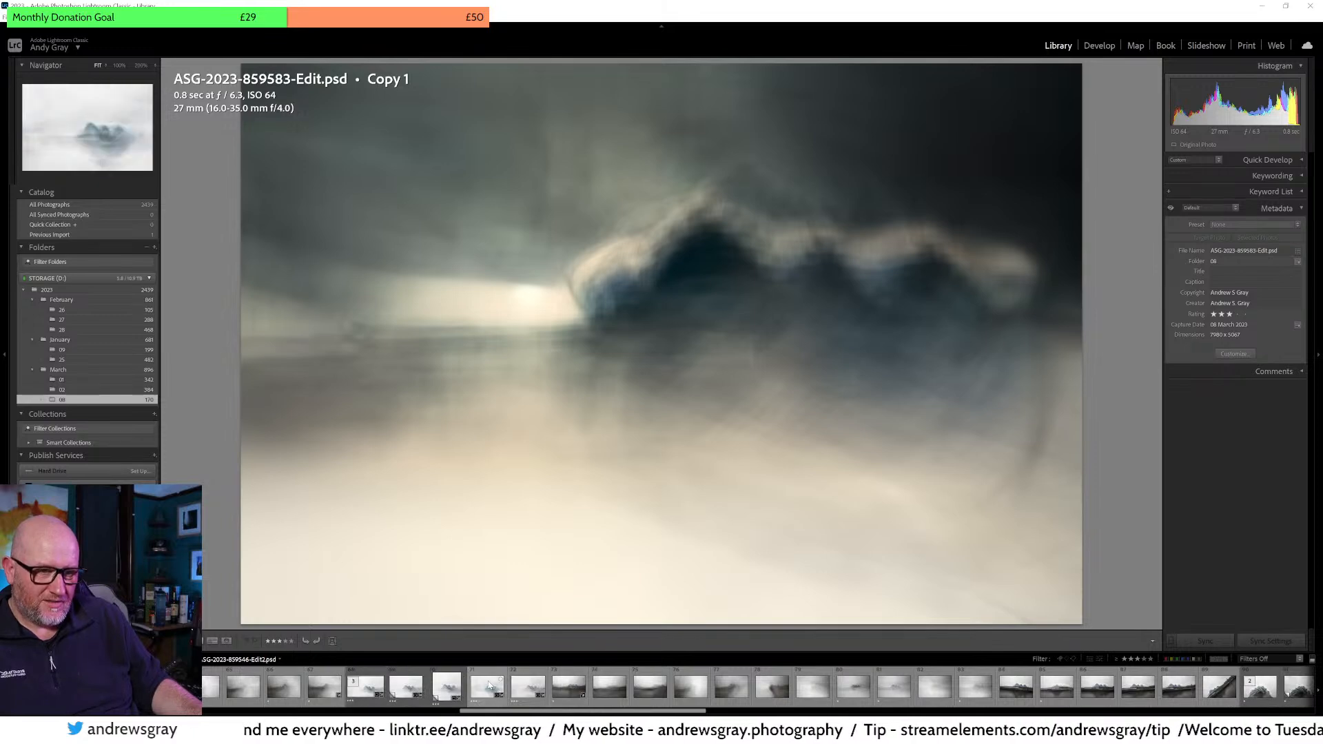
left_click(487, 686)
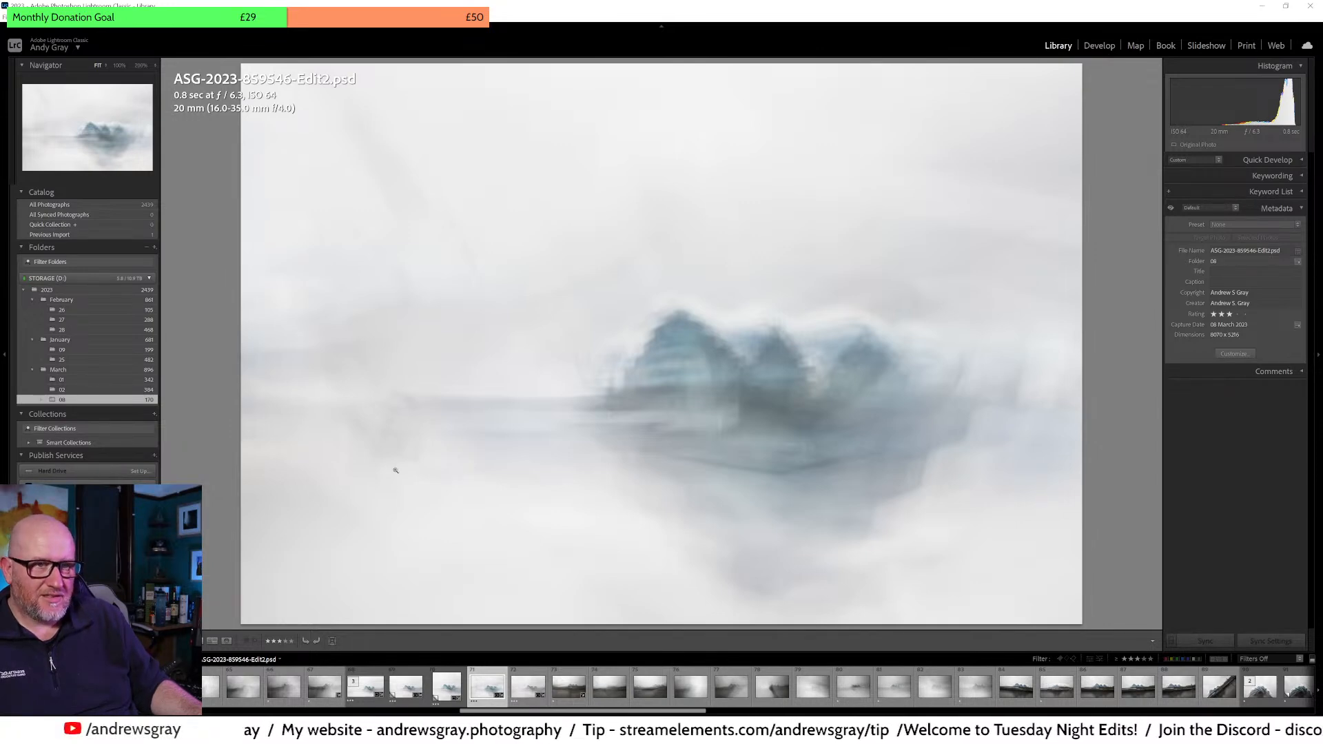
left_click(450, 685)
key("shift+Left")
key("shift+Left")
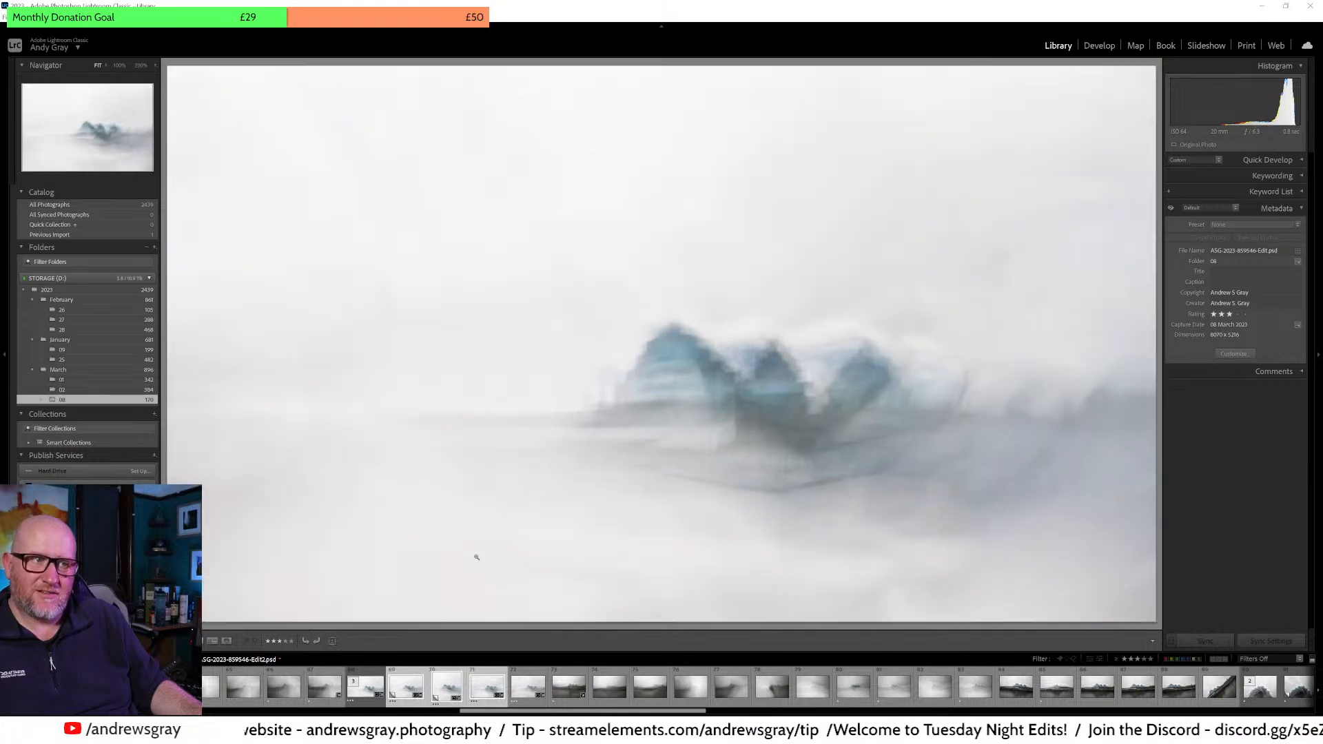
key("Right")
key("Right")
key("Right")
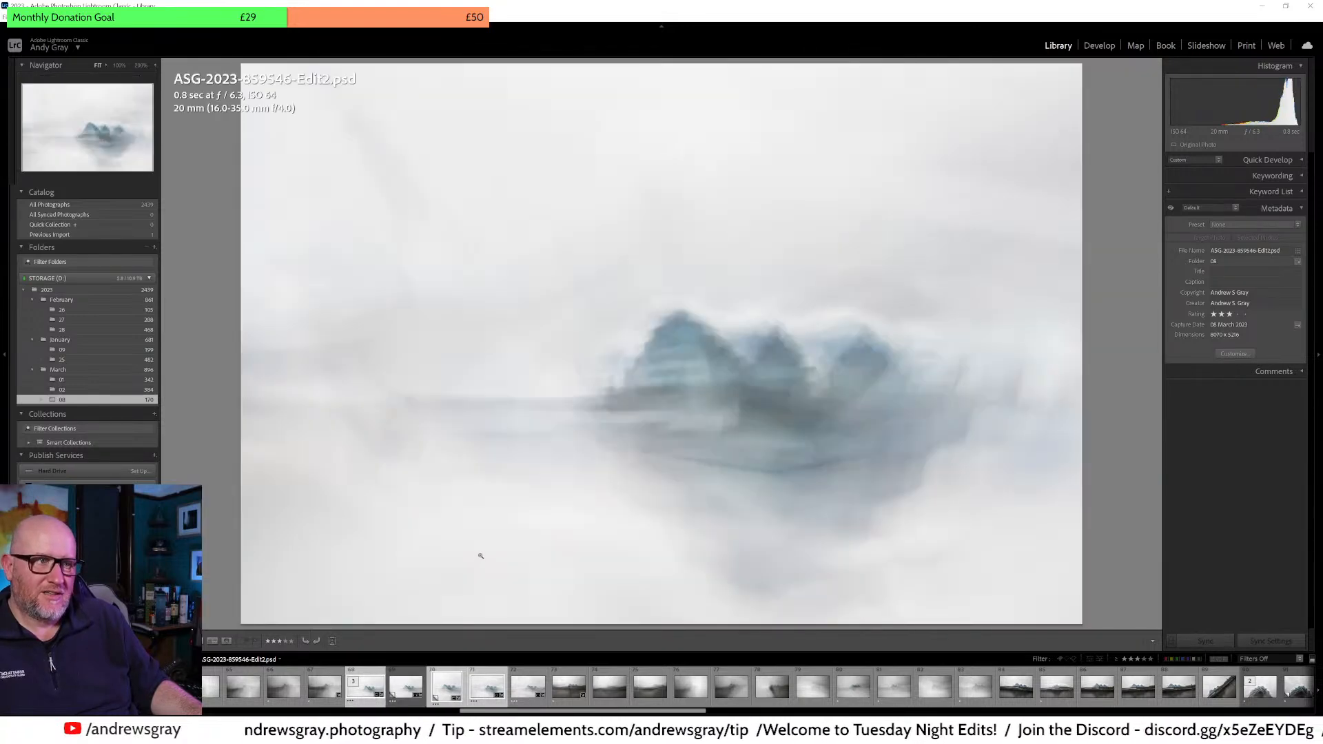
scroll(643, 692, "down", 6)
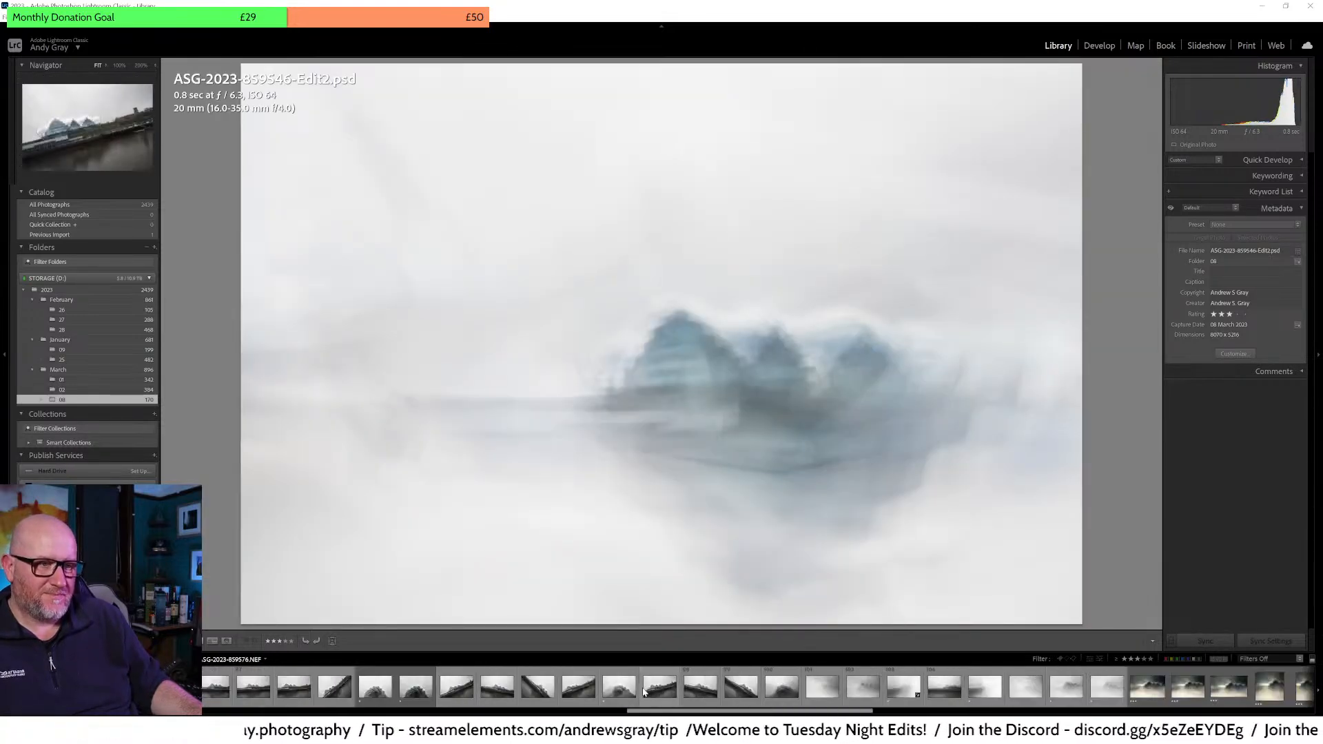
left_click(796, 687)
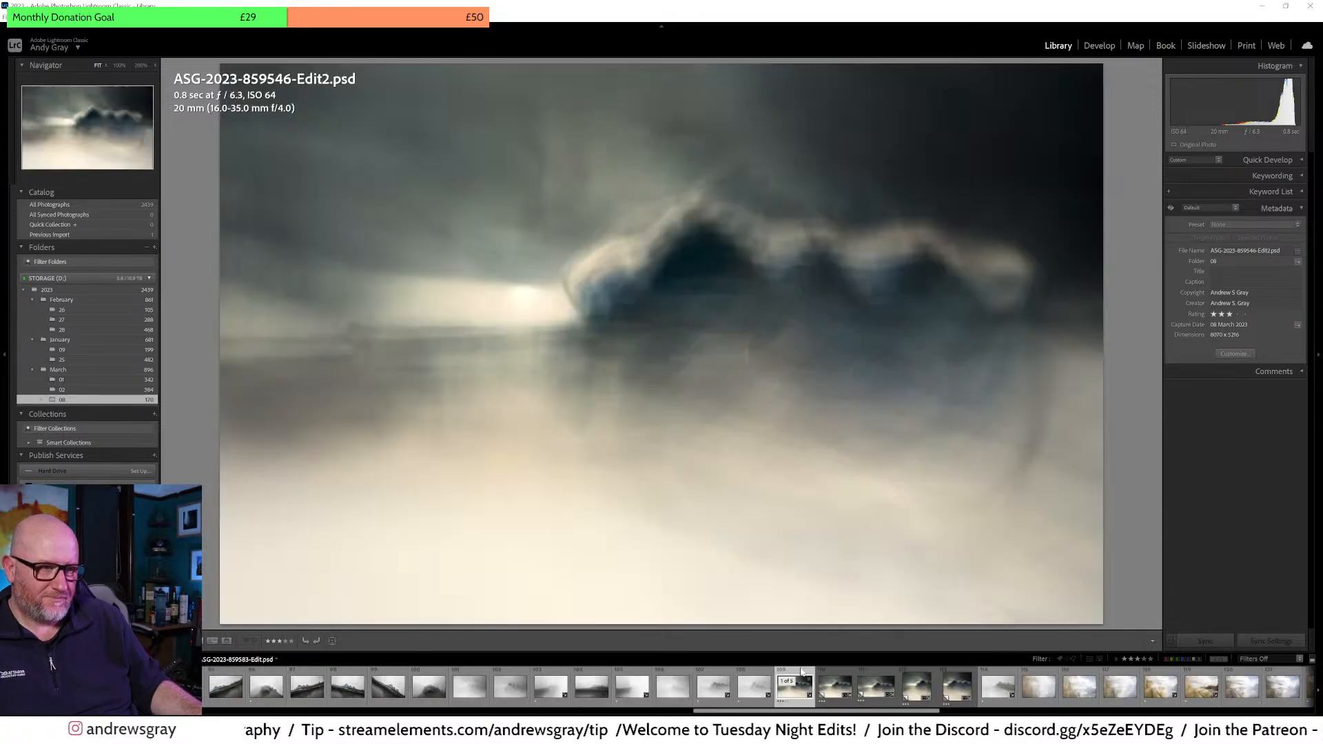
key("Right")
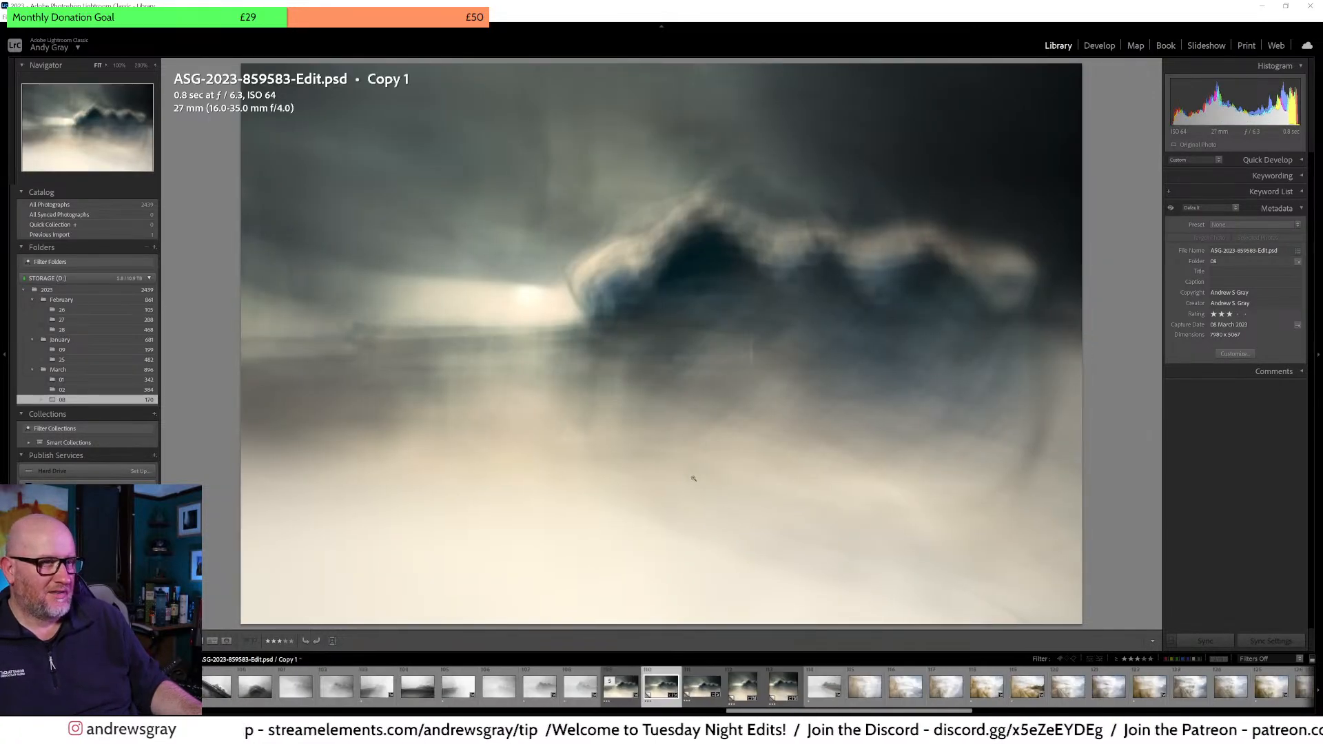
key("Right")
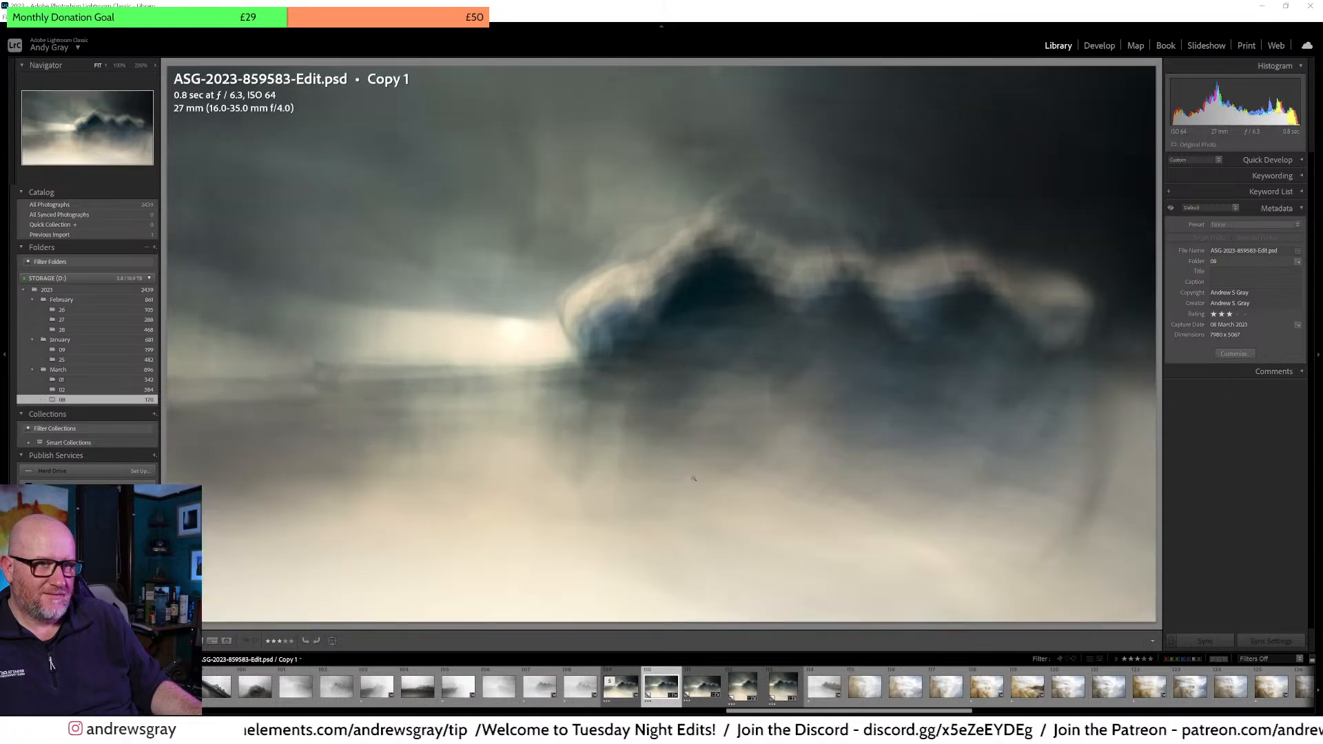
key("Left")
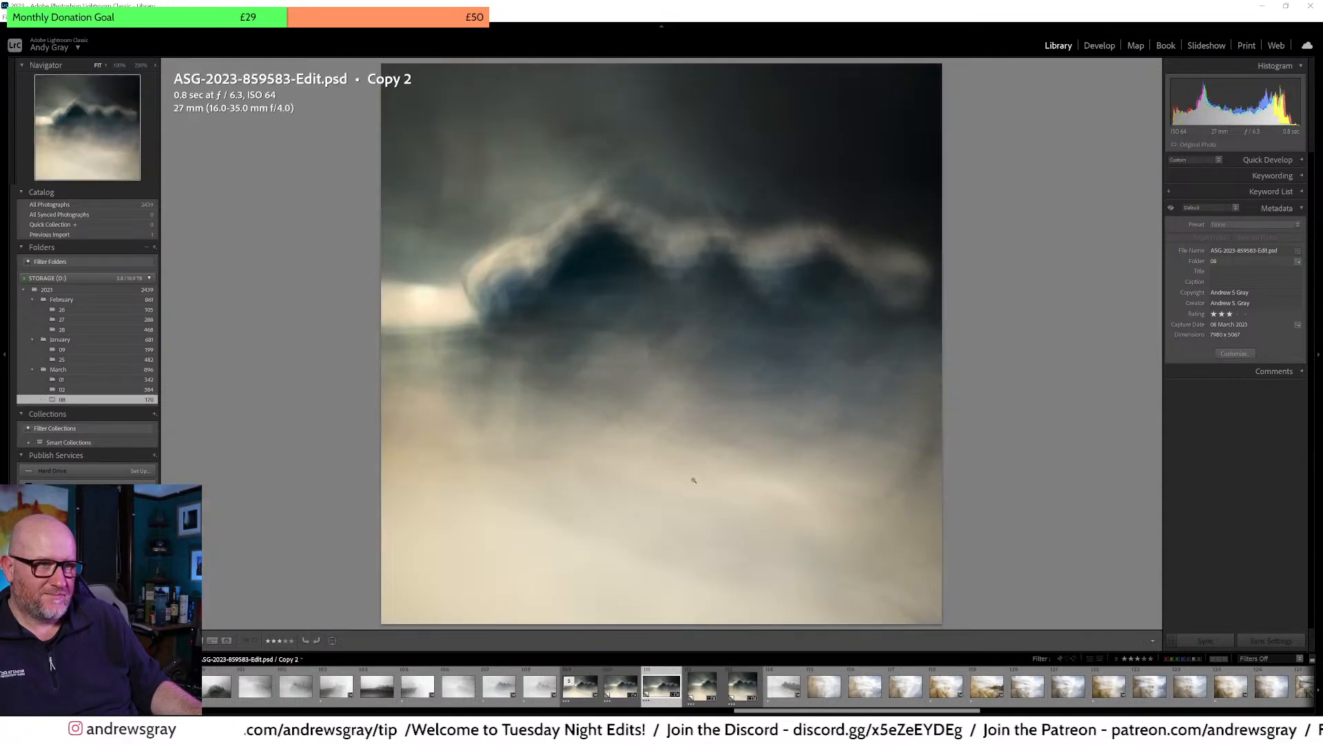
key("Right")
key("Right")
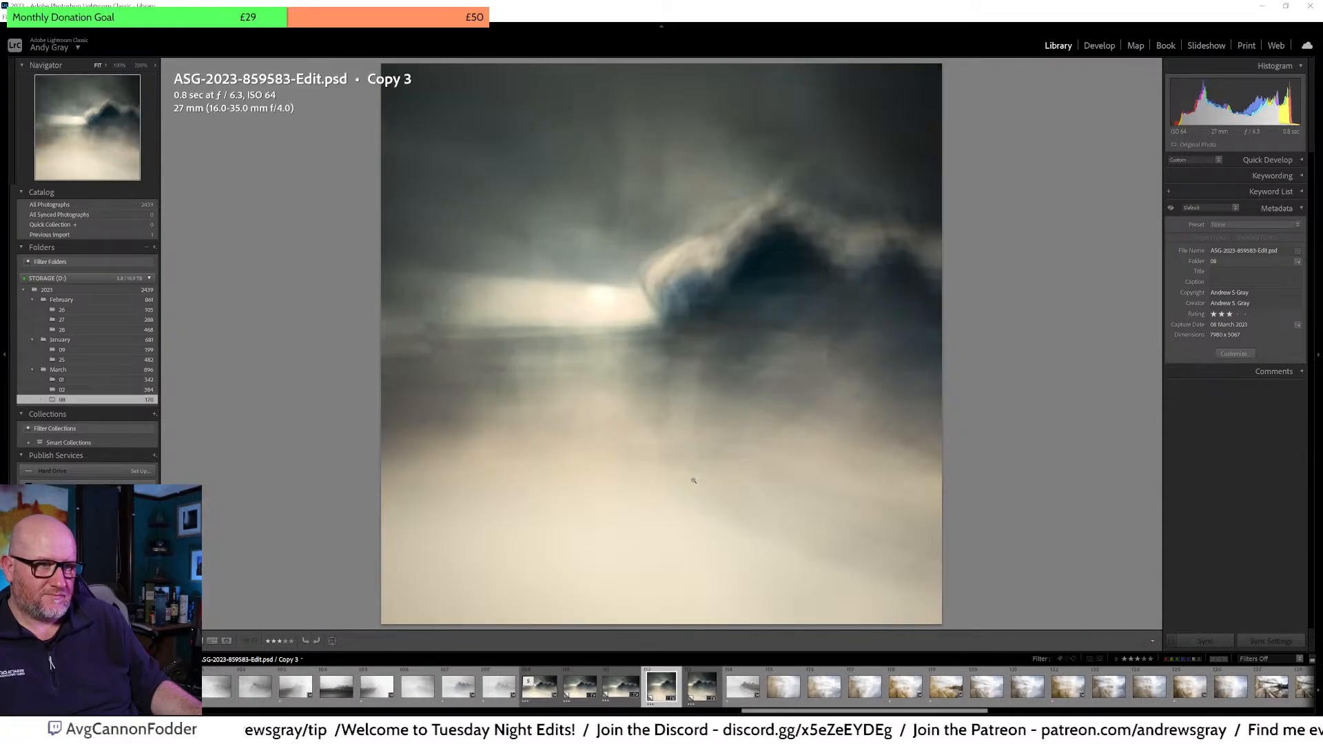
key("Left")
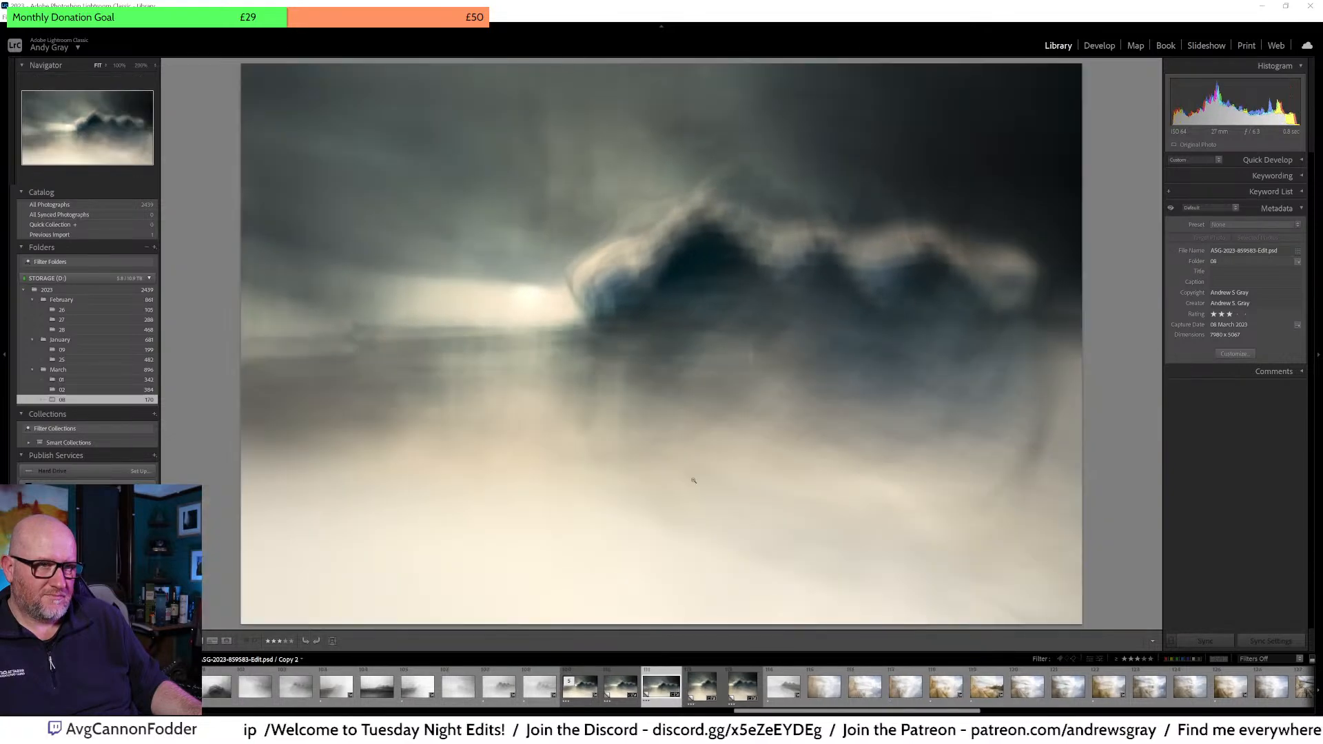
key("Left")
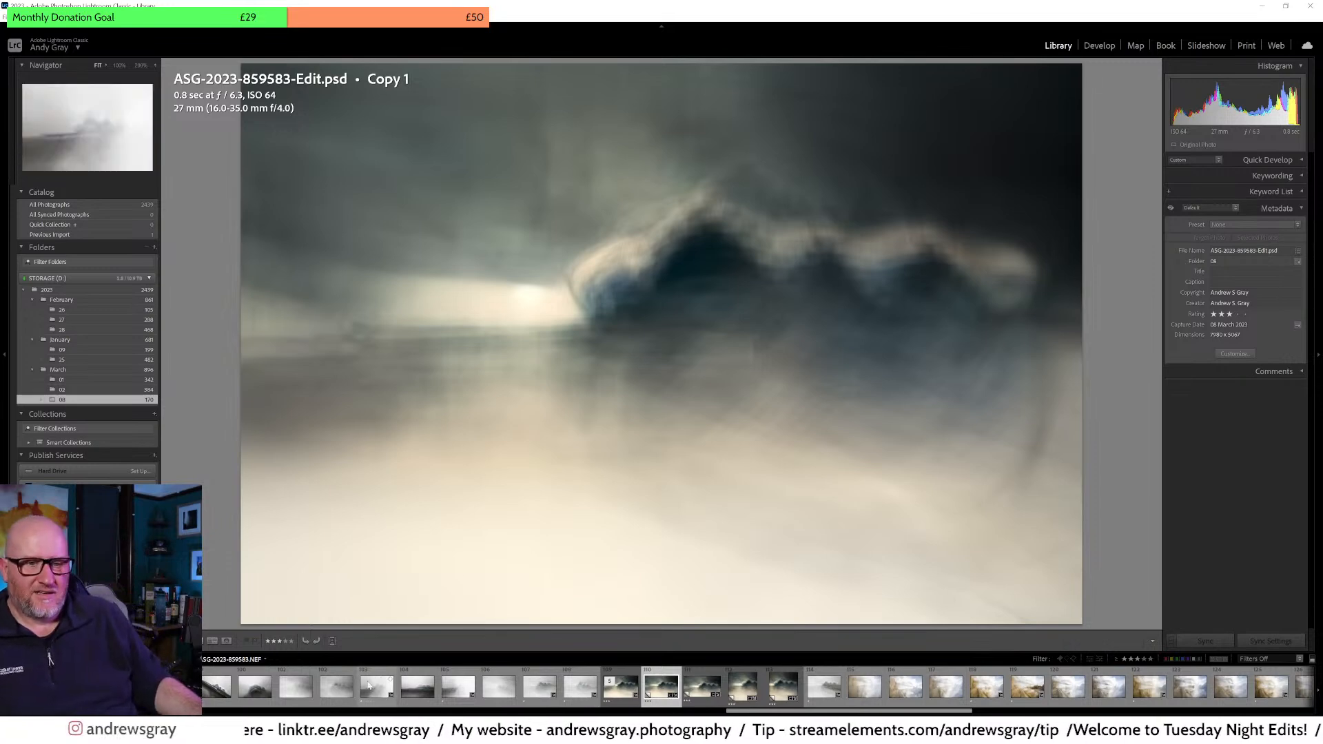
Step: Find the unblurred source shots of the building and view ASG-2023-859542.NEF and ASG-2023-859539.NEF
scroll(340, 682, "left", 4)
scroll(340, 683, "left", 4)
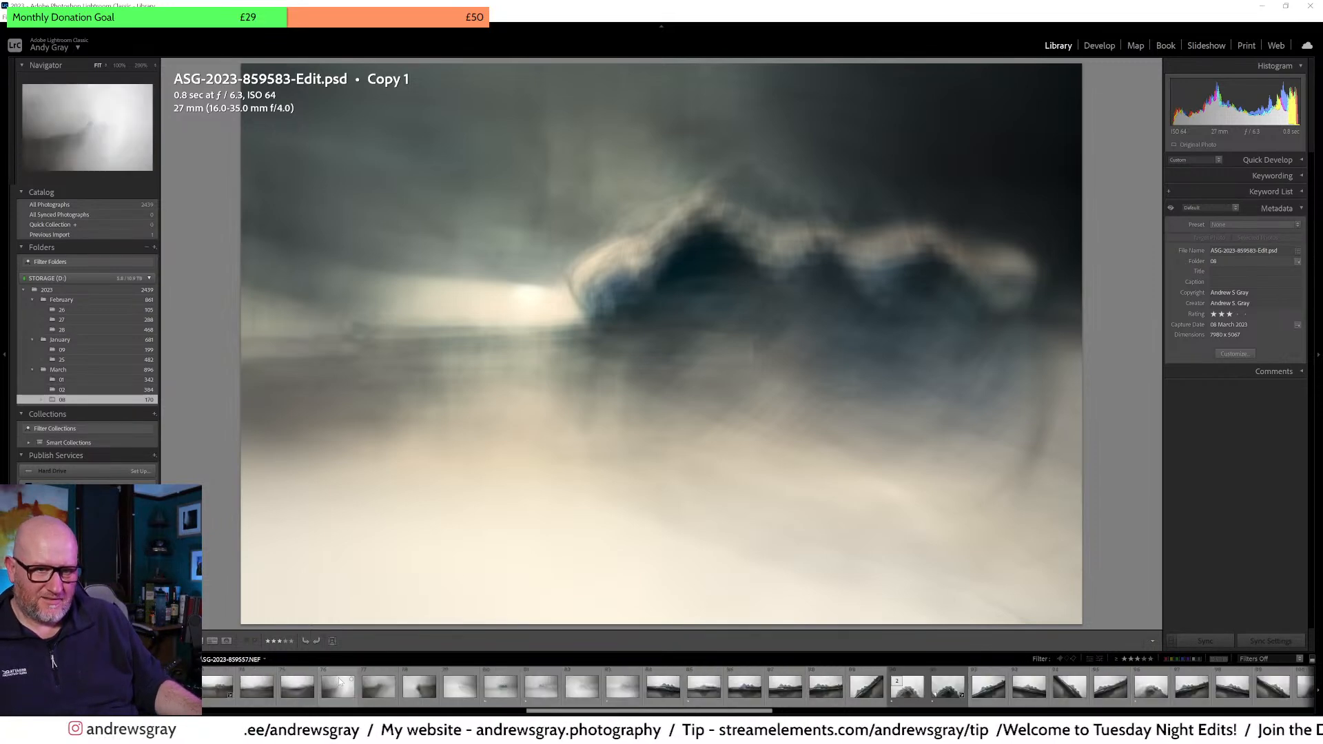
scroll(340, 682, "left", 8)
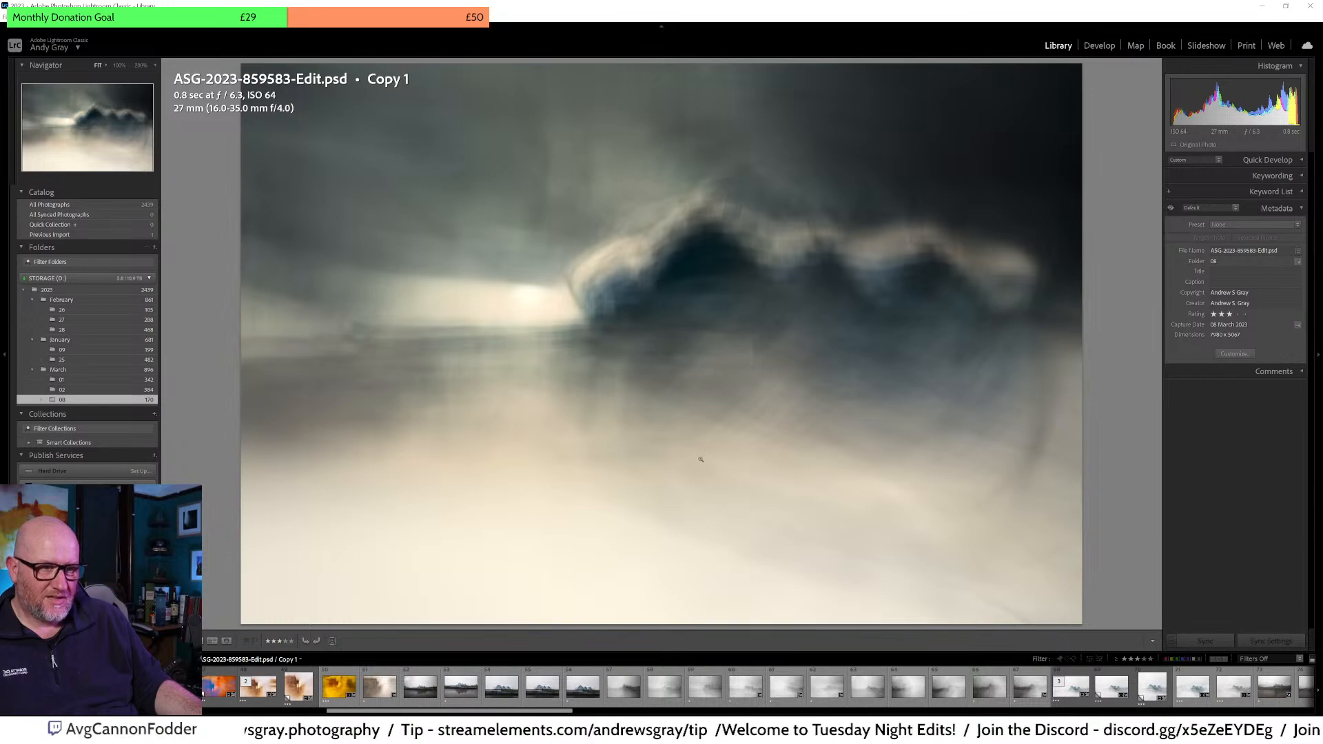
left_click(578, 689)
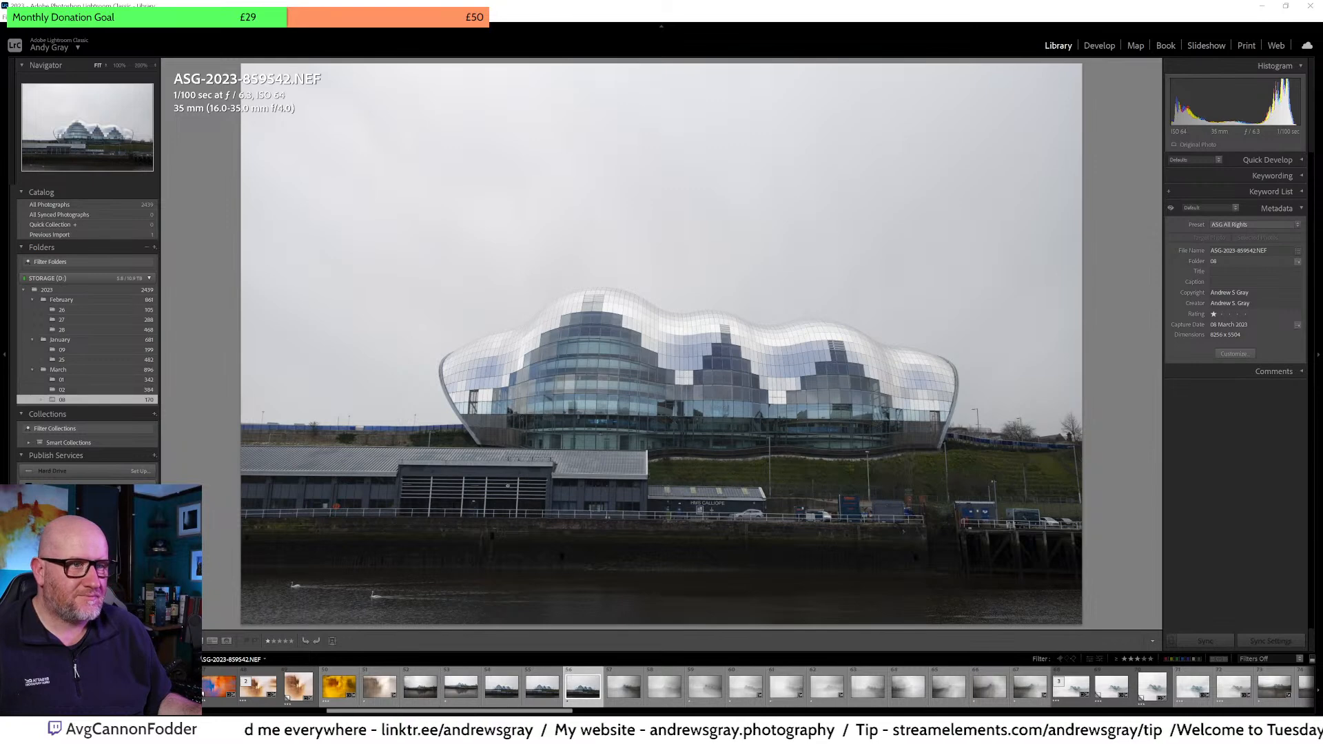
left_click(453, 693)
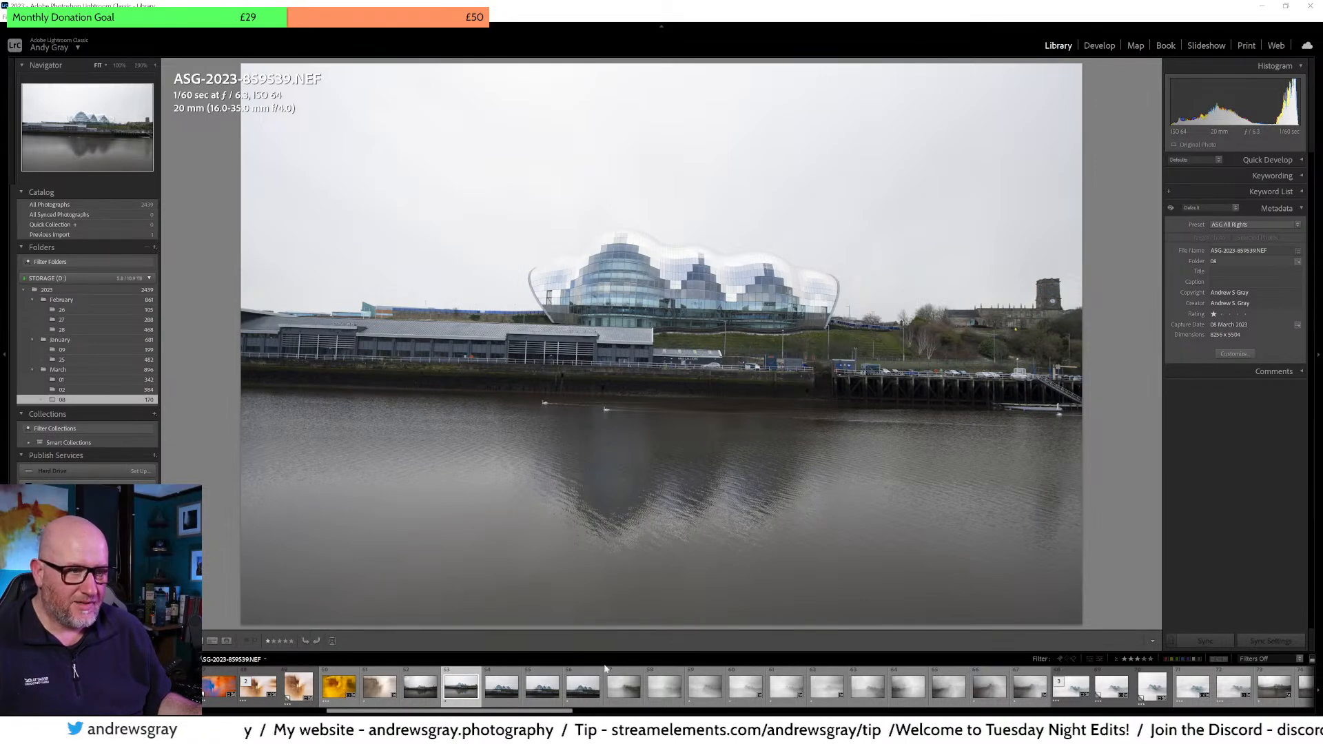
scroll(987, 689, "right", 5)
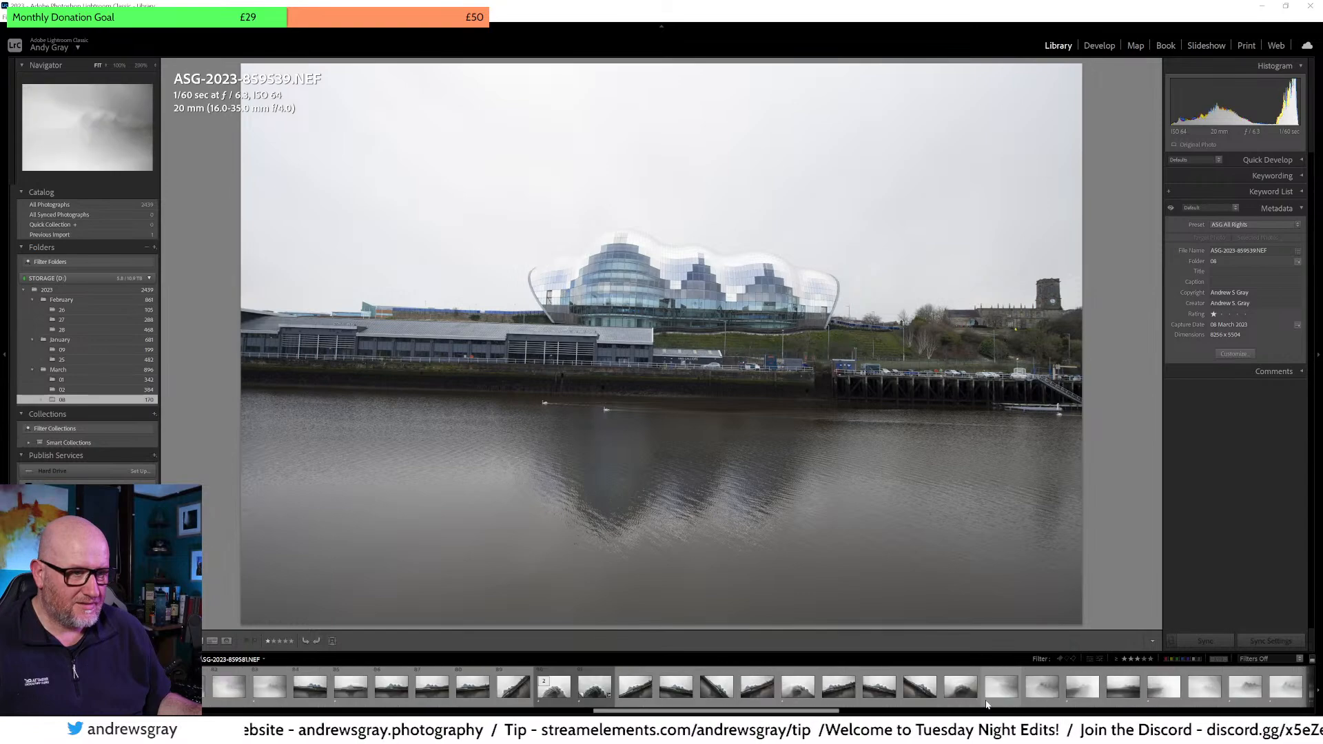
scroll(987, 690, "right", 2)
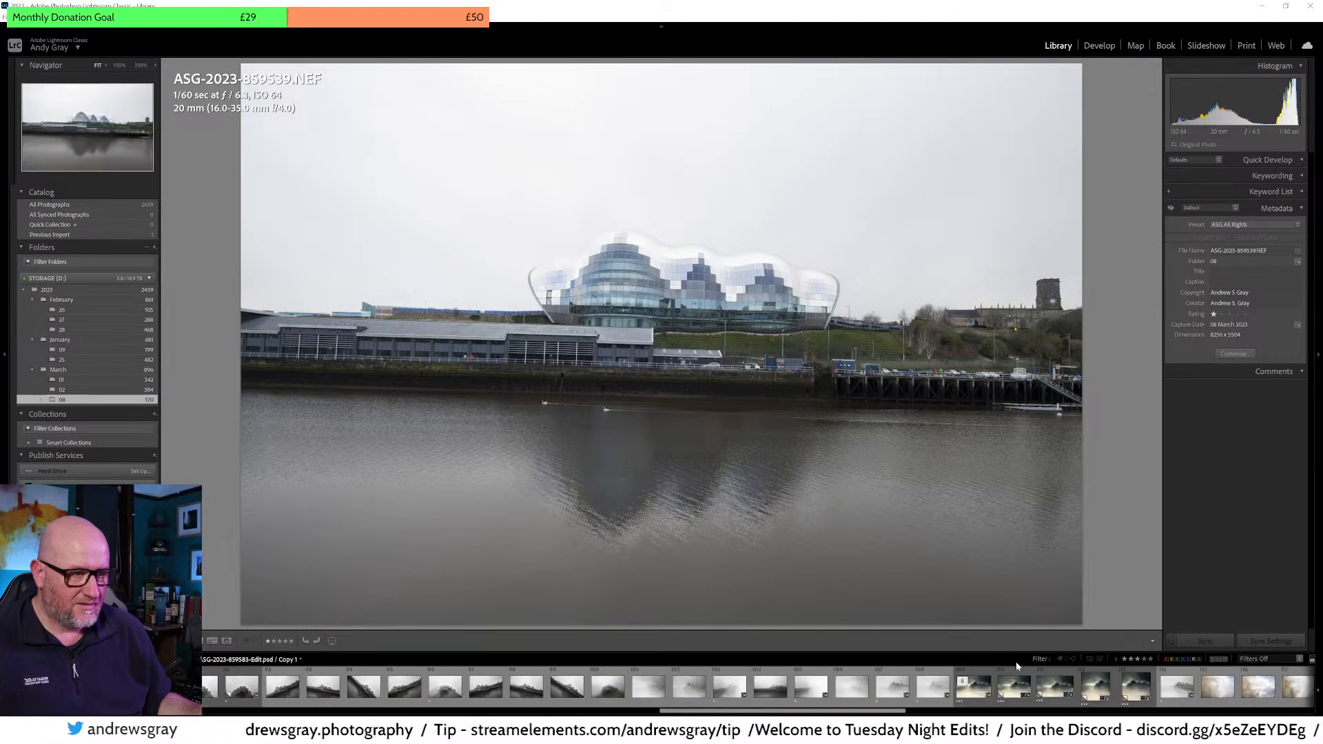
left_click(1015, 686)
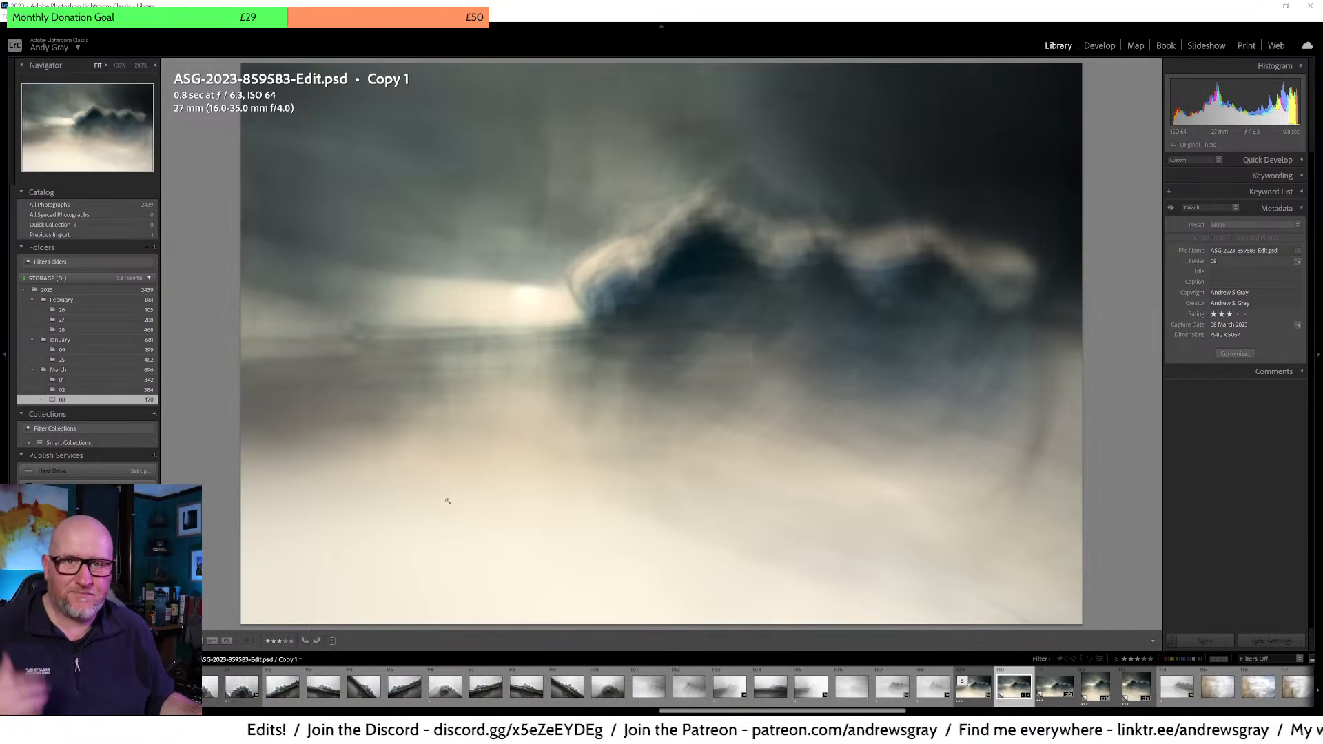
Step: View Copy 1 of ASG-2023-859574.NEF and compare the pale source exposures ASG-2023-859583.NEF and ASG-2023-859585.NEF through ASG-2023-859589.NEF
left_click(241, 692)
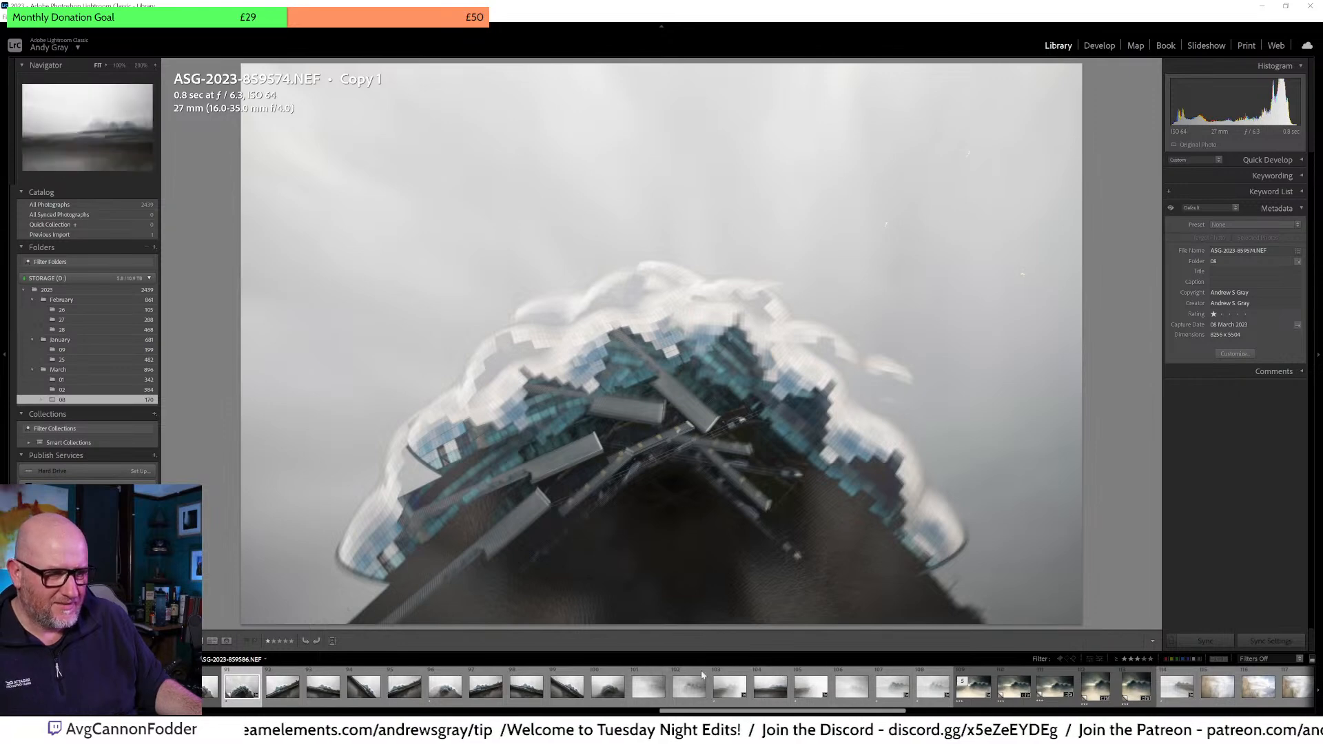
scroll(675, 692, "right", 4)
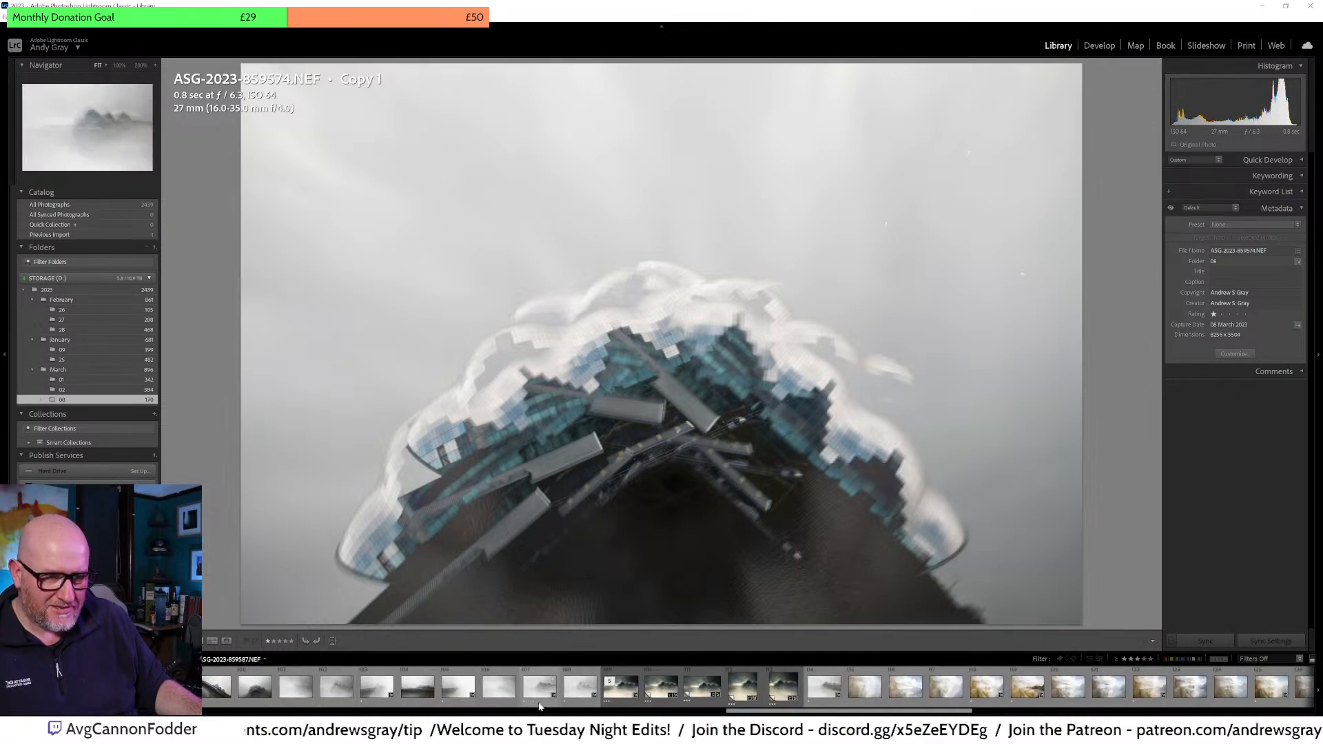
left_click(454, 689)
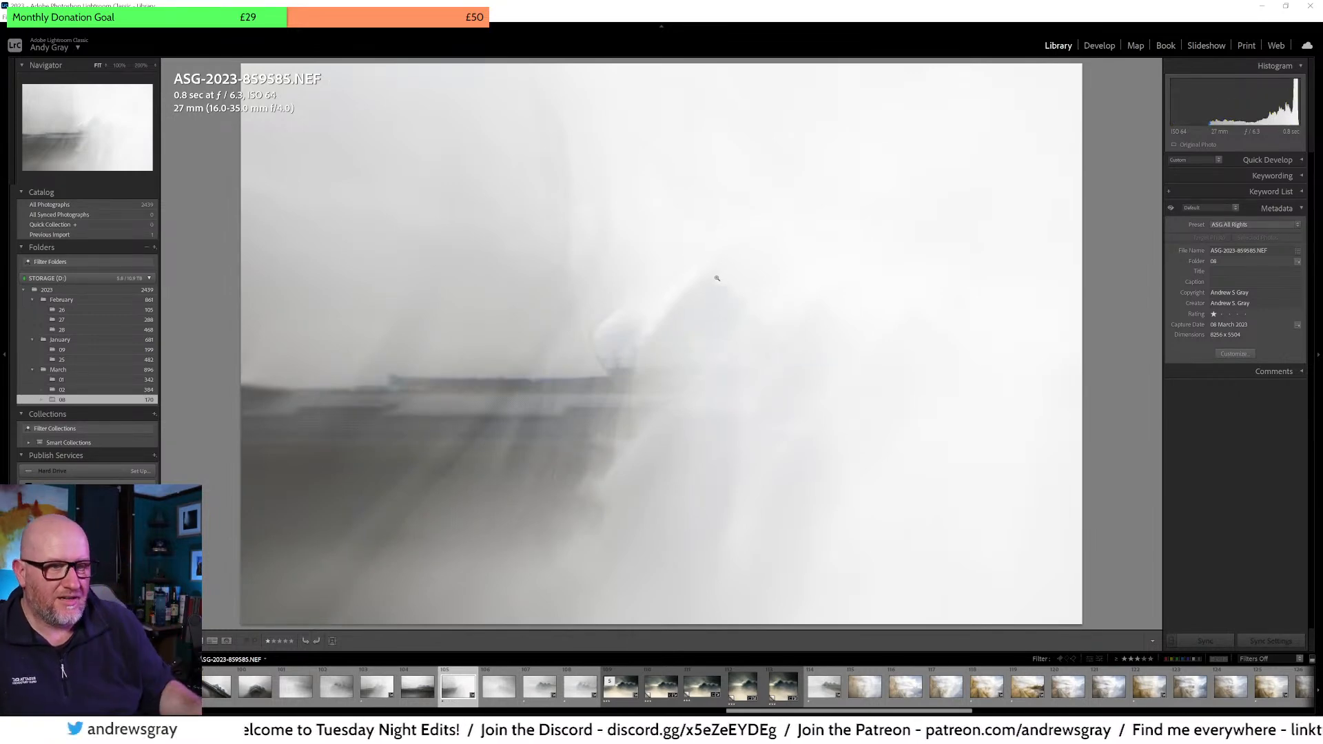
key("Right")
key("Right")
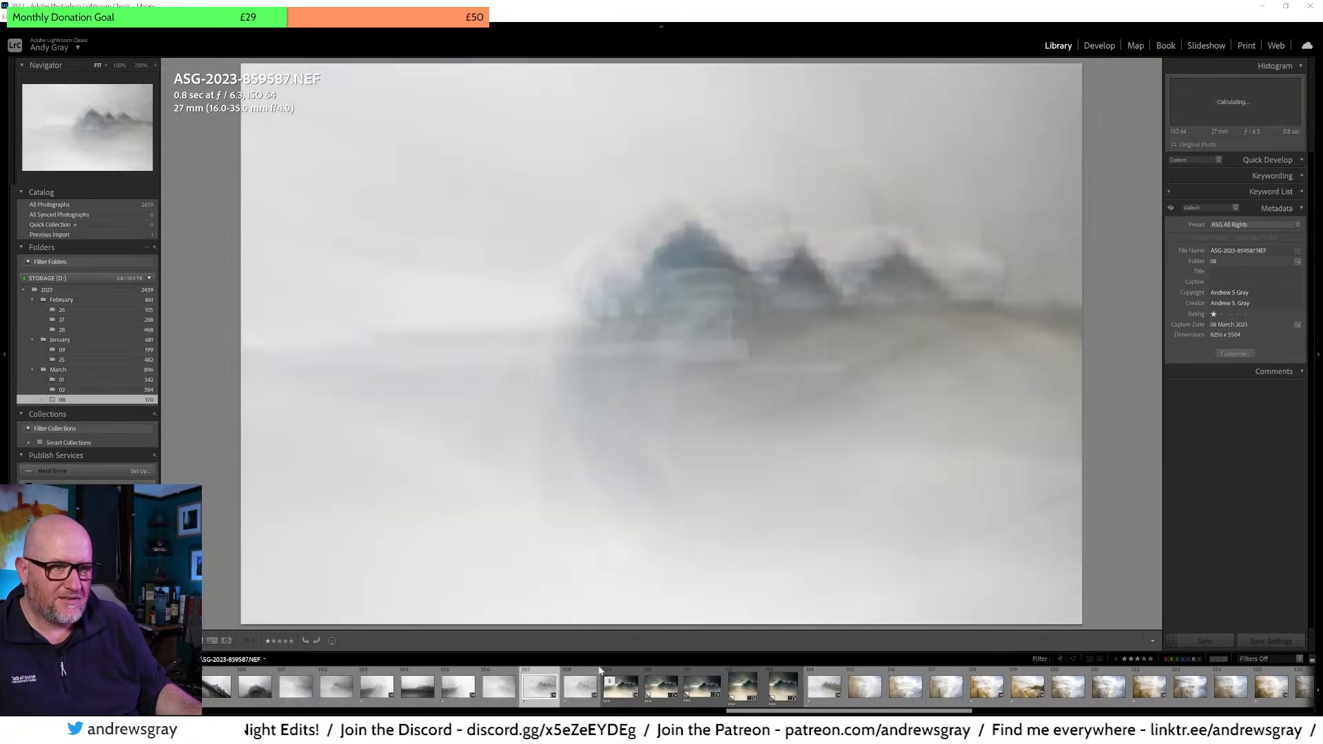
key("Right")
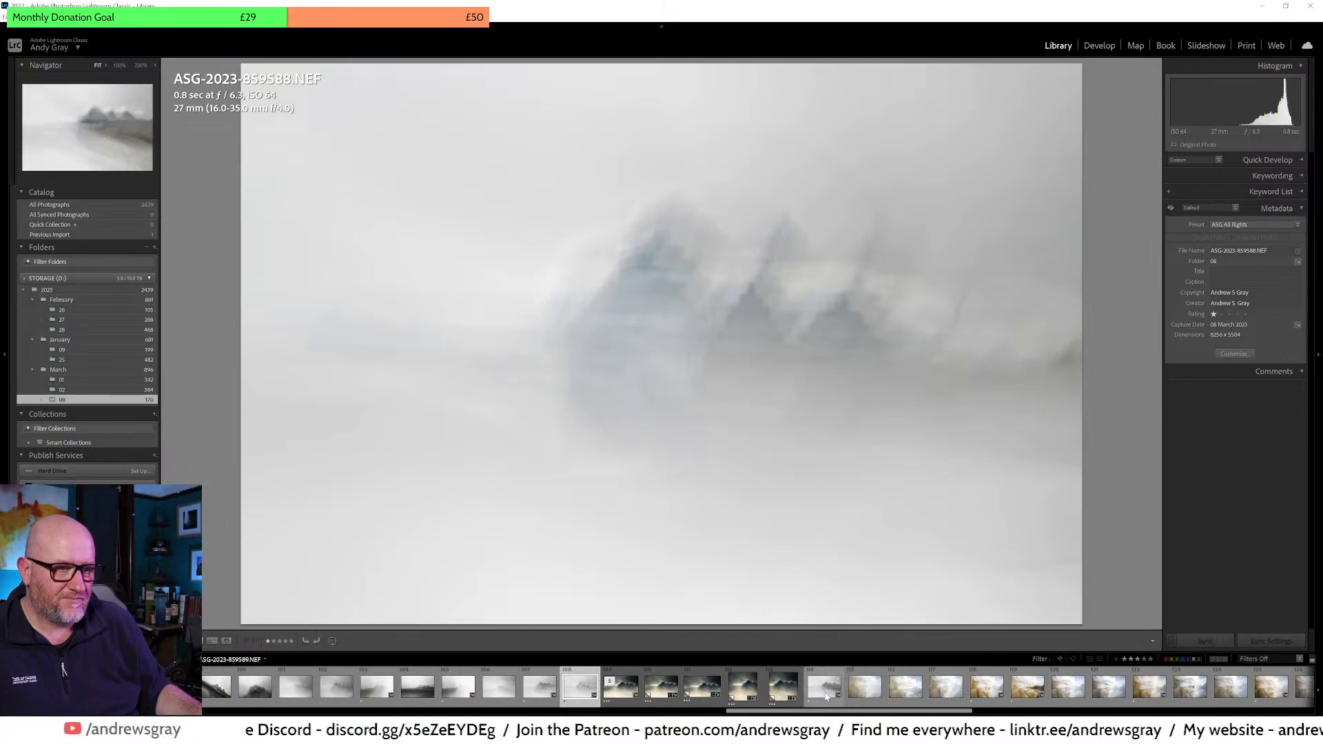
left_click(387, 695)
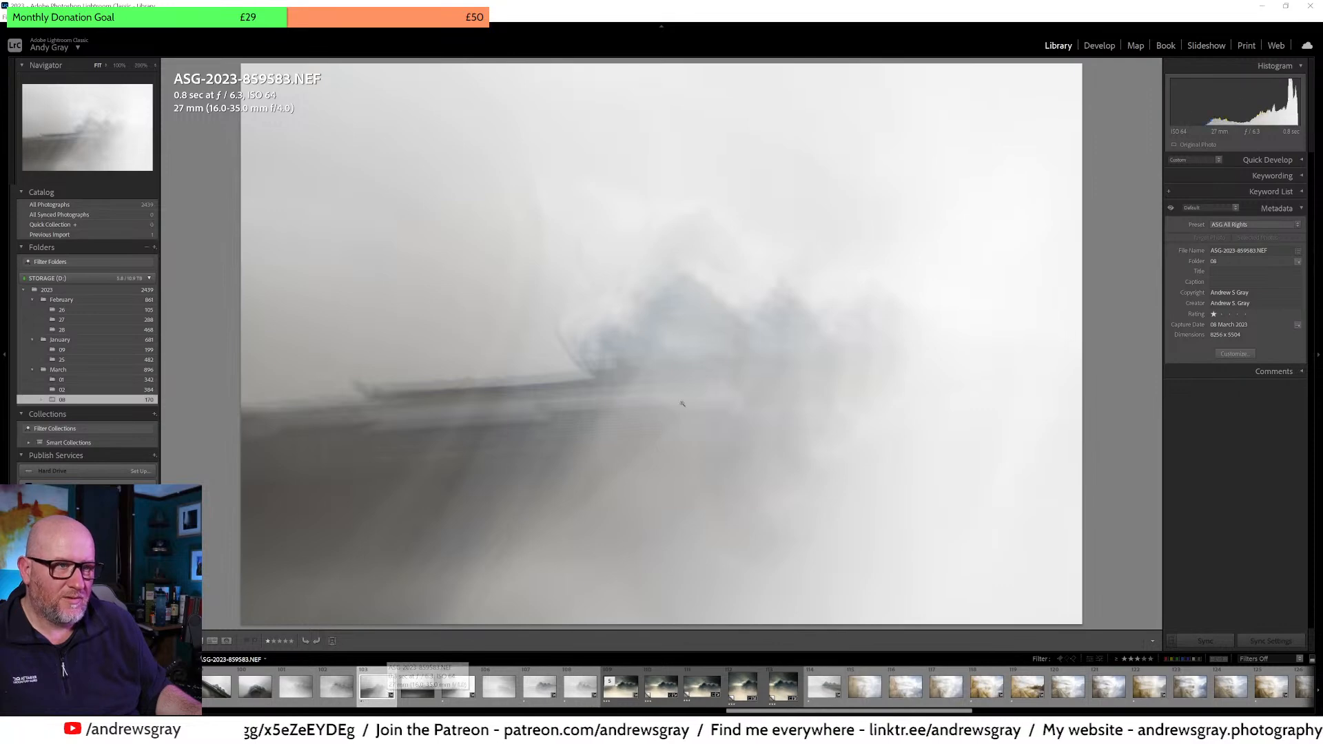
left_click(814, 683)
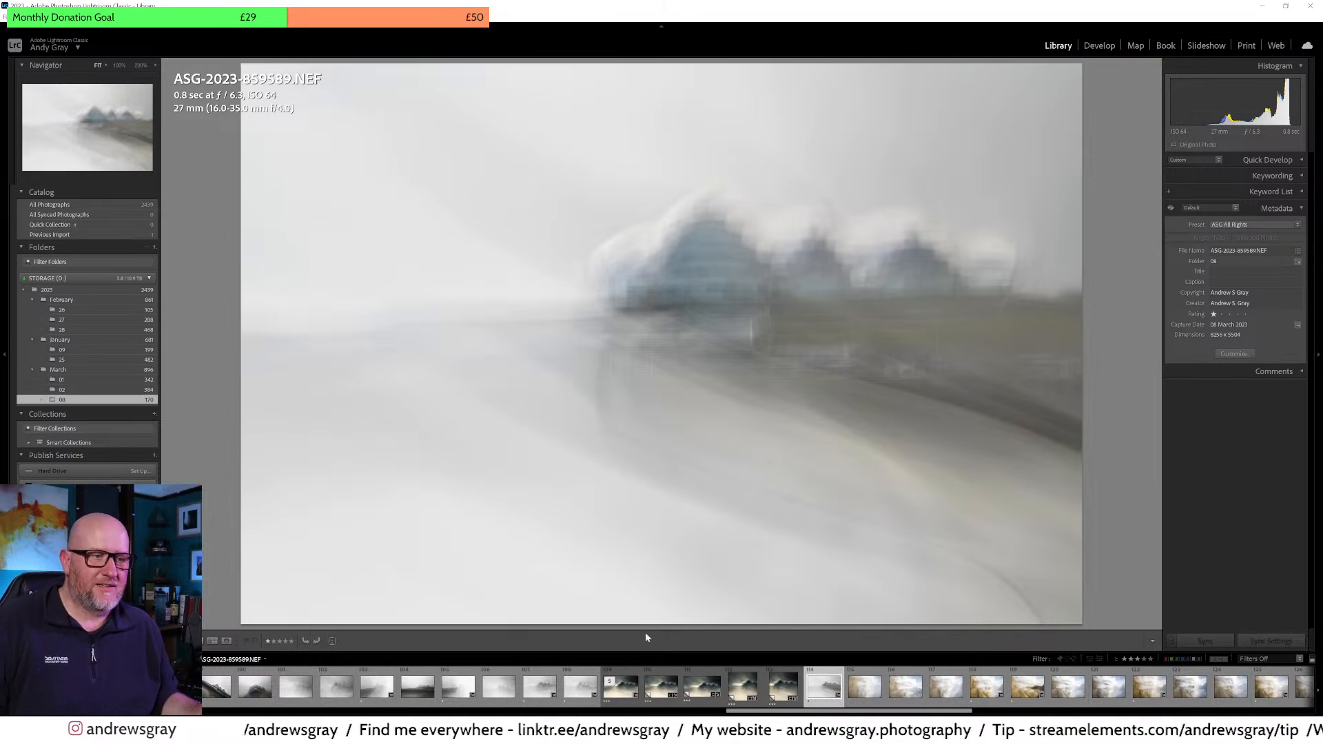
left_click(662, 684)
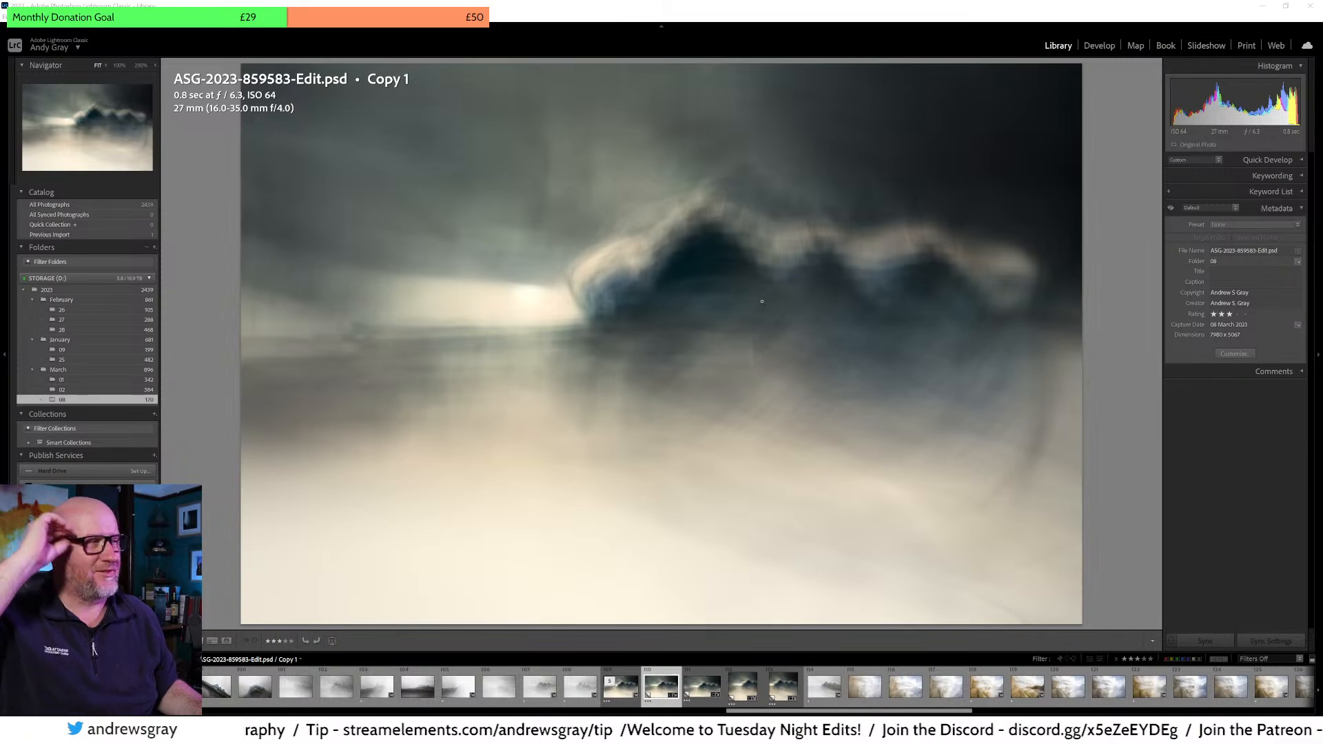
right_click(752, 273)
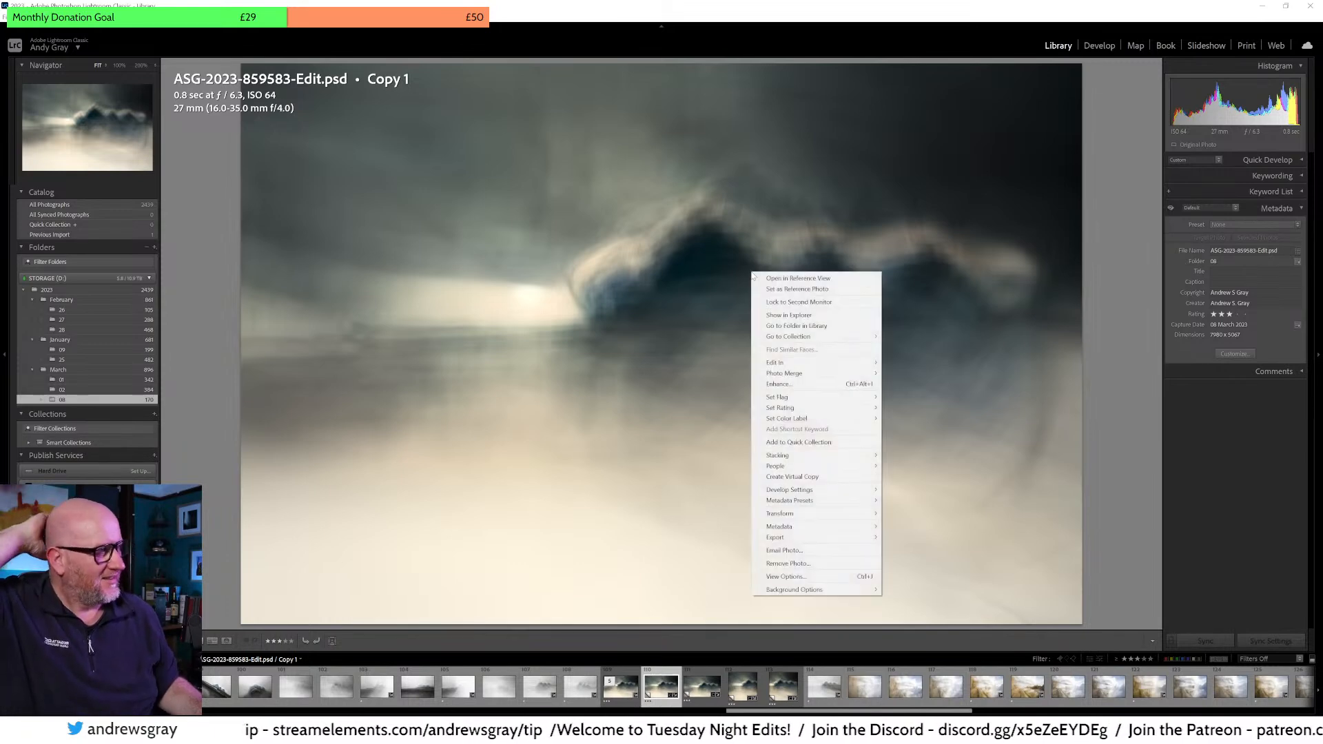
left_click(1143, 428)
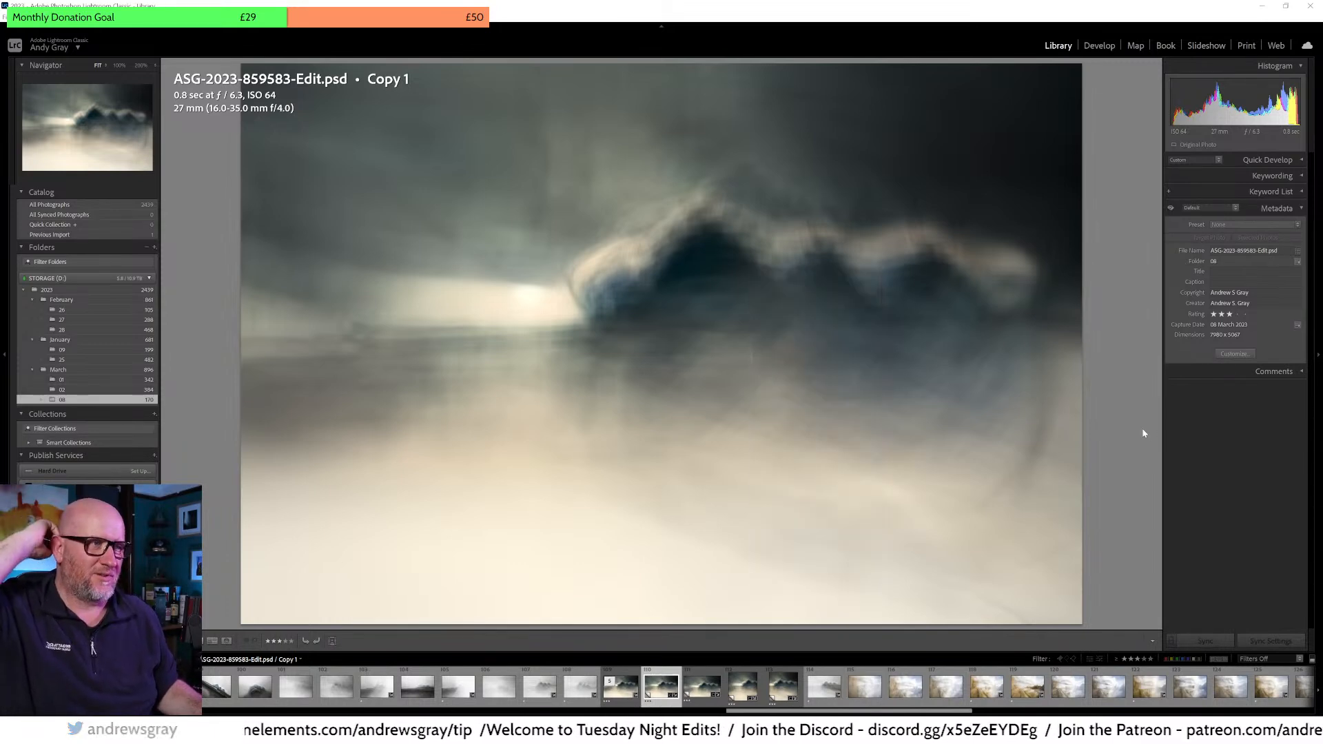